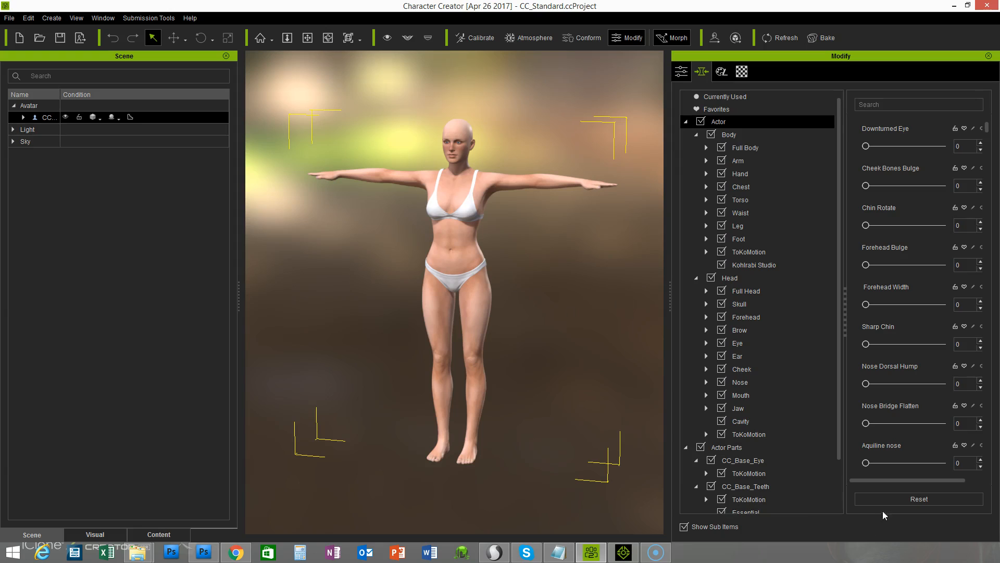
Reset the actor's morphs to the base shape and delete the Underwear Bottoms.
click(932, 500)
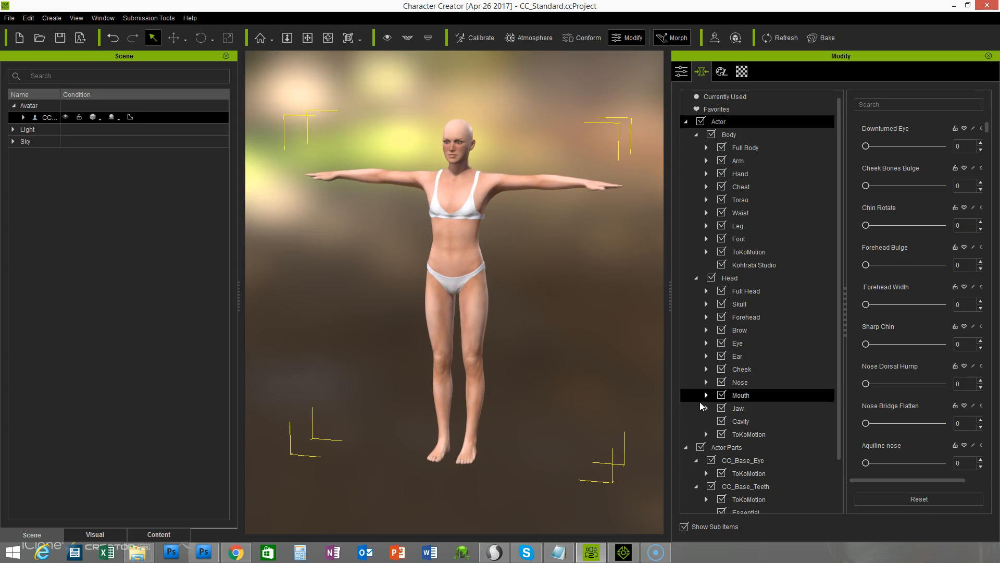
drag(839, 356, 840, 410)
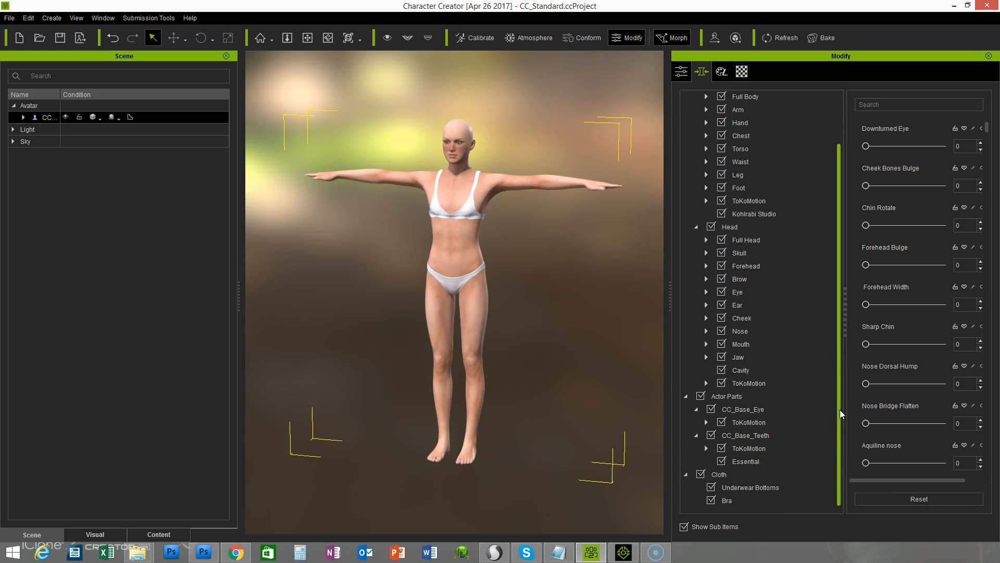
click(731, 495)
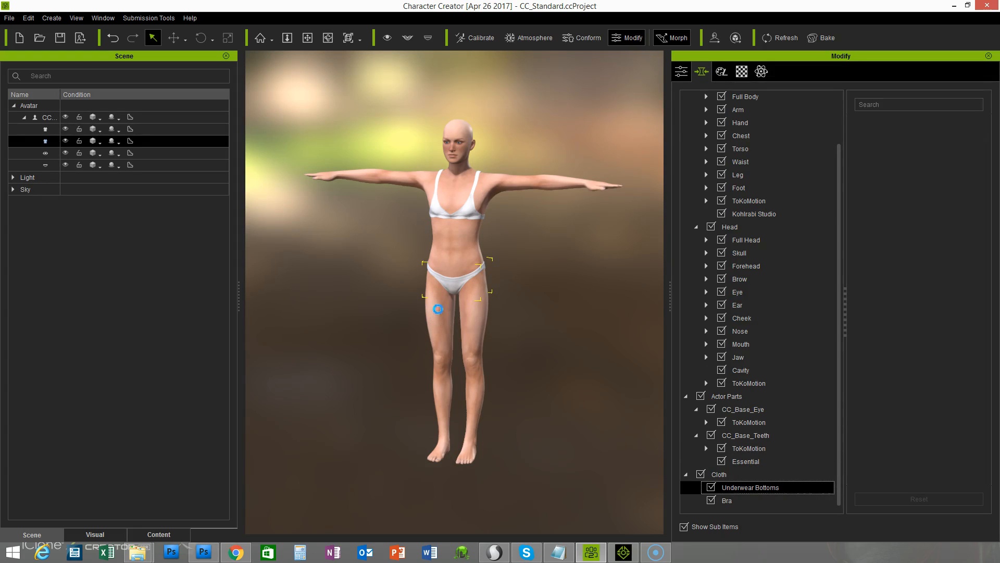
click(443, 287)
key(Delete)
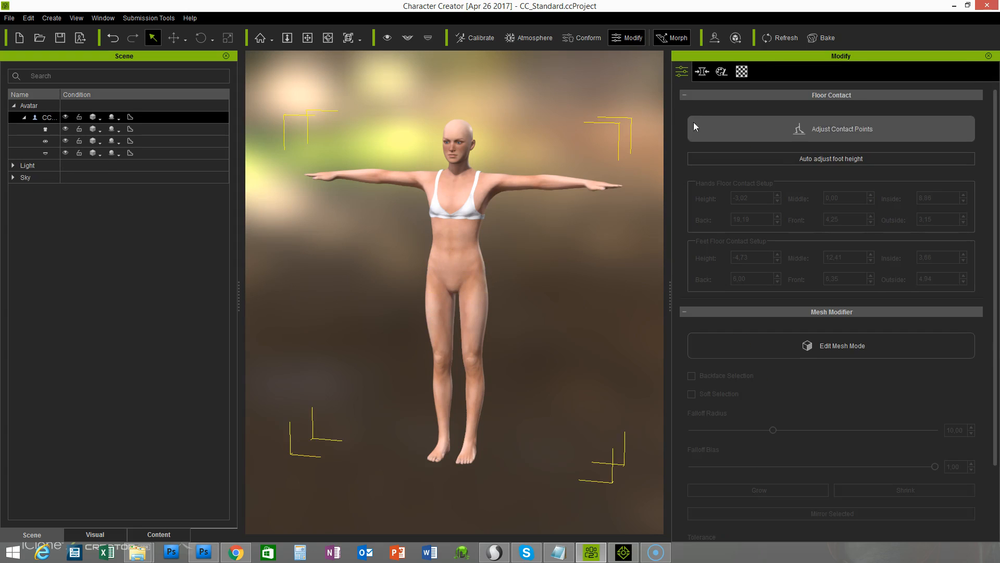
Delete the Bra from the avatar's cloth items.
click(704, 71)
click(727, 501)
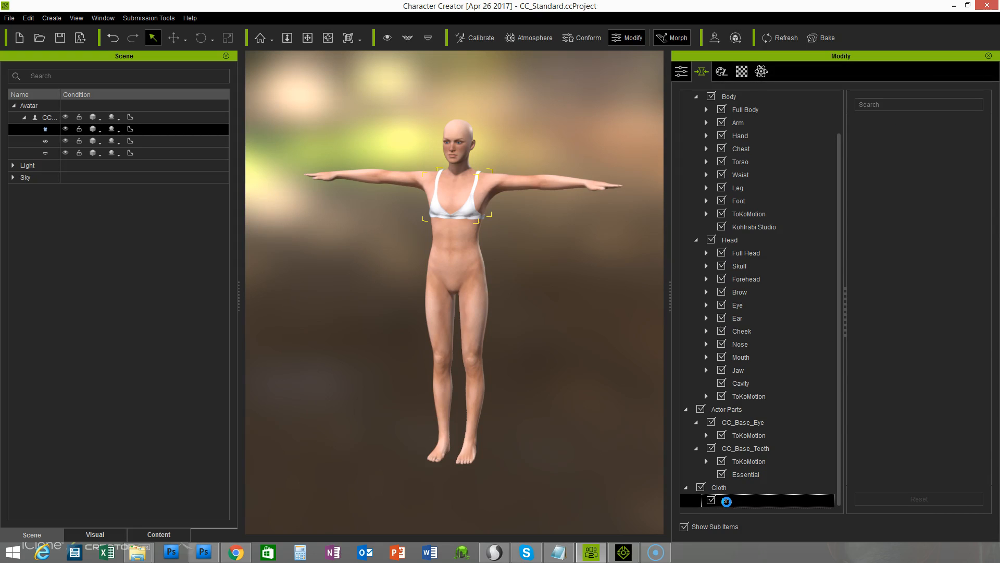
key(Delete)
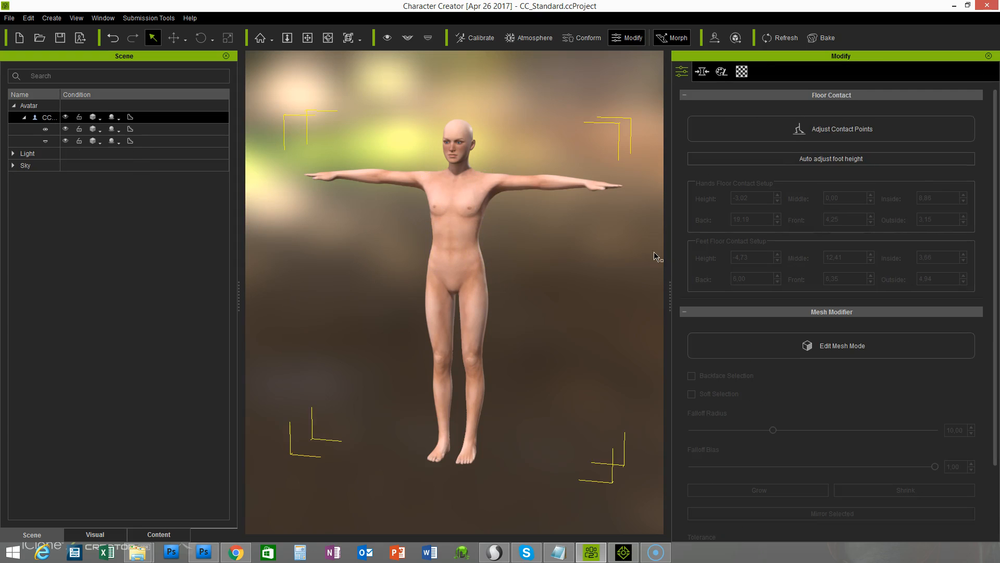
Set the Goblin Head morph from ToKoMotion's Stylized Creatures head set to 100.
click(703, 71)
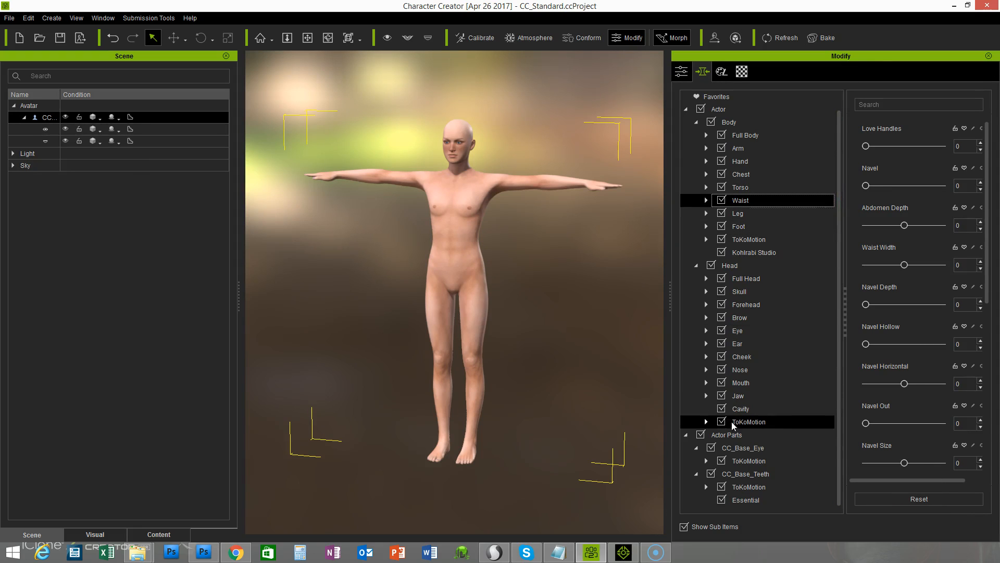
click(707, 422)
scroll(775, 423, down, 3)
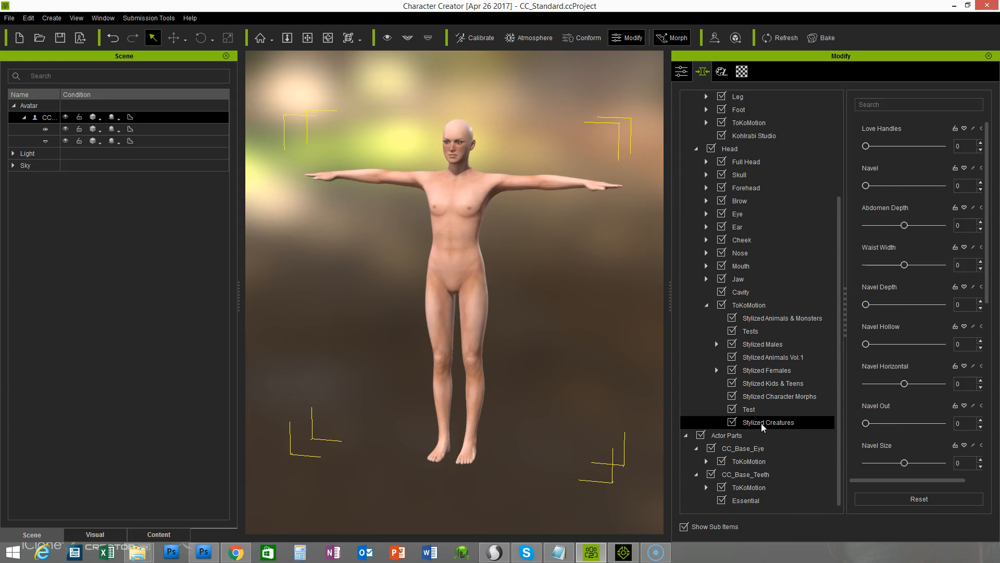
click(761, 423)
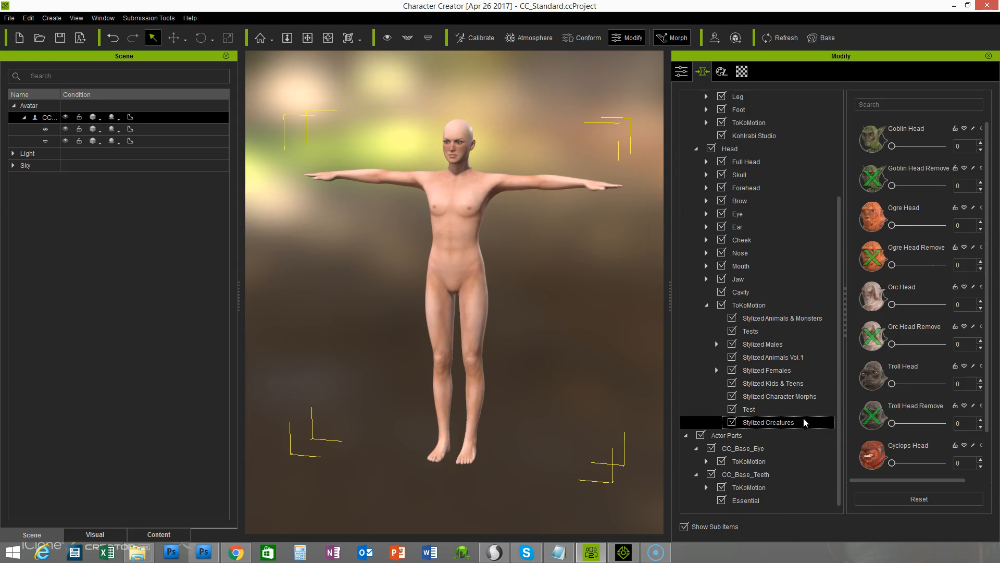
click(892, 146)
drag(910, 141, 949, 138)
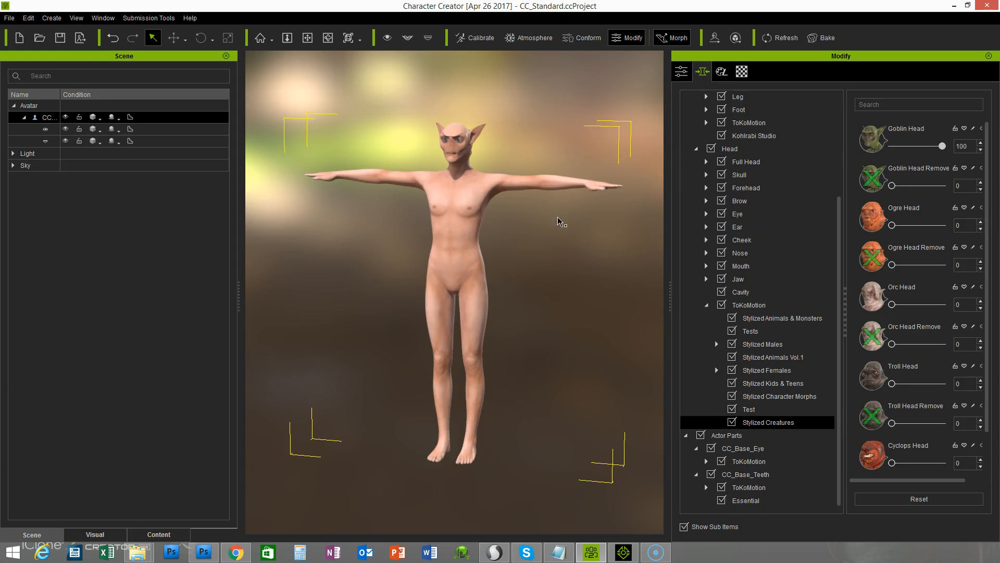
Examine the goblin head shape close up from the front and at an angle.
right_drag(558, 249, 572, 239)
middle_drag(571, 239, 581, 301)
scroll(581, 300, up, 5)
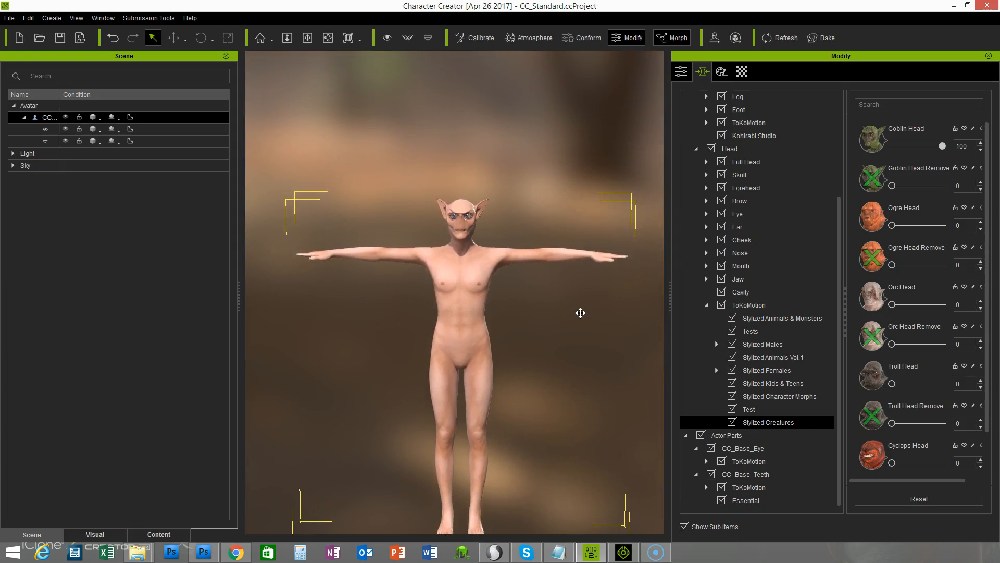
scroll(571, 202, up, 2)
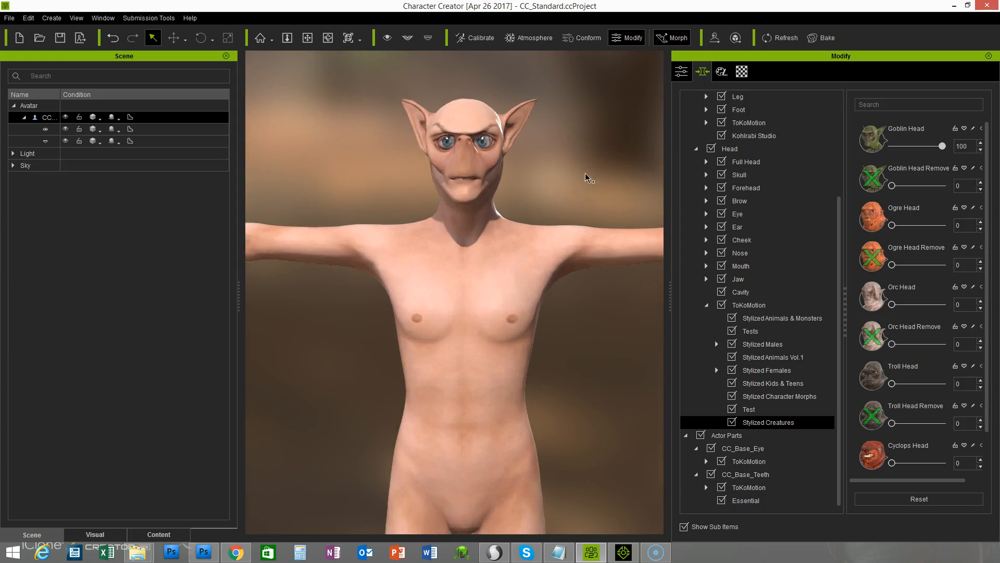
middle_drag(587, 177, 590, 208)
right_drag(590, 208, 620, 204)
right_drag(528, 219, 596, 192)
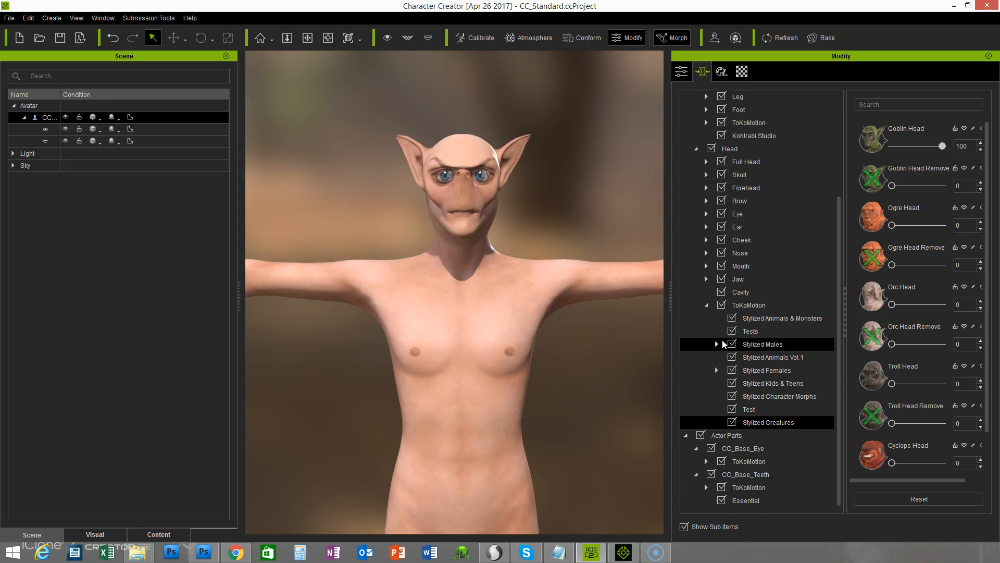
Set the Male_Old_01 morph from the ToKoMotion Stylized Males head set to 50.
click(717, 344)
click(766, 344)
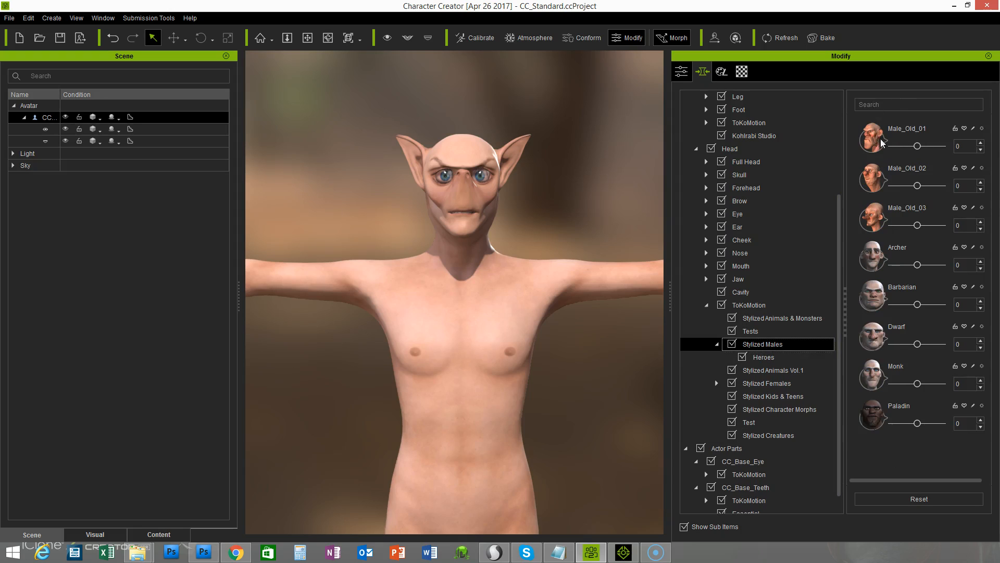
drag(918, 146, 929, 142)
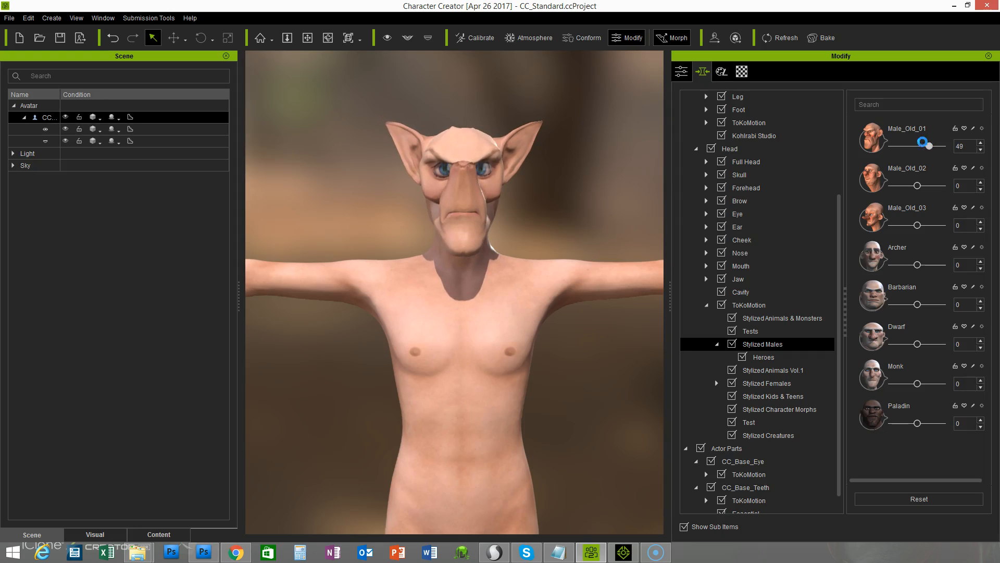
click(966, 147)
text(50)
key(Return)
Examine the blended head from the front, back and side profile, including the nose, ears and jaw.
mouse_move(577, 188)
right_down()
mouse_move(330, 173)
mouse_move(579, 200)
right_up()
mouse_move(399, 214)
right_down()
mouse_move(607, 227)
mouse_move(393, 223)
right_up()
middle_drag(580, 228, 596, 212)
right_drag(596, 212, 587, 208)
scroll(587, 206, up, 1)
middle_drag(598, 203, 592, 220)
scroll(599, 224, up, 2)
scroll(605, 221, down, 2)
mouse_move(604, 222)
right_down()
mouse_move(349, 206)
mouse_move(594, 231)
right_up()
right_drag(361, 216, 662, 221)
right_drag(320, 208, 524, 237)
right_drag(471, 279, 506, 151)
right_drag(386, 315, 515, 318)
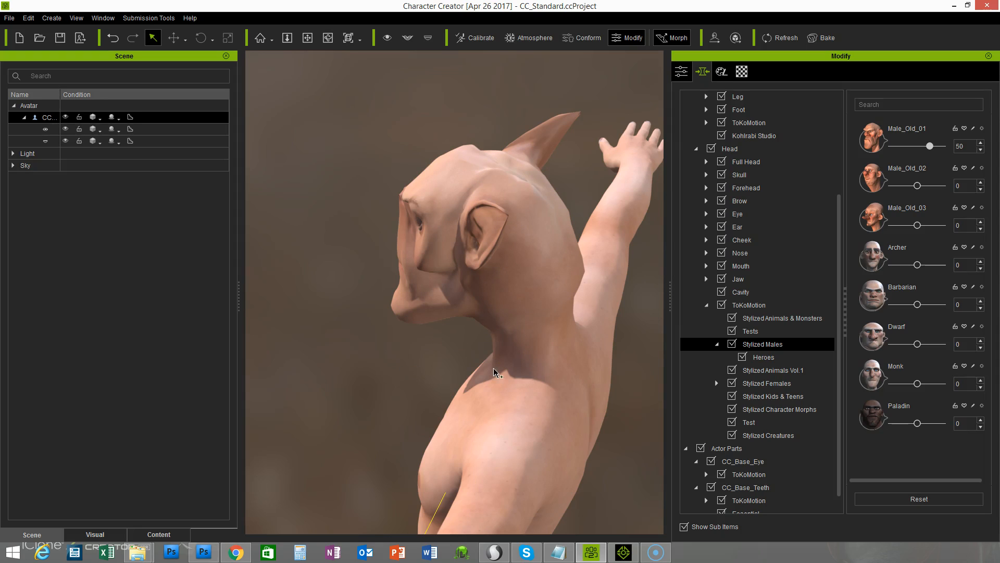
right_drag(450, 365, 389, 348)
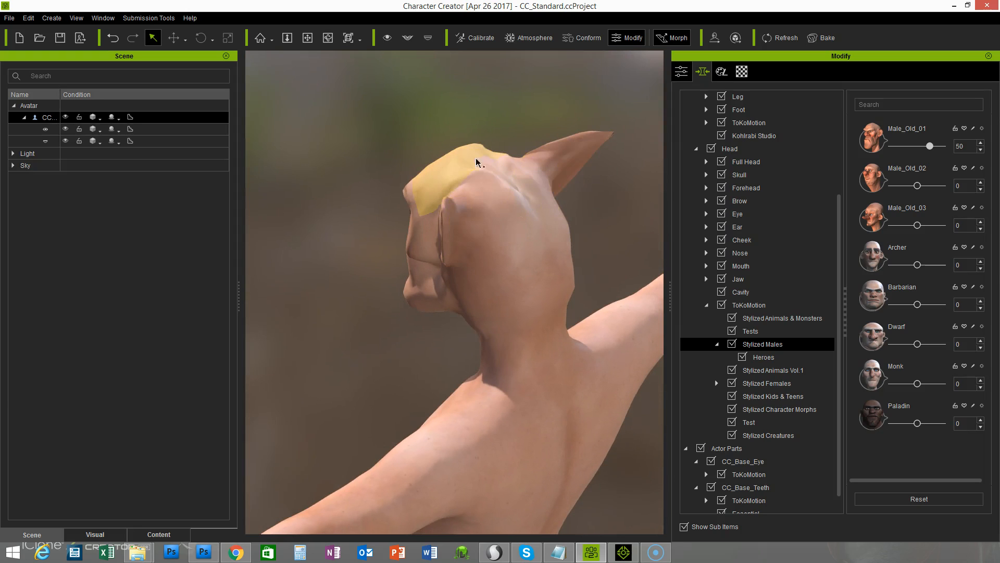
right_drag(390, 339, 494, 214)
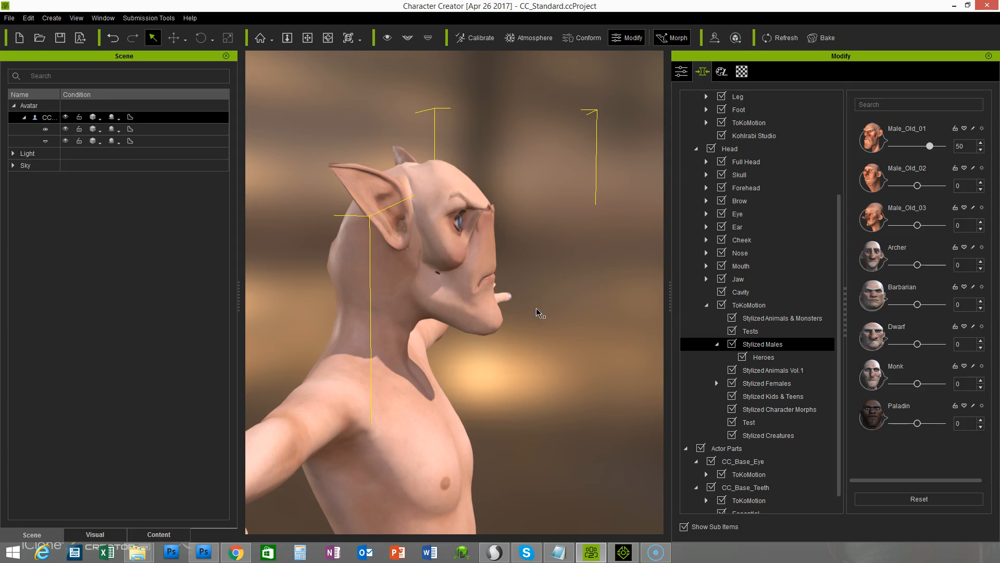
right_drag(541, 313, 568, 312)
scroll(492, 214, up, 2)
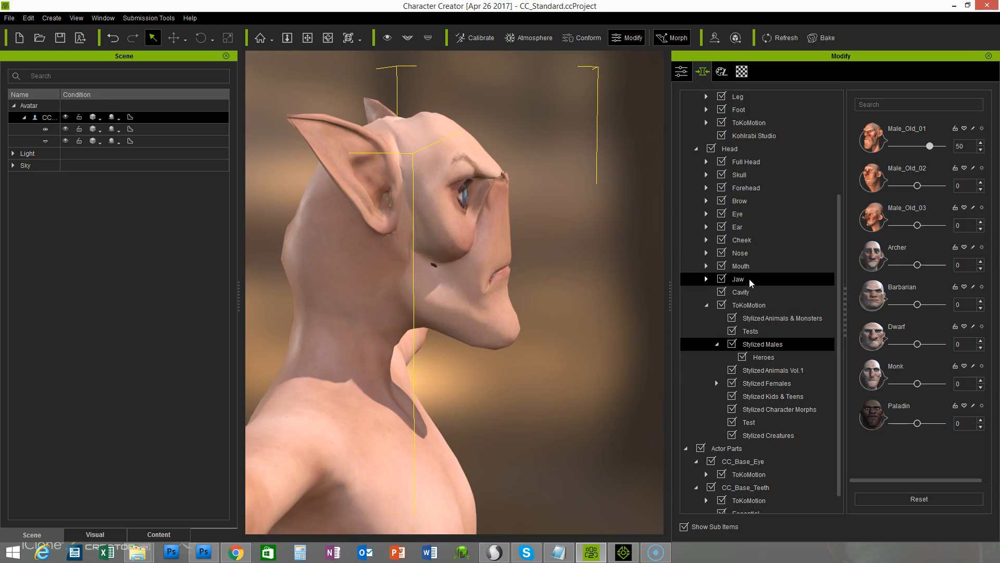
Set the head's Nose Depth morph to 500, beyond its slider range.
drag(840, 293, 842, 264)
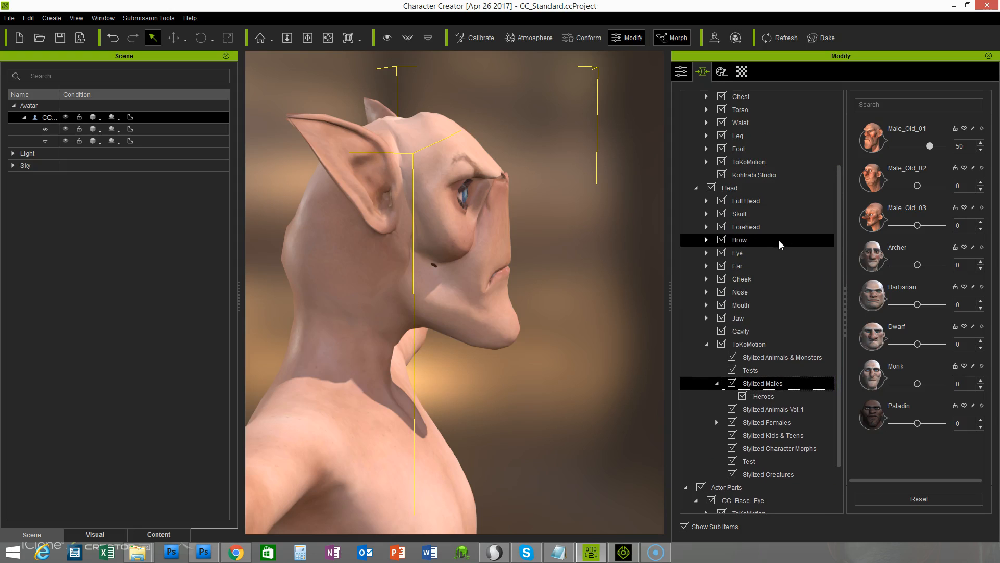
click(748, 293)
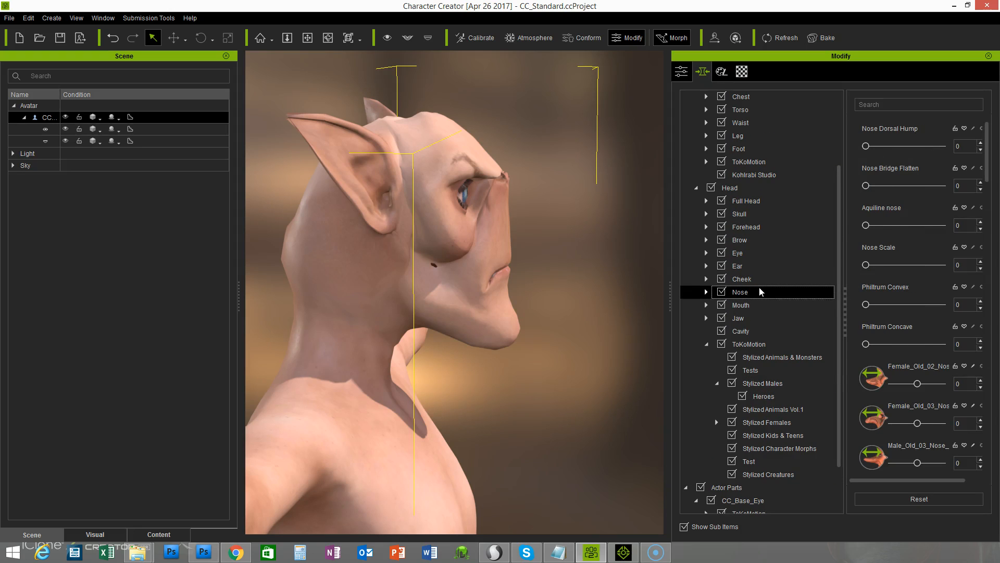
drag(991, 154, 989, 208)
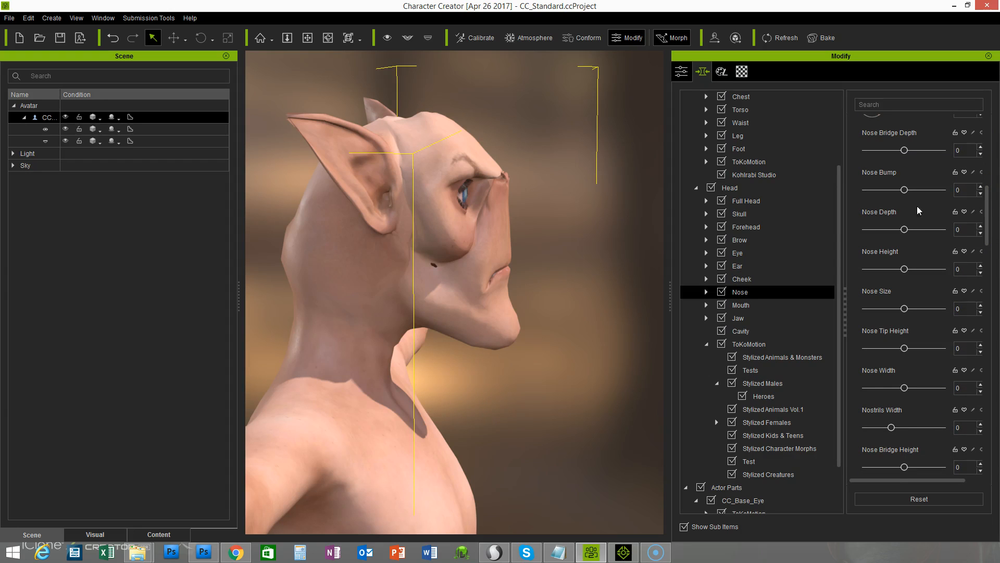
drag(905, 233, 950, 233)
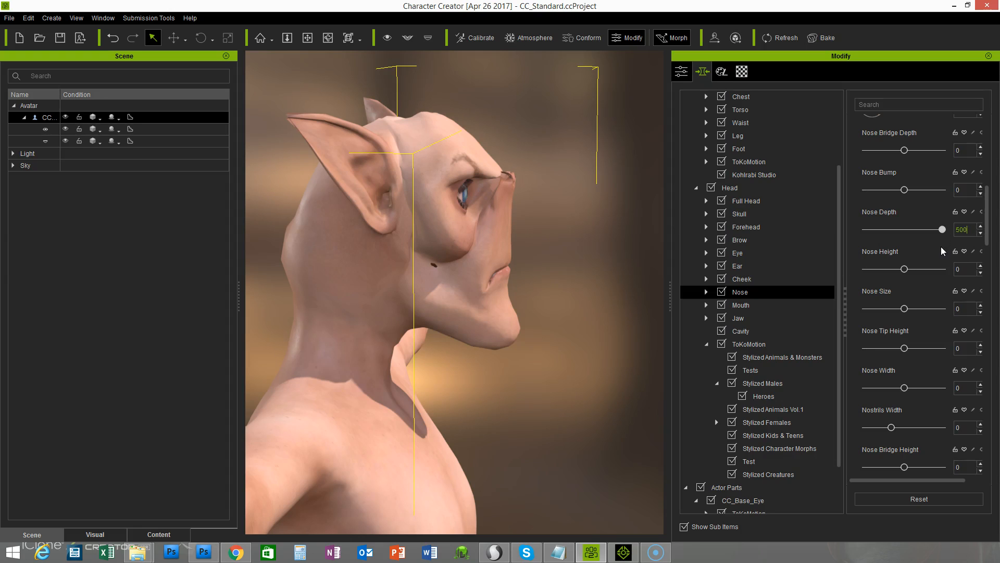
key(Return)
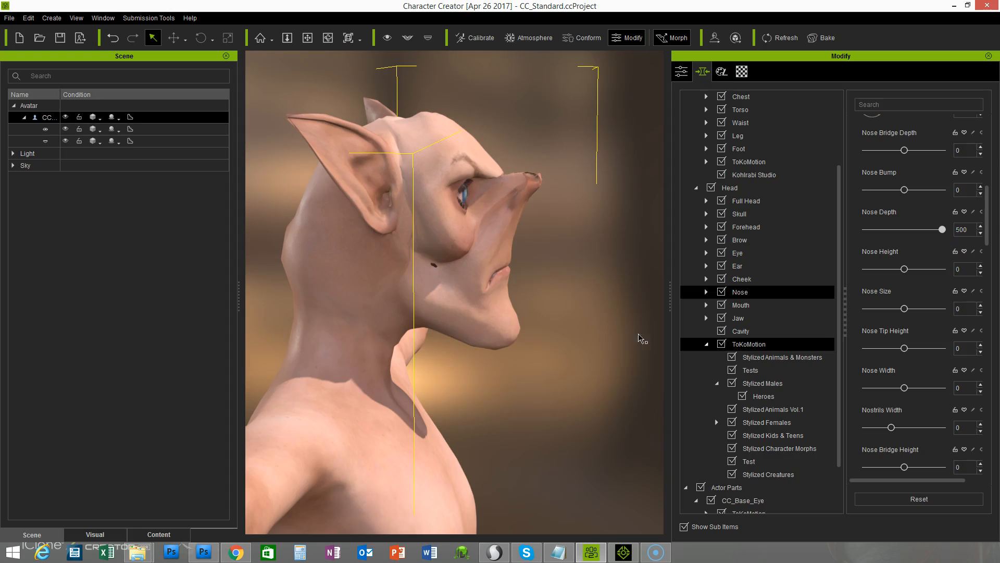
Try a Nose Depth of 999 and set it back to 500.
right_drag(581, 323, 500, 282)
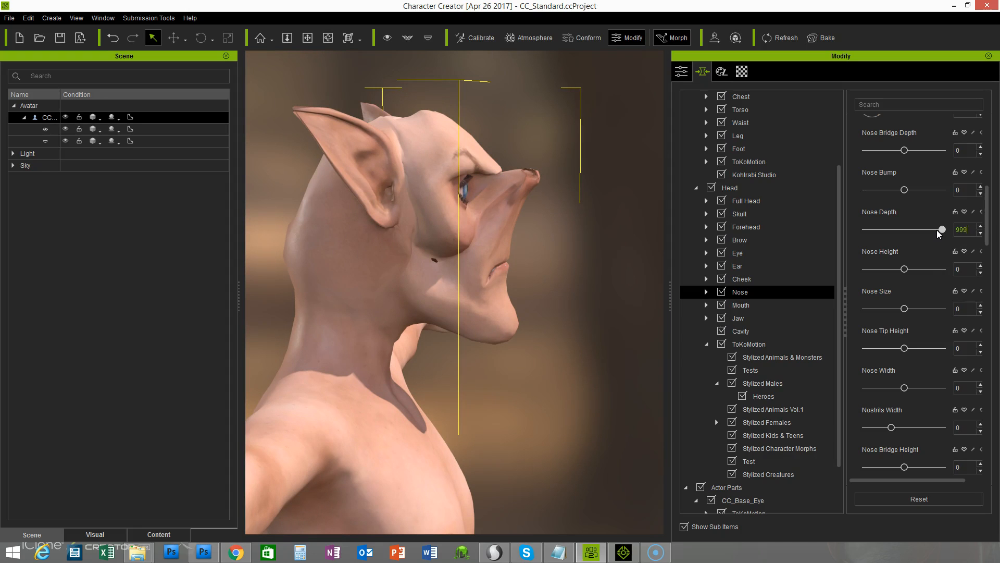
key(Return)
right_drag(554, 309, 630, 294)
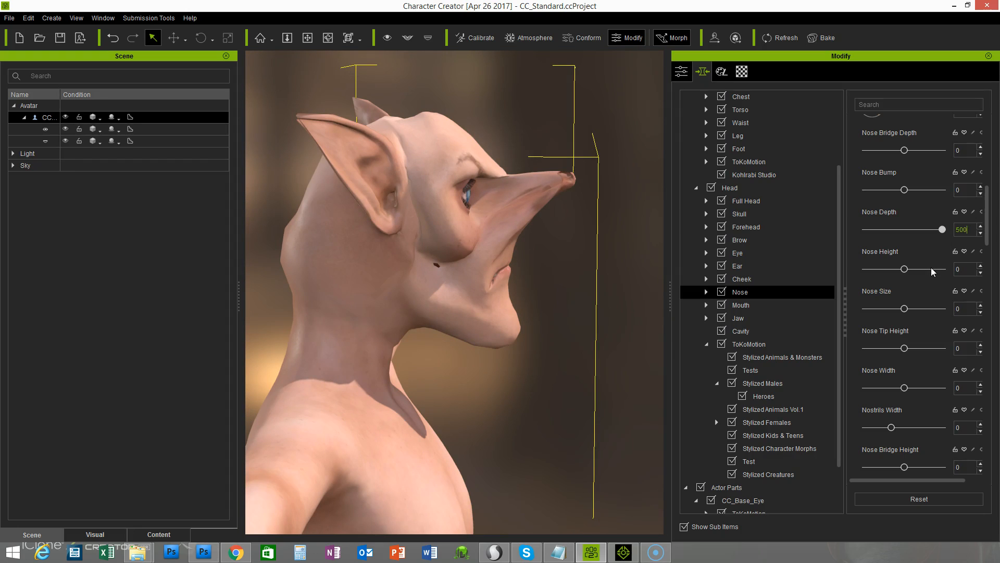
right_drag(585, 279, 576, 261)
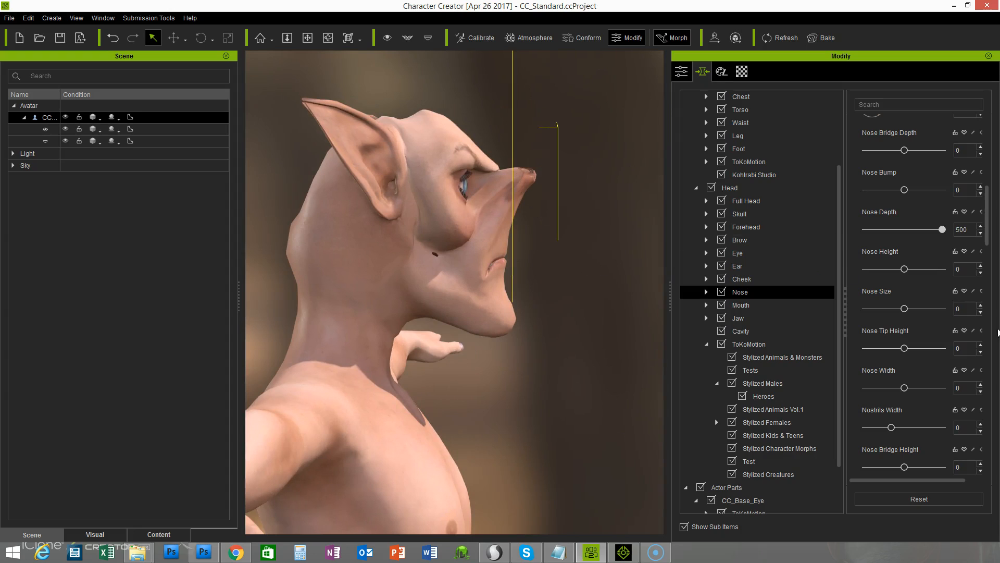
Set the Nose Height morph to -250.
drag(986, 219, 987, 226)
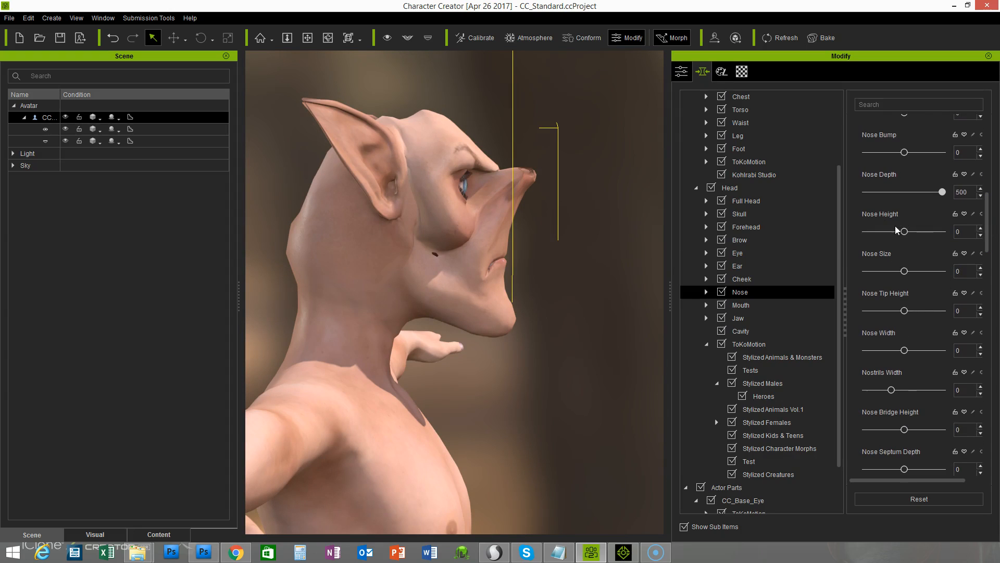
drag(905, 233, 855, 237)
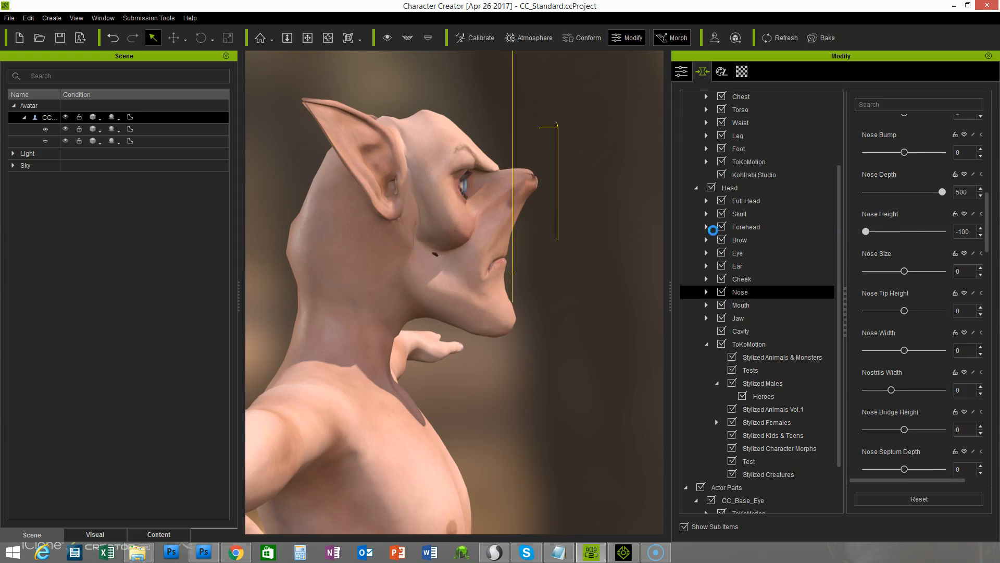
right_drag(613, 258, 564, 252)
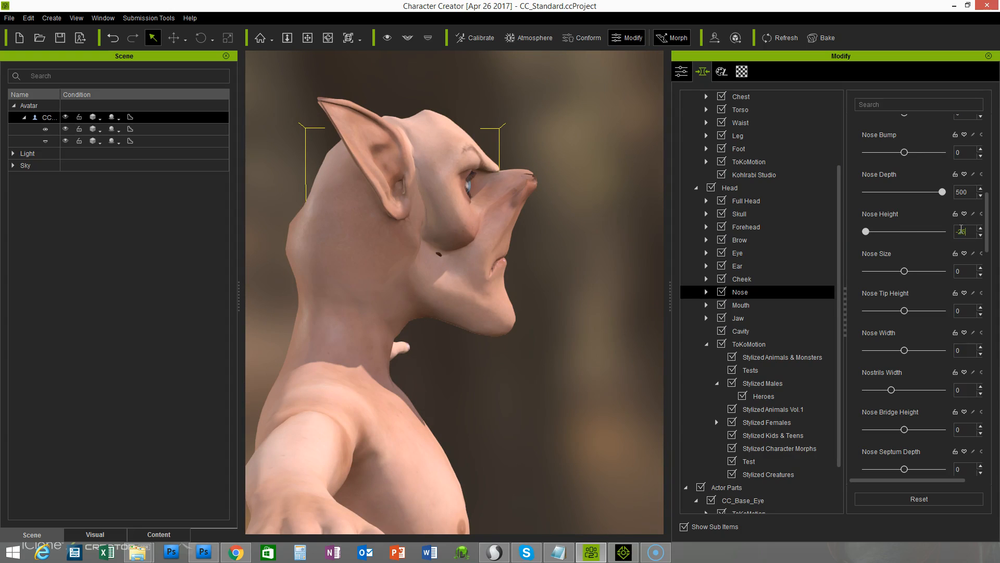
key(Return)
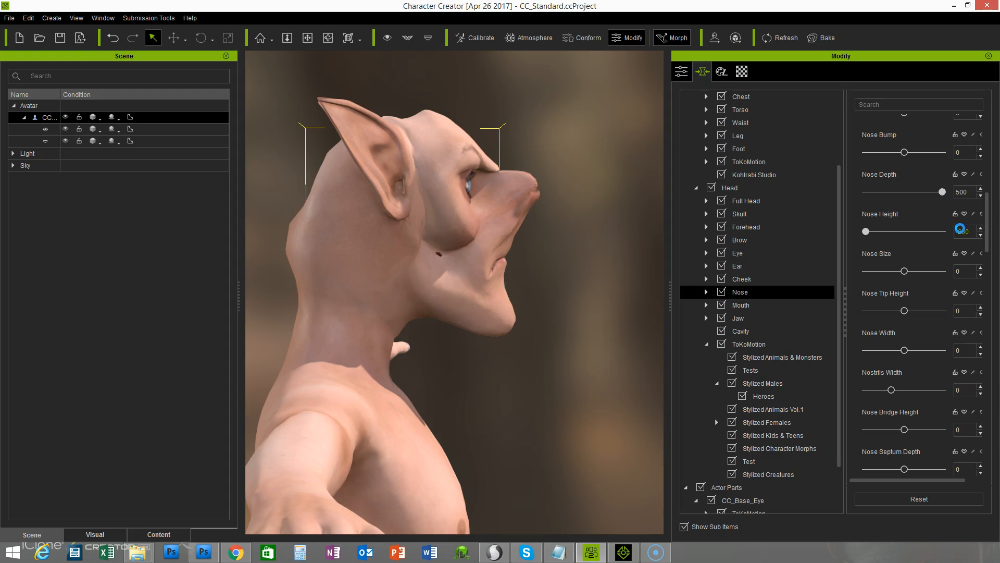
Examine the stretched nose and its tip close up from several angles.
right_drag(596, 272, 546, 276)
scroll(599, 265, up, 3)
middle_drag(591, 263, 546, 325)
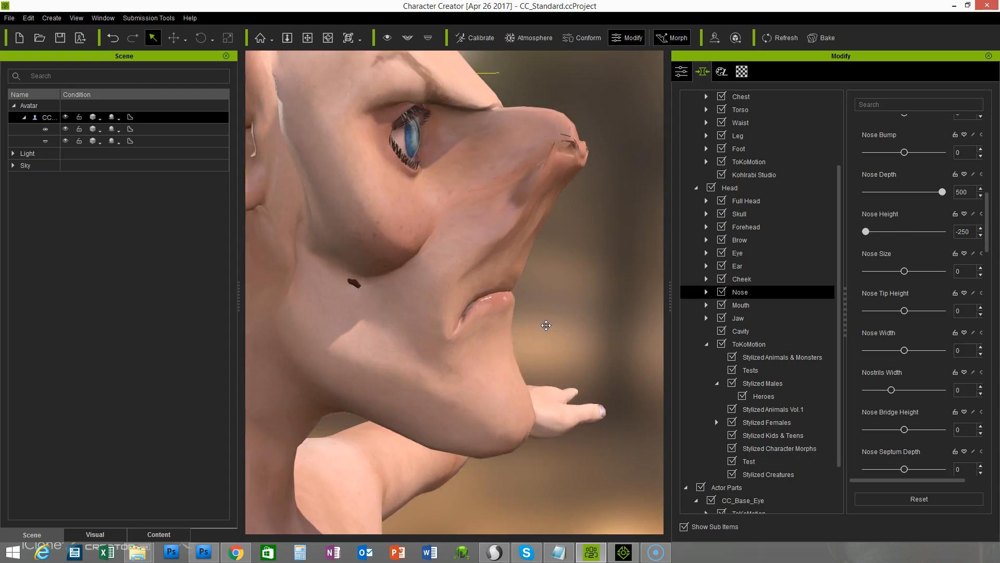
right_drag(603, 283, 575, 251)
middle_drag(575, 251, 584, 302)
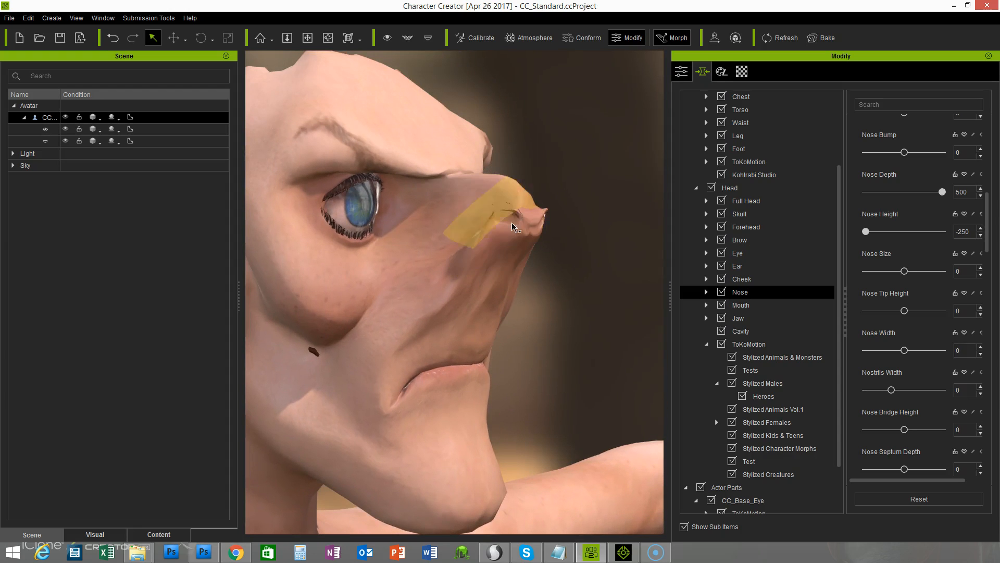
right_drag(566, 284, 528, 191)
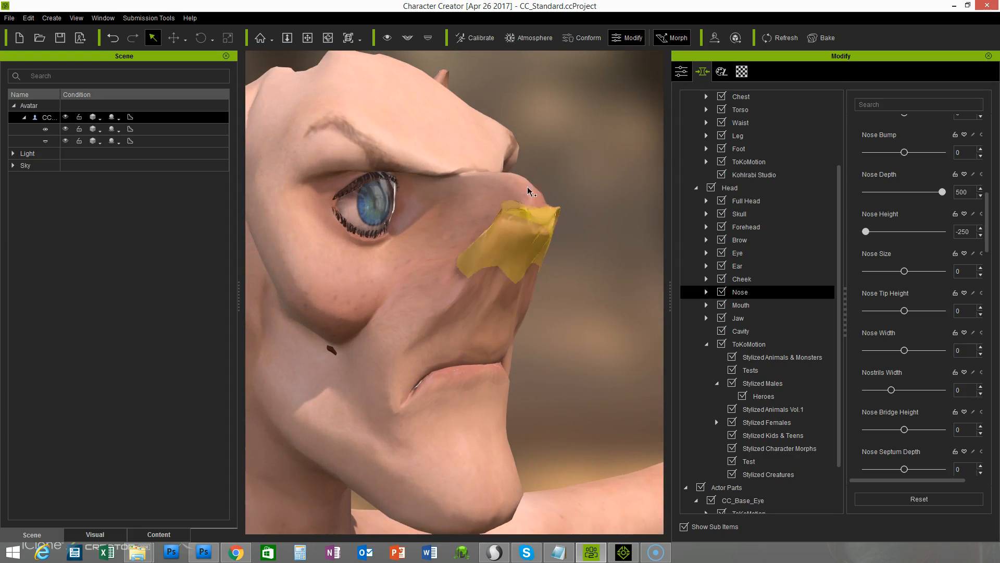
mouse_move(576, 331)
right_down()
mouse_move(618, 321)
mouse_move(584, 319)
right_up()
scroll(563, 324, down, 3)
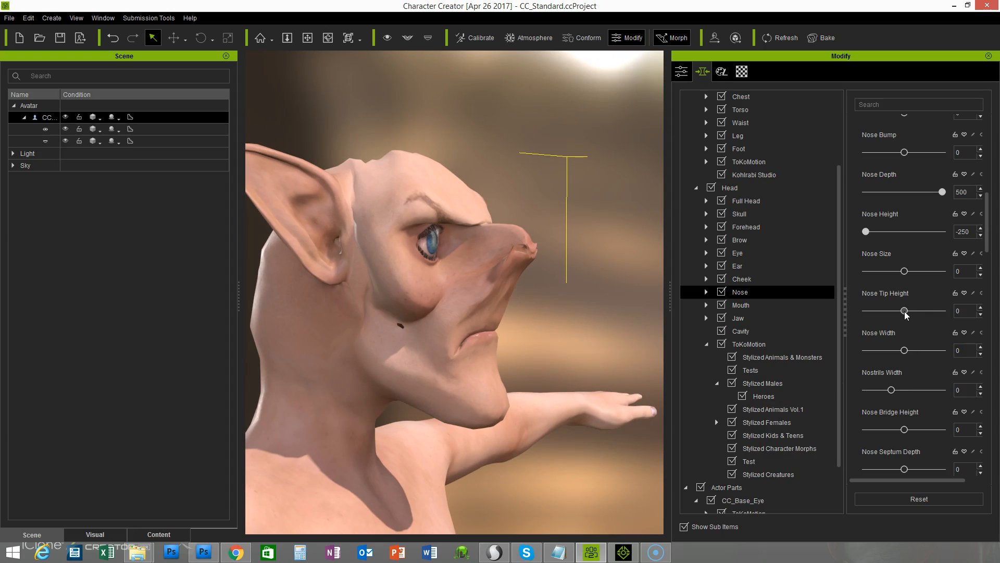
Lower the Nose Tip Height morph to its slider minimum and set Nostril Height Left and Nostril Height Right to -100.
drag(936, 312, 849, 311)
right_drag(597, 328, 576, 328)
drag(985, 213, 978, 290)
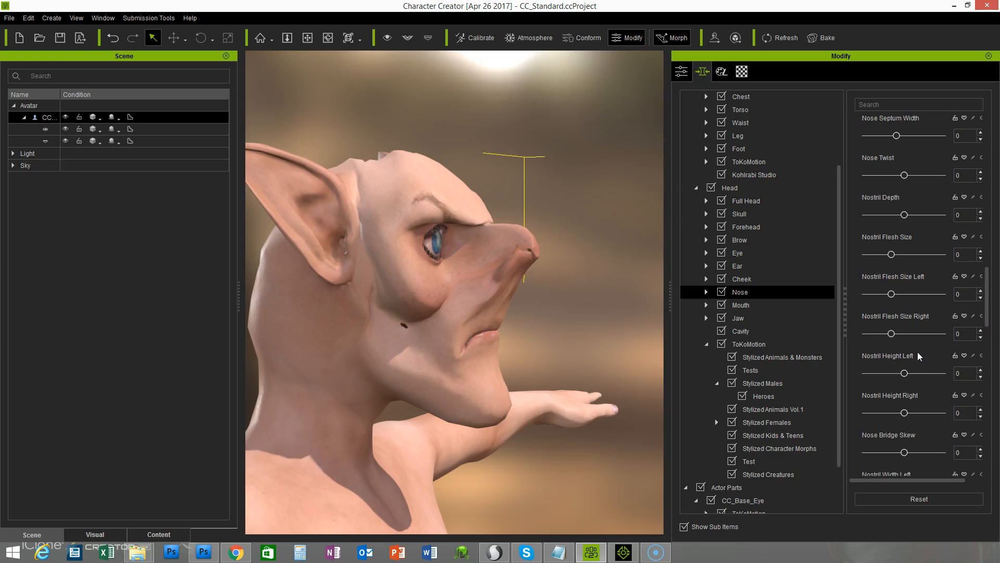
drag(905, 374, 825, 371)
drag(905, 413, 812, 407)
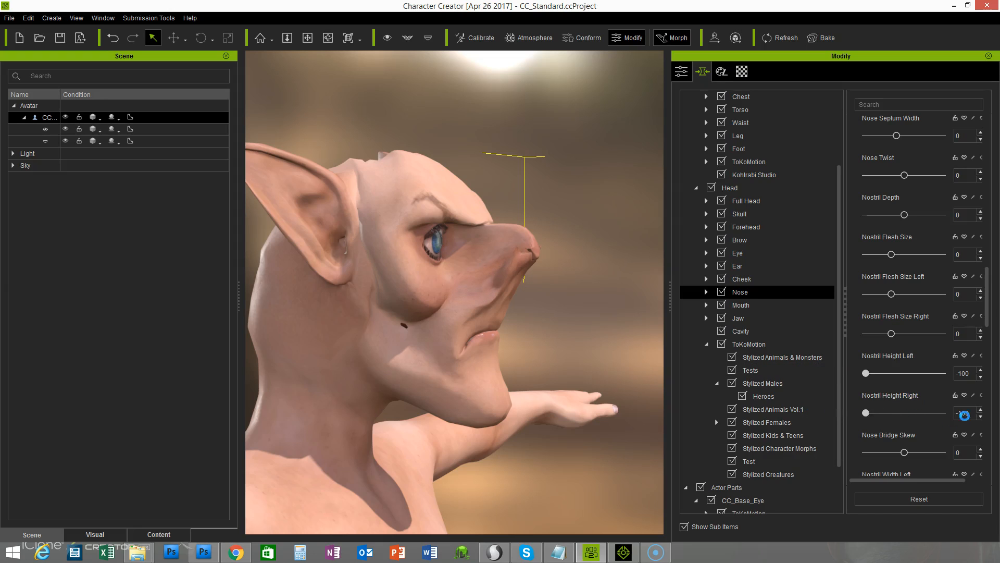
Look through the remaining nose morphs and examine the nose profile from several angles.
scroll(991, 299, down, 3)
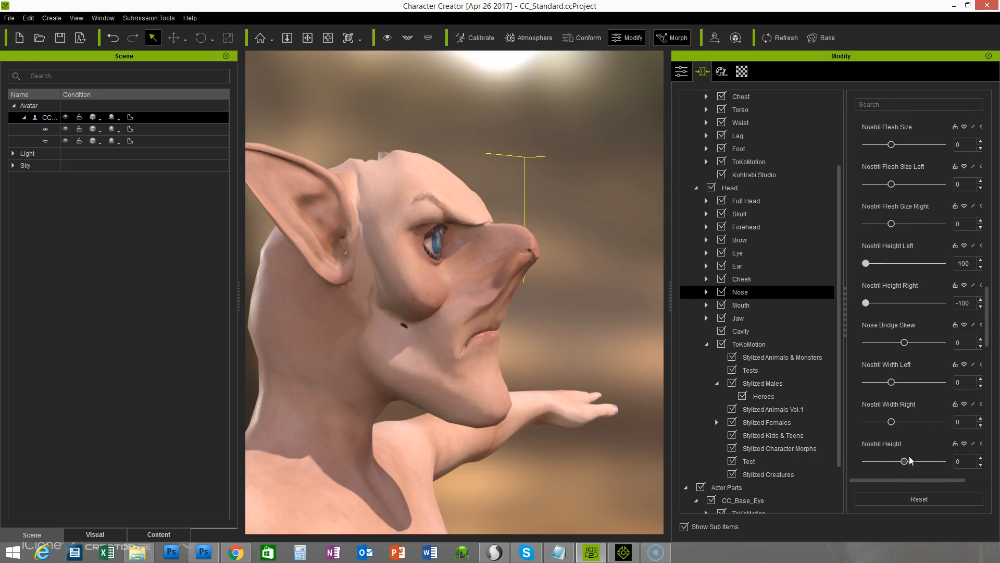
mouse_move(905, 465)
mouse_down()
mouse_move(869, 465)
mouse_move(903, 464)
mouse_up()
drag(988, 307, 988, 325)
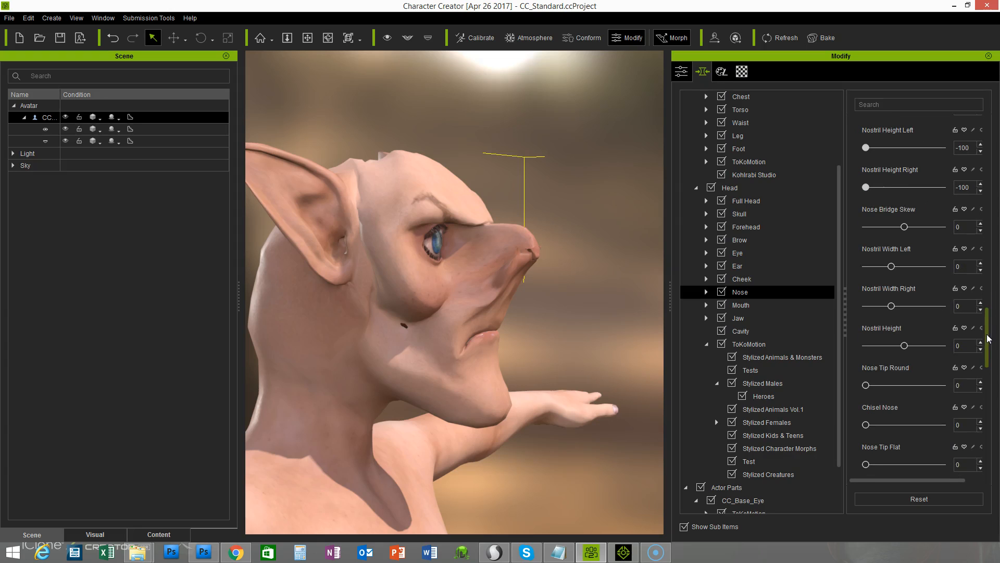
drag(991, 344, 987, 292)
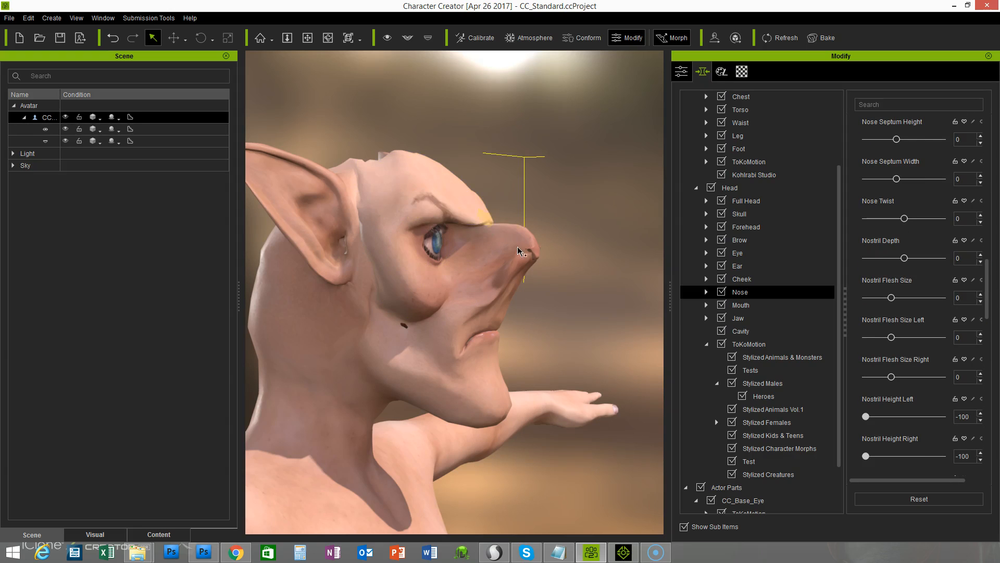
right_drag(487, 359, 572, 331)
drag(987, 299, 986, 288)
right_drag(539, 286, 368, 307)
right_drag(620, 328, 573, 282)
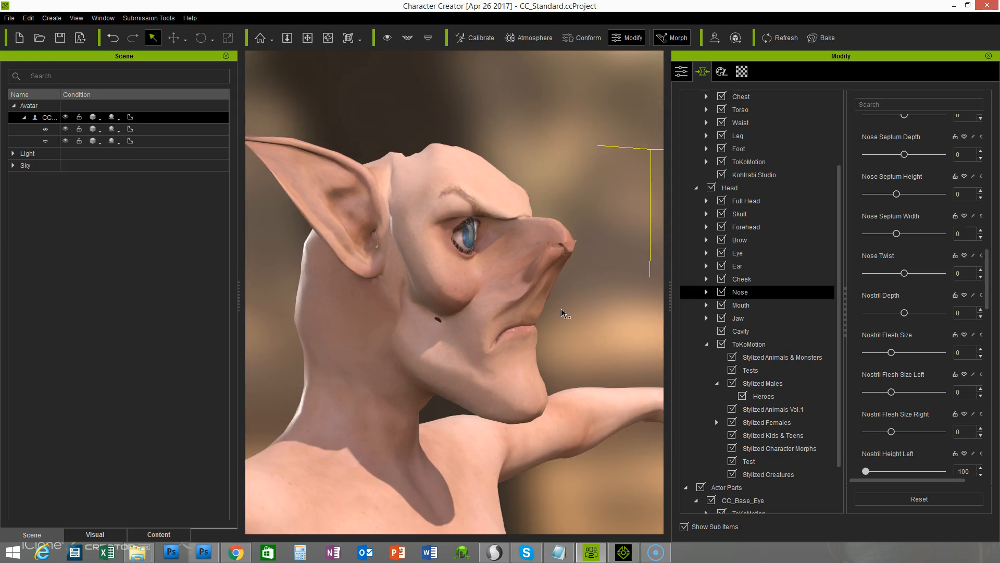
mouse_move(605, 327)
right_down()
mouse_move(556, 324)
mouse_move(617, 321)
mouse_move(613, 306)
mouse_move(598, 312)
mouse_move(609, 304)
mouse_move(605, 329)
mouse_move(588, 316)
right_up()
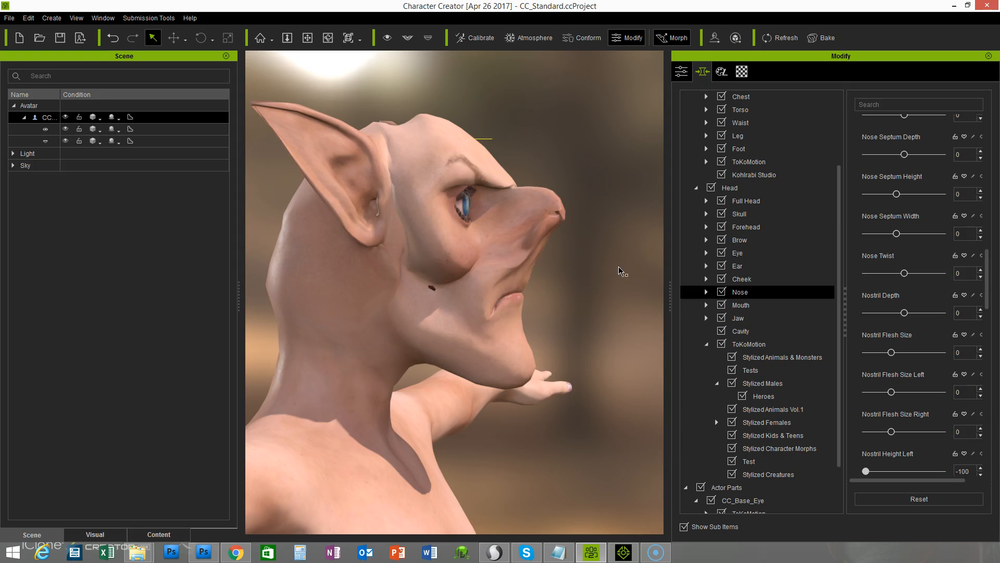
Set the mouth's Lip Upper Depth morph to 300, beyond its slider range.
click(747, 307)
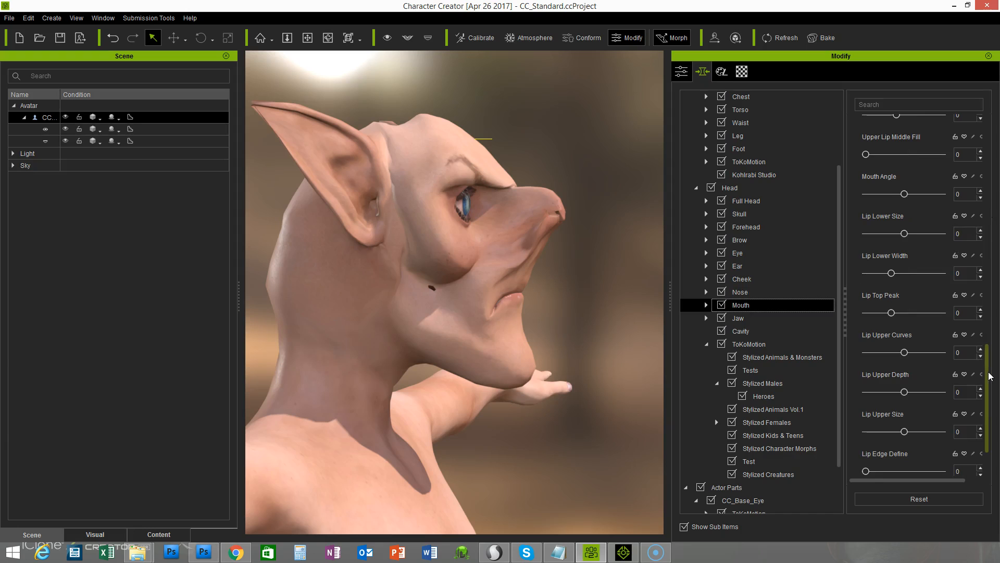
mouse_move(990, 375)
mouse_down()
mouse_move(996, 246)
mouse_move(988, 389)
mouse_up()
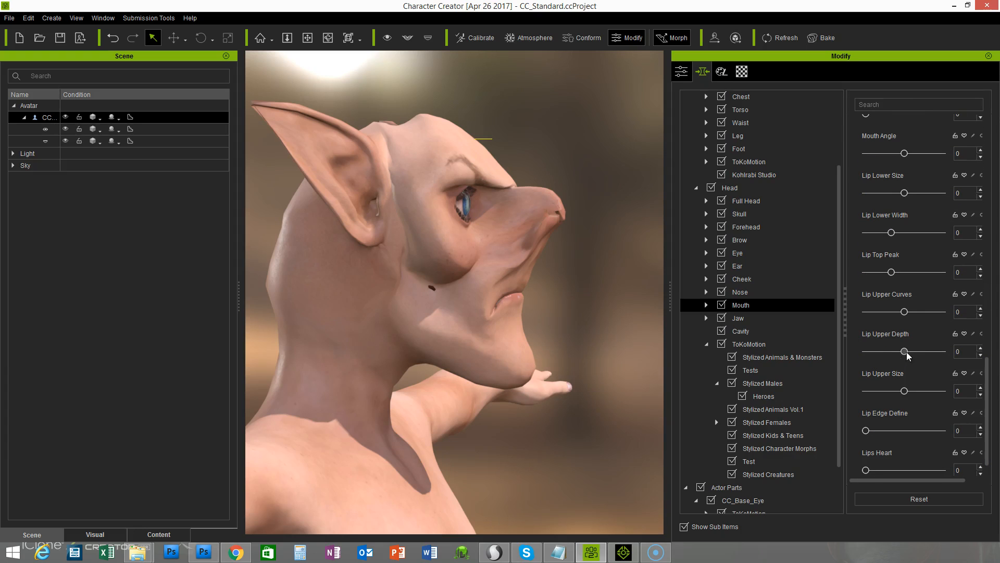
drag(906, 355, 953, 352)
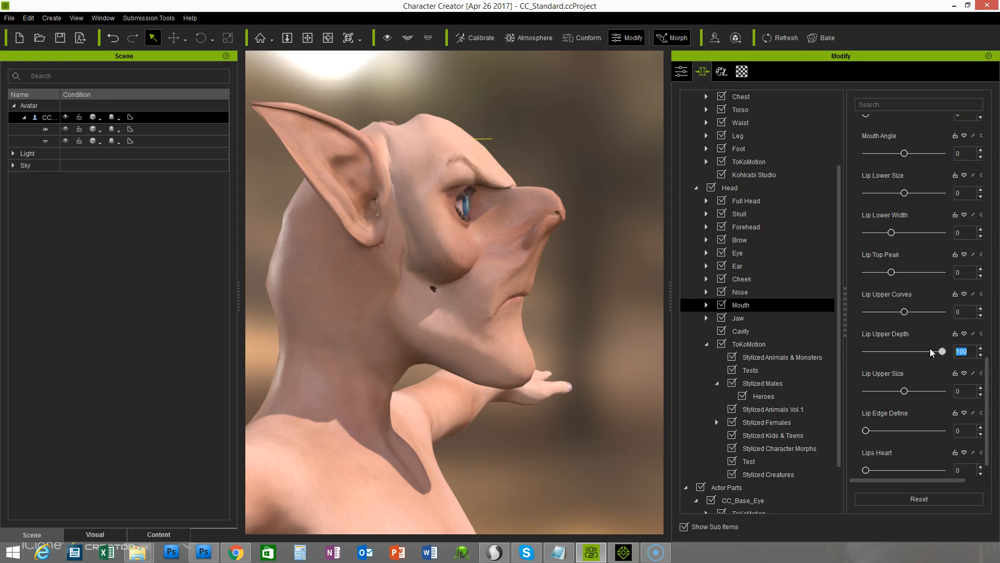
text(300)
key(Return)
right_drag(595, 344, 620, 286)
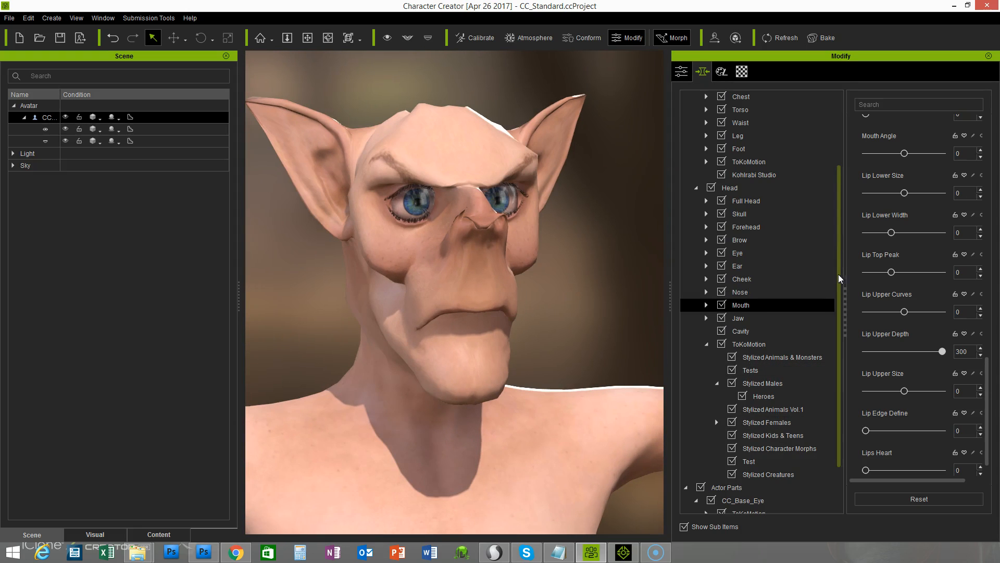
Try a Teeth Upper Jaw Move Forward value of -50 in the head's Cavity morphs and check the teeth close up.
click(739, 330)
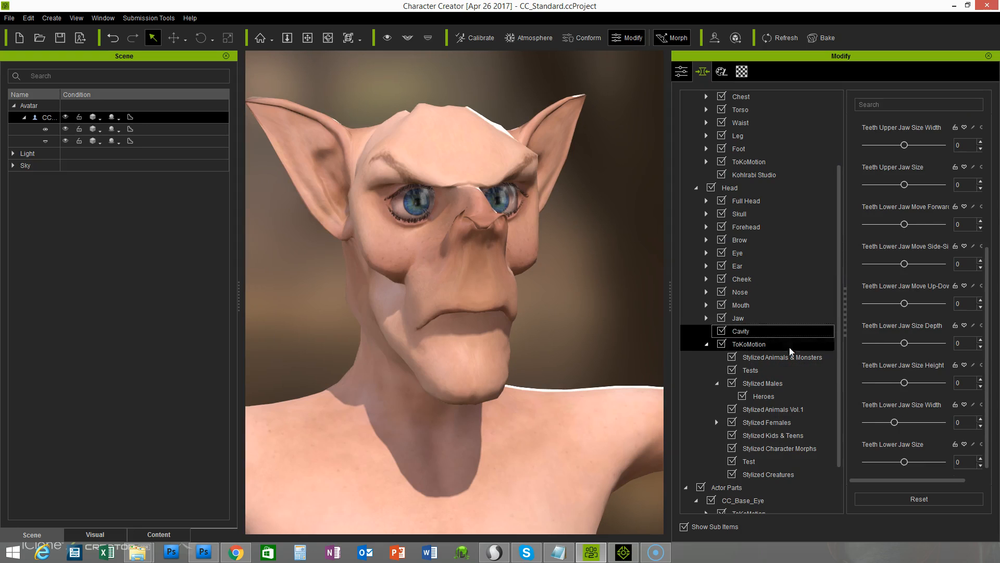
drag(988, 321, 947, 193)
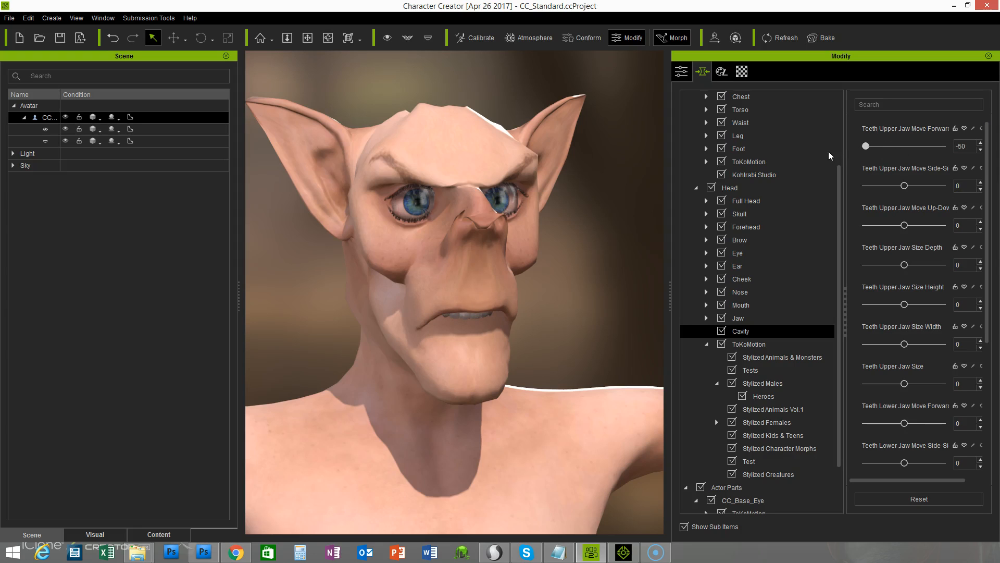
right_drag(524, 290, 503, 263)
scroll(576, 299, up, 3)
middle_drag(514, 299, 534, 293)
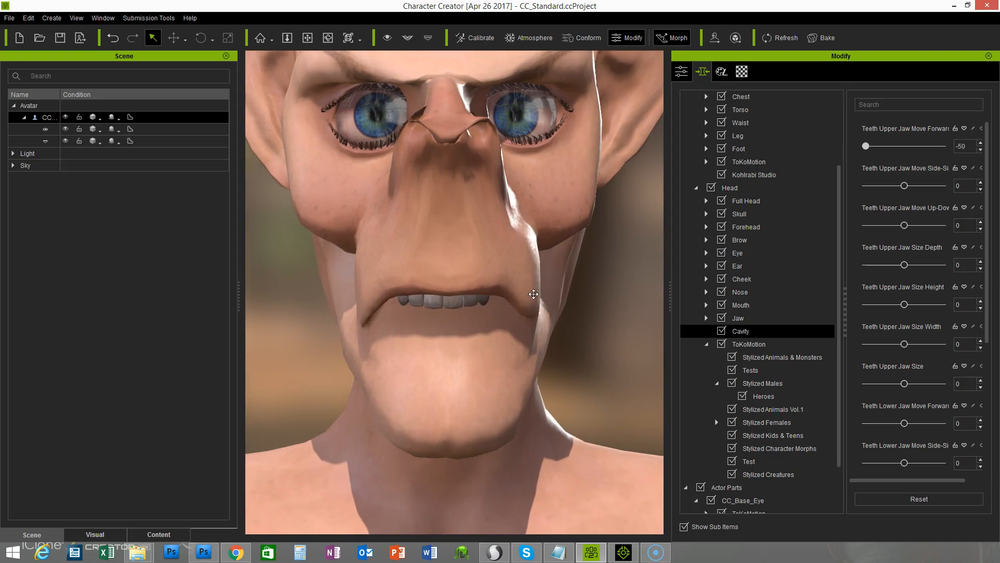
scroll(604, 333, down, 4)
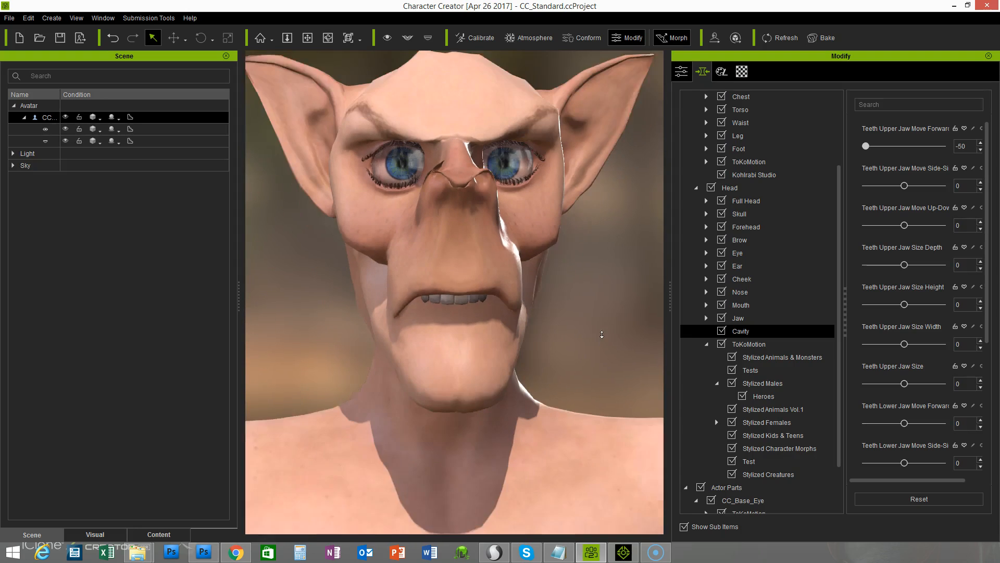
scroll(602, 335, down, 2)
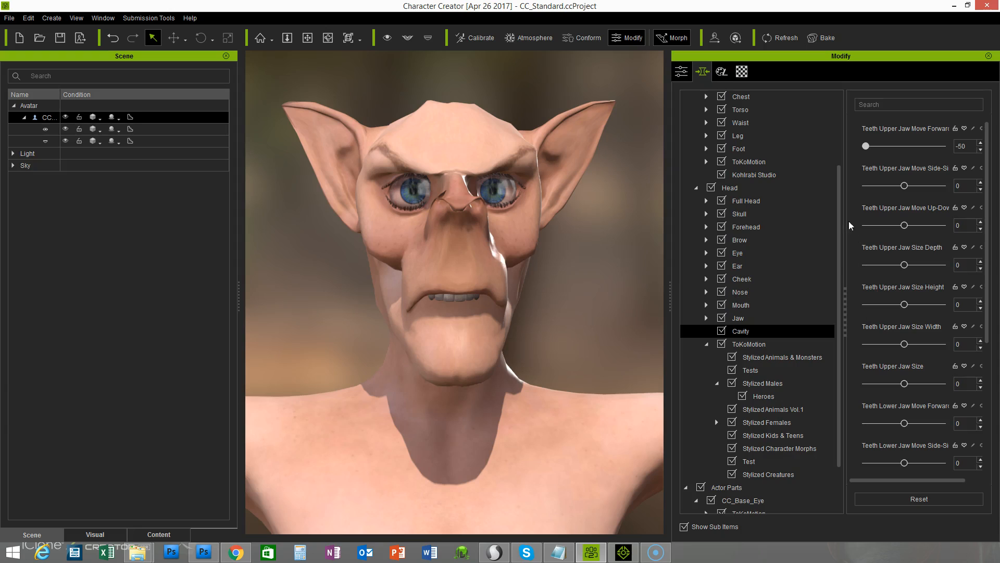
Set the Goblin_Teeth morph to 100 from the ToKoMotion Creatures set of the base teeth.
scroll(834, 242, down, 2)
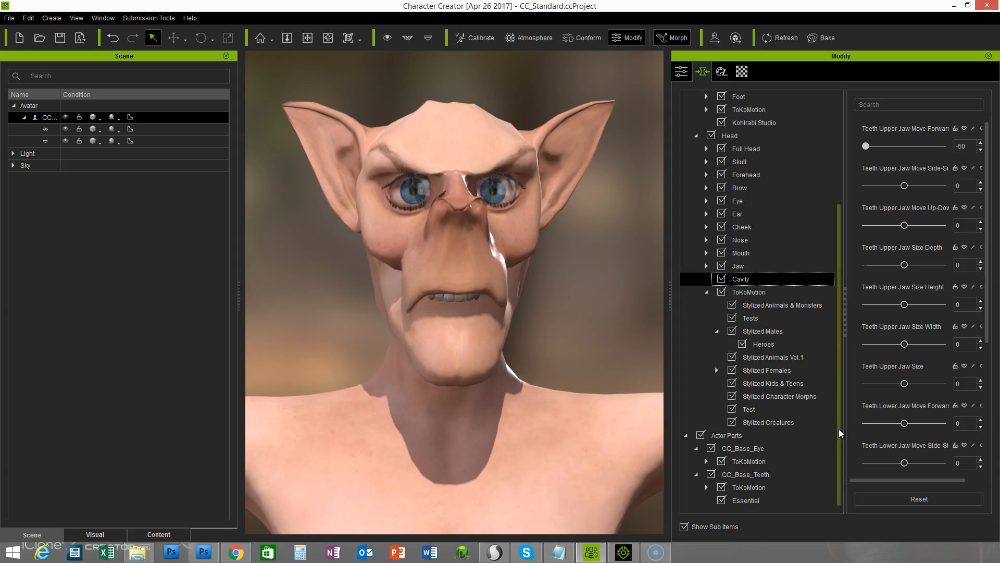
click(708, 488)
scroll(836, 427, down, 1)
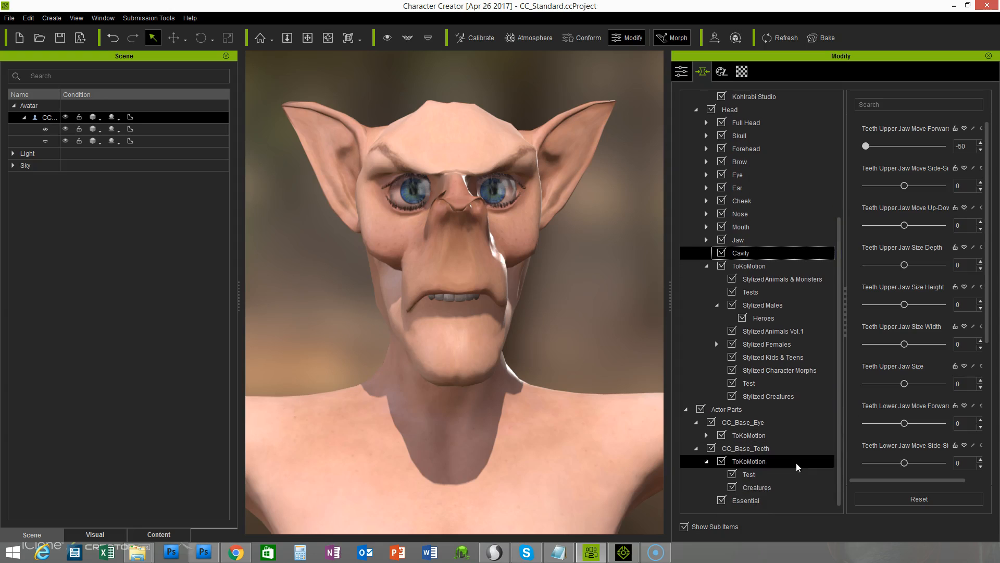
click(767, 490)
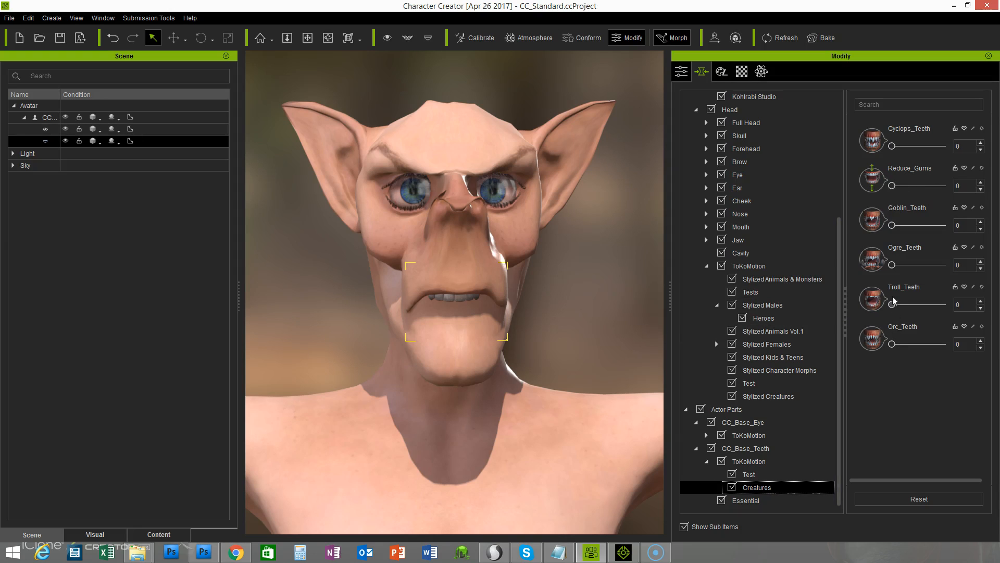
drag(893, 226, 962, 225)
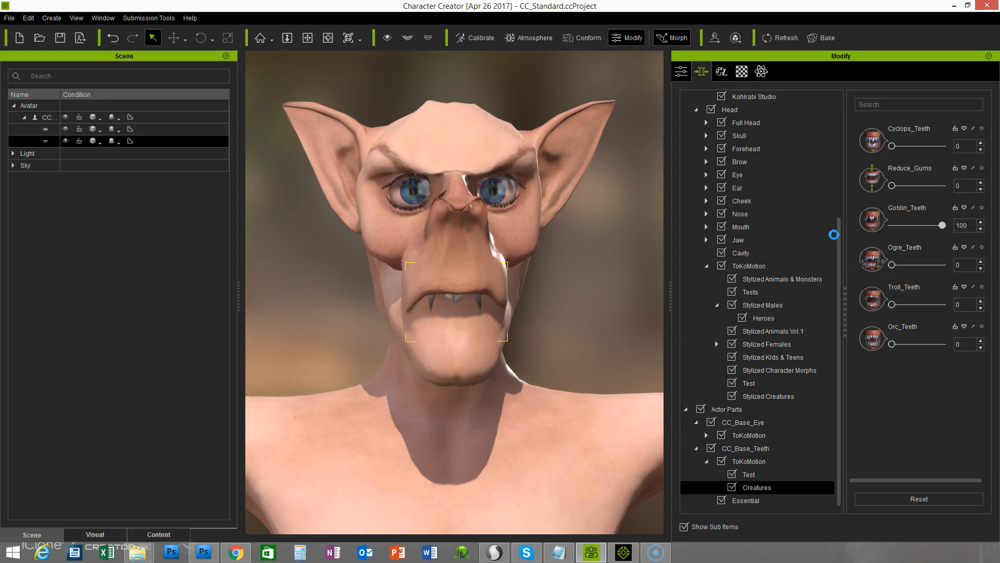
right_drag(647, 335, 533, 265)
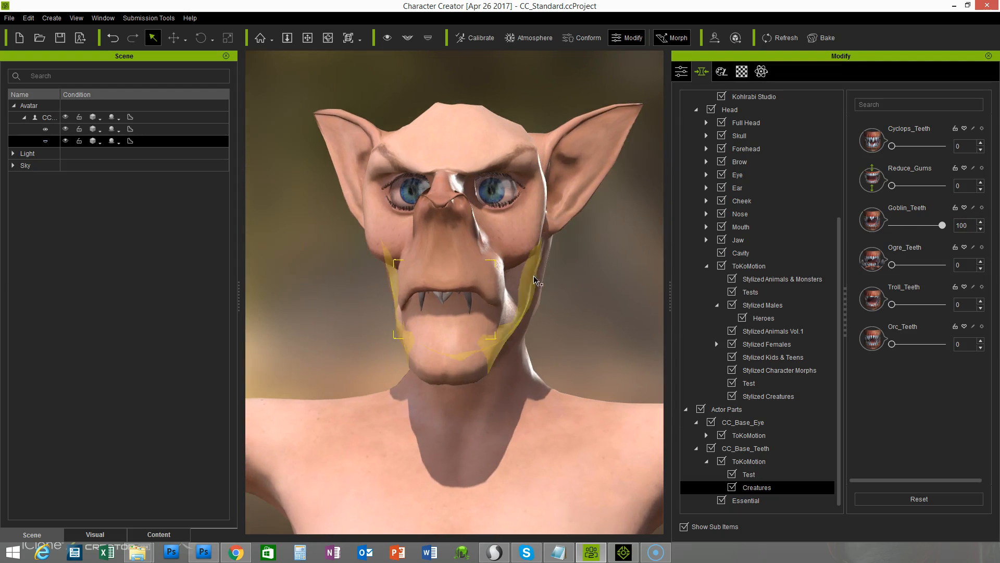
Set the Cavity morph Teeth Upper Jaw Size to 70 and check the enlarged teeth from the side.
click(750, 253)
drag(993, 238, 990, 288)
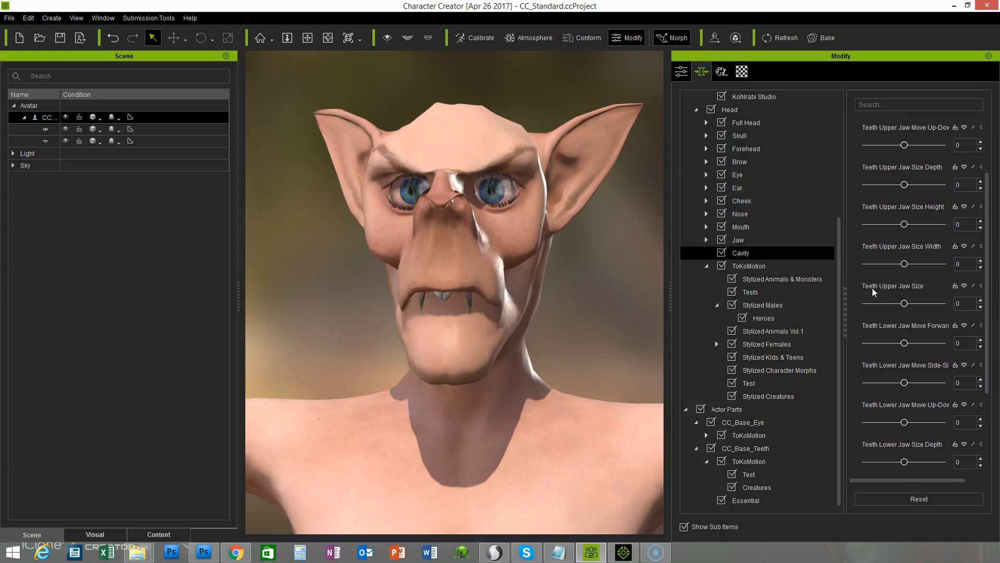
drag(906, 301, 932, 297)
right_drag(341, 360, 607, 376)
right_drag(437, 404, 537, 414)
right_drag(592, 367, 513, 382)
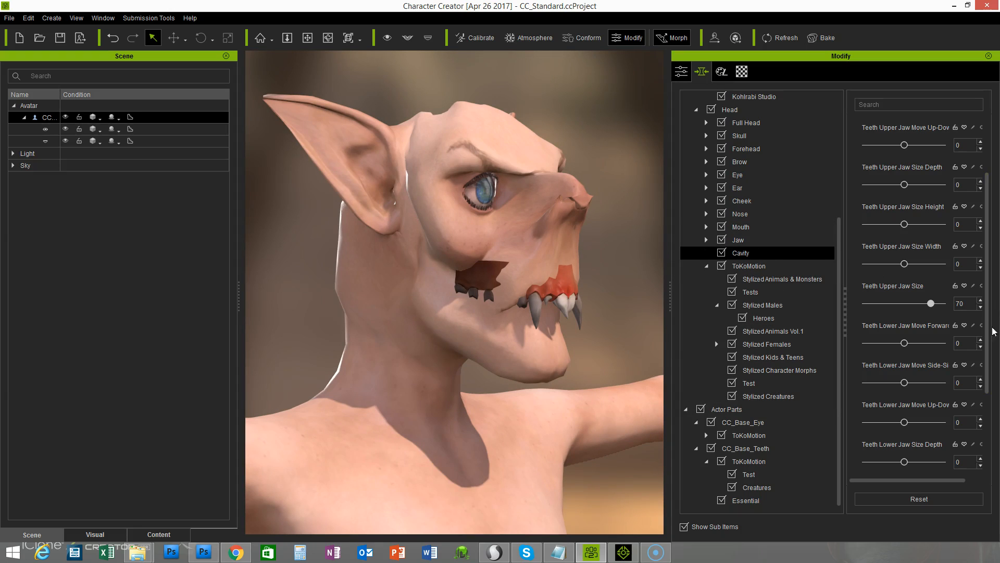
Set the Teeth Upper Jaw Move Forward morph to 0.
scroll(987, 334, up, 2)
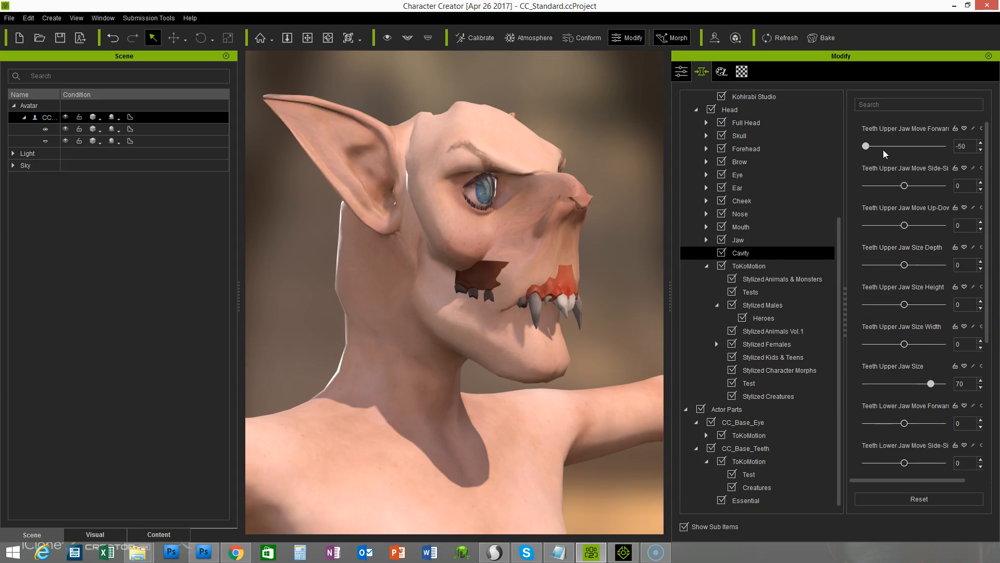
drag(867, 146, 896, 145)
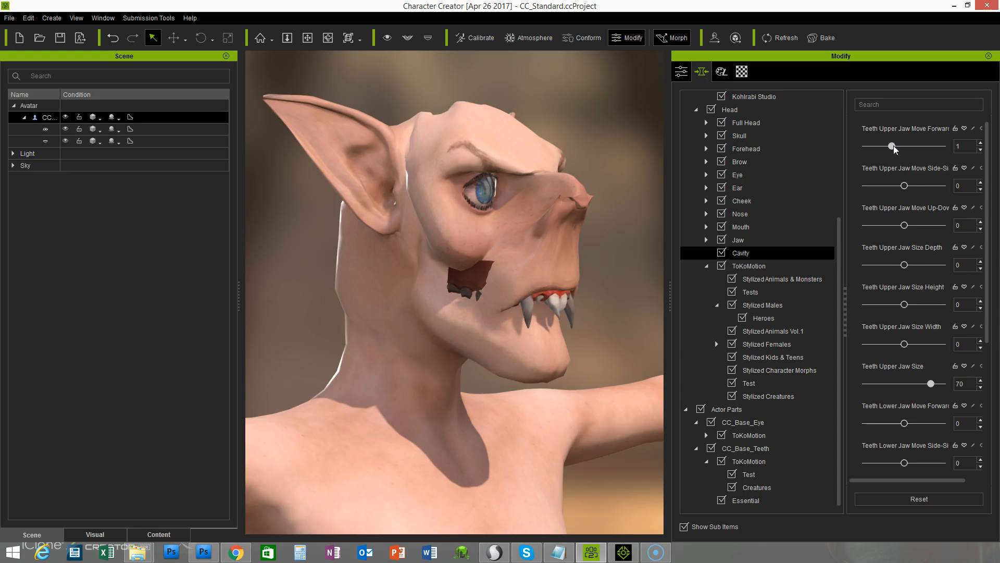
drag(893, 147, 891, 146)
right_drag(640, 383, 591, 374)
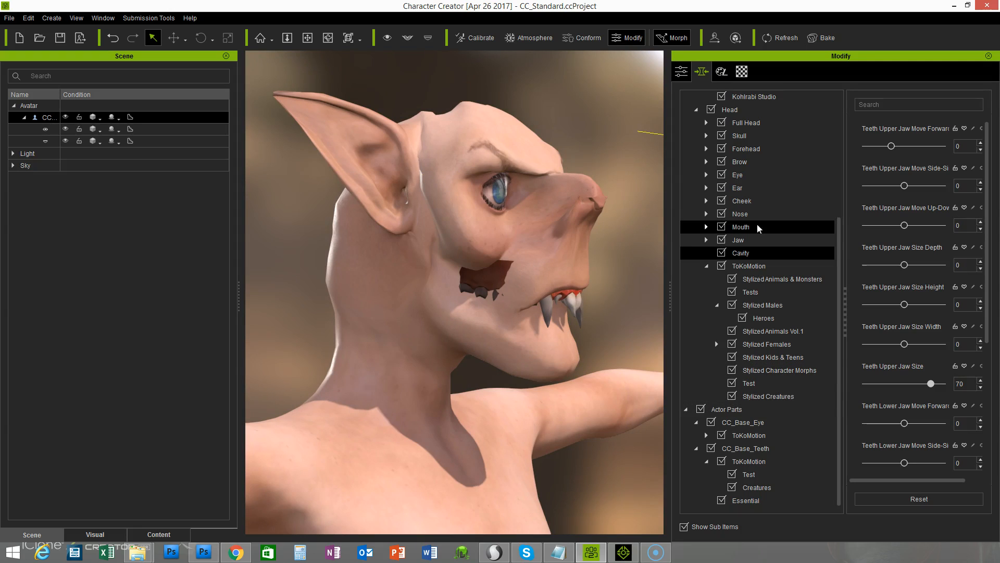
Set the Cheek Depth morph to 100 and the Face Flat morph to -100.
drag(839, 236, 840, 211)
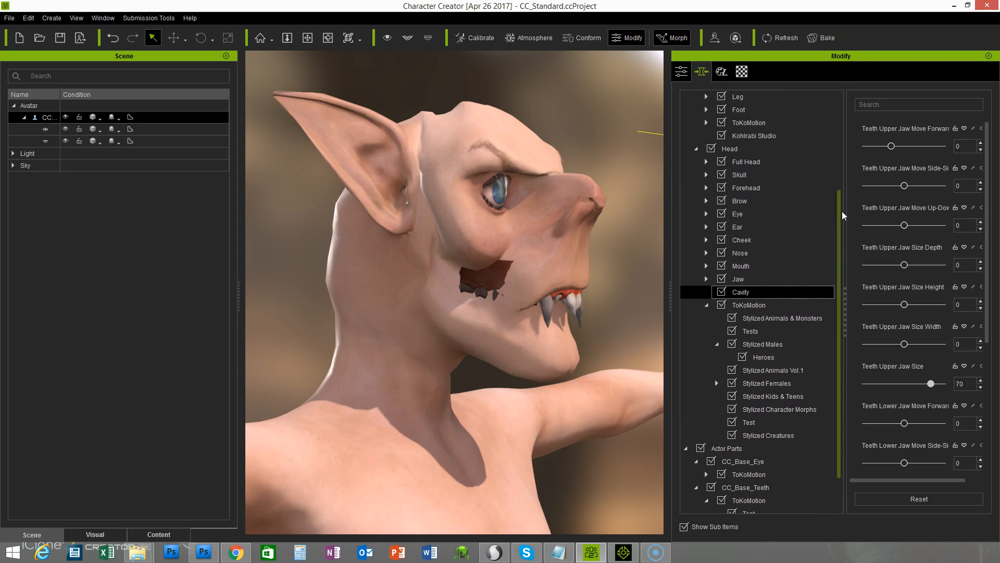
click(745, 243)
drag(988, 215, 991, 252)
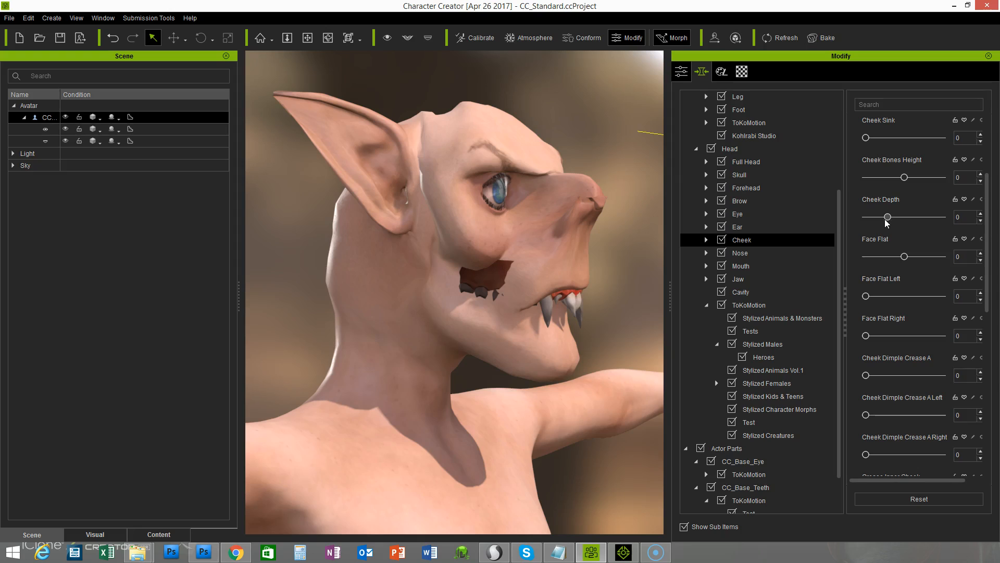
drag(892, 217, 943, 218)
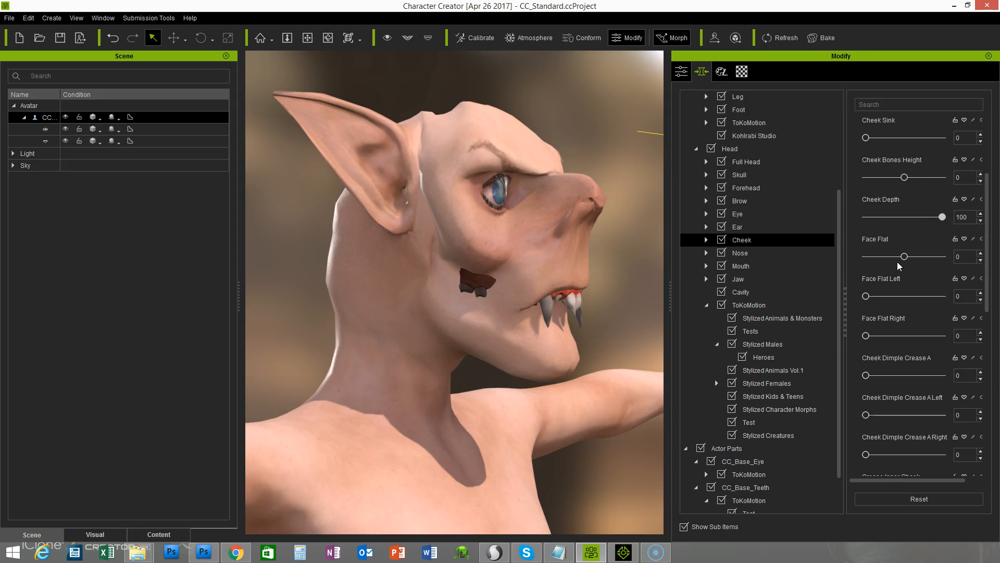
drag(906, 259, 851, 264)
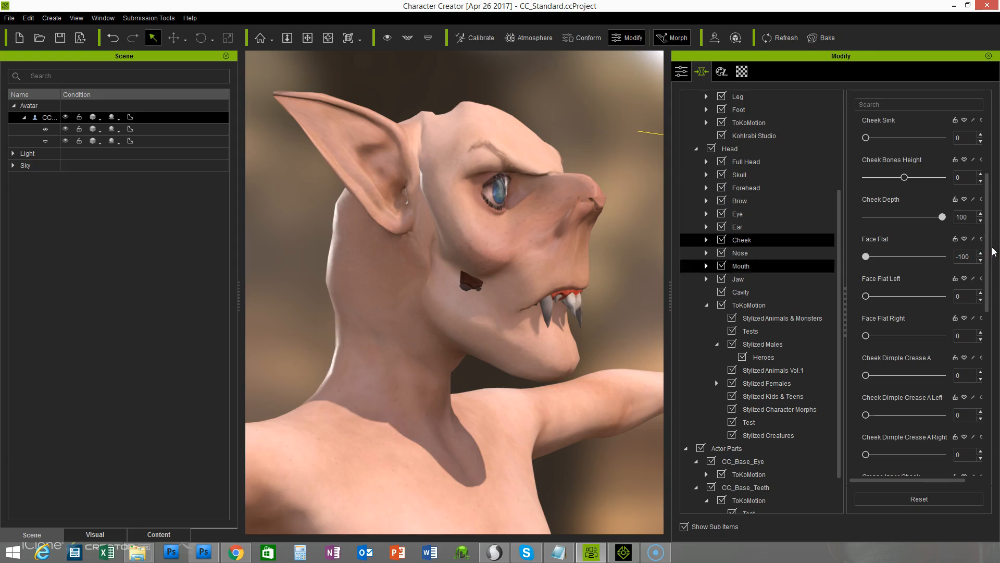
Set the Cheek Sink morph to -100 and the Cheek Bones Height morph to 100.
drag(987, 252, 993, 225)
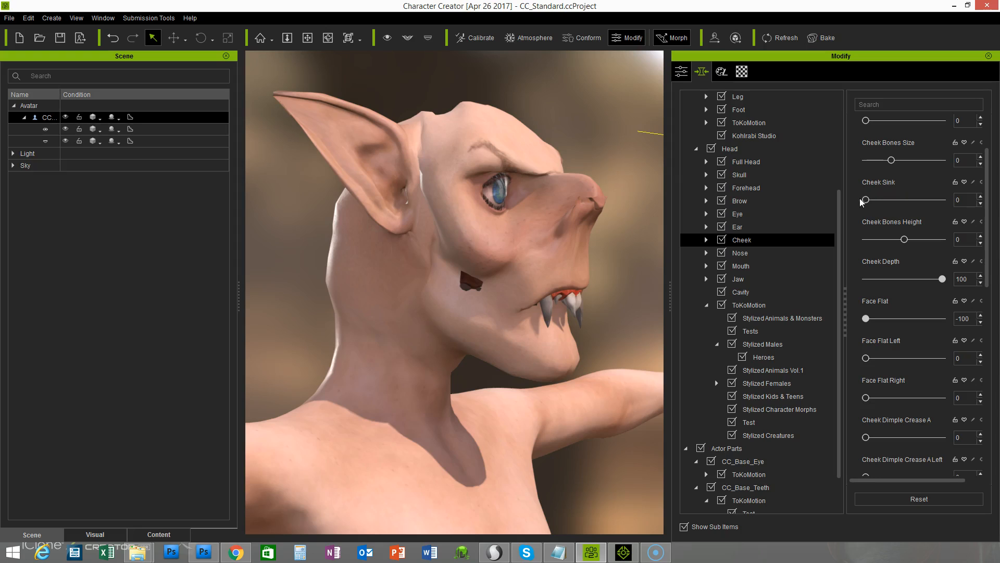
mouse_move(865, 201)
mouse_down()
mouse_move(901, 204)
mouse_move(877, 206)
mouse_up()
double_click(960, 200)
text(0)
key(Return)
key(Return)
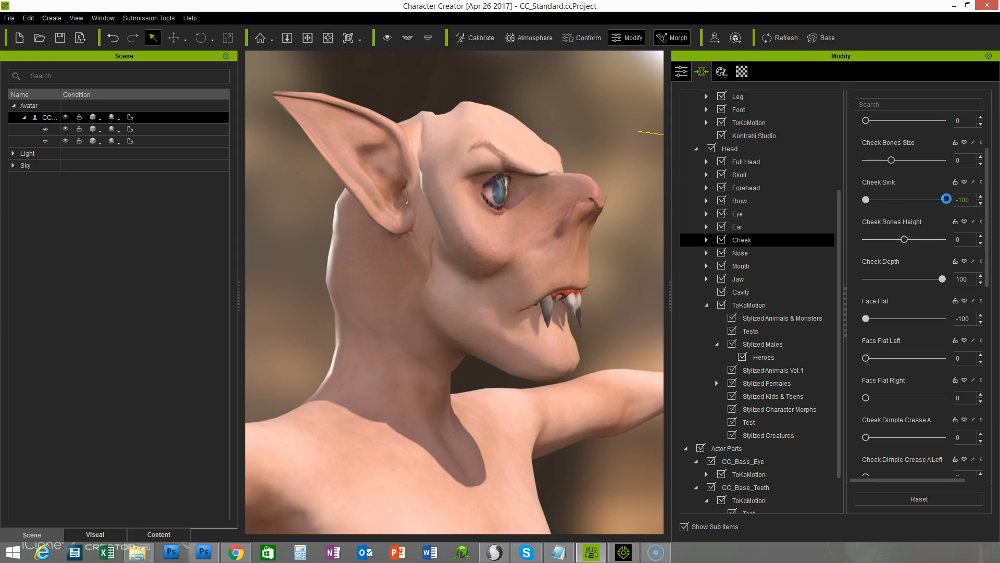
alt+drag(599, 317, 480, 315)
drag(988, 259, 990, 281)
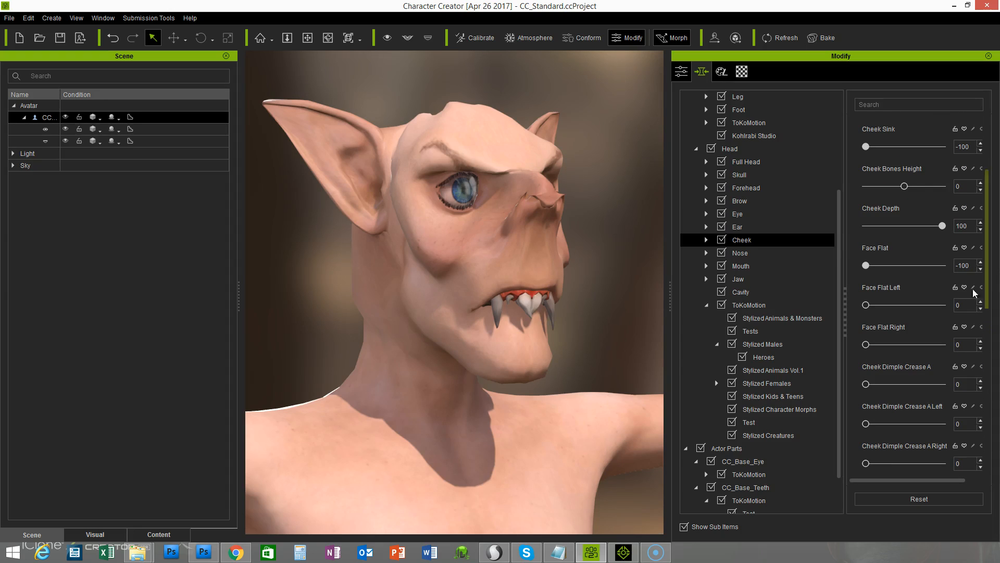
drag(904, 186, 945, 191)
Examine the goblin's head from the front, back and sides for teeth poking through the skin.
right_drag(581, 300, 598, 333)
scroll(418, 269, down, 3)
mouse_move(348, 303)
right_down()
mouse_move(521, 313)
mouse_move(365, 313)
right_up()
mouse_move(567, 326)
right_down()
mouse_move(338, 305)
mouse_move(571, 324)
right_up()
scroll(576, 308, down, 2)
right_drag(582, 288, 564, 257)
right_drag(583, 333, 582, 285)
scroll(582, 285, up, 2)
middle_drag(582, 284, 575, 321)
right_drag(574, 321, 495, 302)
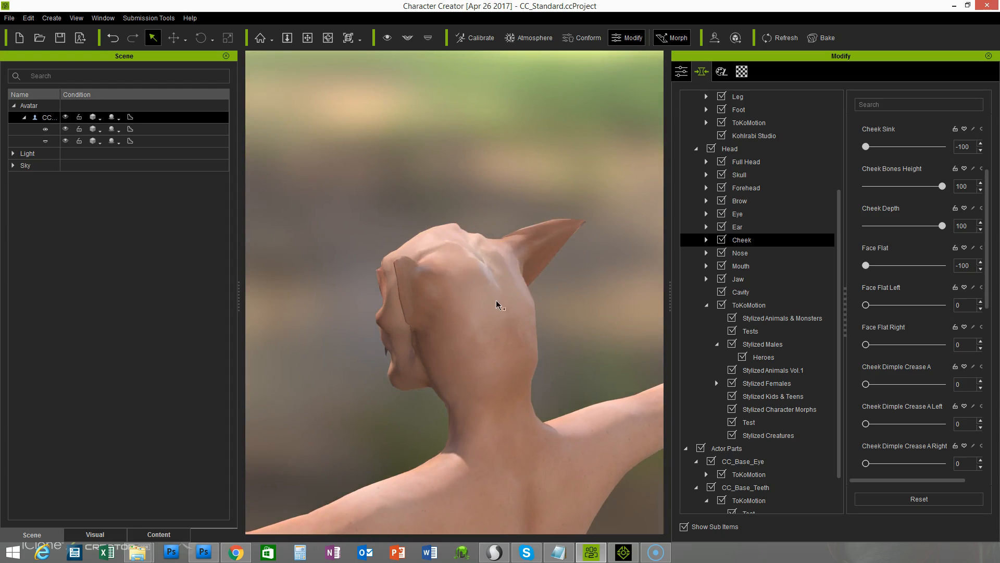
right_drag(325, 380, 521, 411)
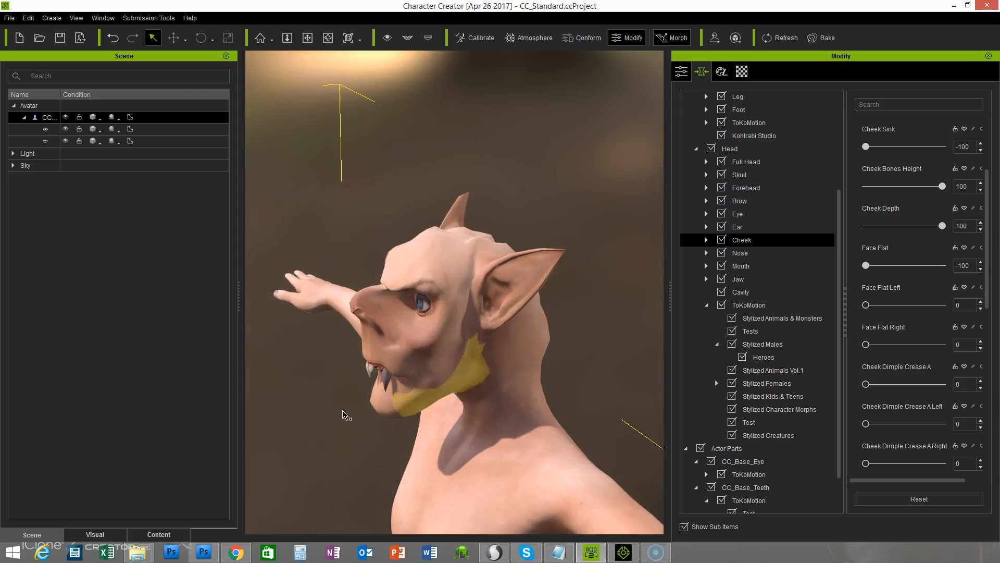
Export only the Body part of the nude character as a Y-Up OBJ named Vampire in the Meshes folder, replacing the existing file.
right_drag(343, 415, 458, 404)
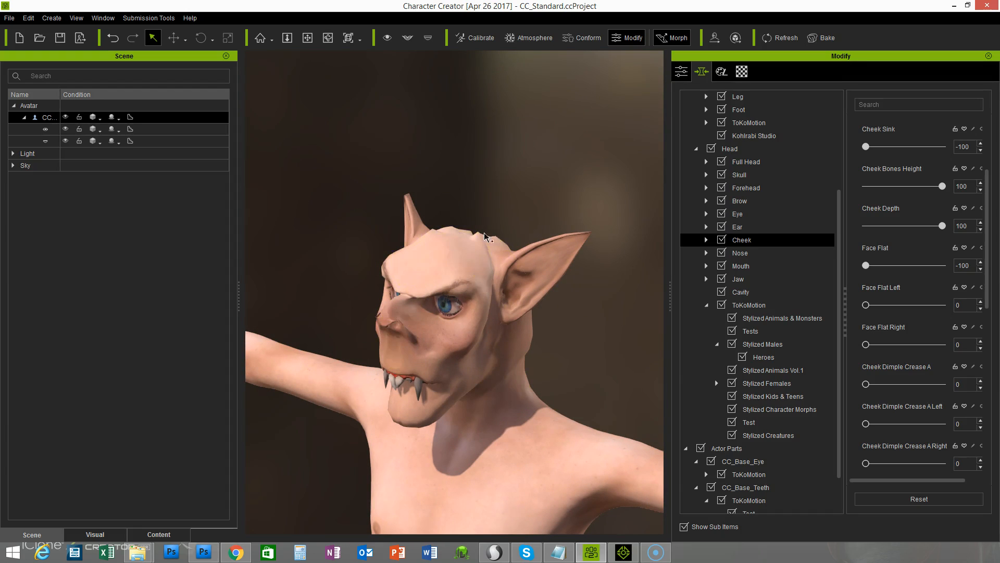
right_drag(361, 229, 360, 210)
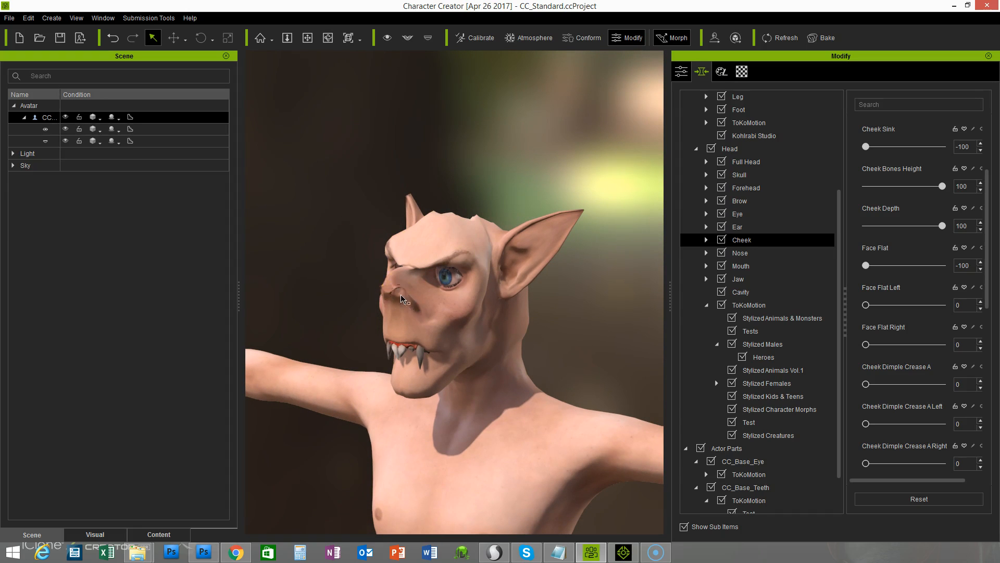
right_drag(332, 328, 367, 275)
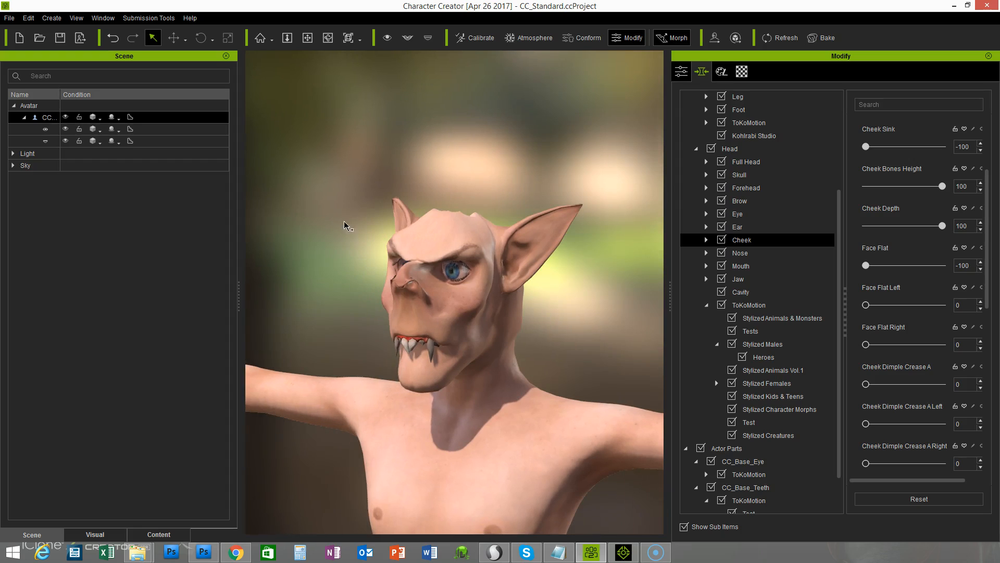
click(9, 19)
mouse_move(57, 135)
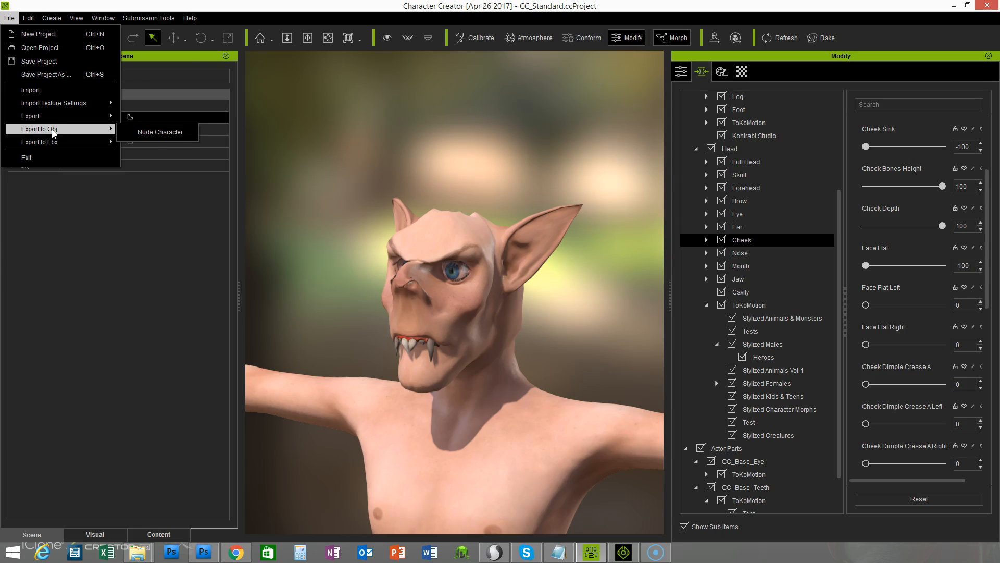
click(158, 136)
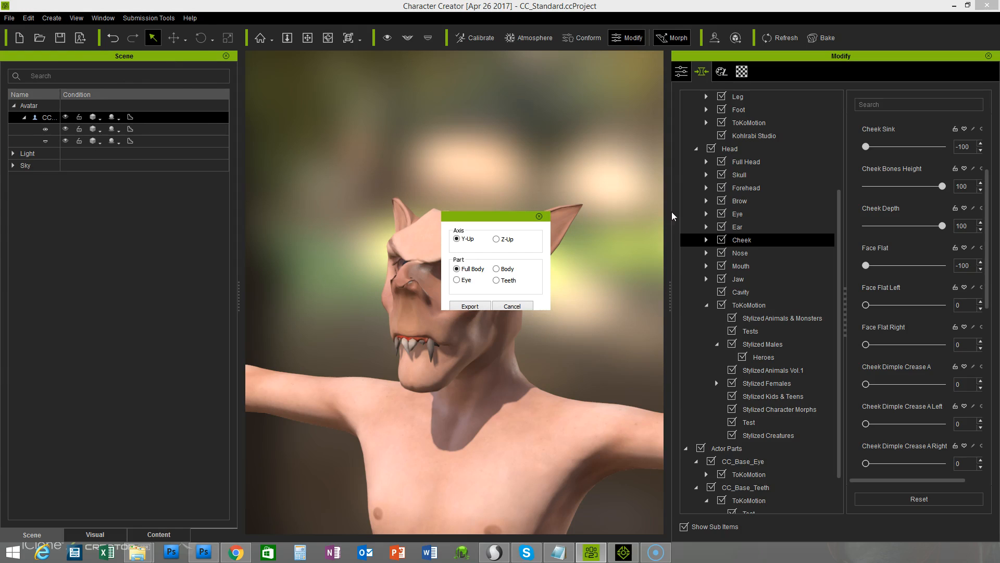
click(496, 269)
click(469, 306)
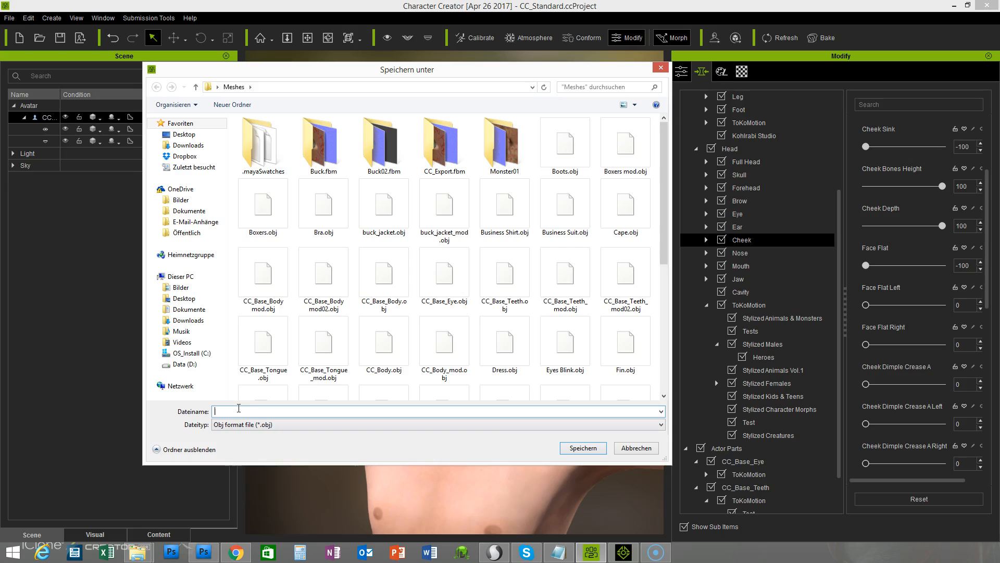
text(Vampire)
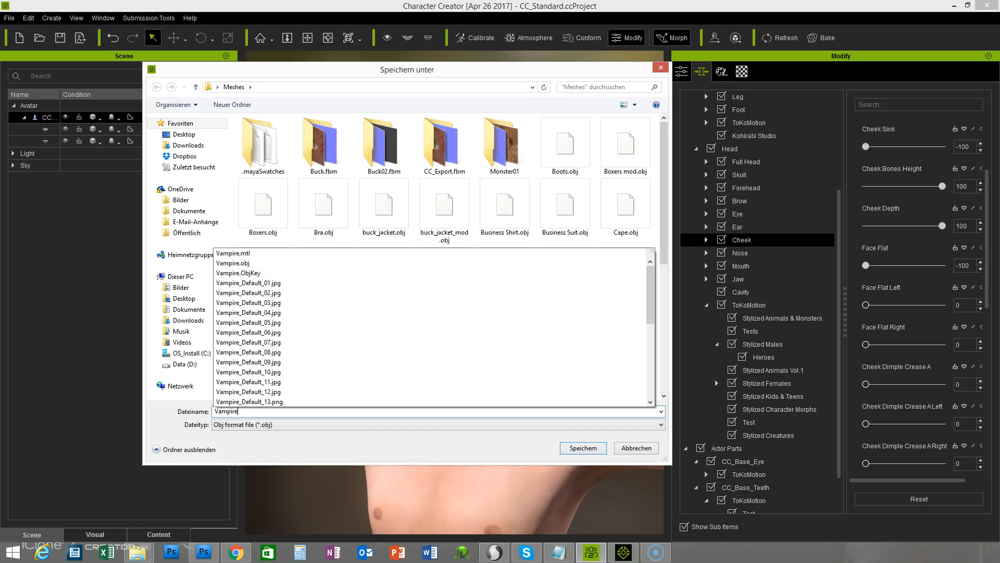
click(583, 448)
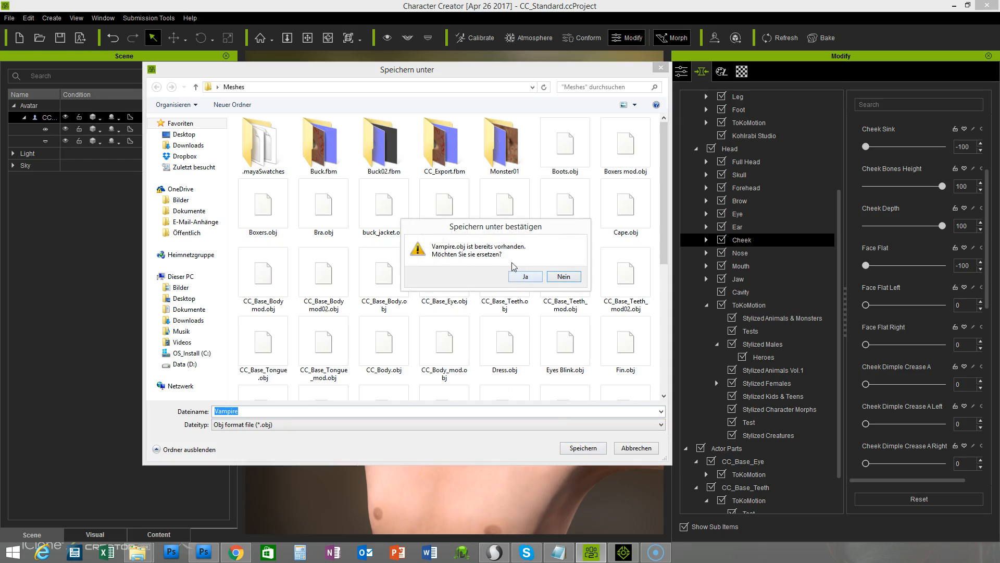
click(526, 277)
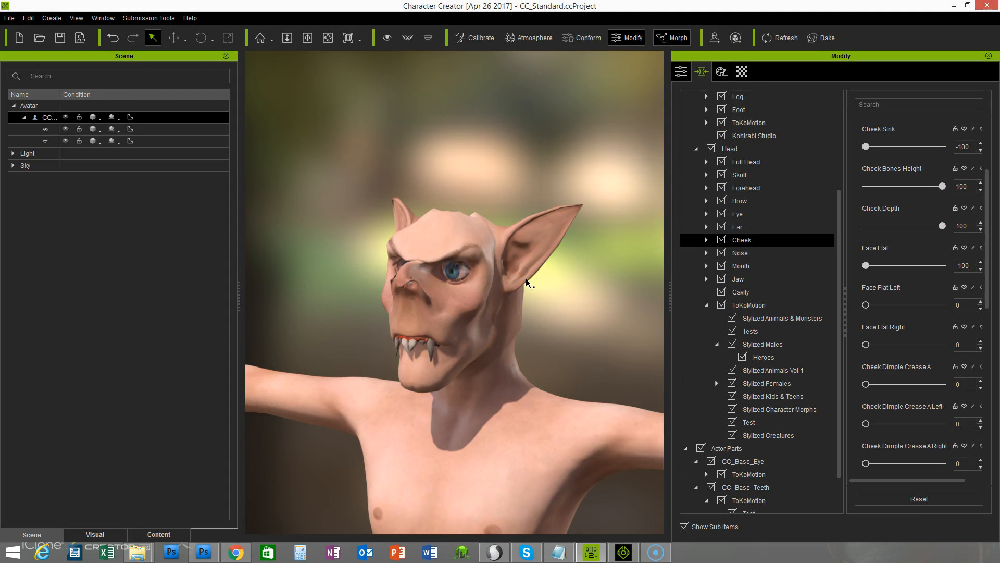
Switch to Sculptris and review its sculpt options.
click(496, 552)
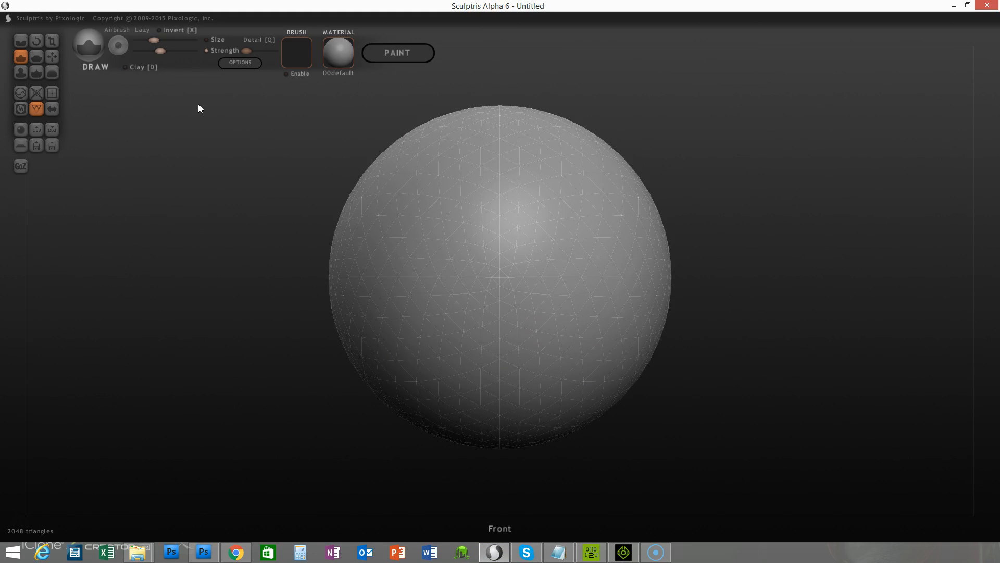
click(237, 64)
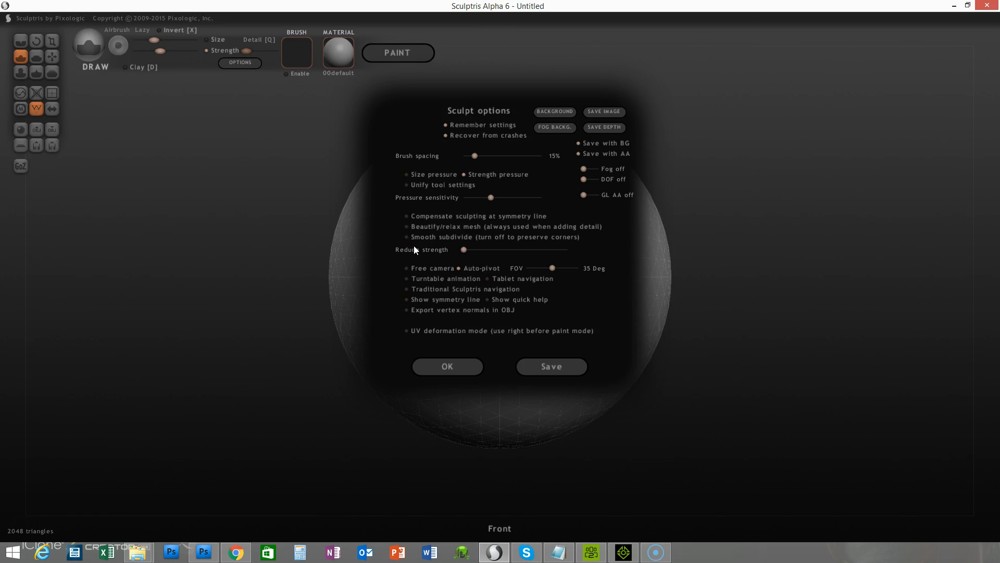
click(443, 367)
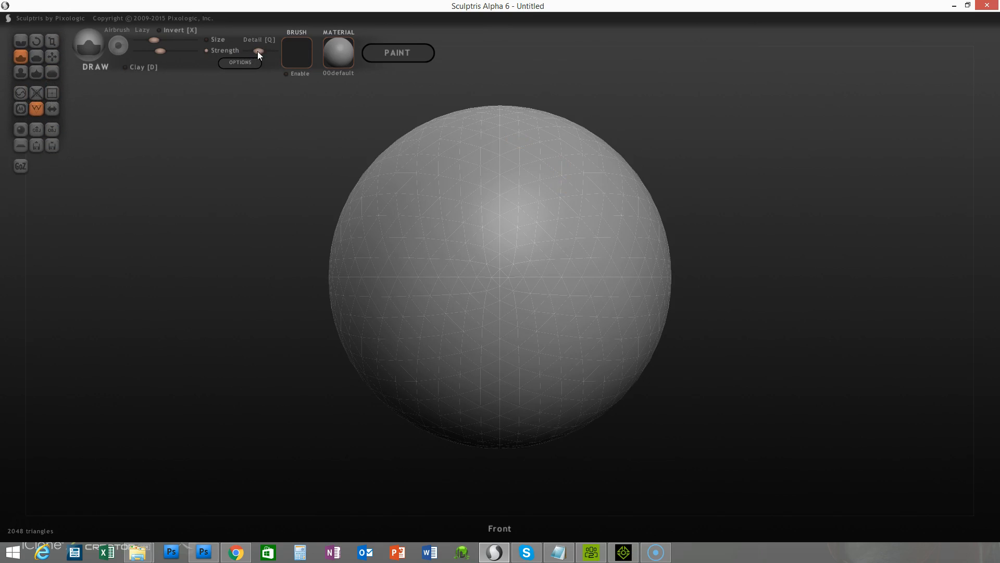
Pull three protrusions out of the default sphere with the Grab tool at a raised detail setting.
click(53, 55)
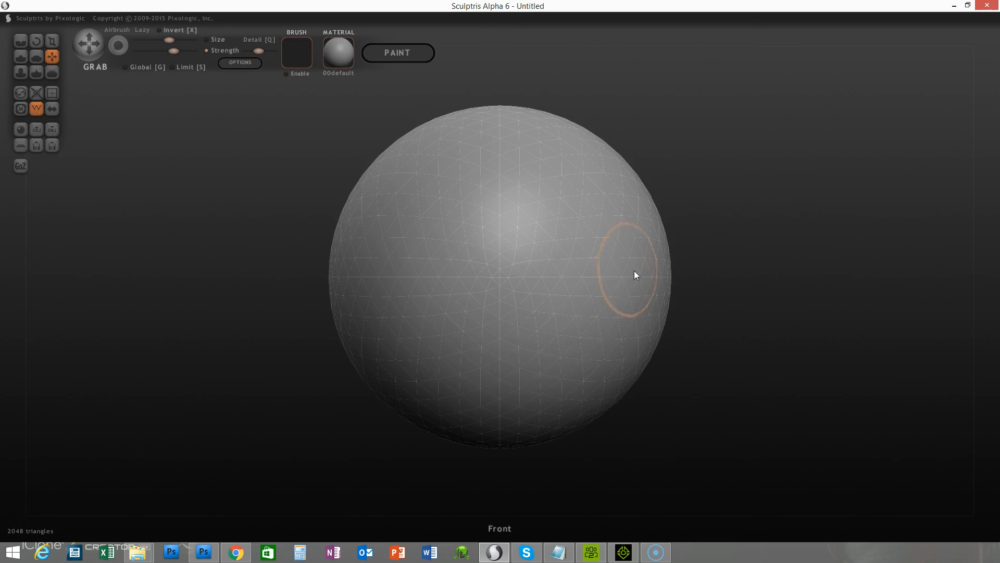
mouse_move(645, 248)
mouse_down()
mouse_move(652, 260)
mouse_move(686, 255)
mouse_move(715, 213)
mouse_move(739, 236)
mouse_up()
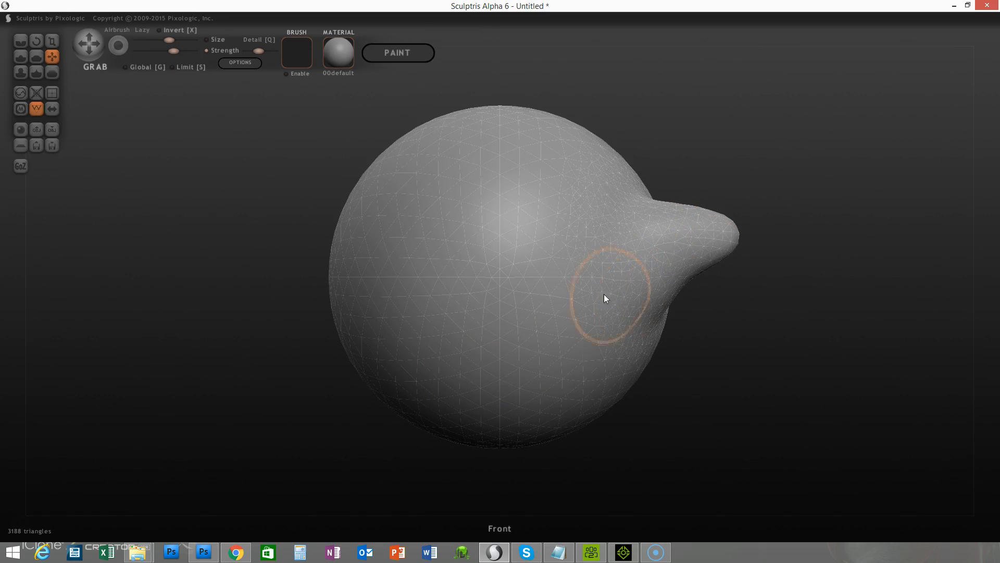
drag(555, 176, 586, 119)
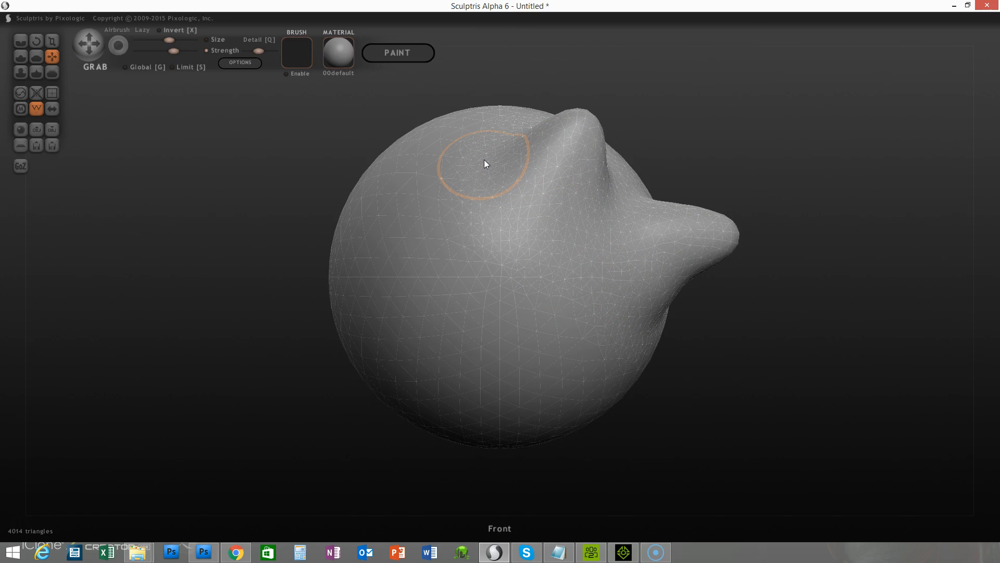
mouse_move(378, 204)
mouse_down()
mouse_move(296, 172)
mouse_move(265, 179)
mouse_move(246, 203)
mouse_up()
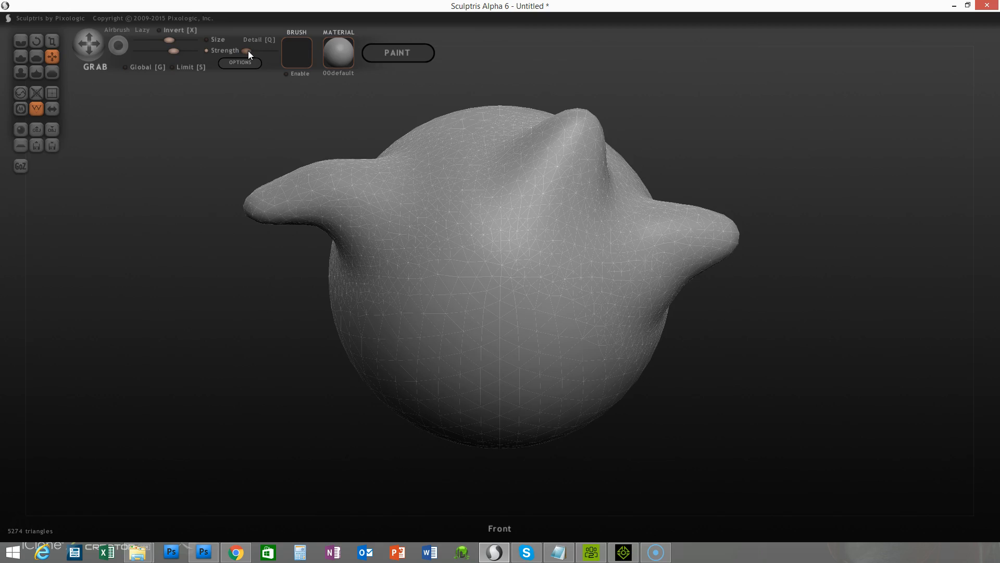
Import Vampire.obj from the Meshes folder as a new scene without going to paint mode.
click(37, 131)
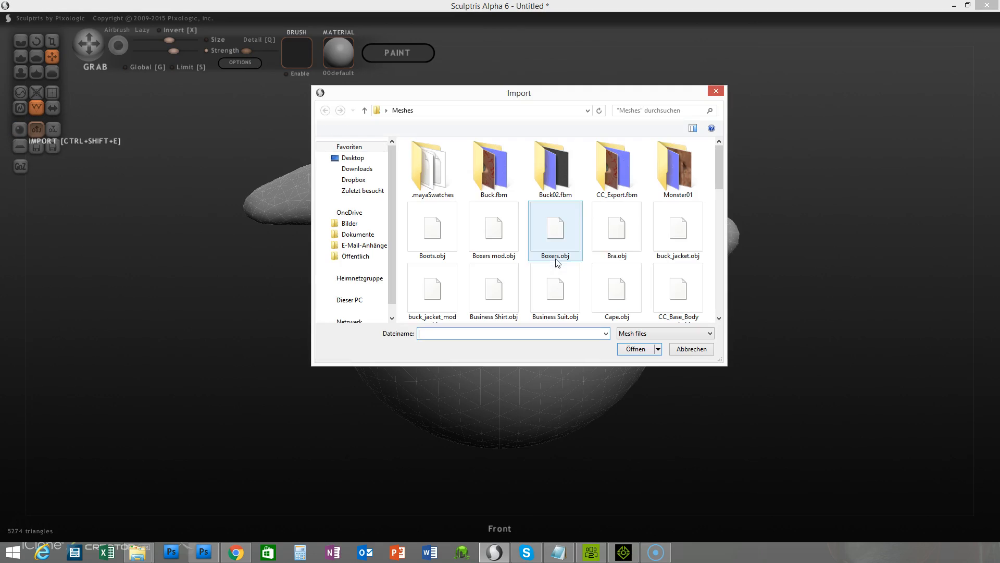
drag(721, 159, 676, 307)
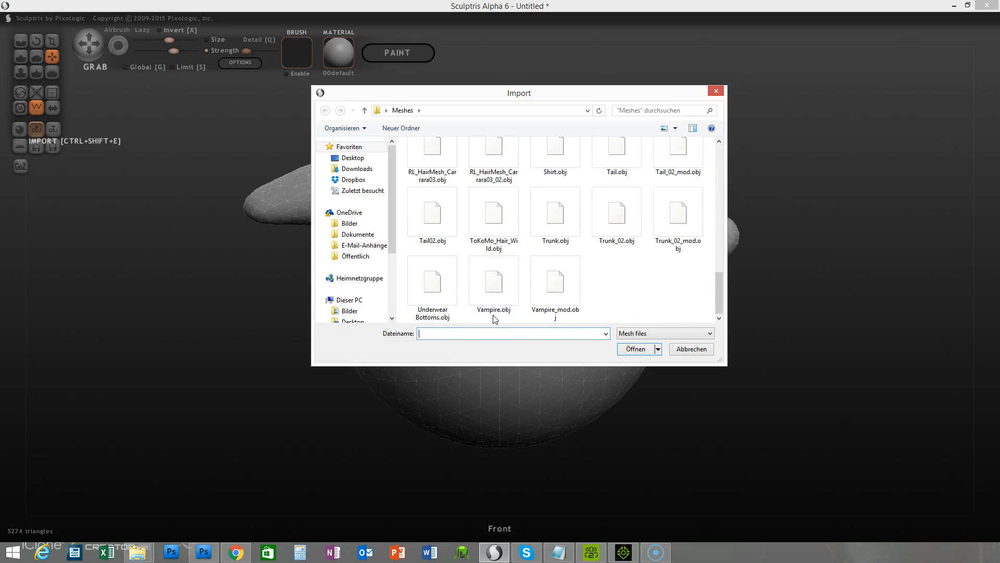
click(481, 287)
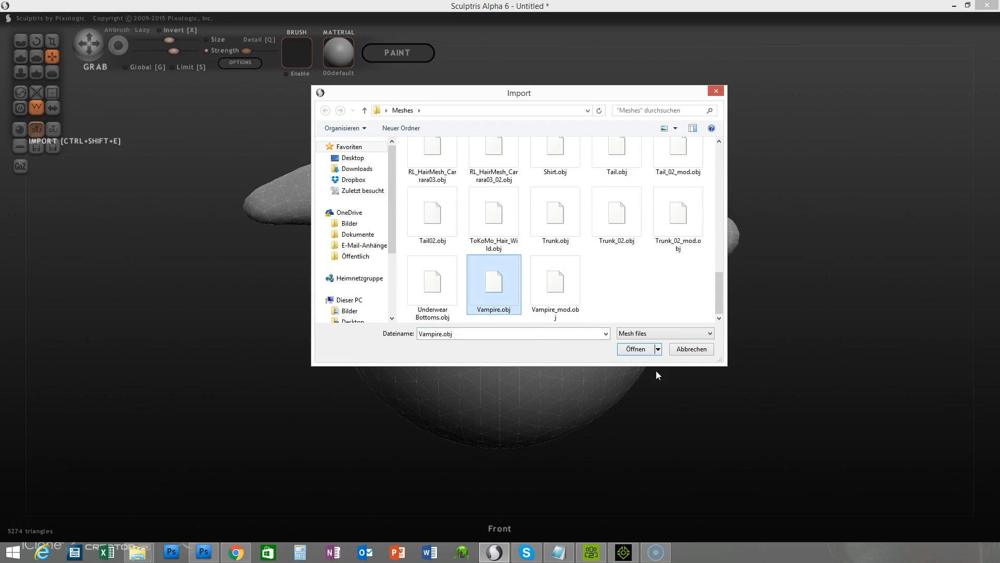
click(635, 349)
click(455, 278)
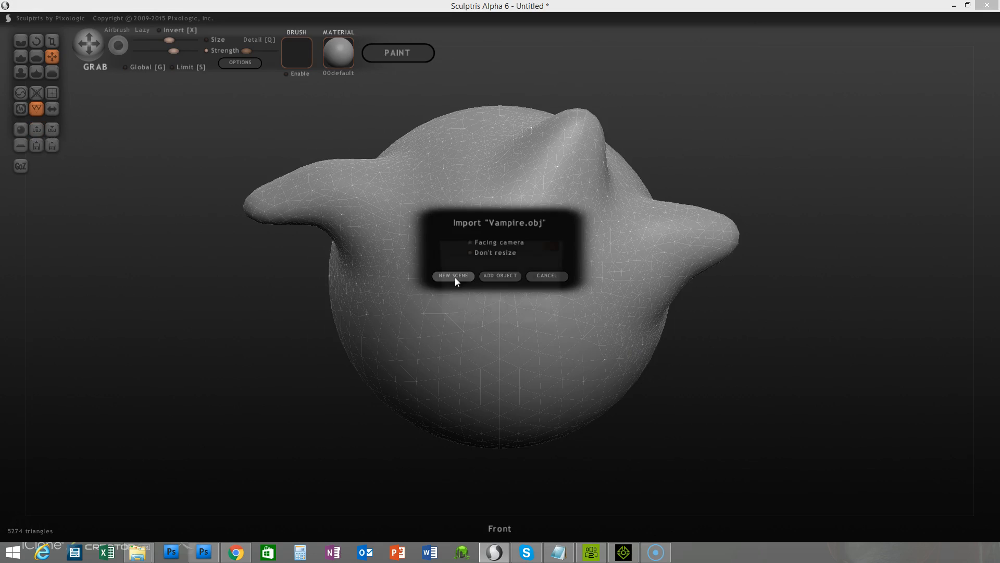
click(487, 311)
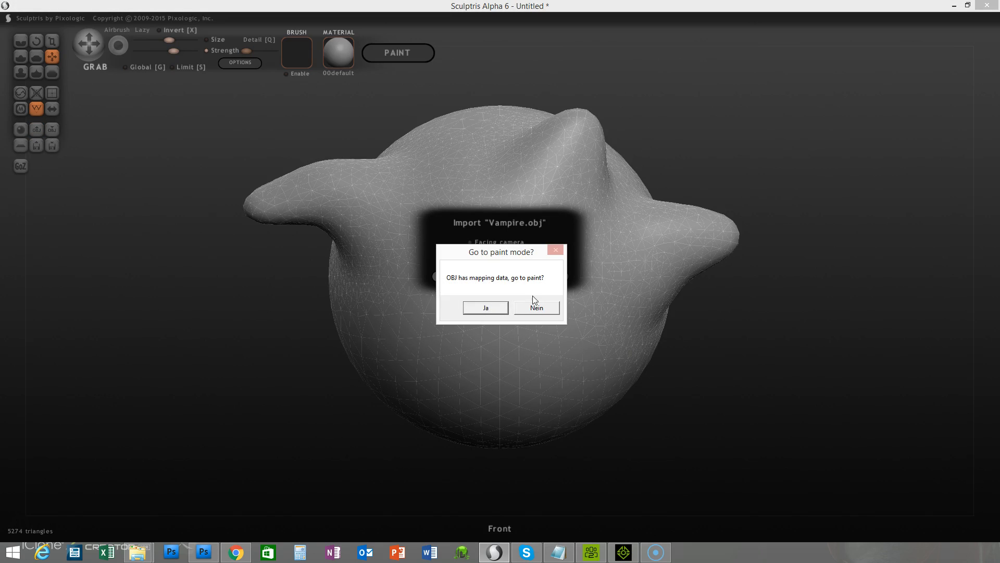
click(544, 309)
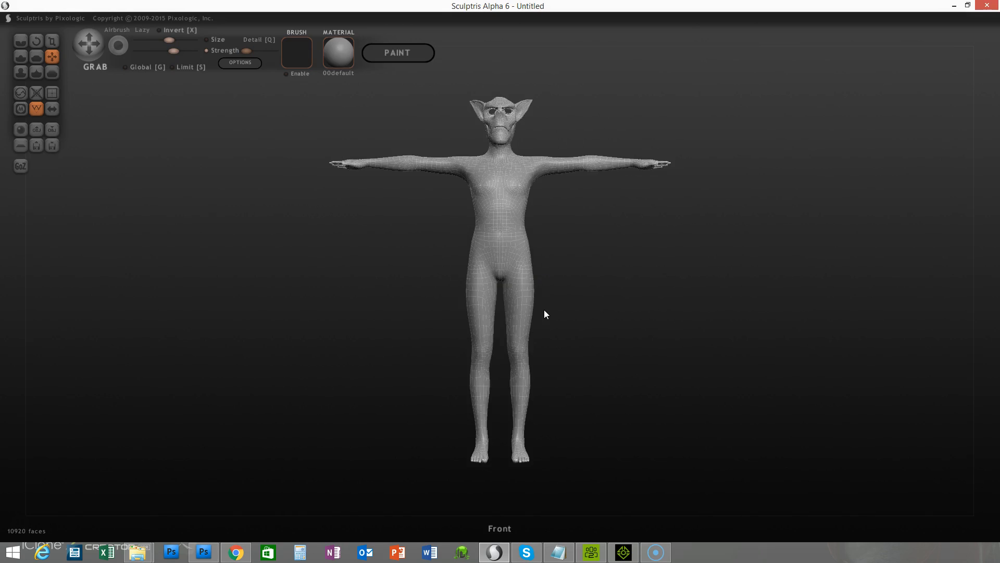
Pull the character's upper arm outward in two places with the Grab tool and undo both deformations.
scroll(587, 258, up, 3)
scroll(588, 258, up, 2)
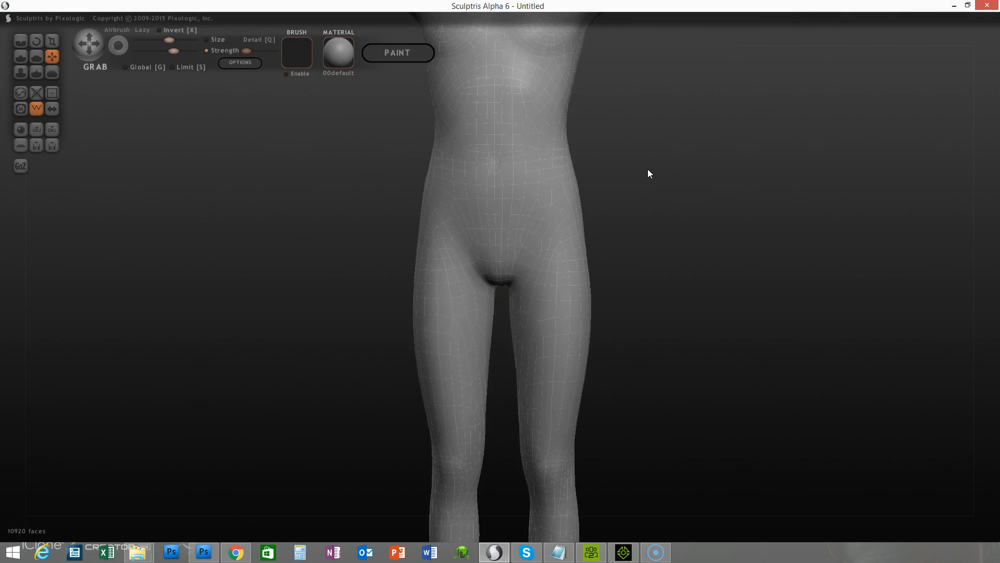
alt+drag(665, 154, 728, 349)
scroll(473, 242, up, 4)
right_drag(473, 239, 571, 164)
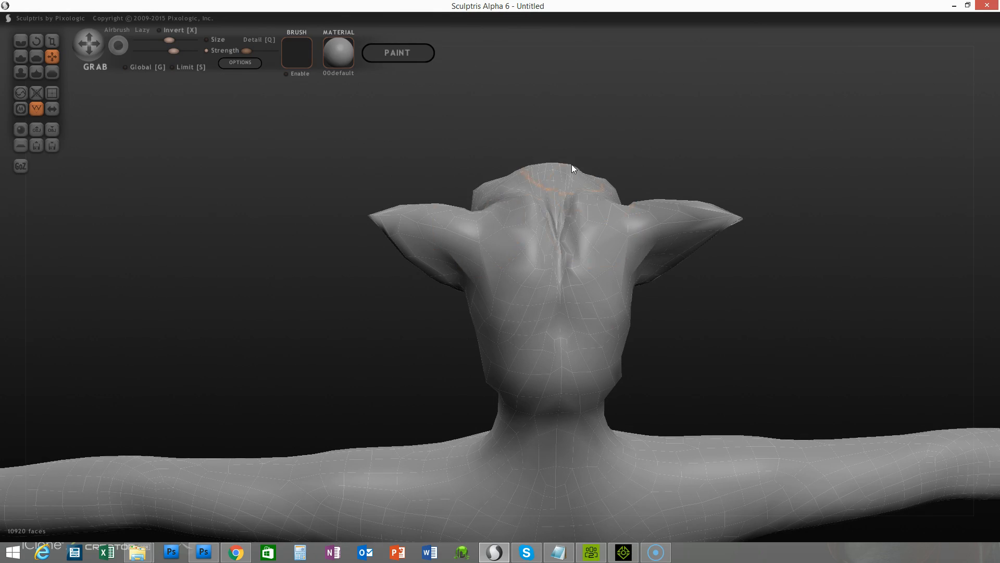
drag(235, 190, 325, 229)
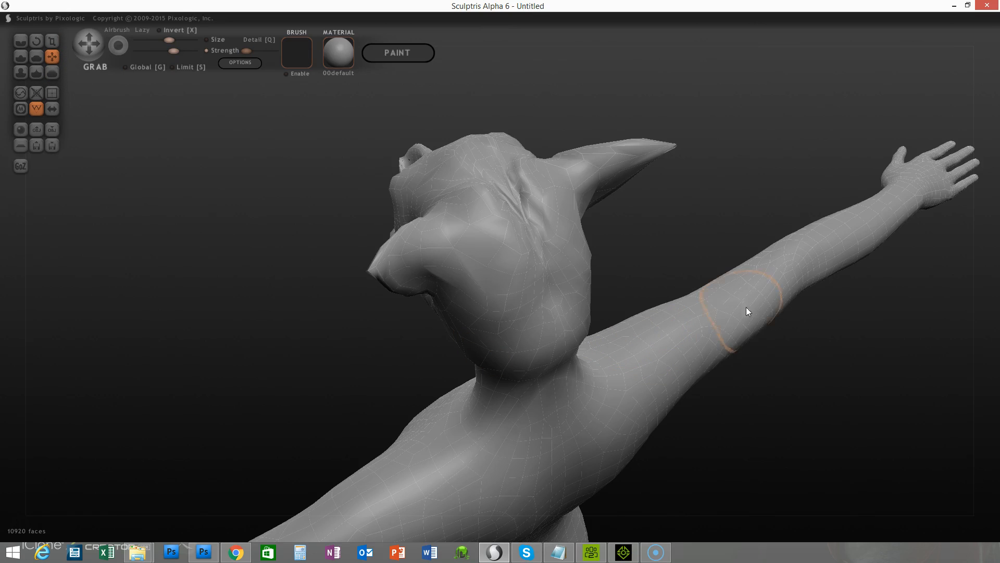
click(688, 314)
drag(688, 313, 680, 286)
drag(733, 317, 773, 317)
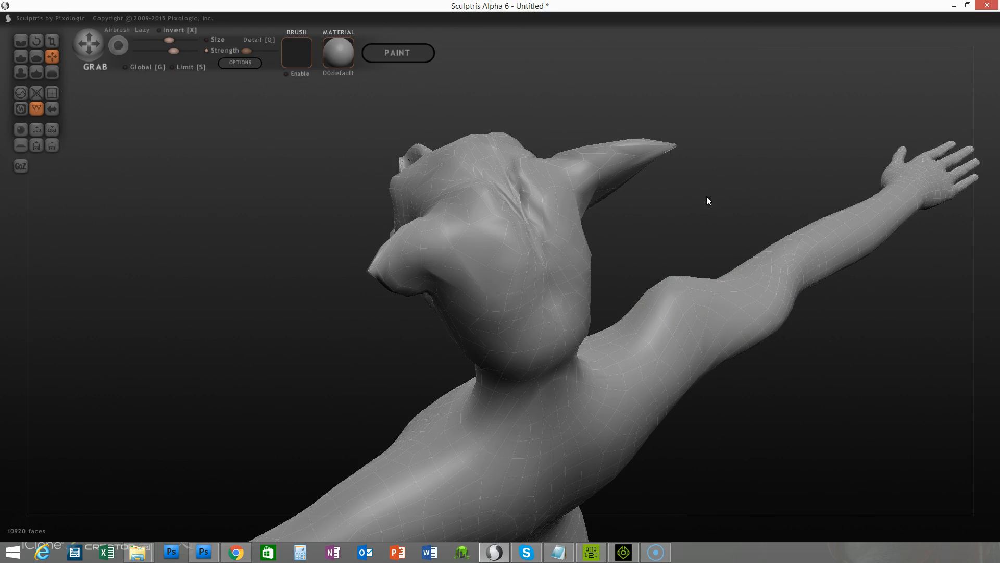
key(ctrl+z)
key(ctrl+z)
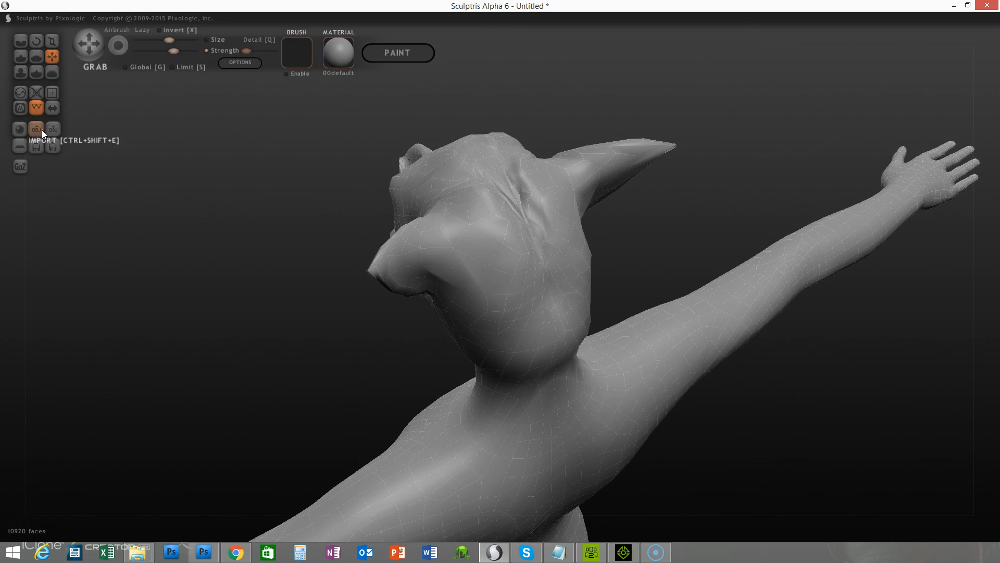
Smooth the deep creases at the upper back of the head with the Smooth tool.
click(53, 72)
drag(289, 264, 240, 247)
scroll(237, 253, up, 2)
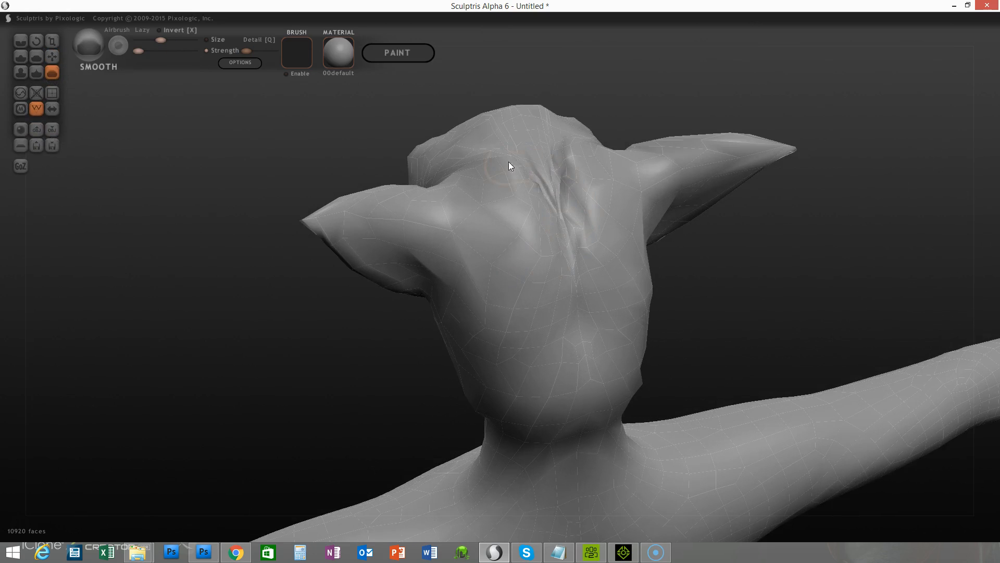
drag(512, 161, 561, 176)
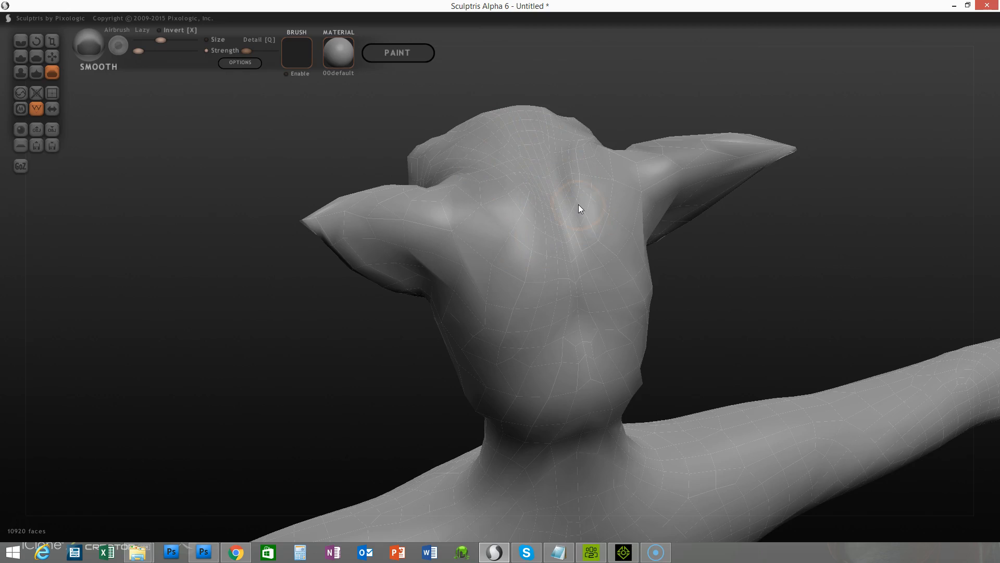
Enlarge the Smooth brush and soften the remaining ridges across the back of the skull.
key(space)
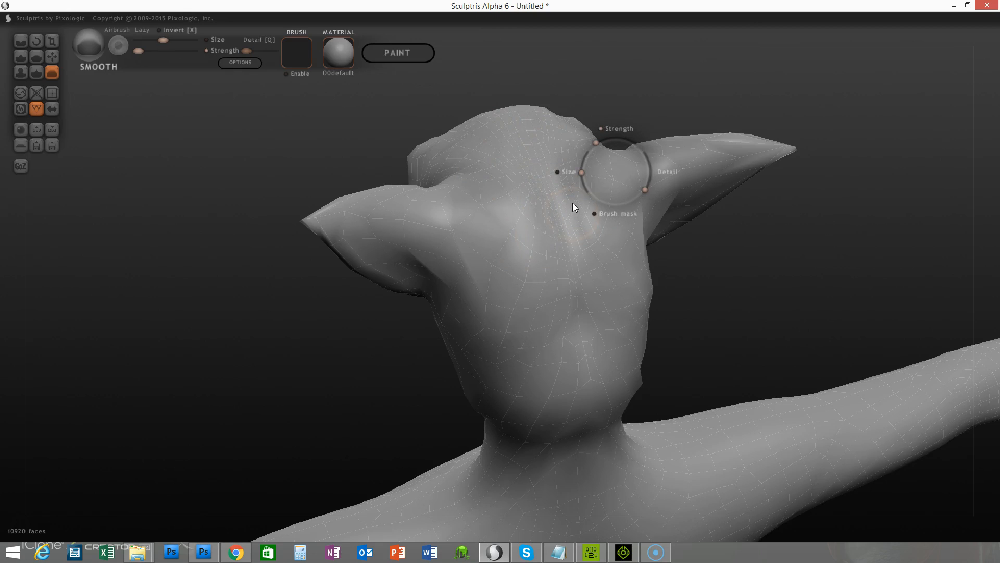
drag(574, 197, 577, 184)
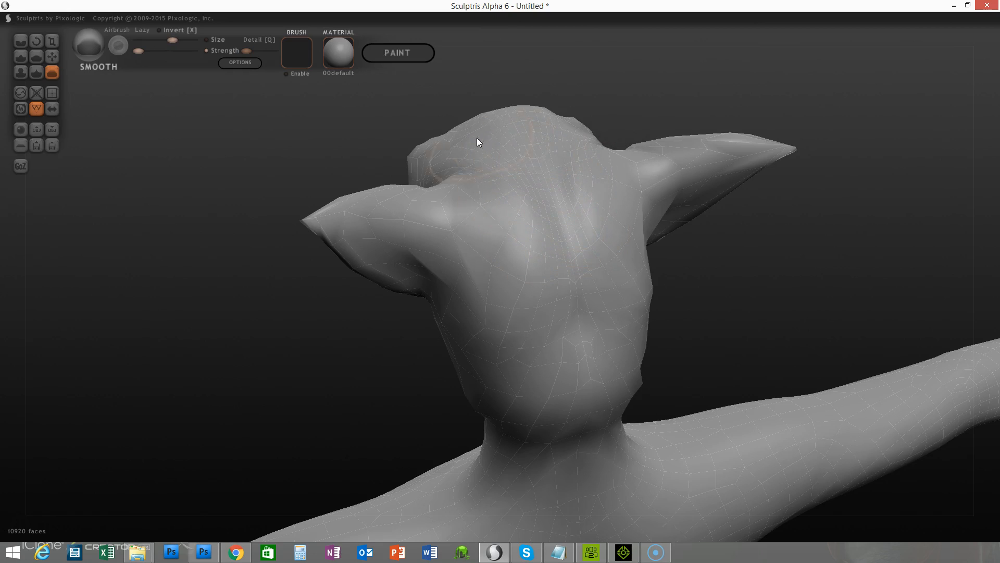
mouse_move(572, 195)
mouse_down()
mouse_move(511, 222)
mouse_move(576, 280)
mouse_move(561, 310)
mouse_move(450, 254)
mouse_move(540, 211)
mouse_up()
mouse_move(586, 151)
mouse_down()
mouse_move(589, 263)
mouse_move(636, 312)
mouse_move(632, 384)
mouse_move(576, 339)
mouse_move(502, 369)
mouse_move(485, 393)
mouse_move(534, 411)
mouse_move(471, 393)
mouse_move(485, 333)
mouse_move(577, 371)
mouse_move(595, 402)
mouse_move(552, 364)
mouse_move(532, 212)
mouse_move(644, 320)
mouse_up()
Smooth the crown of the head between the ears, working from the side, front and back.
drag(788, 226, 591, 339)
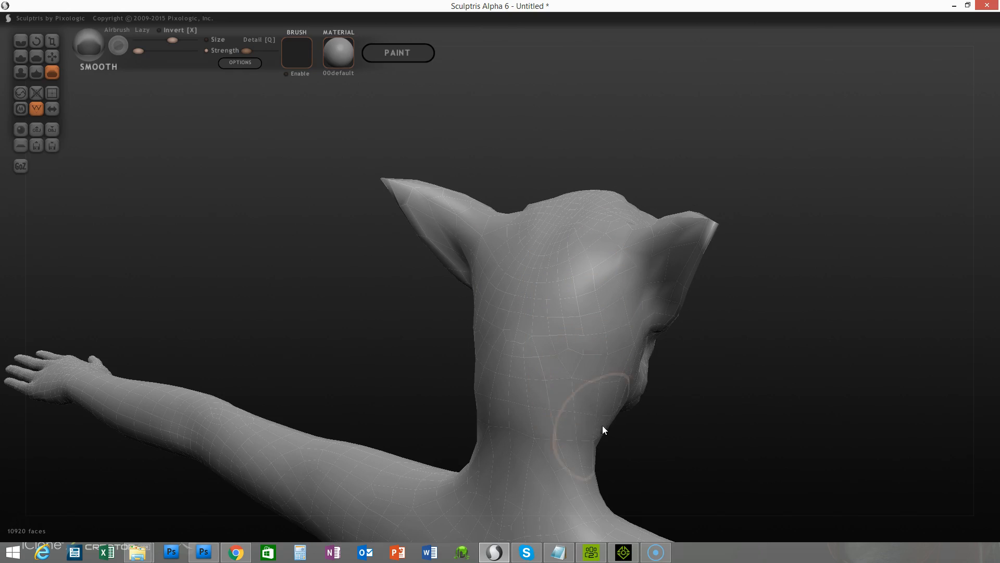
mouse_move(355, 348)
mouse_down()
mouse_move(672, 336)
mouse_move(675, 305)
mouse_up()
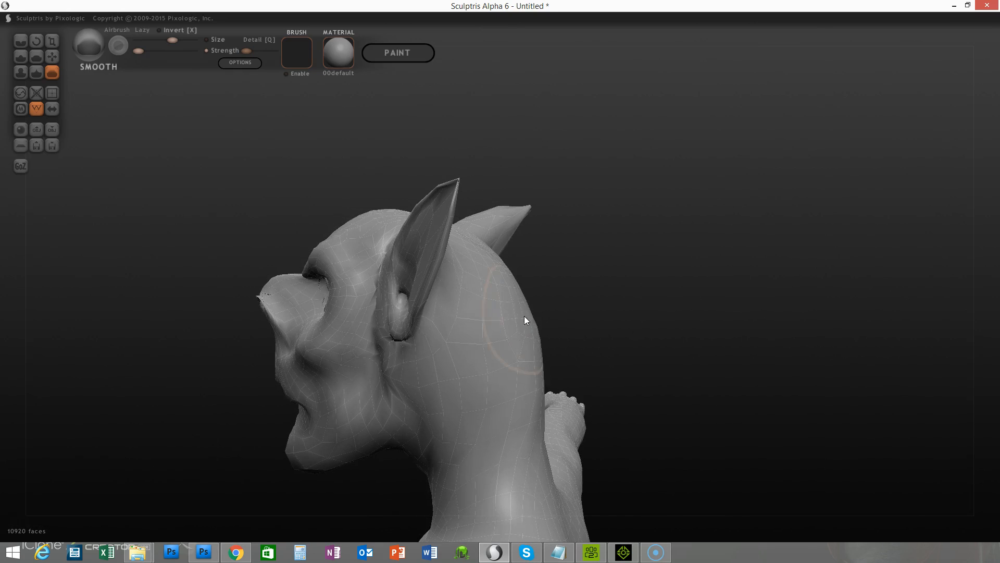
mouse_move(698, 208)
mouse_down()
mouse_move(800, 273)
mouse_move(428, 284)
mouse_up()
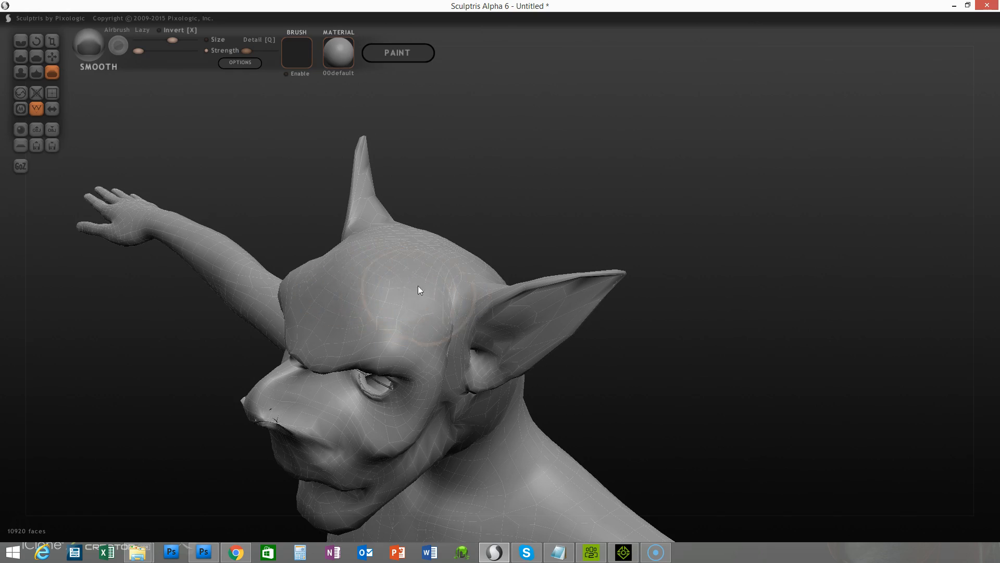
drag(451, 241, 492, 253)
drag(492, 208, 486, 142)
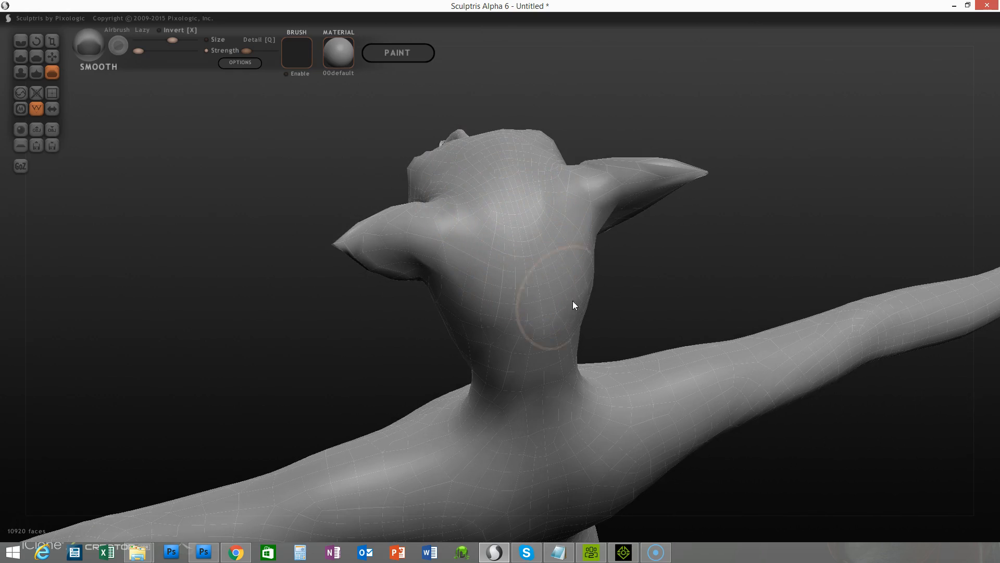
Shrink the Smooth brush and soften the creases around the ear bases and along the jaw on both sides of the head.
mouse_move(292, 330)
mouse_down()
mouse_move(337, 219)
mouse_move(480, 191)
mouse_up()
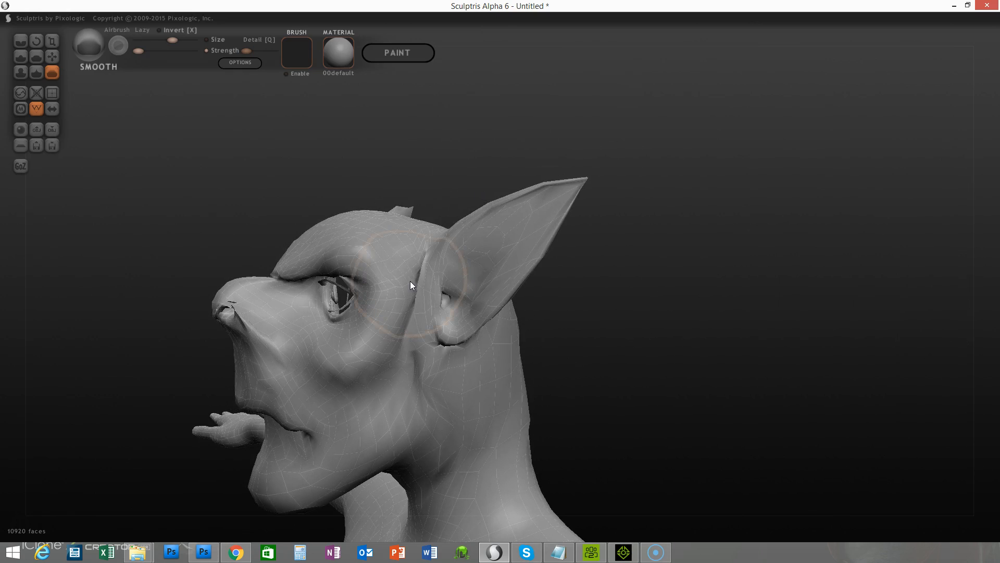
key(space)
drag(410, 281, 406, 311)
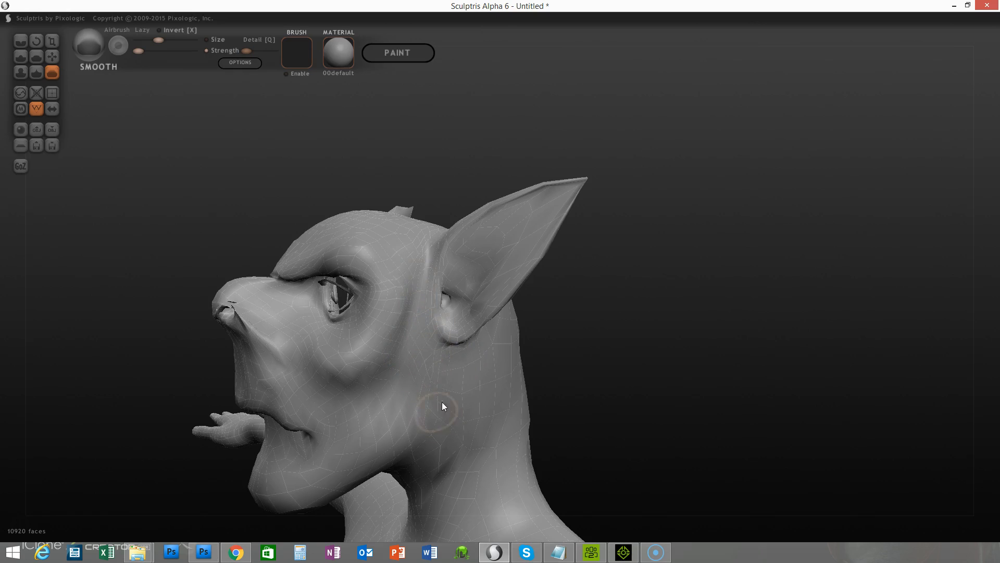
drag(84, 263, 412, 268)
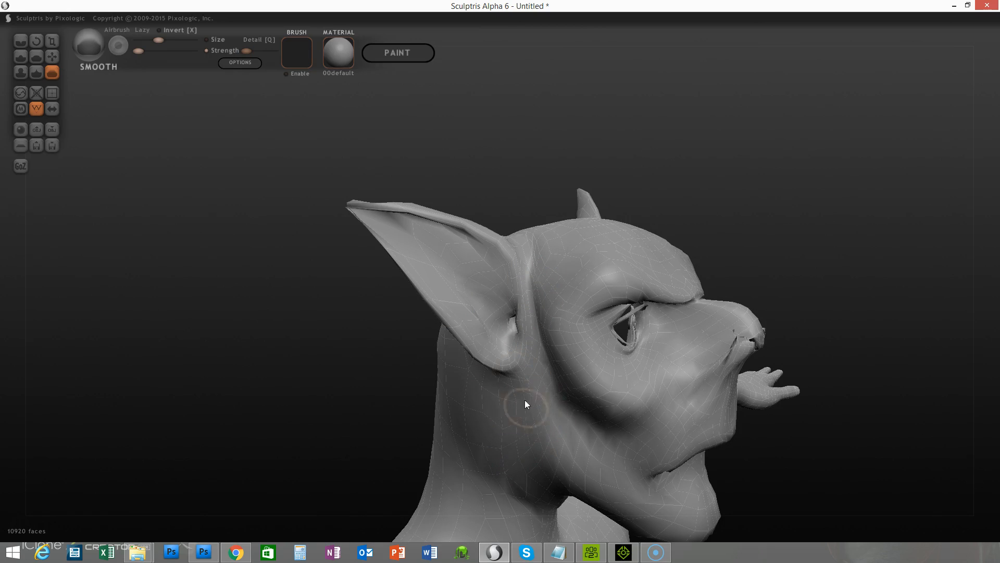
drag(828, 328, 548, 260)
Smooth the jagged nostril edges and the tip of the nose from both sides.
scroll(720, 348, up, 5)
drag(720, 349, 648, 367)
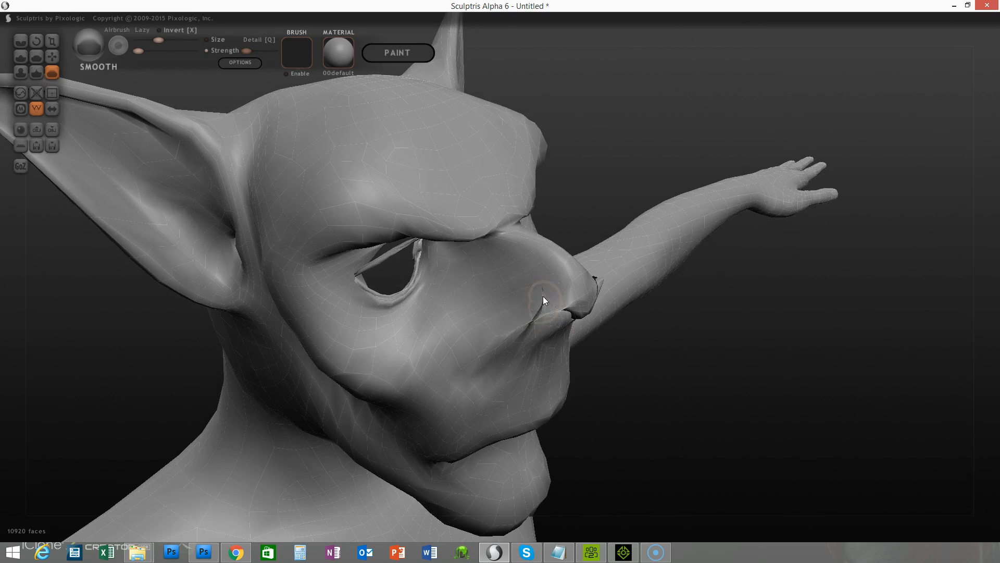
drag(537, 319, 529, 337)
drag(759, 408, 527, 395)
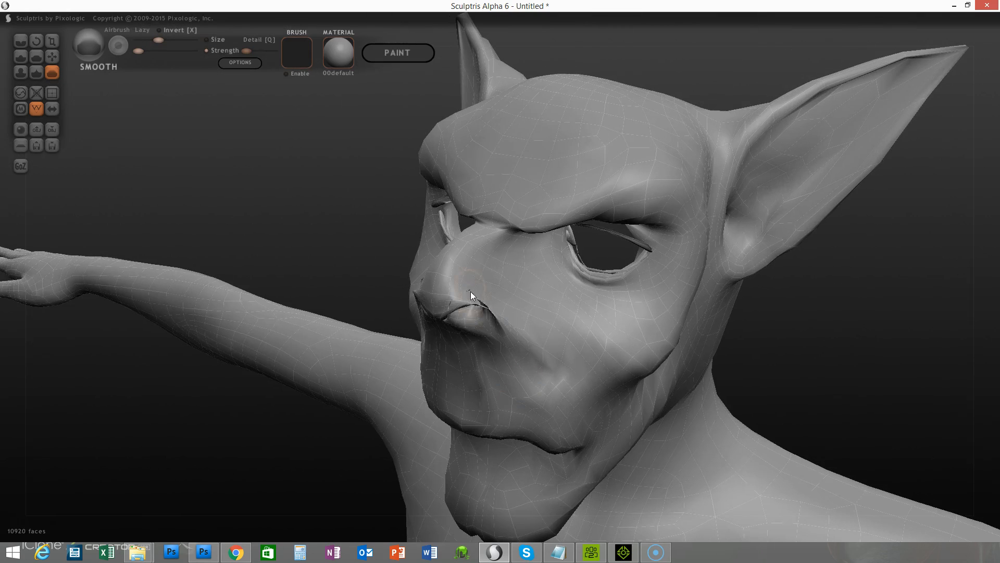
mouse_move(434, 305)
mouse_down()
mouse_move(511, 306)
mouse_move(496, 312)
mouse_move(506, 327)
mouse_up()
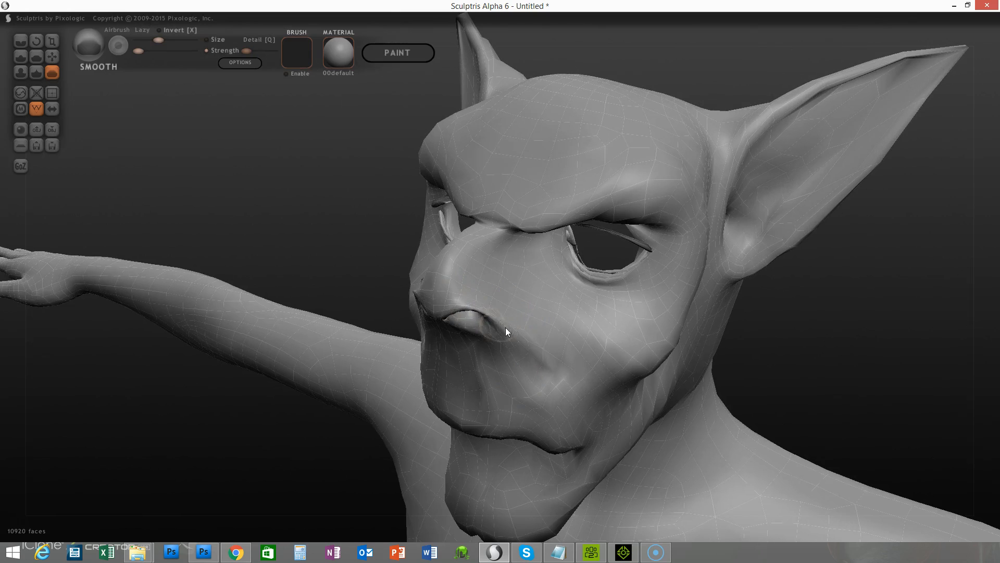
mouse_move(306, 252)
mouse_down()
mouse_move(370, 191)
mouse_move(550, 289)
mouse_up()
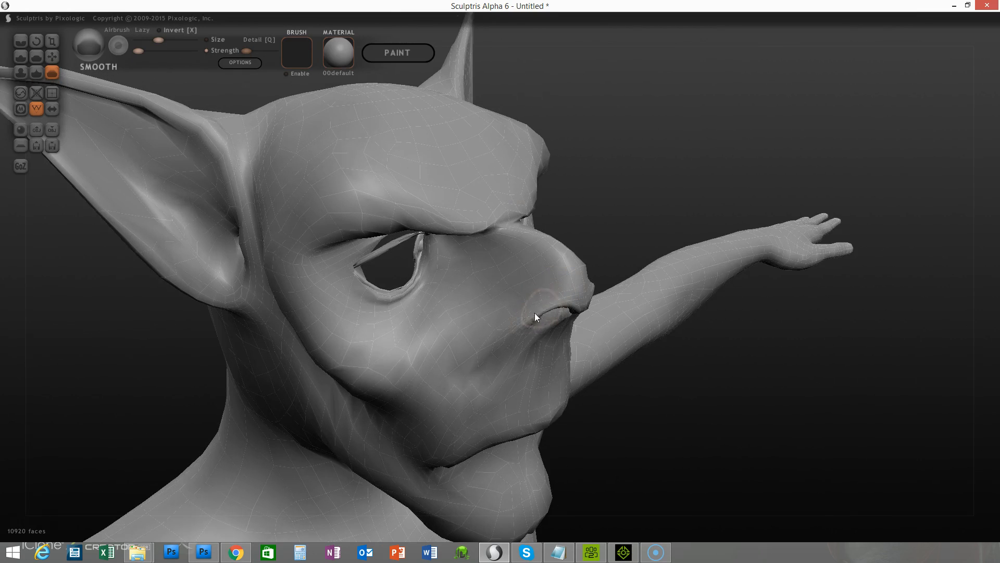
Smooth the underside of the nose and the folds running from the nostrils toward the upper lip.
drag(714, 458, 627, 377)
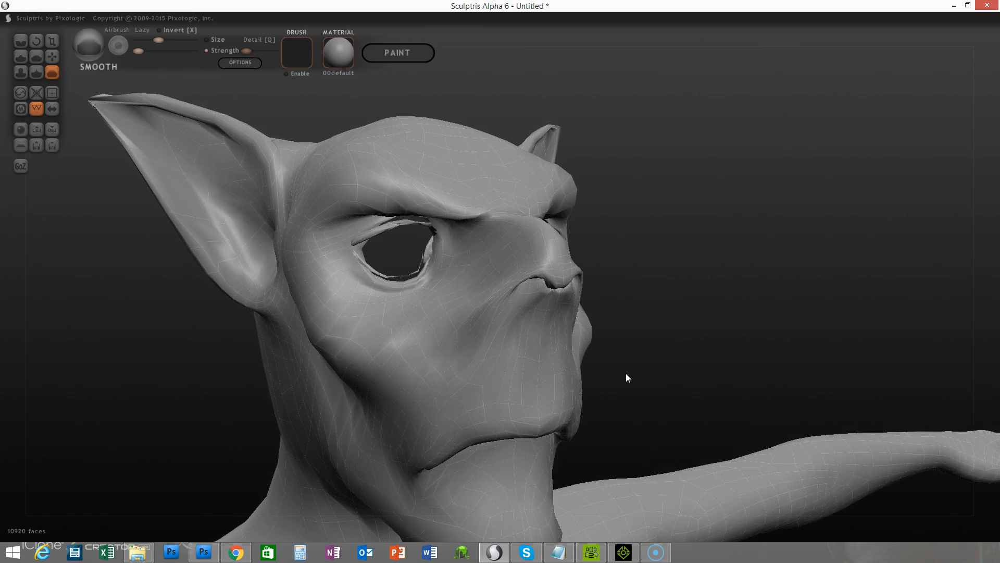
drag(751, 285, 574, 281)
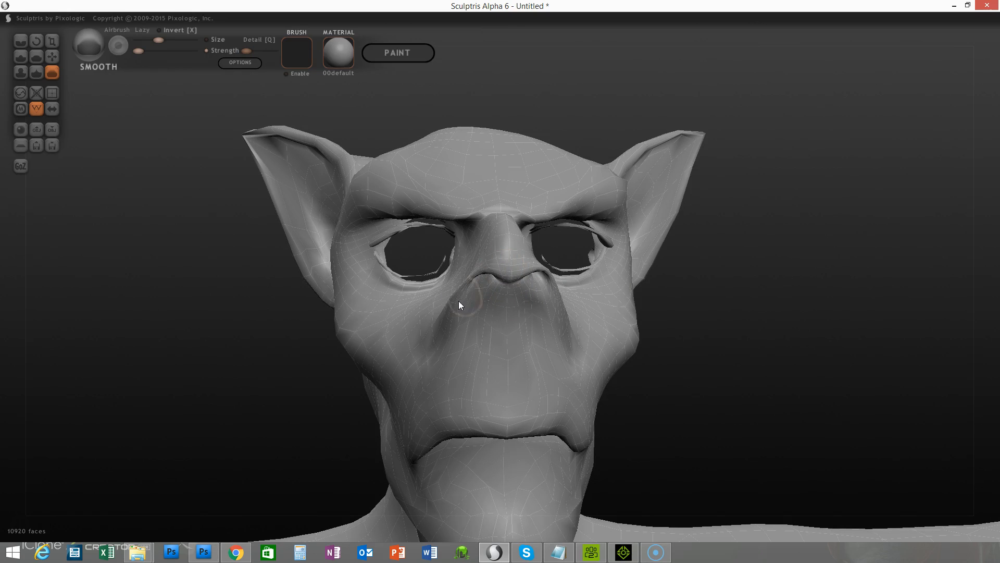
mouse_move(652, 312)
mouse_down()
mouse_move(794, 356)
mouse_move(494, 289)
mouse_up()
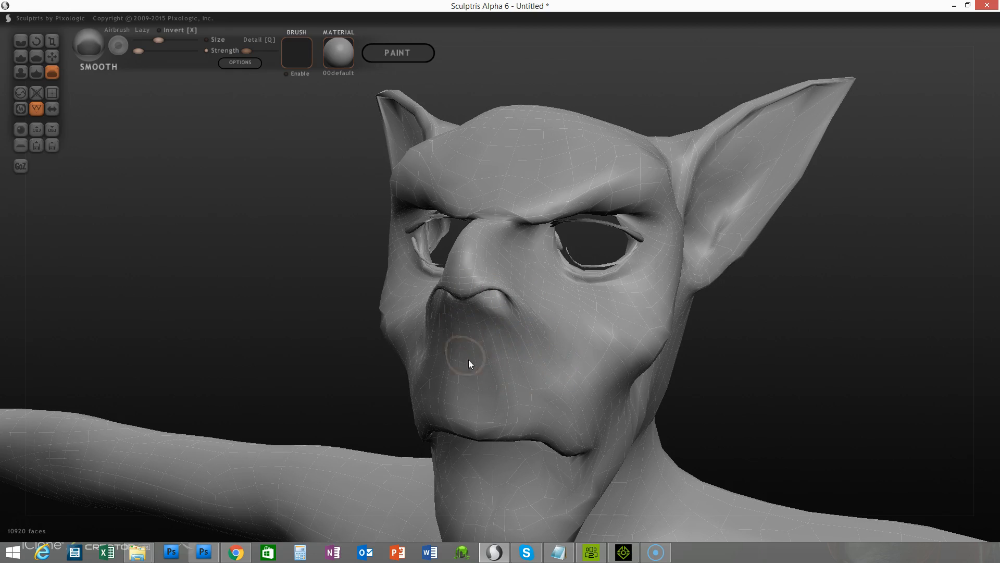
mouse_move(261, 296)
mouse_down()
mouse_move(326, 262)
mouse_move(512, 326)
mouse_up()
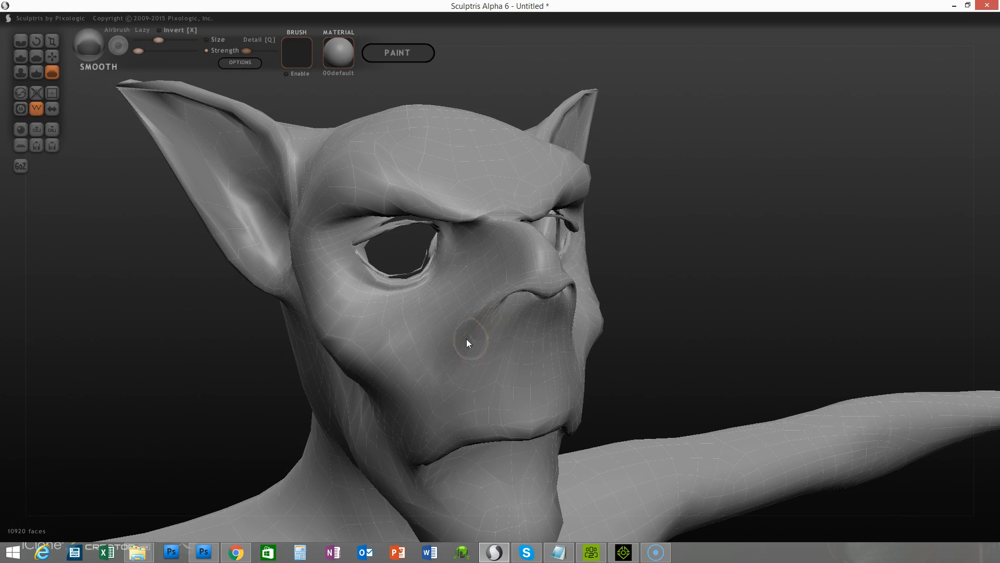
Smooth the bridge of the nose below the brow and the area beside the inner eye corners.
mouse_move(680, 257)
mouse_down()
mouse_move(683, 319)
mouse_move(447, 200)
mouse_up()
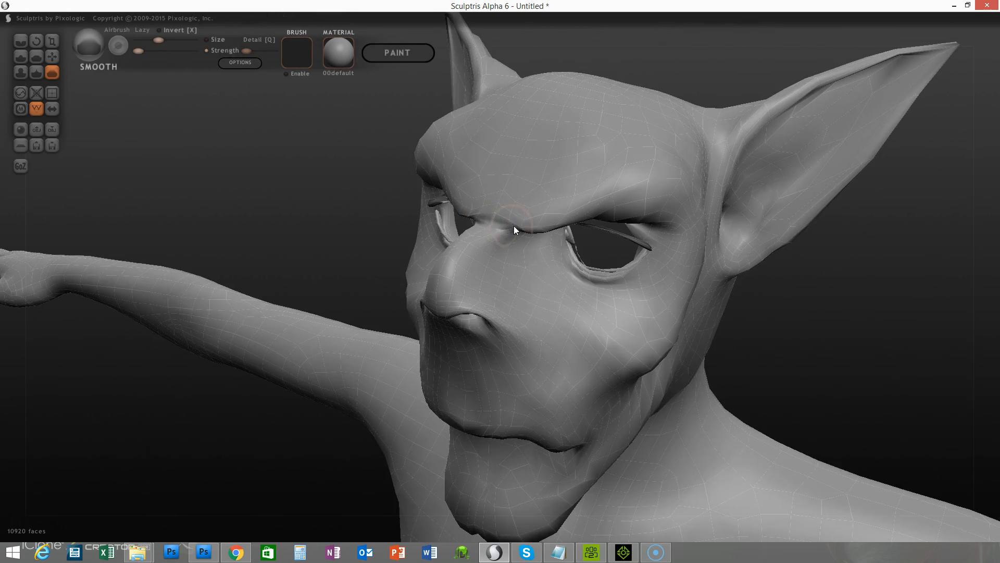
mouse_move(468, 224)
mouse_down()
mouse_move(244, 229)
mouse_move(105, 208)
mouse_move(333, 241)
mouse_move(682, 246)
mouse_move(516, 226)
mouse_move(529, 248)
mouse_move(569, 266)
mouse_up()
mouse_move(761, 215)
mouse_down()
mouse_move(808, 183)
mouse_move(800, 197)
mouse_move(661, 185)
mouse_move(807, 197)
mouse_up()
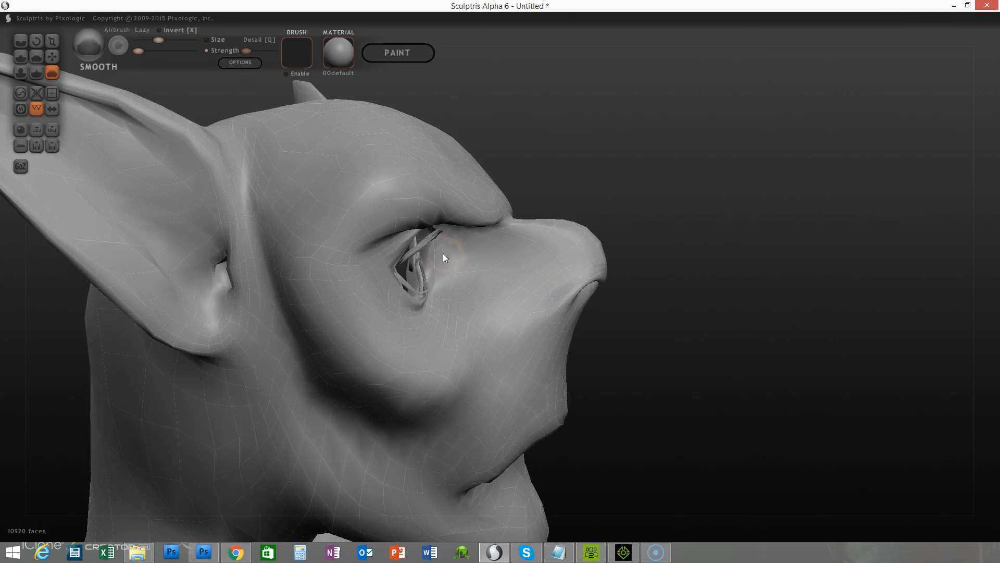
Adjust the Grab brush size to the nose tip and pull the tip forward and down into a hooked shape.
click(53, 56)
drag(780, 308, 766, 295)
key(space)
drag(598, 264, 599, 255)
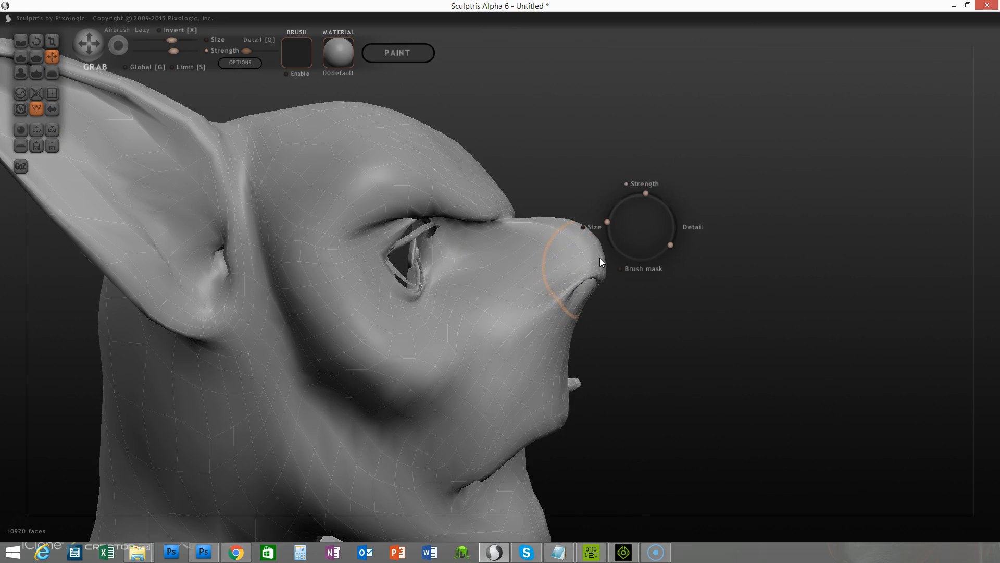
mouse_move(599, 264)
mouse_down()
mouse_move(624, 269)
mouse_move(628, 304)
mouse_up()
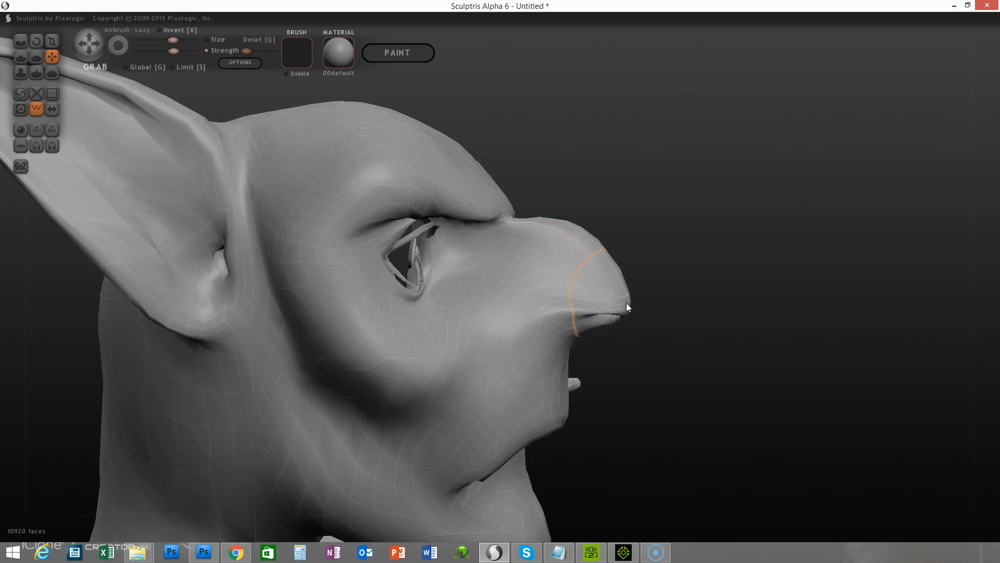
Shrink the Grab brush and refine the shape of the nose tip and nostrils from the front and both sides.
drag(788, 302, 469, 304)
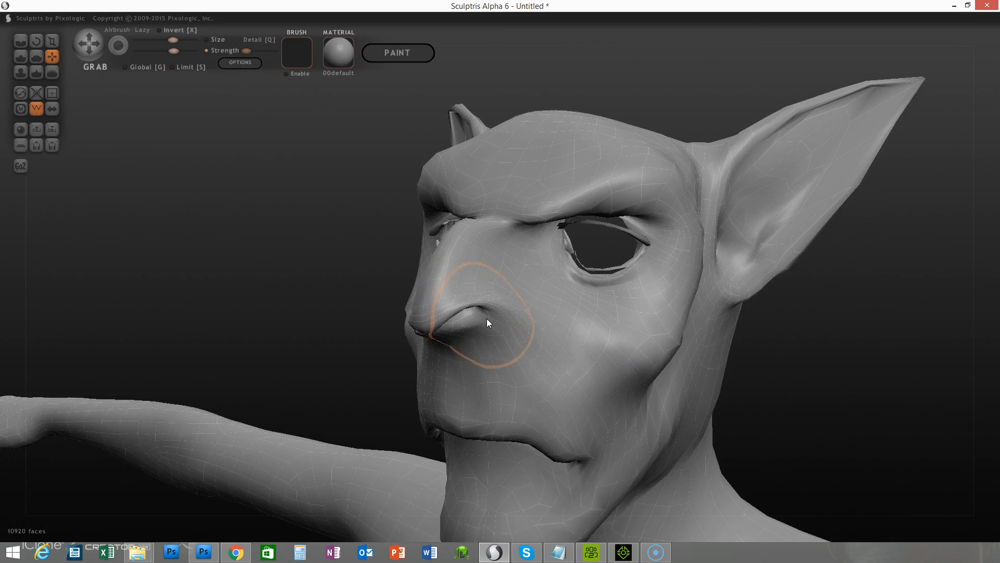
mouse_move(252, 270)
mouse_down()
mouse_move(356, 249)
mouse_move(335, 255)
mouse_up()
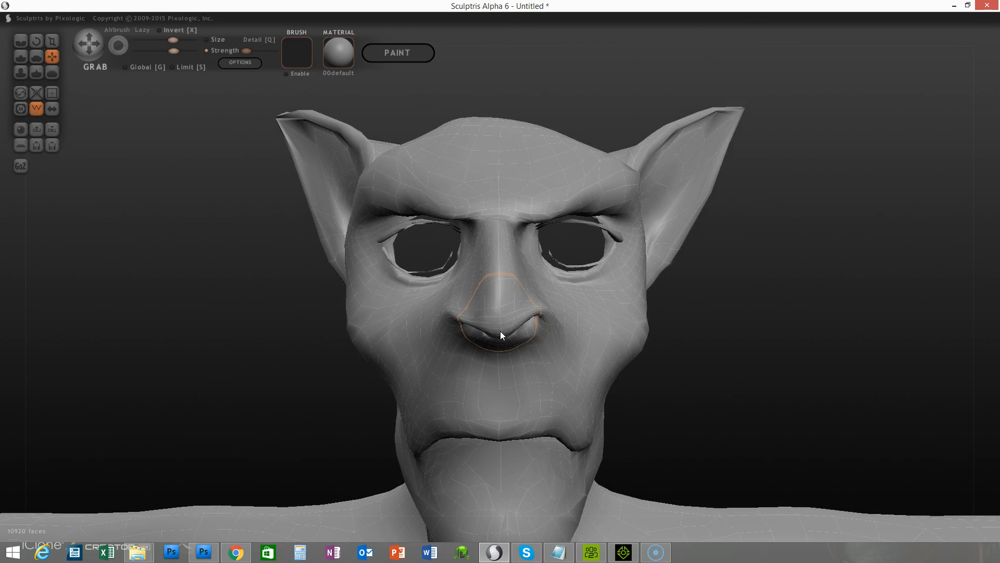
drag(734, 339, 770, 310)
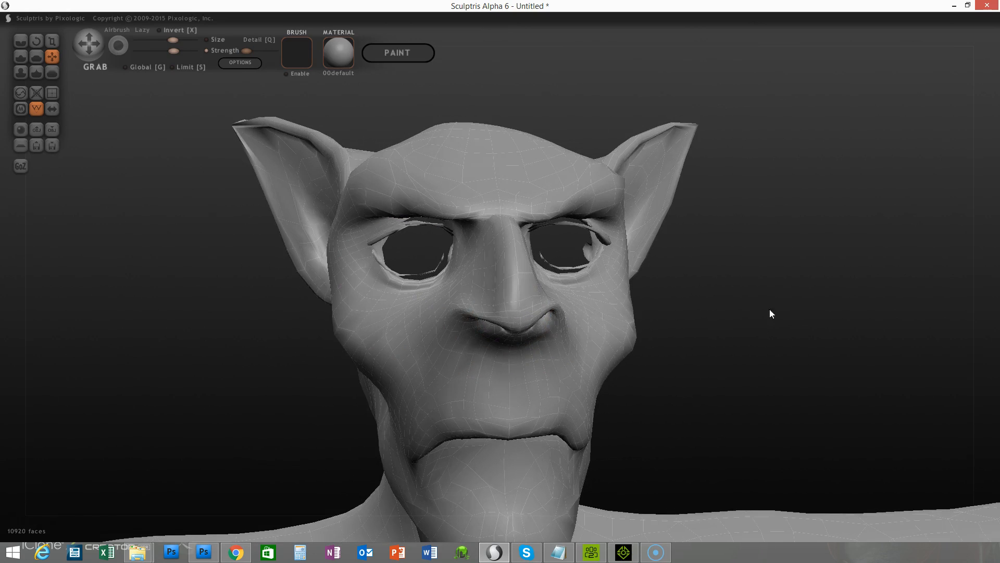
key(space)
drag(483, 332, 484, 342)
drag(777, 326, 423, 232)
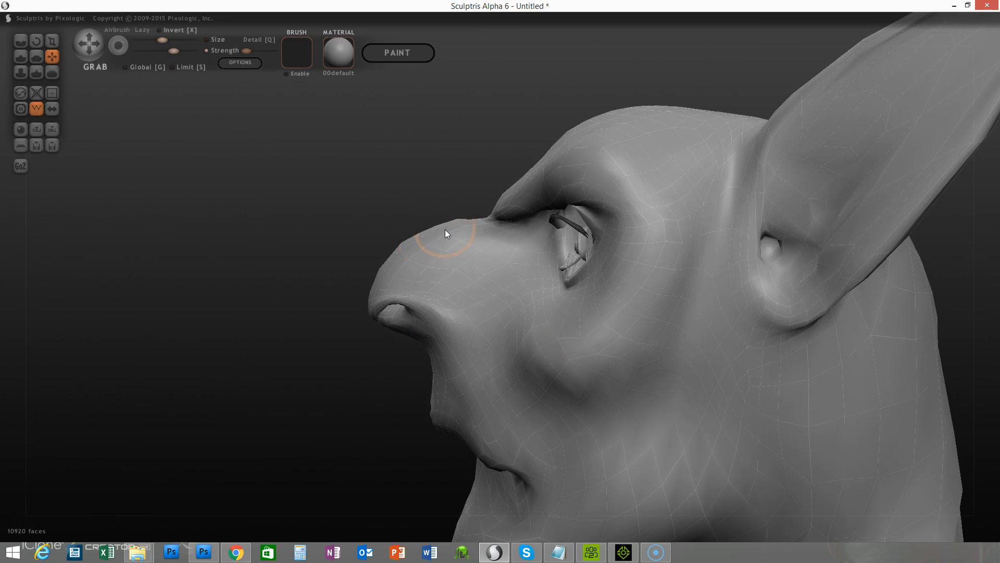
drag(305, 245, 796, 255)
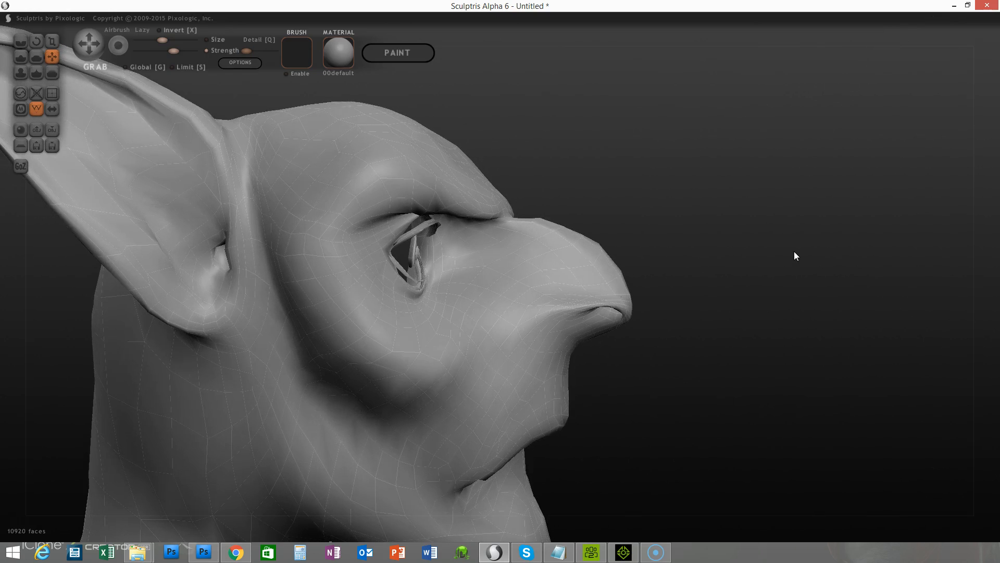
Smooth the reshaped nose tip and nostrils, and soften the brow ridge above the eyes with the Smooth tool.
click(52, 72)
drag(652, 170, 591, 285)
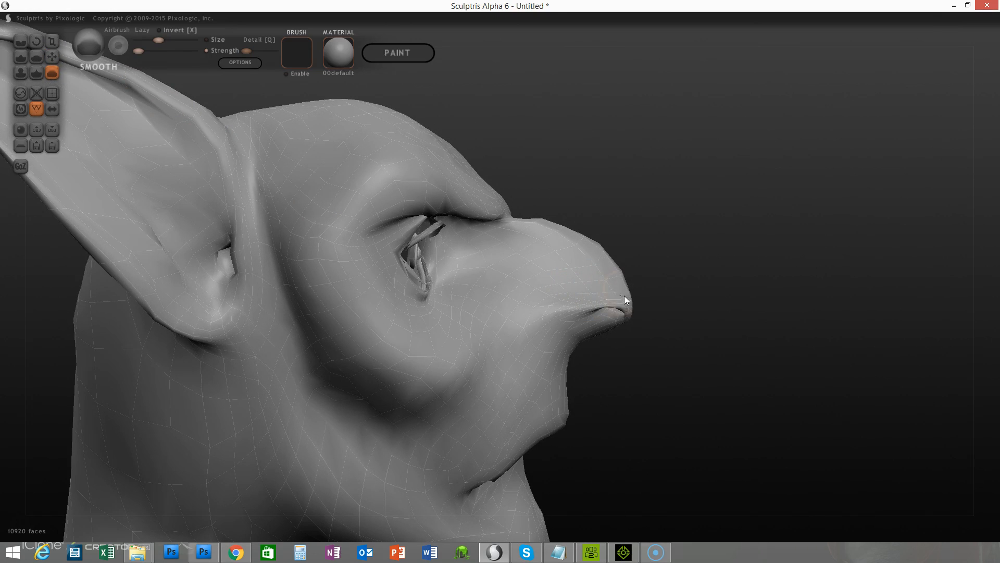
drag(544, 377, 470, 333)
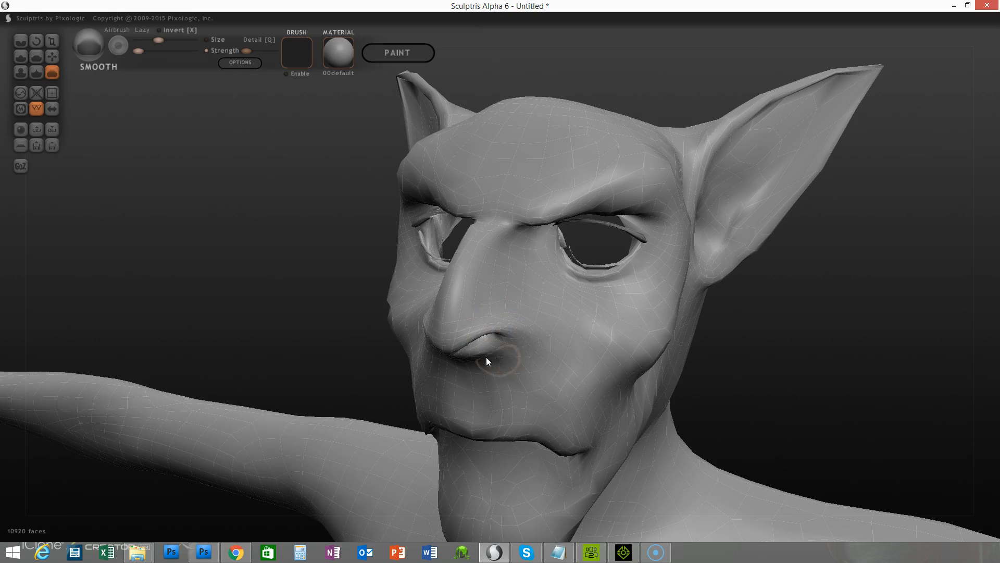
drag(311, 292, 523, 385)
drag(568, 358, 701, 368)
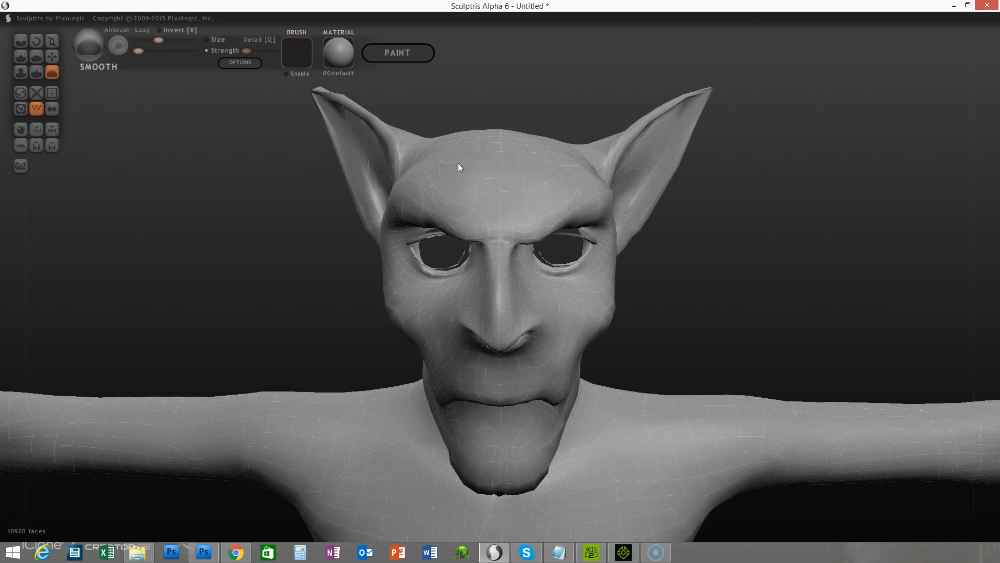
drag(451, 196, 545, 248)
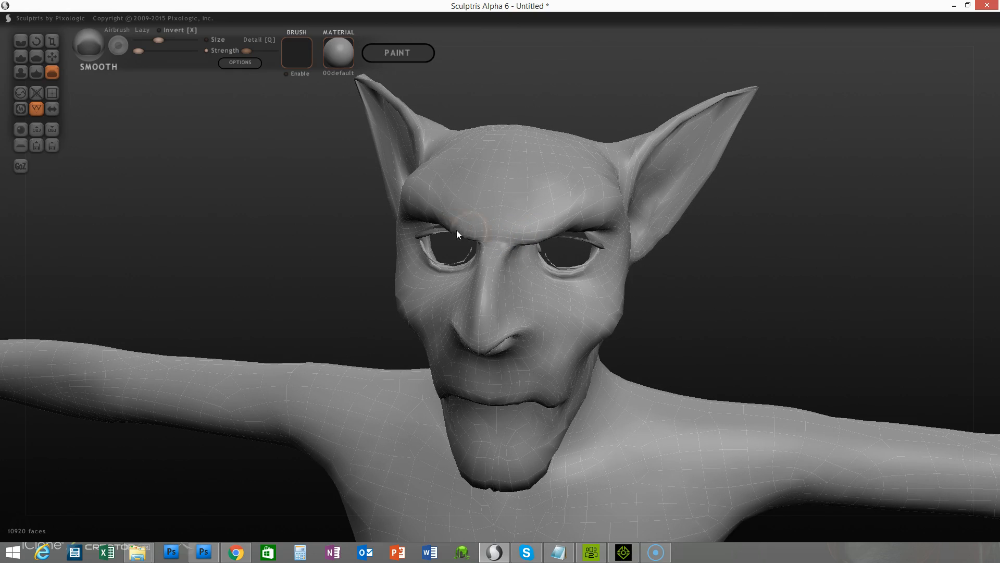
drag(755, 281, 167, 151)
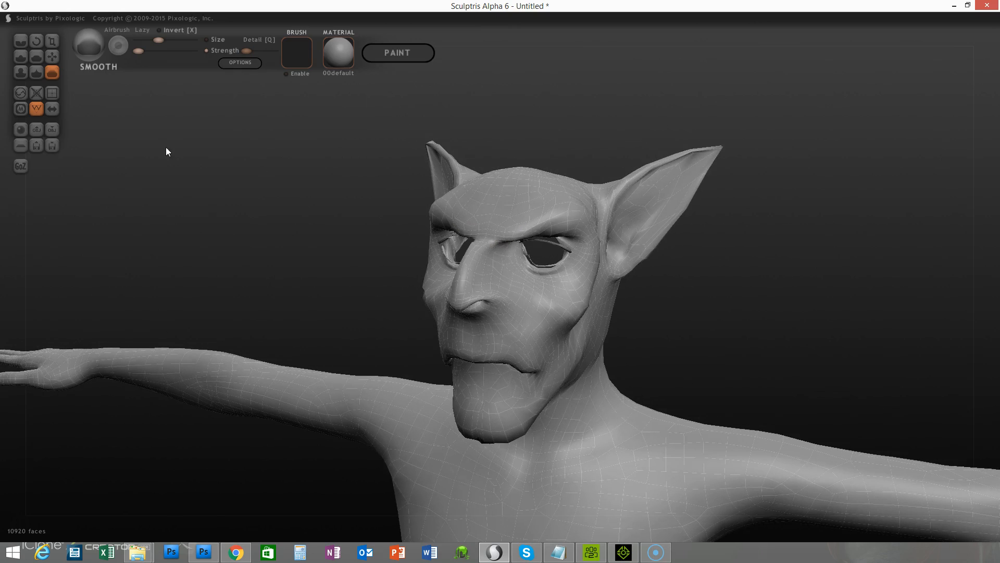
Resize the Grab brush and pull the upper edges of the pointed ears downward to flatten their tops.
click(50, 55)
drag(307, 229, 203, 227)
key(space)
mouse_move(684, 170)
mouse_down()
mouse_move(694, 149)
mouse_move(710, 210)
mouse_up()
drag(263, 214, 498, 208)
drag(308, 172, 304, 203)
right_drag(331, 225, 335, 247)
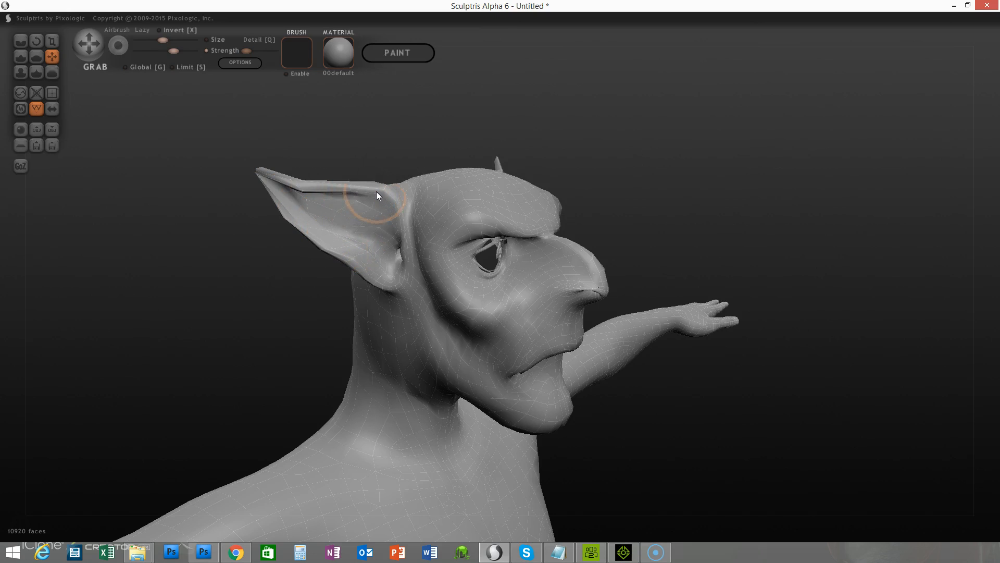
drag(333, 187, 336, 192)
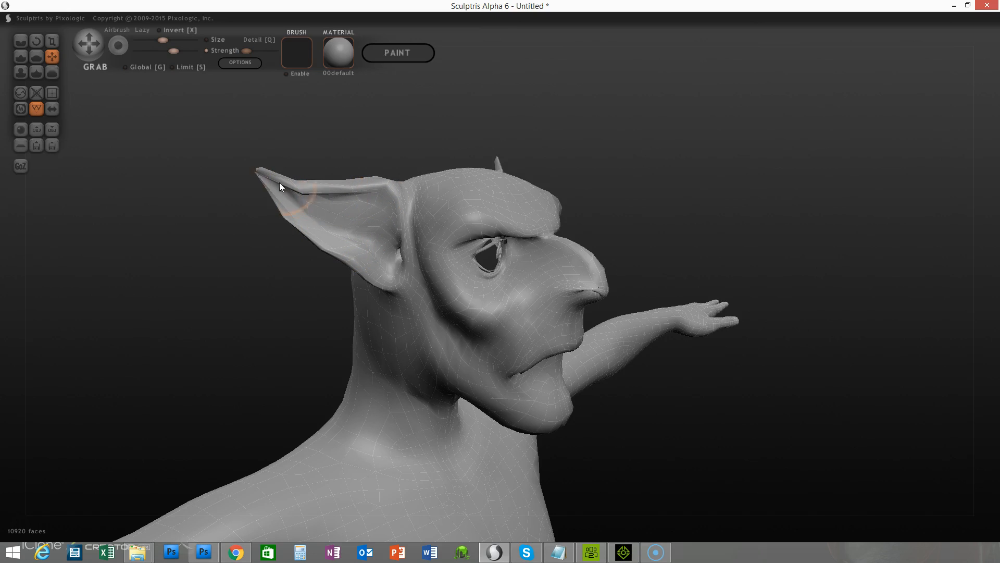
Examine the reshaped ears and the face from the front at different distances.
drag(732, 223, 633, 197)
scroll(693, 218, down, 2)
drag(714, 230, 695, 259)
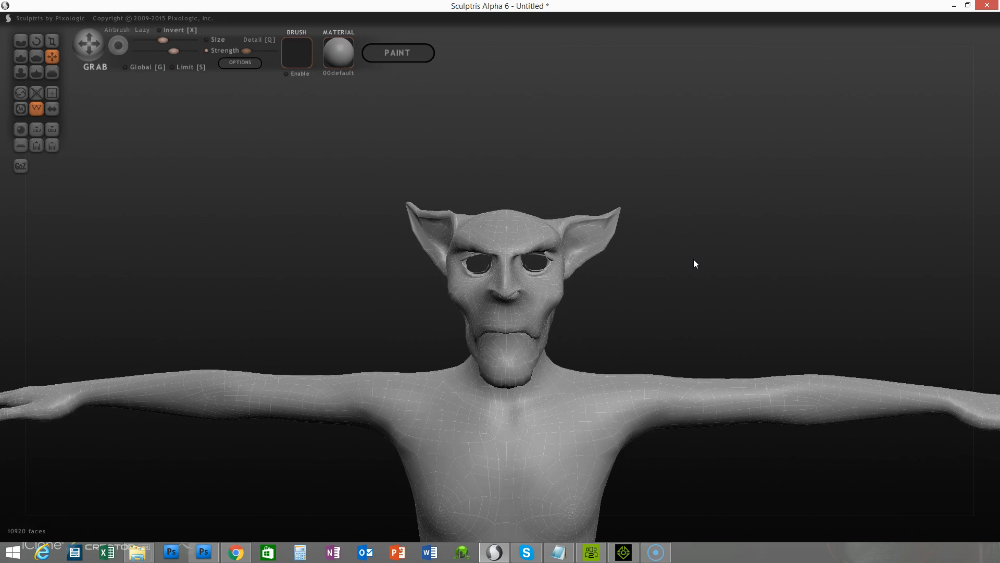
scroll(682, 268, up, 2)
drag(689, 289, 532, 195)
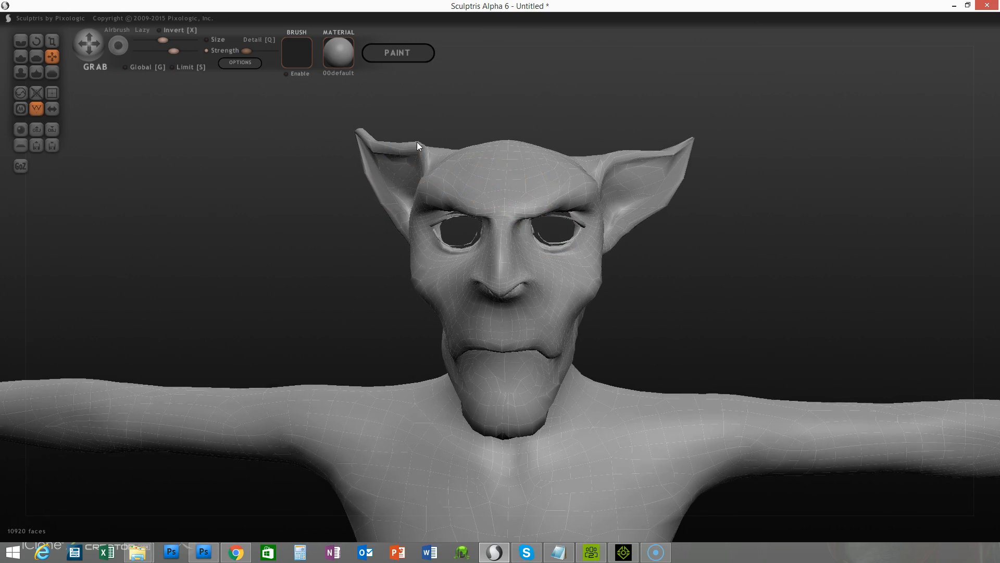
drag(690, 204, 741, 232)
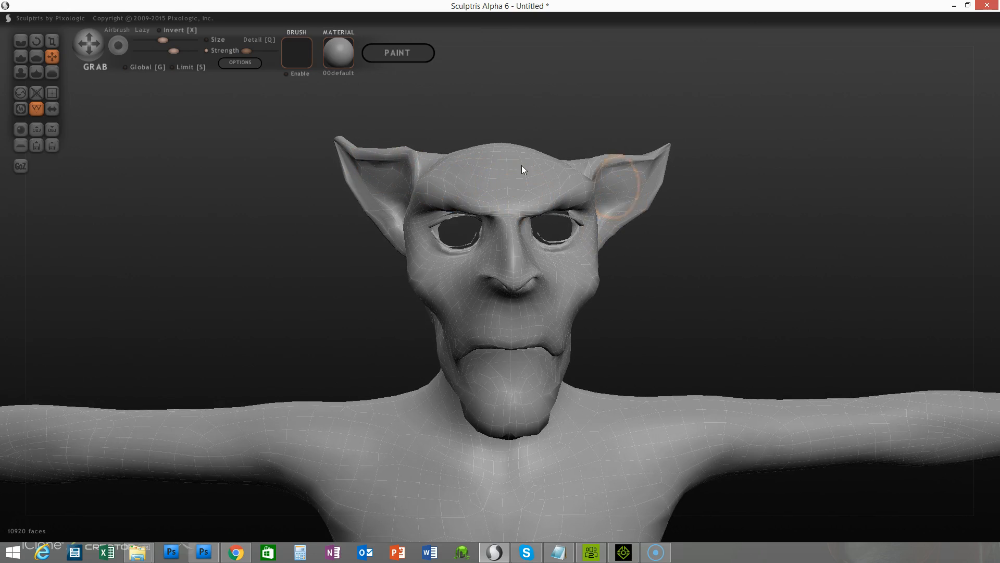
drag(698, 224, 728, 258)
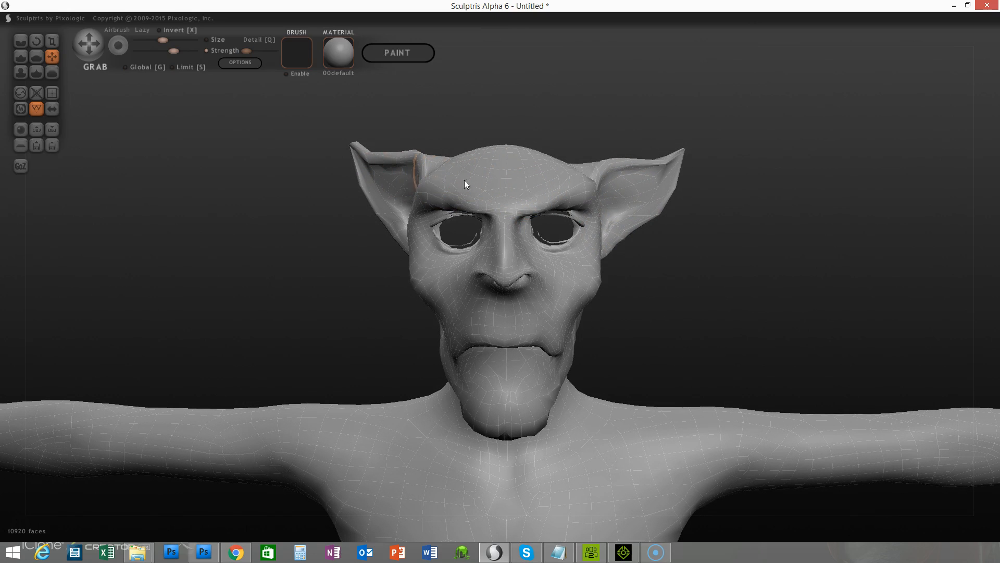
mouse_move(668, 277)
mouse_down()
mouse_move(680, 282)
mouse_move(670, 286)
mouse_up()
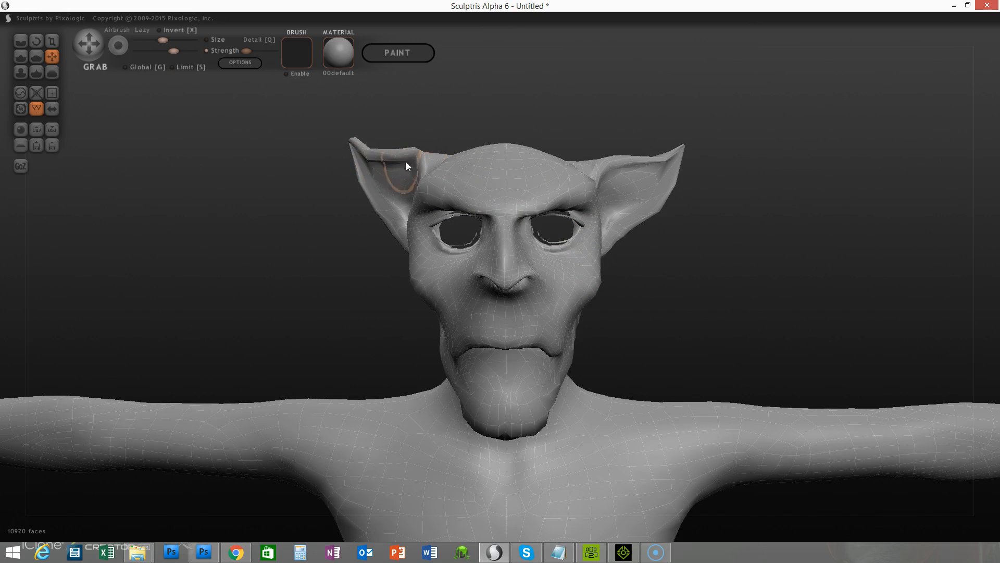
Smooth the back of the head and the bases of the ears with the Smooth tool, checking the shape from both sides.
drag(683, 245, 211, 315)
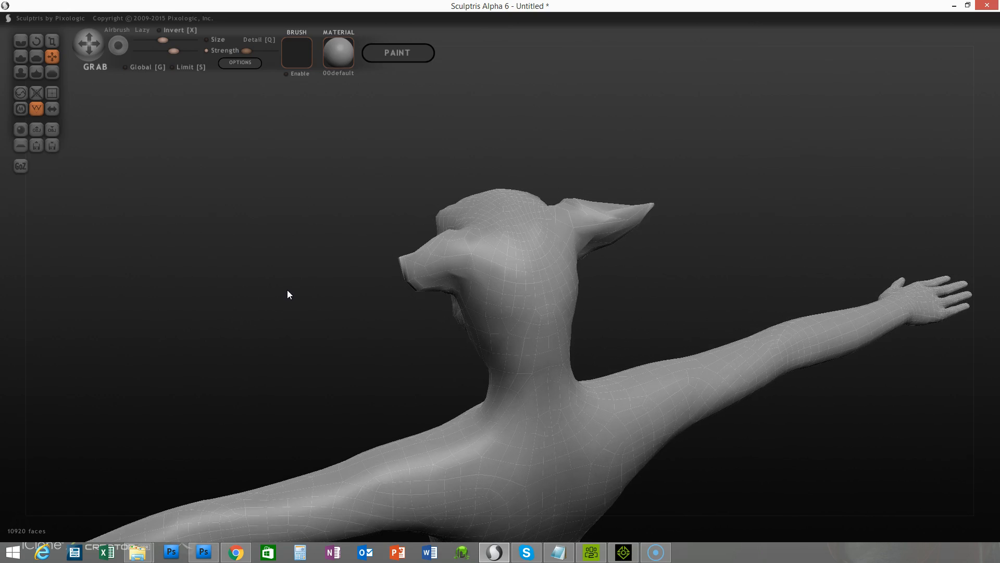
click(52, 72)
drag(308, 239, 539, 288)
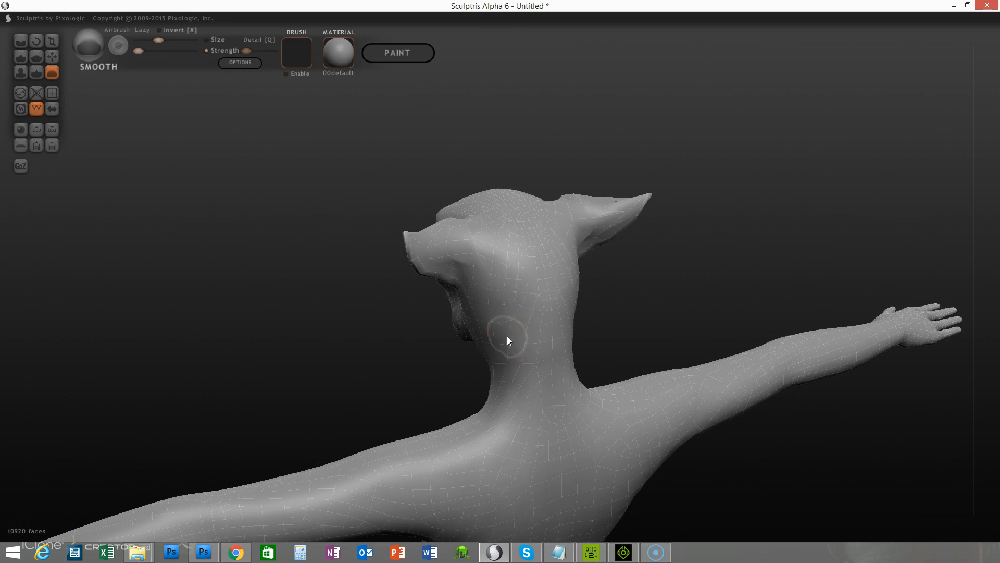
drag(625, 283, 525, 334)
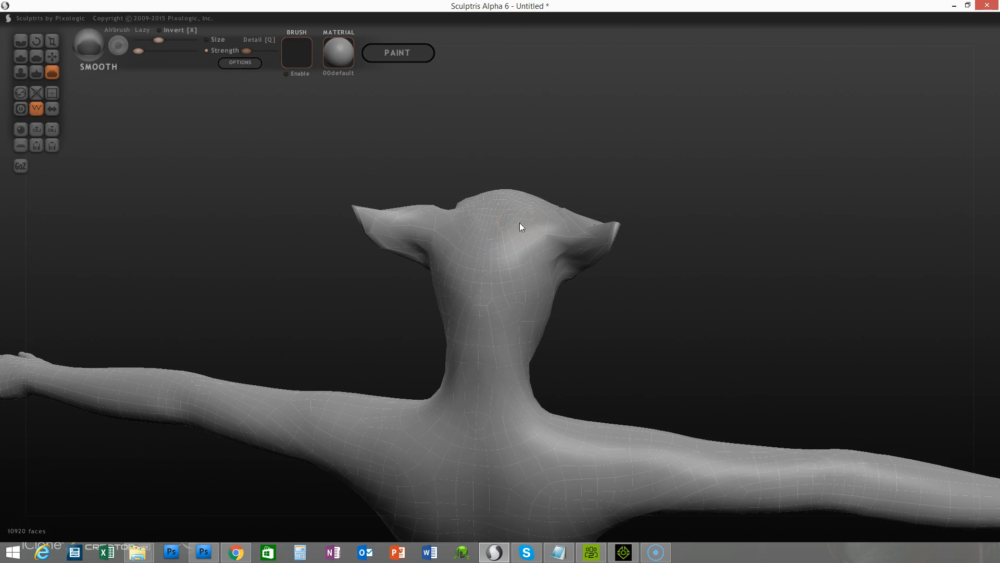
drag(537, 229, 503, 195)
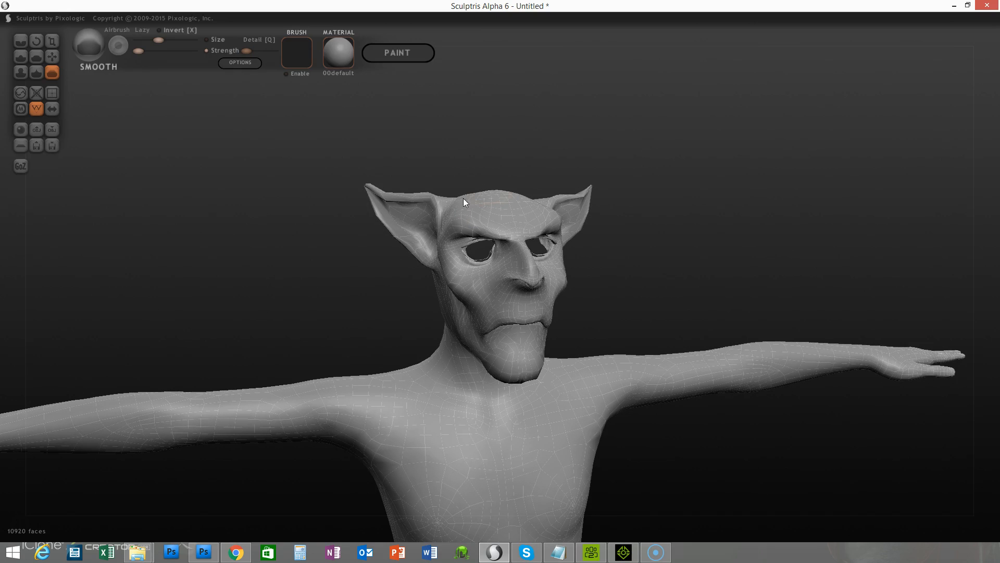
drag(394, 197, 608, 249)
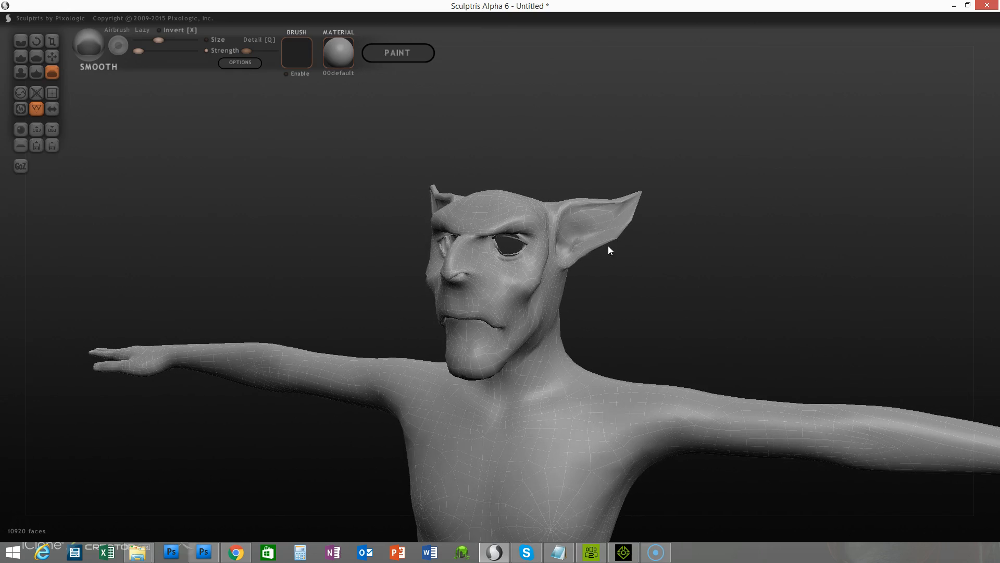
drag(722, 232, 759, 261)
drag(290, 334, 435, 271)
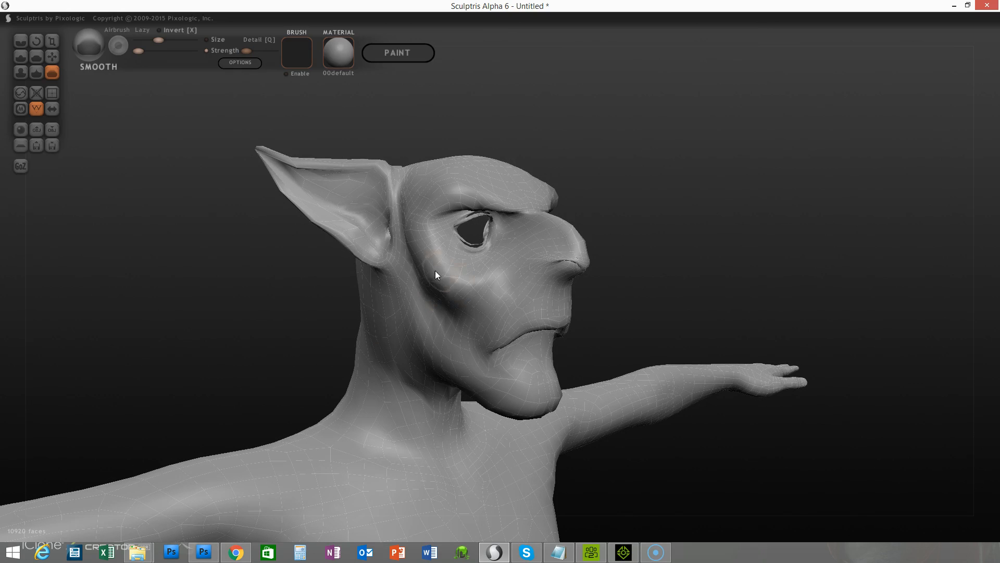
drag(715, 267, 558, 254)
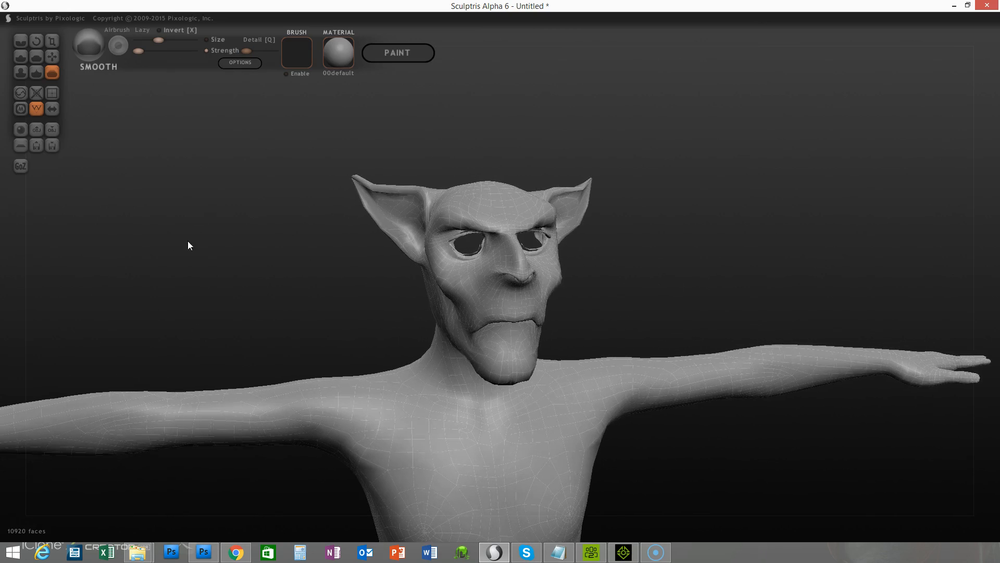
Export the sculpted mesh to the Meshes folder as Vampire_mod.obj, replacing the existing file.
click(51, 128)
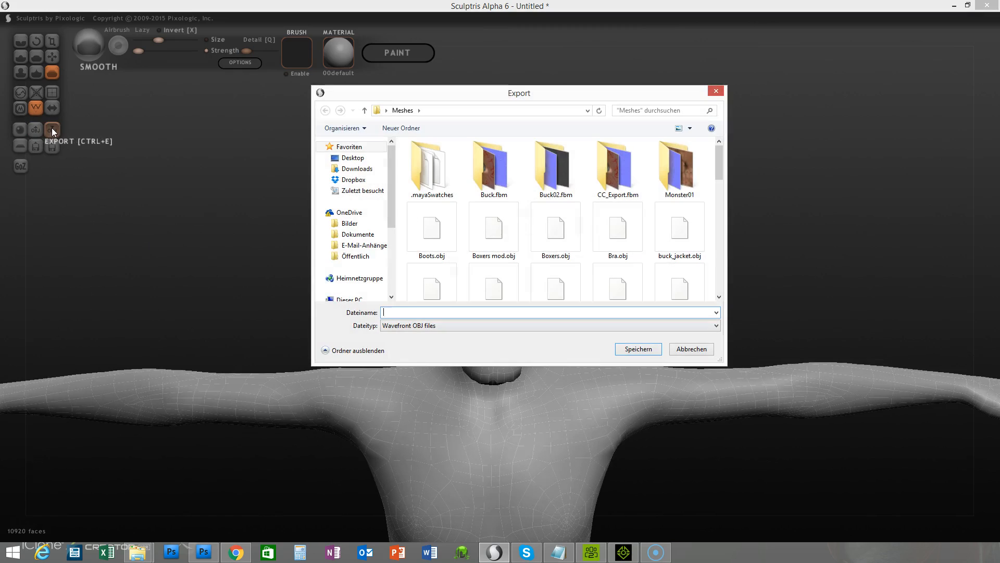
drag(718, 158, 728, 280)
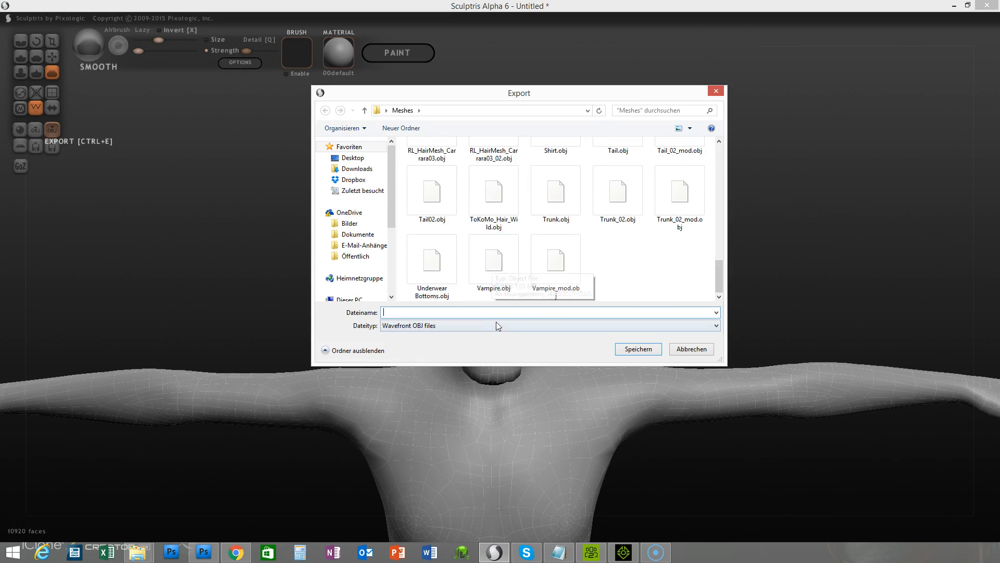
click(558, 274)
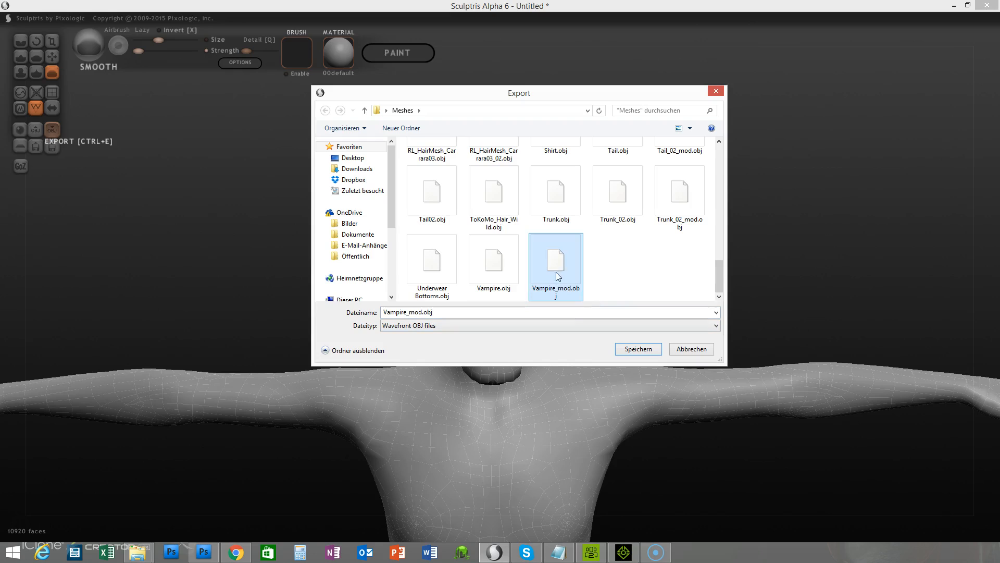
double_click(417, 312)
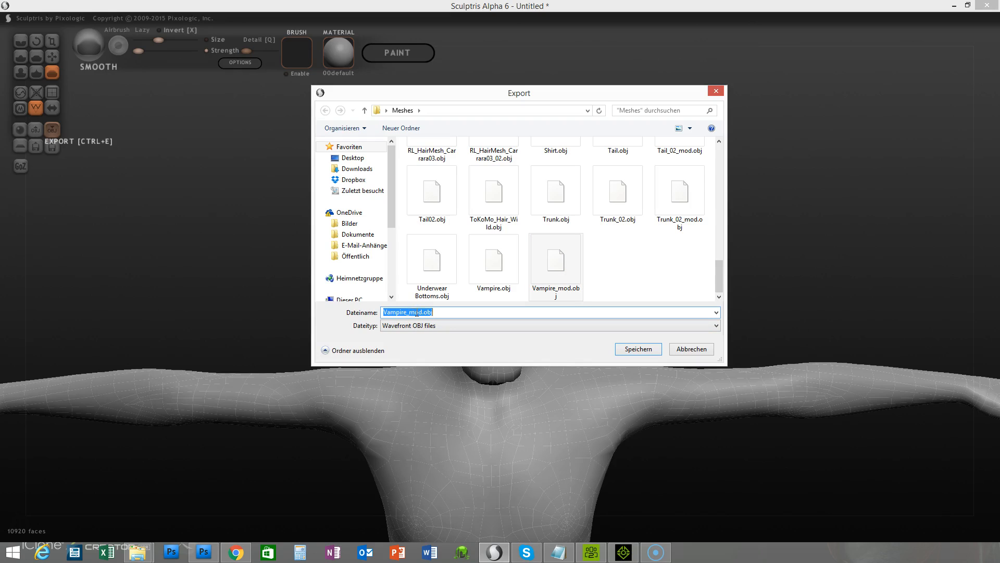
click(421, 313)
drag(419, 313, 411, 311)
click(639, 348)
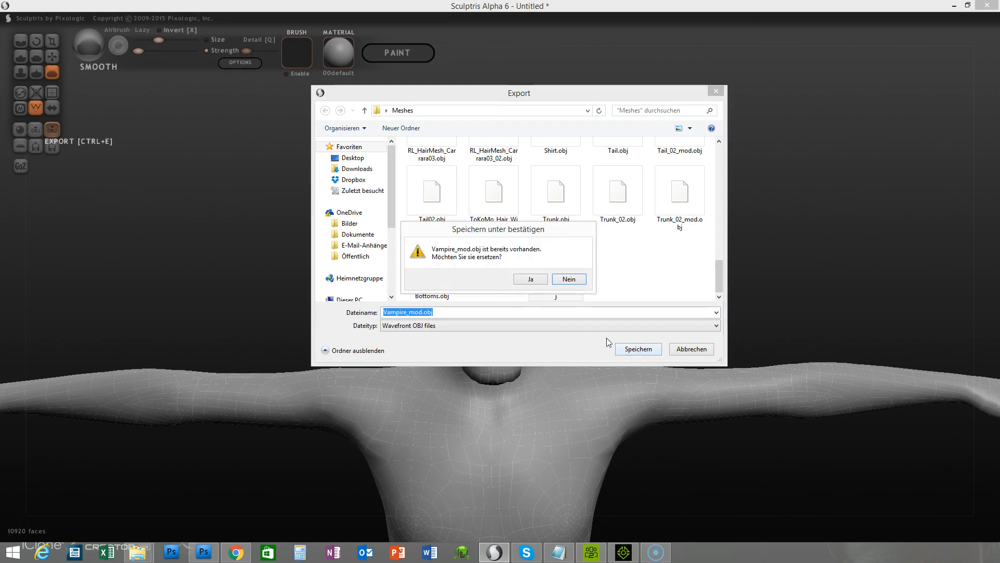
click(536, 276)
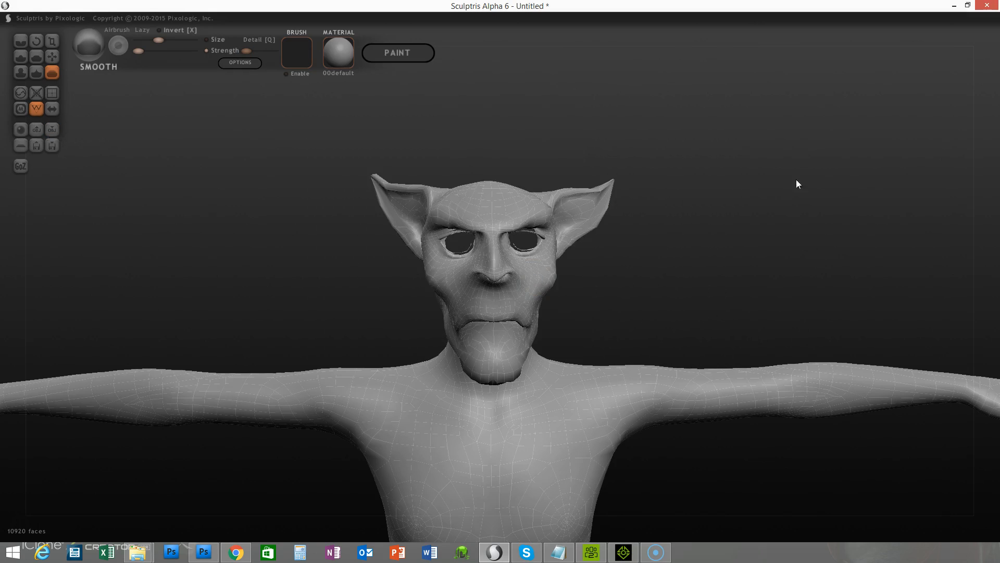
Switch to Character Creator, view the character from the front and open the Morph Slider Editor to create a morph slider.
click(954, 6)
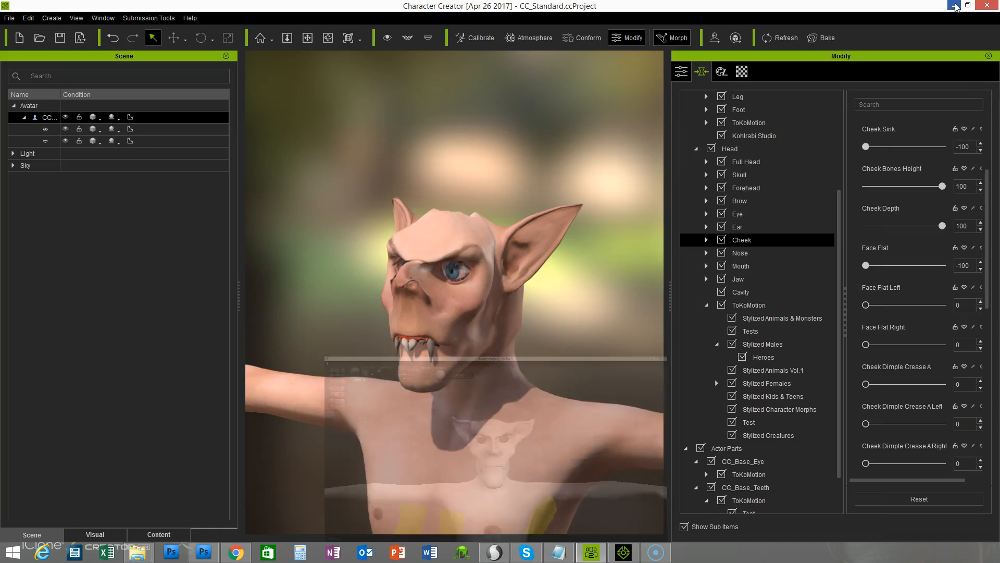
middle_drag(585, 325, 573, 255)
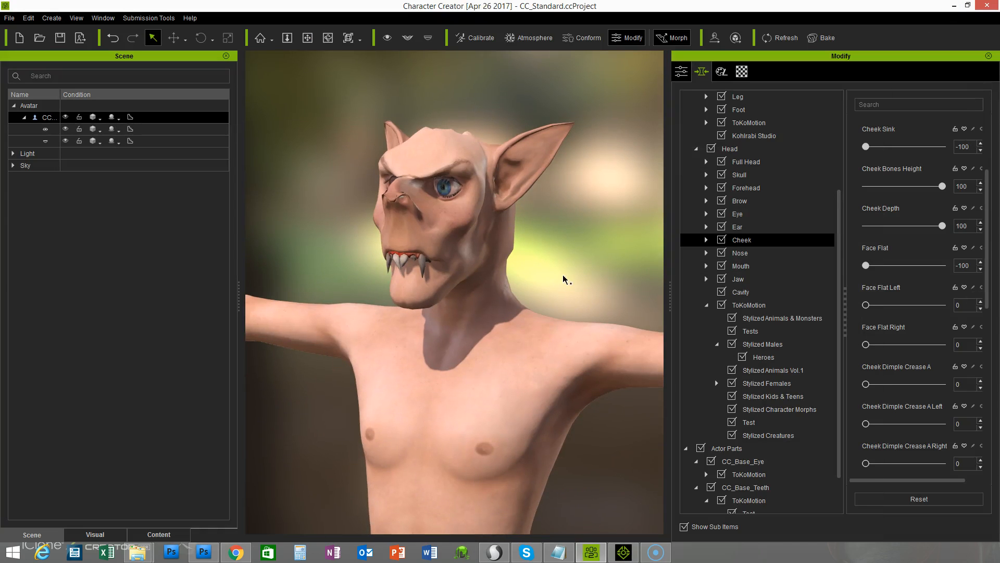
mouse_move(576, 276)
right_down()
mouse_move(652, 271)
mouse_move(588, 266)
right_up()
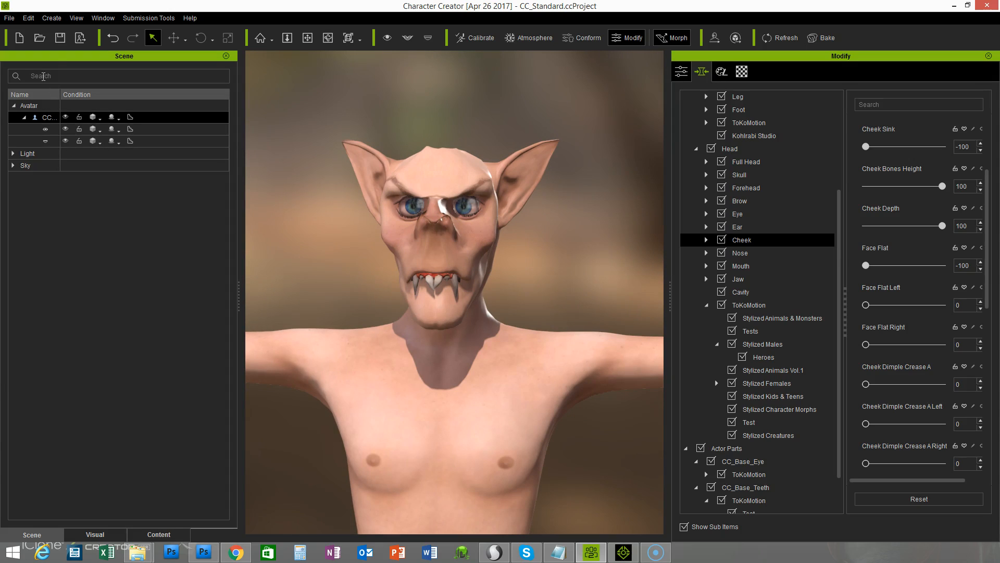
click(53, 19)
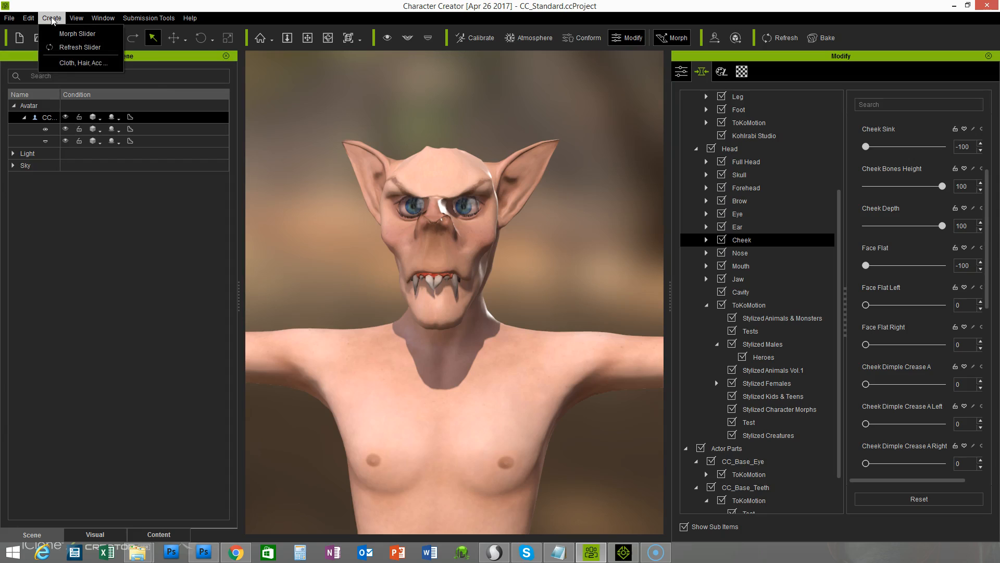
click(74, 36)
drag(415, 153, 646, 223)
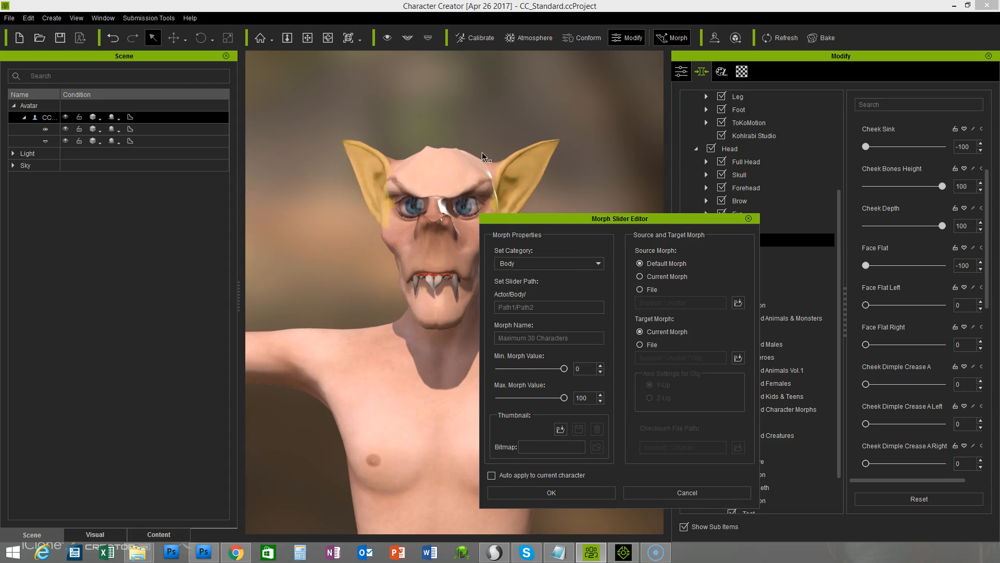
Set the morph's category to Head, its slider path to ToKoMotion/Test and its name to Vampire_Head_mod.
click(534, 264)
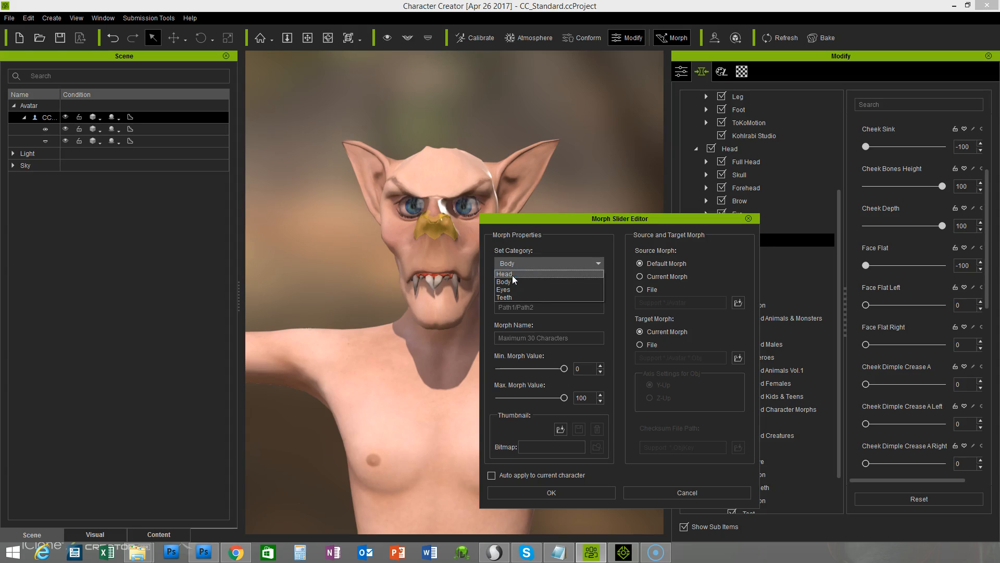
click(513, 275)
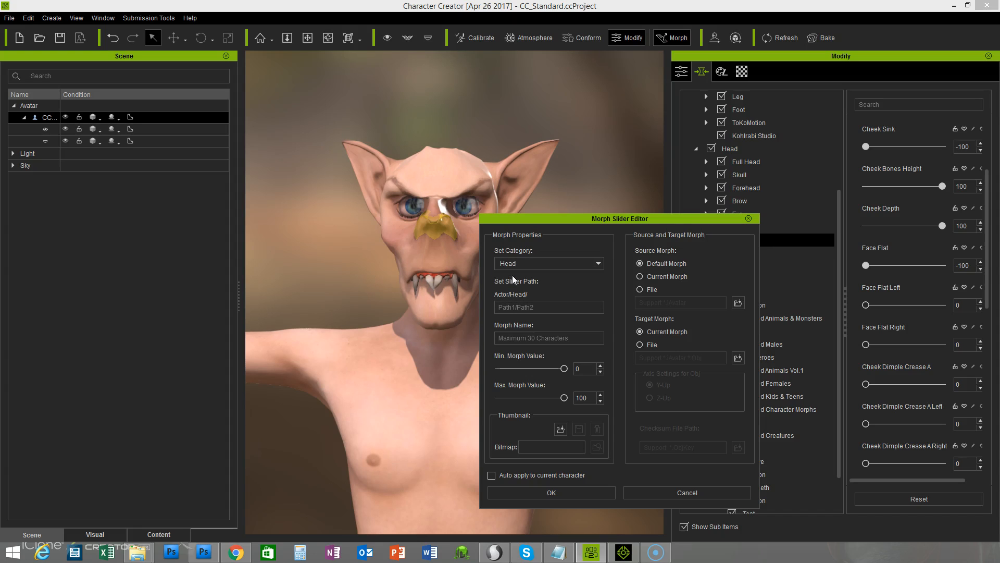
click(529, 306)
text(ToKoMotion/Test)
click(535, 337)
text(Vampire_)
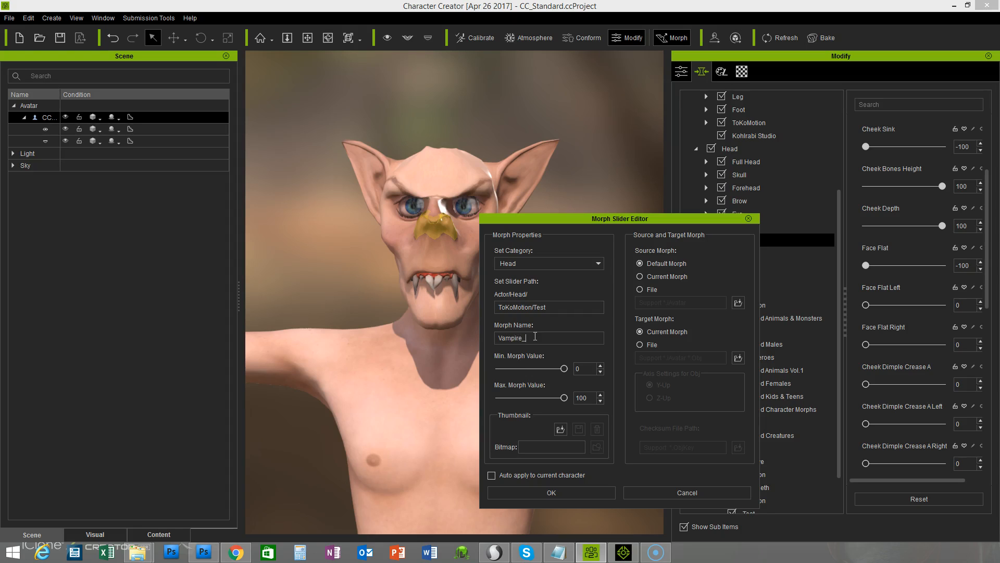
text(Head_mod)
drag(657, 214, 684, 210)
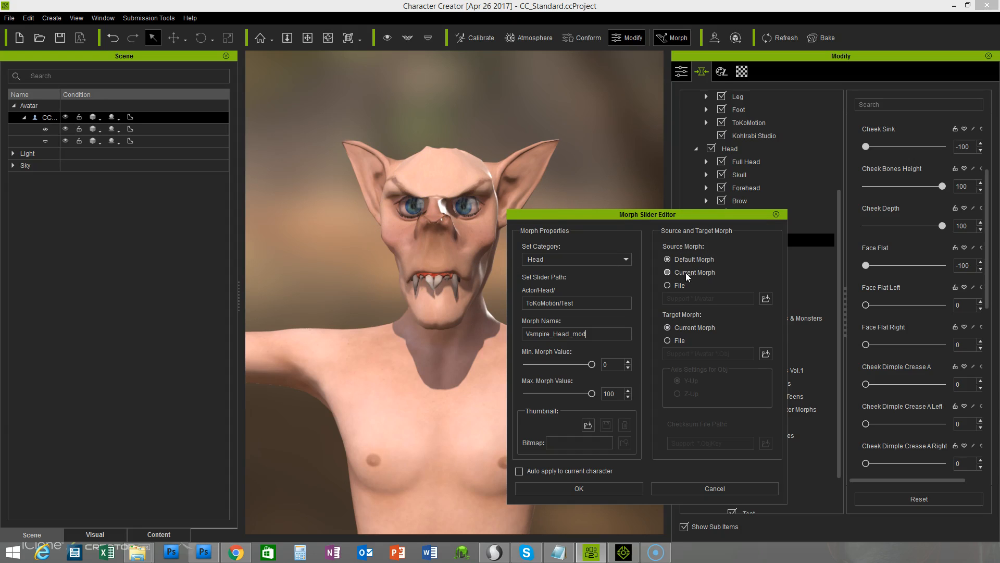
Use the current morph as the source and load Vampire_mod.obj from the Meshes folder as the target morph file.
click(668, 271)
click(680, 342)
click(766, 354)
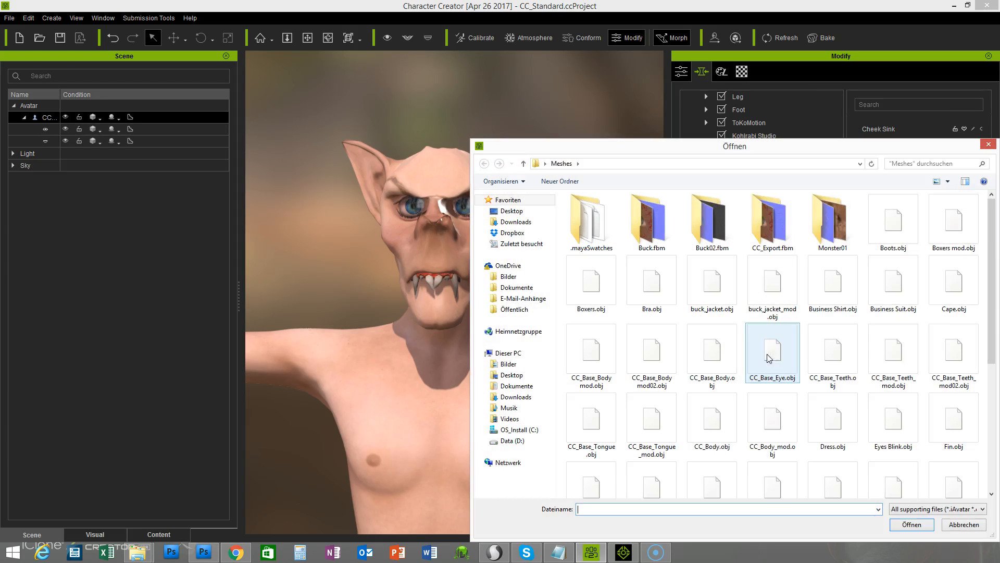
drag(994, 244, 992, 360)
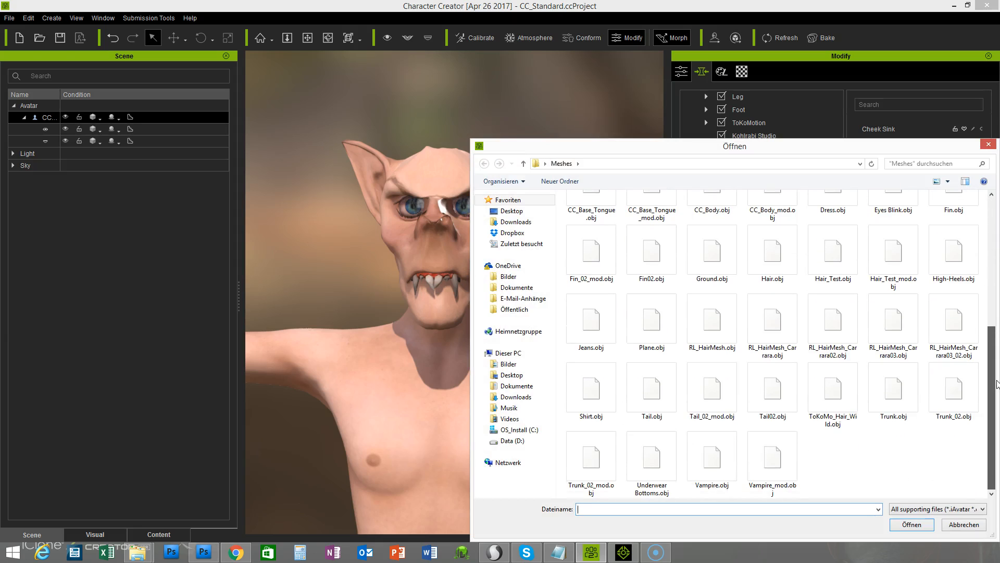
click(791, 484)
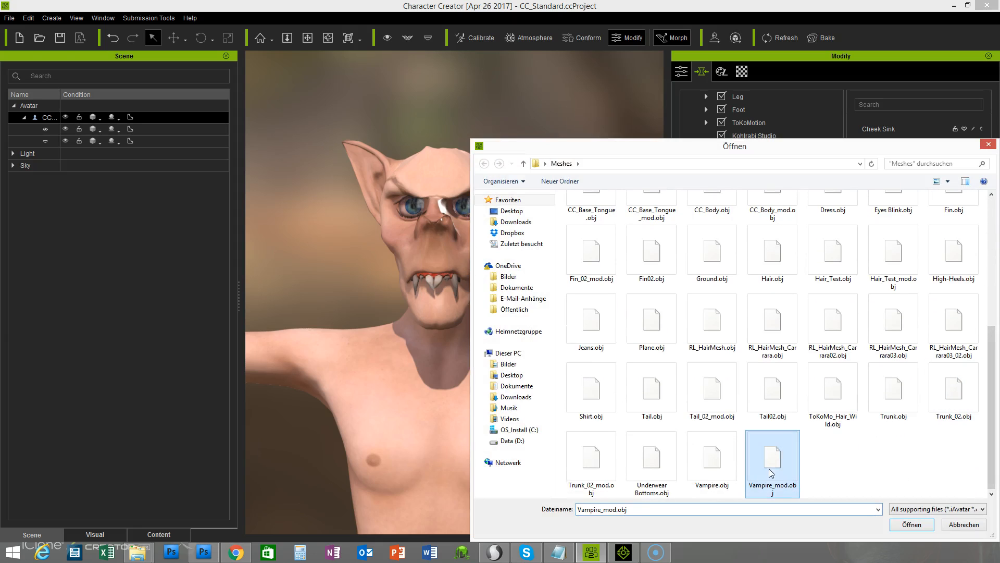
click(918, 527)
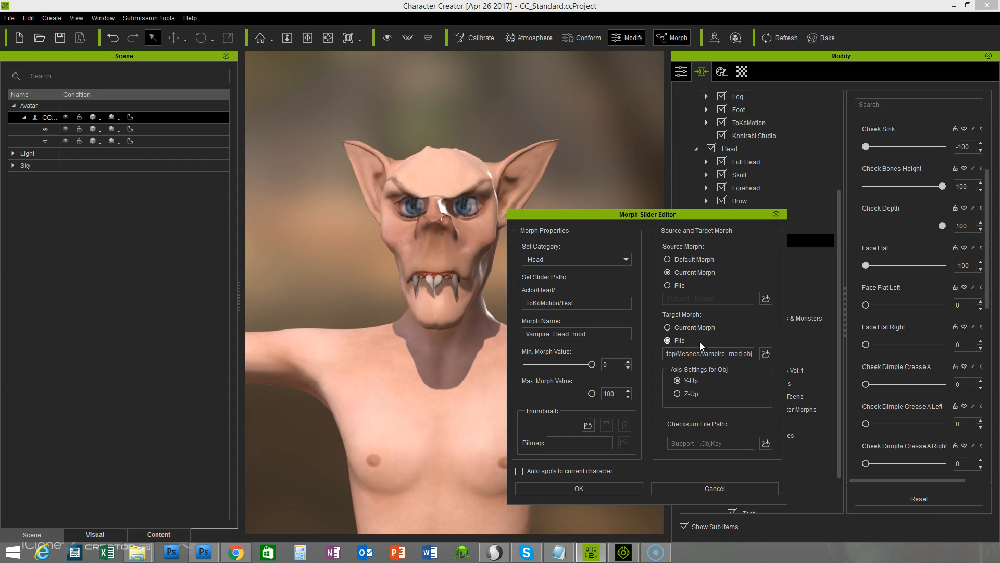
Load Vampire.ObjKey as the checksum file and create the morph slider.
click(766, 444)
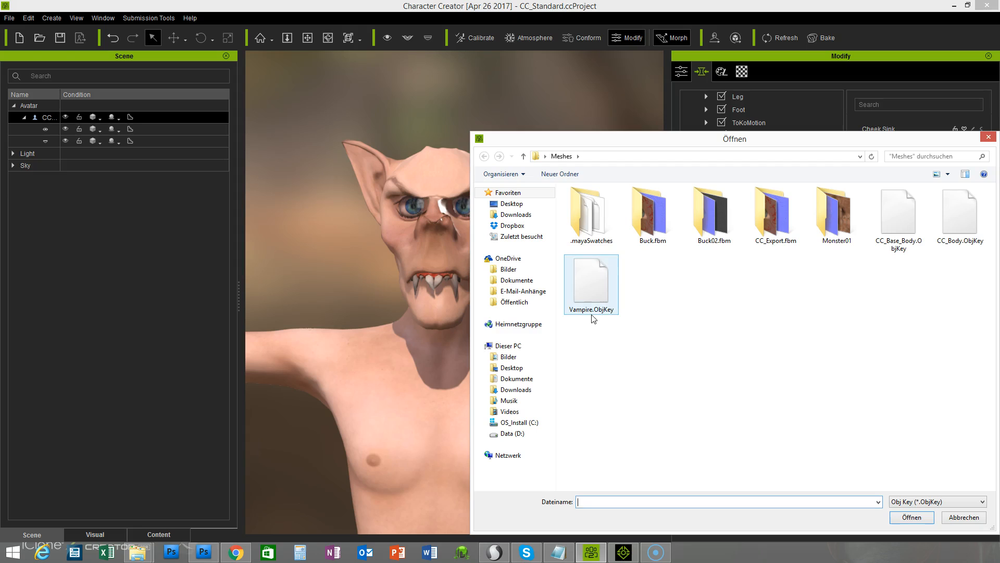
click(604, 294)
click(901, 519)
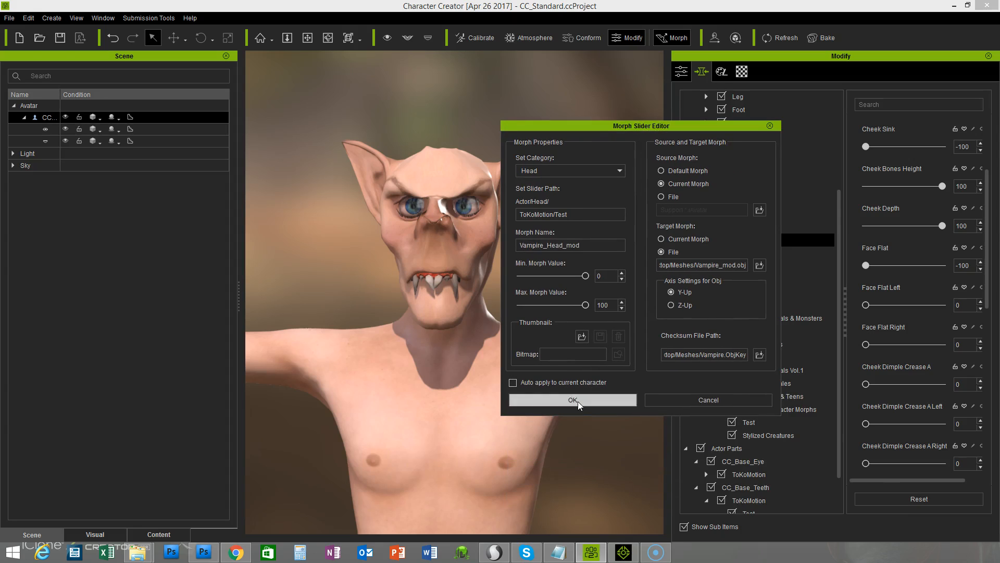
click(577, 401)
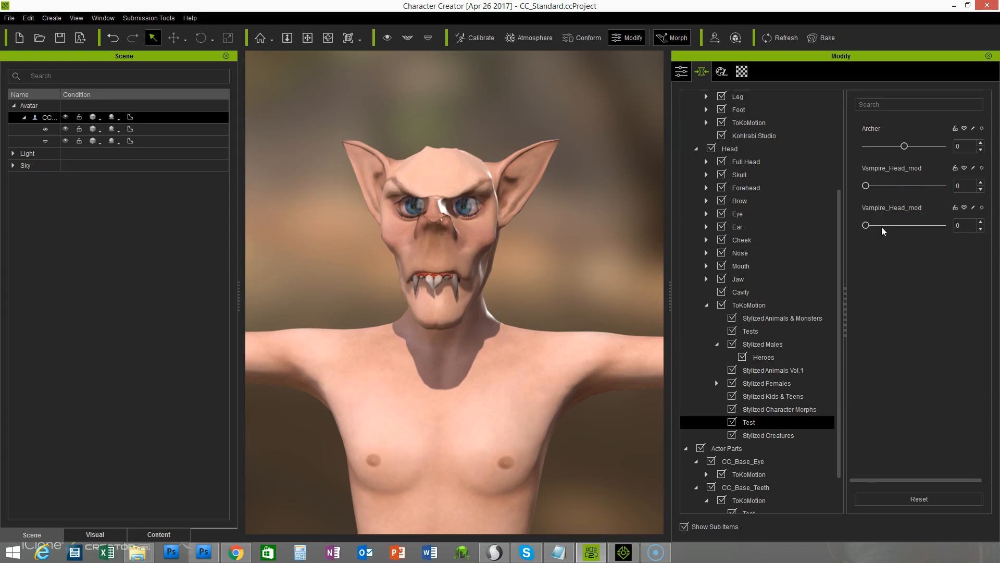
Delete the first of the two Vampire_Head_mod sliders, set the remaining one to 100 and inspect the reshaped head.
click(982, 168)
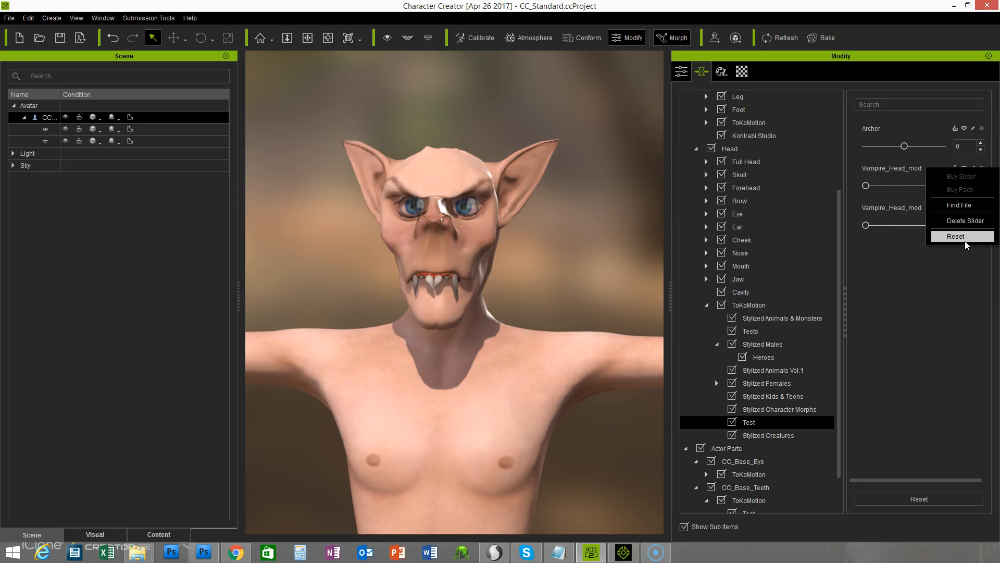
click(965, 221)
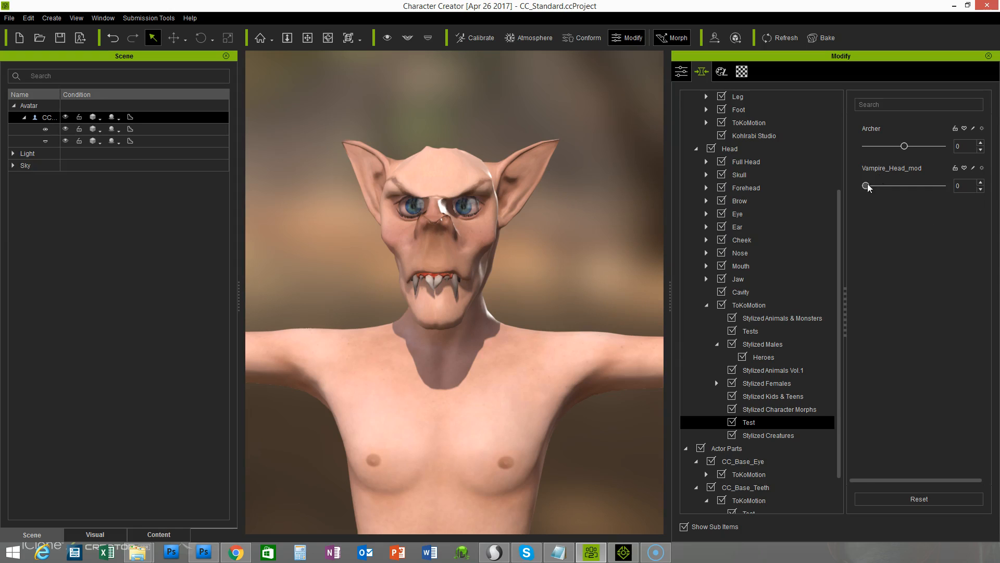
drag(867, 185, 964, 187)
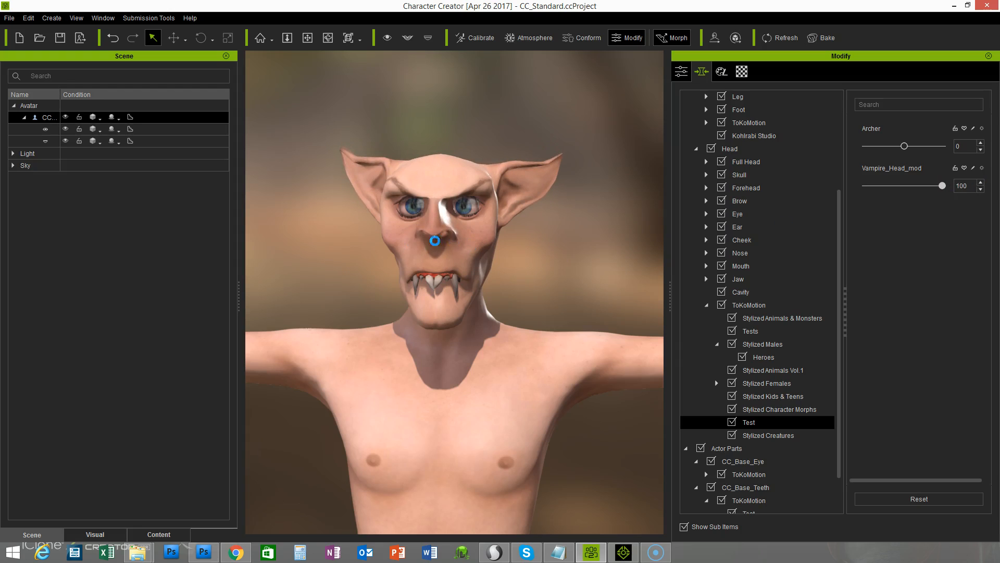
mouse_move(373, 243)
right_down()
mouse_move(286, 245)
mouse_move(244, 203)
mouse_move(613, 240)
mouse_move(346, 286)
mouse_move(651, 265)
mouse_move(432, 245)
right_up()
right_drag(620, 253, 385, 242)
middle_drag(563, 260, 575, 224)
scroll(581, 249, down, 3)
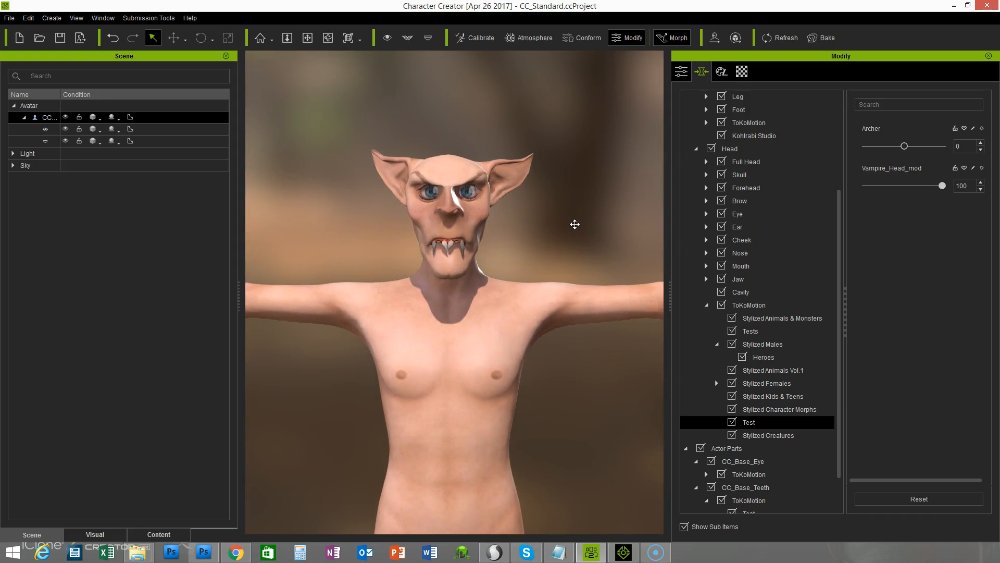
Switch to Sculptris, examine the sculpted head and body from several angles, and return to Character Creator.
click(494, 552)
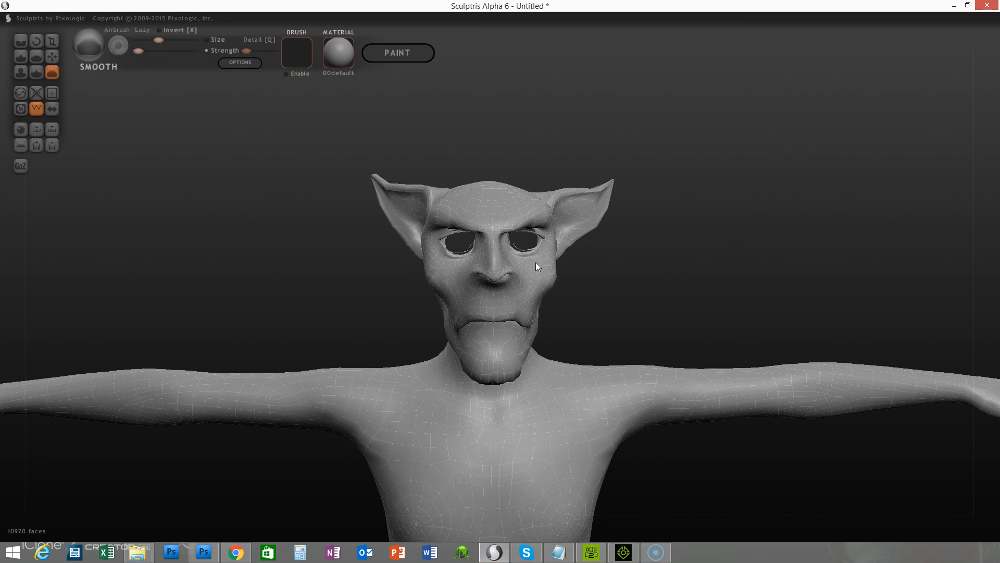
middle_drag(702, 312, 691, 254)
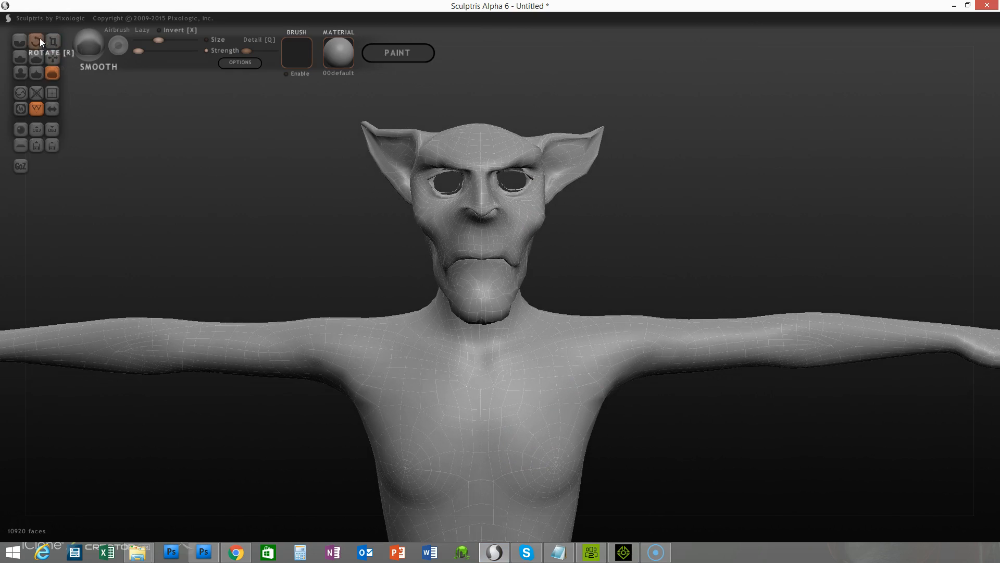
drag(229, 216, 526, 224)
drag(661, 279, 429, 304)
scroll(430, 307, down, 4)
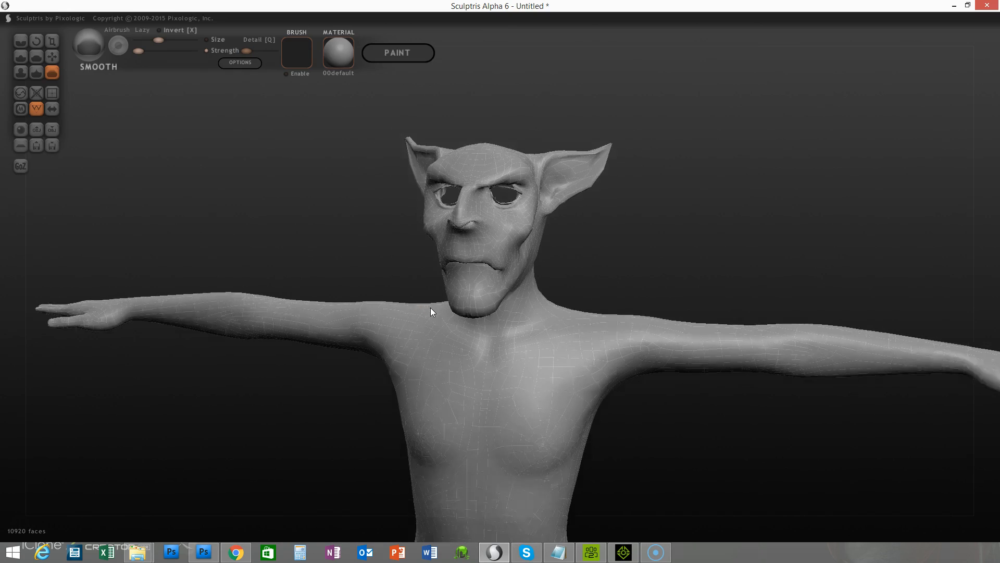
alt+drag(619, 415, 613, 350)
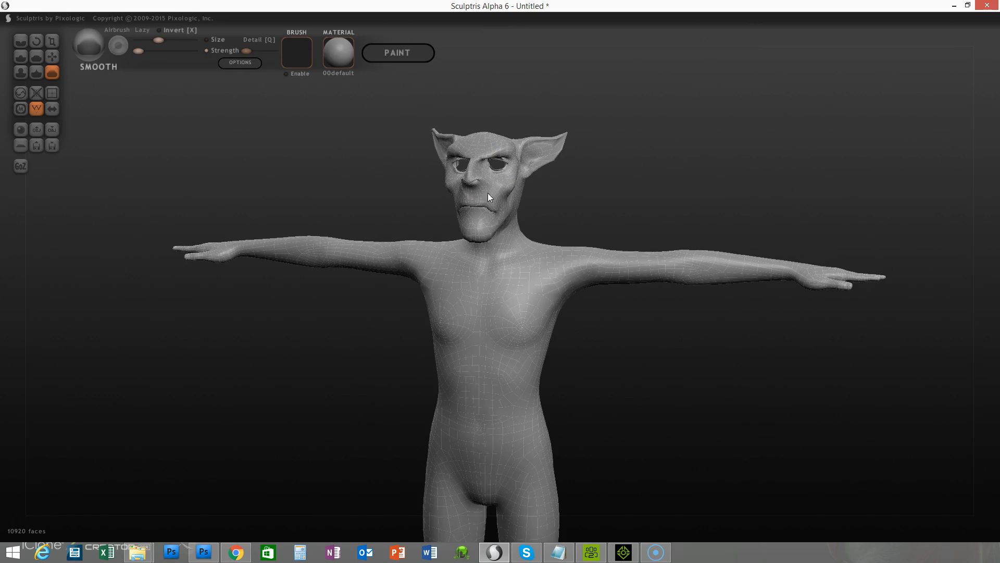
click(955, 5)
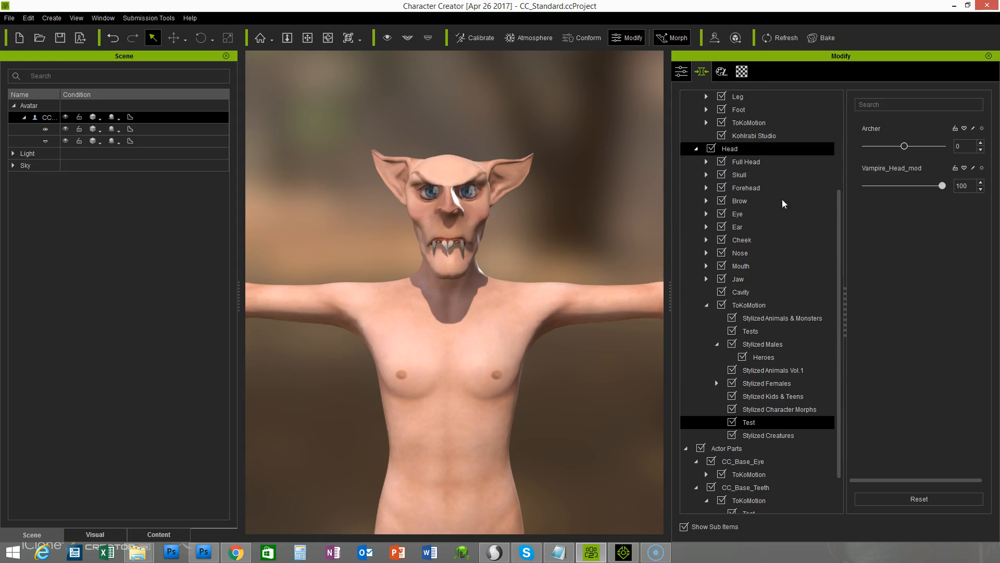
Bring the whole figure into view and set the Goblin Body morph from the body's ToKoMotion Stylized Creatures to 100.
drag(837, 321, 839, 280)
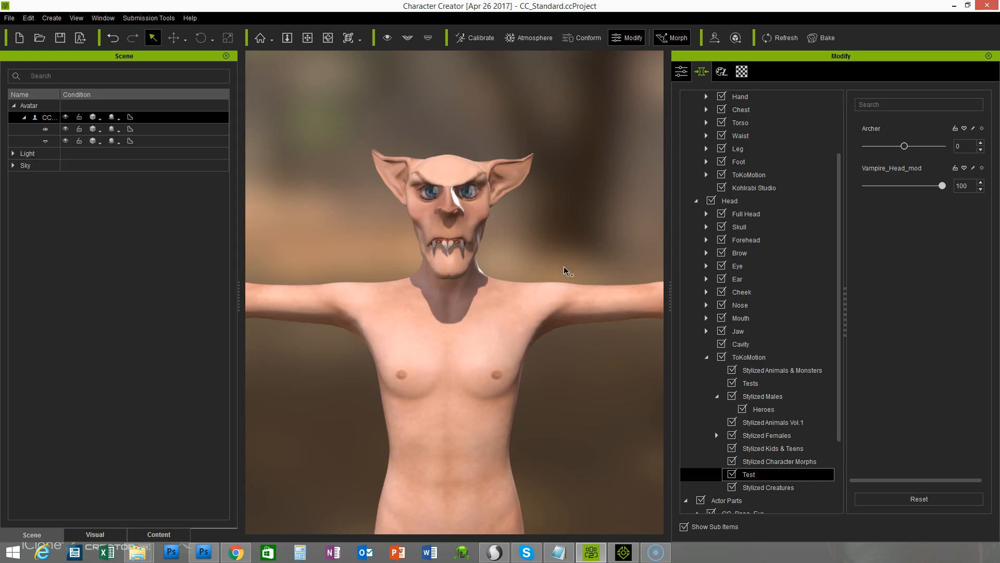
right_drag(568, 245, 549, 417)
middle_drag(549, 417, 550, 240)
right_drag(549, 260, 446, 290)
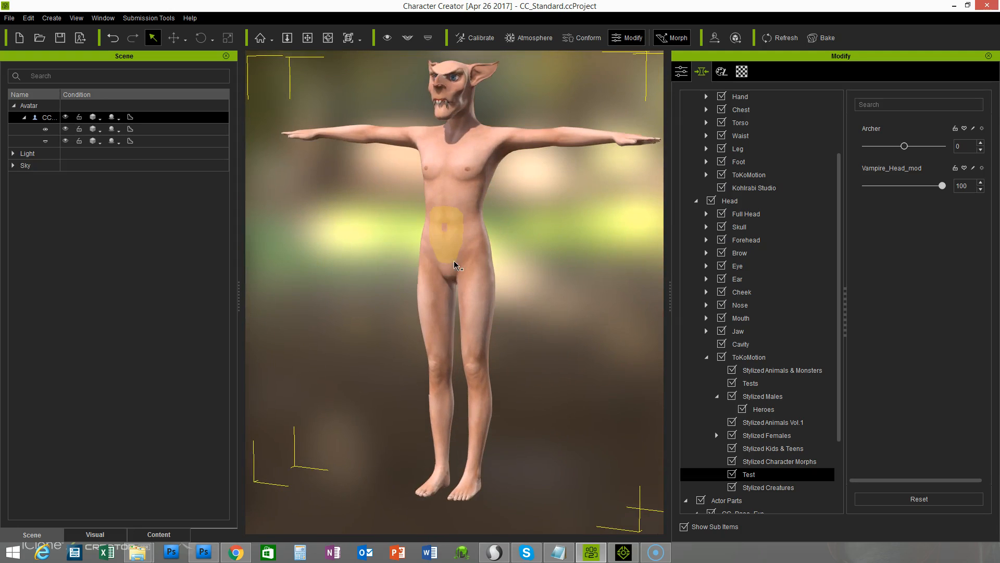
scroll(834, 284, up, 1)
scroll(836, 281, up, 3)
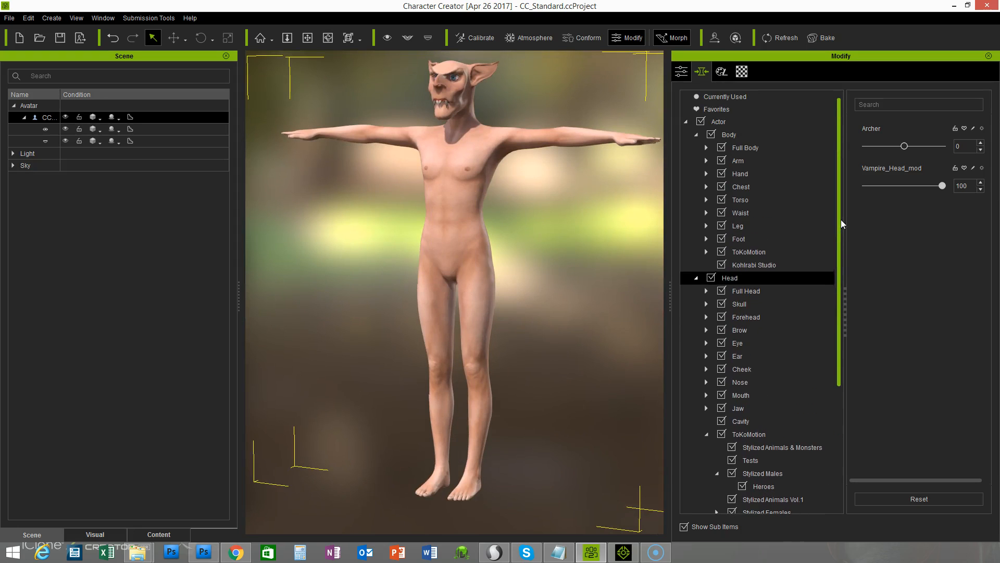
click(707, 251)
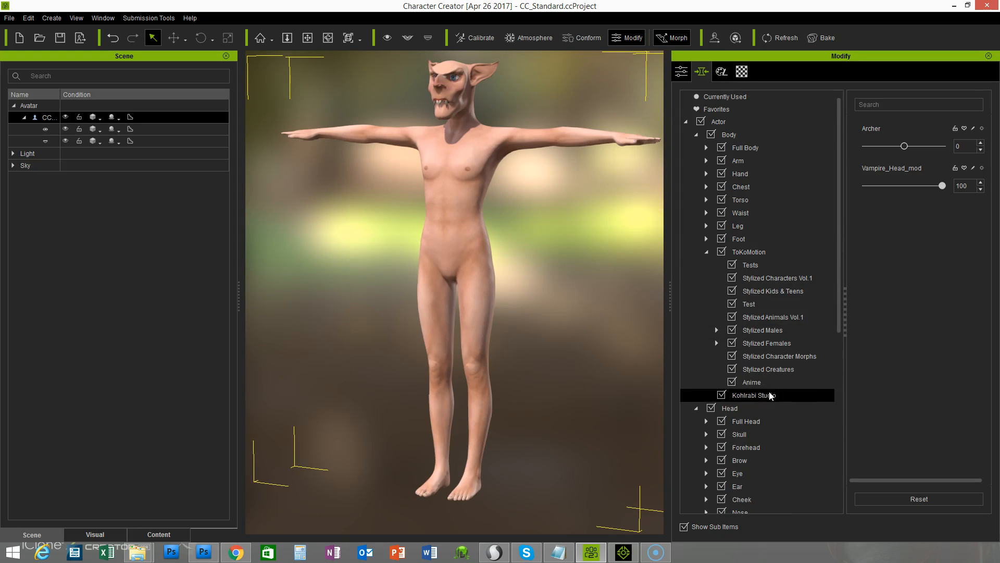
click(756, 370)
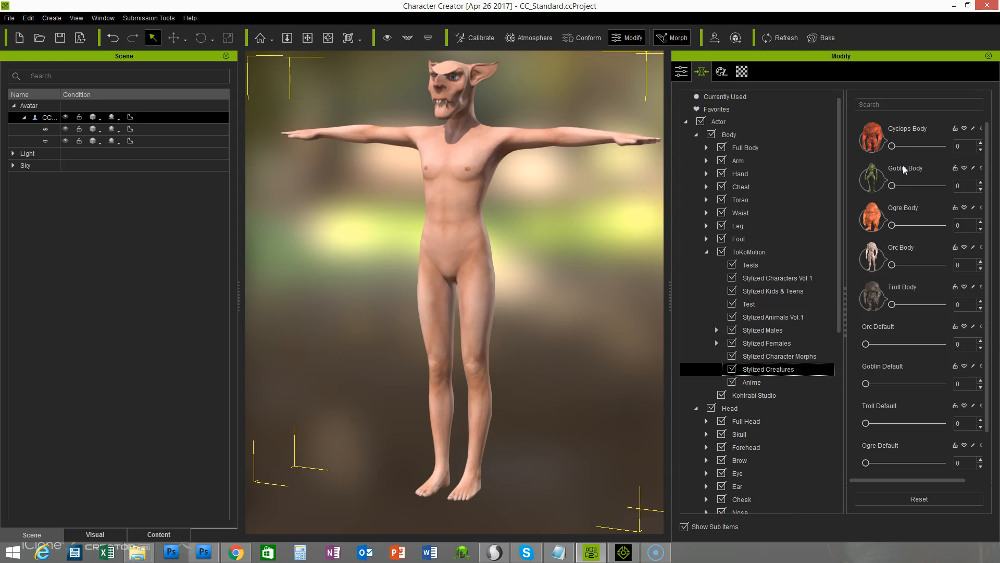
drag(896, 185, 953, 192)
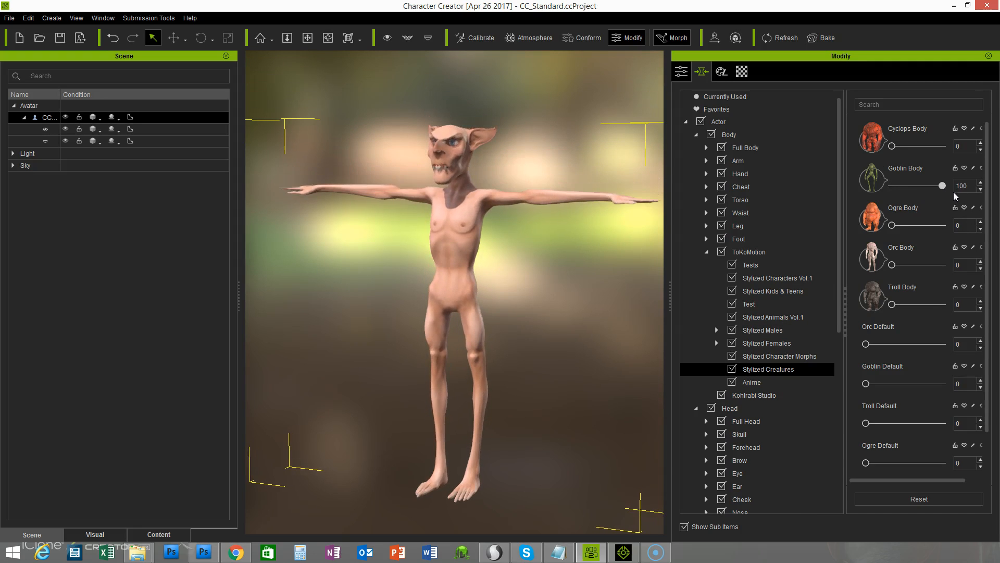
Check the figure's proportions and reduce the Goblin Body morph to 50.
right_drag(669, 316, 571, 308)
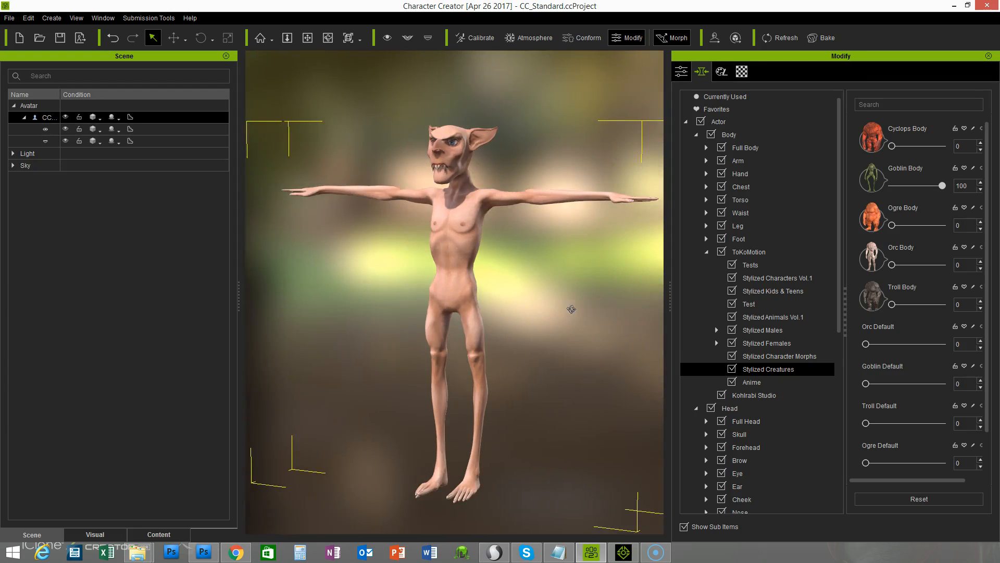
mouse_move(352, 286)
right_down()
mouse_move(417, 301)
mouse_move(353, 303)
right_up()
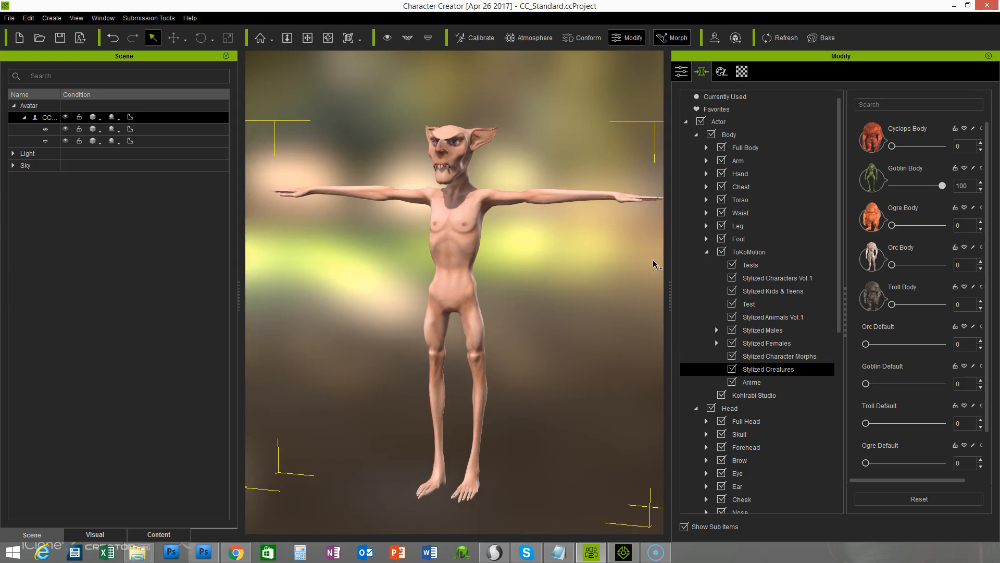
drag(942, 186, 920, 192)
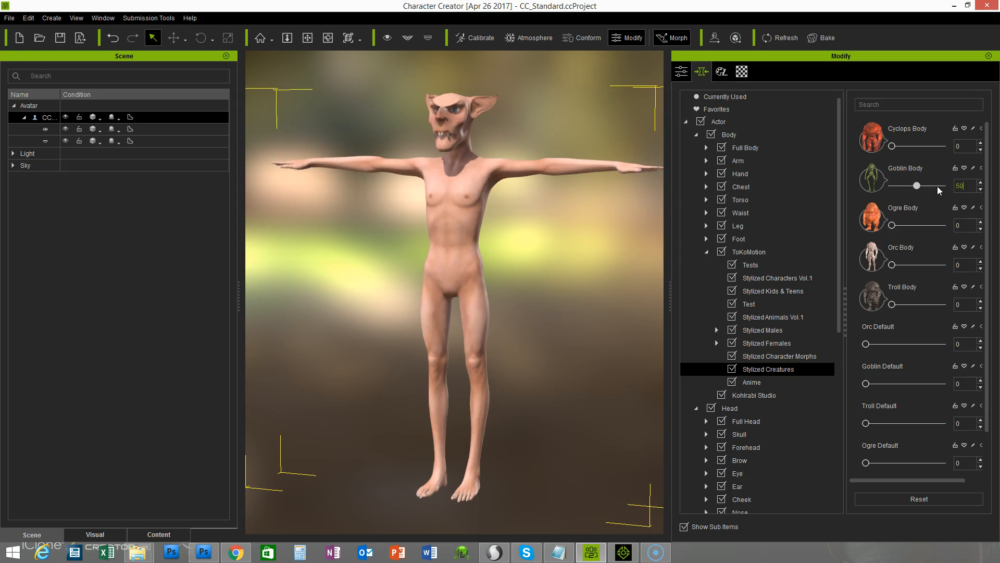
Set the Male_Old_01 morph from the body's ToKoMotion Stylized Males to 60 and inspect the posture from side and front.
right_drag(579, 272, 246, 263)
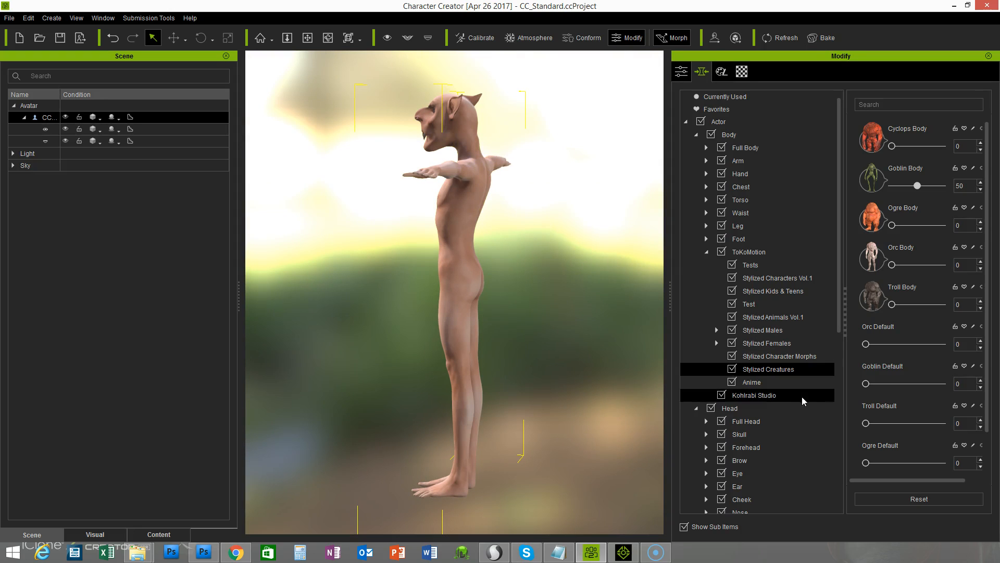
click(717, 331)
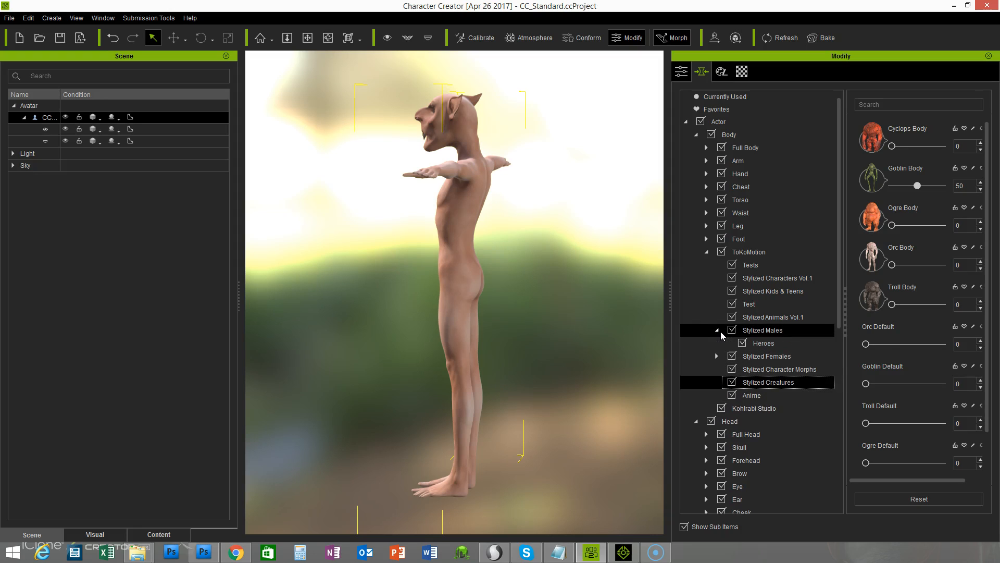
click(776, 333)
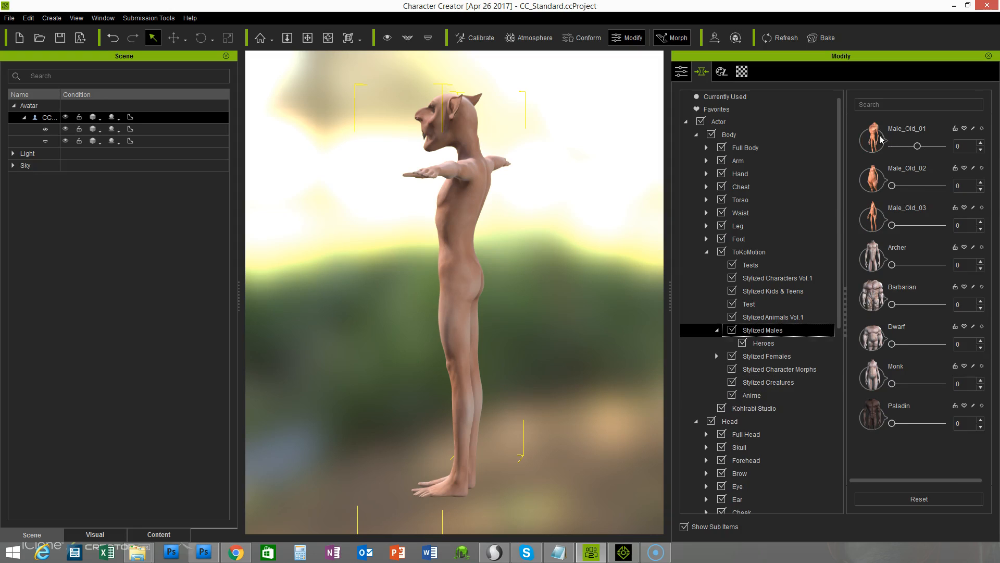
drag(918, 148, 935, 154)
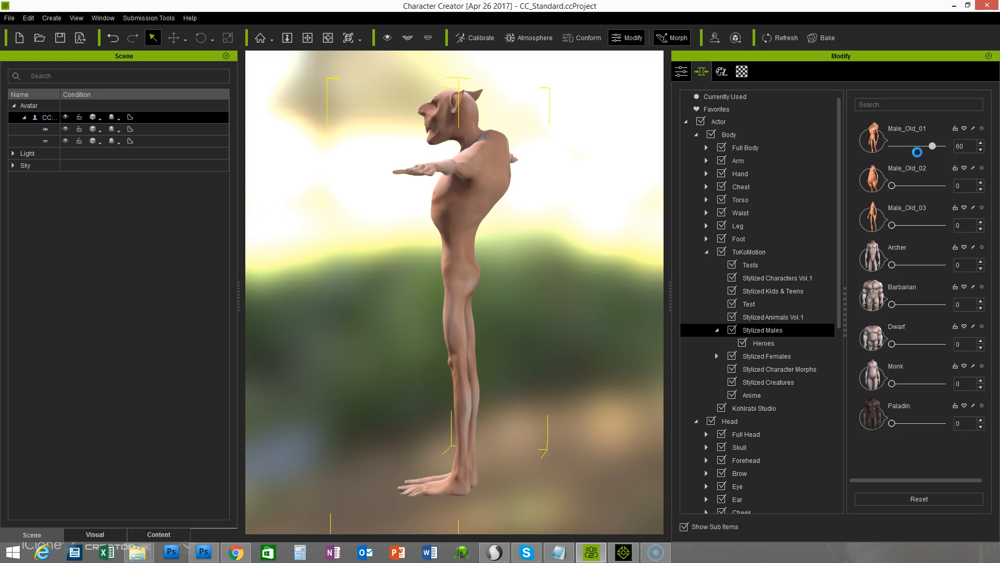
right_drag(408, 298, 390, 313)
scroll(391, 313, down, 3)
right_drag(599, 319, 568, 264)
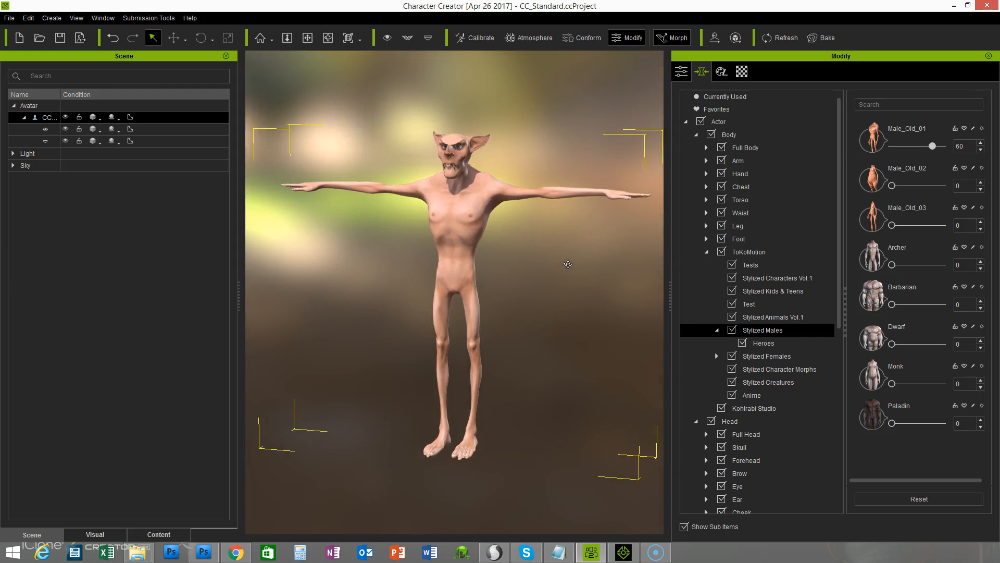
Frame one hand close up and show the ToKoMotion morphs of the body's Hand category.
middle_drag(560, 284, 513, 312)
scroll(527, 332, up, 4)
middle_drag(587, 265, 477, 309)
scroll(480, 311, up, 4)
right_drag(511, 299, 509, 306)
middle_drag(509, 306, 465, 310)
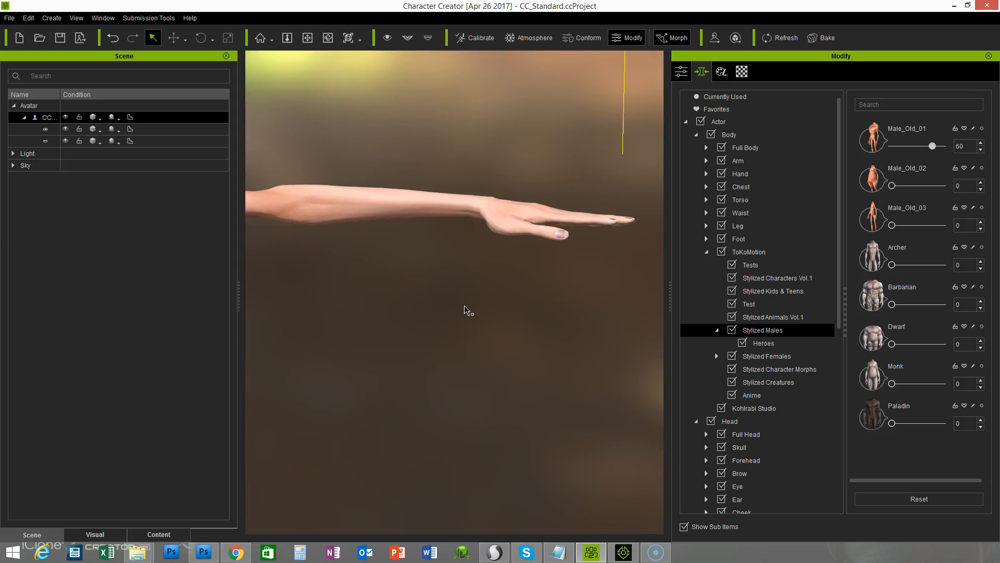
right_drag(464, 310, 510, 308)
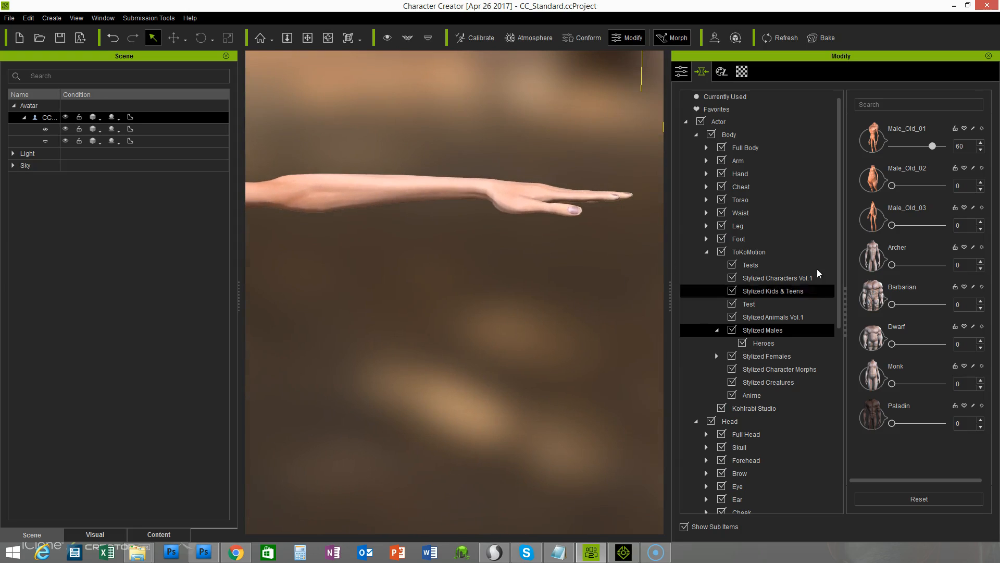
drag(839, 239, 838, 421)
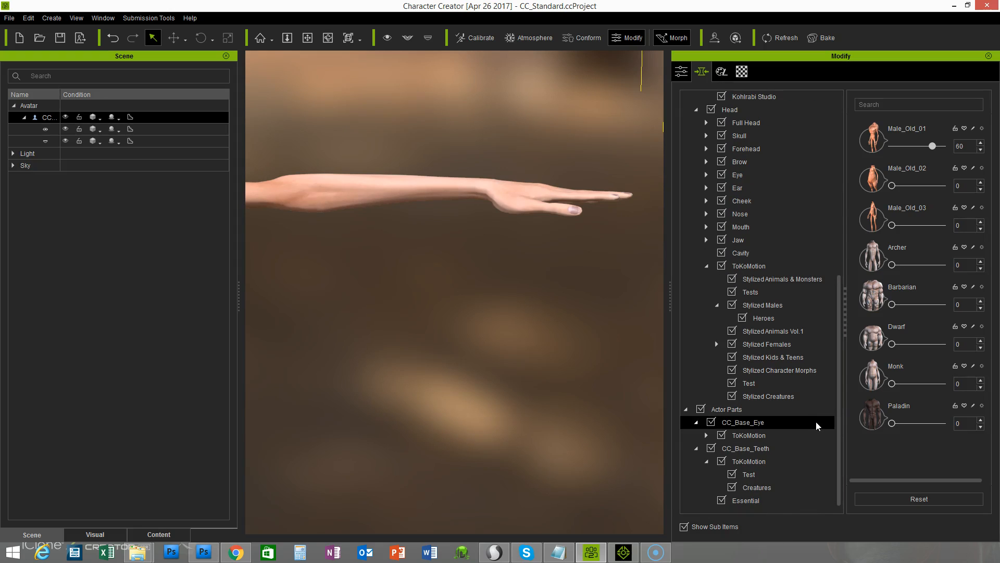
drag(843, 404, 843, 211)
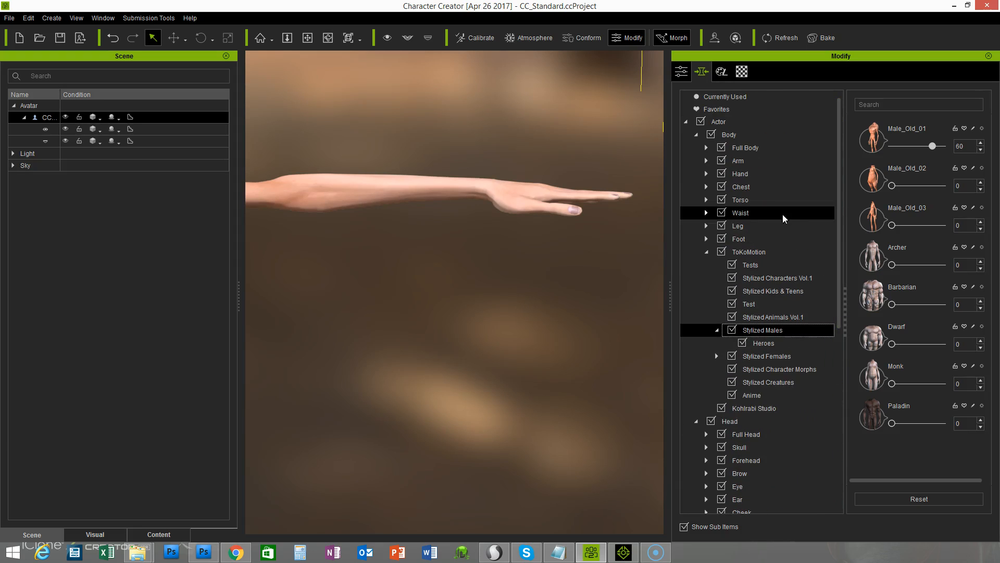
click(707, 174)
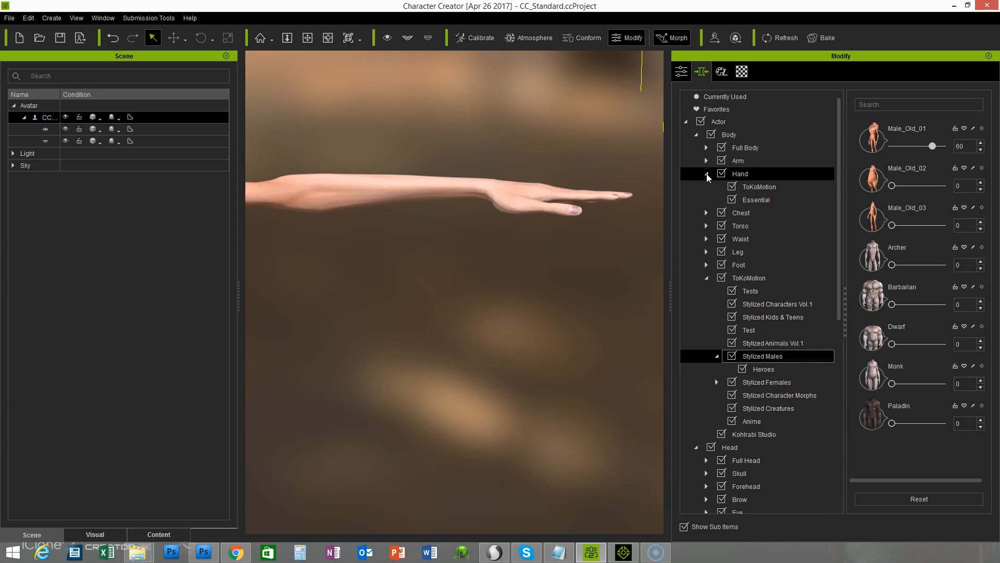
click(769, 187)
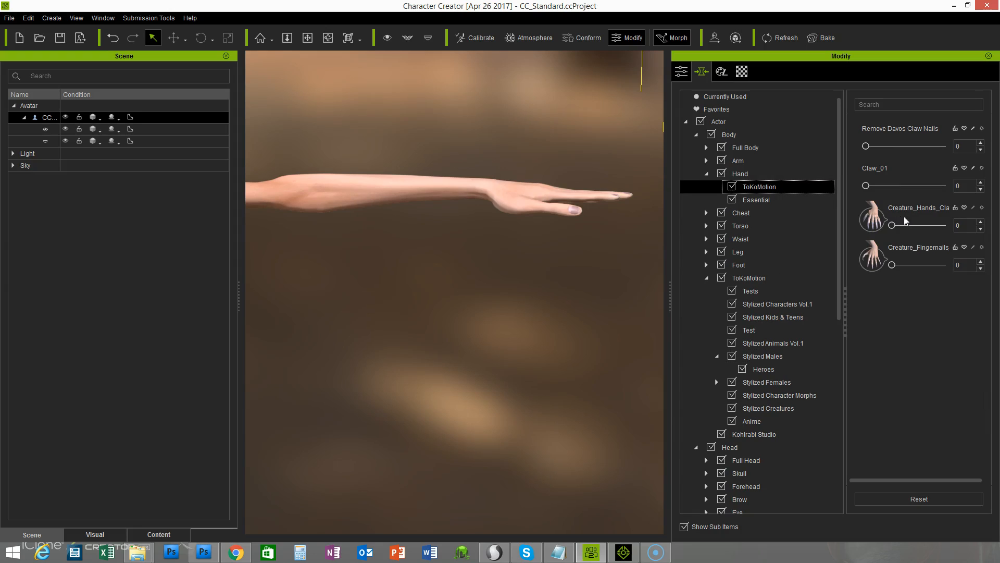
Try the Creature_Hands claw morph at 100, reset it to 0 and set Creature_Fingernails to 100 instead.
drag(893, 224, 961, 227)
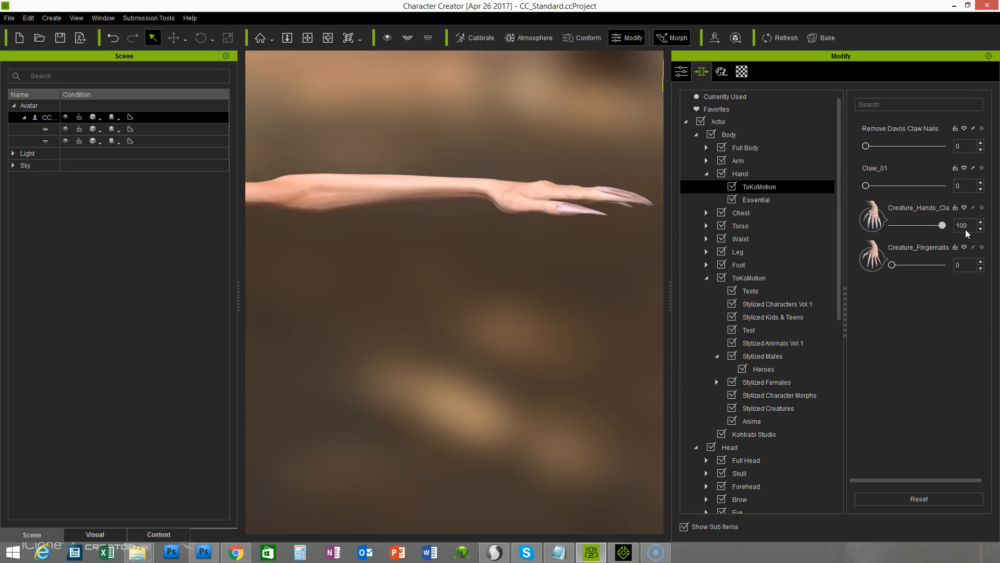
drag(960, 229, 892, 225)
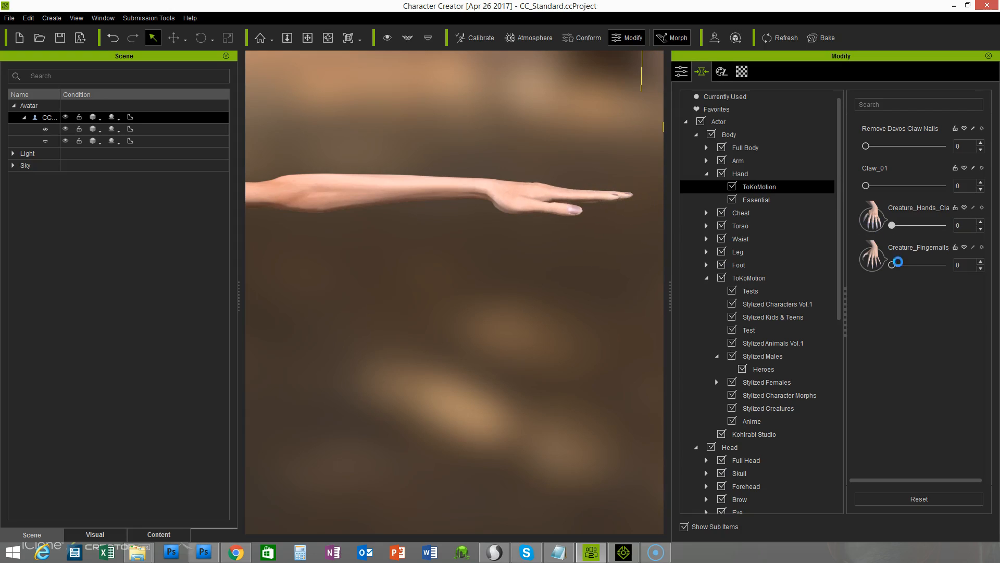
drag(901, 265, 957, 271)
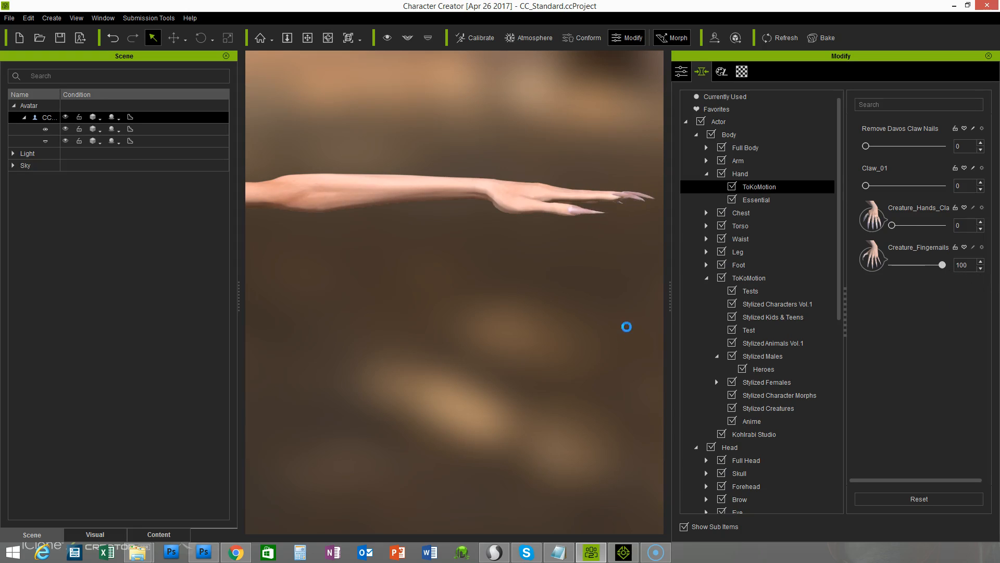
Examine the character's legs, feet and overall body shape from several angles.
right_drag(496, 367, 577, 428)
scroll(577, 426, down, 5)
middle_drag(502, 442, 609, 279)
middle_drag(505, 284, 546, 250)
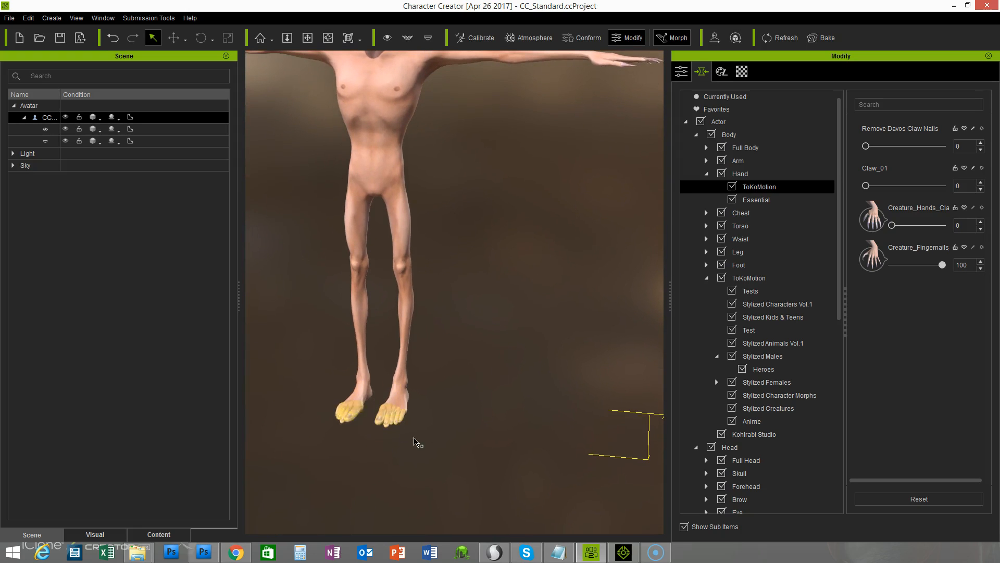
right_drag(372, 453, 386, 402)
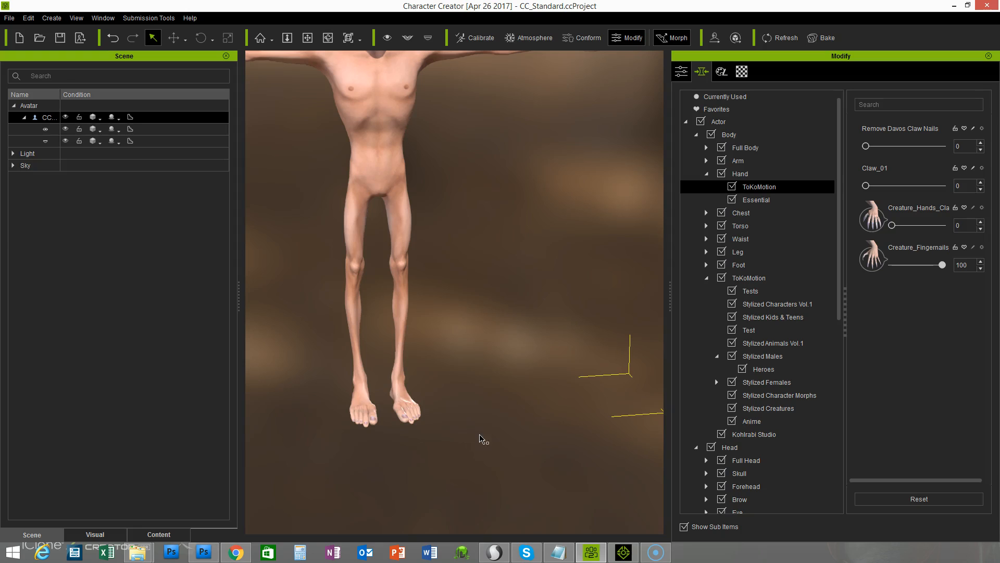
right_drag(456, 335, 452, 368)
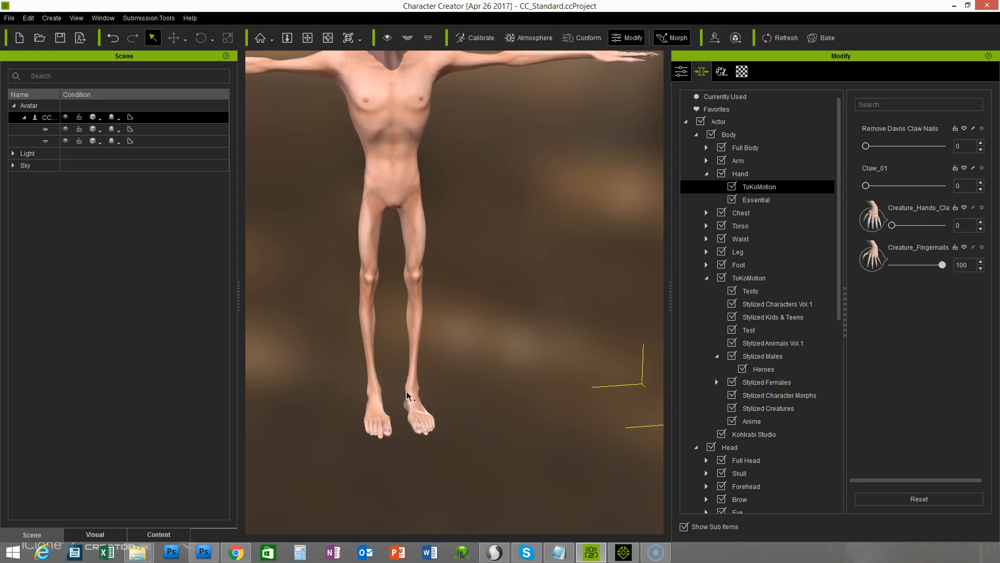
middle_drag(524, 347, 546, 420)
right_drag(546, 420, 482, 393)
scroll(484, 394, down, 3)
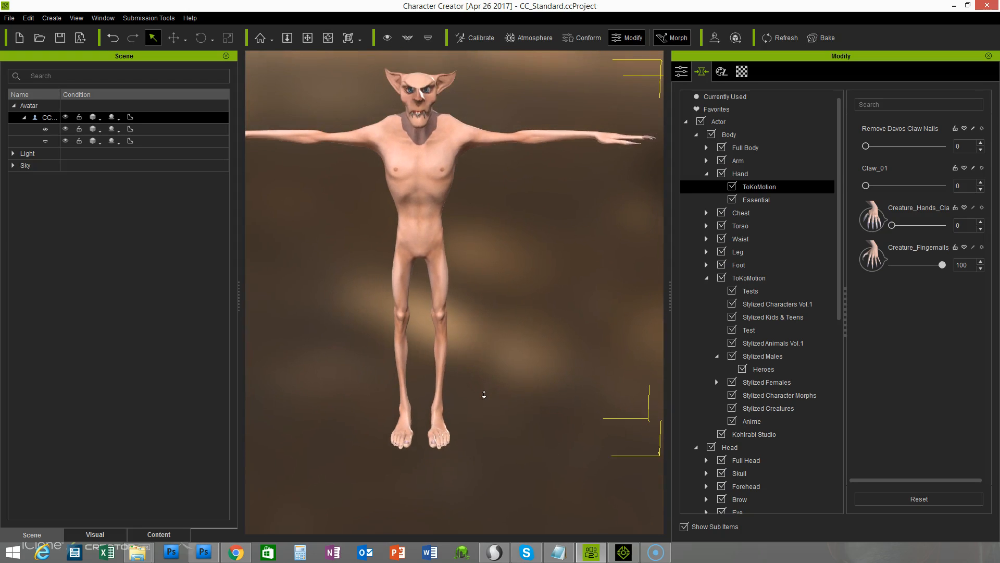
right_drag(545, 405, 496, 342)
middle_drag(496, 342, 544, 358)
scroll(544, 352, down, 2)
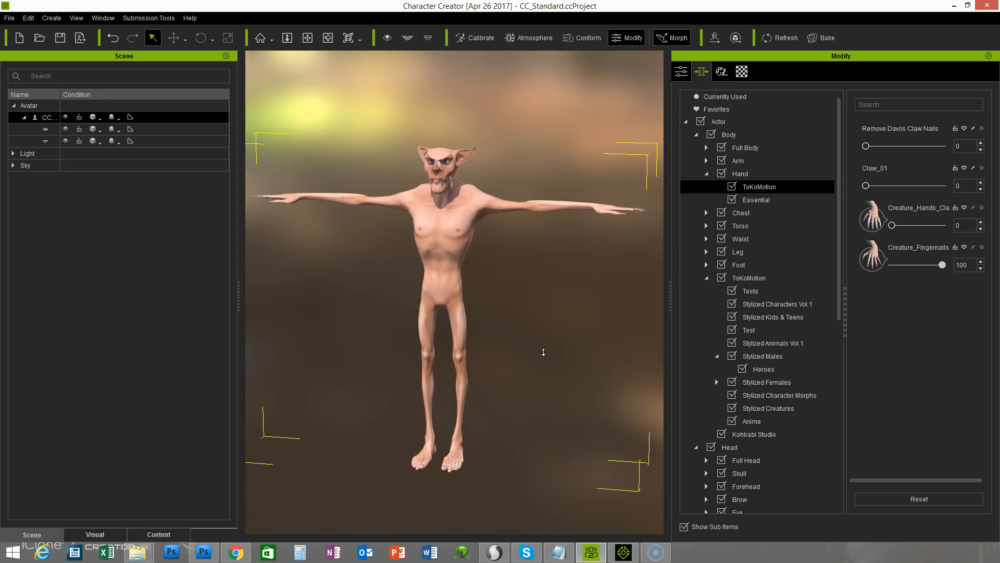
right_drag(370, 345, 415, 350)
mouse_move(544, 282)
middle_down()
mouse_move(547, 306)
mouse_move(541, 294)
middle_up()
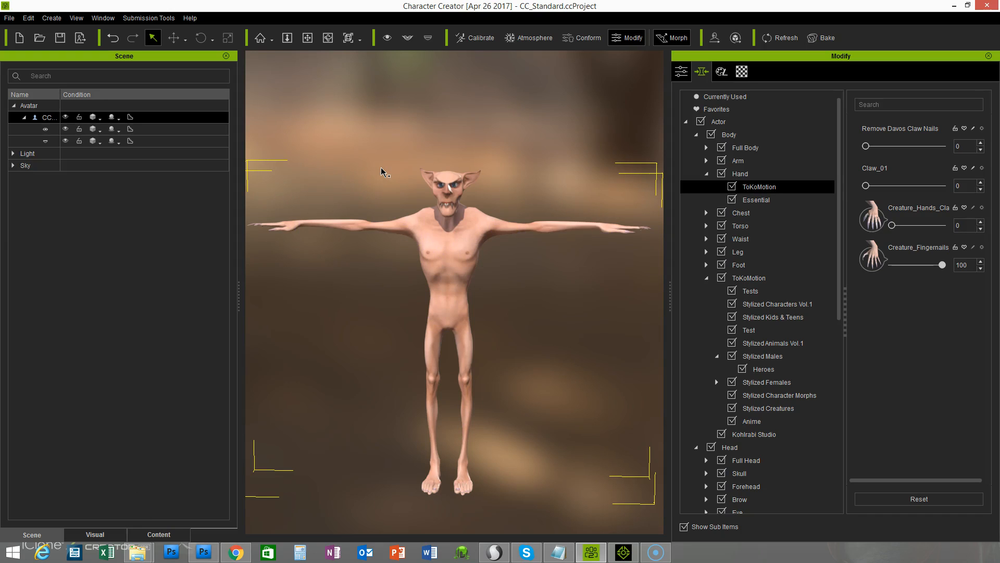
Apply the Base Male (PBR) skin template from the Normal skins to the character and check its face close up.
click(153, 532)
click(95, 99)
drag(216, 240, 216, 326)
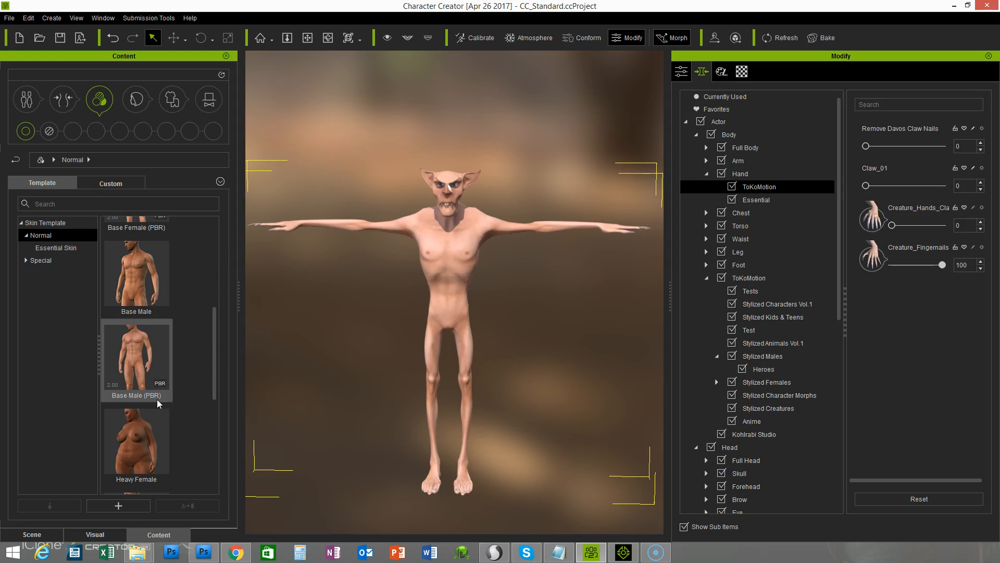
double_click(143, 360)
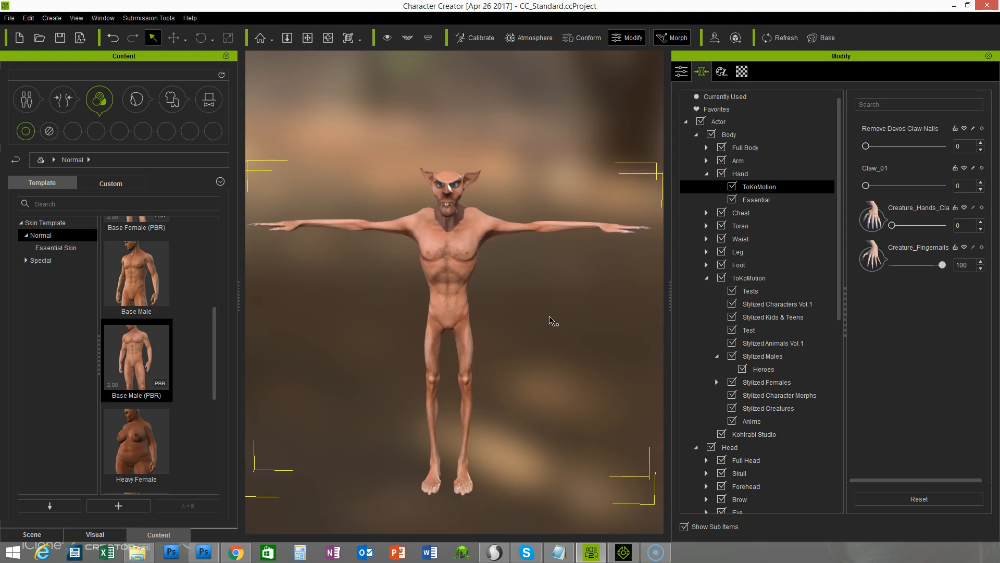
scroll(514, 357, up, 10)
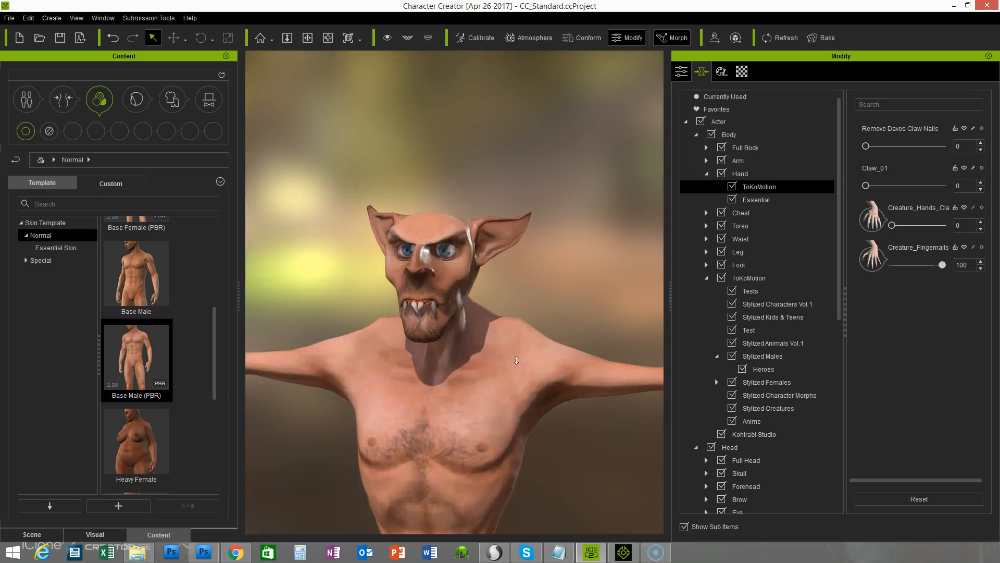
scroll(516, 361, up, 6)
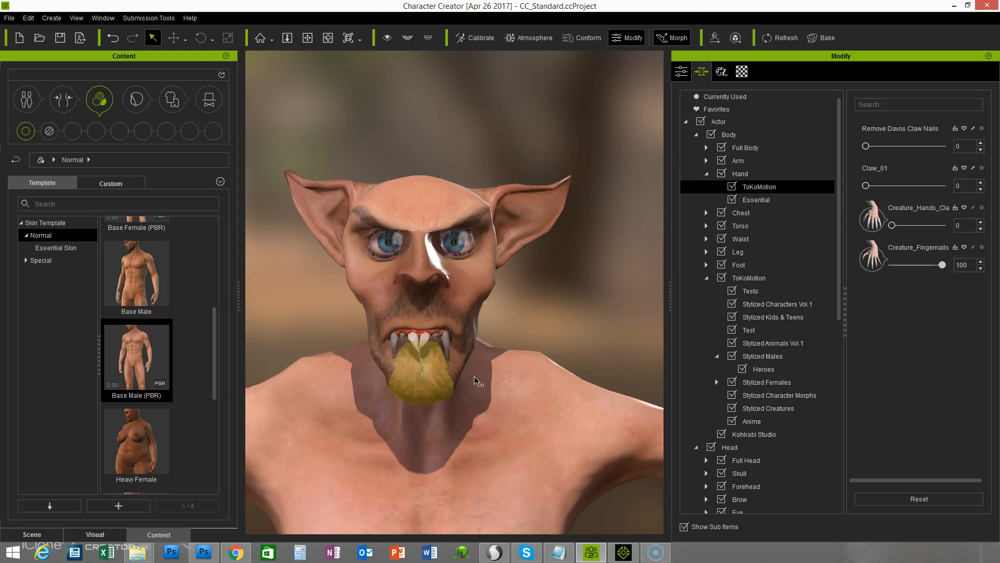
mouse_move(596, 332)
right_down()
mouse_move(501, 323)
mouse_move(586, 326)
right_up()
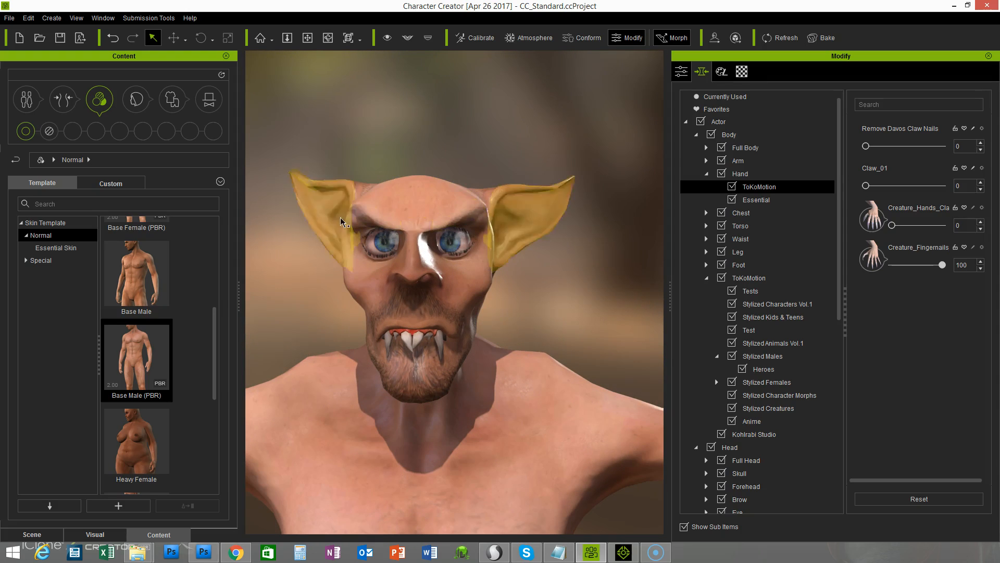
middle_drag(560, 297, 571, 288)
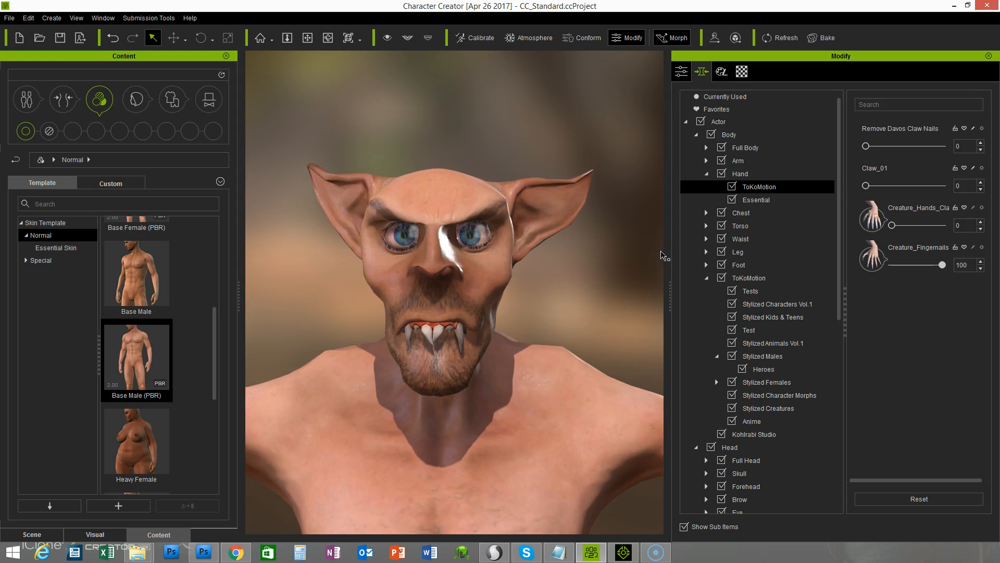
Activate the Appearance Editor for the actor and set the mustache type to None.
click(721, 72)
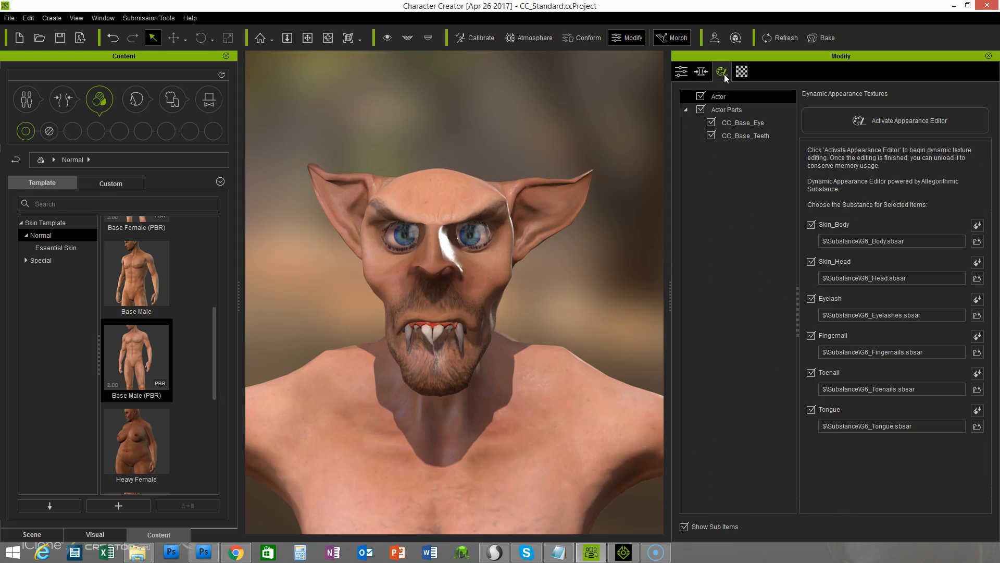
click(878, 121)
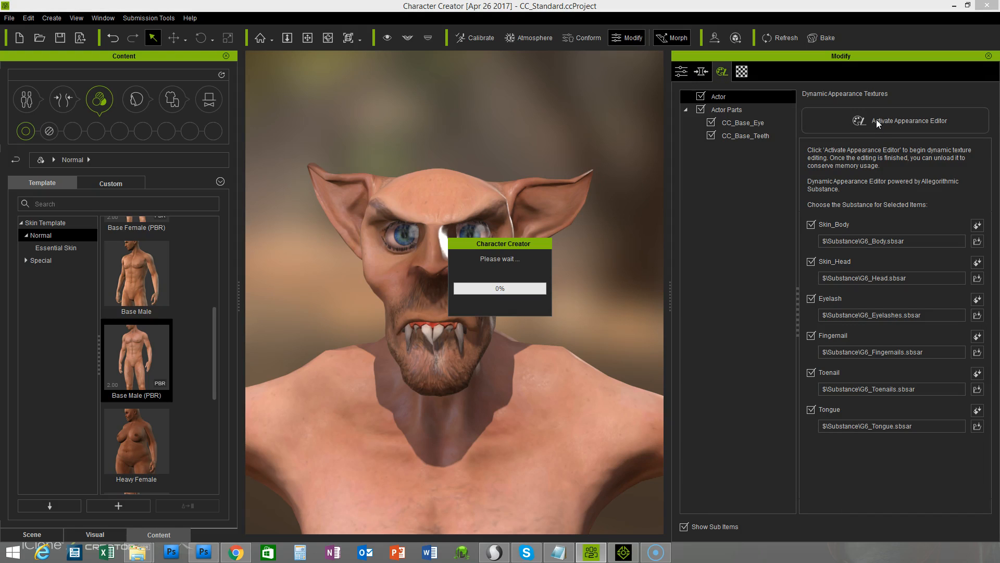
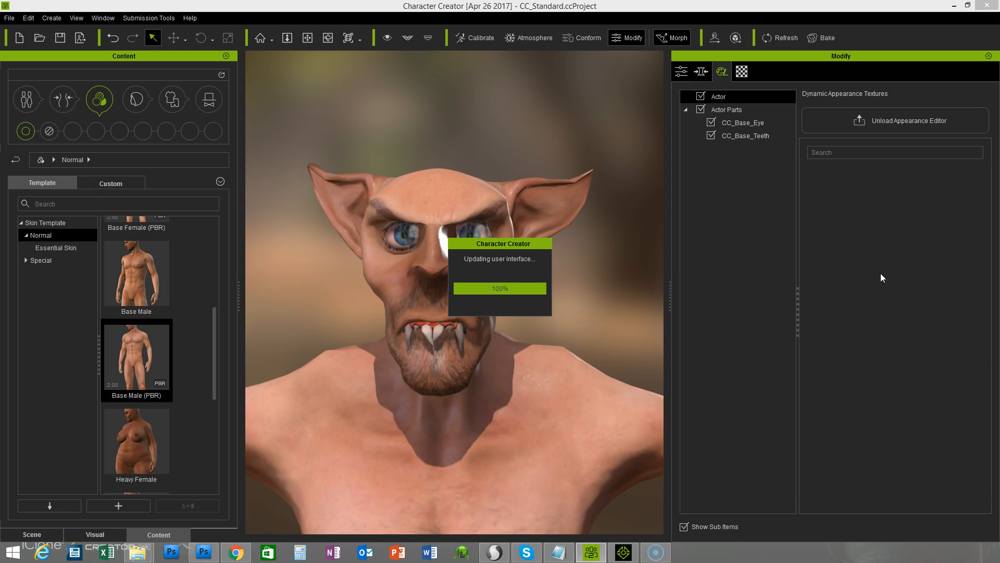
drag(986, 178, 983, 288)
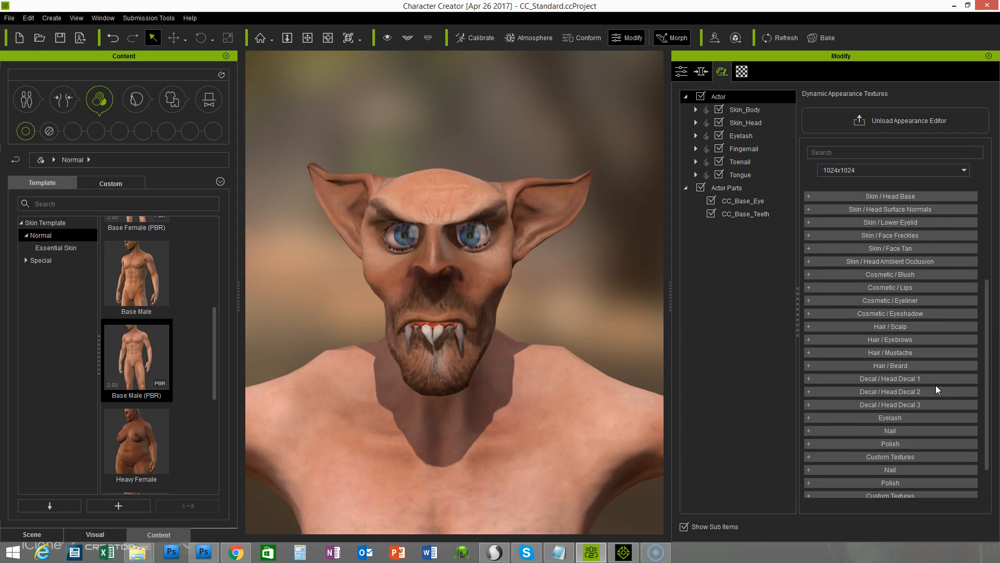
click(808, 352)
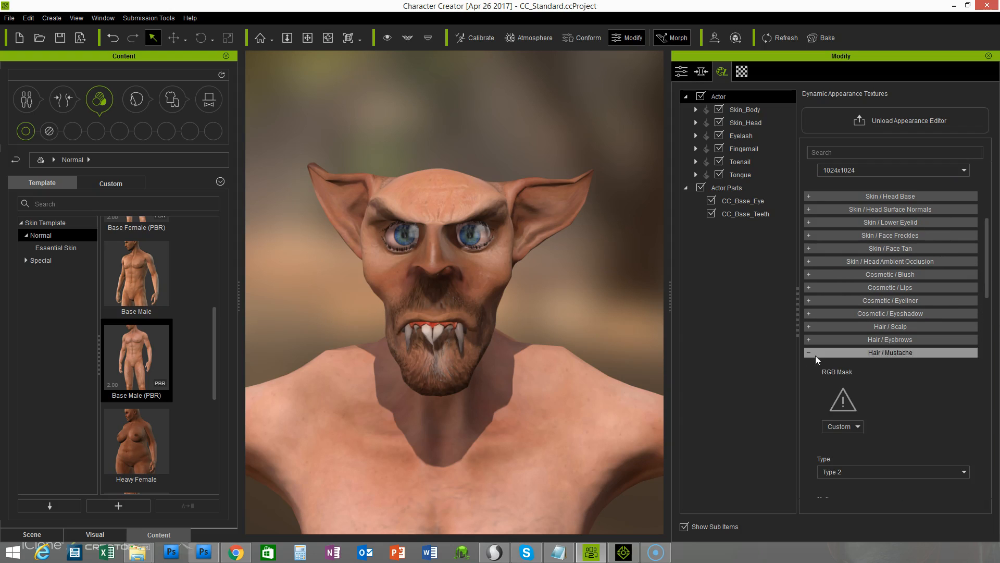
drag(987, 257, 988, 279)
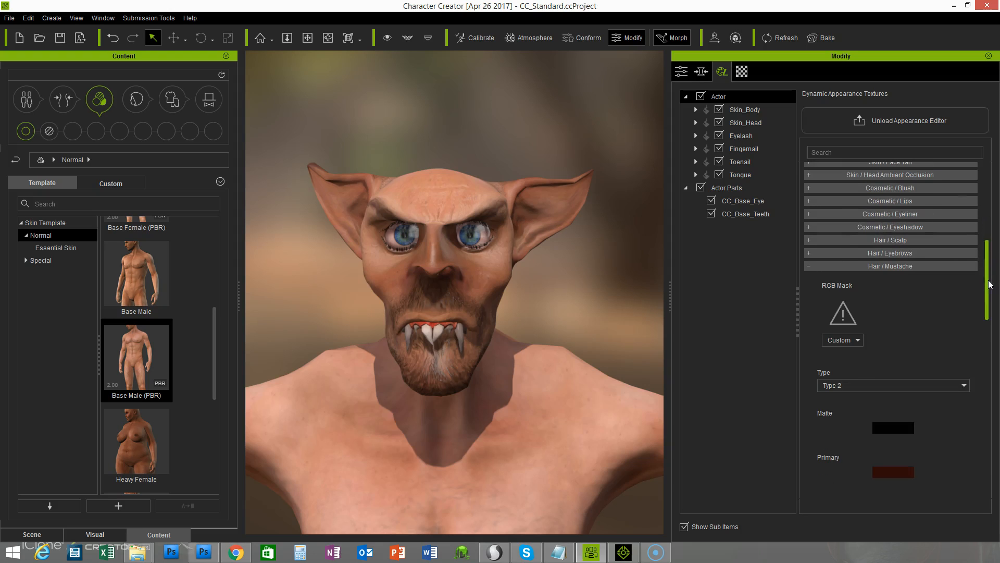
click(846, 388)
click(841, 396)
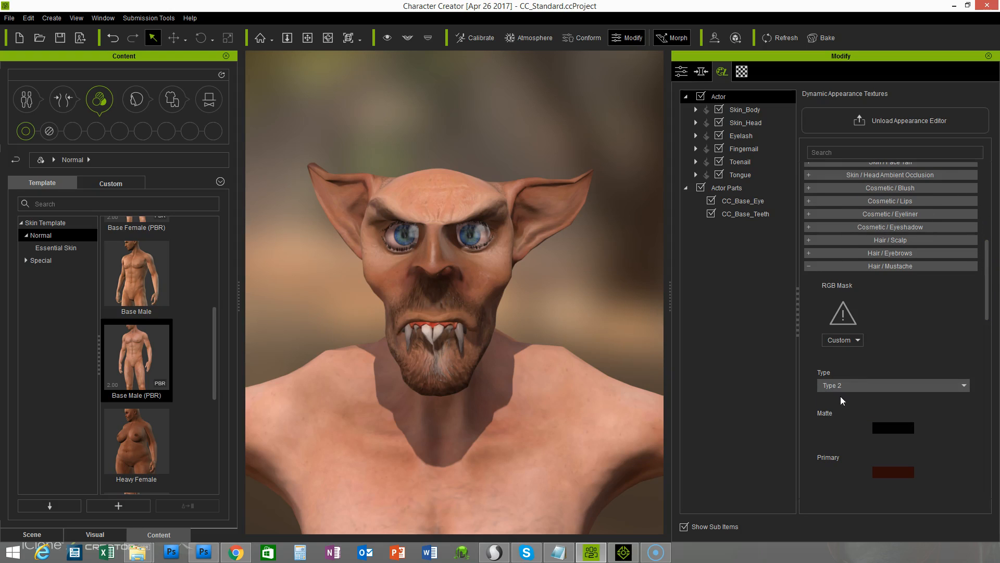
click(808, 266)
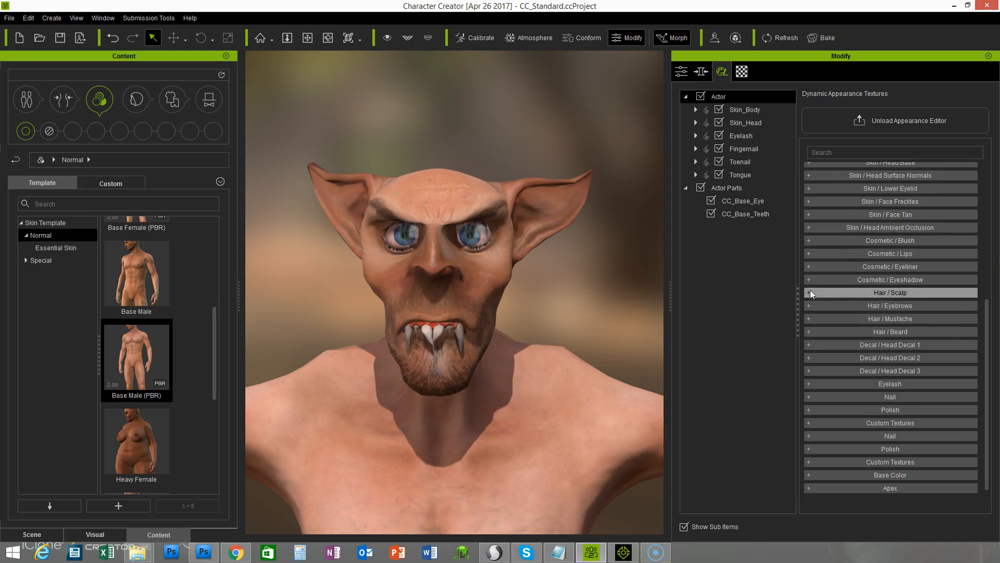
Remove the character's beard by setting the beard type to None.
click(810, 332)
drag(985, 264, 986, 303)
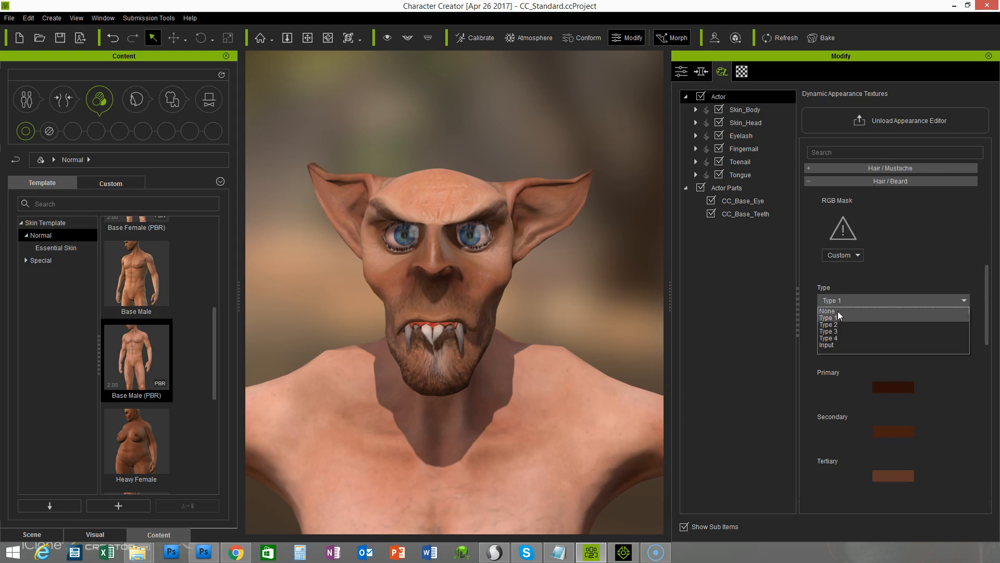
click(837, 311)
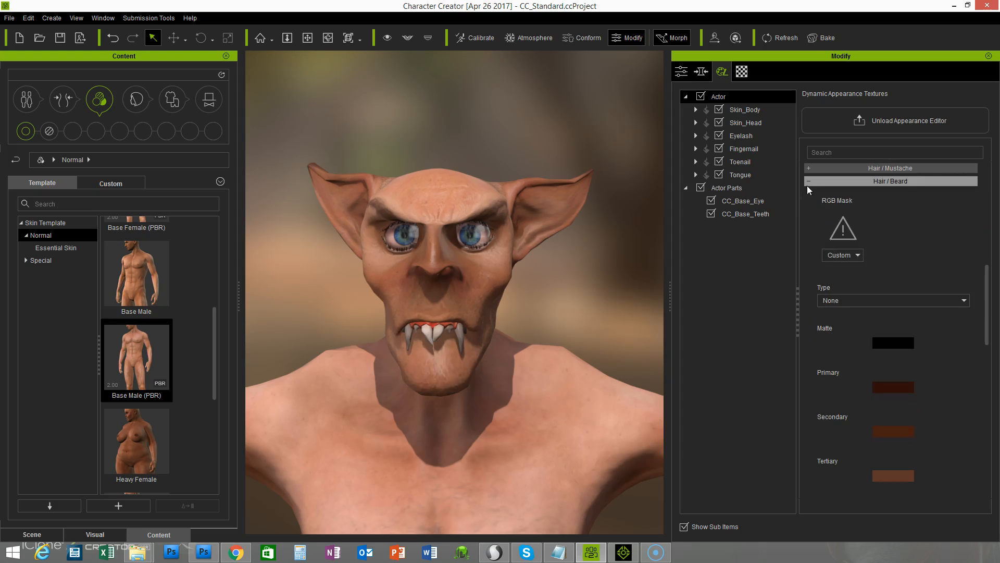
click(809, 182)
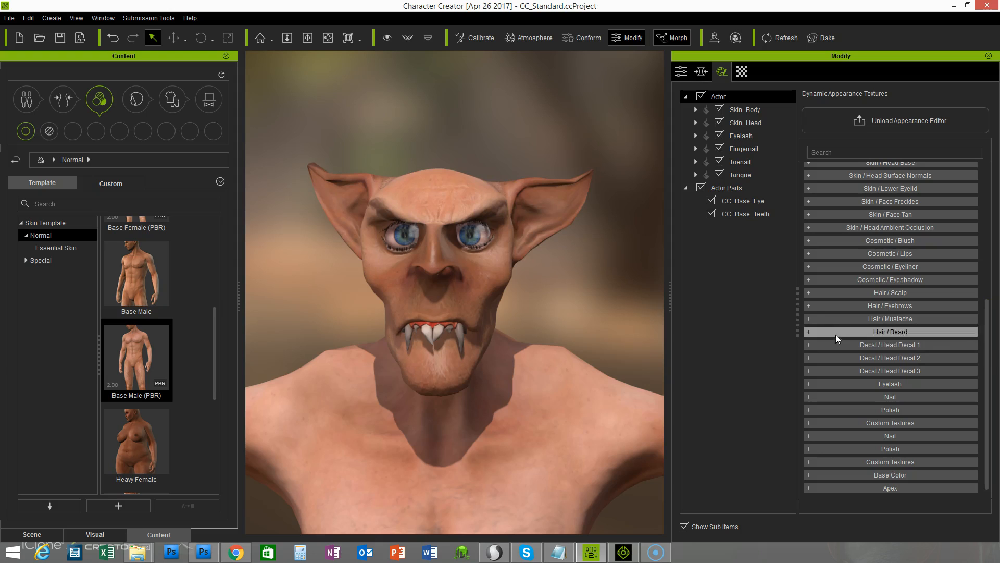
Set the eyebrow type to Old.
click(809, 306)
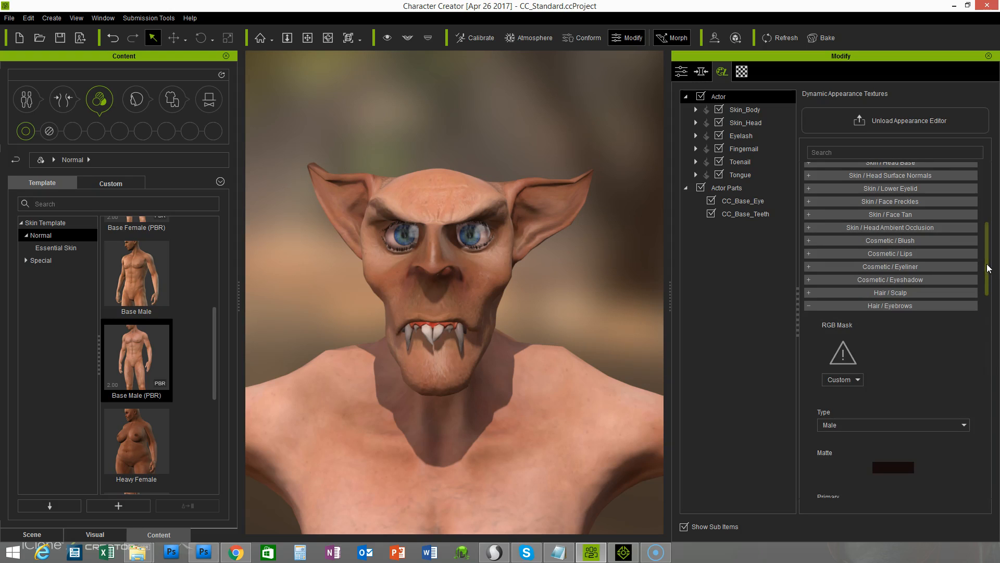
scroll(988, 302, down, 3)
click(845, 247)
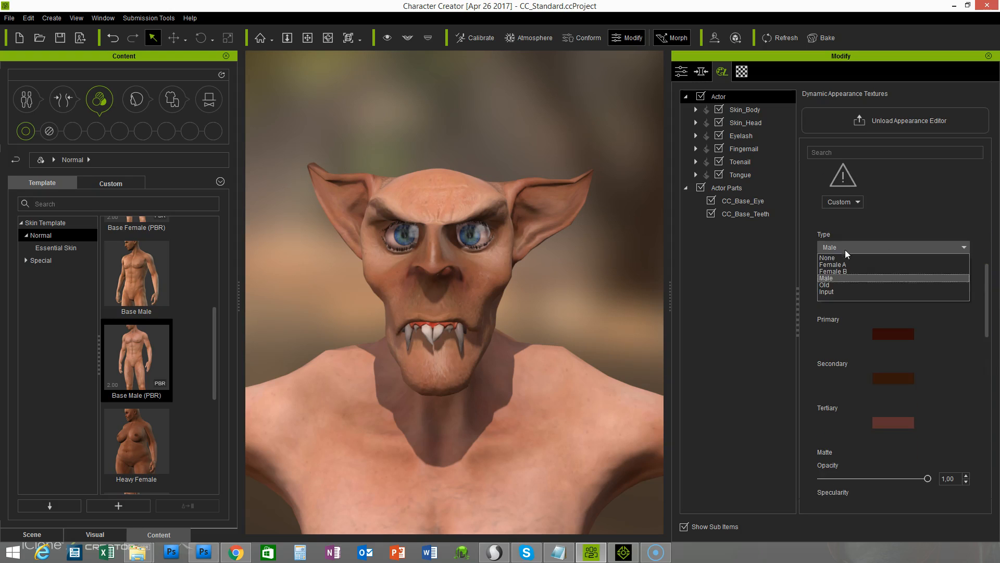
click(842, 285)
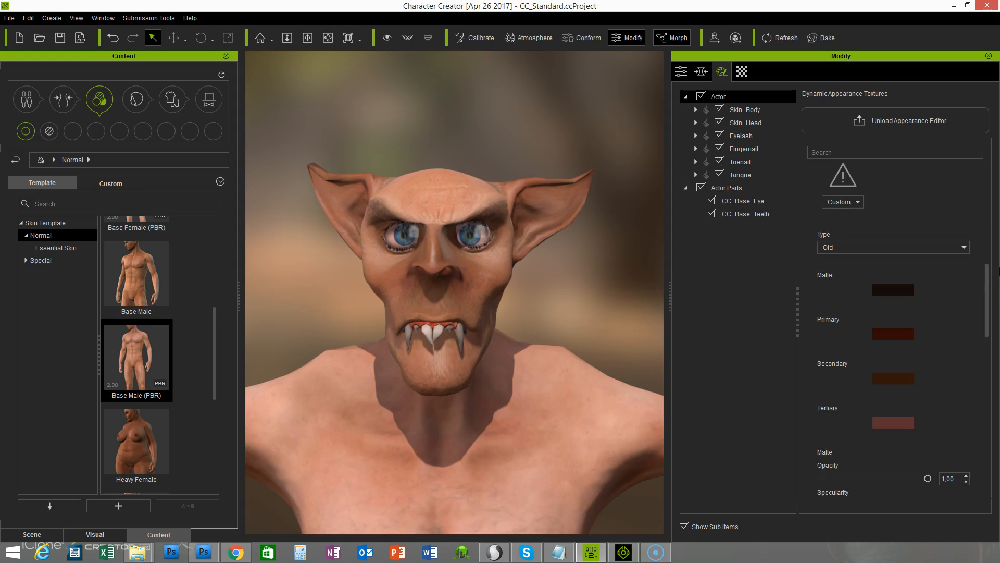
Adjust the eyebrows' transform with Translate Y at 0.55 and Rotation at 0.53.
drag(989, 290, 993, 422)
drag(878, 351, 881, 351)
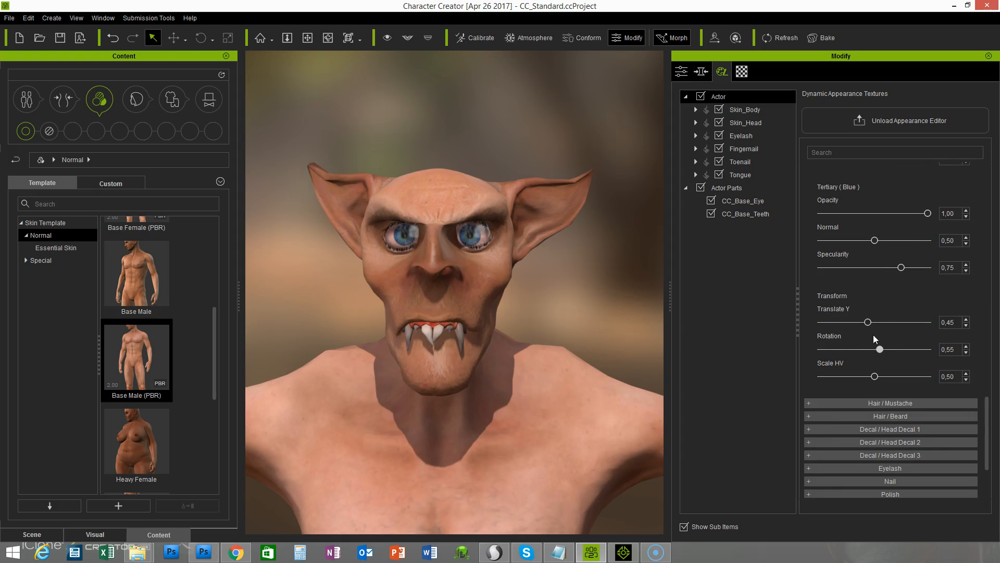
drag(876, 326, 880, 327)
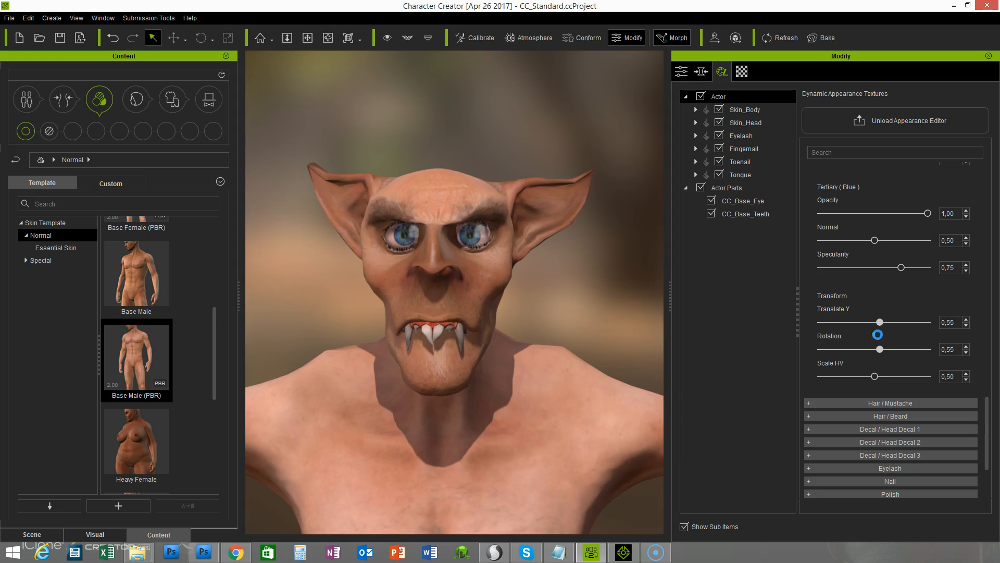
drag(880, 350, 880, 351)
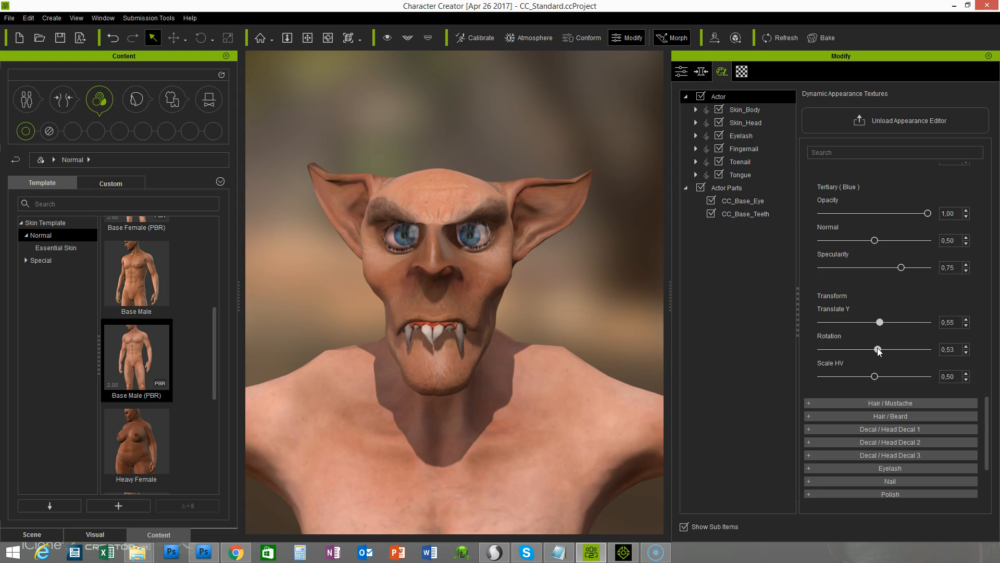
Change the eyebrows' Matte color to light grey #adadad.
drag(987, 423, 994, 299)
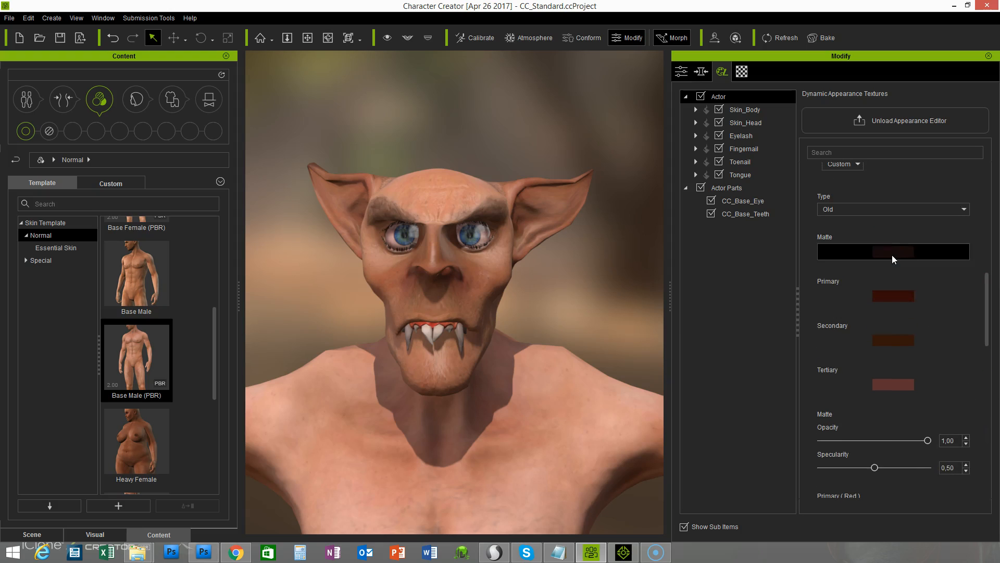
click(892, 253)
drag(507, 158, 684, 248)
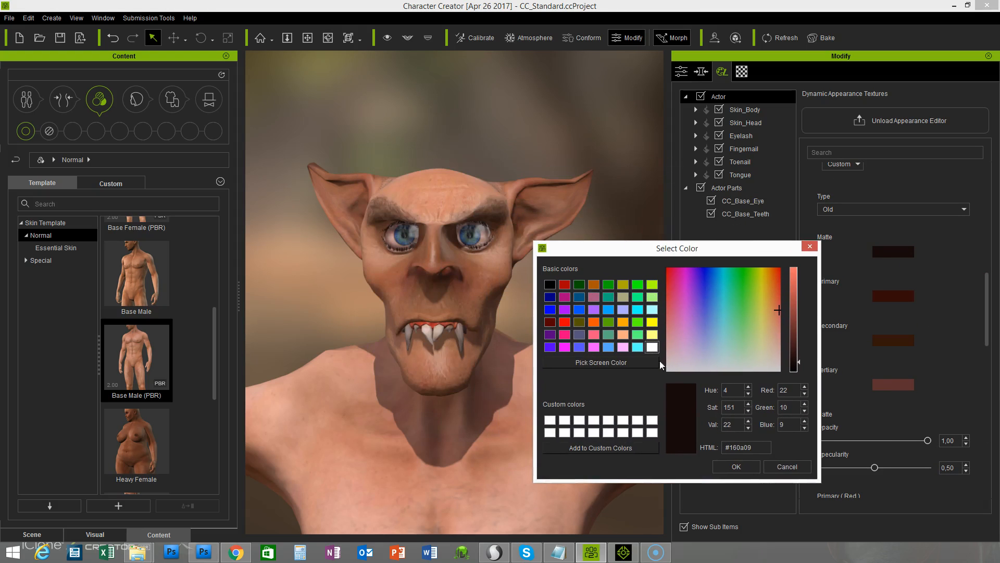
click(652, 347)
drag(801, 285, 799, 305)
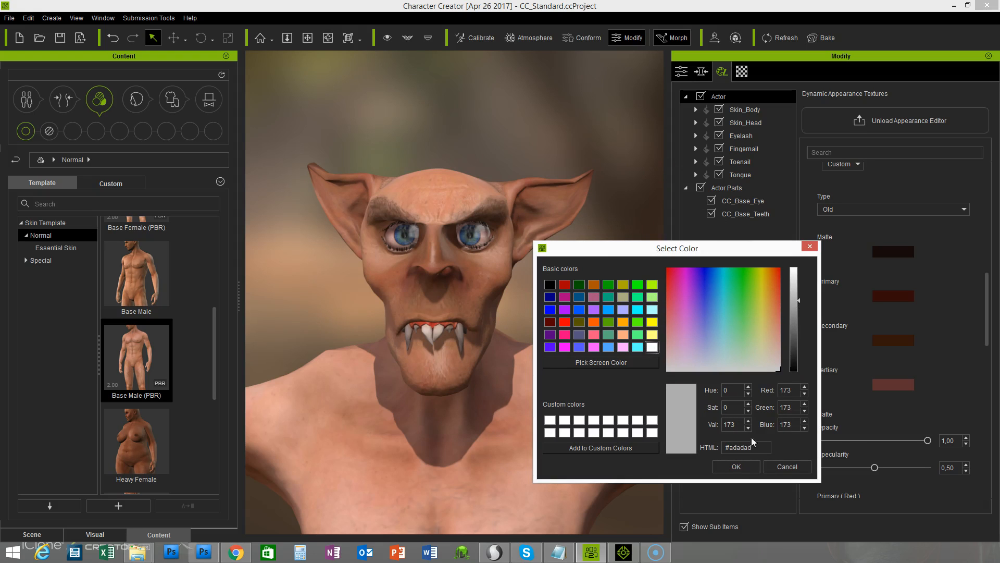
click(736, 466)
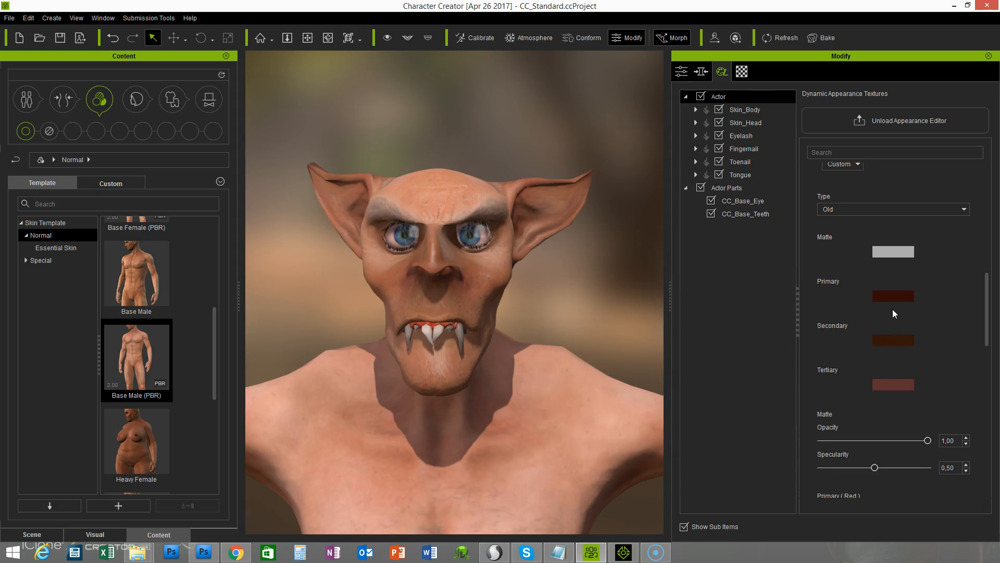
Change the eyebrows' Primary color to a neutral grey.
click(893, 296)
click(475, 257)
drag(621, 223, 616, 262)
click(556, 375)
Remove the hair from the back of the head by setting the scalp hair type to None.
drag(652, 319, 364, 297)
right_drag(364, 297, 403, 308)
right_drag(591, 277, 473, 305)
drag(986, 307, 987, 245)
click(805, 360)
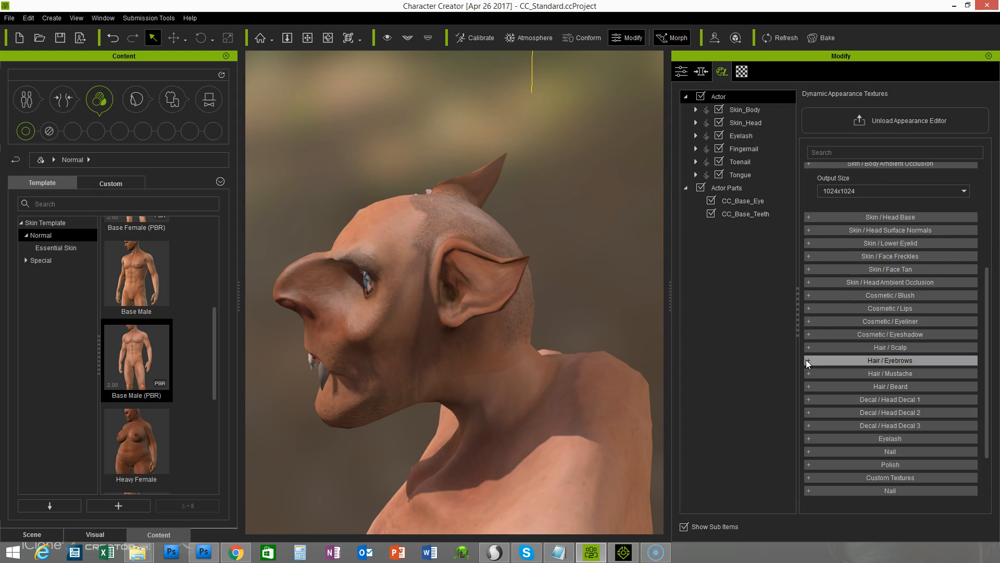
click(811, 348)
click(871, 467)
click(844, 478)
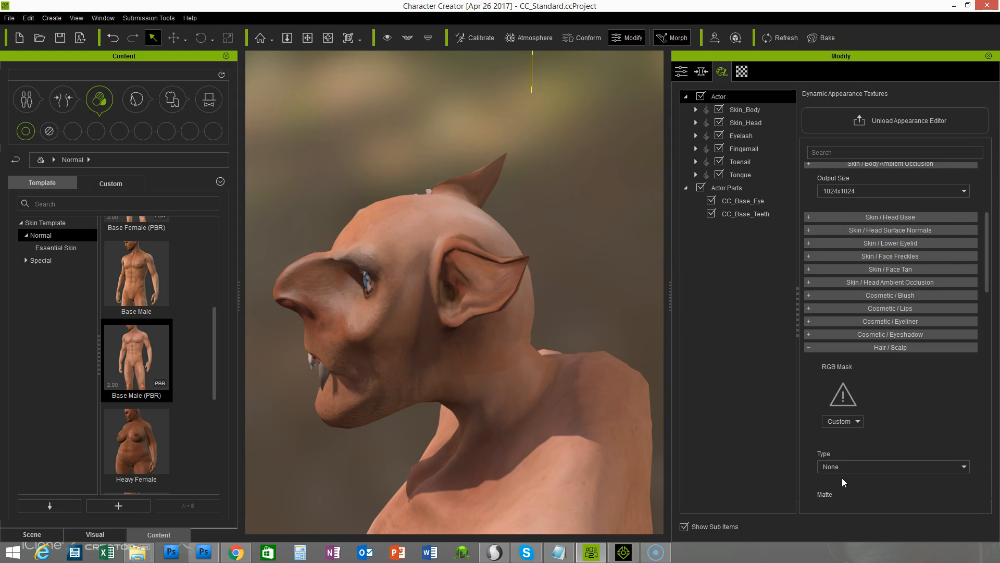
right_drag(525, 418, 585, 265)
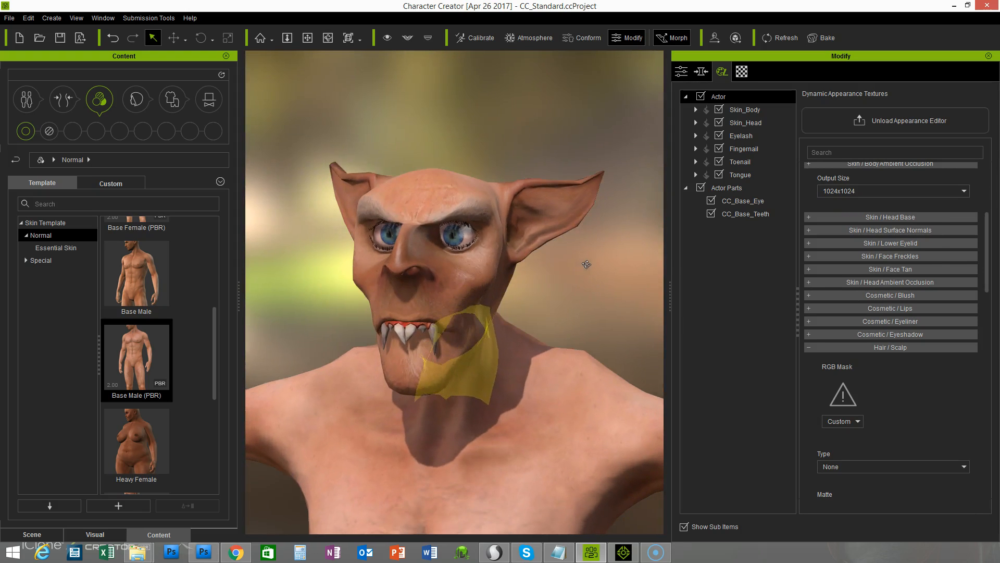
click(807, 347)
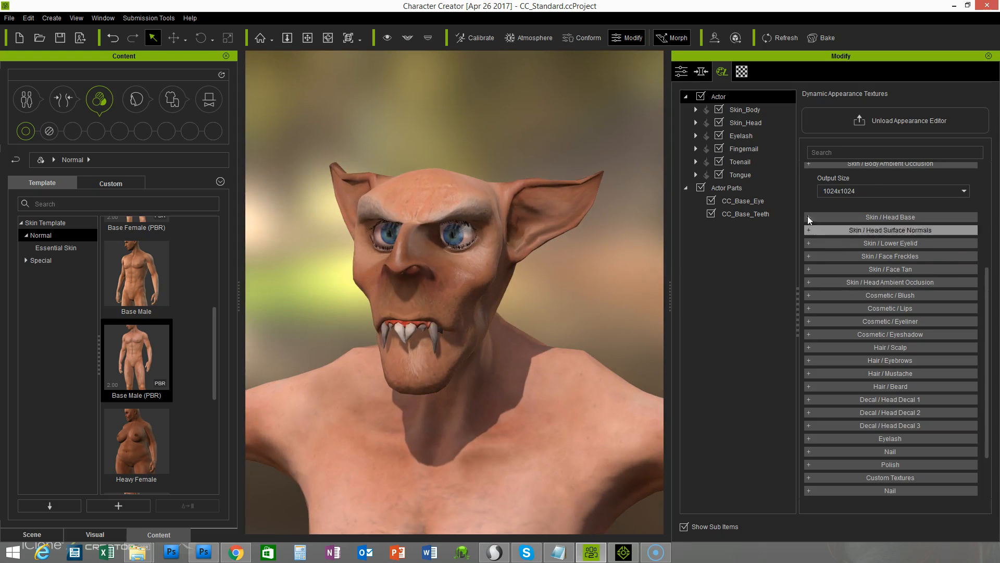
Set the Diffuse HSL Saturation of the head's base skin to 0.30 and check the head and upper body.
click(808, 217)
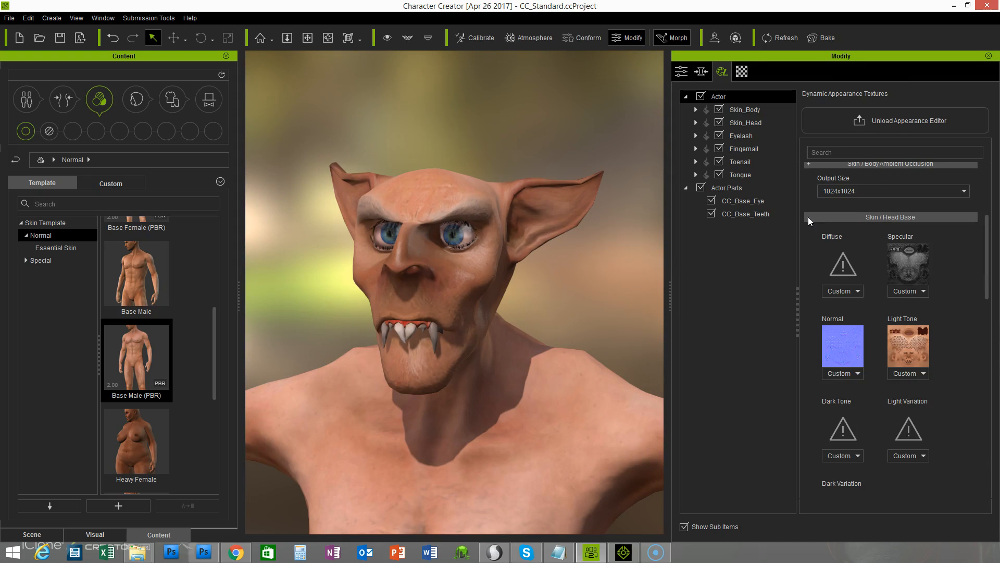
drag(988, 237, 987, 334)
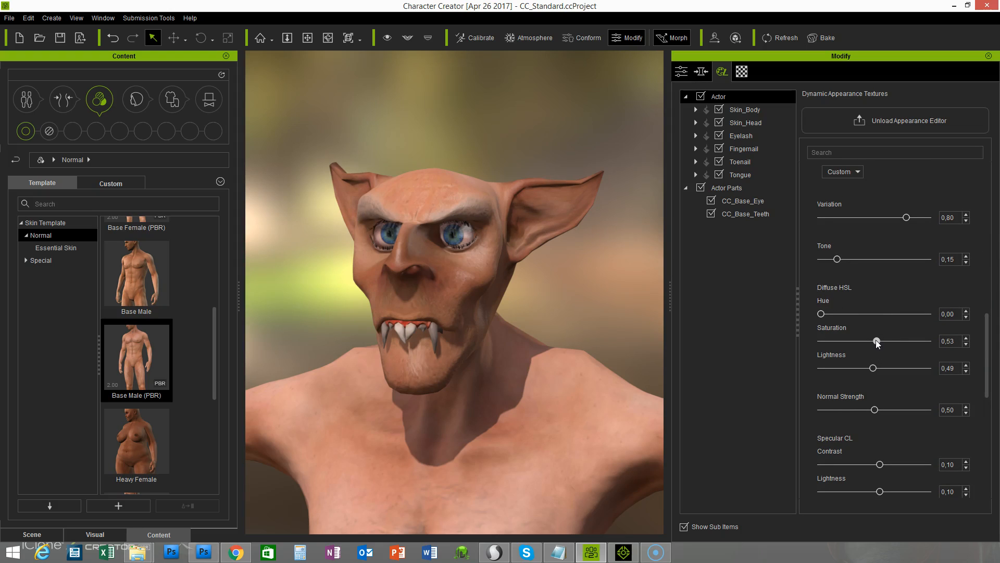
drag(868, 339, 858, 337)
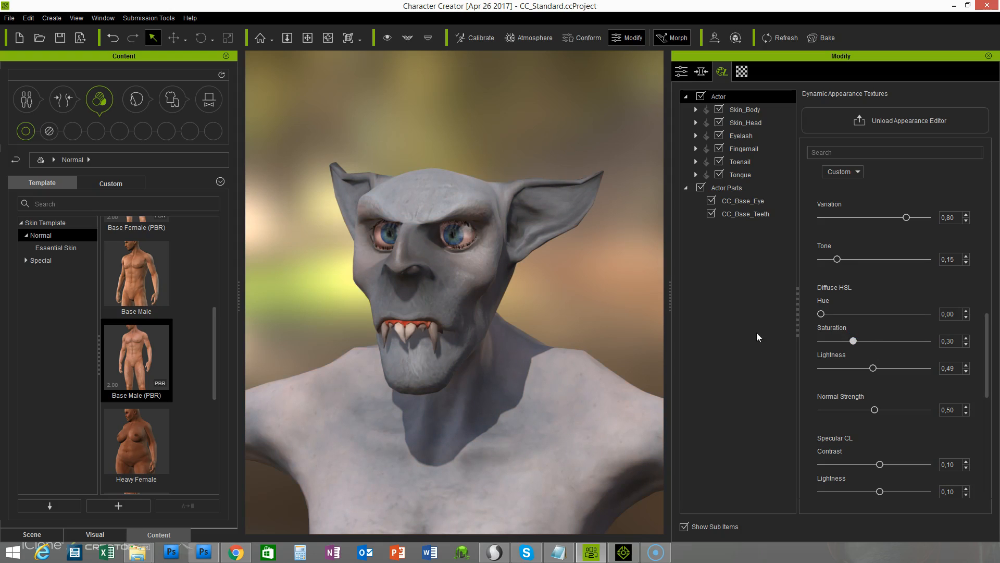
middle_drag(580, 293, 582, 218)
scroll(582, 222, down, 3)
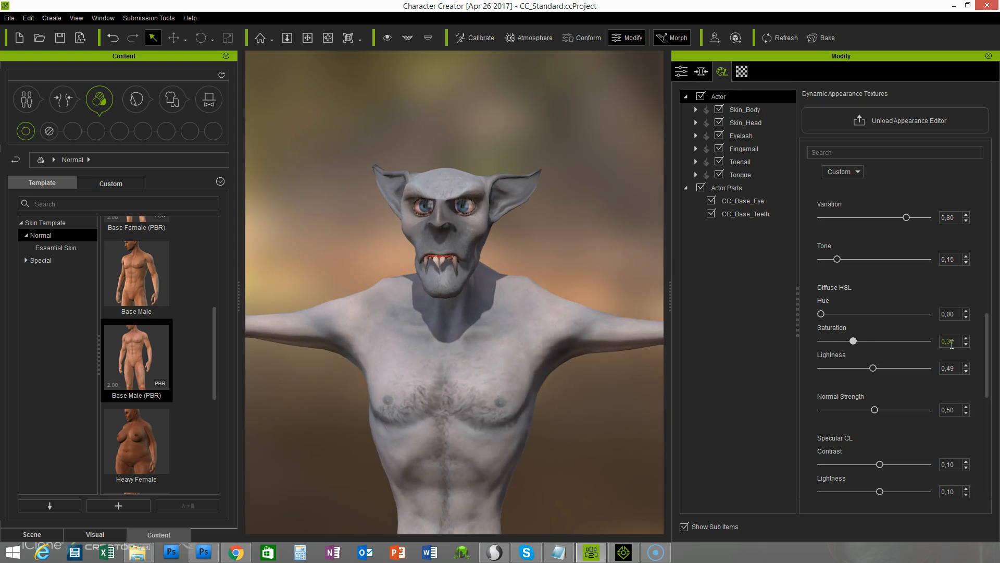
Examine the skin of the vampire's head and upper body from several angles and distances.
right_drag(584, 250, 624, 255)
middle_drag(622, 397, 620, 381)
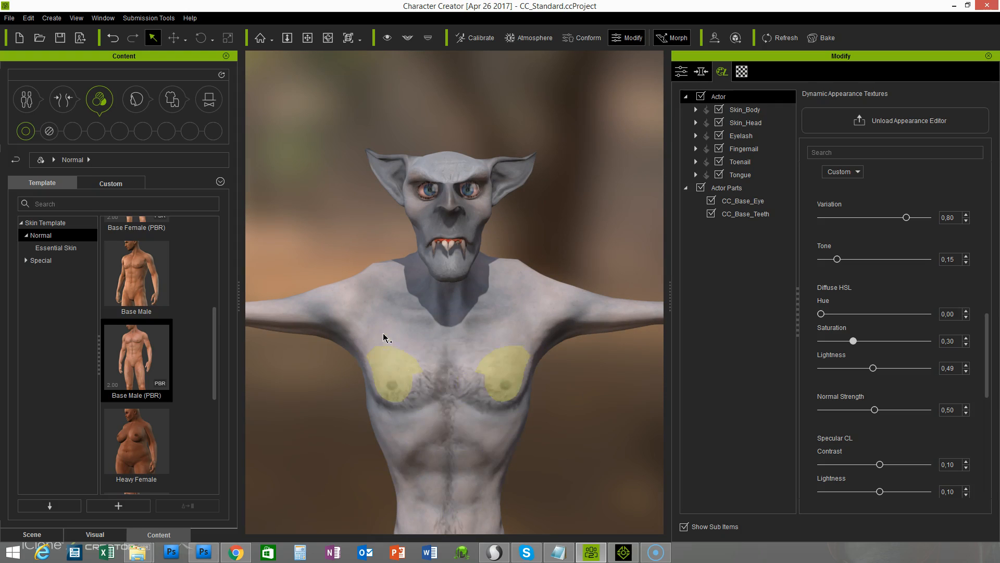
scroll(541, 446, down, 5)
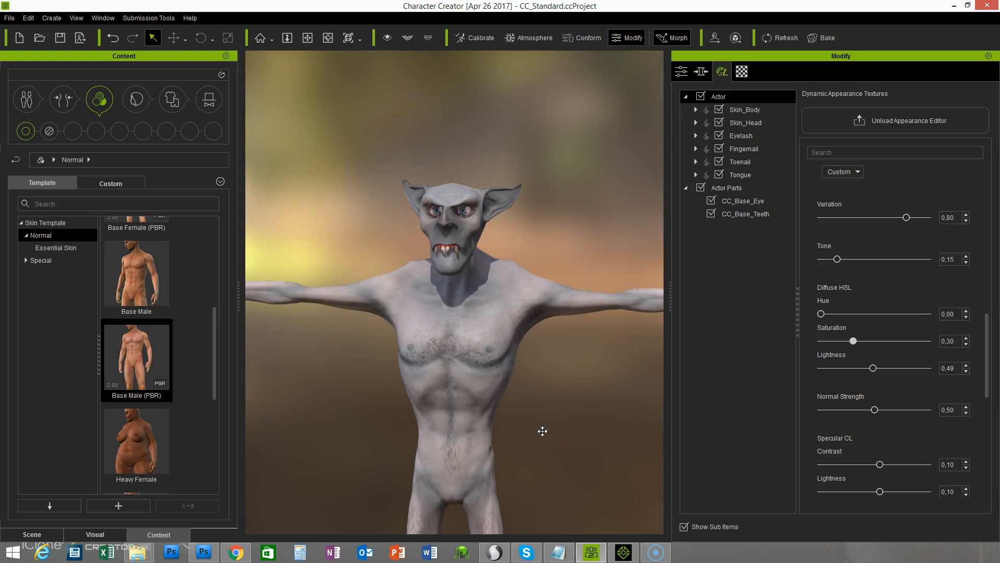
right_drag(554, 415, 568, 439)
scroll(607, 365, up, 4)
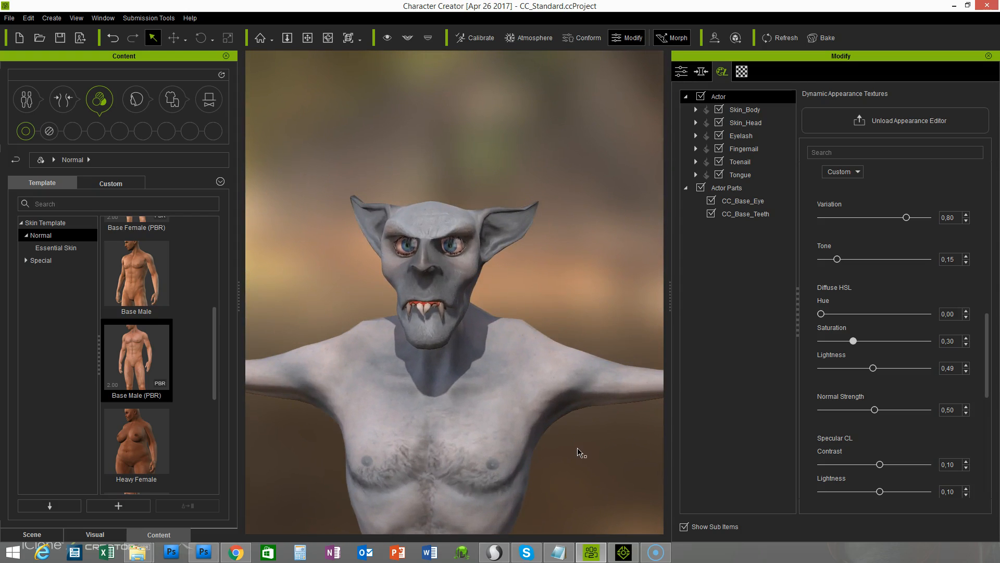
scroll(546, 348, up, 3)
drag(988, 367, 983, 256)
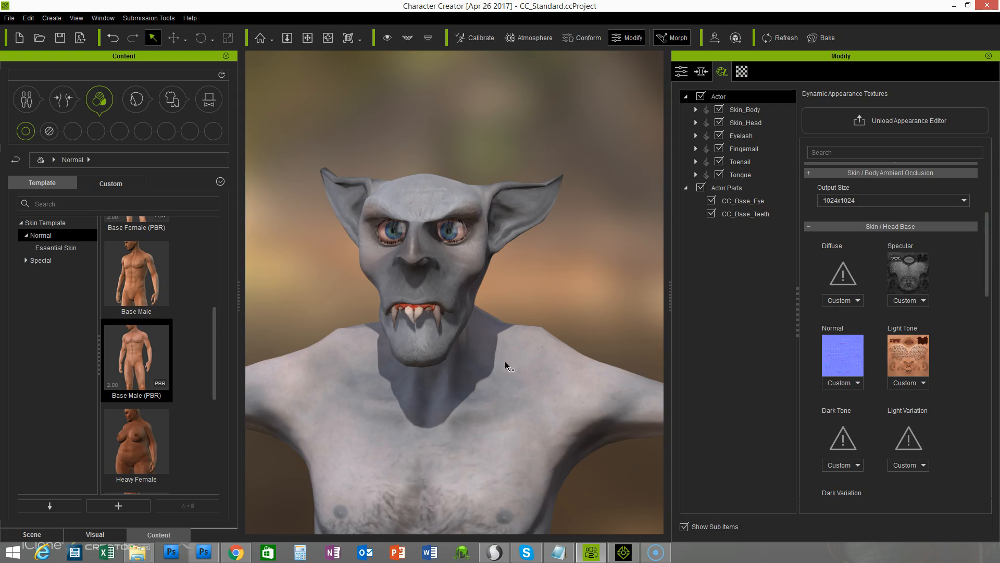
scroll(587, 477, down, 3)
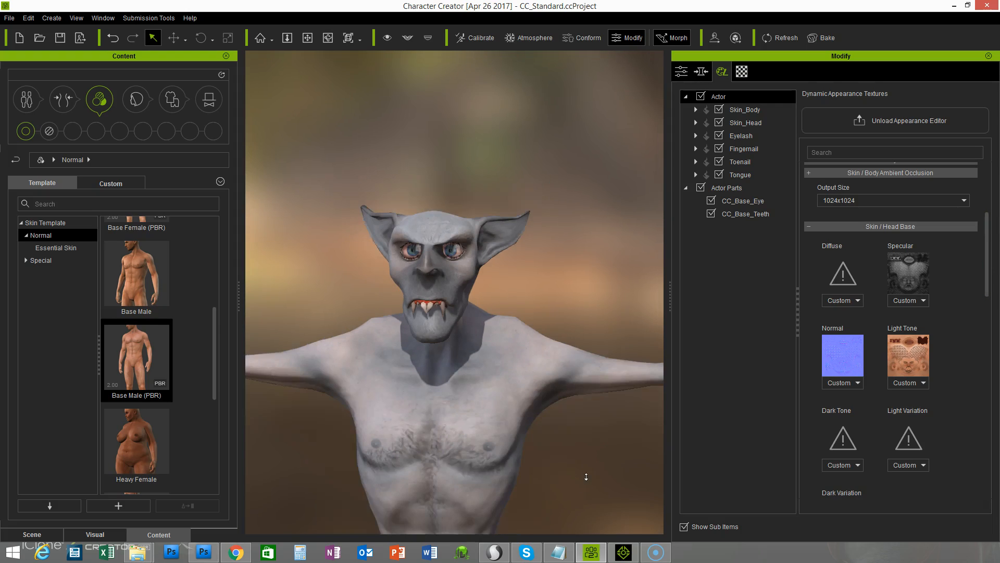
right_drag(577, 476, 354, 459)
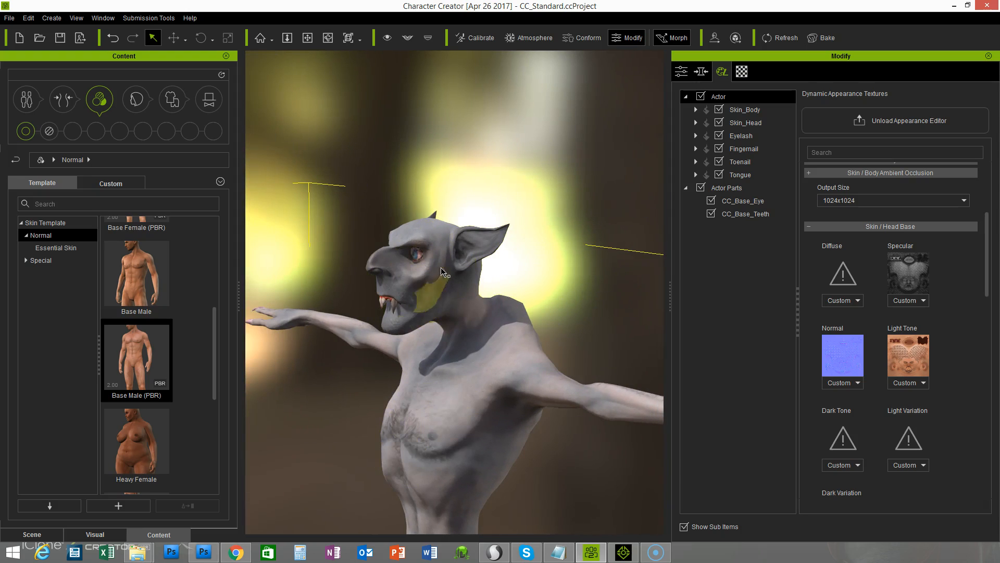
right_drag(336, 387, 551, 451)
middle_drag(551, 451, 534, 355)
right_drag(537, 357, 564, 357)
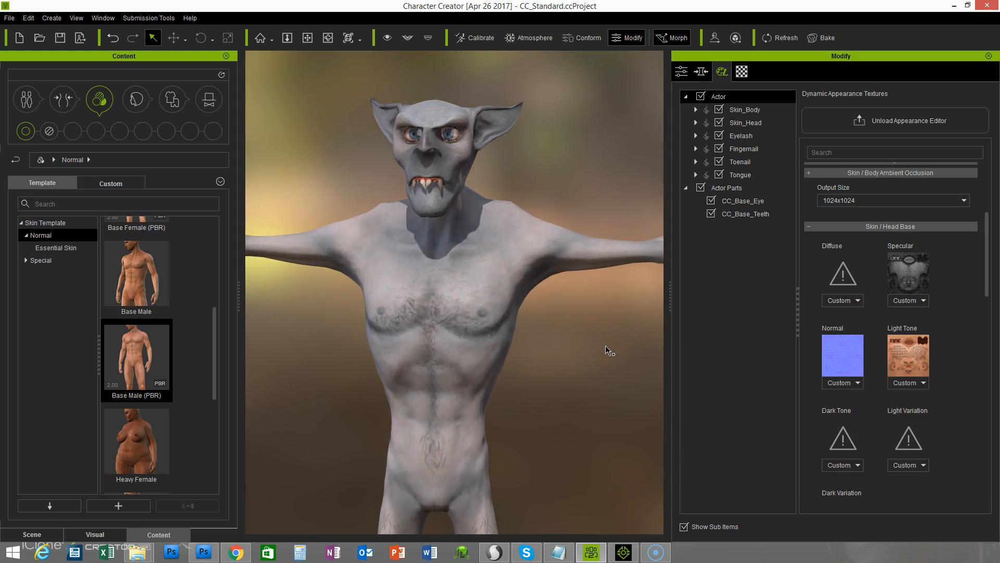
middle_drag(588, 354, 575, 451)
scroll(575, 450, up, 5)
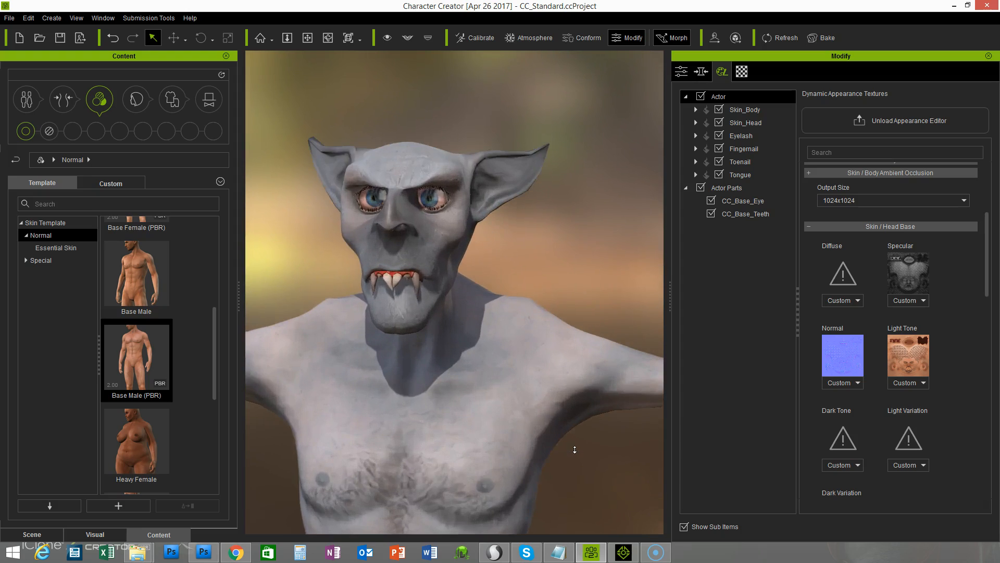
scroll(575, 449, up, 3)
middle_drag(590, 220, 605, 290)
scroll(605, 290, down, 3)
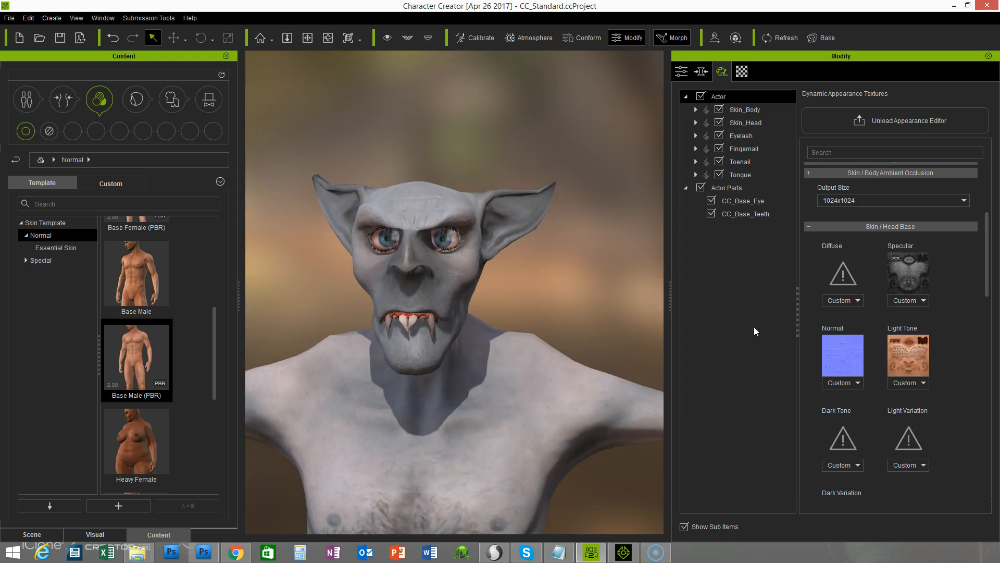
In the head's surface normals, set the forehead's Age and Strength to 1.00.
scroll(989, 246, up, 1)
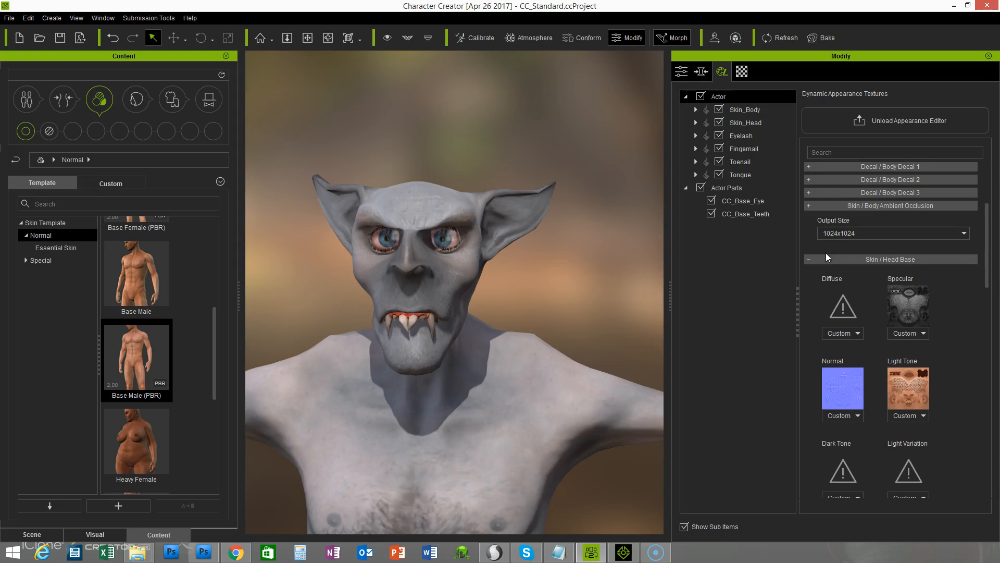
click(808, 259)
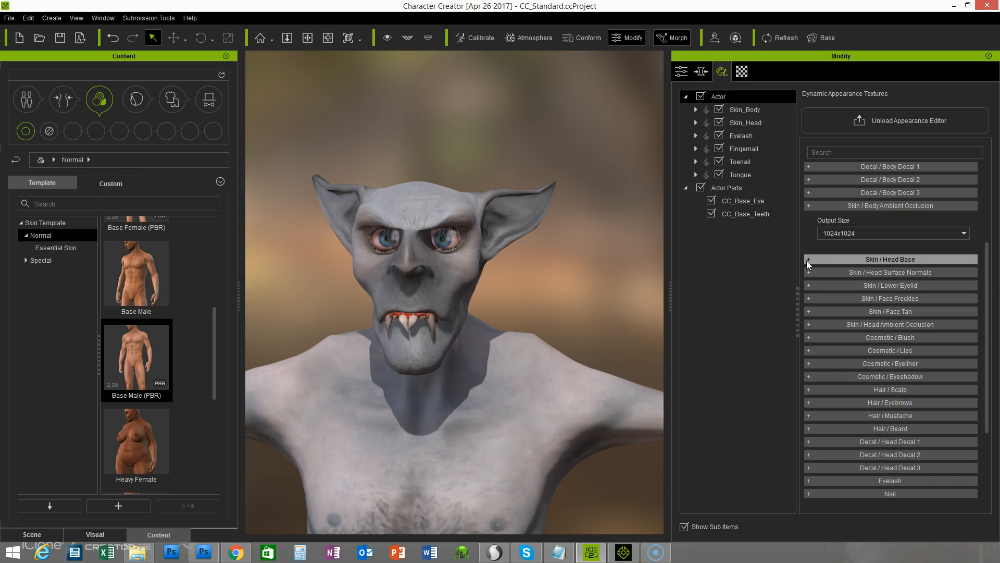
click(808, 273)
drag(988, 224, 990, 279)
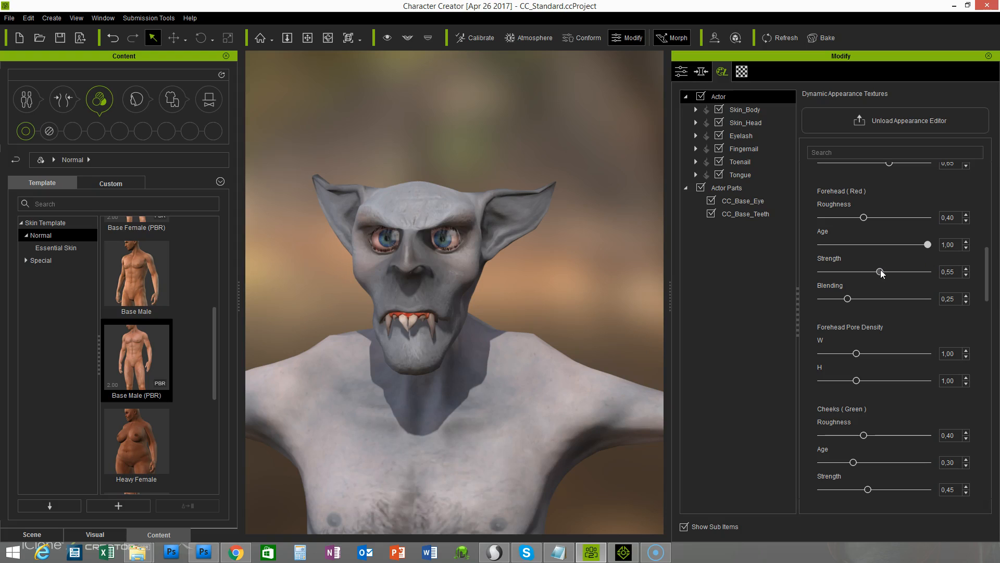
drag(881, 269, 894, 271)
Set the cheeks' Age to 1.00 and raise the cheeks' Strength and the nose's Age to their maximum.
scroll(854, 304, down, 5)
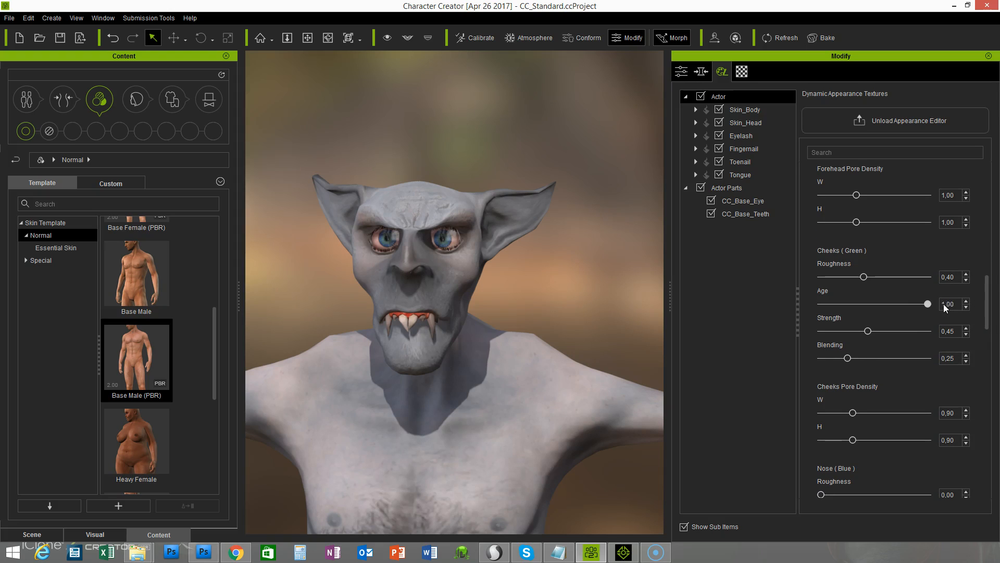
drag(868, 331, 949, 331)
scroll(988, 312, down, 10)
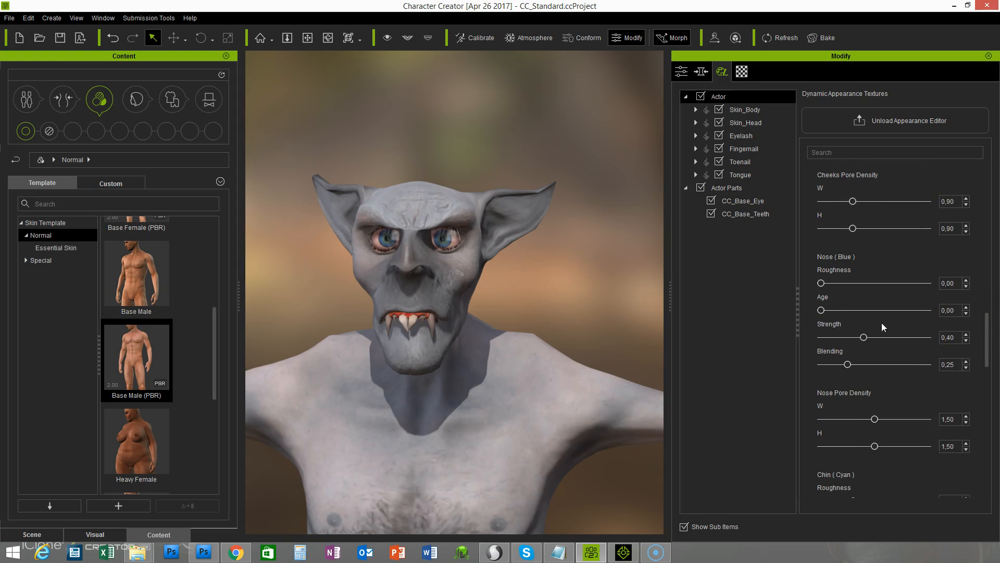
drag(827, 311, 930, 314)
Raise the chin's Age and Strength to about their maximum, and set the Other area's Age and Strength to 1.00.
drag(986, 330, 986, 374)
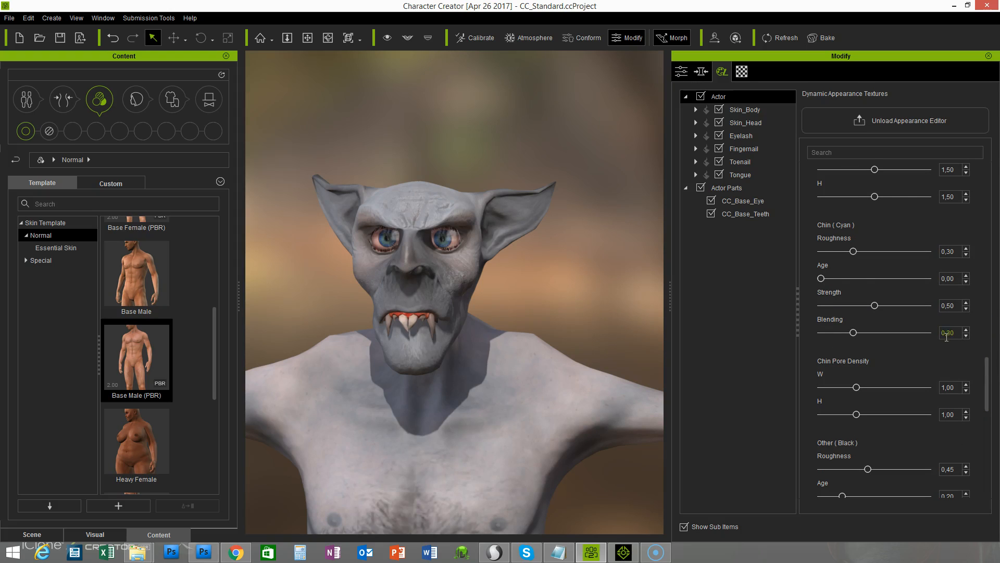
drag(822, 278, 968, 289)
drag(878, 306, 925, 312)
drag(986, 367, 987, 396)
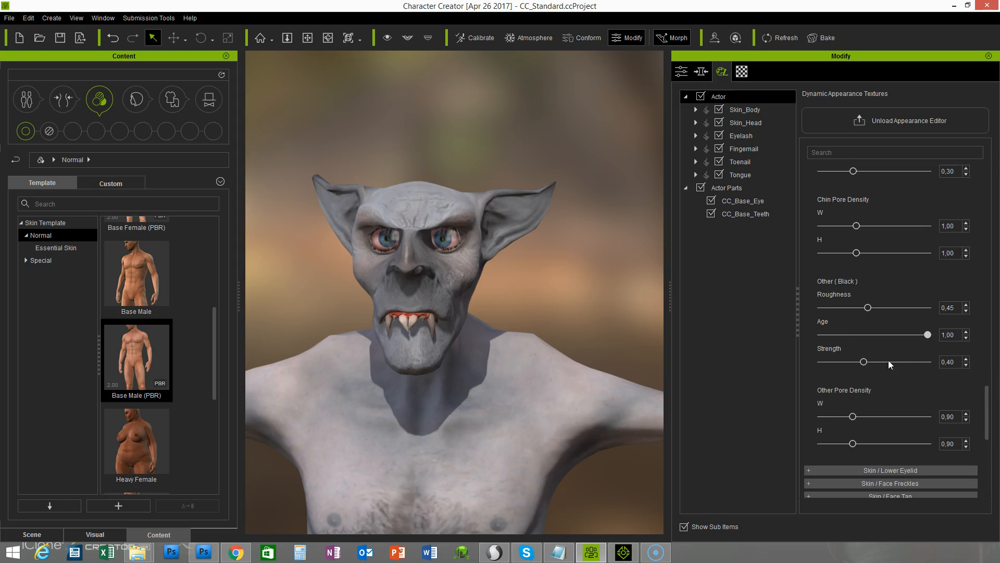
click(928, 363)
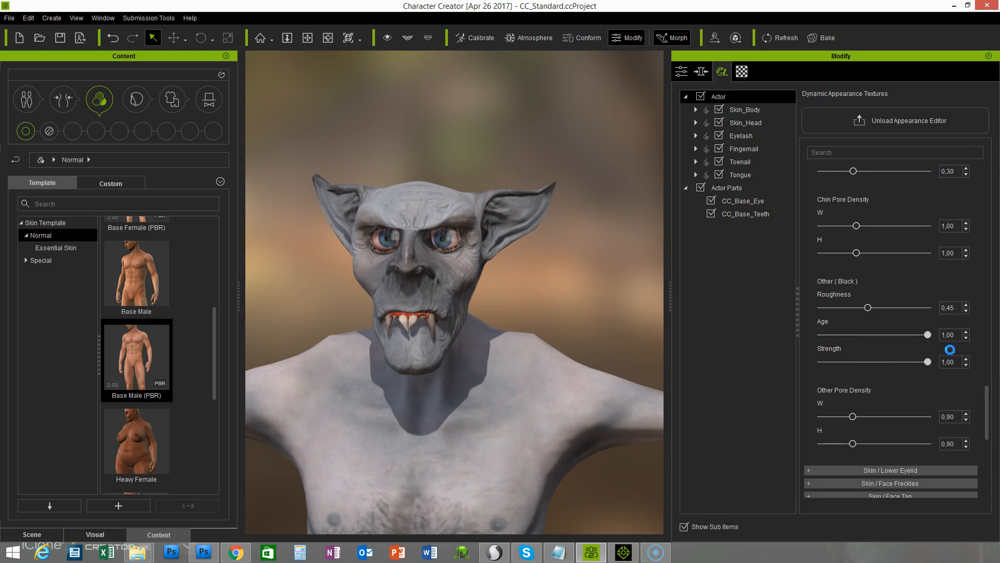
Inspect the wrinkles on the face, head and ears from several angles and collapse the head's surface normals settings.
right_drag(465, 292, 599, 258)
right_drag(346, 283, 307, 337)
middle_drag(552, 317, 570, 289)
right_drag(570, 289, 529, 324)
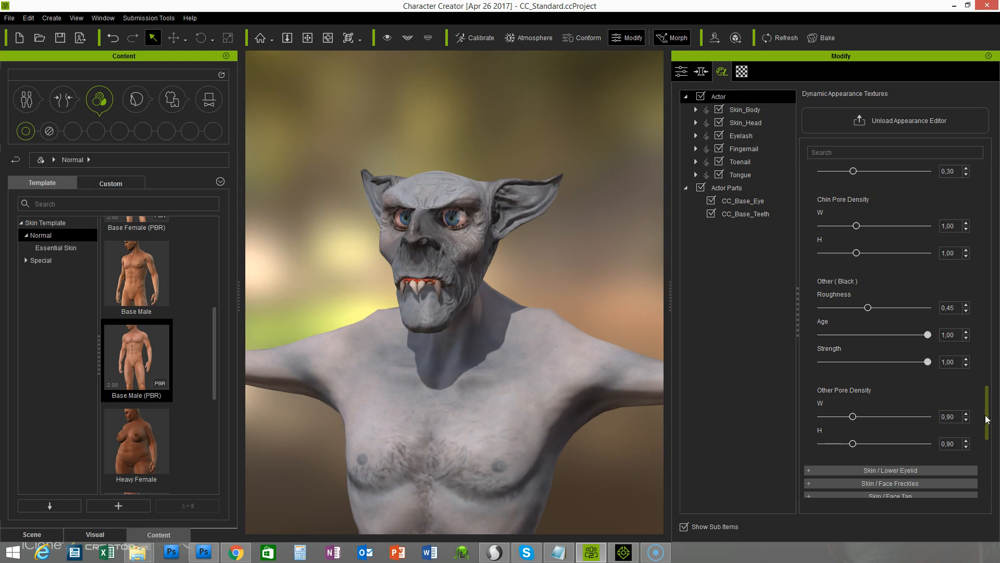
drag(997, 419, 997, 235)
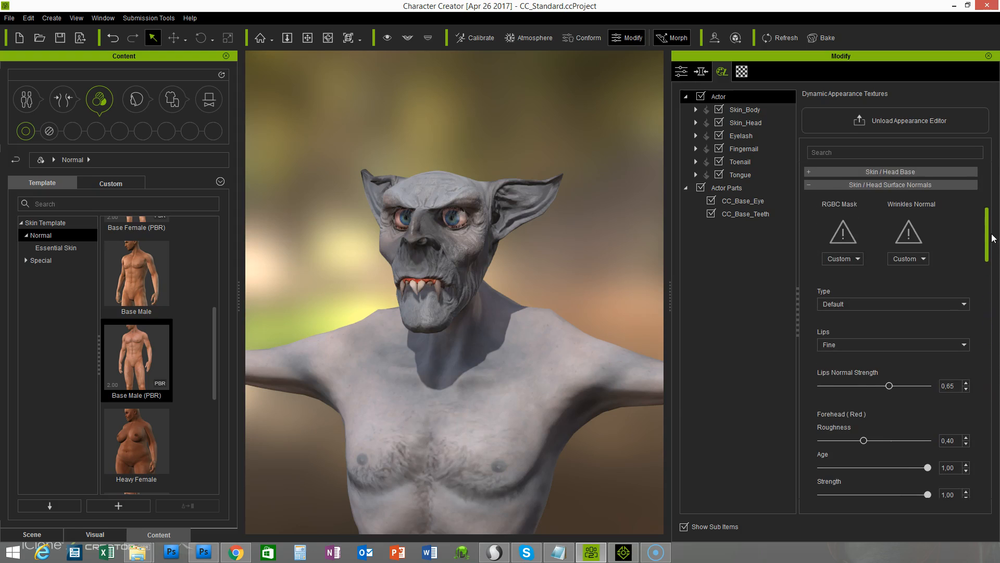
click(809, 185)
drag(987, 312, 985, 325)
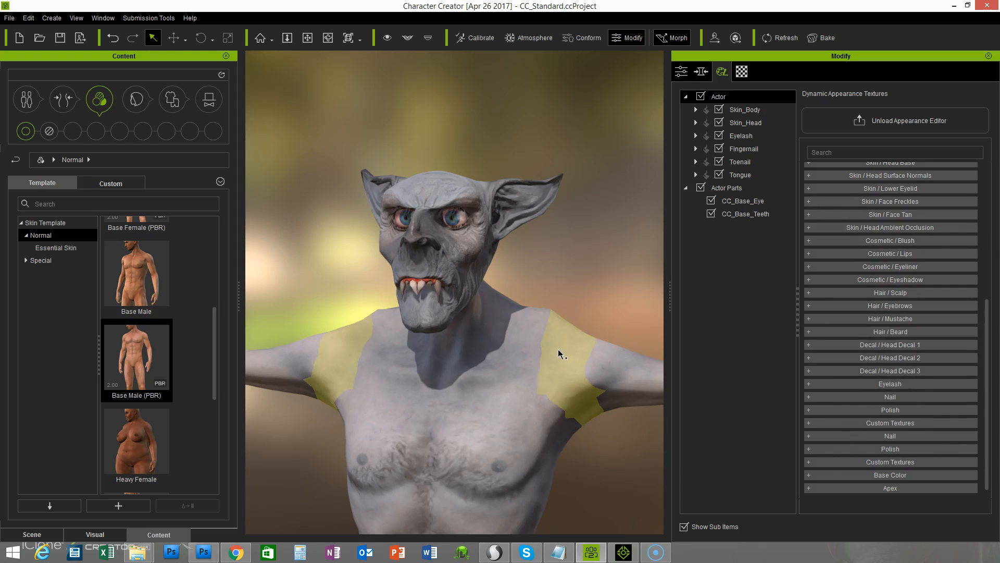
right_drag(369, 345, 527, 370)
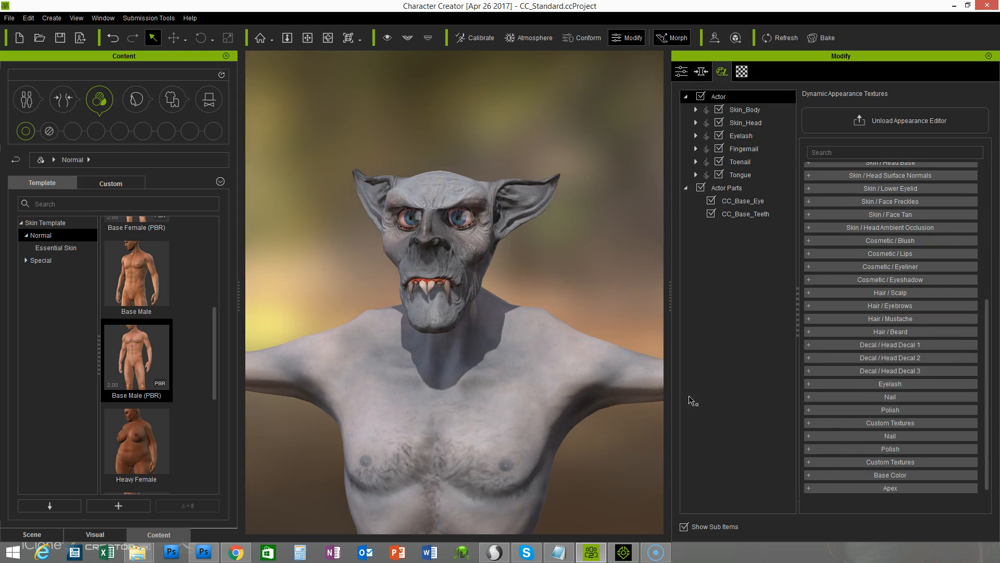
Set the texture output size of both the head skin and the body skin to 2048x2048.
drag(987, 388, 989, 309)
scroll(916, 293, up, 1)
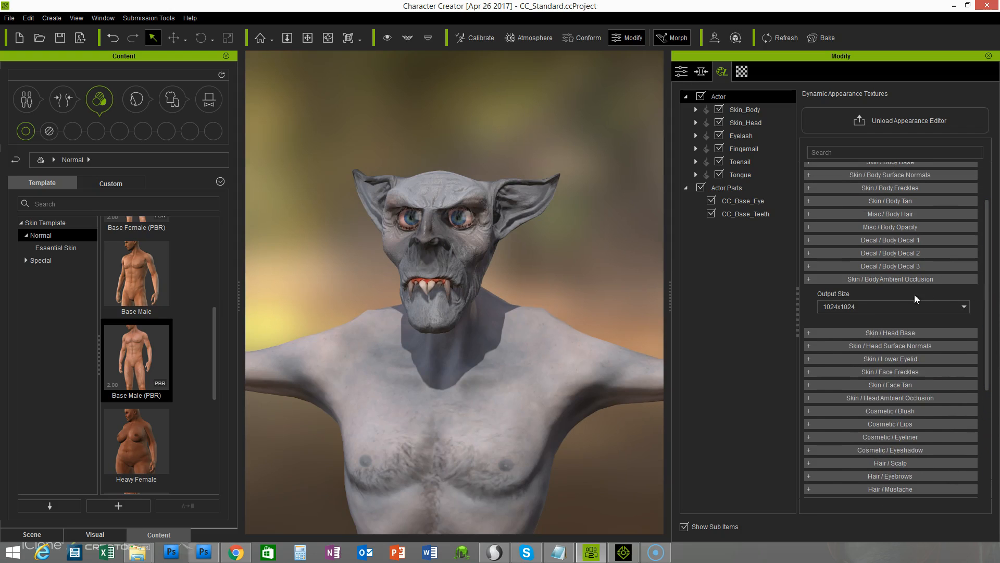
click(840, 307)
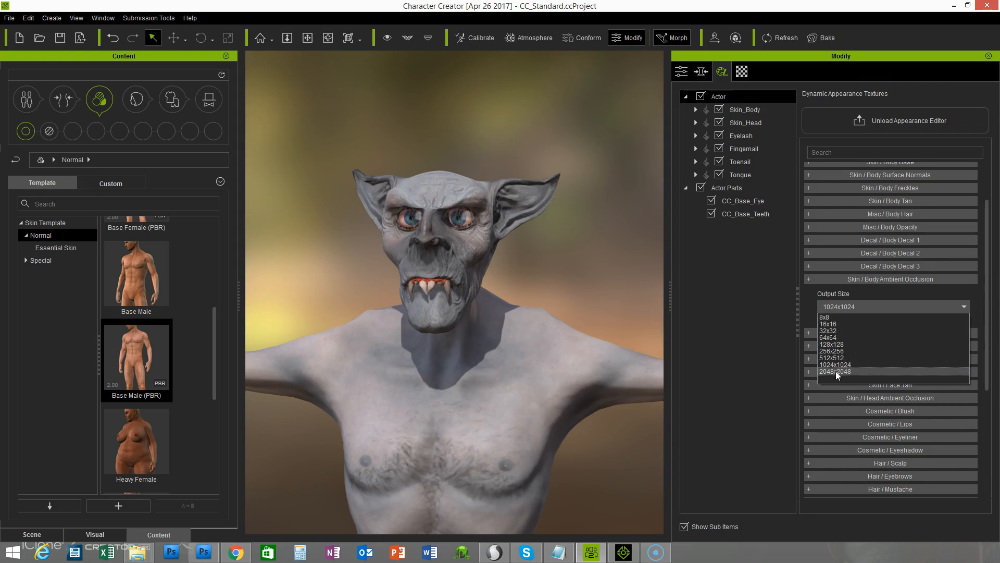
click(836, 371)
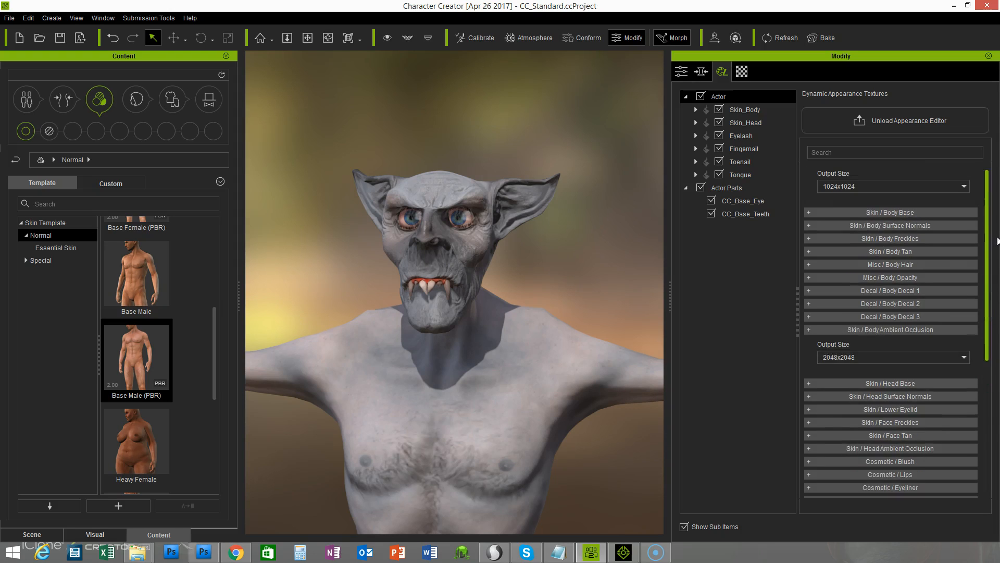
click(857, 185)
click(852, 249)
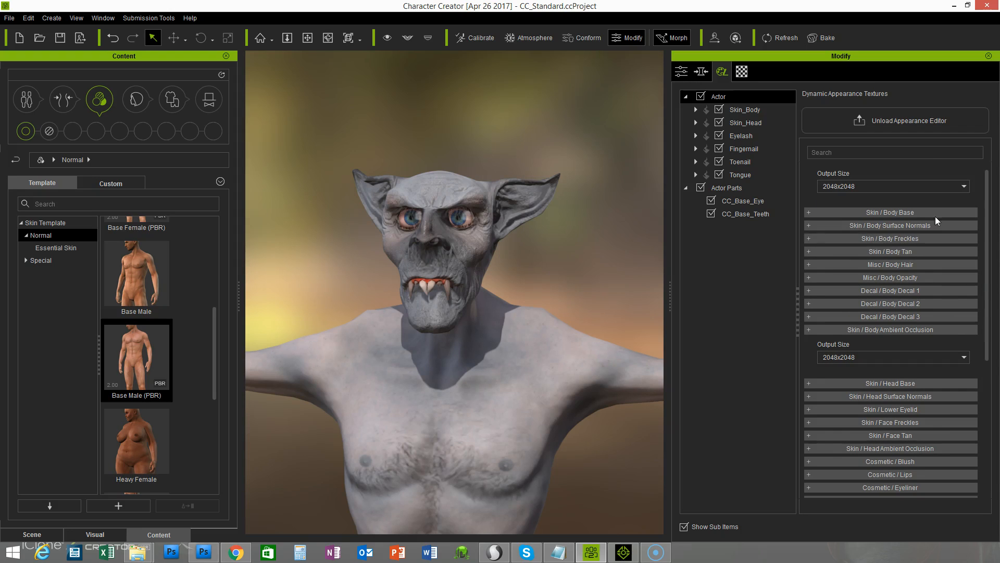
In the body's surface normals, set Skinny to 0.59 and check the torso from the front.
click(808, 212)
drag(987, 185, 991, 349)
click(810, 441)
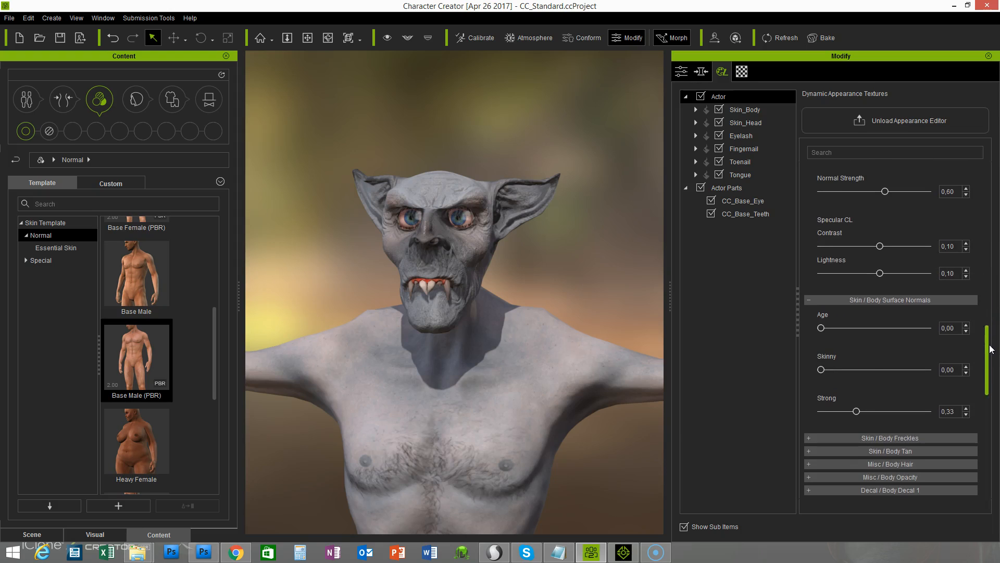
drag(877, 373, 886, 373)
middle_drag(607, 335, 612, 268)
right_drag(586, 399, 578, 342)
mouse_move(580, 377)
right_down()
mouse_move(414, 343)
mouse_move(655, 408)
mouse_move(568, 384)
right_up()
middle_drag(558, 358, 554, 401)
scroll(576, 429, up, 4)
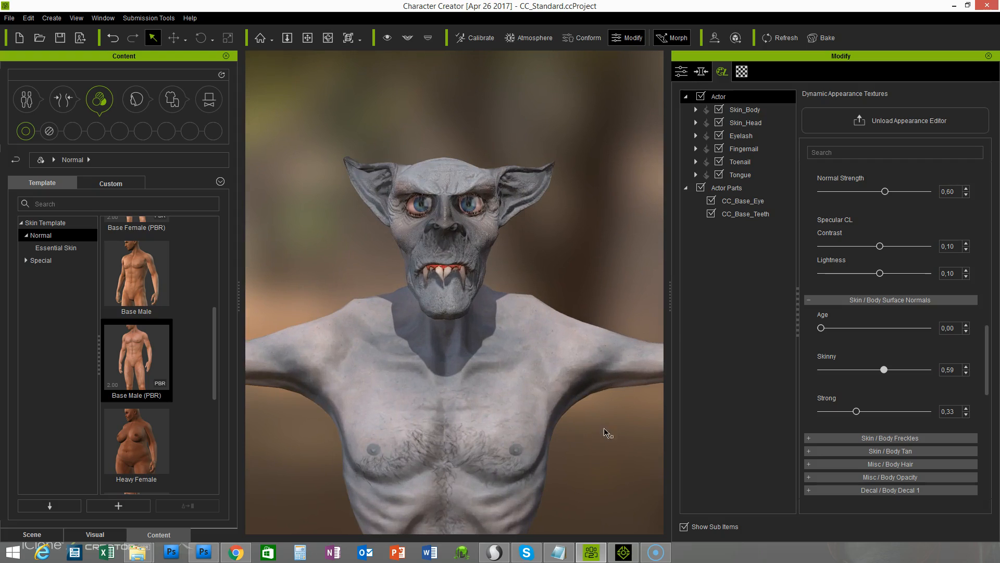
Unload the Appearance Editor for the actor's skin and view the face up close.
drag(989, 366, 996, 170)
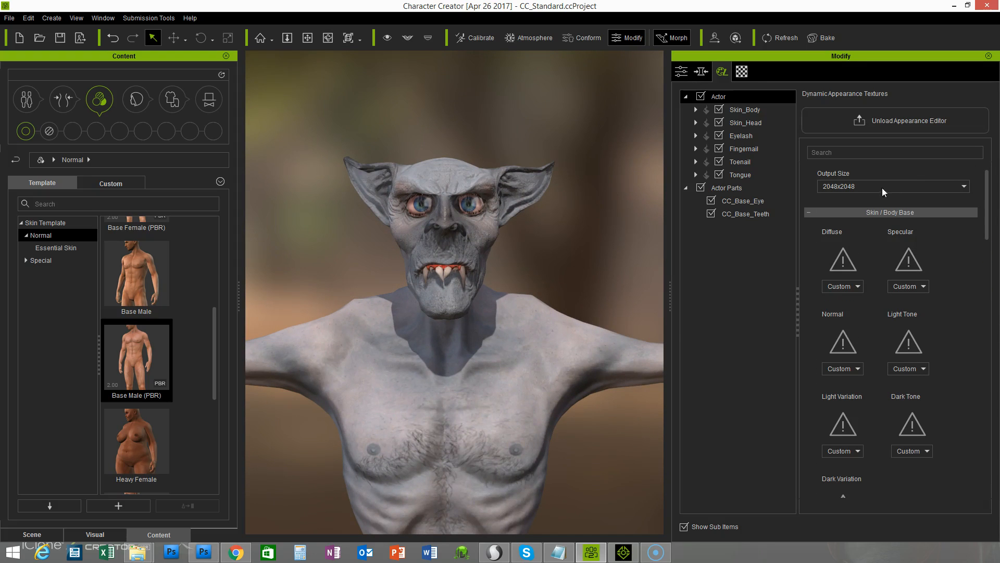
click(872, 125)
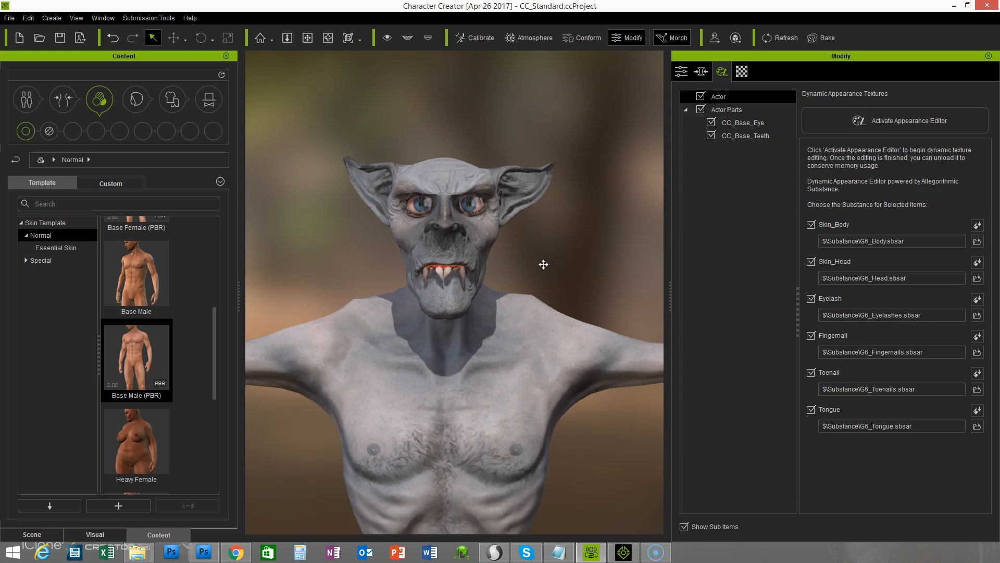
scroll(542, 264, up, 5)
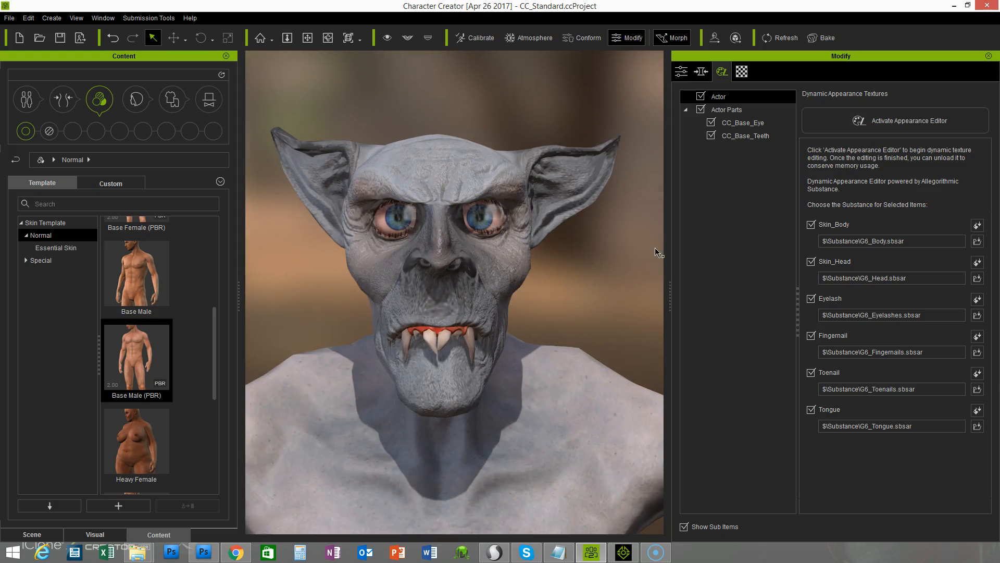
Apply the Blue Eye template to the CC_Base_Eye part, replacing only its material.
click(748, 125)
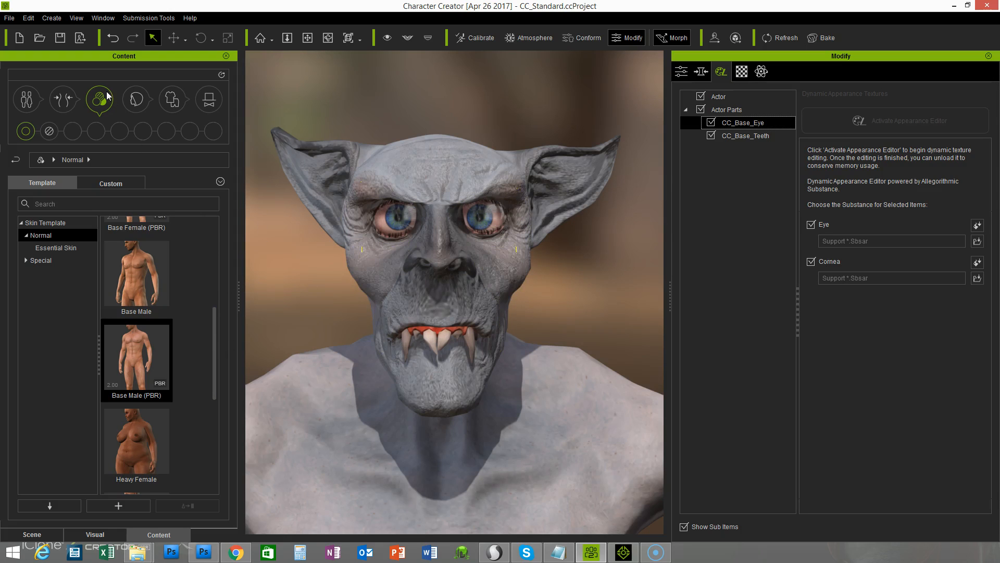
click(62, 103)
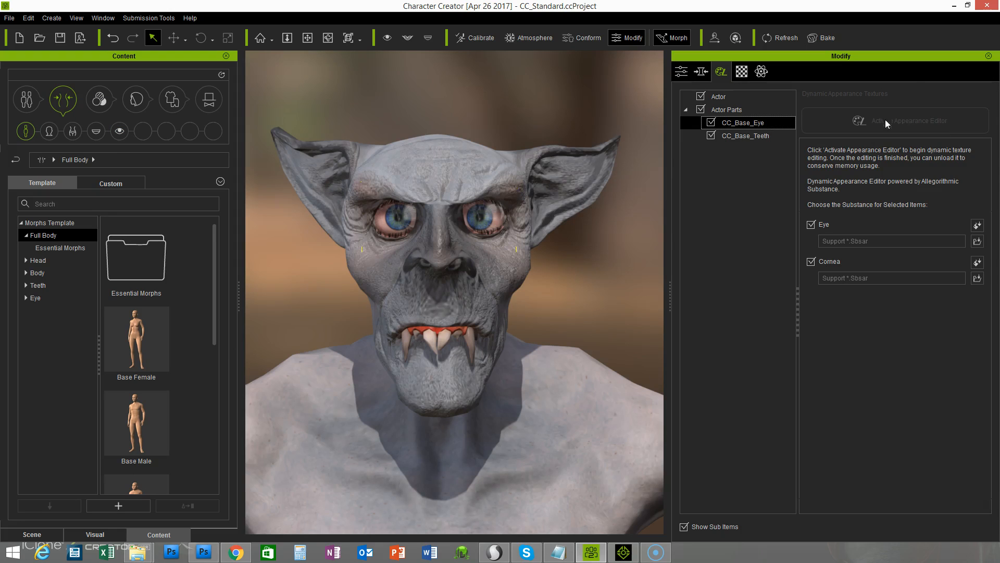
click(118, 135)
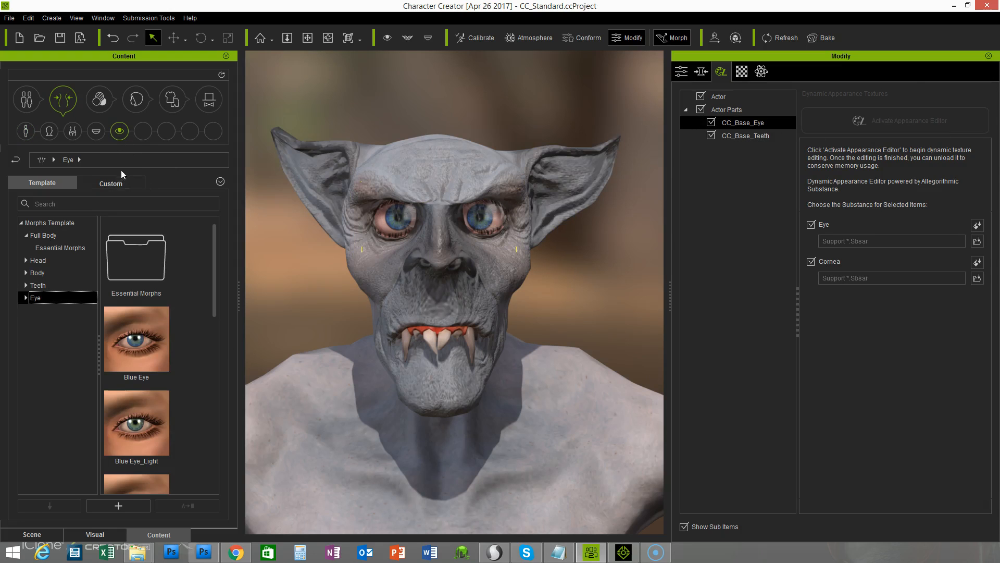
scroll(212, 250, down, 1)
double_click(154, 319)
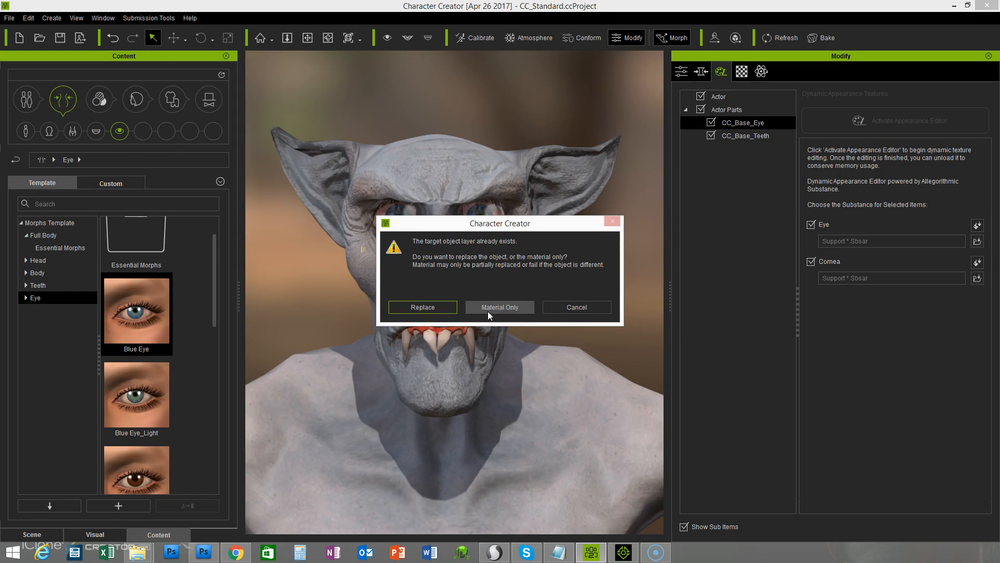
click(501, 308)
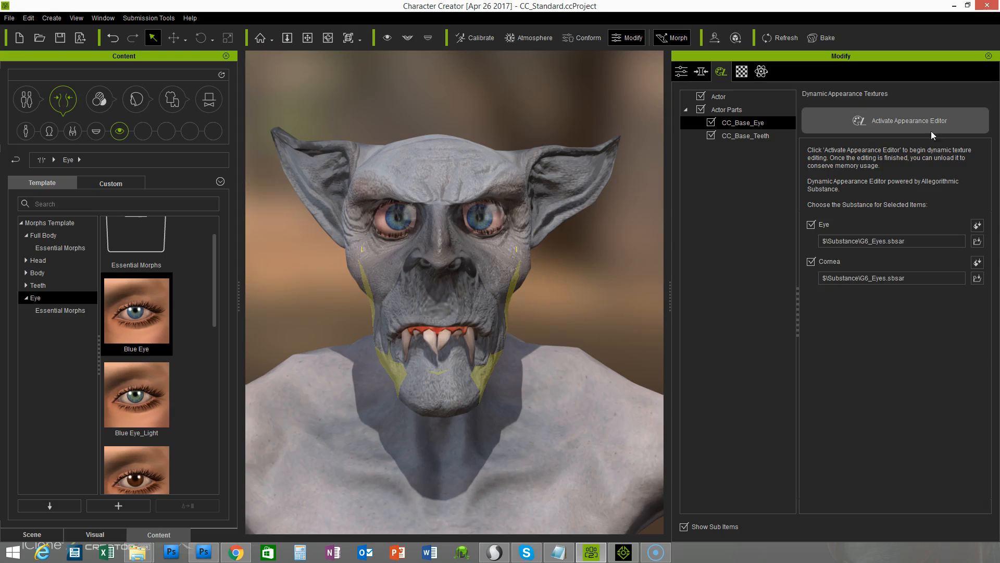
Activate the Appearance Editor for CC_Base_Eye and set the iris size to 1.20 in both width and height.
click(910, 122)
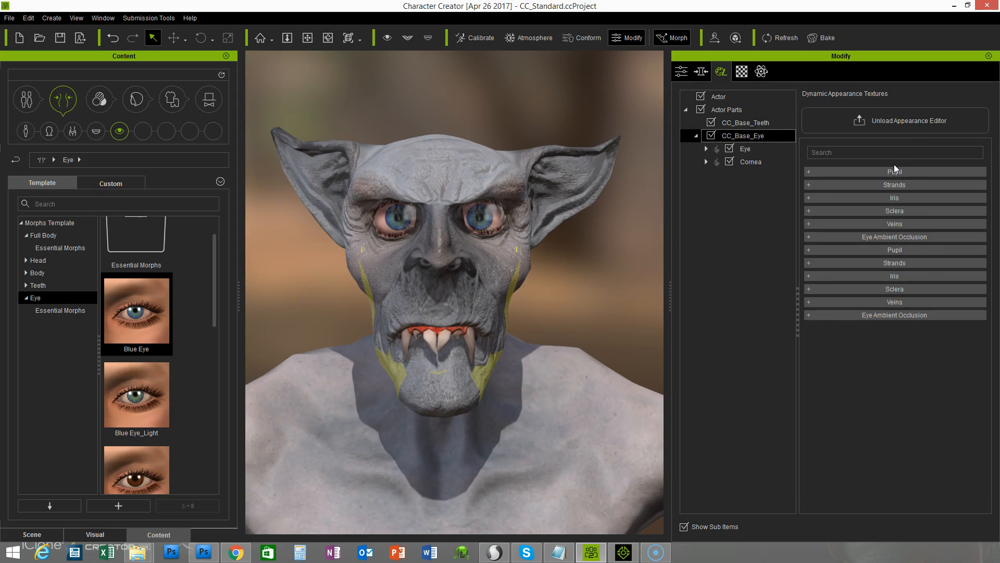
click(811, 198)
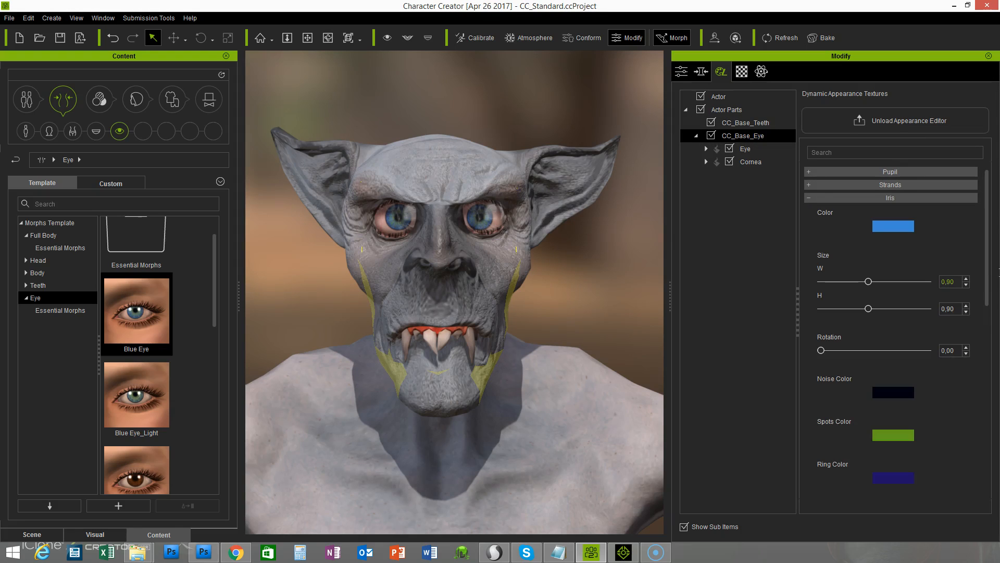
drag(880, 281, 883, 281)
drag(876, 310, 886, 311)
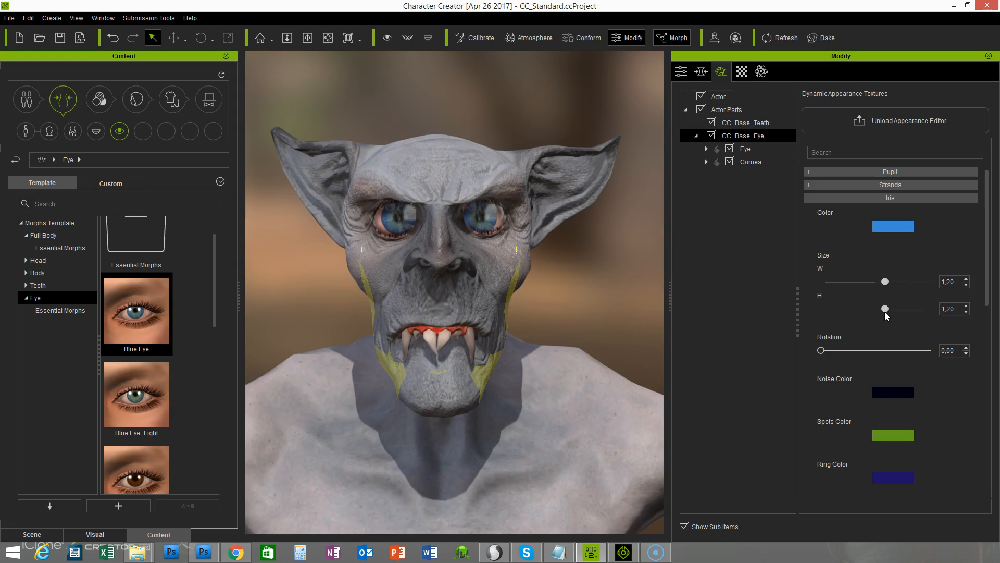
Change the iris color to pure red (#ff0000) and check the eyes up close.
click(891, 226)
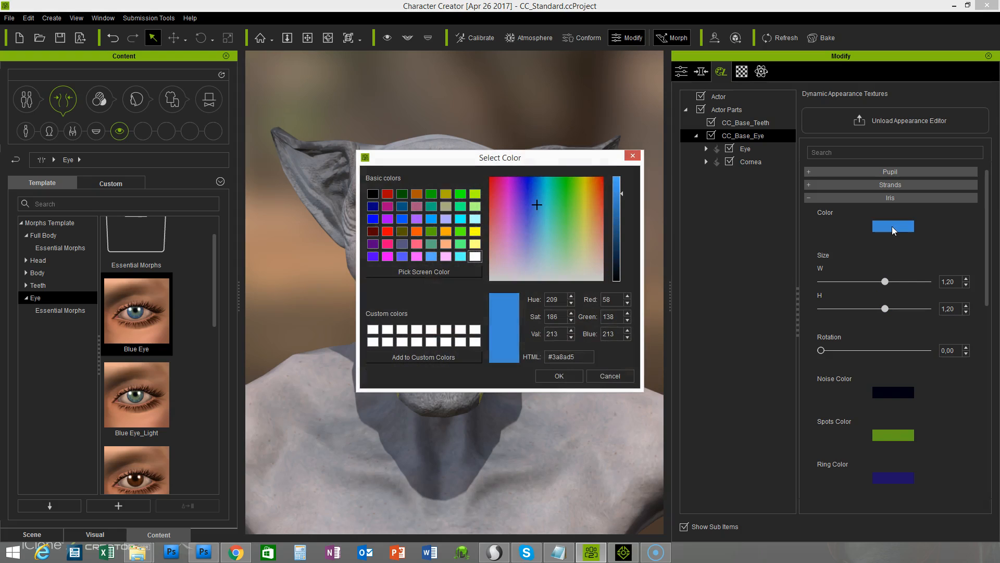
click(389, 232)
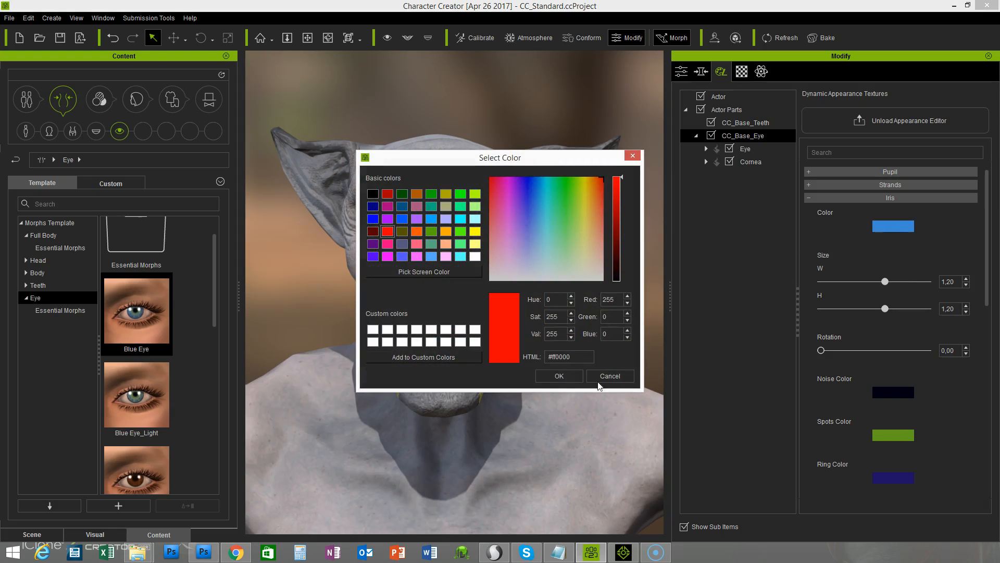
click(559, 376)
right_drag(462, 304, 517, 290)
scroll(518, 290, up, 6)
scroll(559, 330, down, 6)
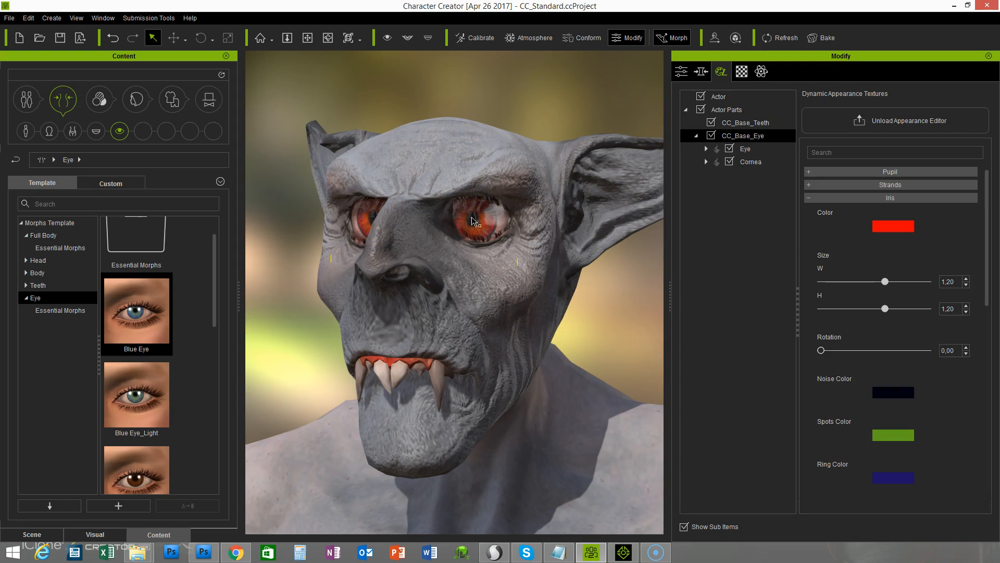
right_drag(335, 345, 530, 333)
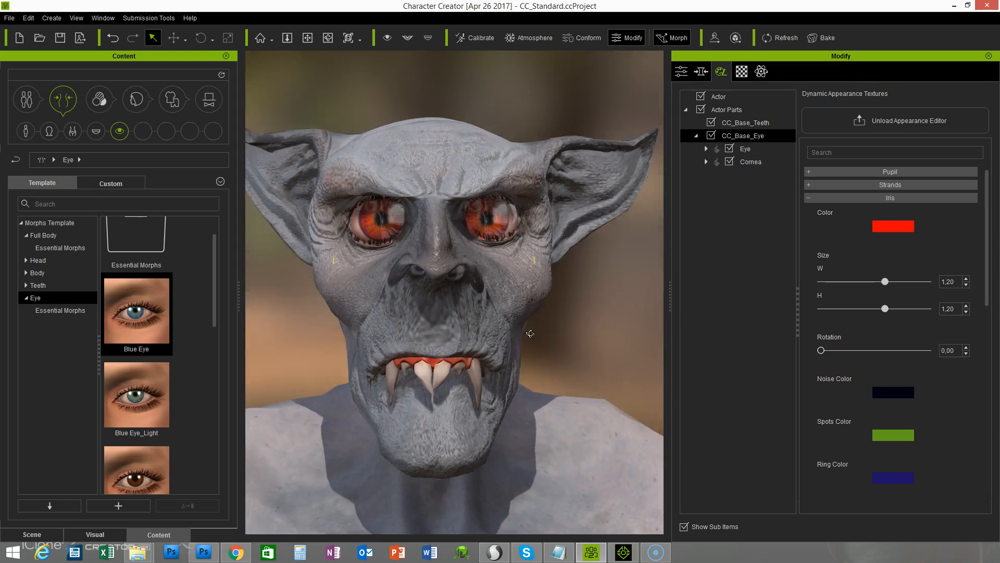
Shape the pupils into vertical slits with a width of 0.35 and a height of 2.45.
click(808, 197)
click(808, 172)
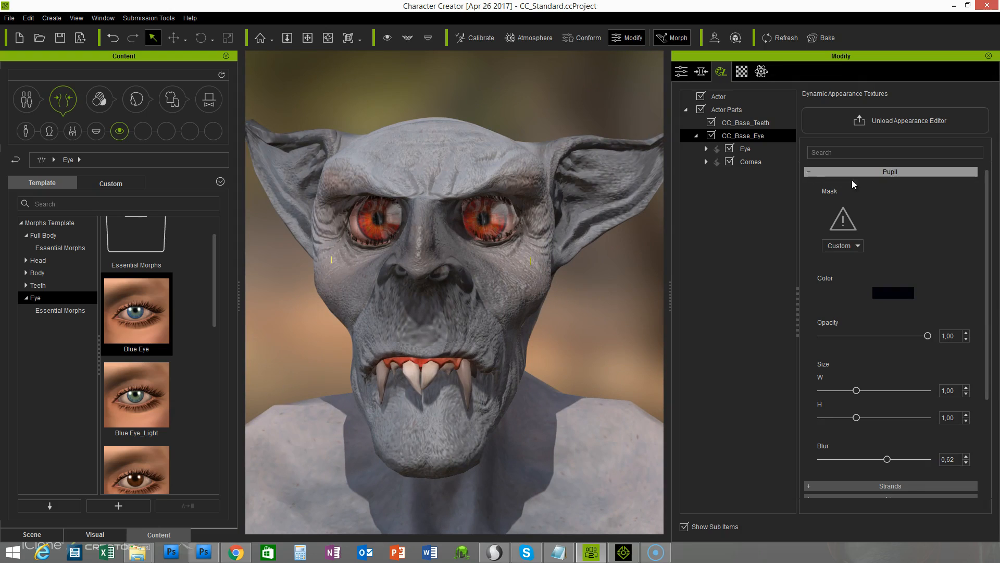
drag(989, 202, 989, 228)
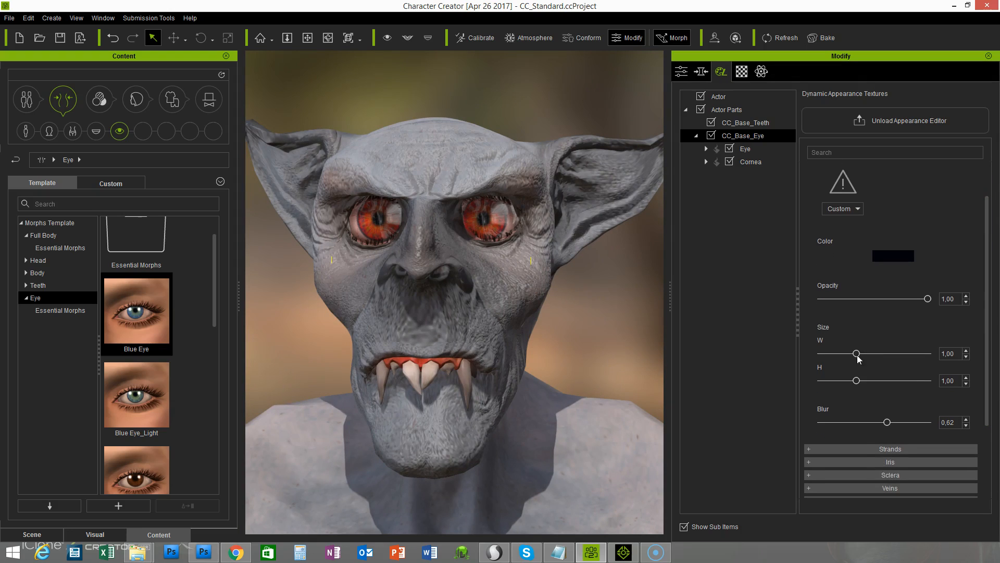
drag(864, 384, 908, 381)
drag(856, 354, 835, 356)
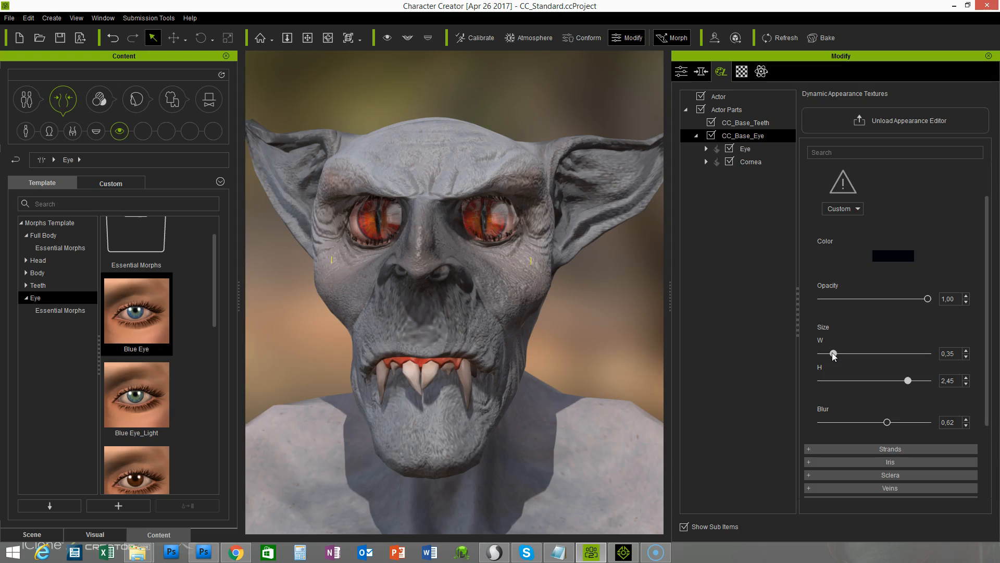
Check the eyes from farther away and unload the Appearance Editor for CC_Base_Eye.
right_drag(624, 324, 493, 351)
scroll(622, 338, down, 3)
scroll(490, 348, down, 3)
middle_drag(493, 351, 471, 268)
right_drag(471, 269, 465, 332)
click(900, 121)
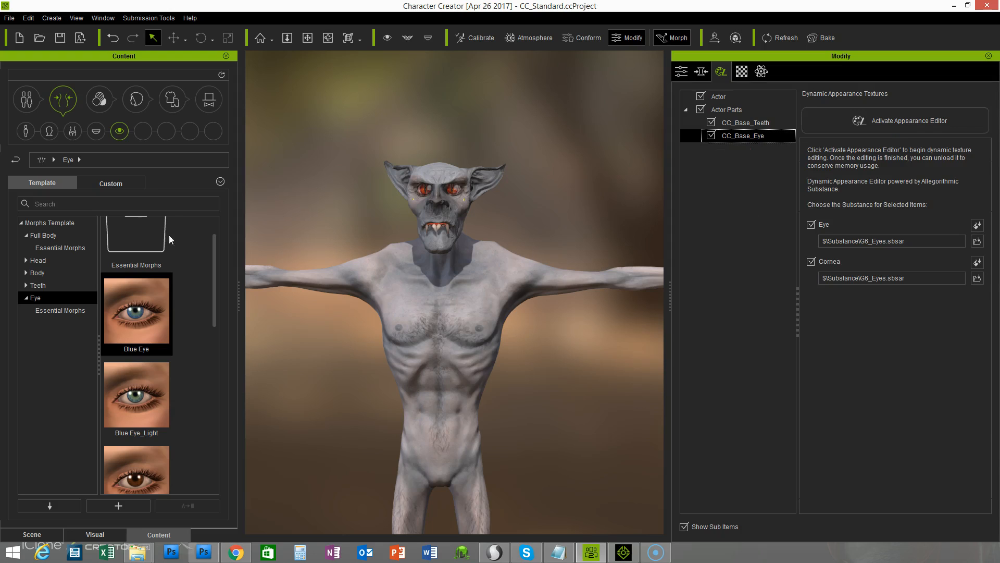
Apply the Dirty Teeth template to the character's teeth.
click(97, 133)
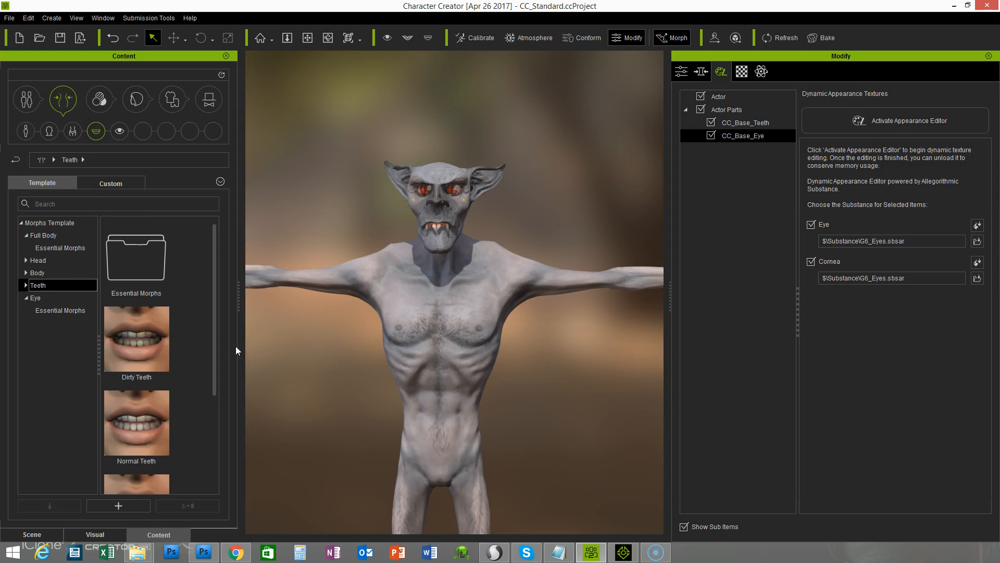
double_click(139, 353)
click(498, 306)
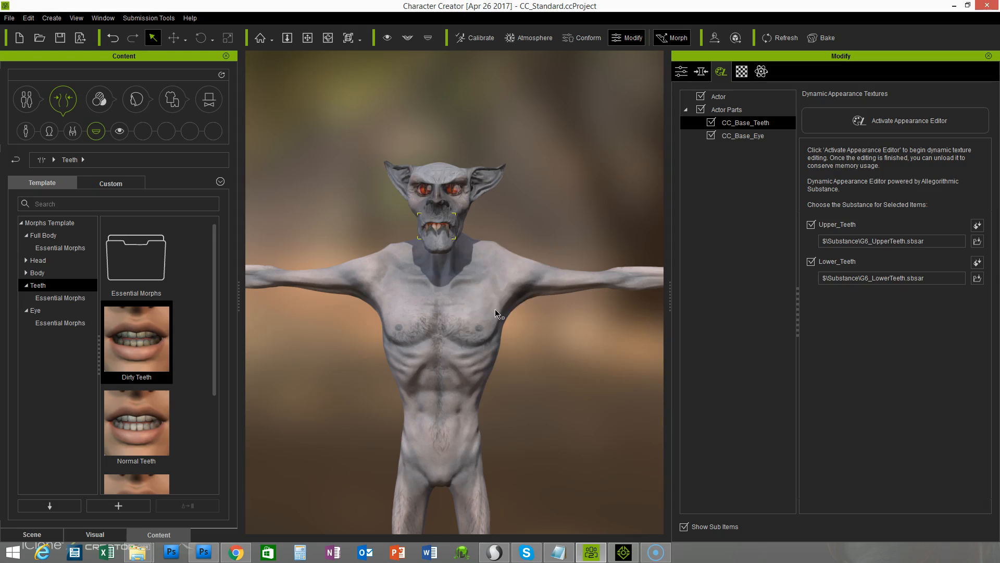
Examine the face, torso and whole figure from several angles and distances.
right_drag(419, 377, 542, 365)
right_drag(446, 404, 365, 418)
scroll(373, 418, down, 5)
middle_drag(550, 386, 532, 329)
scroll(534, 339, down, 6)
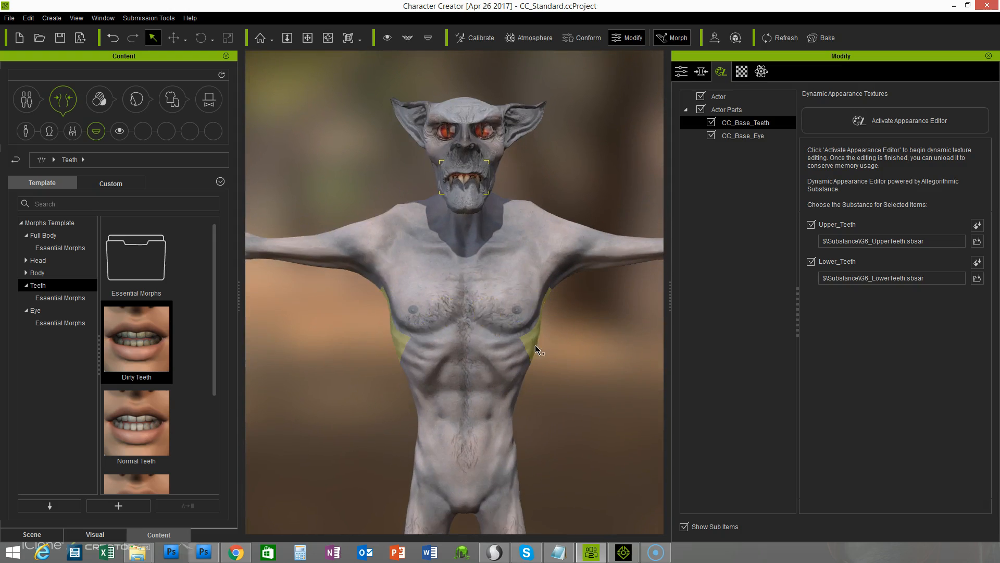
scroll(545, 360, up, 2)
scroll(546, 333, down, 2)
right_drag(565, 368, 593, 391)
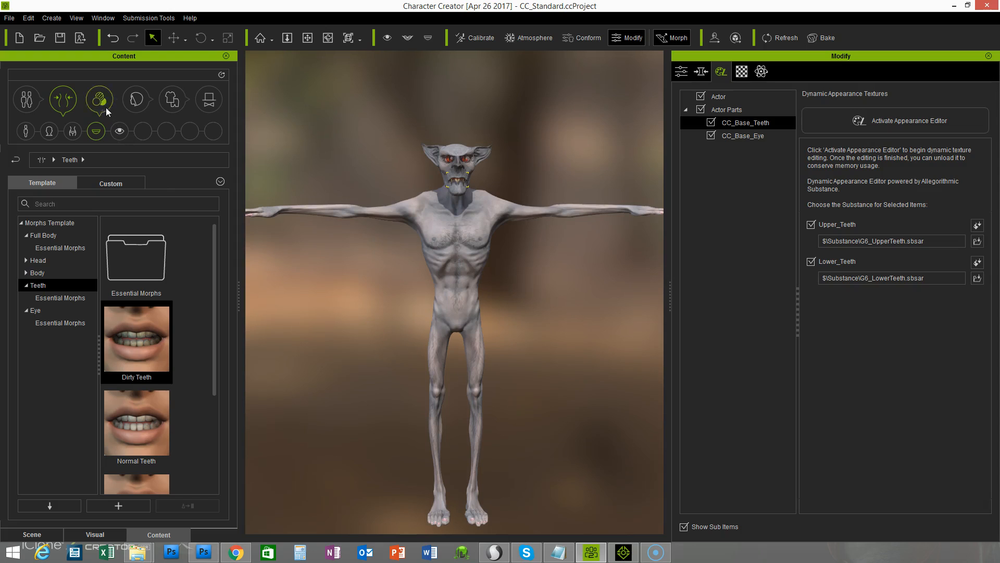
Dress the character in the Slacks_F trousers from the Professional Outfit pants.
click(173, 98)
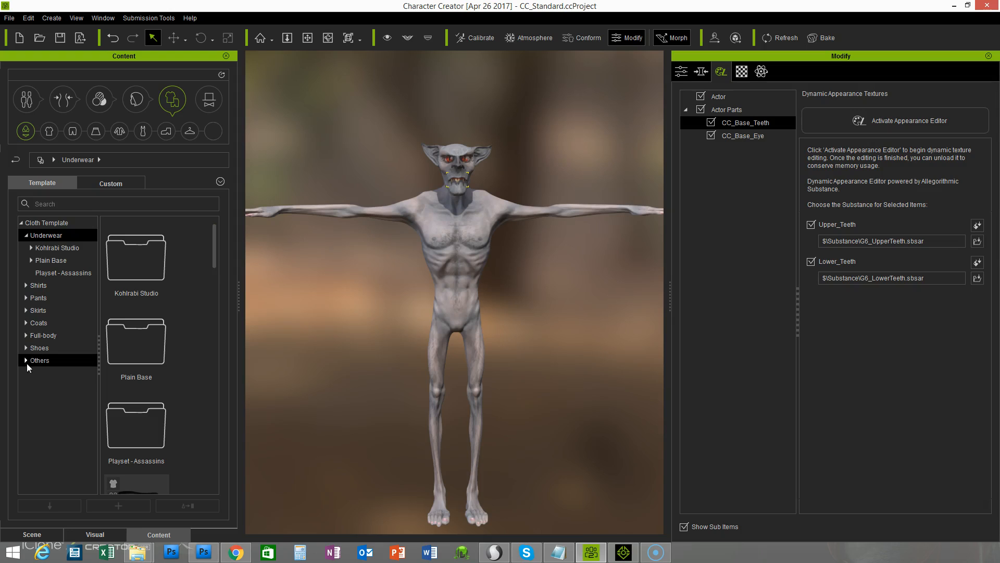
click(28, 300)
click(26, 298)
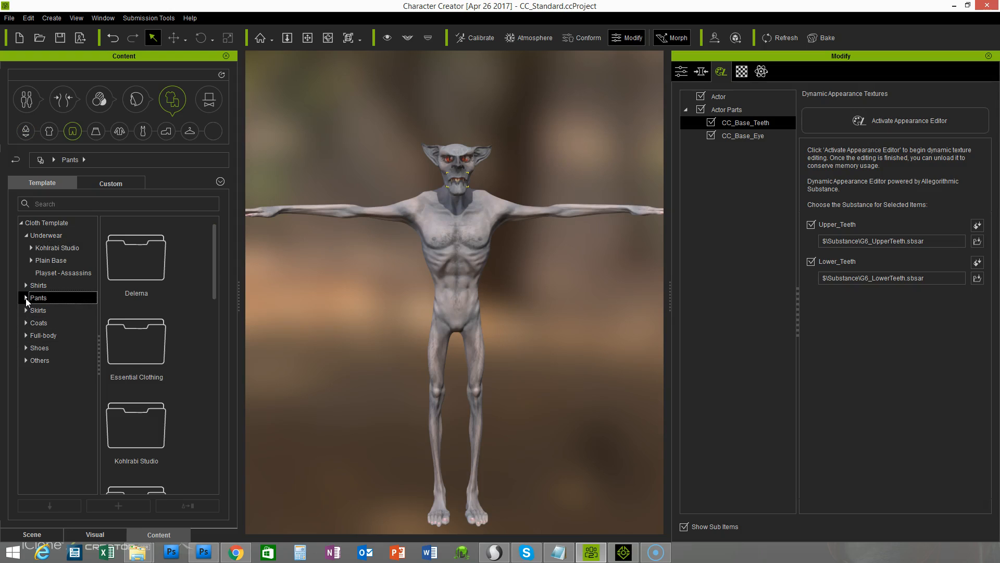
click(32, 373)
click(50, 410)
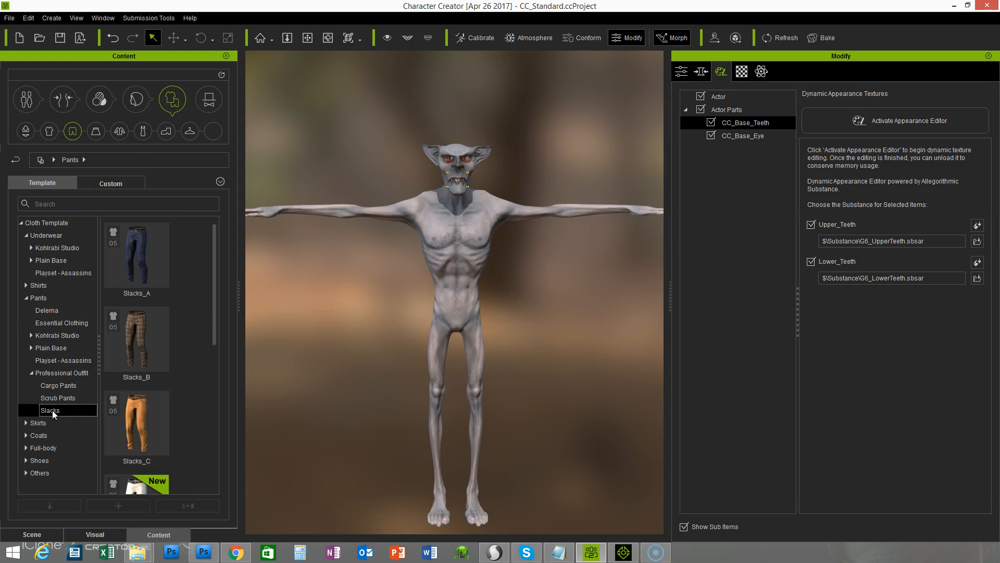
scroll(220, 315, down, 2)
scroll(220, 315, down, 3)
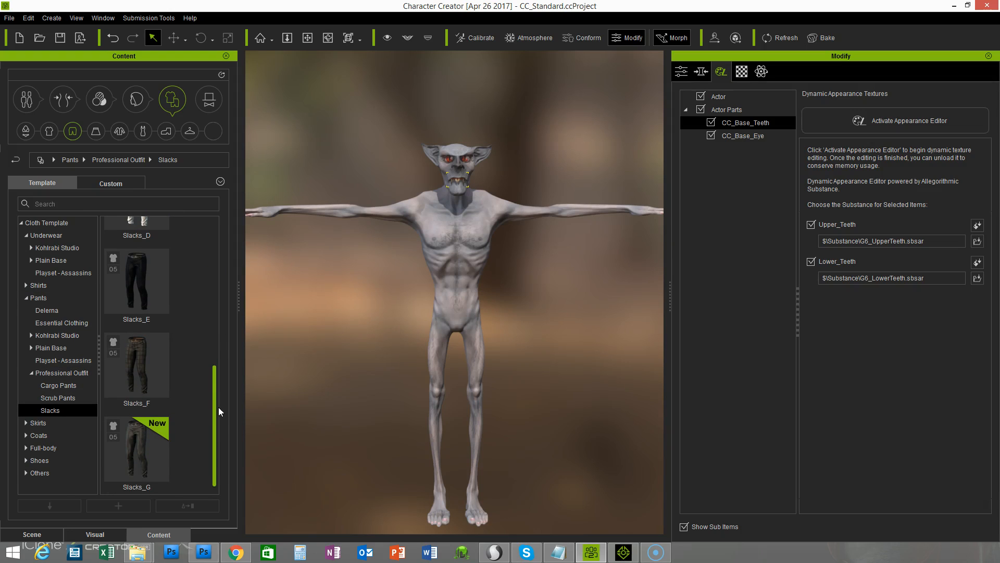
double_click(138, 371)
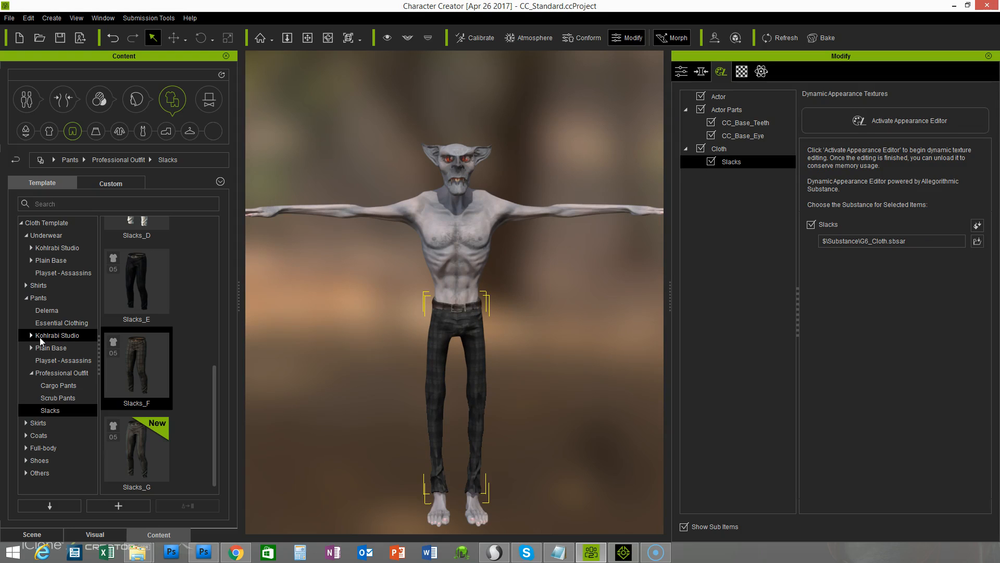
Examine how the slacks fit around the waist, hips and legs from the side.
right_drag(554, 384, 413, 366)
middle_drag(513, 401, 505, 363)
right_drag(505, 364, 439, 382)
scroll(439, 382, up, 1)
scroll(508, 382, up, 1)
right_drag(537, 380, 441, 367)
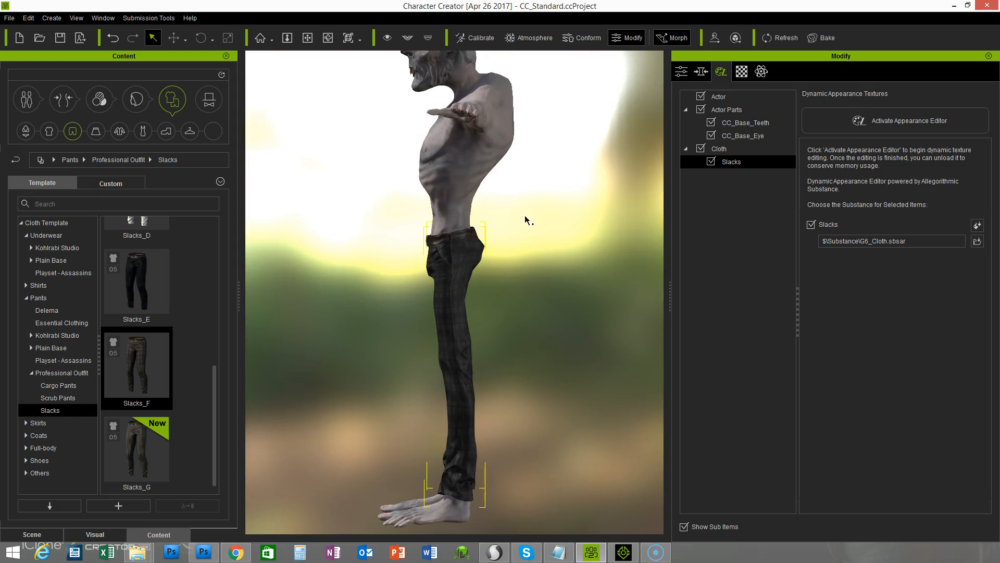
right_drag(566, 319, 529, 317)
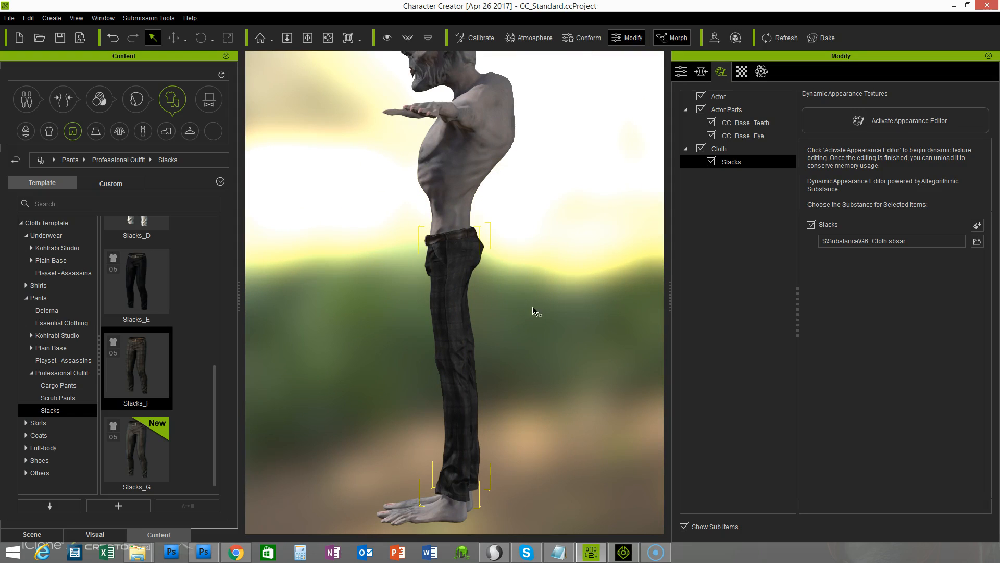
scroll(528, 314, up, 1)
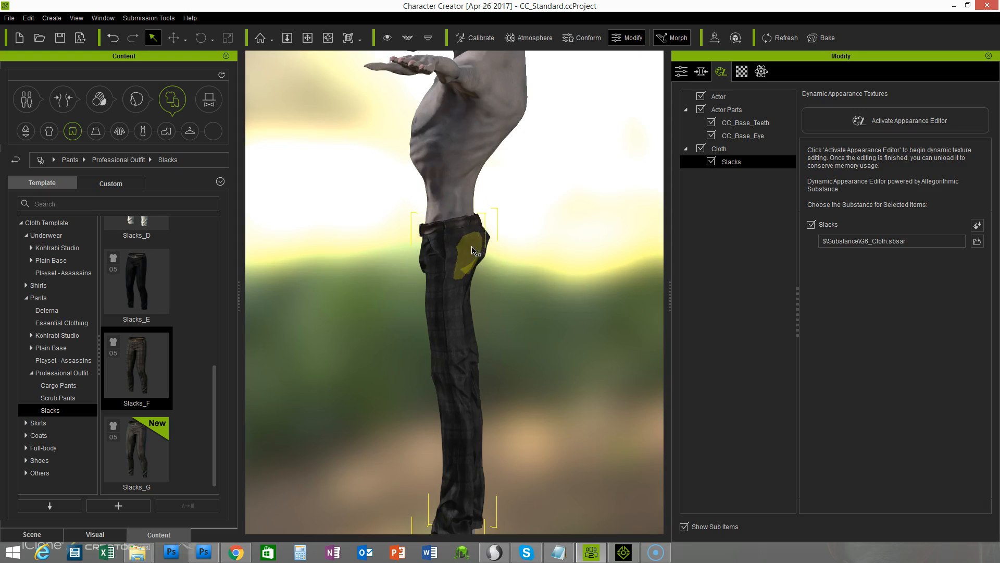
right_drag(421, 268, 363, 267)
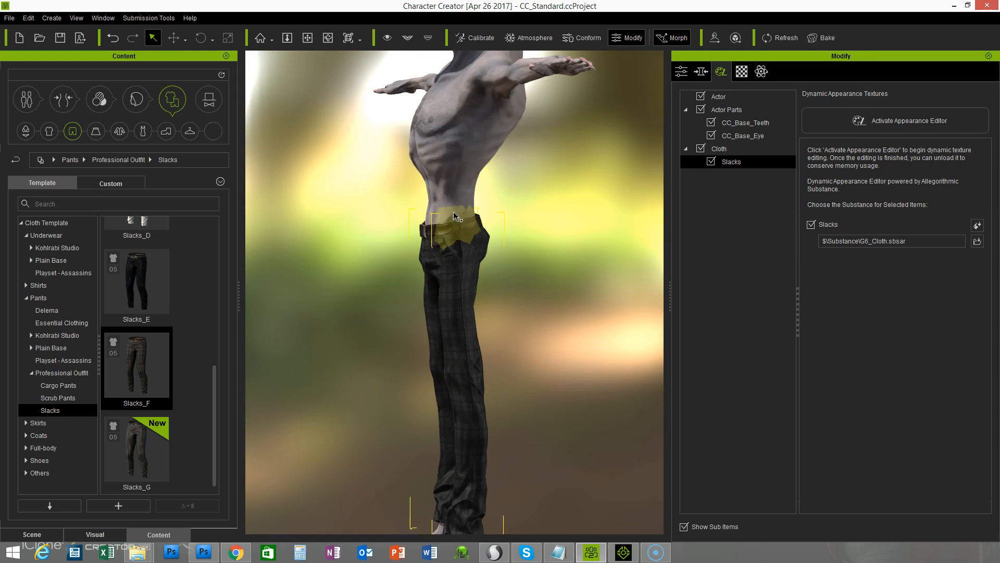
right_drag(558, 235, 485, 230)
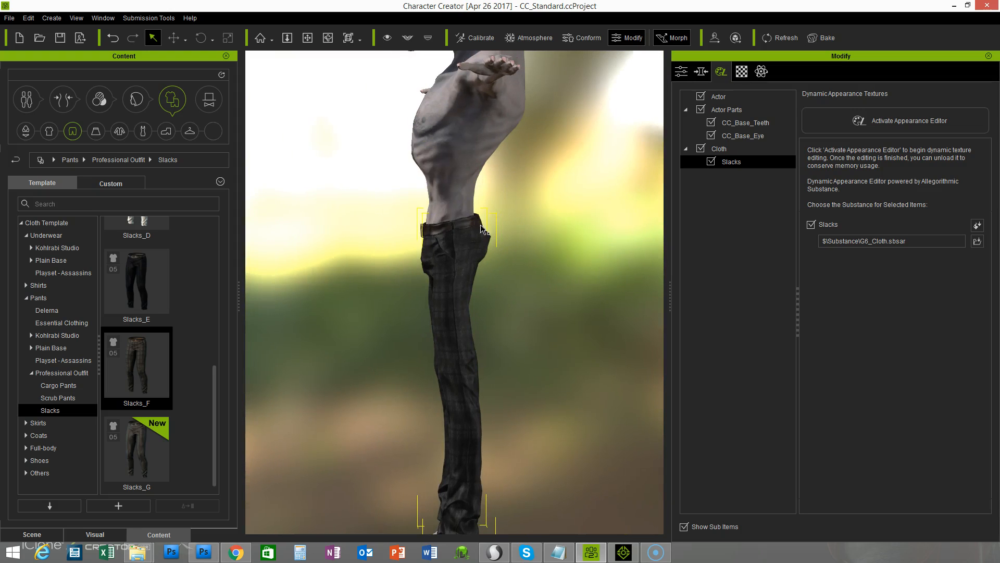
right_drag(357, 305, 496, 277)
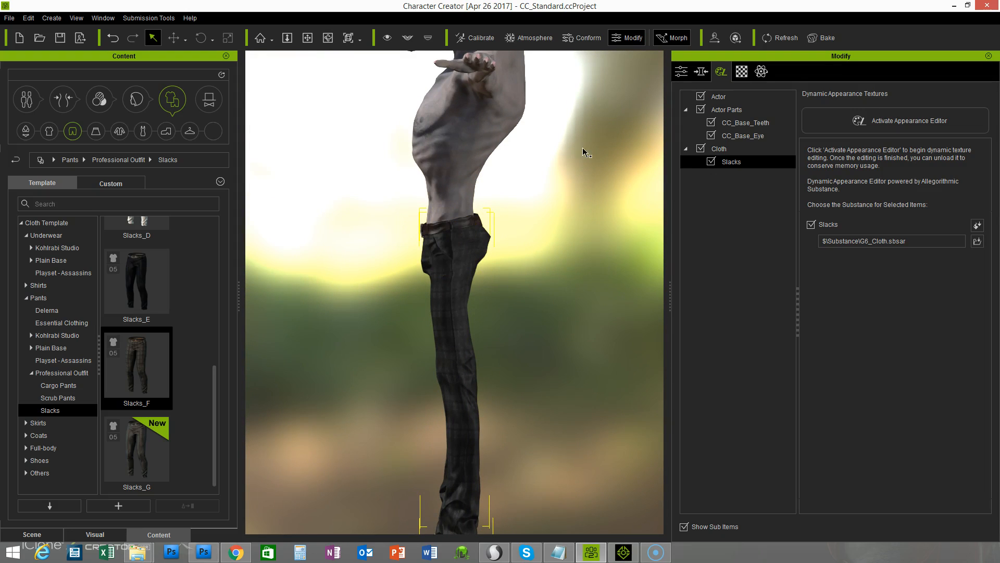
Conform the slacks to the body with Close-fitting set to 1, calculate the collision and check the fit from the front.
click(582, 42)
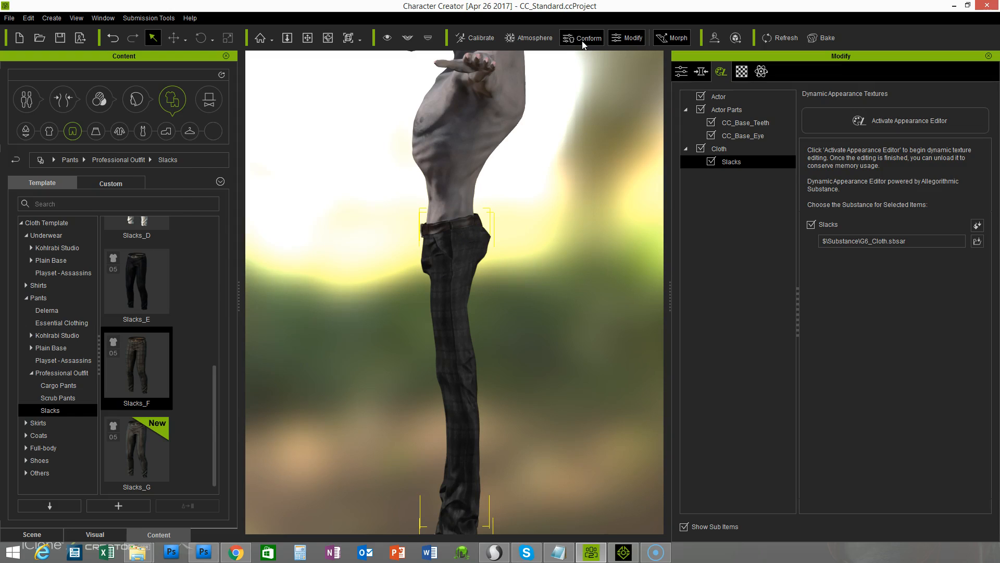
drag(279, 150, 309, 158)
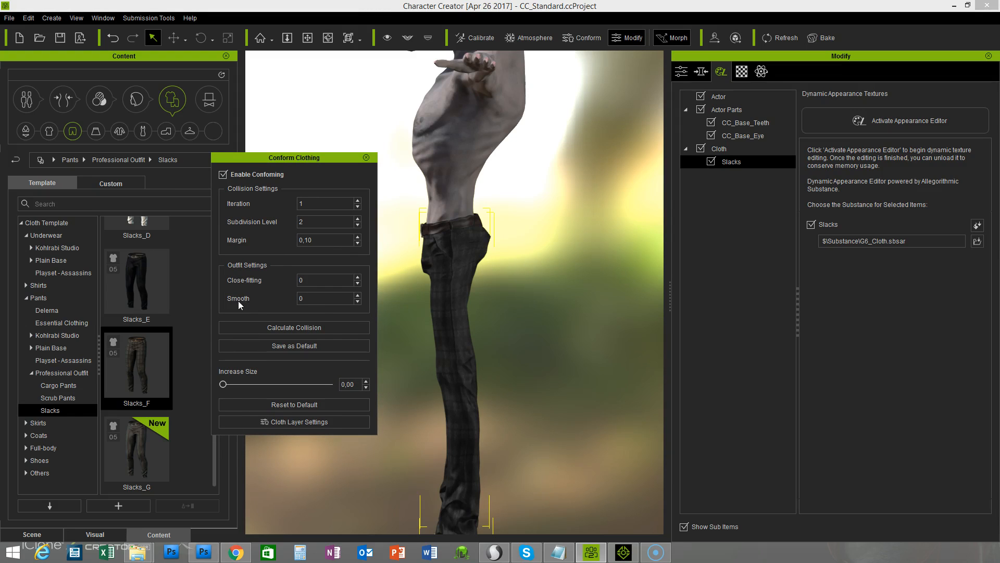
click(358, 277)
click(308, 328)
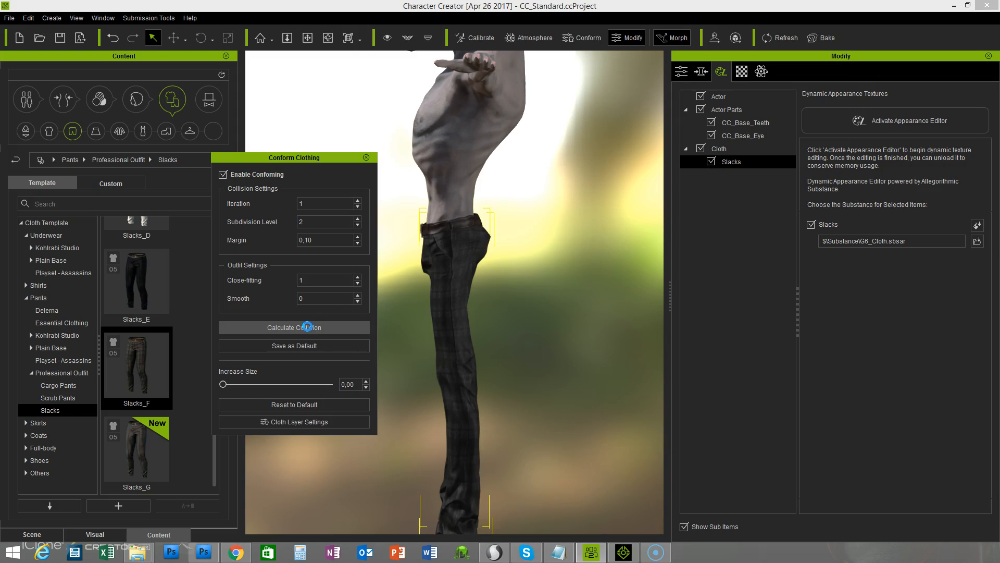
mouse_move(598, 307)
right_down()
mouse_move(394, 293)
mouse_move(601, 318)
right_up()
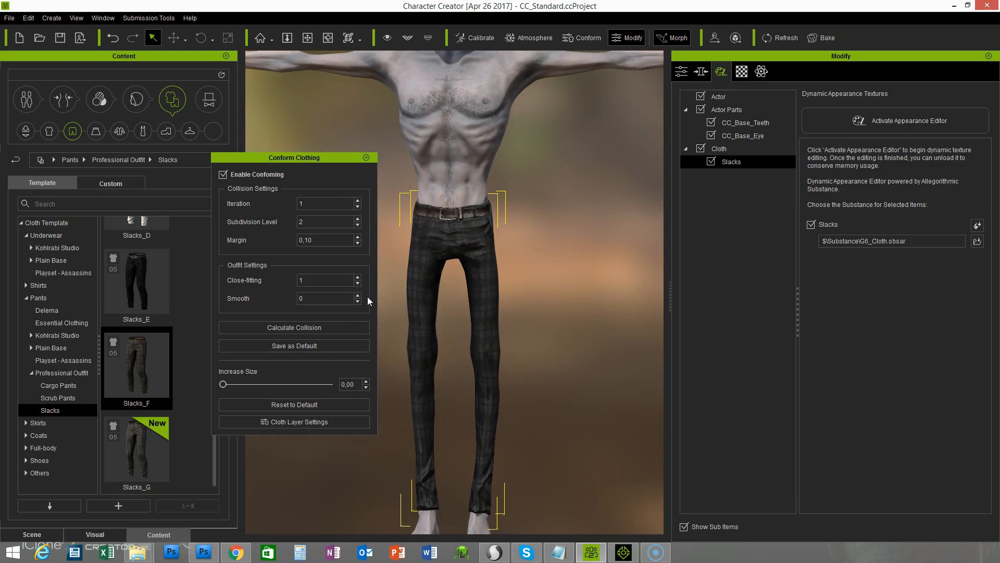
click(366, 158)
right_drag(410, 201, 380, 343)
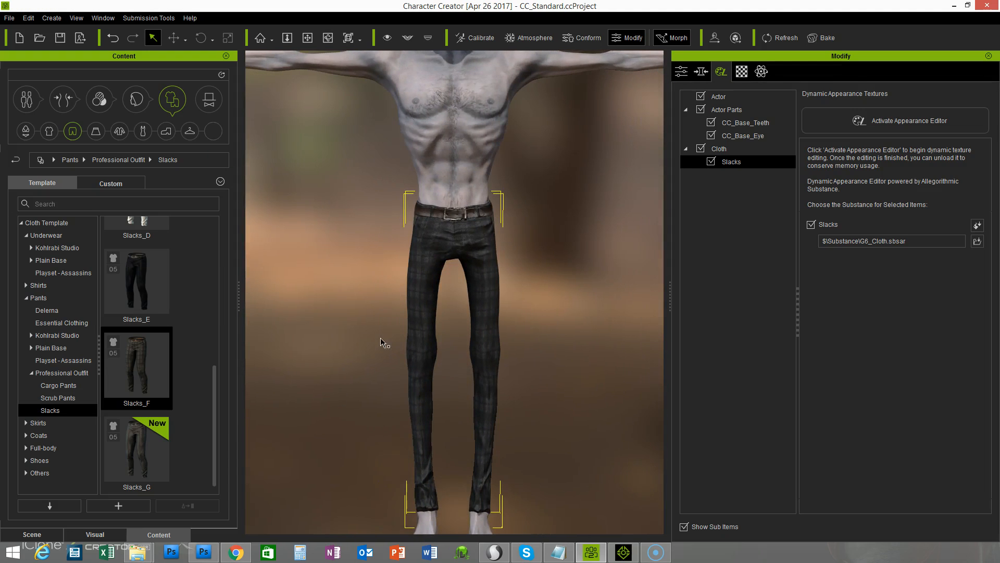
Add the white close-collar long-sleeves shirt F from the Professional Outfit shirts and check it on the figure.
click(25, 286)
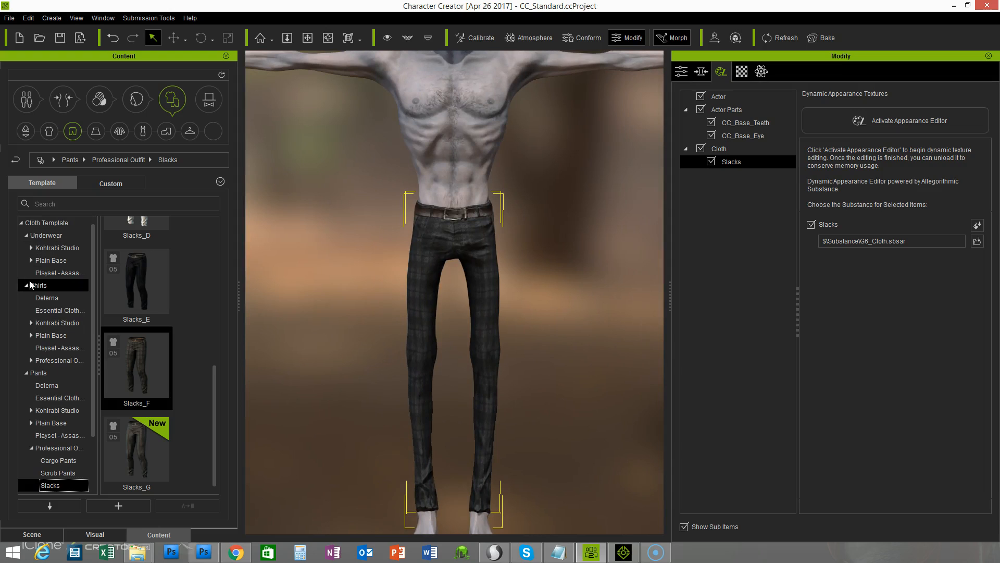
click(32, 360)
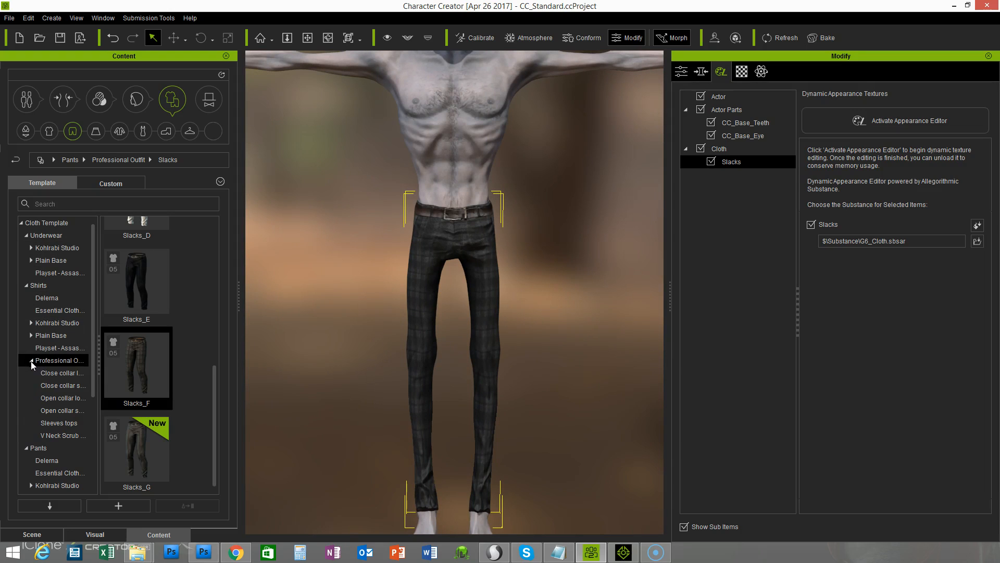
click(60, 373)
double_click(146, 449)
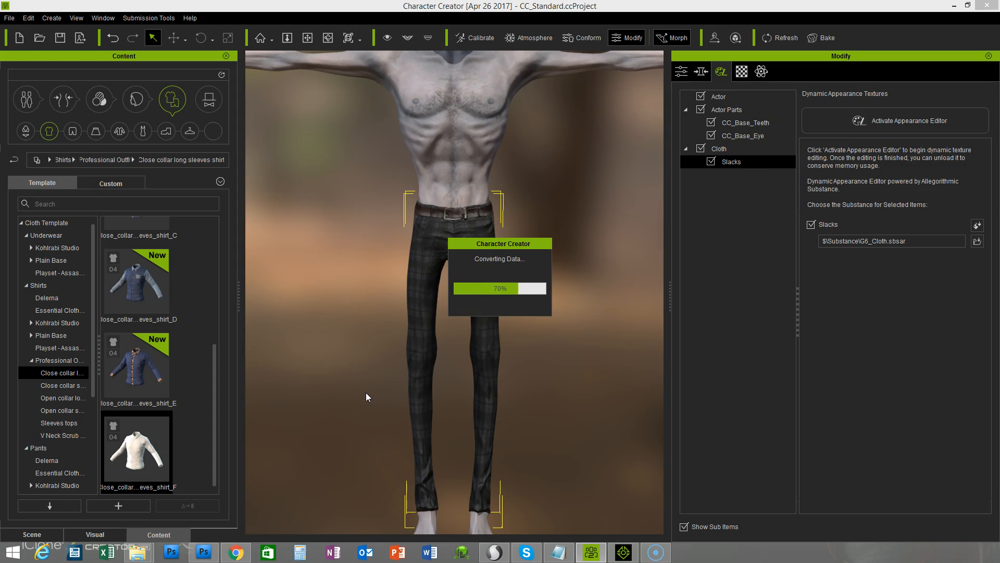
middle_drag(558, 269, 567, 390)
right_drag(567, 390, 476, 371)
right_drag(604, 395, 535, 386)
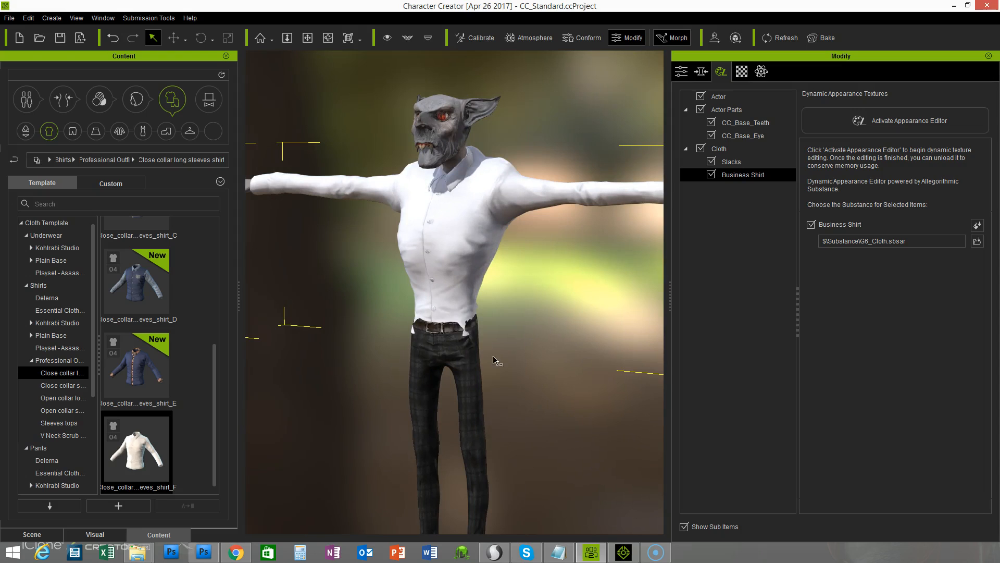
Set the Slacks' Close-fitting conforming value to 0.
click(731, 163)
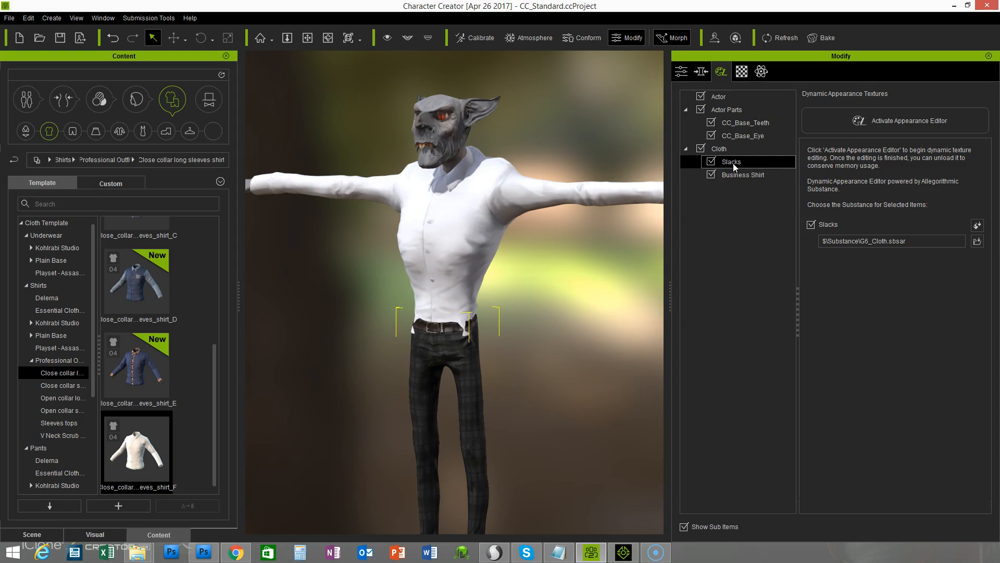
right_drag(535, 385, 569, 385)
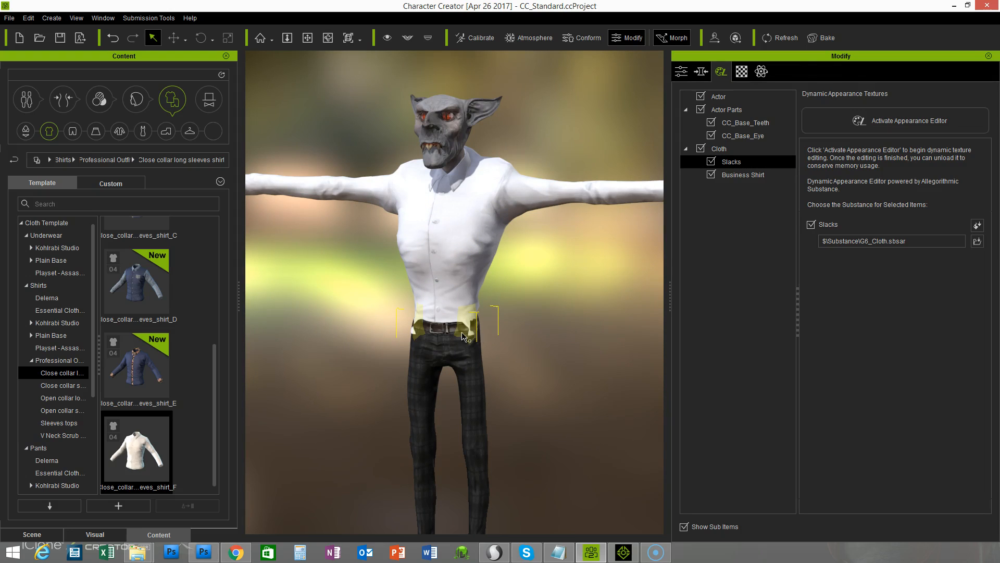
click(588, 40)
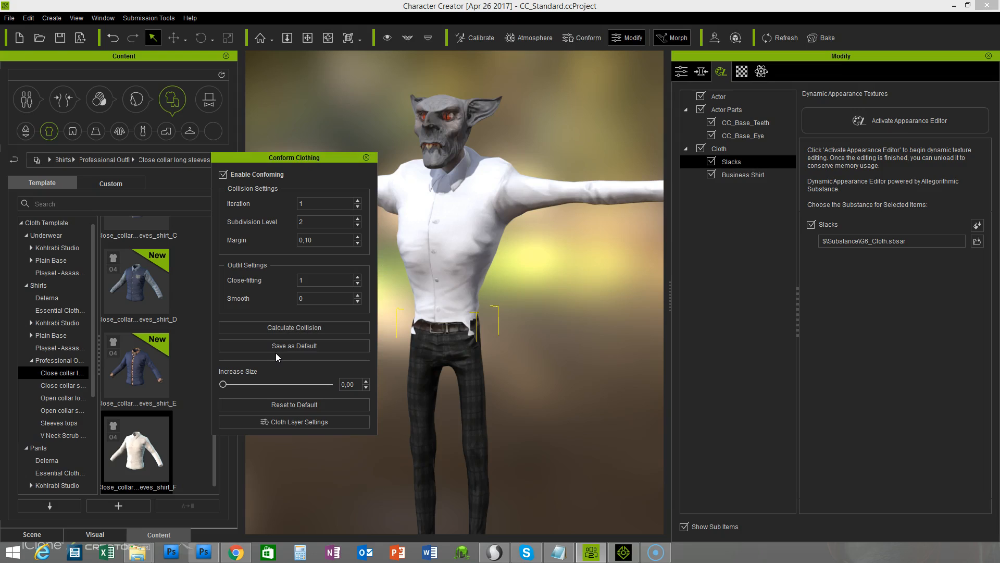
click(358, 283)
Review the cloth layer order of the slacks and business shirt, close the conforming settings and check the fit on the whole figure.
click(294, 423)
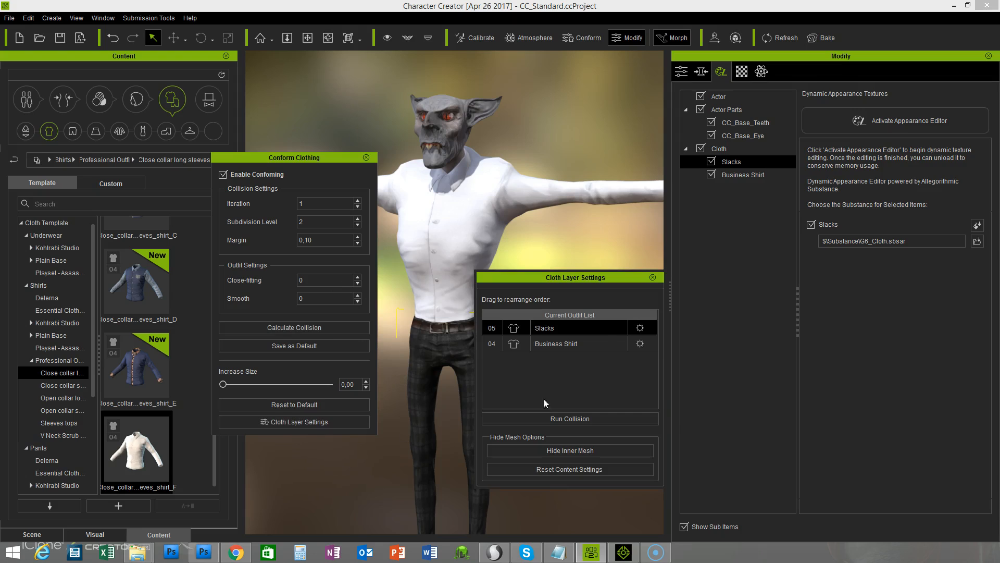
drag(584, 281, 584, 257)
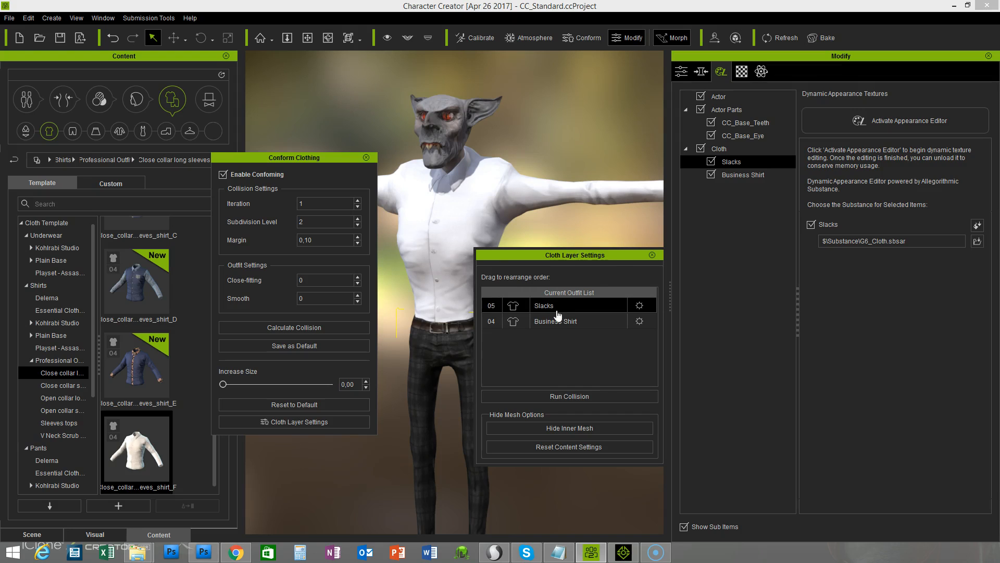
click(652, 255)
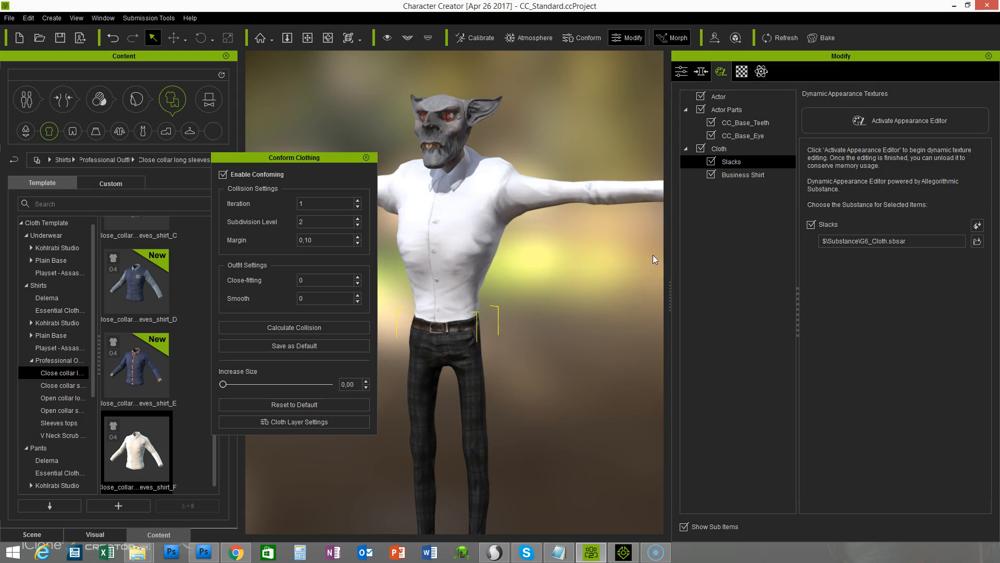
click(367, 157)
scroll(547, 350, down, 4)
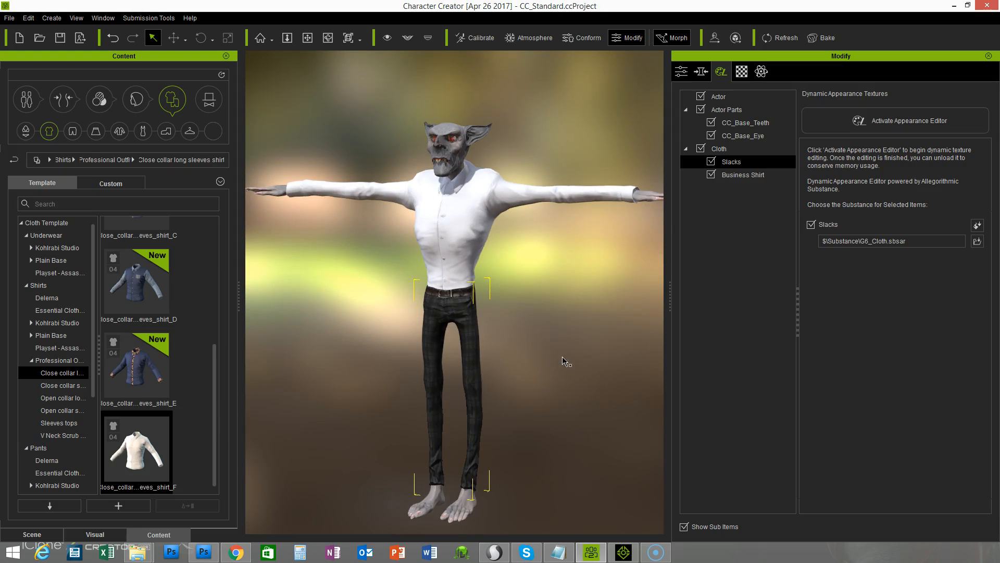
right_drag(588, 363, 607, 357)
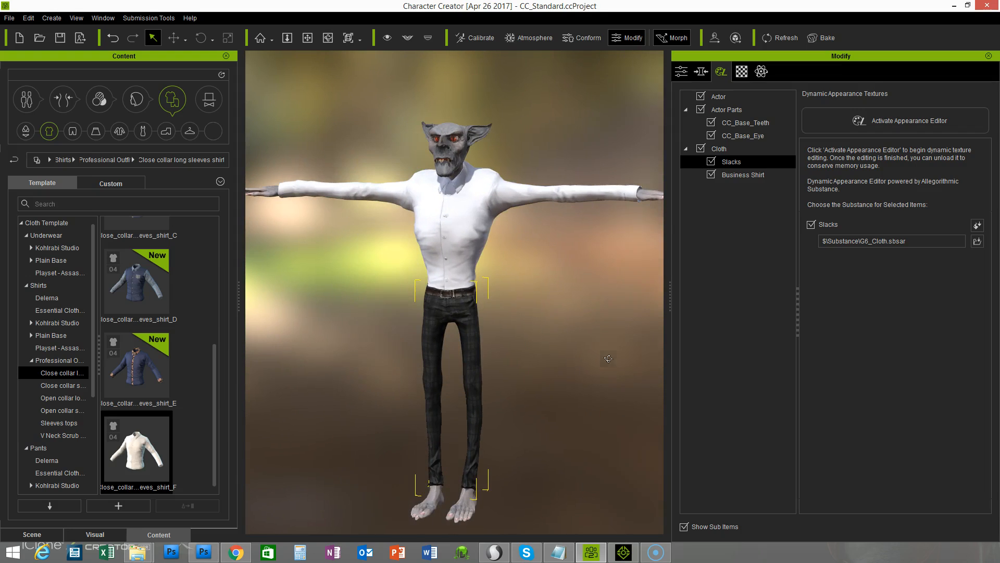
Add Assassin_Coat_C from the Playset - Assassins coats over the shirt and slacks.
click(23, 287)
click(26, 286)
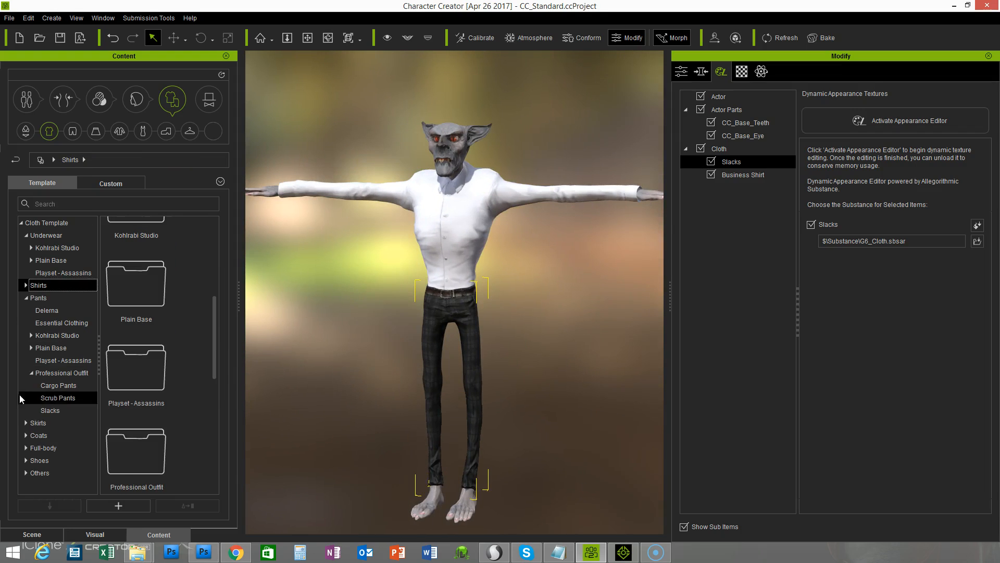
click(26, 435)
scroll(47, 433, down, 2)
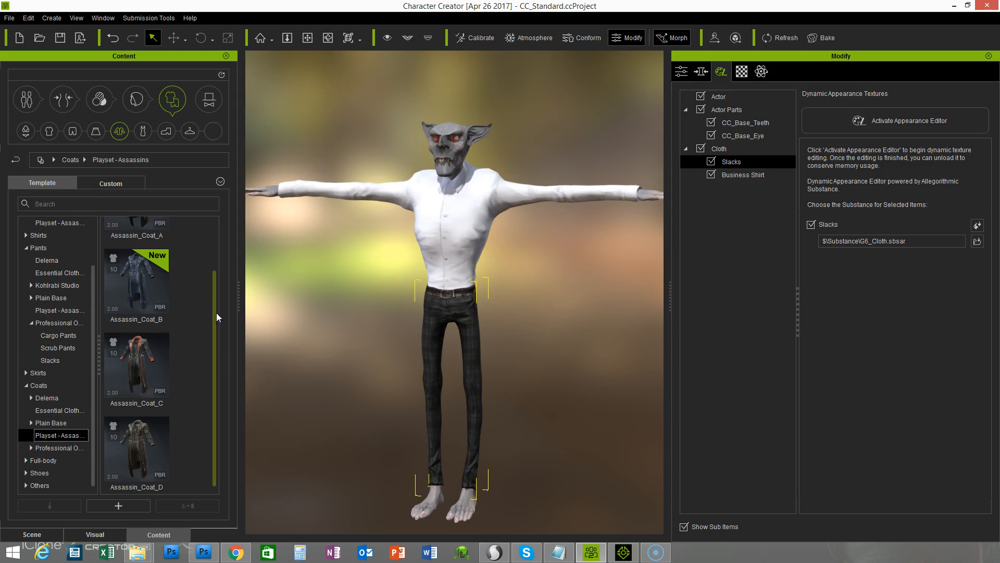
double_click(142, 374)
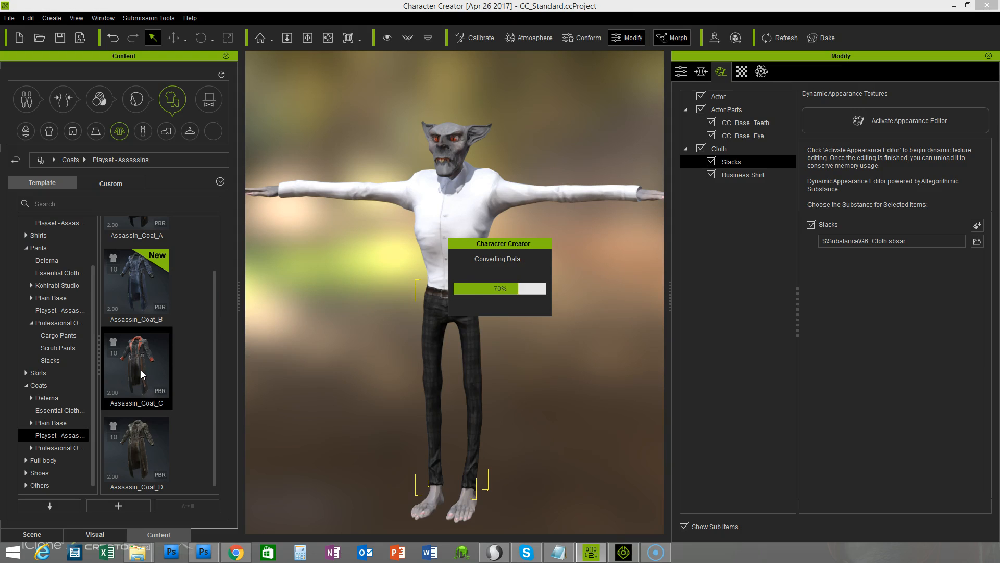
right_drag(617, 410, 579, 386)
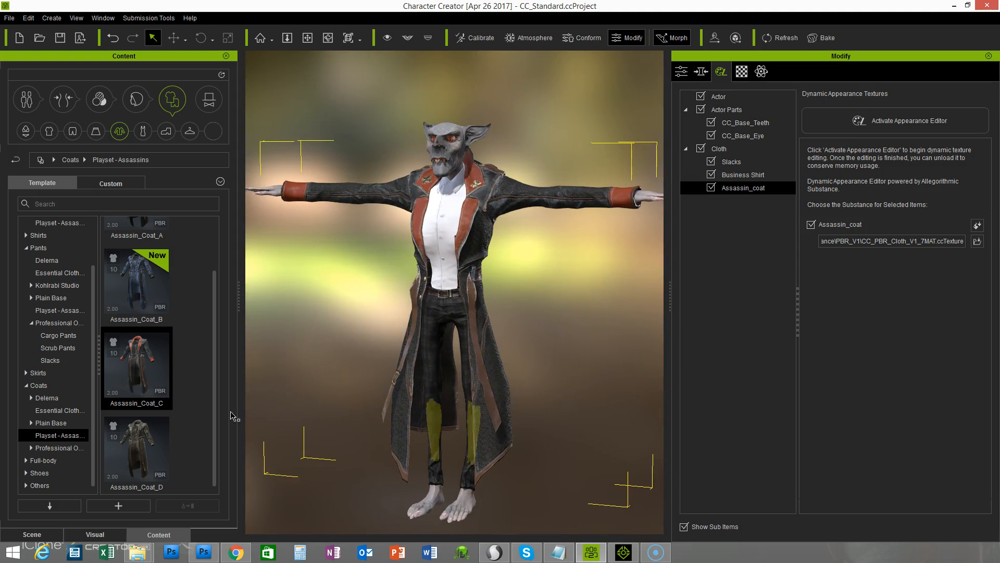
Put Leather shoes_A from the Professional Outfit shoes on the character.
click(26, 386)
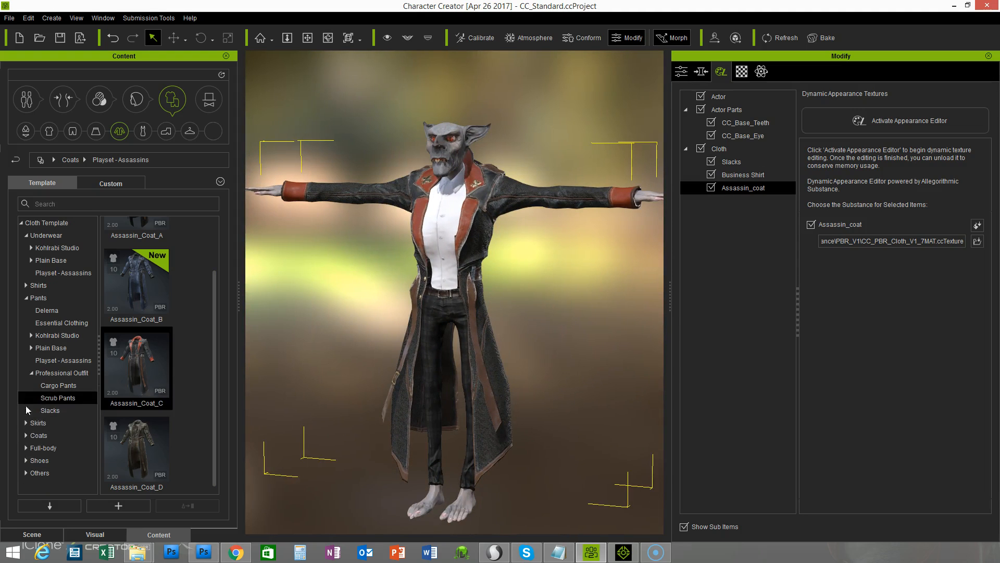
click(26, 462)
click(26, 461)
scroll(60, 452, down, 1)
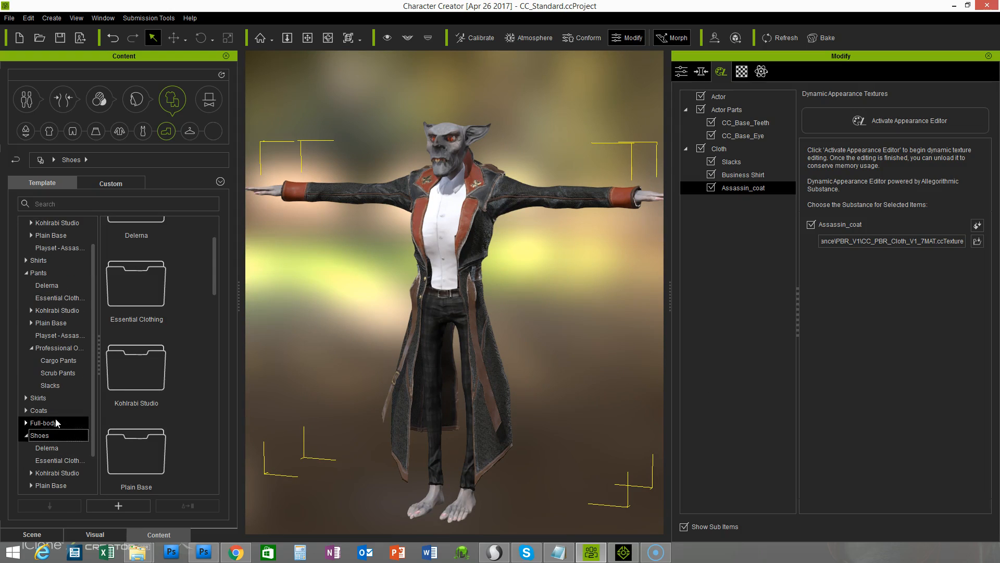
scroll(52, 437, down, 1)
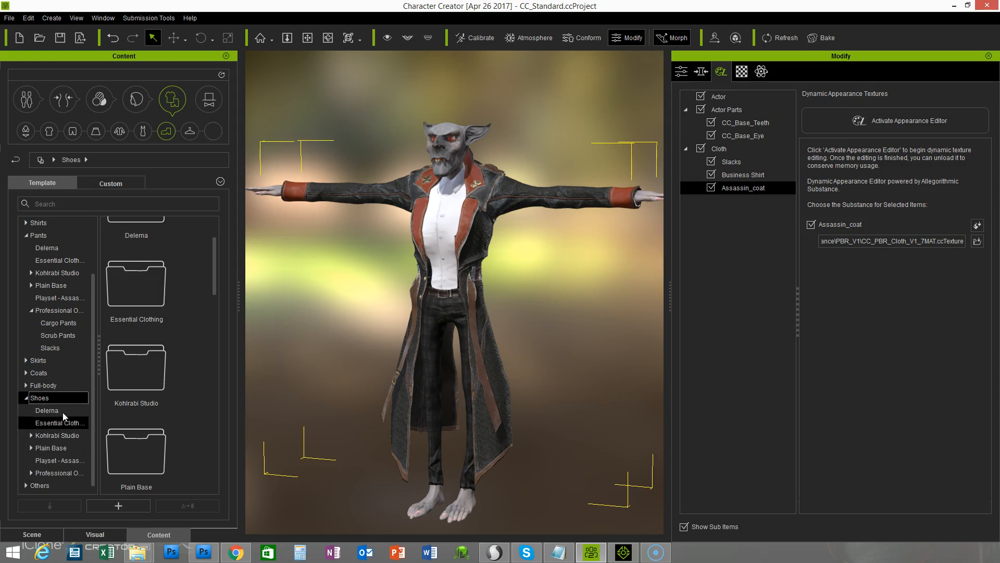
click(31, 472)
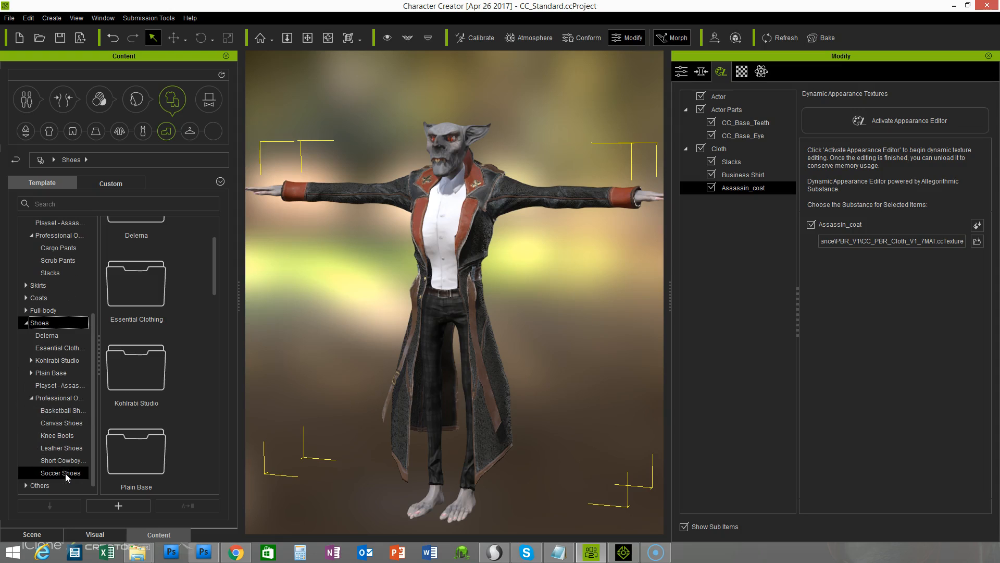
click(57, 448)
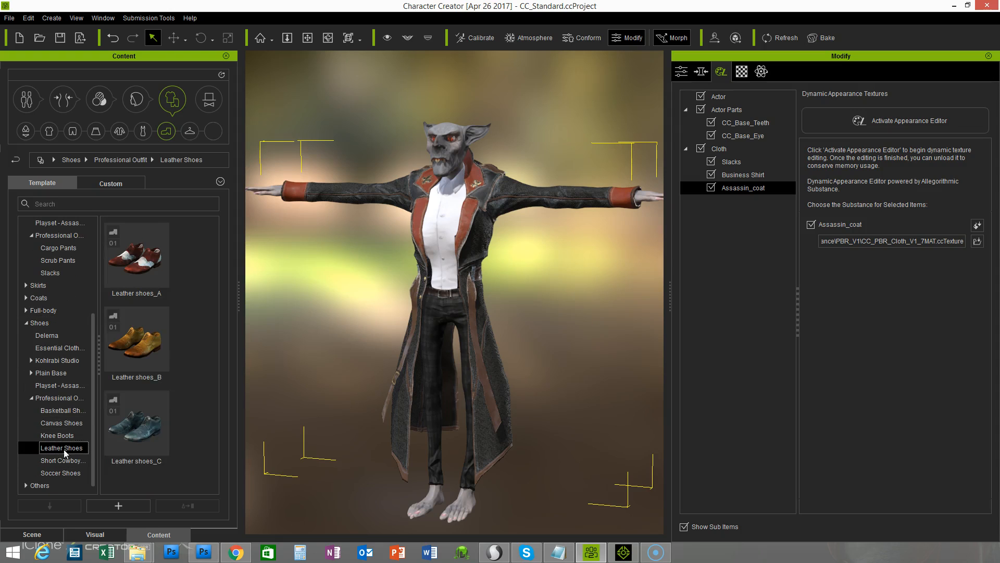
double_click(145, 270)
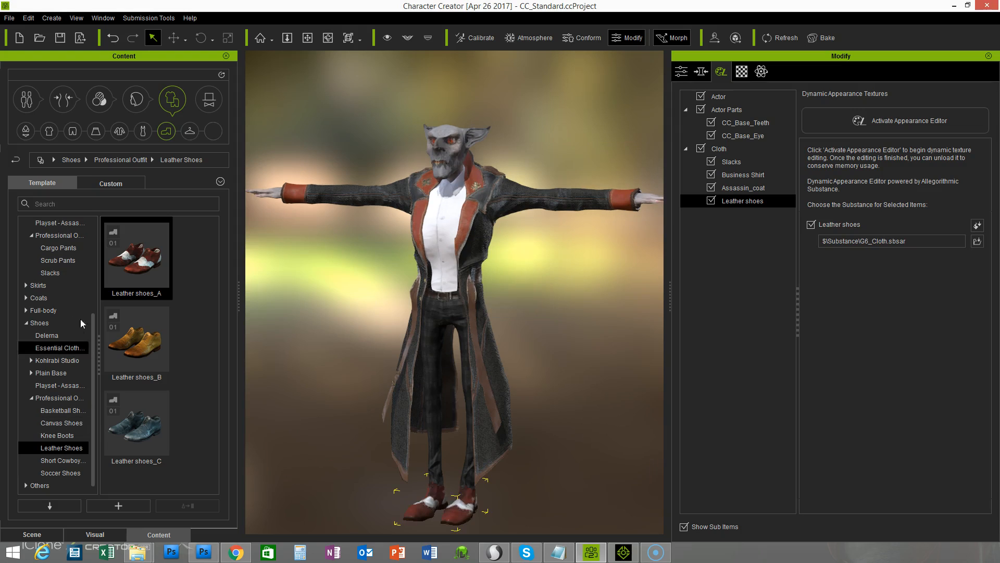
Deselect the shoes and examine the complete outfit on the full figure from the front and sides.
right_drag(438, 490, 535, 456)
middle_drag(579, 415, 580, 468)
right_drag(526, 466, 542, 505)
scroll(543, 505, down, 1)
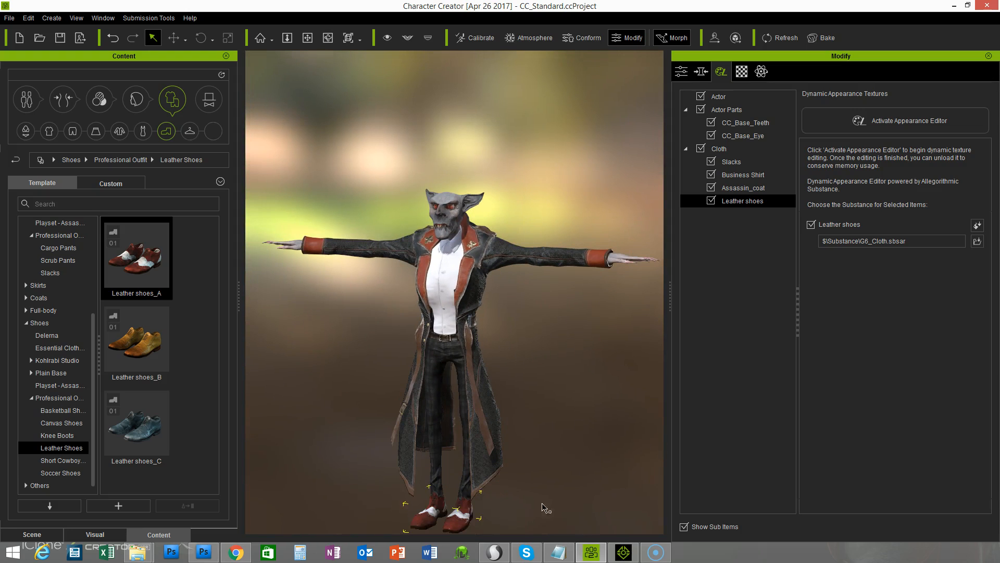
click(548, 459)
right_drag(536, 442, 513, 420)
right_drag(549, 283, 485, 275)
right_drag(522, 347, 433, 281)
right_drag(364, 310, 583, 334)
right_drag(387, 407, 357, 404)
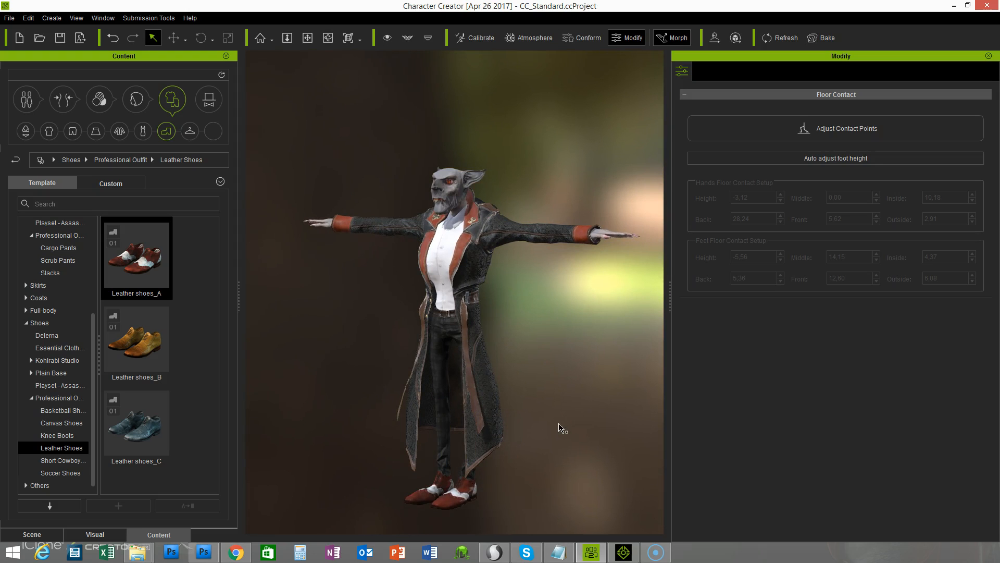
mouse_move(441, 380)
right_down()
mouse_move(475, 391)
mouse_move(444, 392)
right_up()
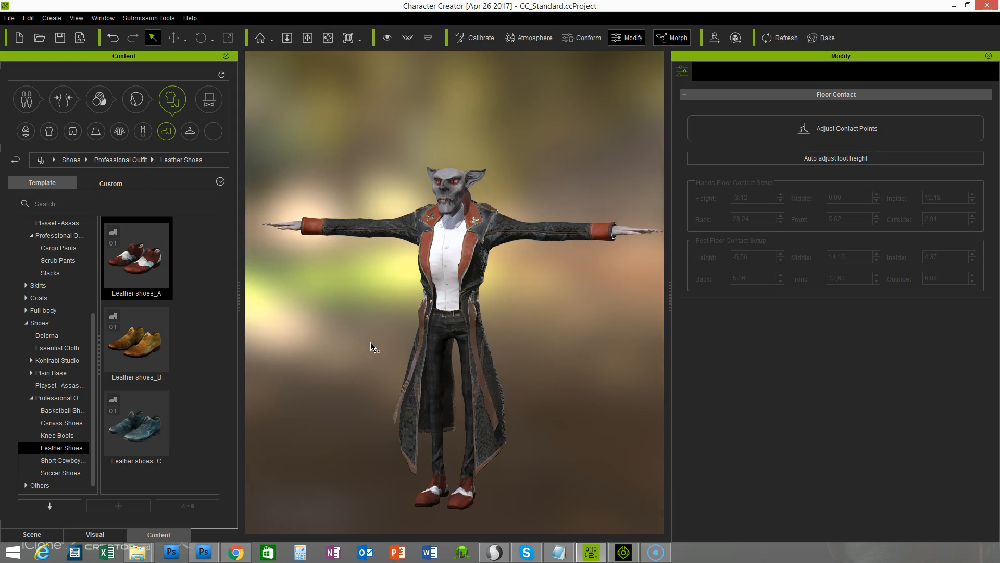
right_drag(367, 328, 422, 349)
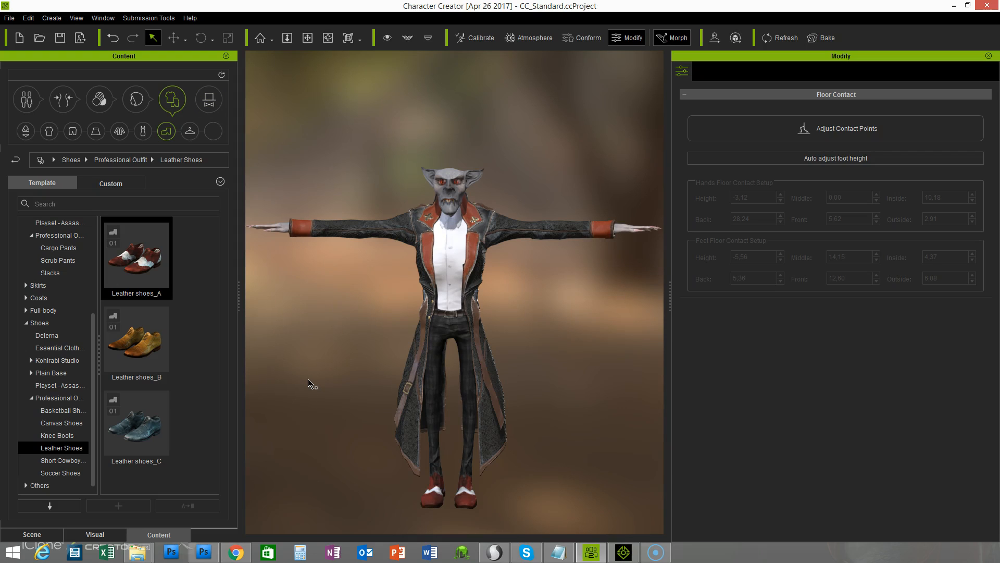
Display the visual settings for Image Based Lighting and the sky.
click(95, 537)
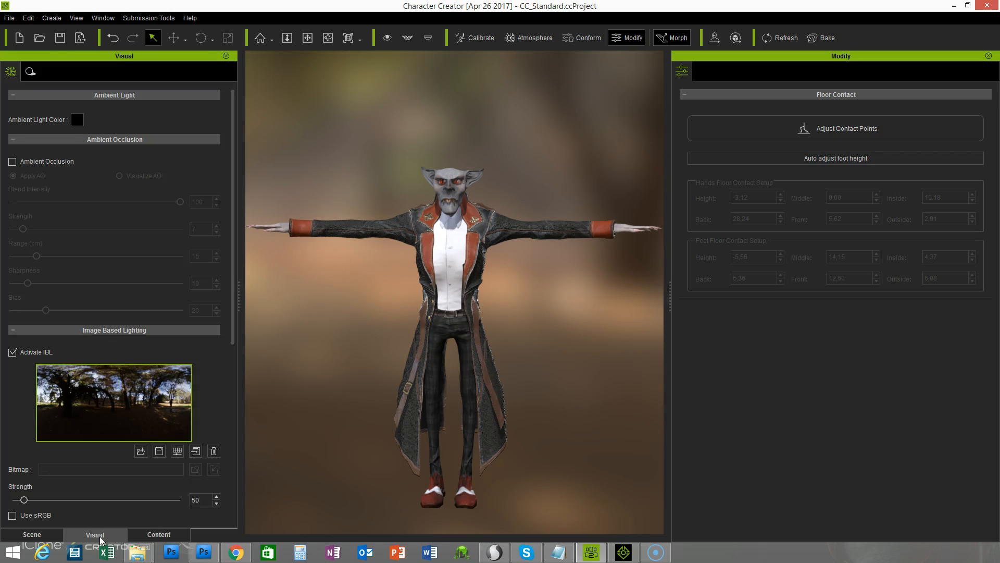
drag(233, 138, 234, 178)
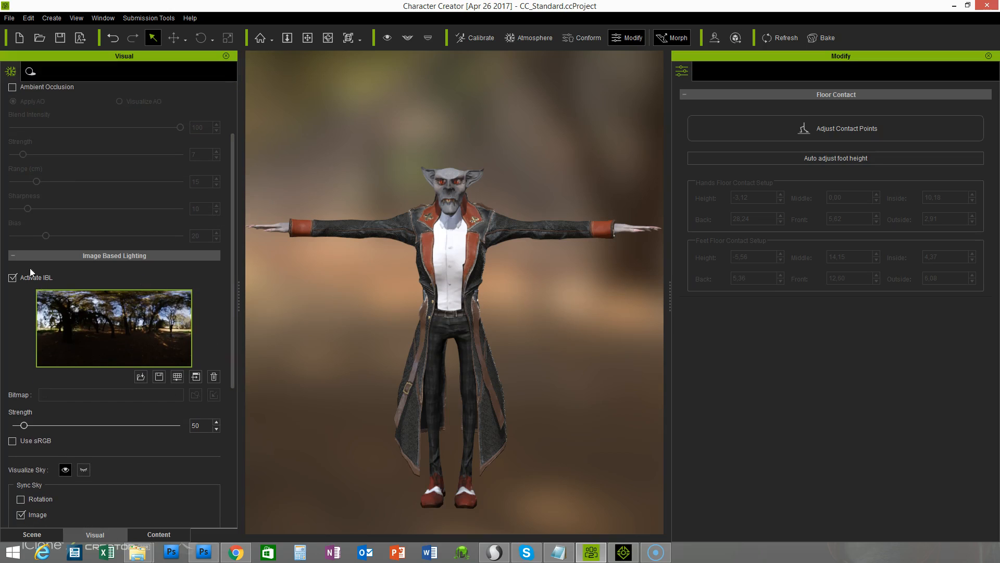
drag(233, 251, 231, 300)
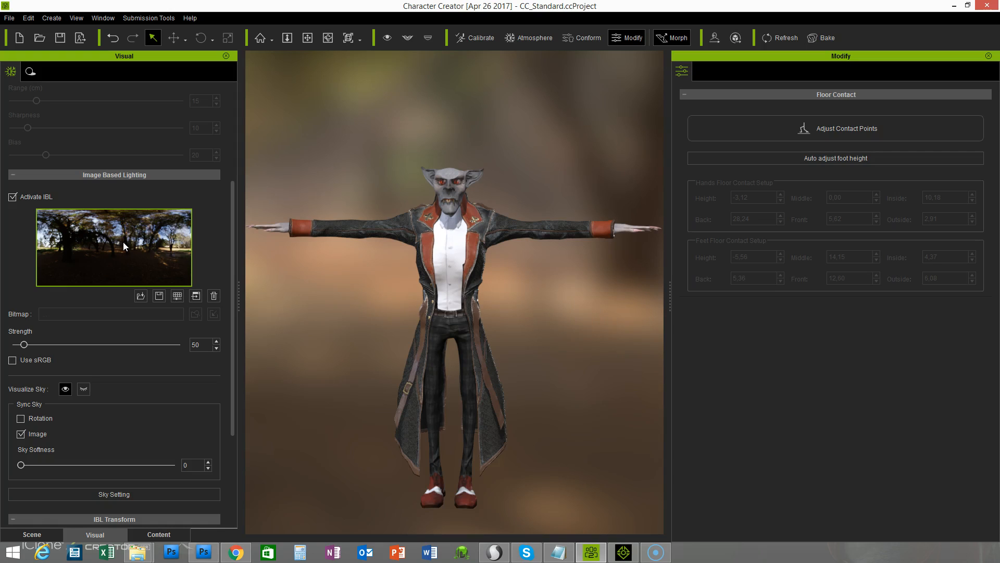
scroll(234, 253, down, 1)
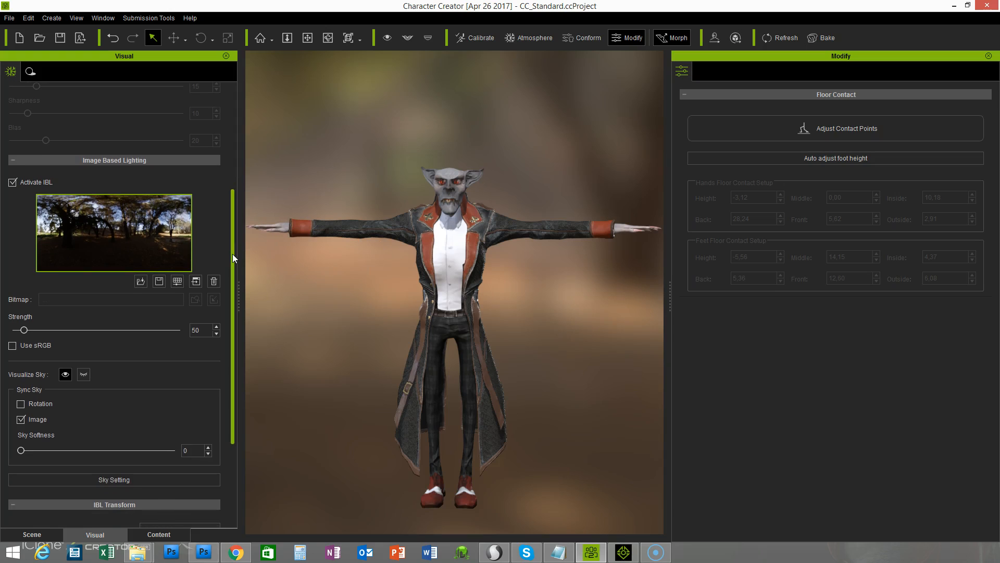
Apply atmosphere preset 06, the night street scene, and check how it lights the dressed character.
click(526, 39)
drag(386, 142, 383, 304)
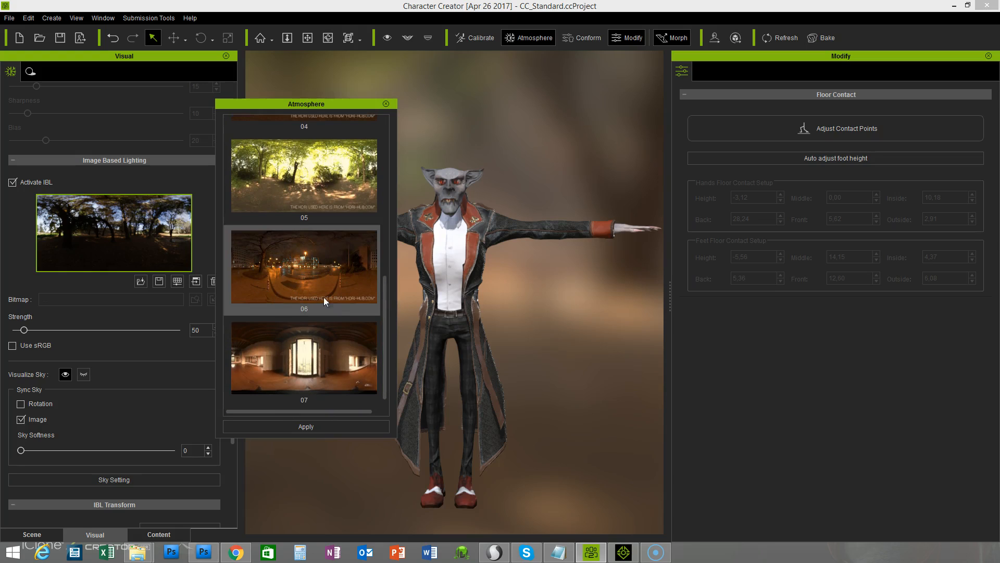
click(305, 276)
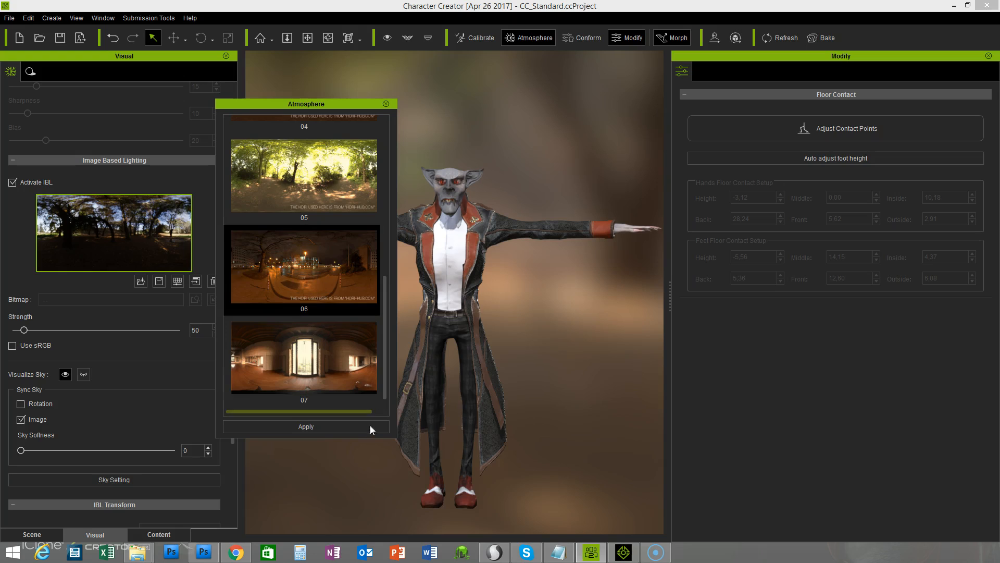
click(332, 426)
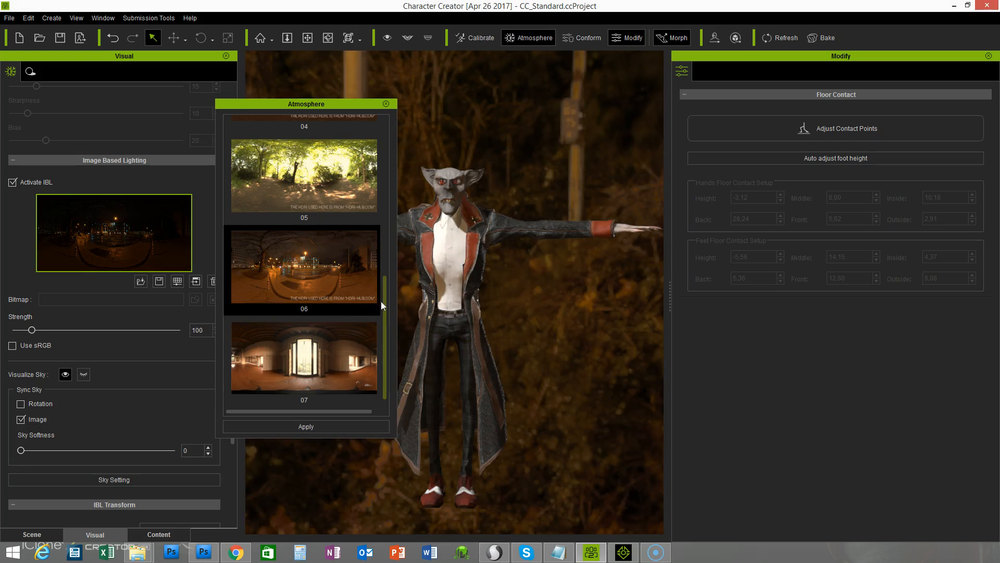
click(386, 105)
right_drag(535, 327, 551, 388)
scroll(533, 382, up, 2)
middle_drag(562, 337, 561, 362)
right_drag(561, 362, 555, 377)
scroll(562, 355, up, 1)
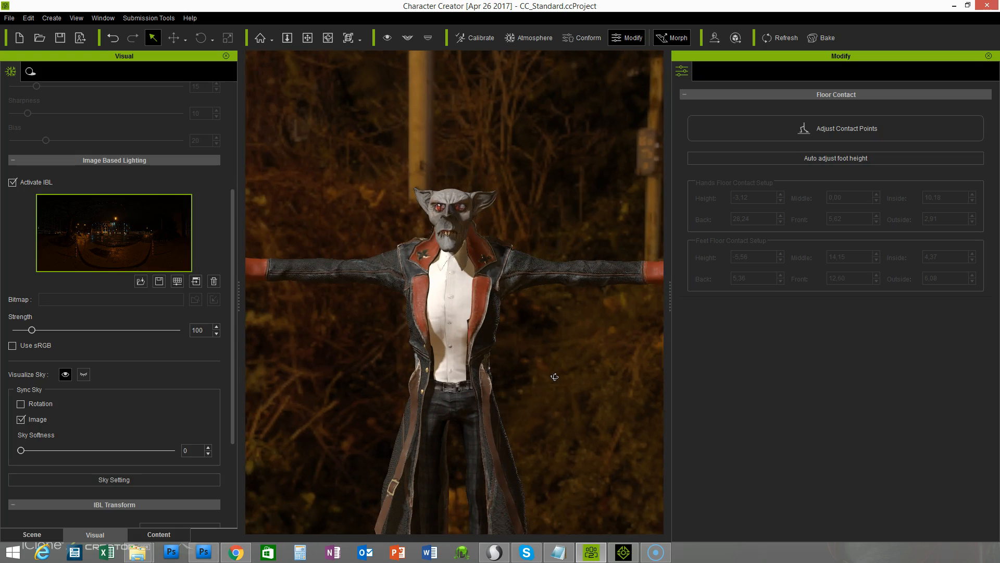
scroll(458, 360, down, 2)
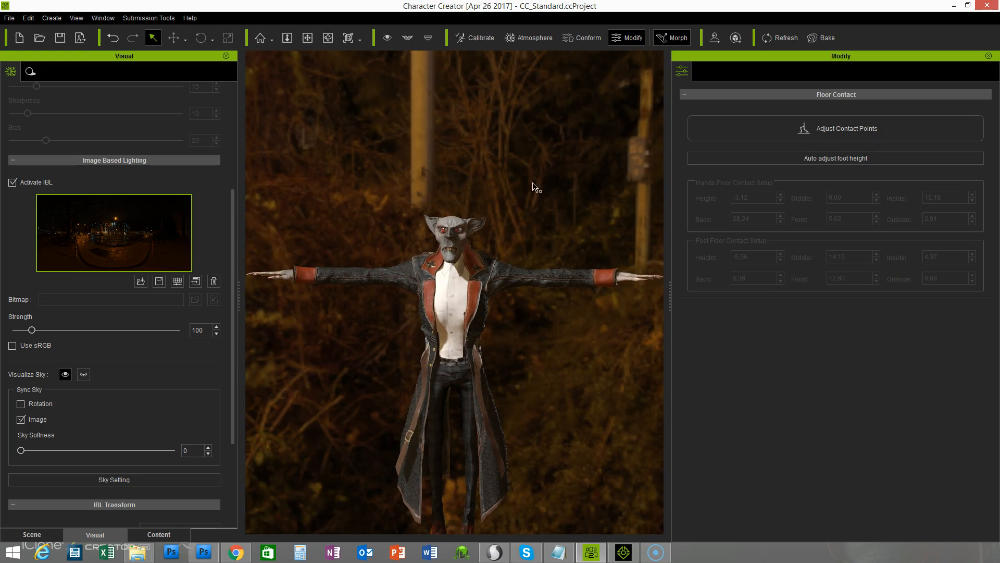
Hide the sky background, inspect the full figure from the front and side, and show the sky again.
scroll(234, 234, down, 2)
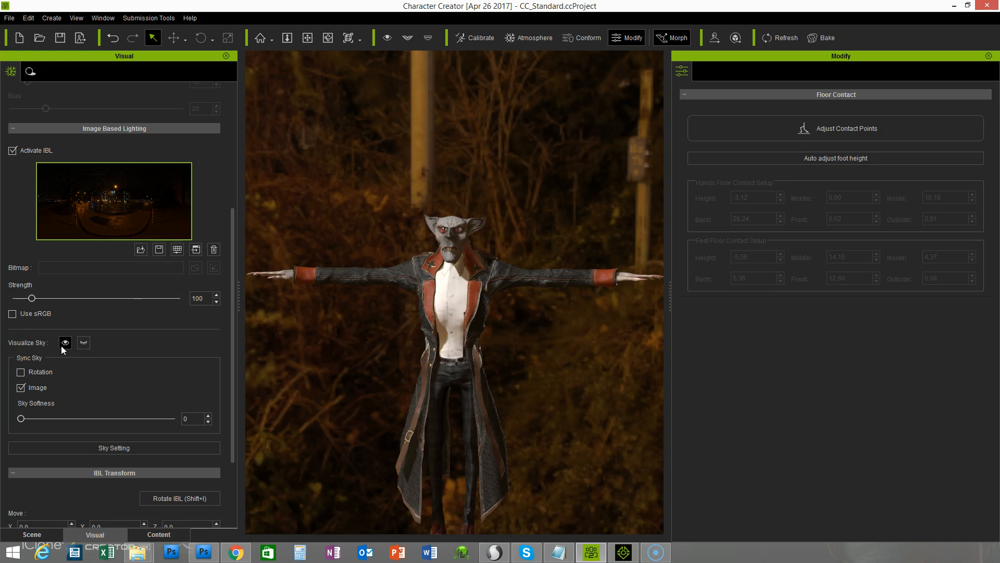
click(83, 345)
right_drag(401, 323, 498, 338)
middle_drag(501, 350, 503, 287)
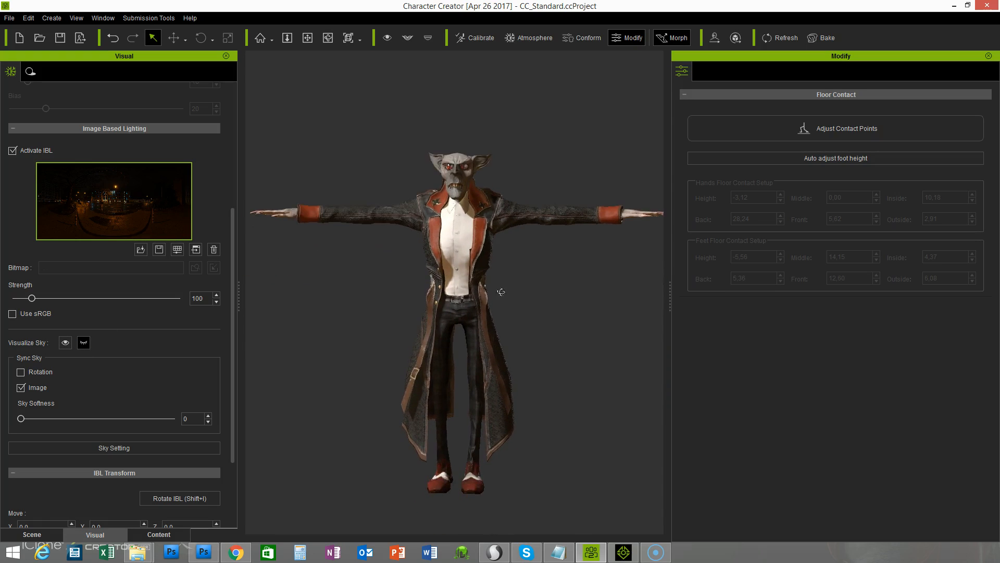
right_drag(500, 293, 424, 302)
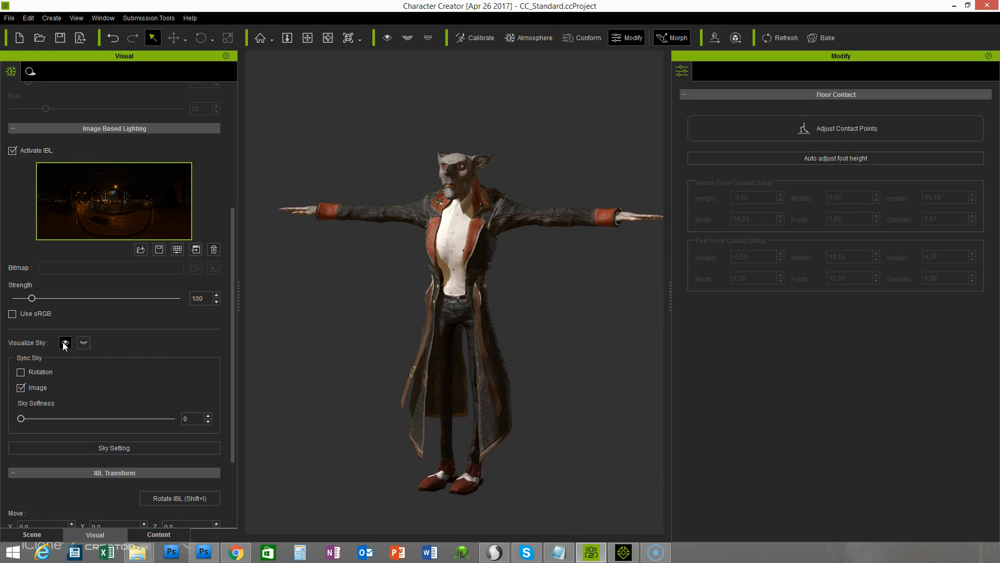
click(65, 344)
Set the Sky Softness to 55 to blur the night background.
drag(233, 296, 234, 309)
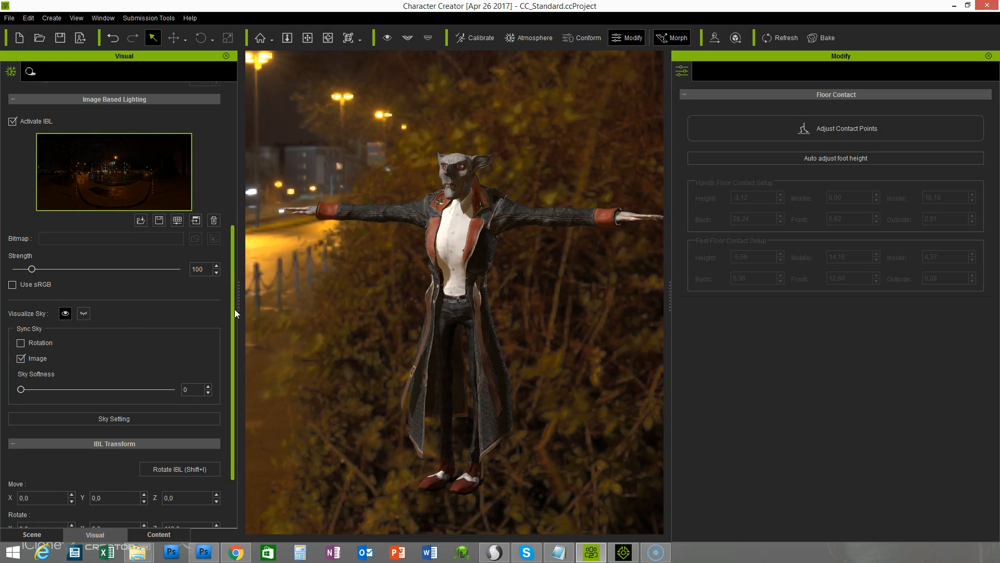
drag(21, 390, 105, 399)
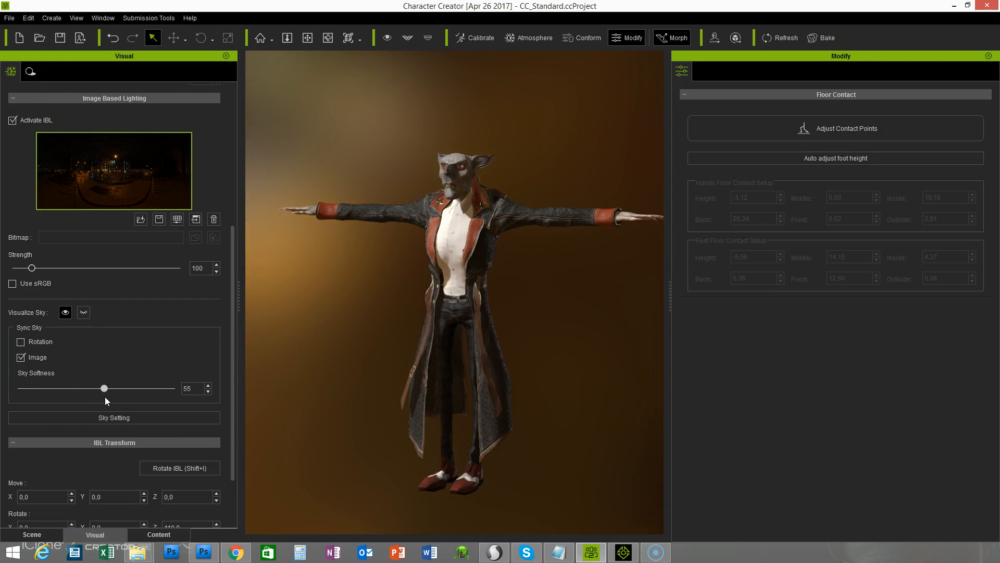
Enable ambient occlusion in applied mode and raise its strength to 100.
mouse_move(519, 381)
right_down()
mouse_move(359, 359)
mouse_move(521, 381)
right_up()
mouse_move(537, 383)
middle_down()
mouse_move(511, 433)
mouse_move(534, 395)
middle_up()
scroll(514, 435, up, 2)
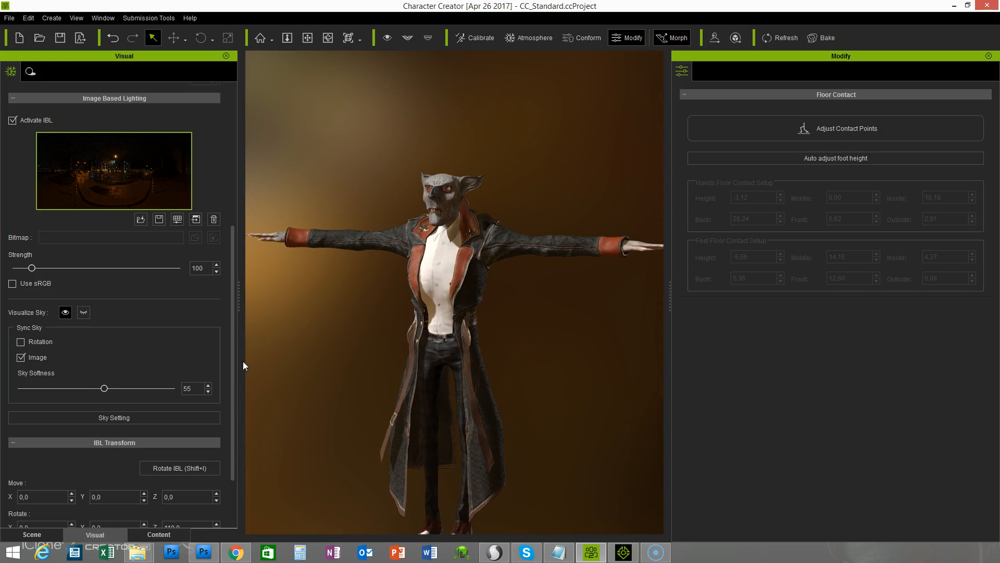
drag(236, 370, 230, 189)
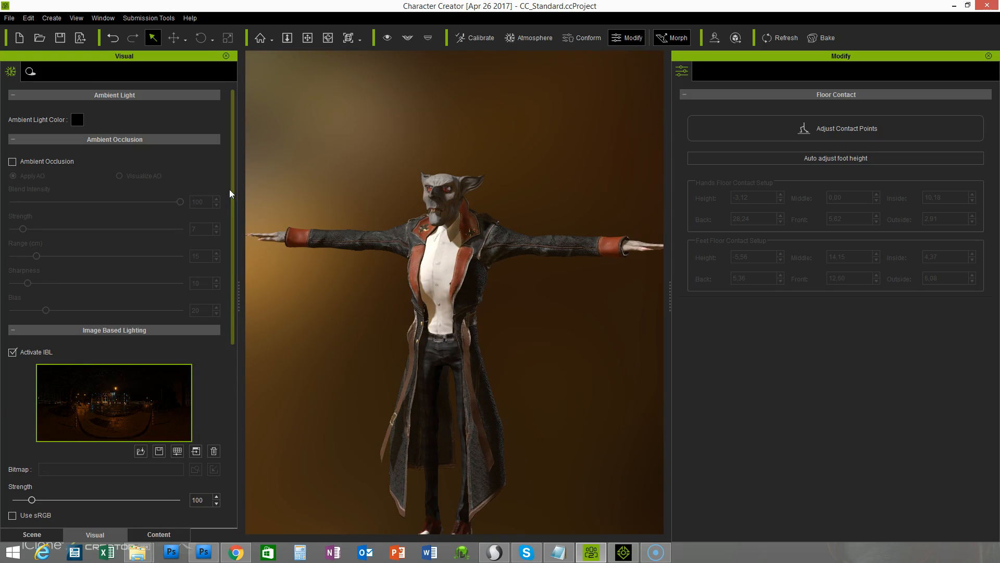
click(12, 162)
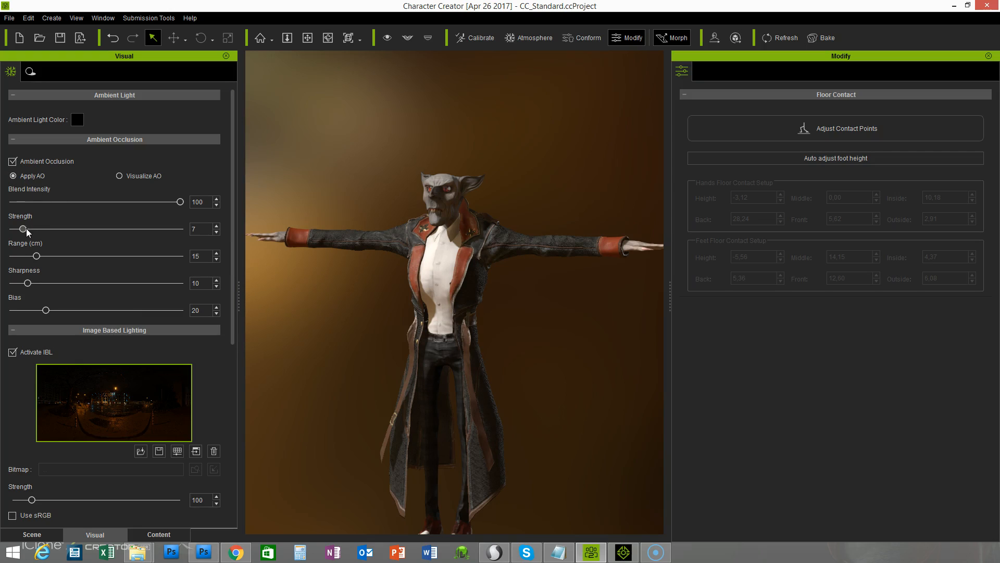
drag(23, 229, 164, 242)
Visualize the ambient occlusion pass on the character from several angles and return to the Apply AO display.
click(119, 176)
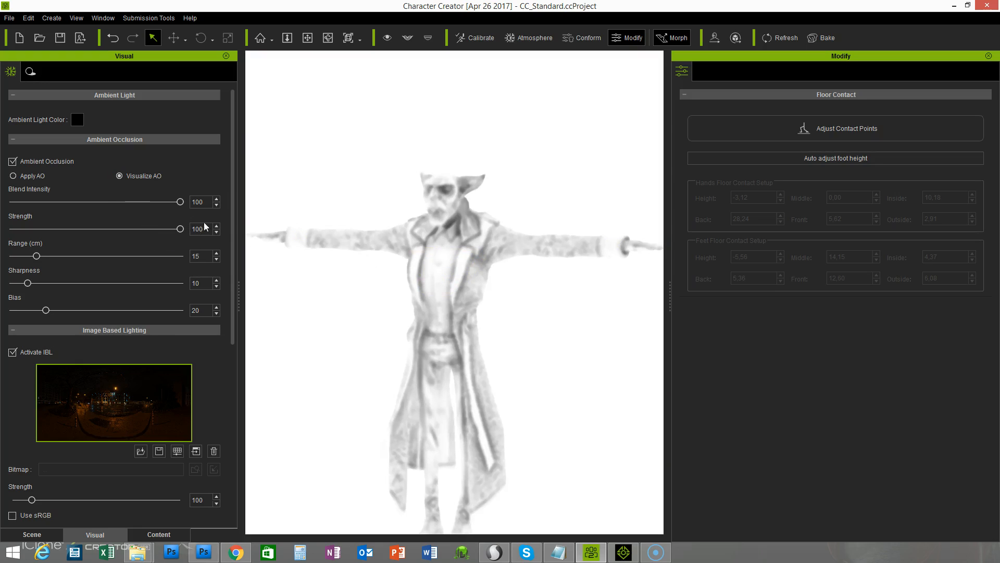
right_drag(327, 311, 421, 324)
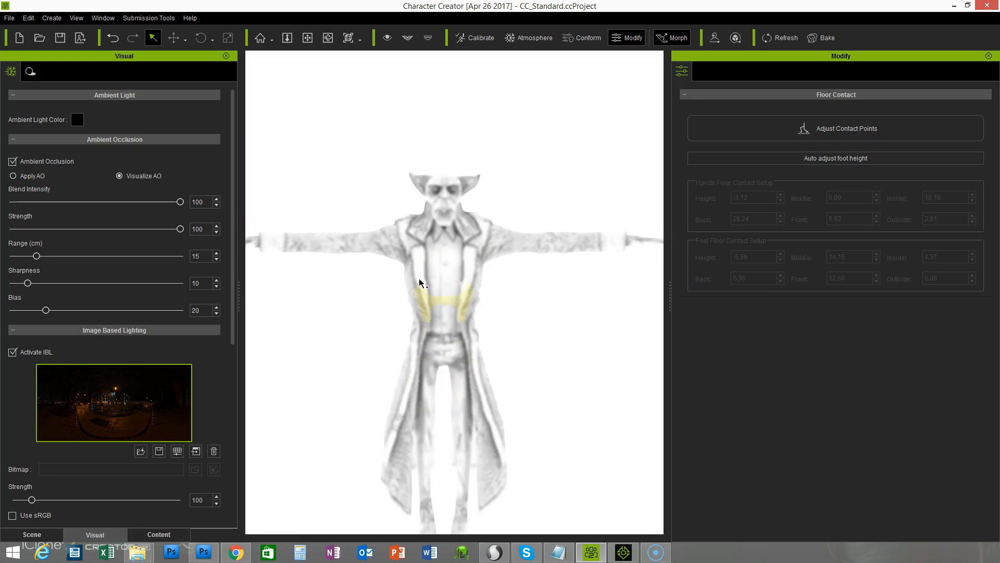
right_drag(511, 346, 449, 360)
right_drag(386, 376, 332, 355)
mouse_move(183, 233)
mouse_down()
mouse_move(35, 231)
mouse_move(193, 245)
mouse_up()
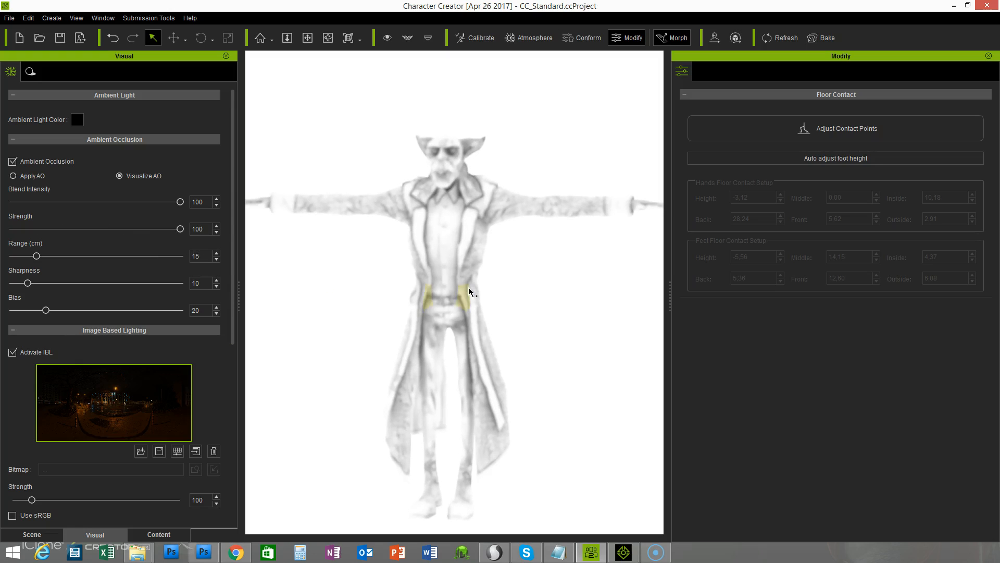
right_drag(524, 328, 489, 328)
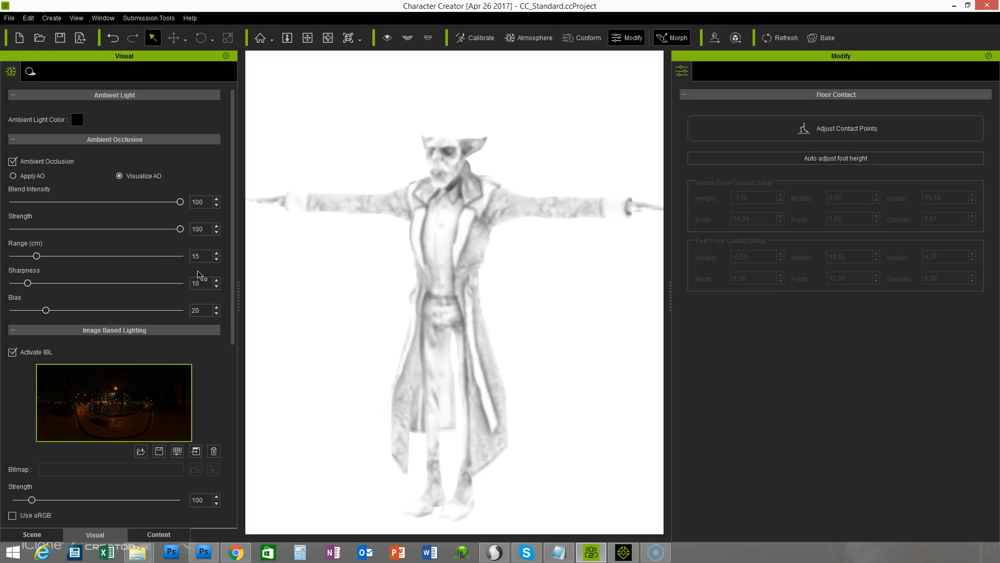
click(13, 176)
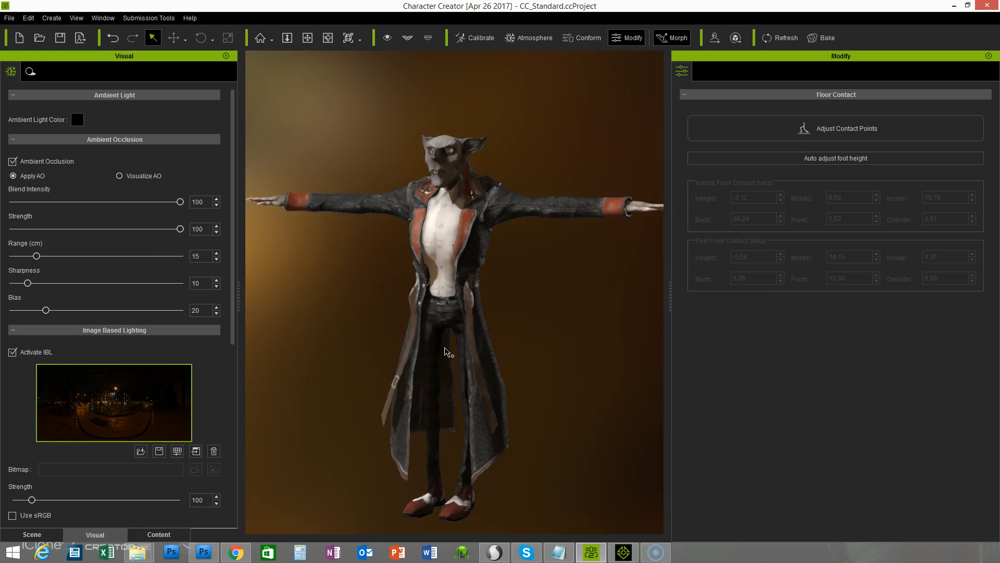
right_drag(421, 339, 364, 331)
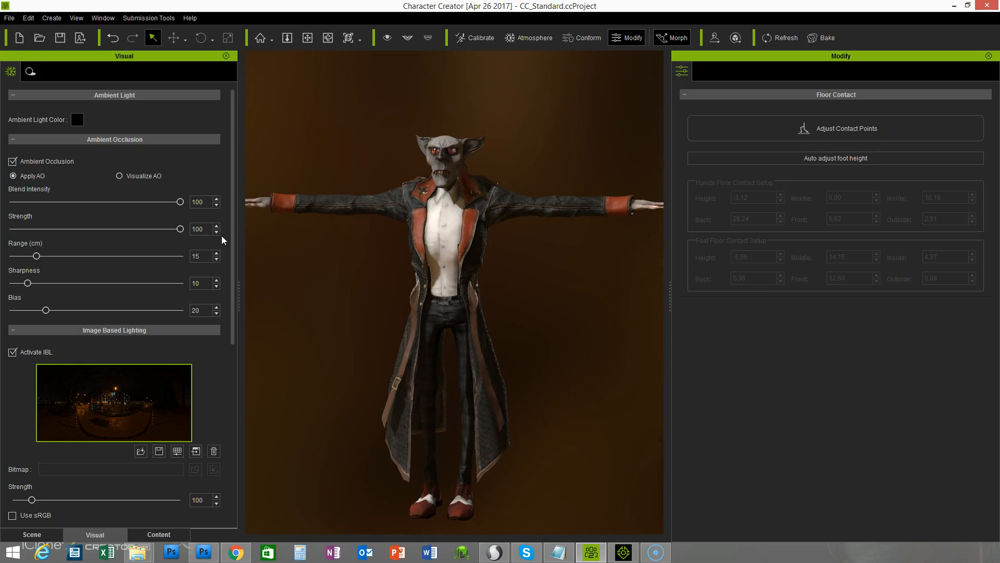
Expand the scene's lights, widen the name column, and switch on the Key and Rim directional lights.
drag(230, 223, 238, 358)
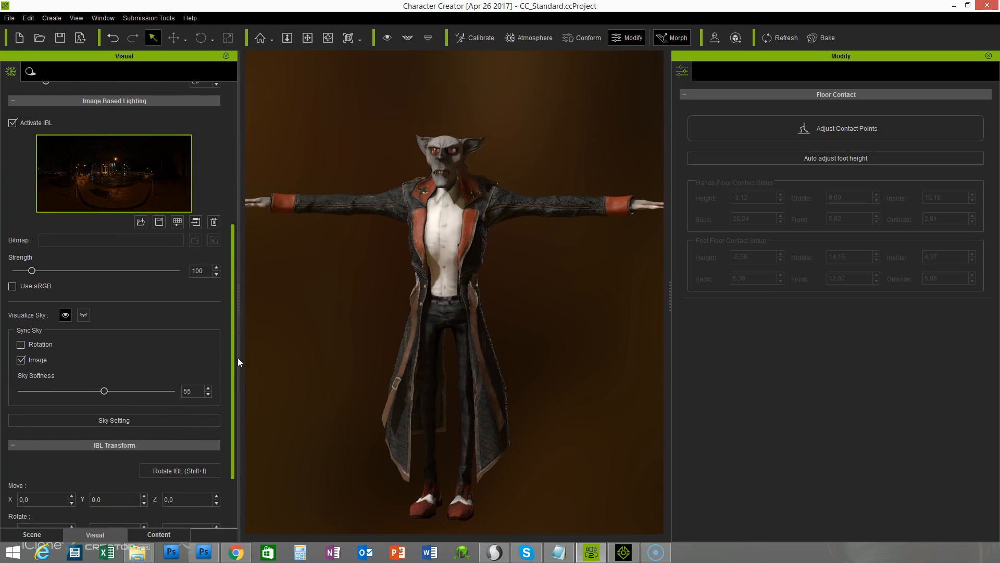
click(33, 534)
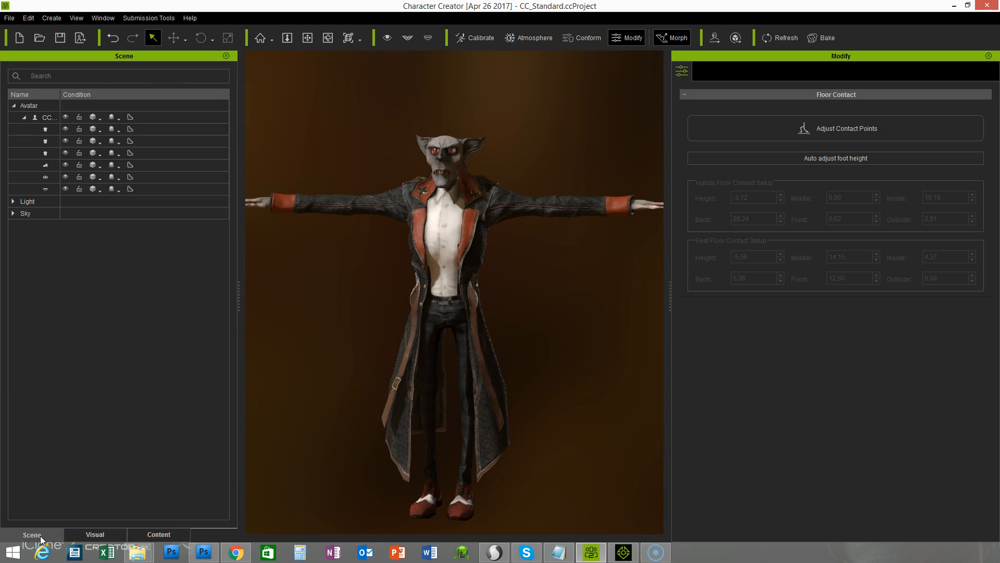
click(13, 201)
drag(60, 153, 83, 152)
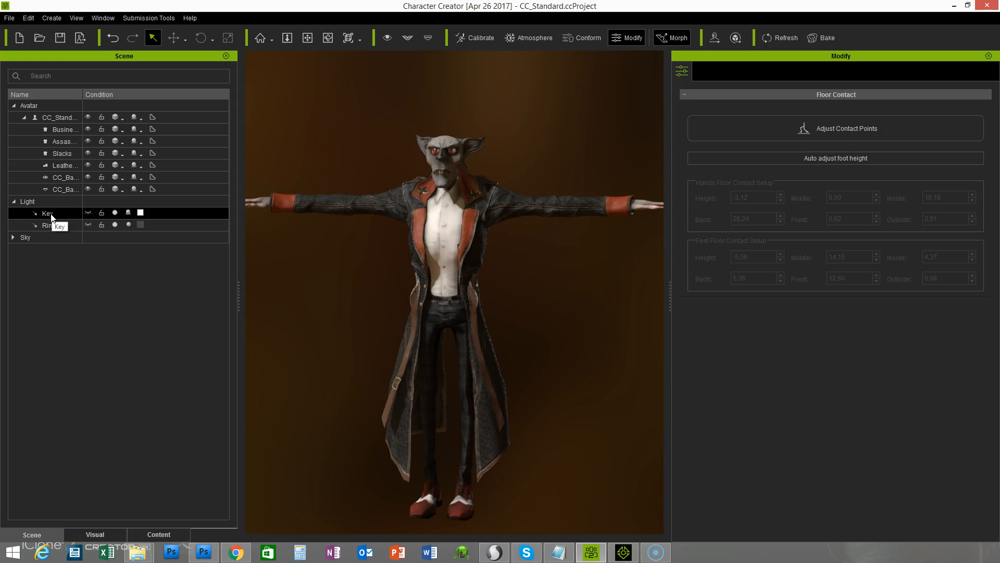
click(85, 215)
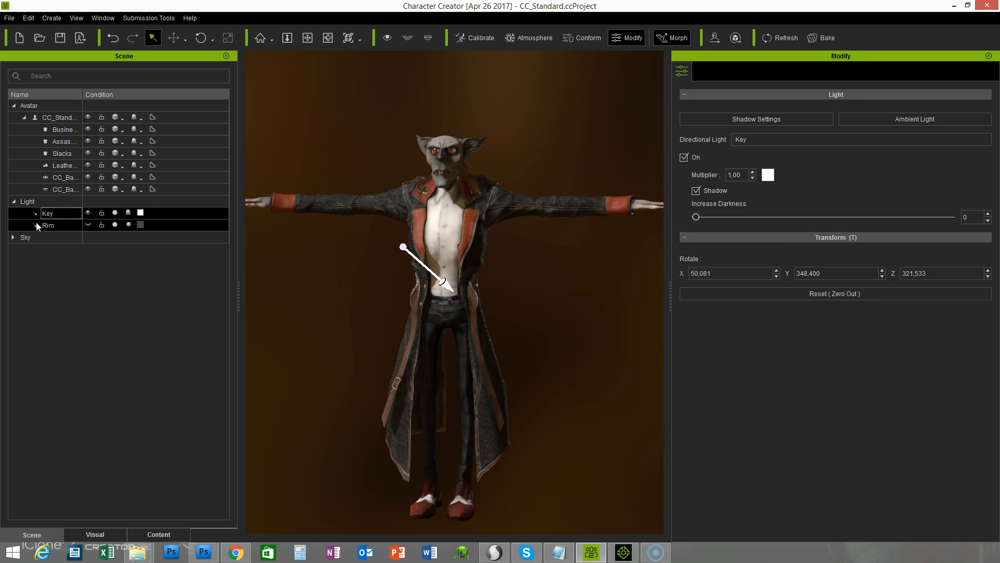
click(88, 224)
right_drag(562, 308, 500, 317)
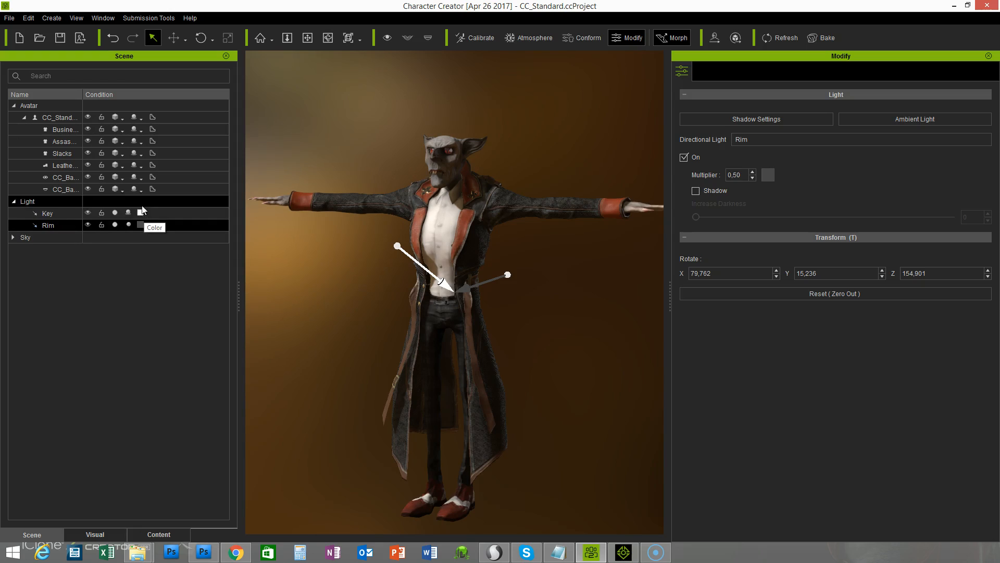
Set the Rim light's color to light blue (#55aaff) and its multiplier to 1.00.
click(140, 224)
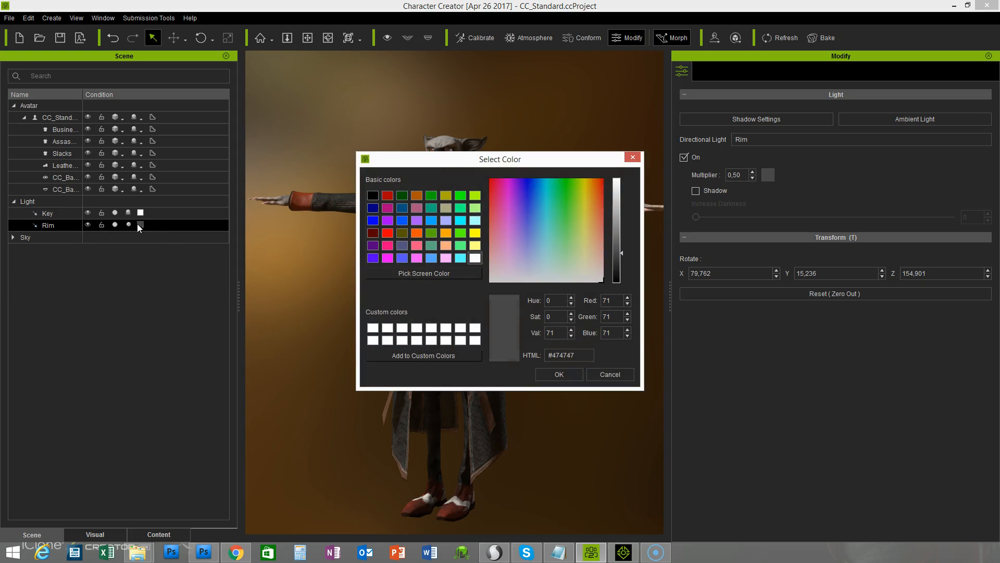
drag(527, 164, 605, 229)
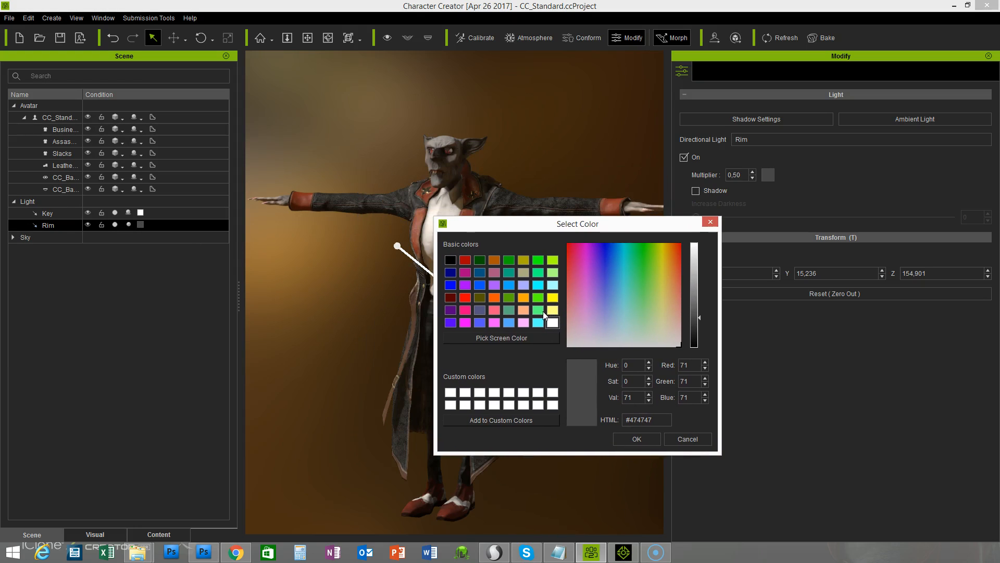
click(509, 323)
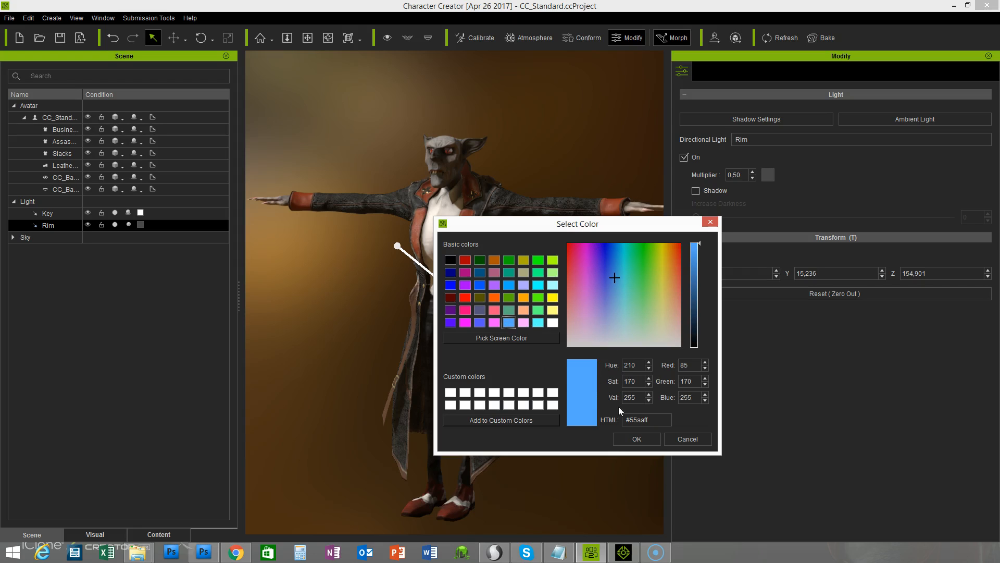
click(637, 439)
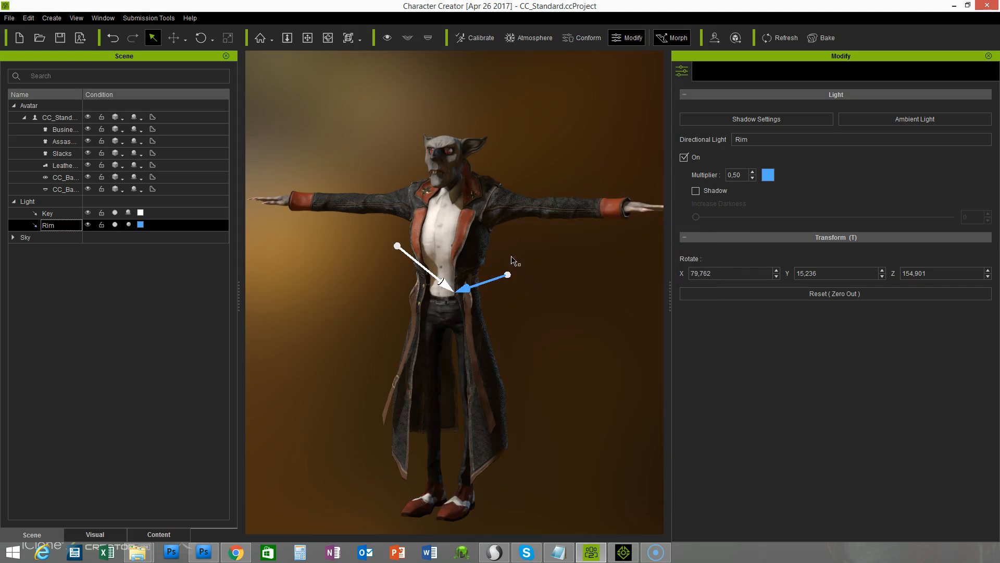
drag(742, 171, 722, 173)
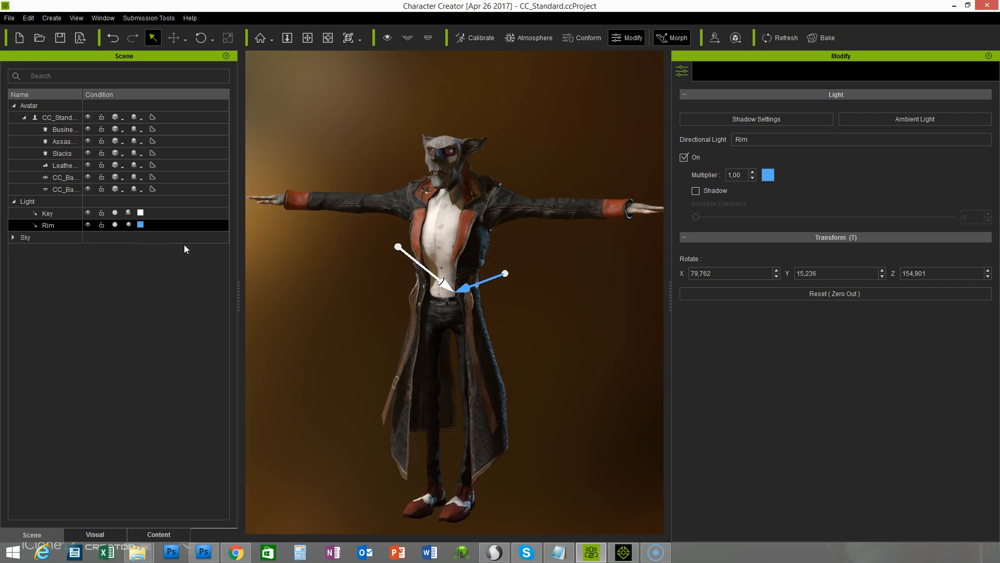
Rotate the Rim light to about X 56, Y 3, Z 127 so it shines from higher up.
key(e)
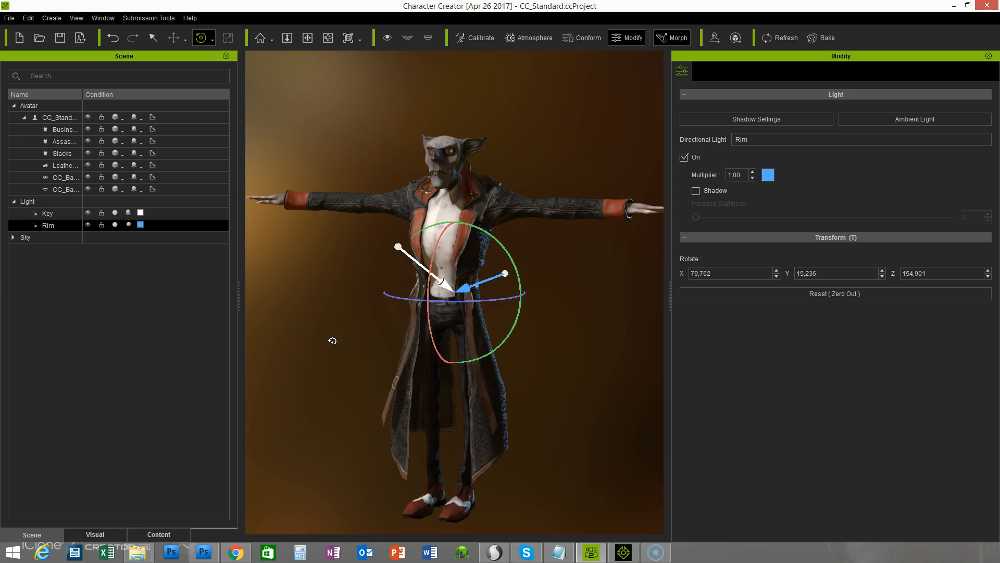
key(e)
key(e)
drag(439, 232, 444, 250)
drag(482, 306, 467, 266)
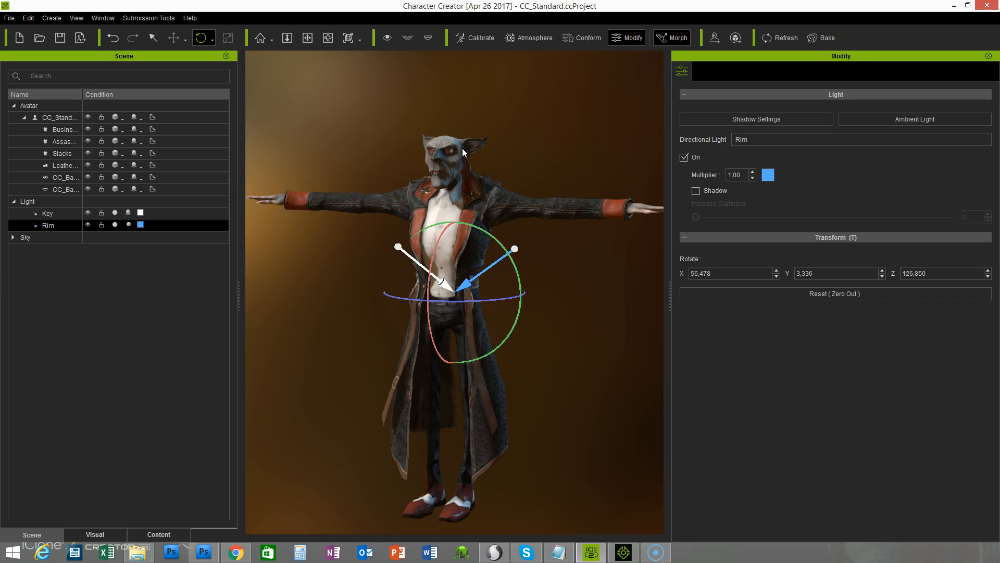
Examine the blue rim lighting on the character's head and coat from different angles.
right_drag(566, 291, 464, 180)
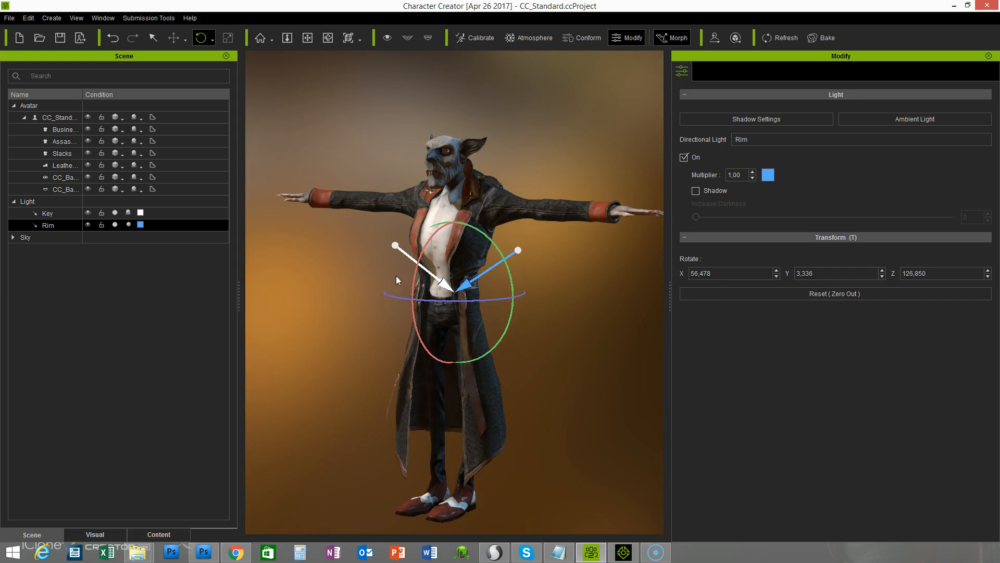
right_drag(397, 277, 471, 191)
right_drag(566, 291, 458, 308)
right_drag(555, 354, 492, 201)
right_drag(568, 361, 514, 139)
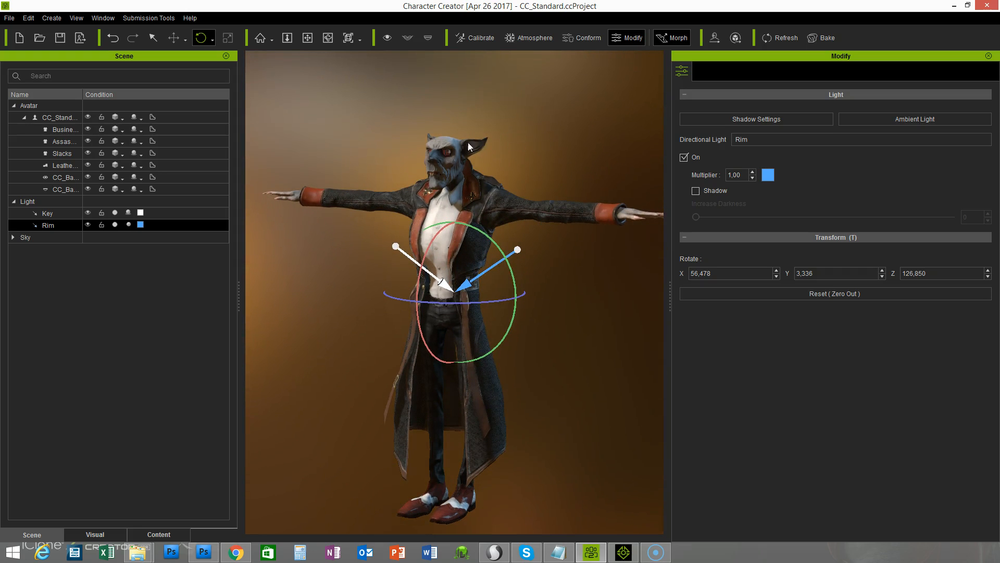
right_drag(461, 147, 511, 152)
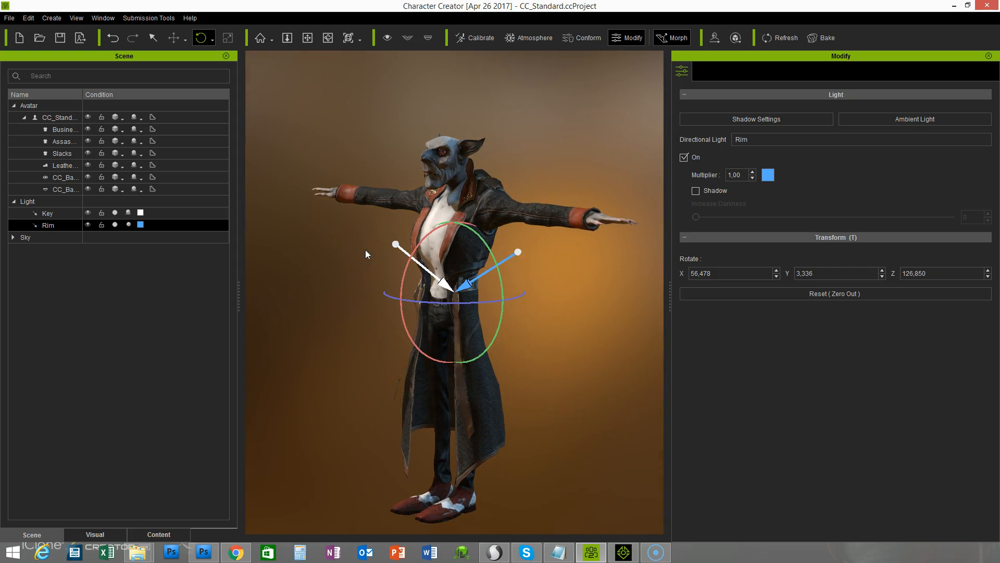
right_drag(365, 254, 312, 256)
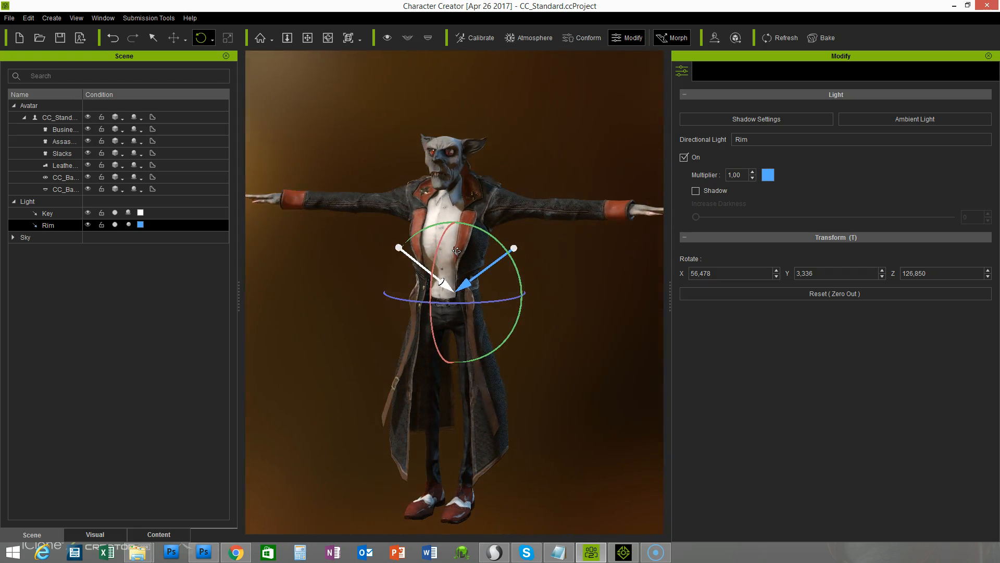
Set the Key light's color to cyan (#55ffff).
click(52, 214)
click(141, 213)
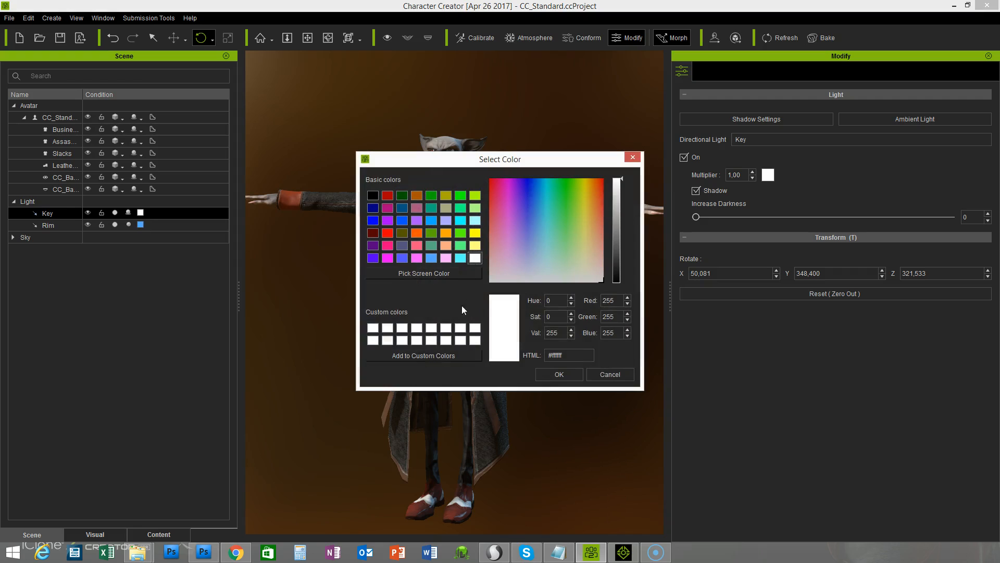
click(460, 258)
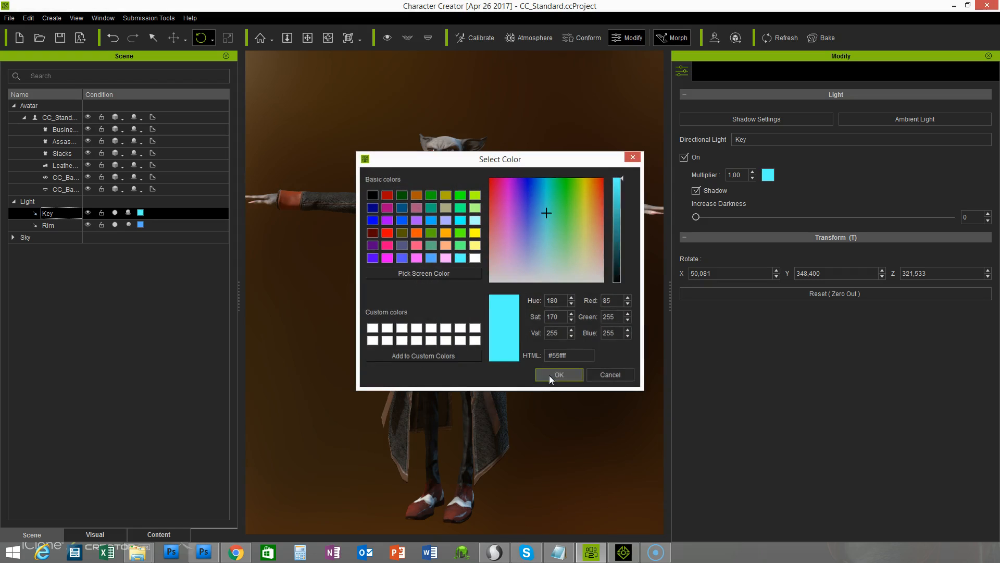
click(550, 376)
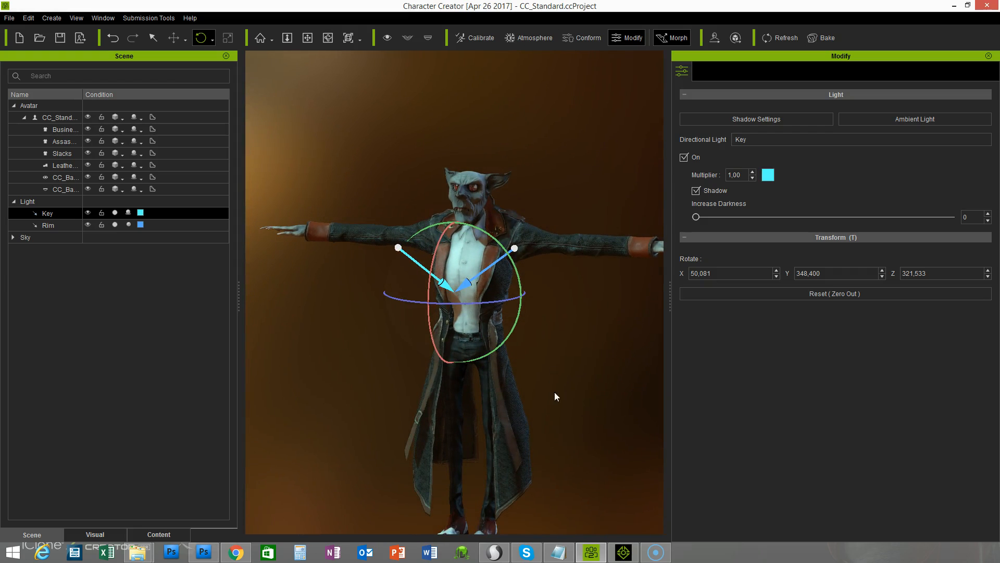
Increase the darkness of the Key light's shadow to 100.
scroll(572, 284, up, 5)
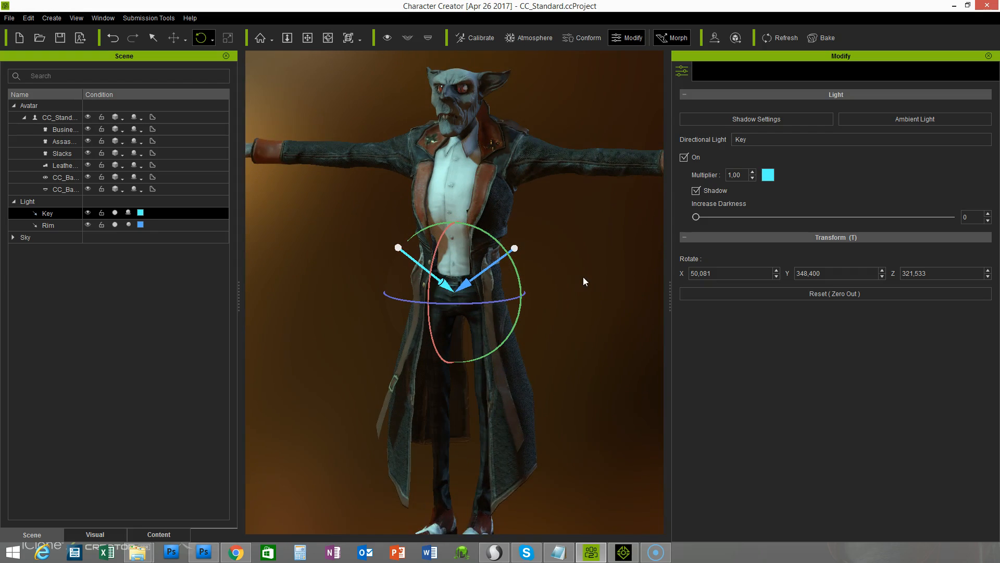
scroll(589, 302, up, 3)
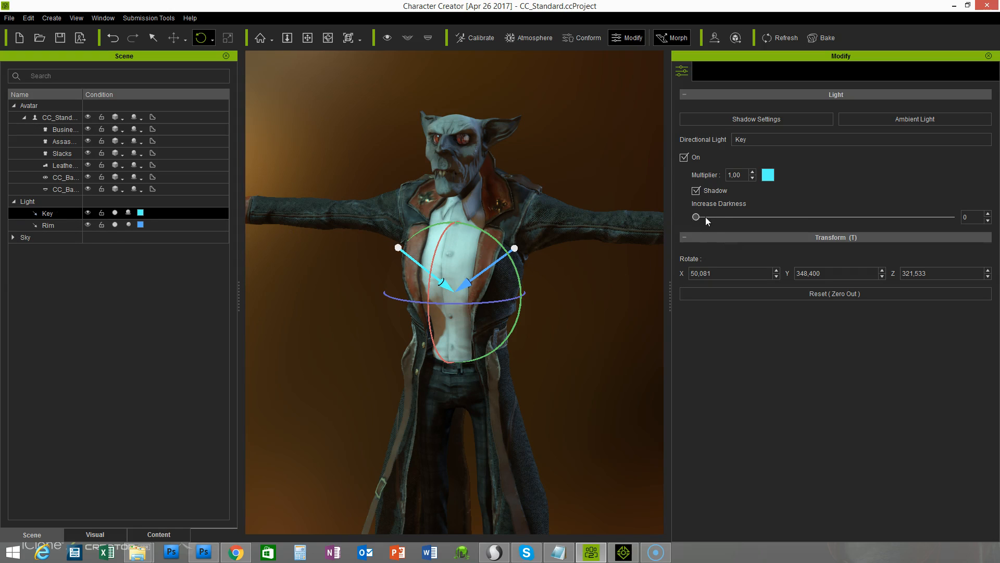
drag(793, 218, 935, 222)
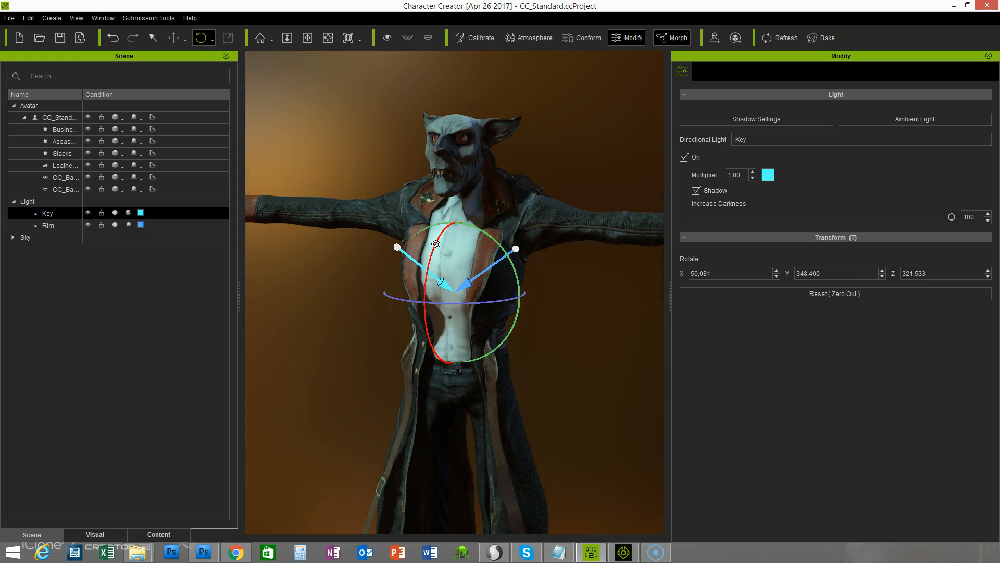
Rotate the Key light to about X 58, Y 20, Z 301 to redirect the shadows on the character.
drag(438, 248, 437, 256)
drag(463, 304, 450, 302)
right_drag(384, 344, 426, 238)
drag(436, 245, 435, 218)
Examine the full character under the adjusted Key and Rim lights from several distances and angles.
right_drag(401, 304, 358, 330)
middle_drag(358, 330, 367, 286)
scroll(366, 286, down, 3)
scroll(366, 285, down, 2)
right_drag(375, 333, 418, 337)
scroll(418, 337, down, 1)
middle_drag(404, 338, 396, 333)
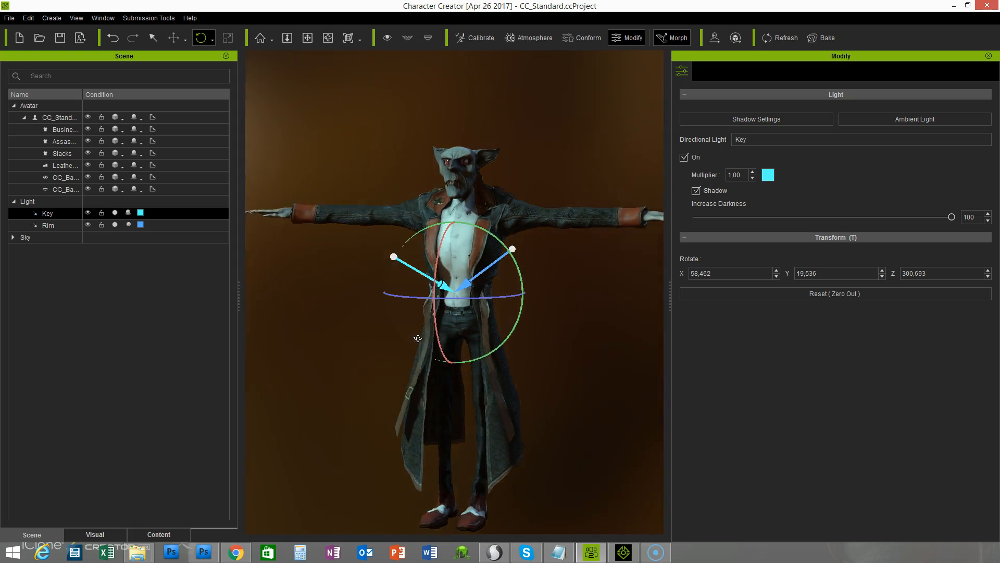
right_drag(396, 334, 425, 328)
right_drag(360, 293, 386, 281)
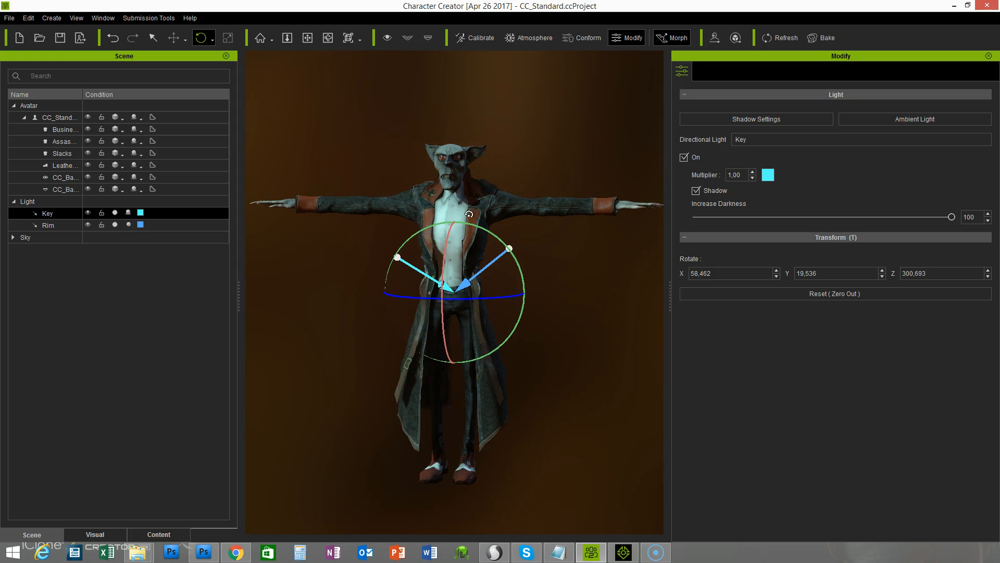
right_drag(543, 337, 524, 363)
key(alt)
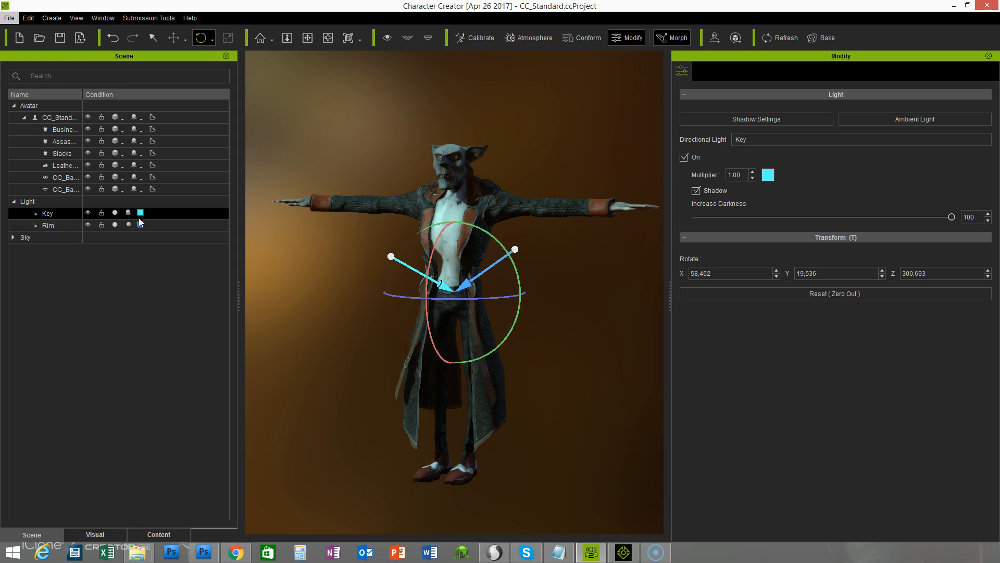
Hide the Key and Rim lights' direction gizmos in the viewport.
click(93, 535)
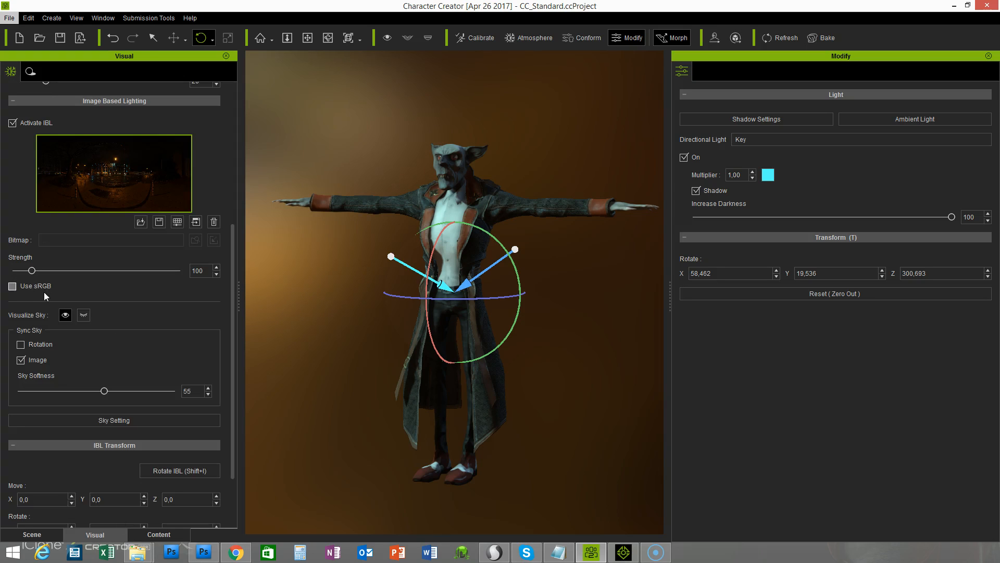
click(49, 532)
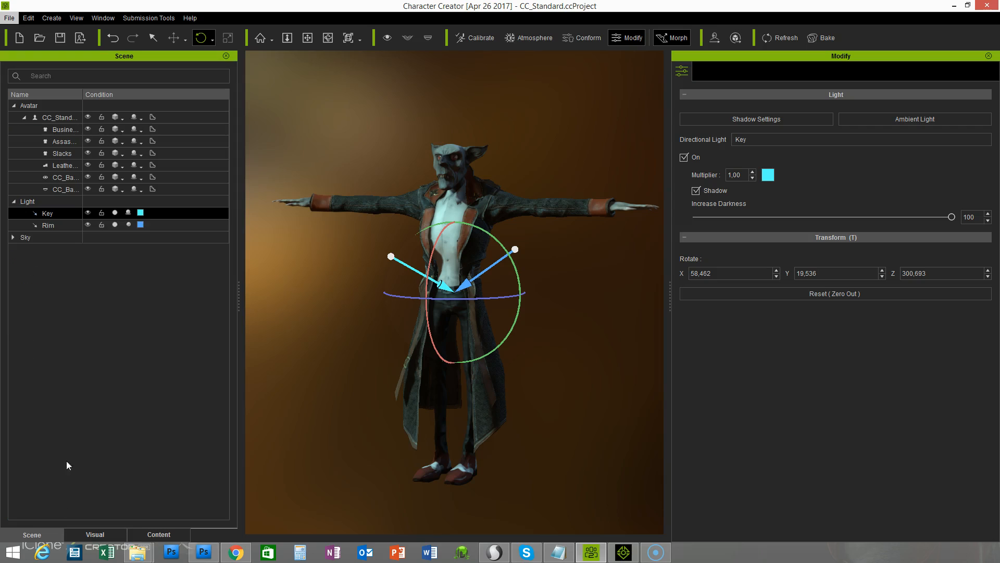
click(87, 223)
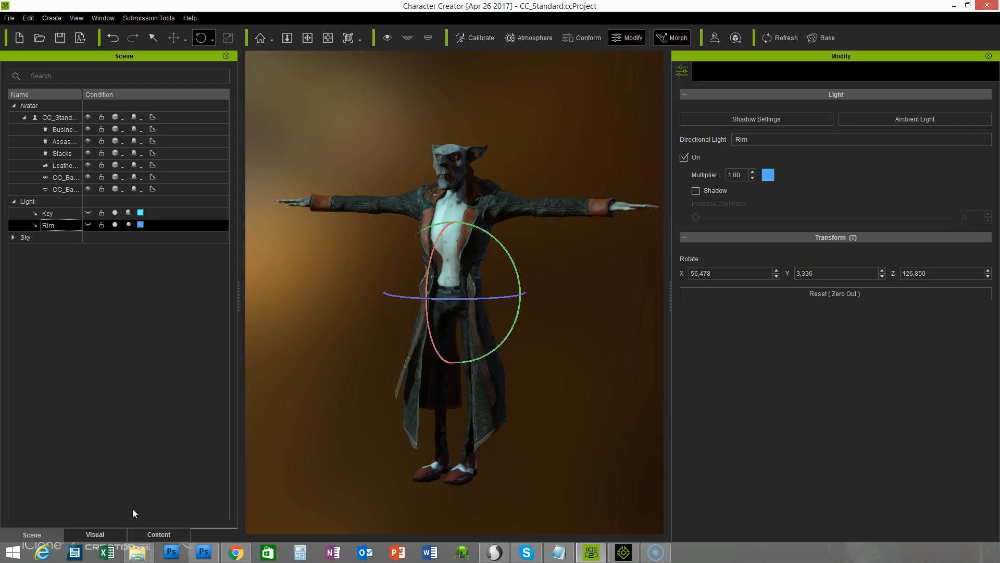
click(93, 534)
scroll(346, 454, up, 5)
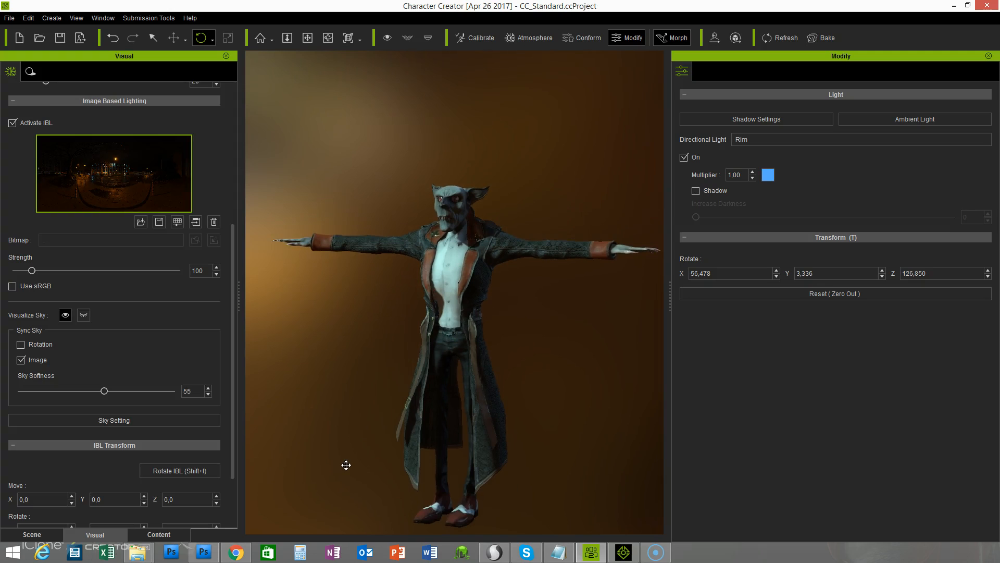
right_drag(315, 411, 343, 394)
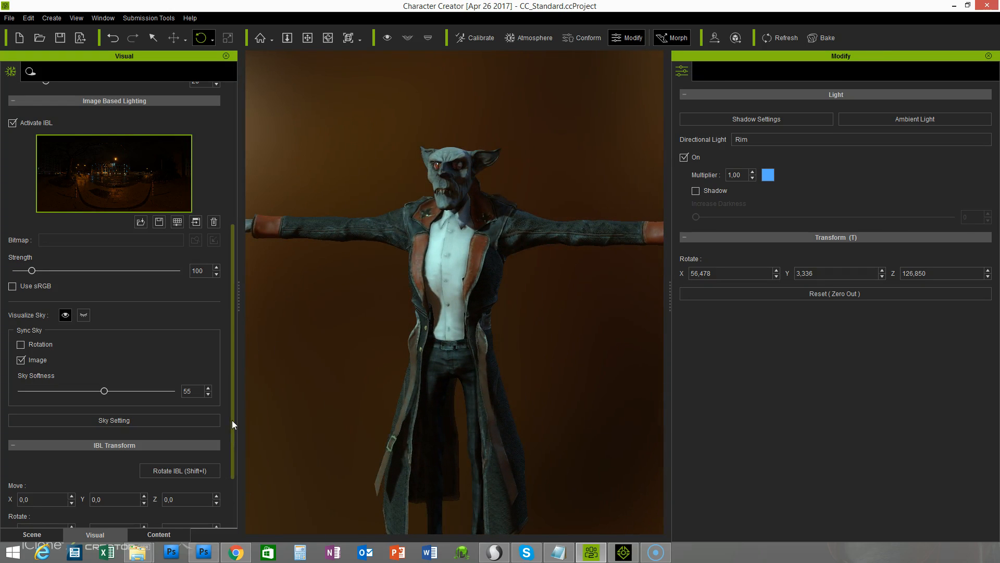
Select the whole character and switch its Slacks and Leather shoes materials to the PBR shader type.
click(33, 534)
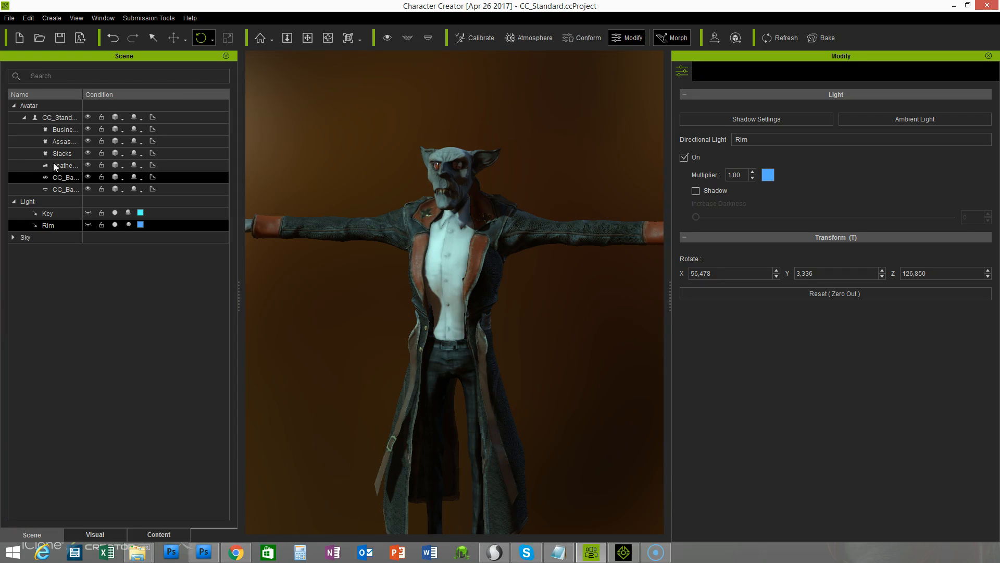
click(63, 117)
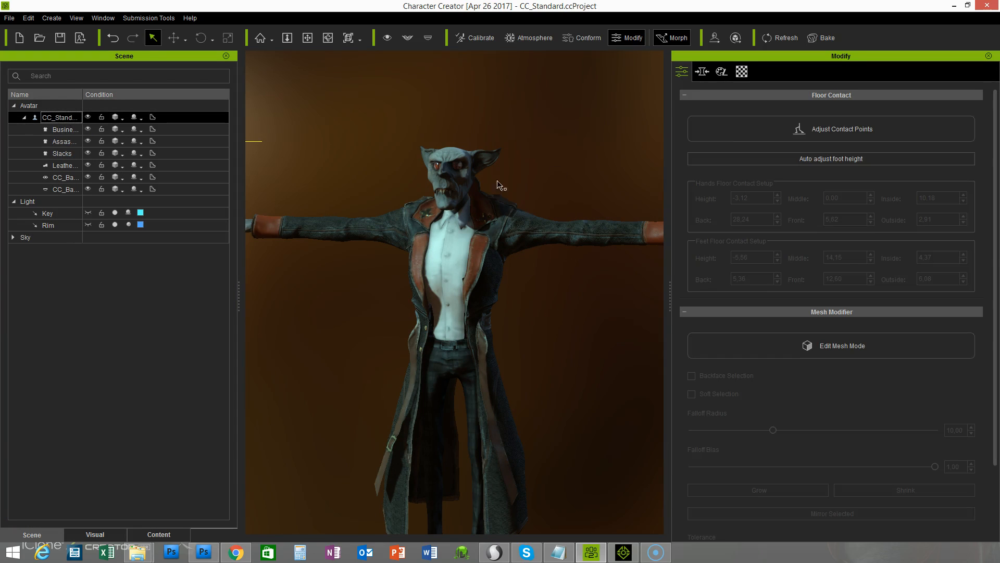
click(741, 71)
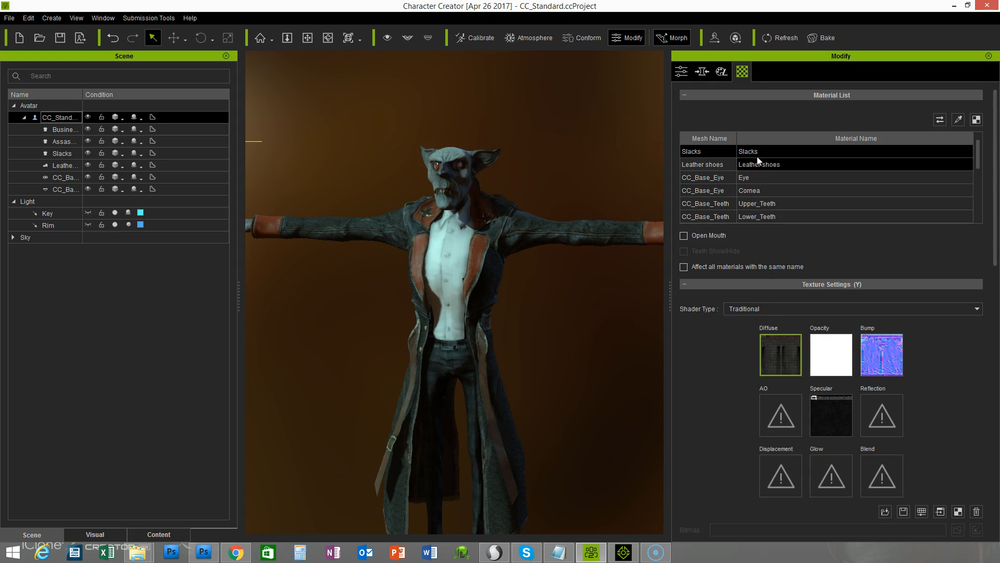
click(752, 309)
click(748, 321)
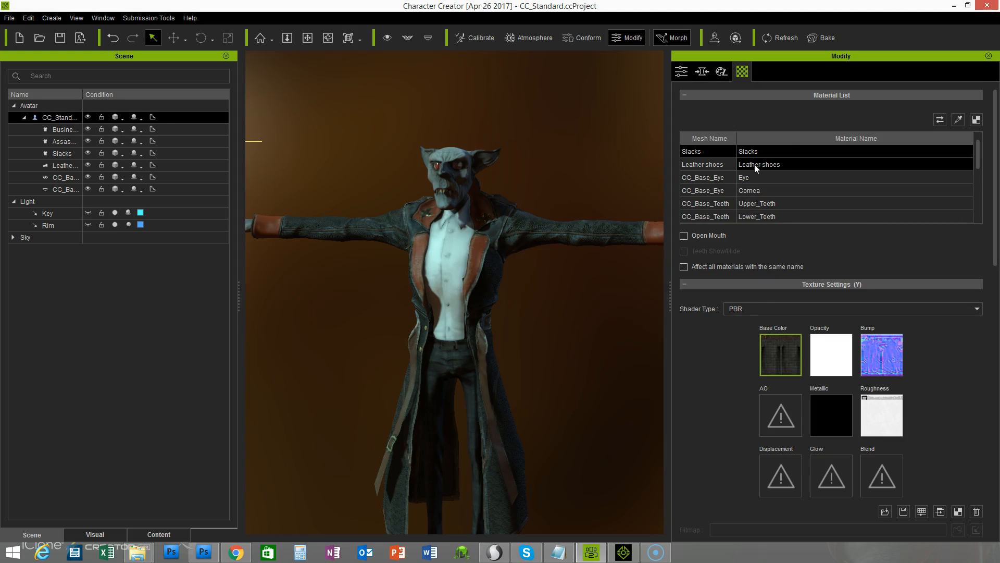
click(754, 164)
click(745, 307)
click(743, 319)
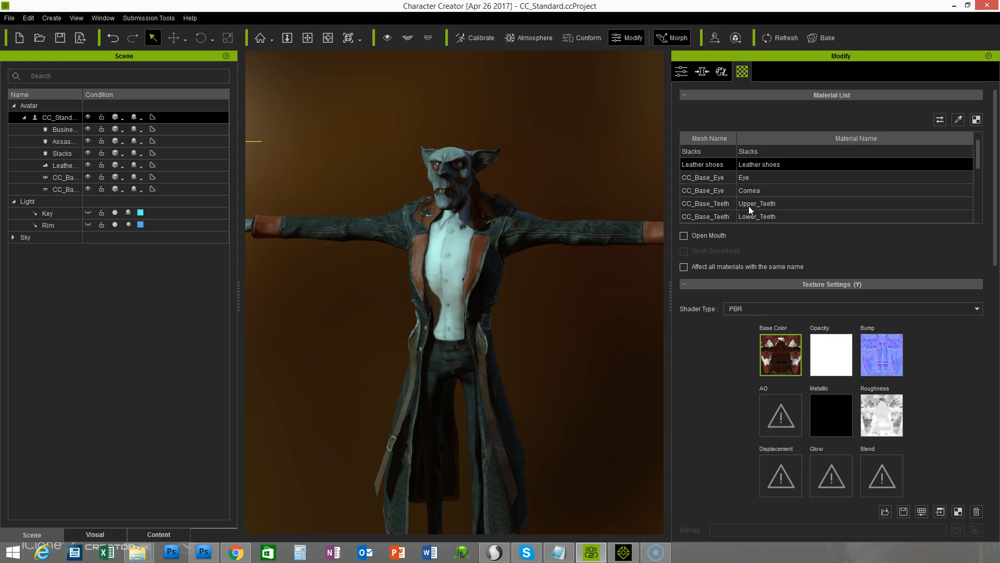
Switch the Eye and Cornea materials to the PBR shader type.
click(752, 175)
click(749, 310)
click(751, 327)
click(758, 191)
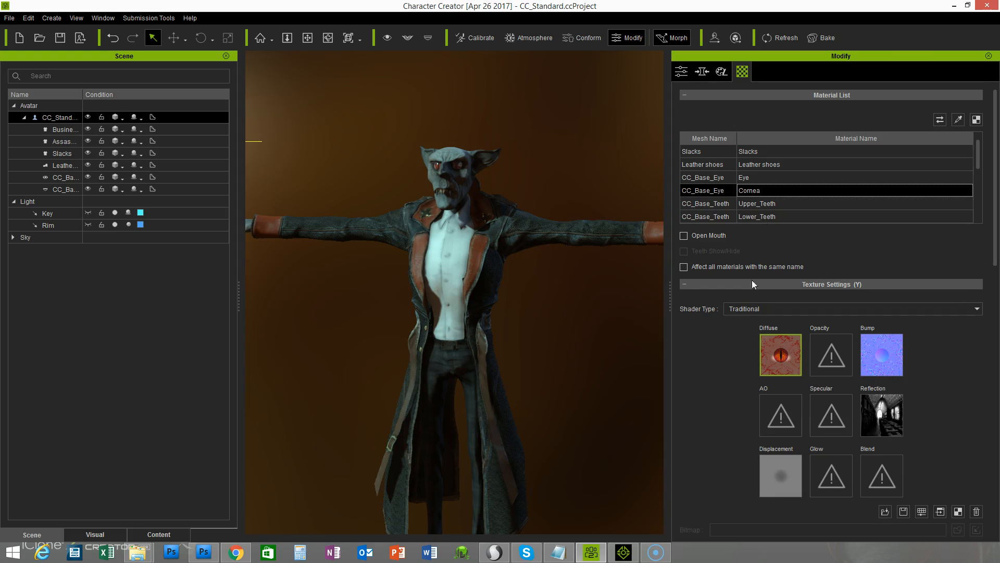
click(749, 309)
click(746, 320)
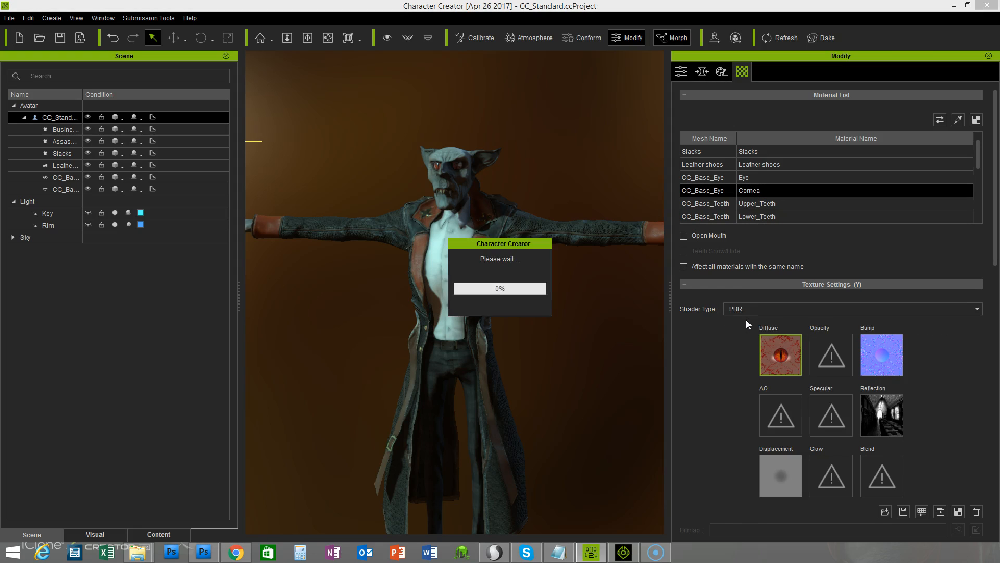
Switch the Upper_Teeth and Lower_Teeth materials to the PBR shader type.
click(755, 202)
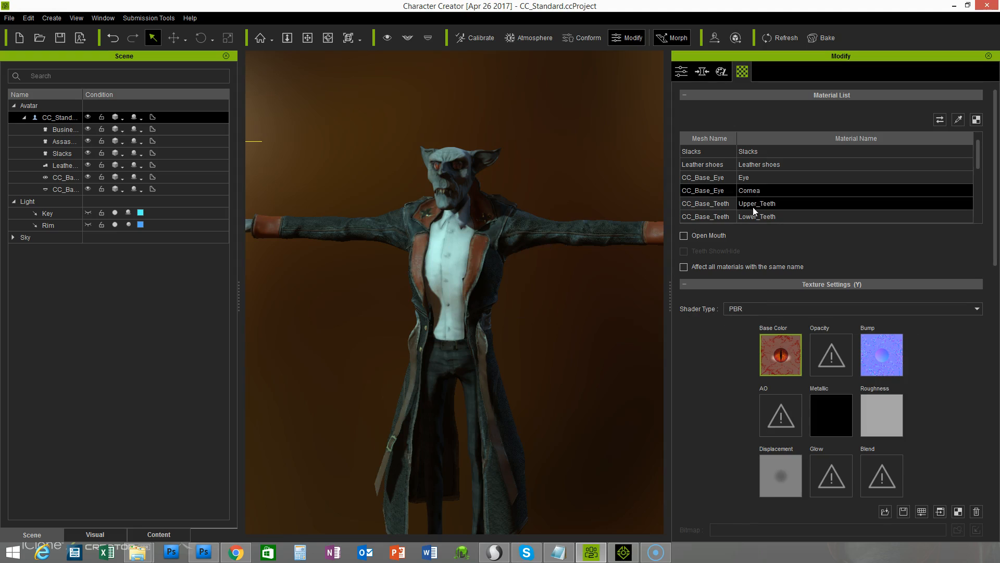
click(755, 309)
click(749, 320)
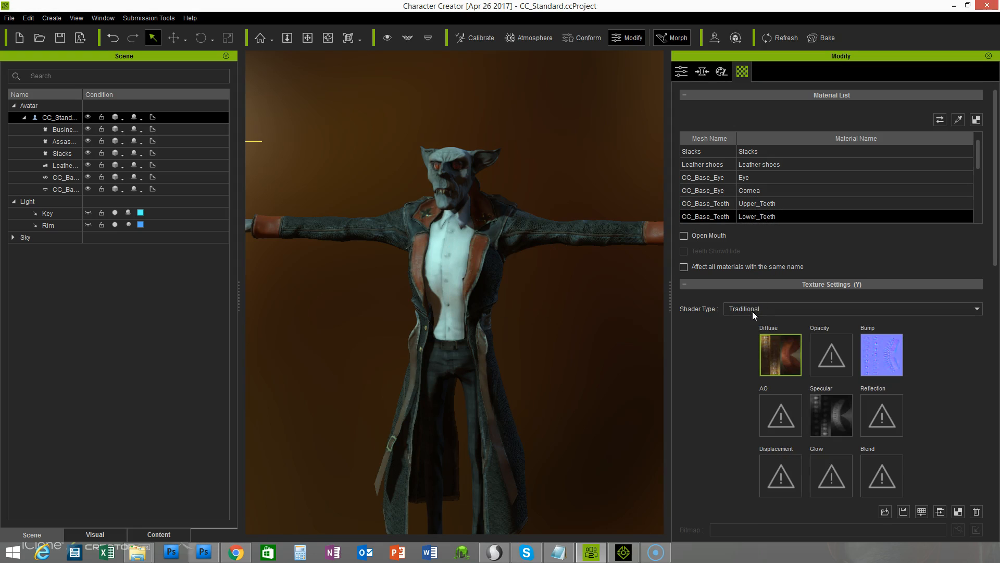
click(752, 311)
click(748, 322)
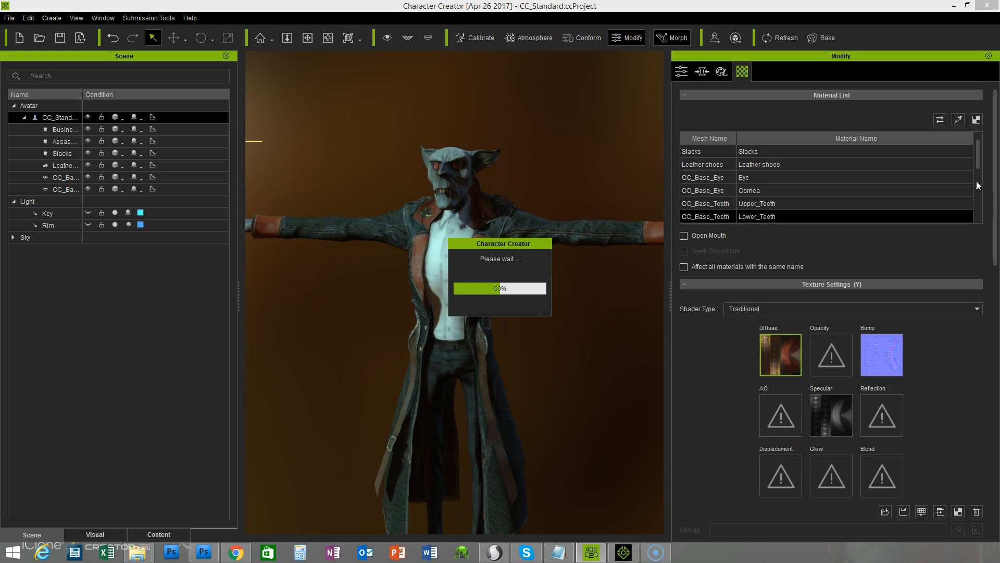
Switch the Skin_Body and Skin_Head materials to the PBR shader type.
drag(976, 152, 979, 179)
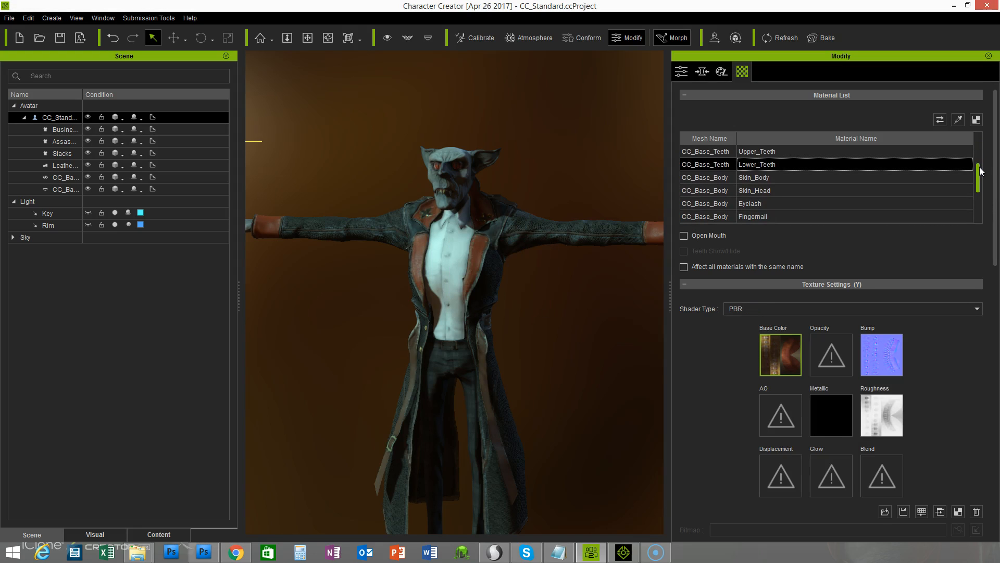
click(788, 177)
click(752, 311)
click(749, 319)
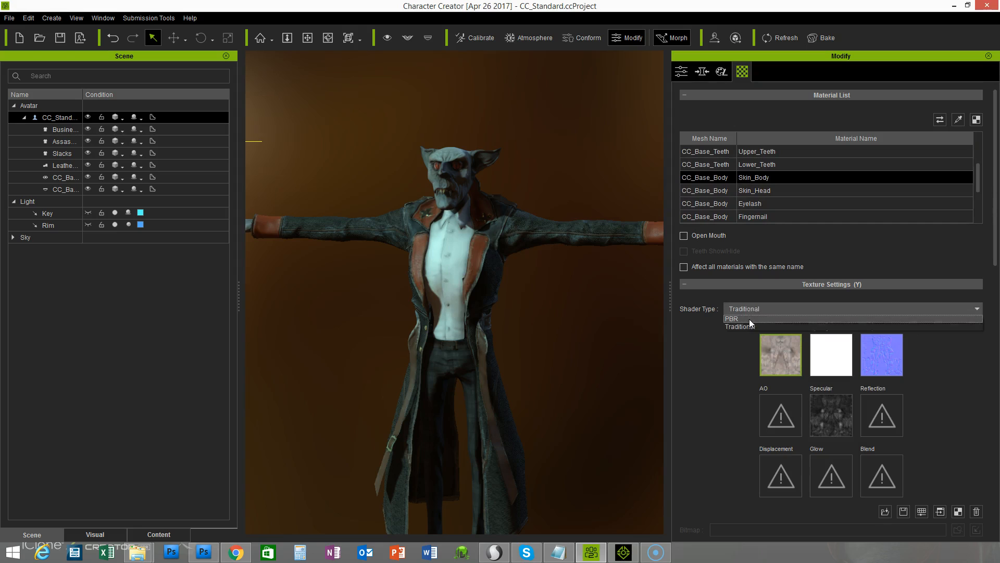
click(768, 191)
click(750, 308)
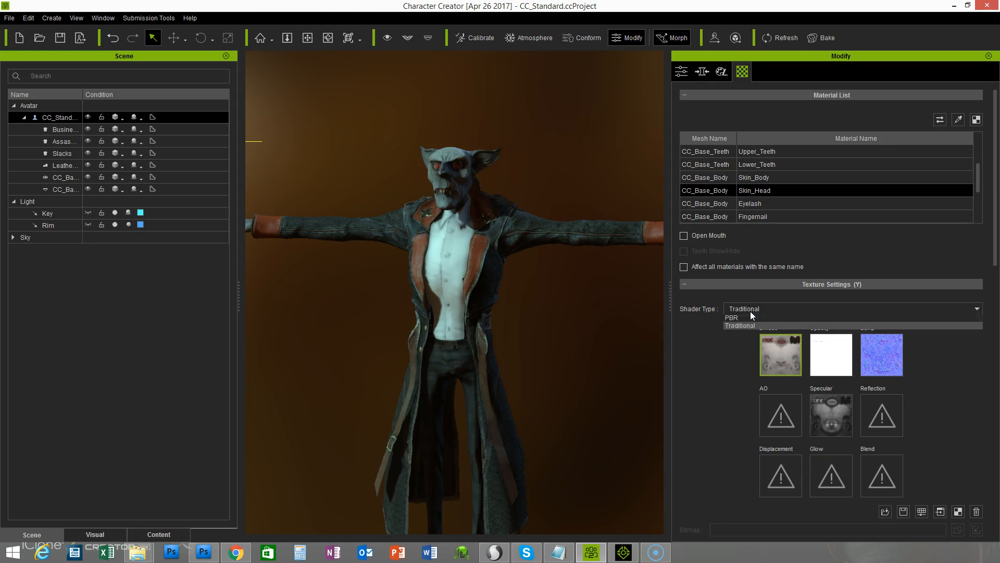
click(746, 319)
Switch the Eyelash and Fingernail materials to the PBR shader type.
click(764, 202)
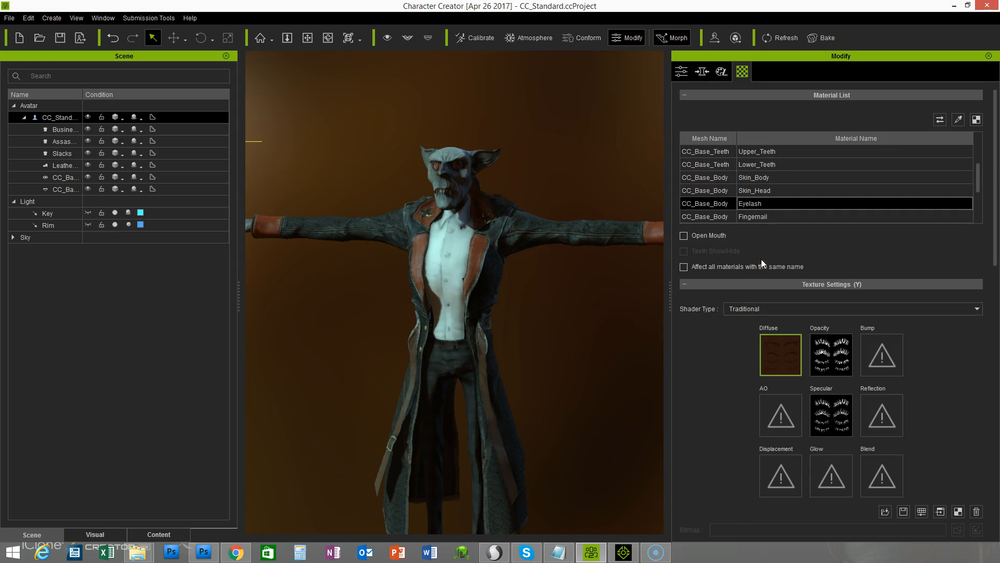
click(745, 309)
click(745, 319)
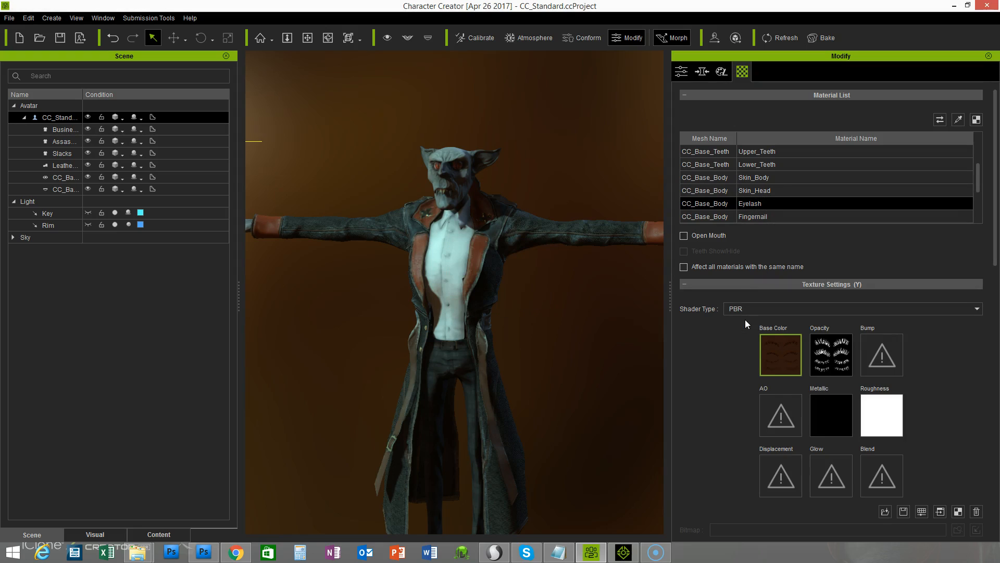
click(763, 217)
click(756, 309)
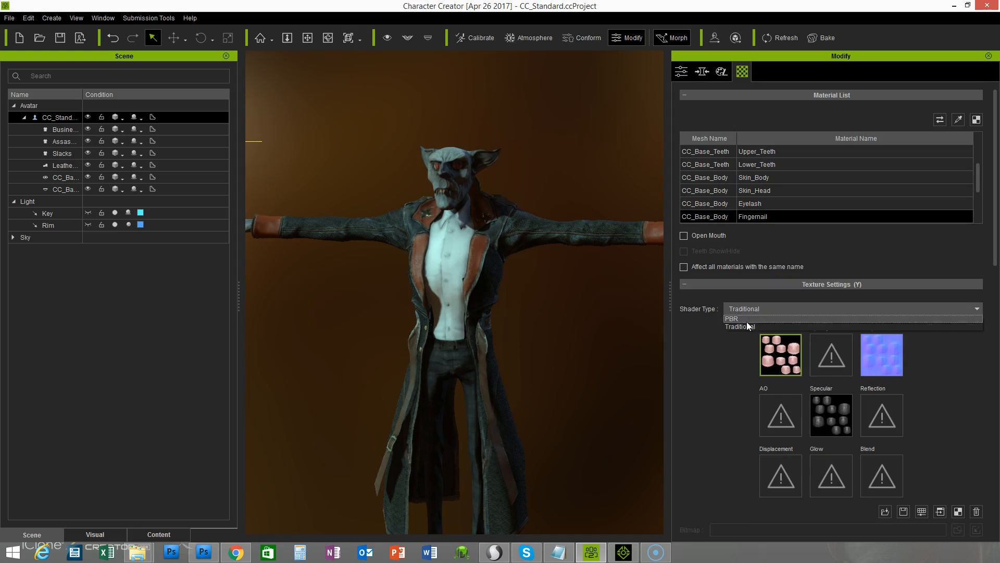
click(742, 317)
Switch the Toenail and Tongue materials to the PBR shader type.
drag(982, 177, 978, 198)
click(778, 181)
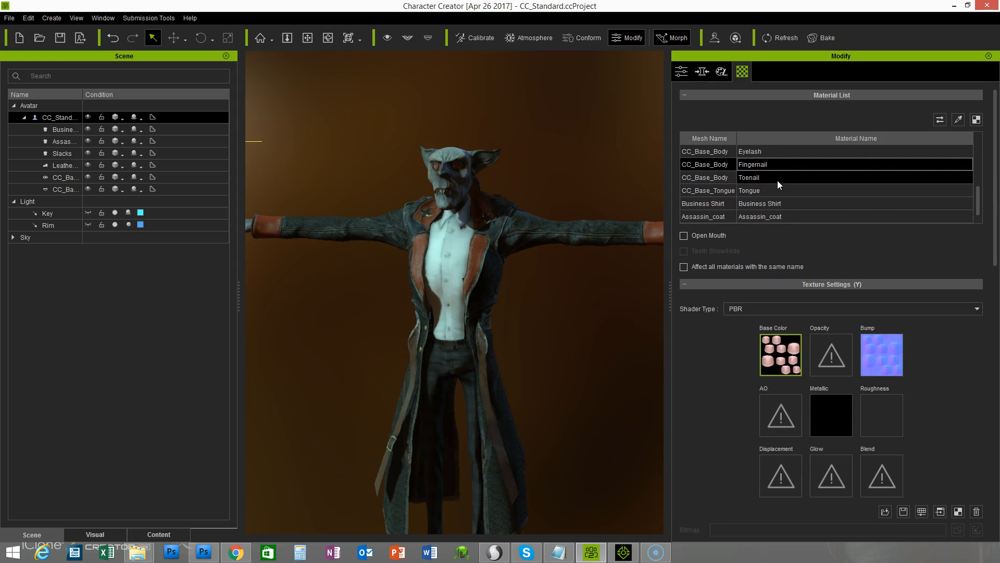
click(748, 311)
click(751, 285)
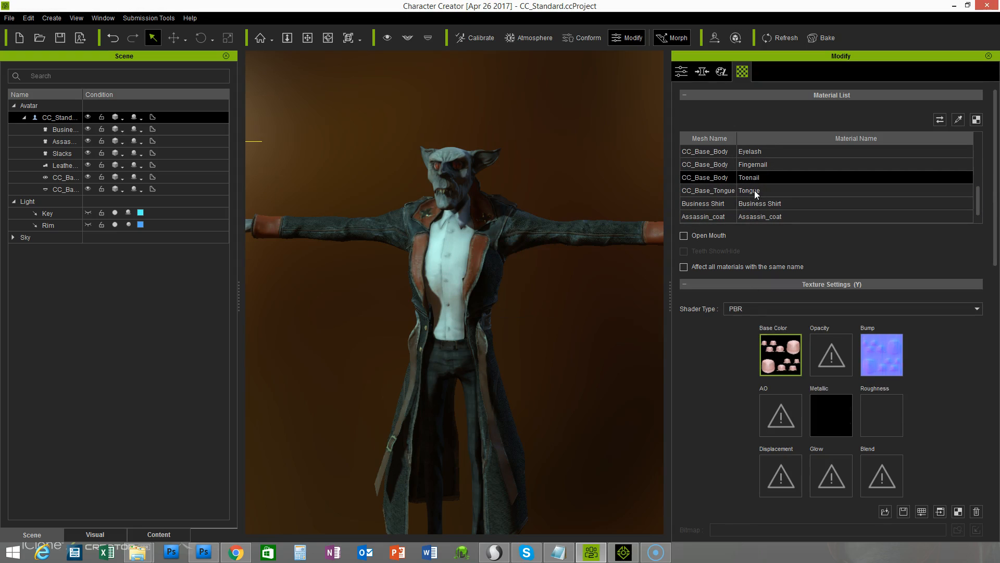
click(755, 189)
click(744, 312)
click(747, 317)
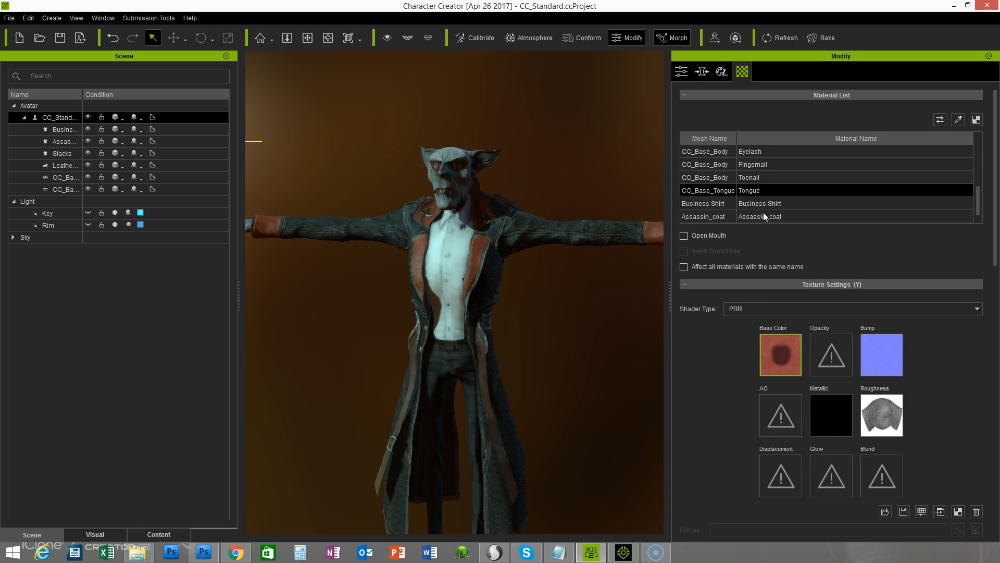
Switch the Business Shirt material to the PBR shader type and check the Assassin_coat material's shader type.
click(764, 205)
click(759, 308)
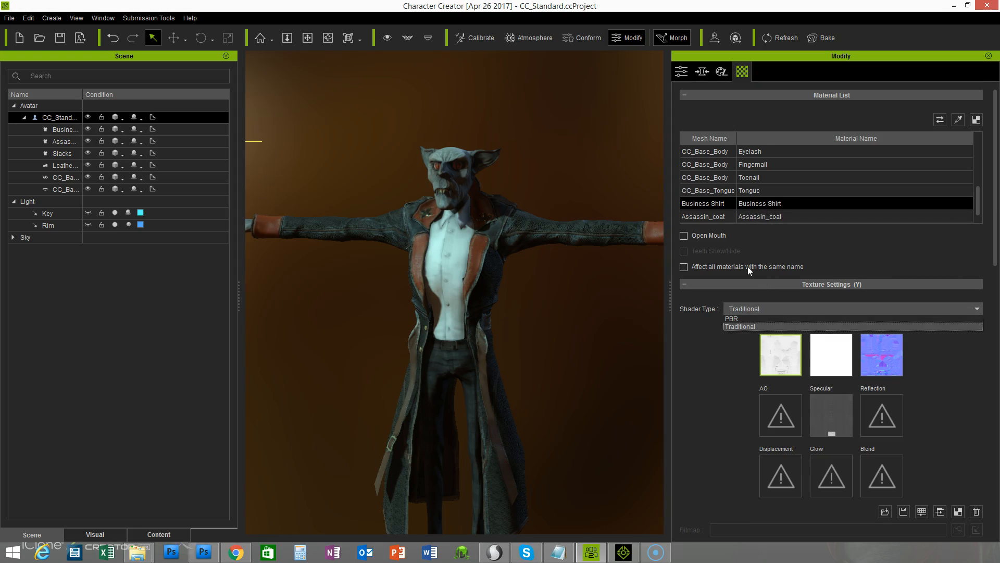
click(742, 318)
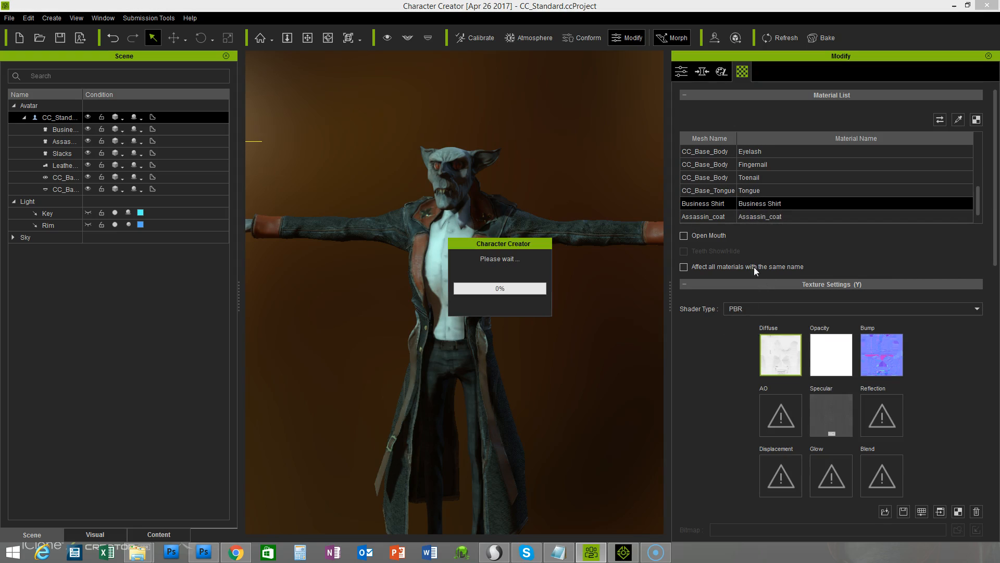
click(757, 217)
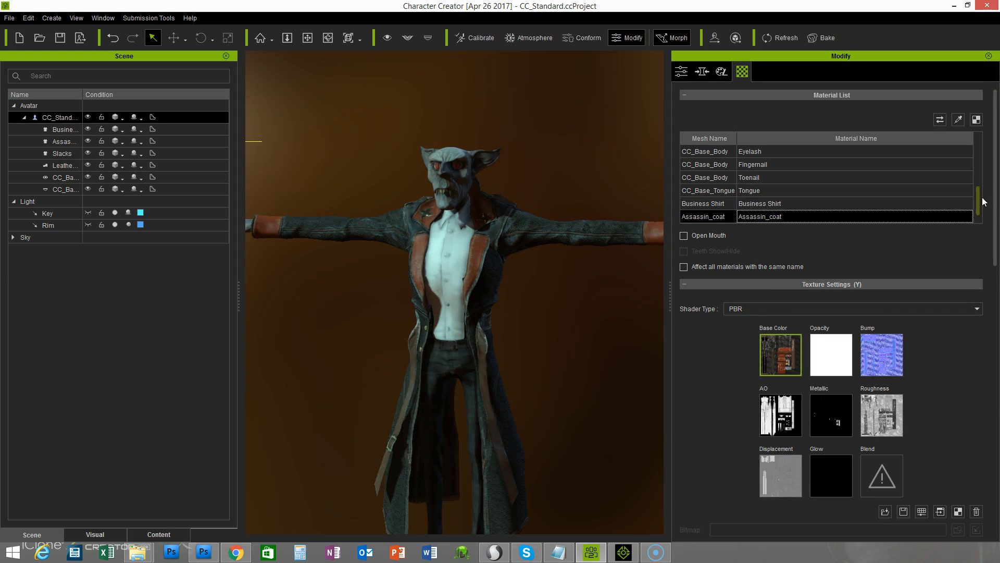
Examine the character's face and upper body up close and from a different angle.
right_drag(363, 374, 511, 342)
middle_drag(587, 349, 572, 391)
right_drag(571, 391, 525, 397)
scroll(525, 397, up, 10)
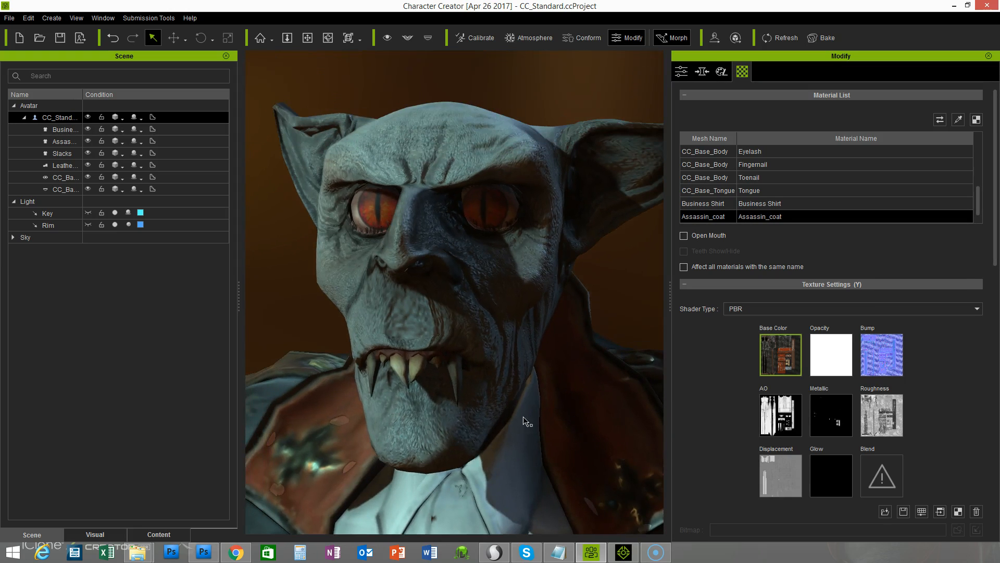
scroll(525, 421, down, 8)
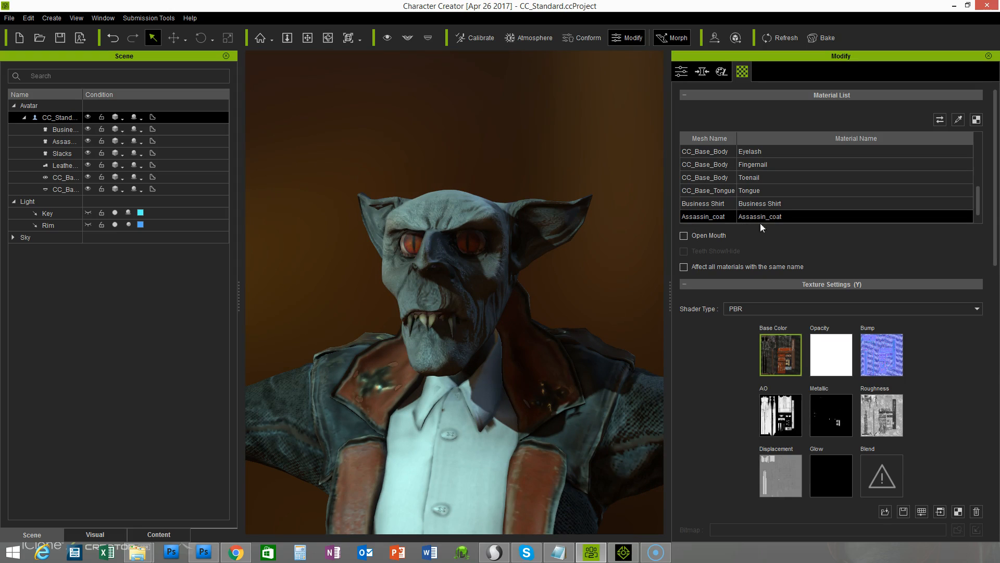
Make the Cornea material glossier by lowering the brightness of its roughness map to -56.
scroll(775, 206, up, 3)
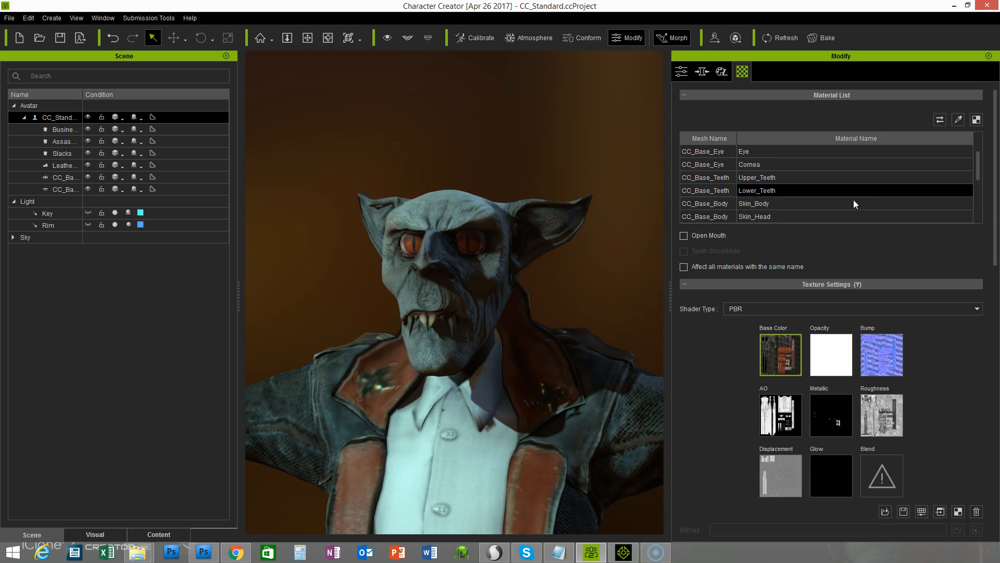
click(760, 151)
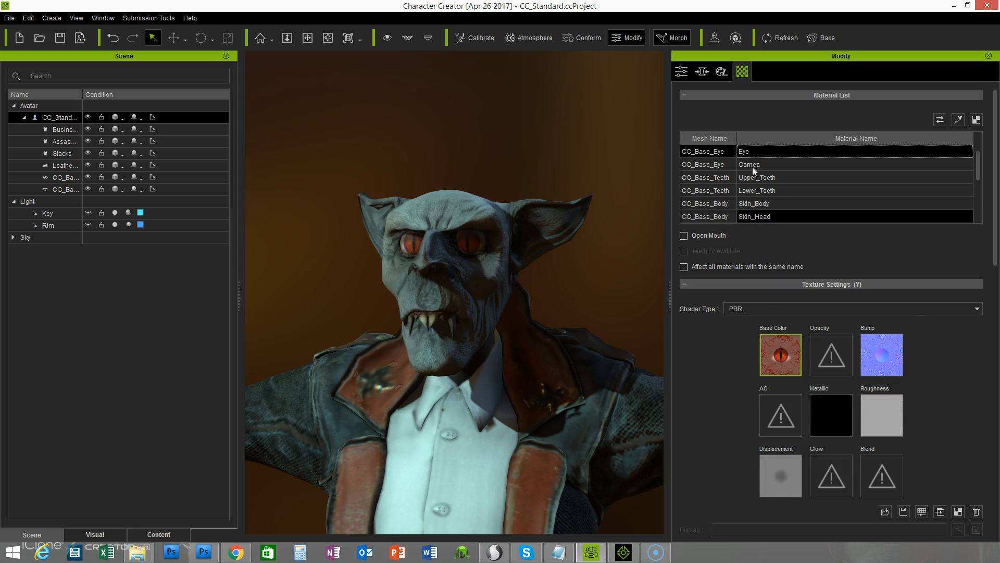
click(759, 165)
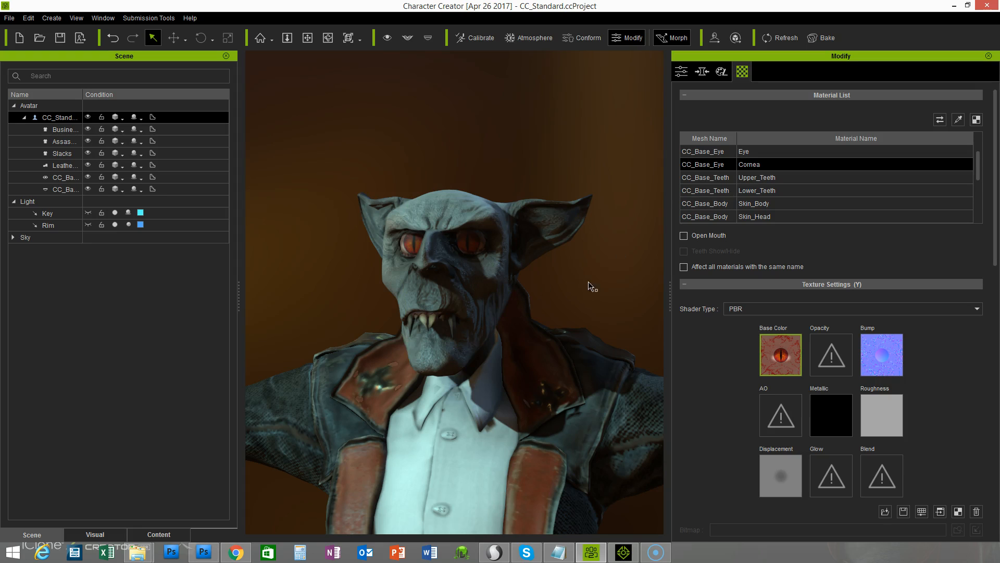
scroll(531, 307, up, 4)
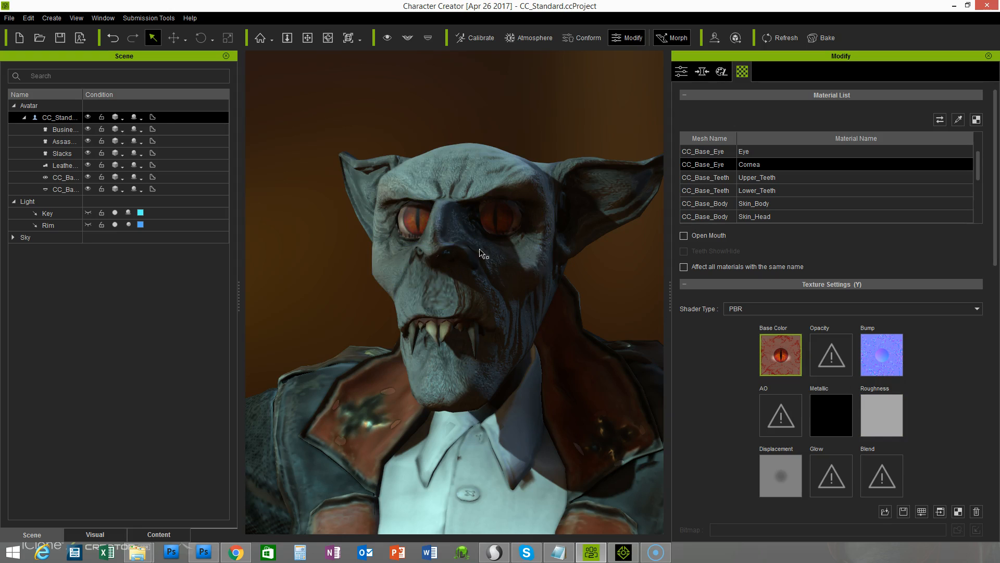
drag(997, 208, 995, 236)
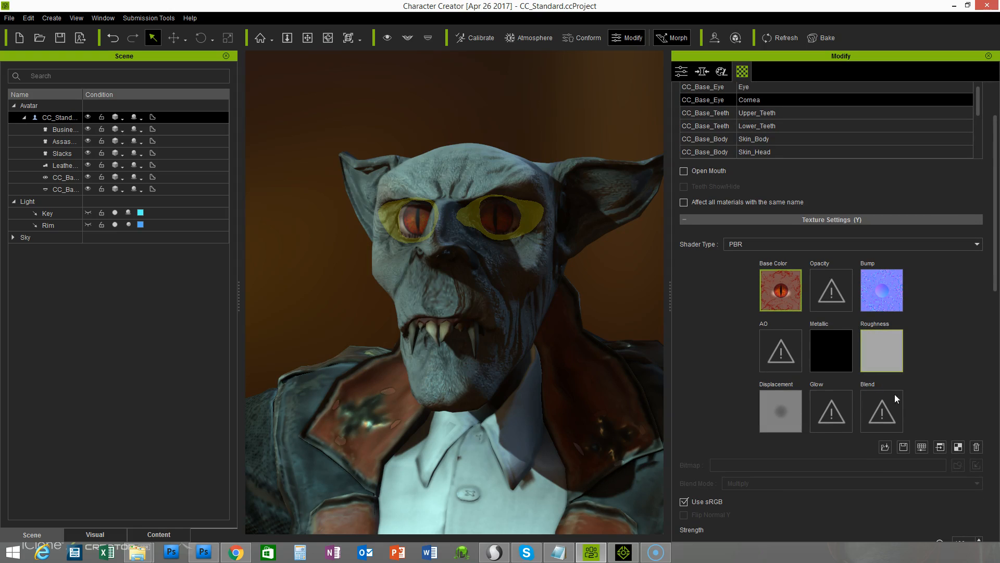
double_click(886, 352)
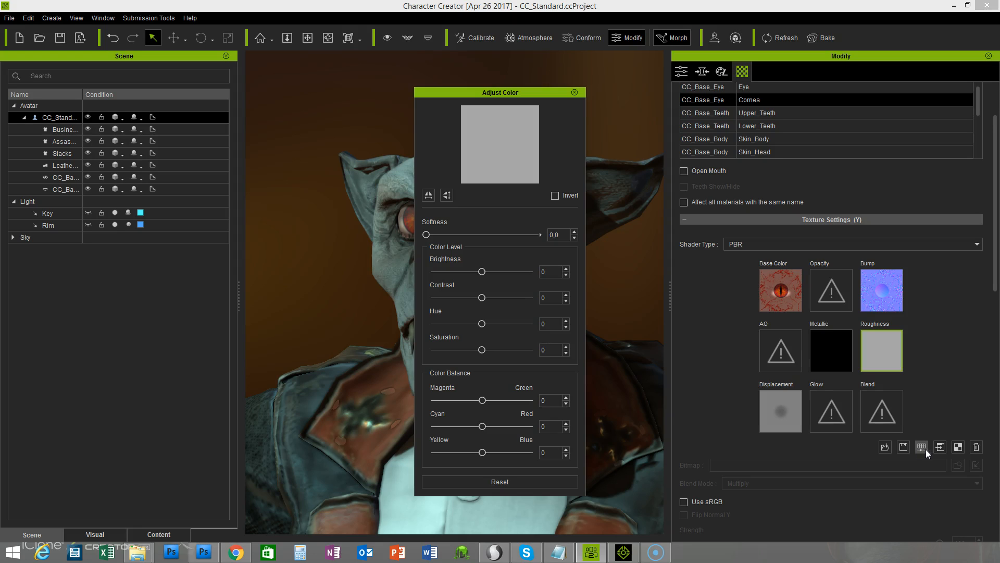
drag(517, 92, 693, 119)
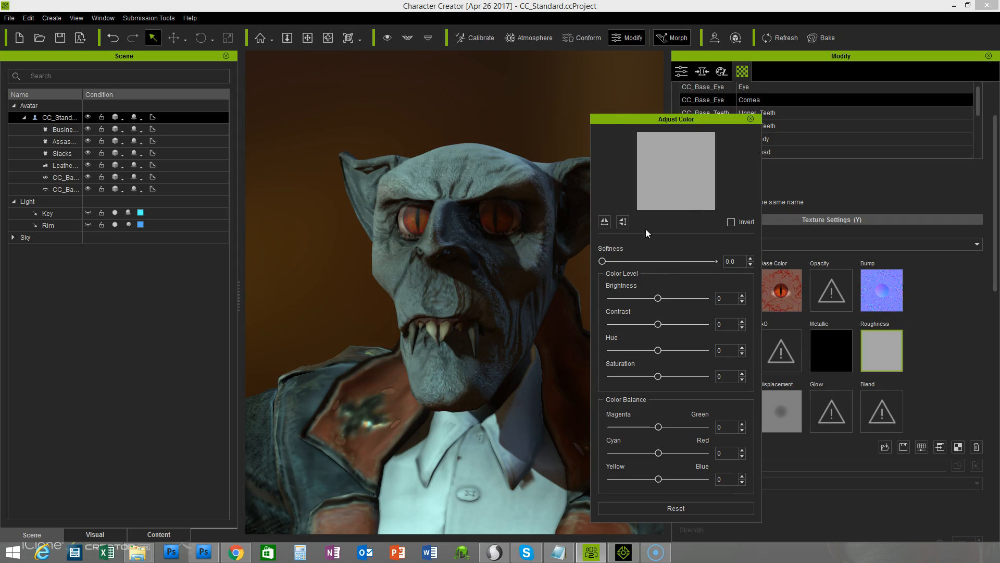
drag(658, 298, 631, 300)
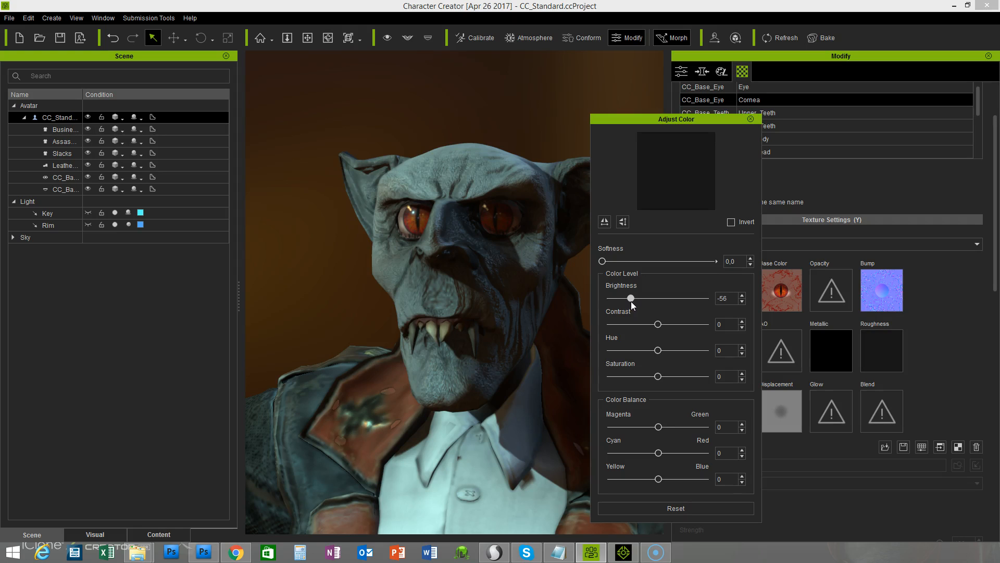
mouse_move(656, 325)
mouse_down()
mouse_move(648, 324)
mouse_move(674, 324)
mouse_move(654, 322)
mouse_up()
right_drag(541, 371, 510, 373)
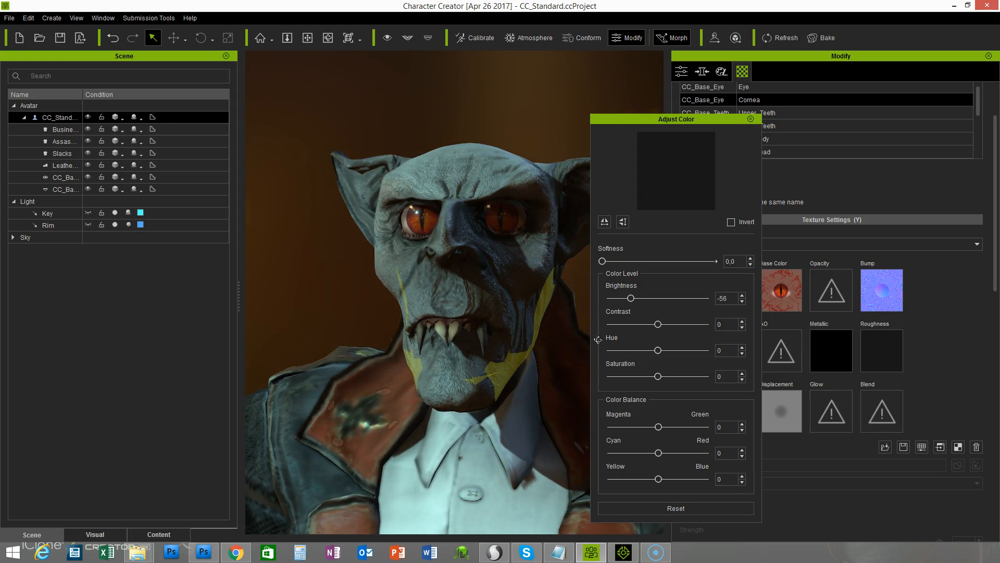
click(750, 119)
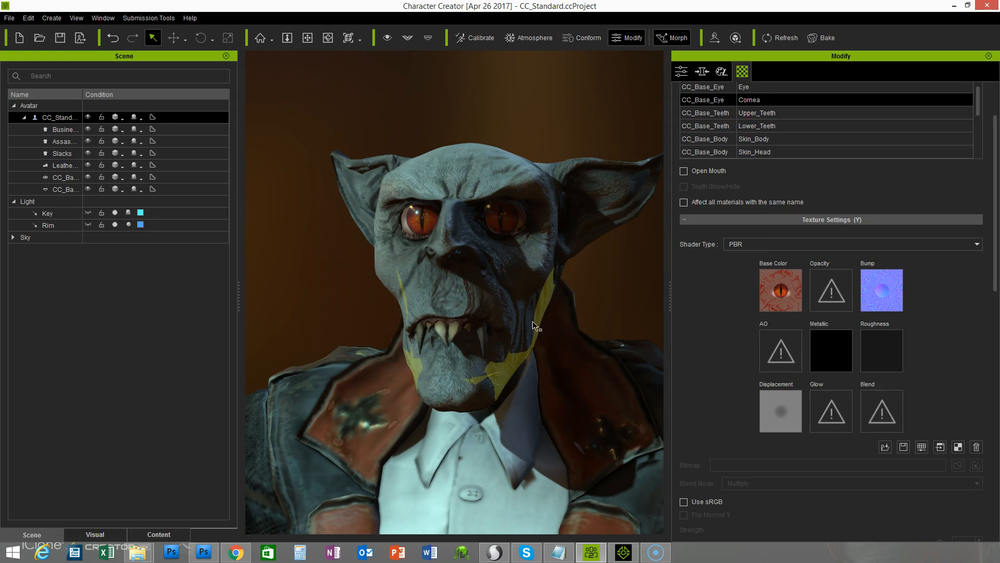
Rotate the Key light to about X 67.5, Y 34.9, Z 299.8 and hide its gizmo again.
click(73, 214)
click(88, 213)
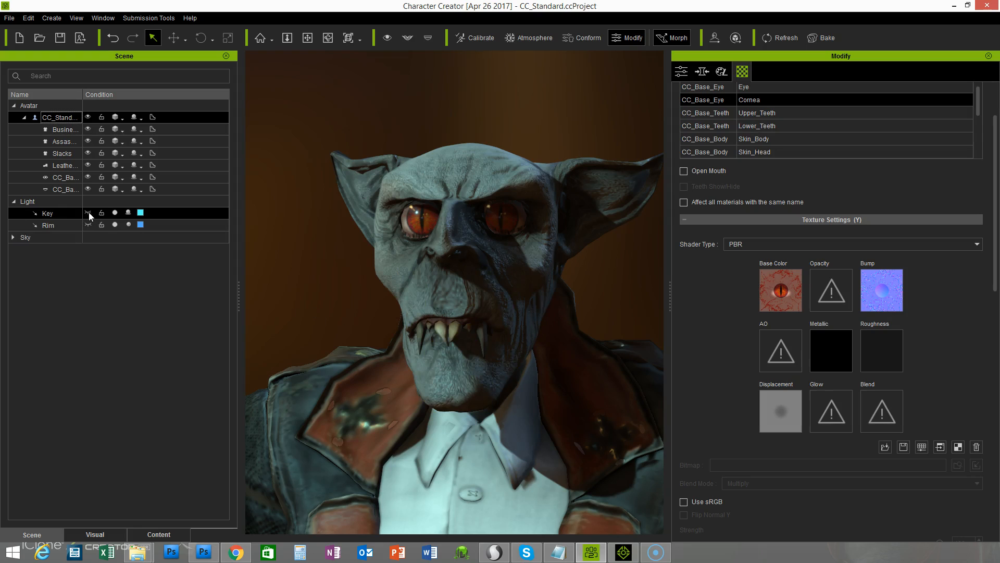
key(e)
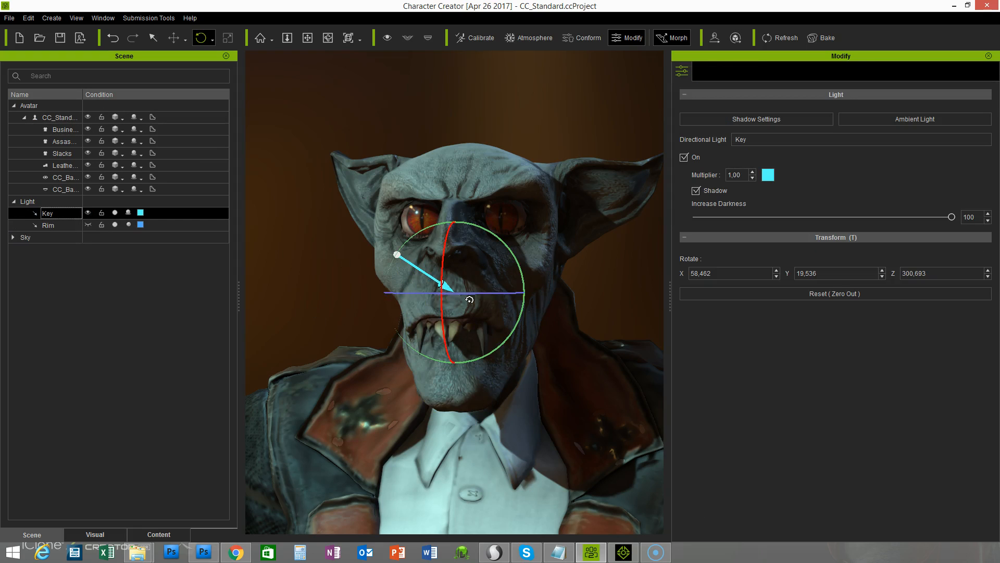
mouse_move(475, 292)
mouse_down()
mouse_move(492, 293)
mouse_move(469, 293)
mouse_move(479, 300)
mouse_up()
drag(448, 253, 441, 260)
right_drag(542, 348, 524, 348)
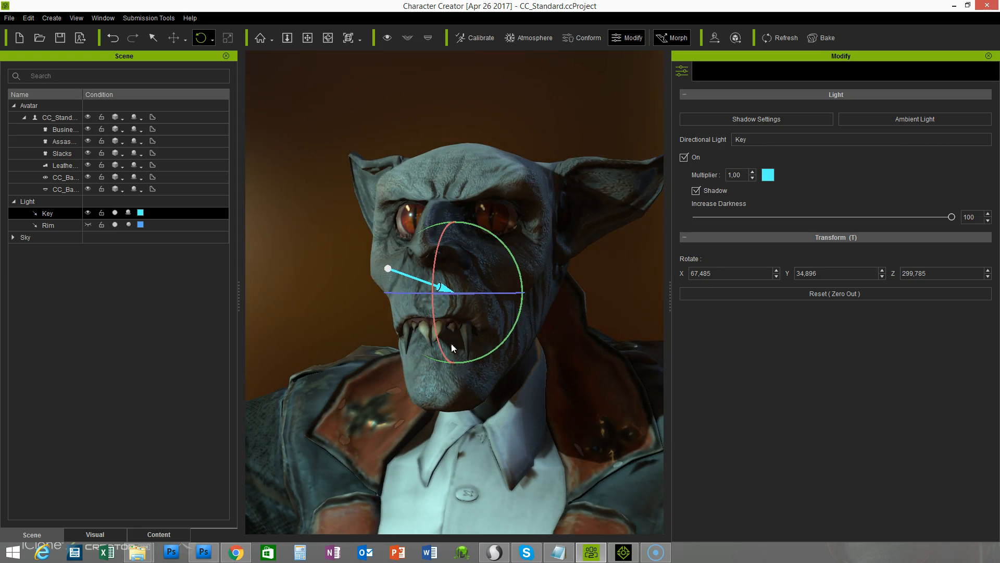
click(88, 213)
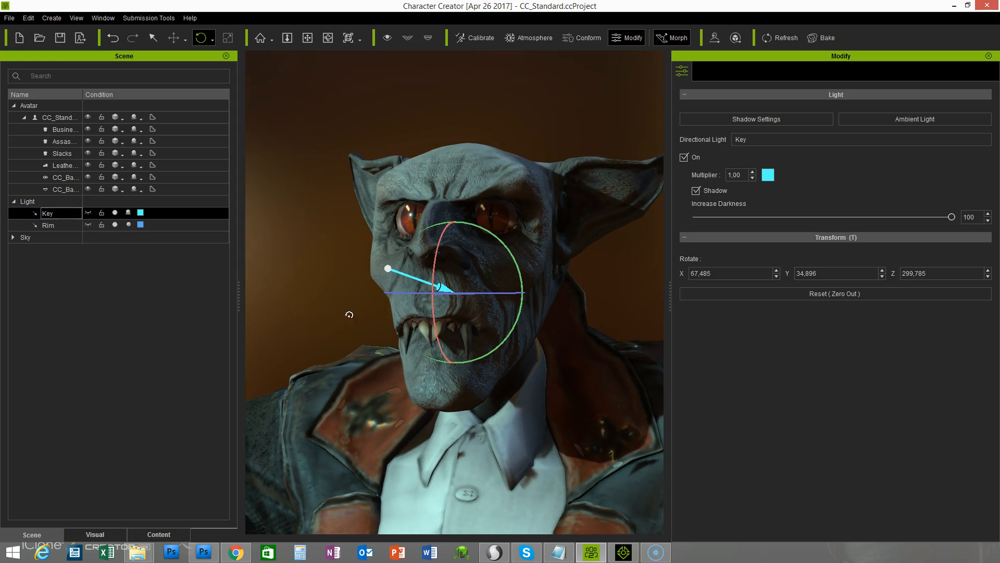
Lower the brightness of the Upper_Teeth material's roughness map to -58.
right_drag(420, 365, 449, 351)
click(440, 332)
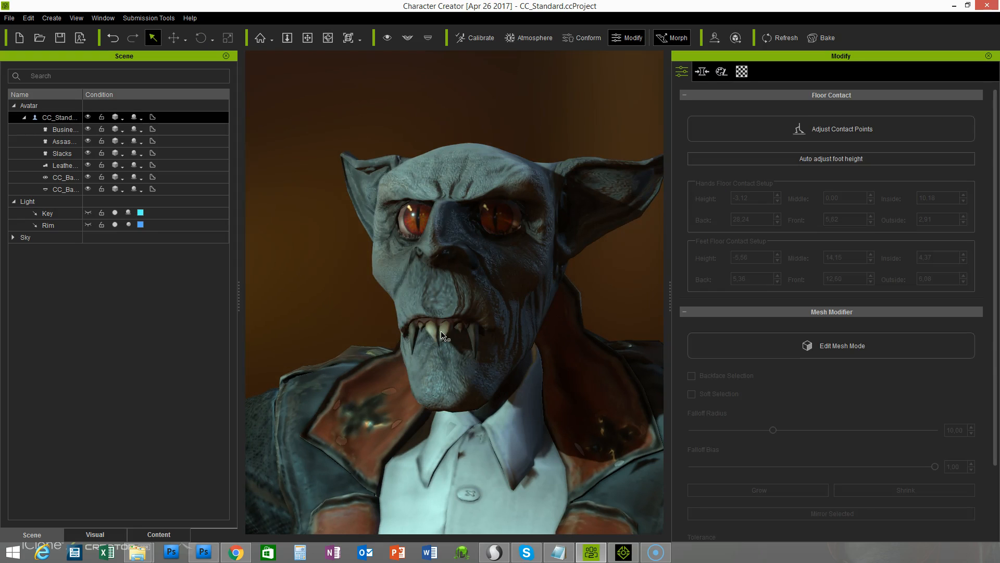
click(742, 71)
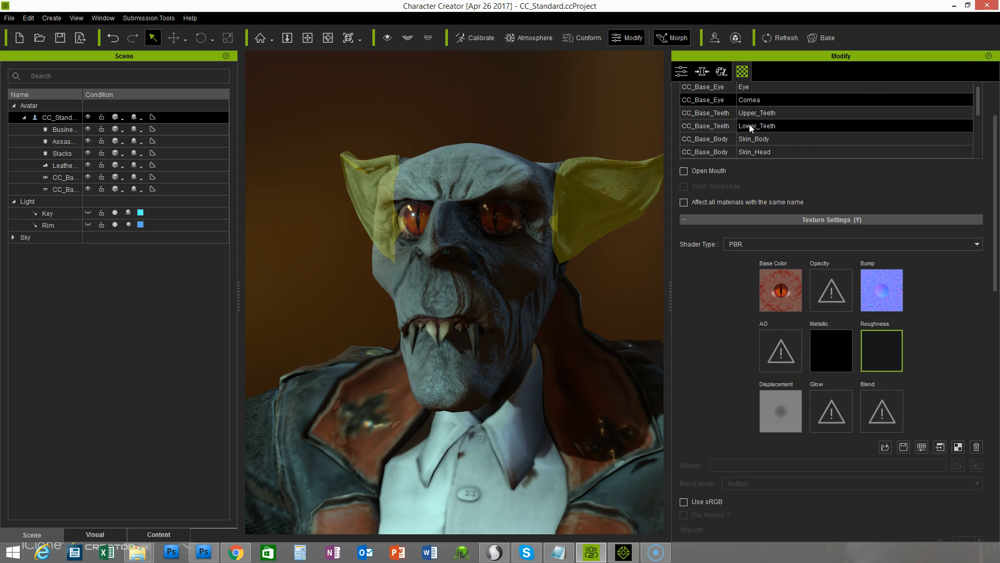
click(761, 113)
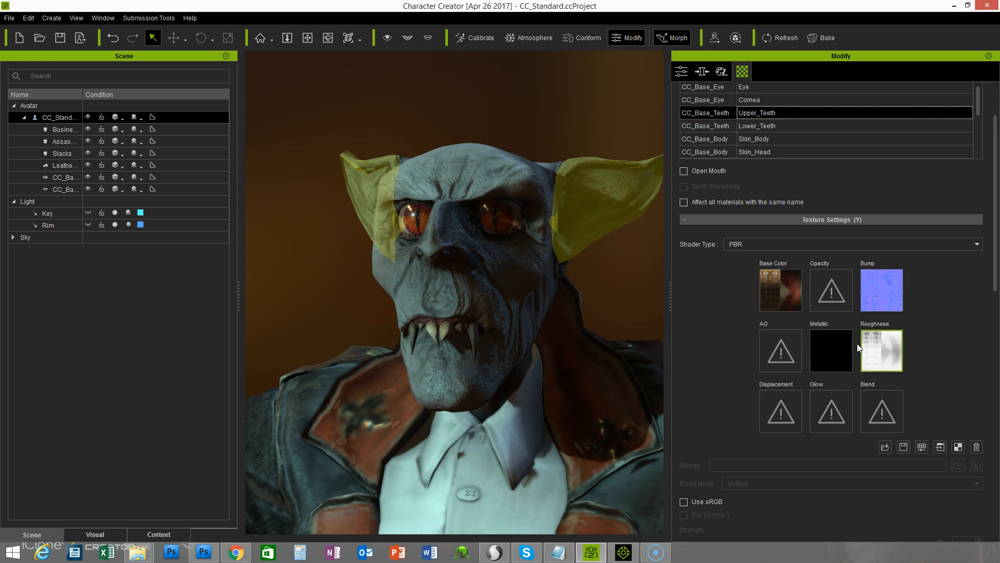
click(888, 350)
drag(698, 113, 781, 108)
drag(738, 290, 711, 291)
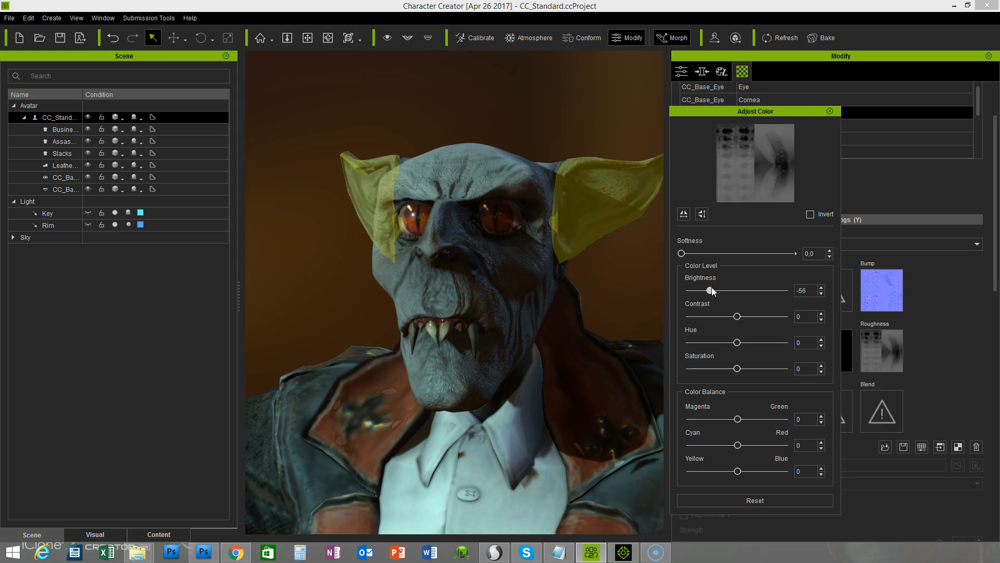
drag(710, 288, 709, 288)
Inspect the shine on the teeth up close and from different angles, and close the color adjustment.
right_drag(598, 342, 565, 378)
scroll(386, 341, up, 4)
scroll(554, 354, down, 4)
right_drag(490, 359, 386, 341)
right_drag(438, 291, 420, 294)
scroll(421, 313, up, 3)
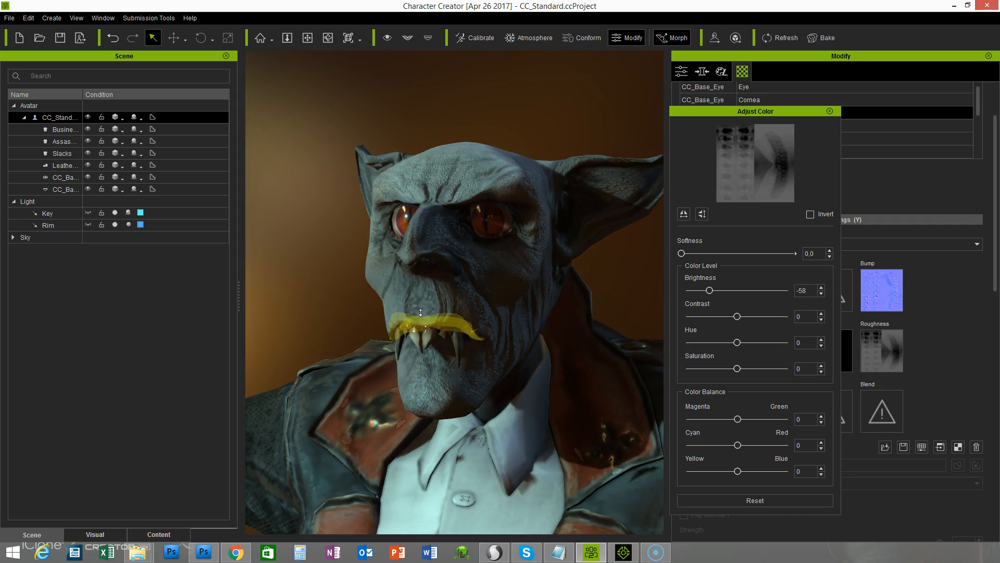
click(830, 112)
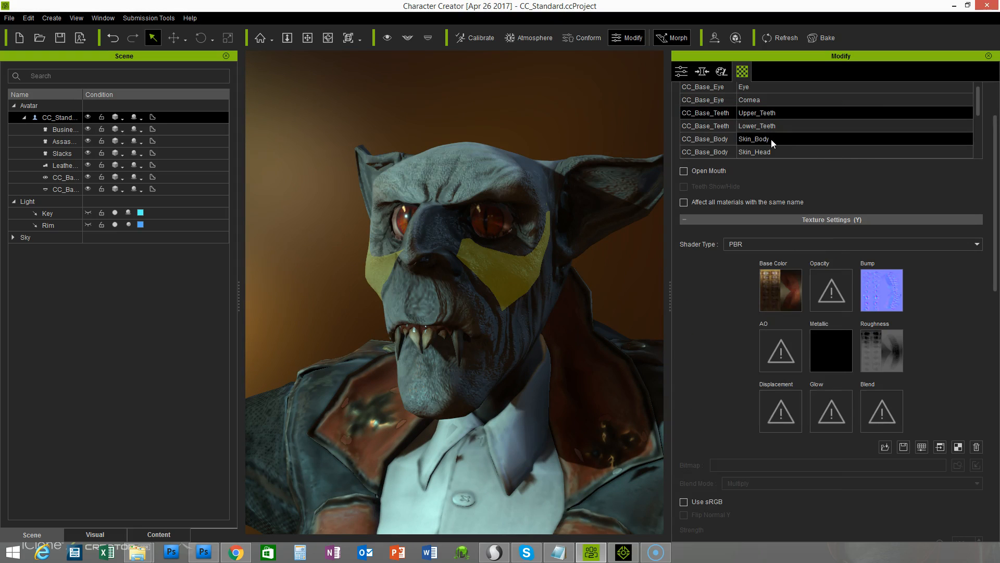
Try adjusting the brightness of the Skin_Head material's roughness map.
click(766, 152)
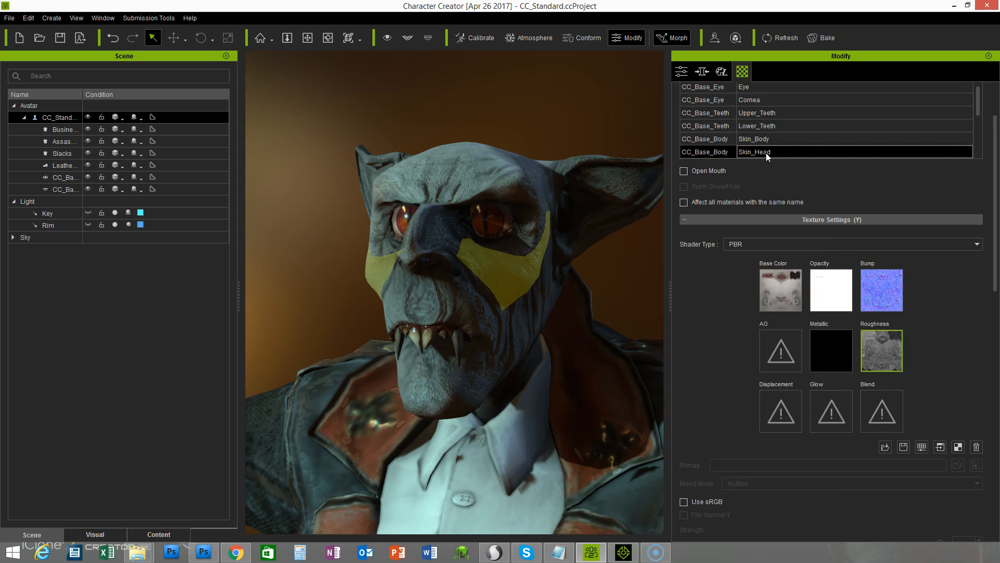
double_click(883, 352)
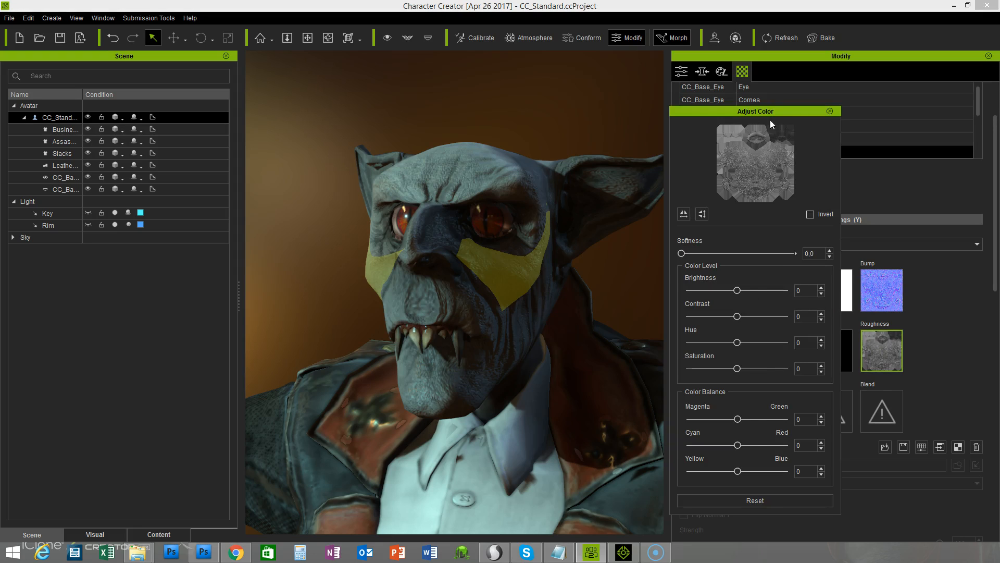
drag(792, 114, 812, 112)
mouse_move(758, 293)
mouse_down()
mouse_move(732, 290)
mouse_move(770, 291)
mouse_move(758, 293)
mouse_up()
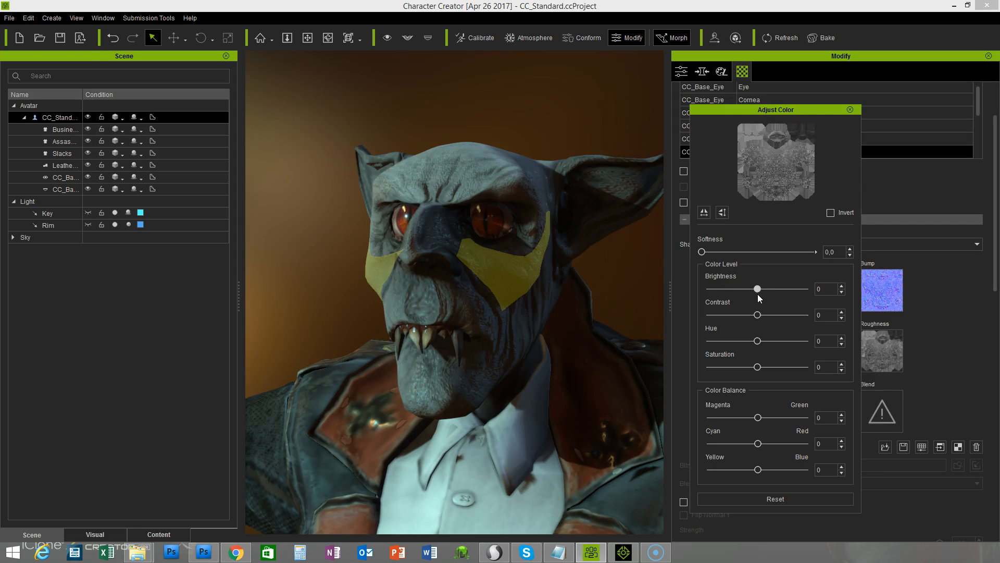
drag(807, 108, 818, 144)
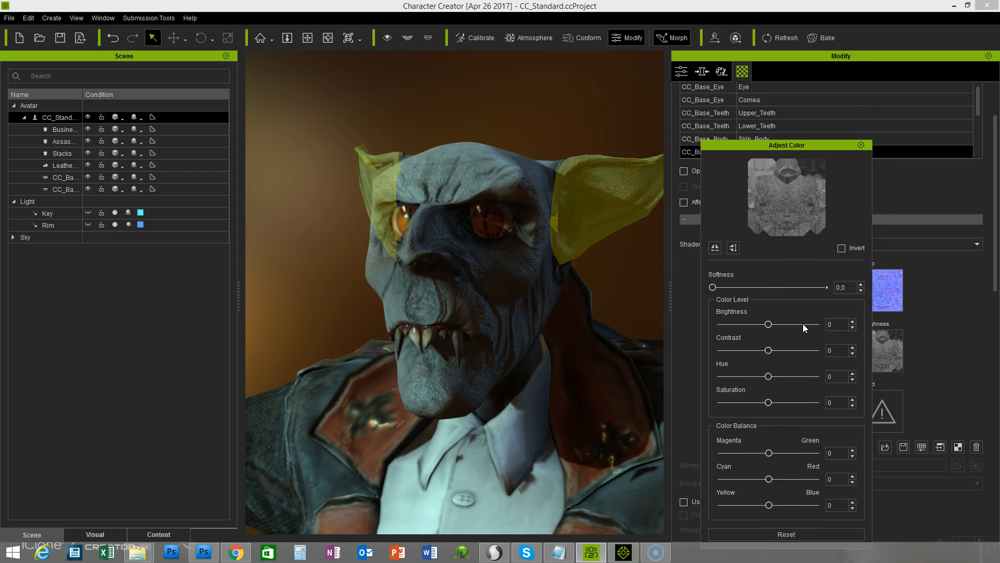
click(862, 146)
Examine the lit skin on the character's face, profile and back of the head, and the full figure from the front.
right_drag(540, 298, 421, 197)
right_drag(458, 340, 449, 359)
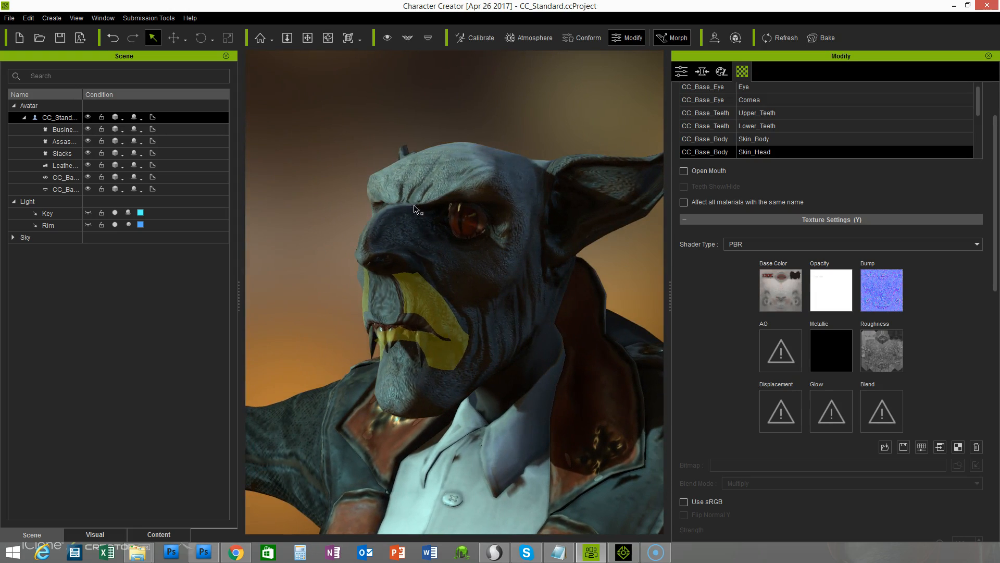
middle_drag(513, 328, 523, 308)
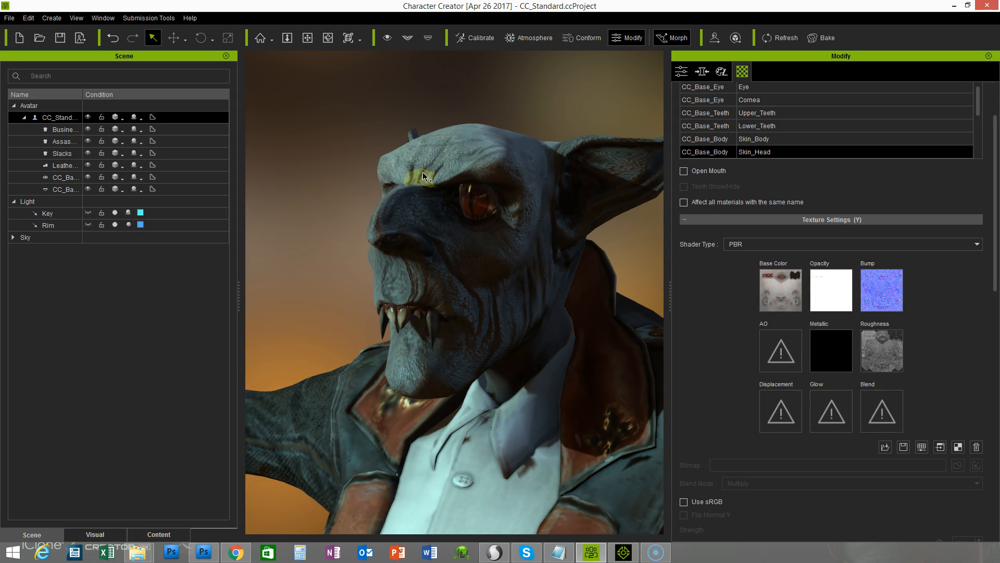
right_drag(439, 287, 485, 313)
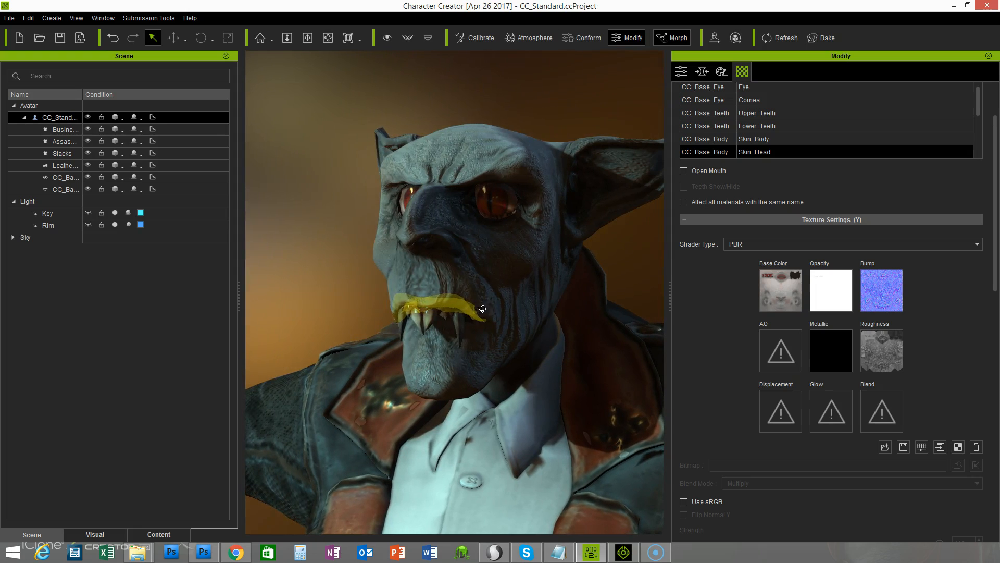
right_drag(449, 175, 498, 292)
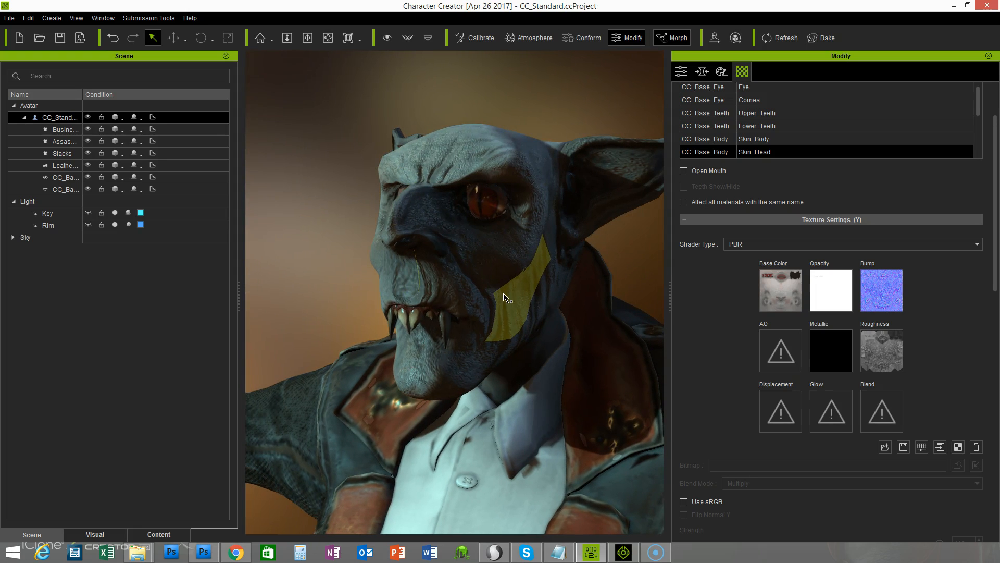
alt+right_drag(533, 299, 284, 292)
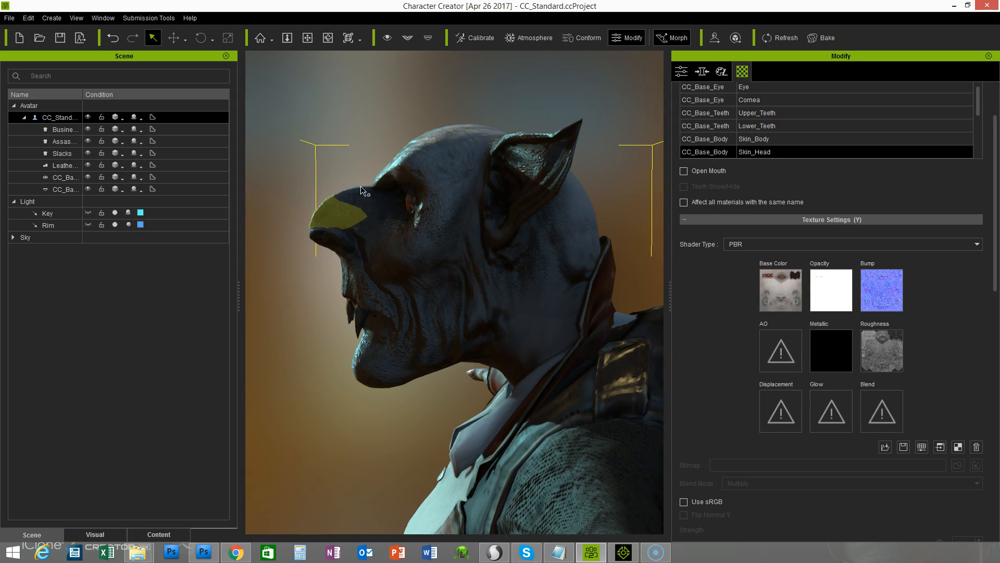
alt+right_drag(477, 255, 402, 242)
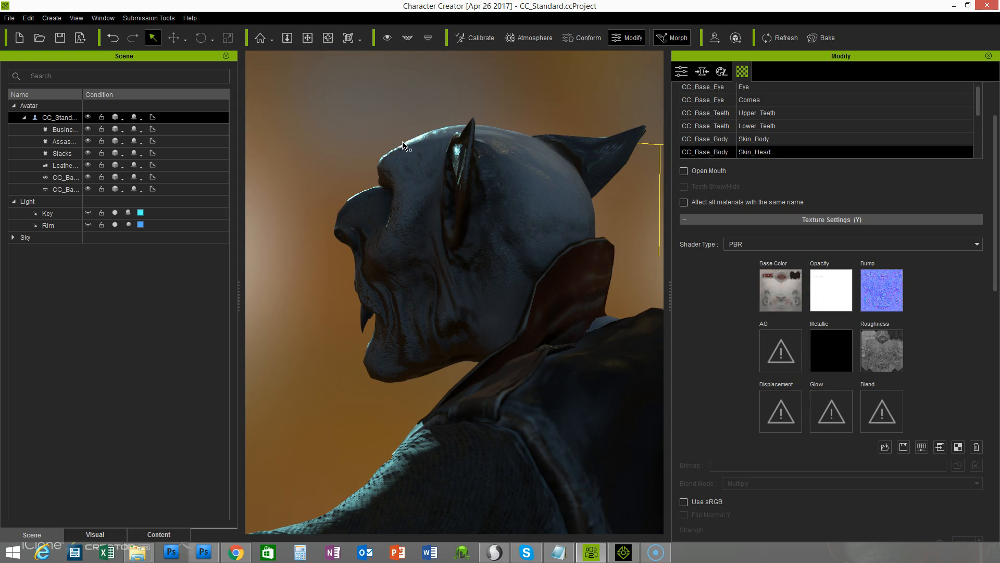
alt+right_drag(401, 284, 507, 326)
scroll(507, 326, down, 6)
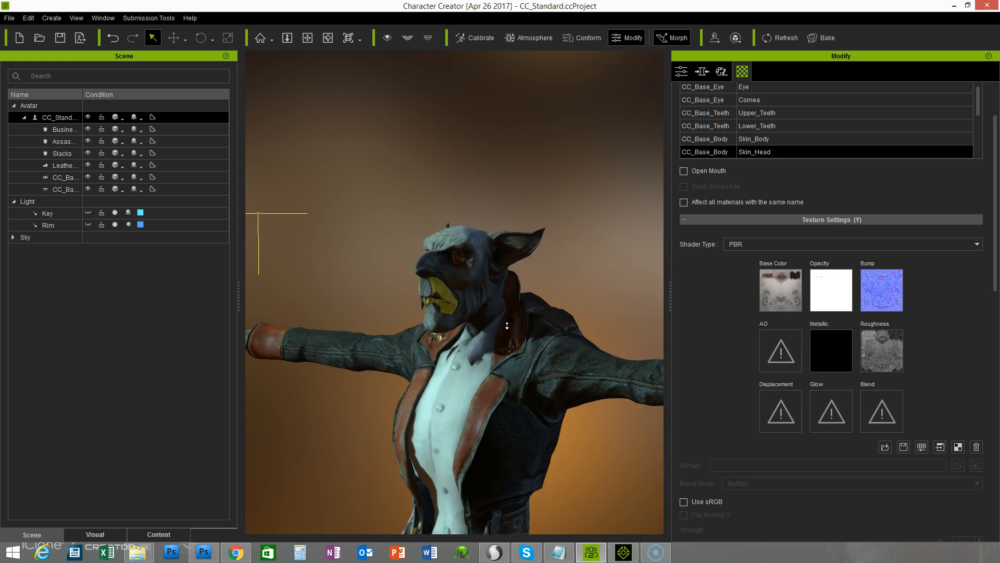
alt+drag(509, 261, 483, 193)
alt+right_drag(483, 193, 495, 203)
scroll(502, 267, down, 3)
alt+drag(468, 302, 453, 255)
alt+right_drag(453, 256, 524, 297)
alt+drag(537, 291, 541, 299)
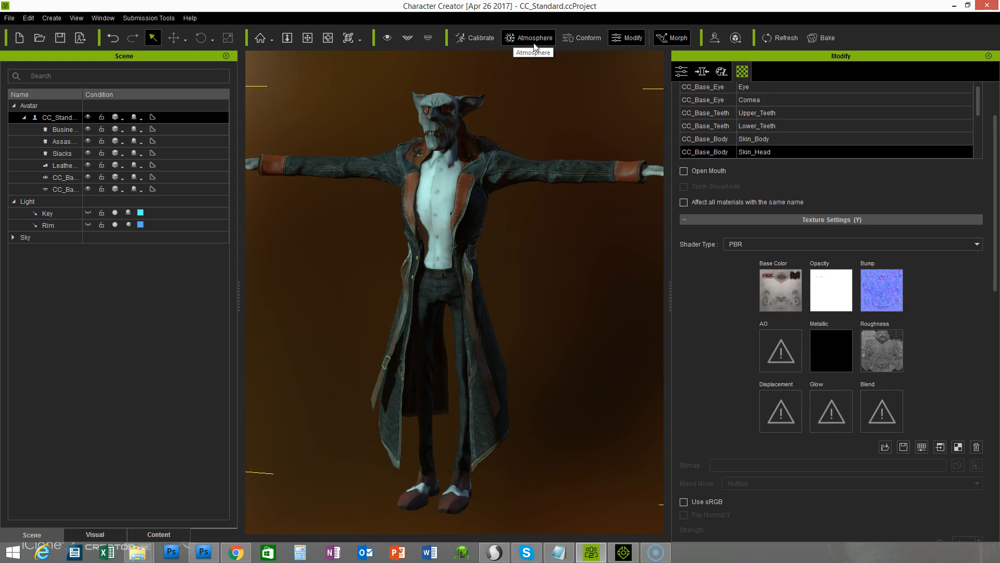
Pose the character with Male Pose 02 from the calibration poses.
click(482, 40)
drag(278, 211, 311, 227)
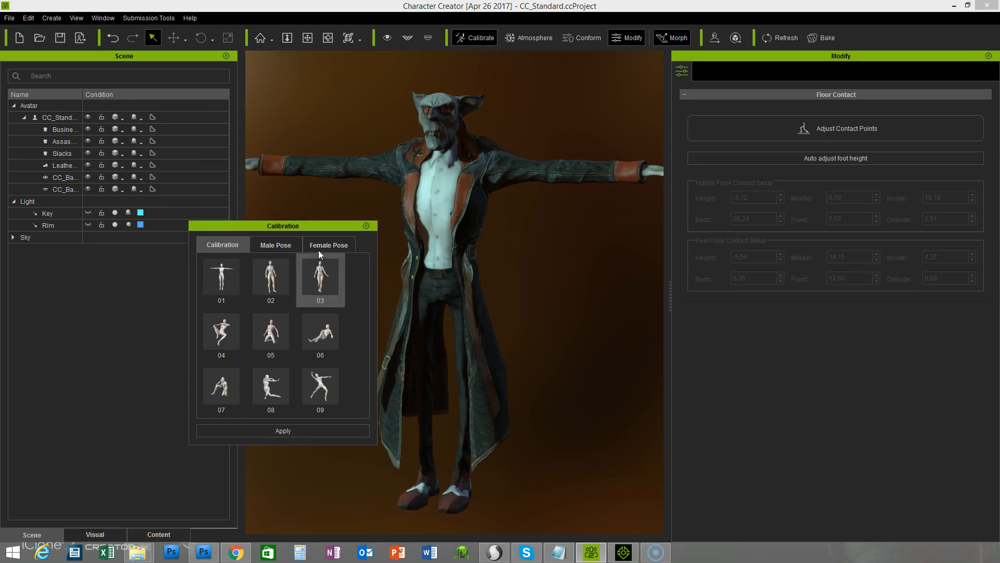
click(322, 246)
click(274, 245)
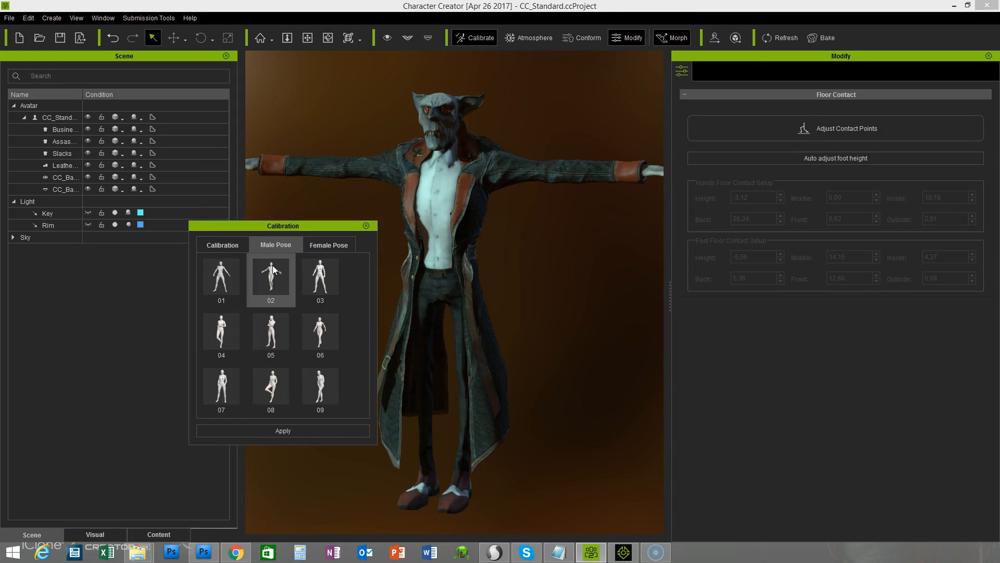
mouse_move(507, 307)
right_down()
mouse_move(466, 301)
mouse_move(505, 299)
right_up()
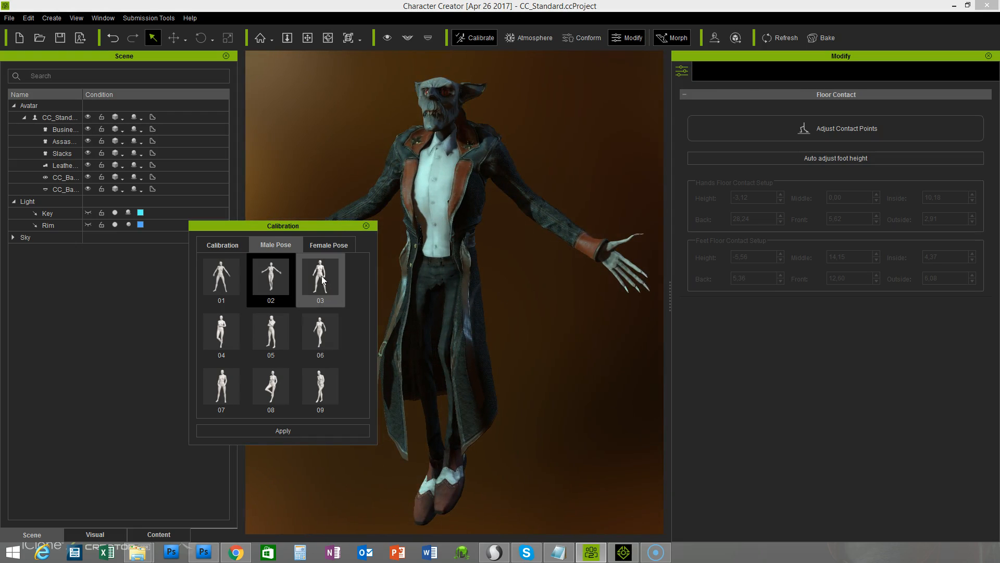
Pose the character with Male Pose 03 and close the calibration poses.
click(321, 276)
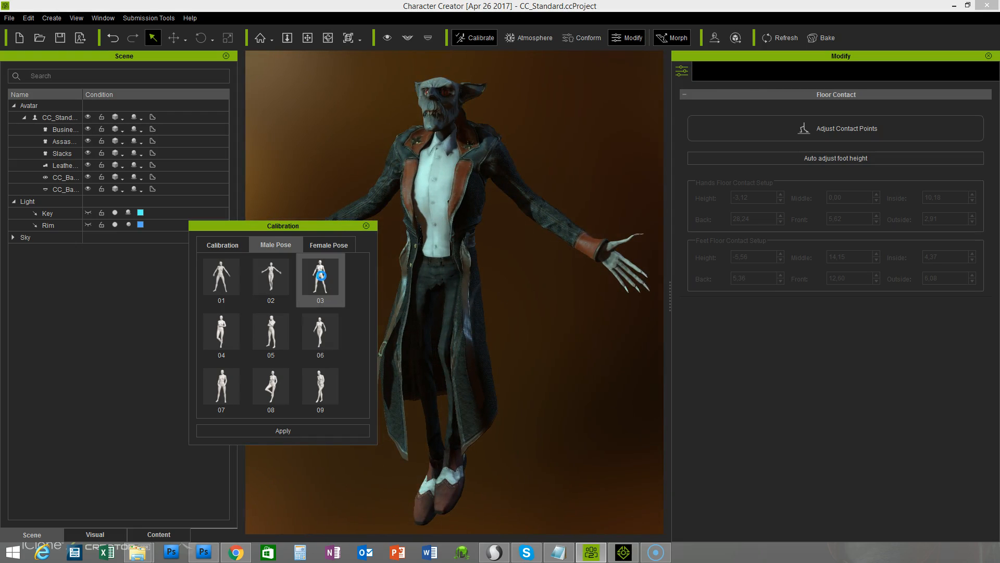
click(365, 225)
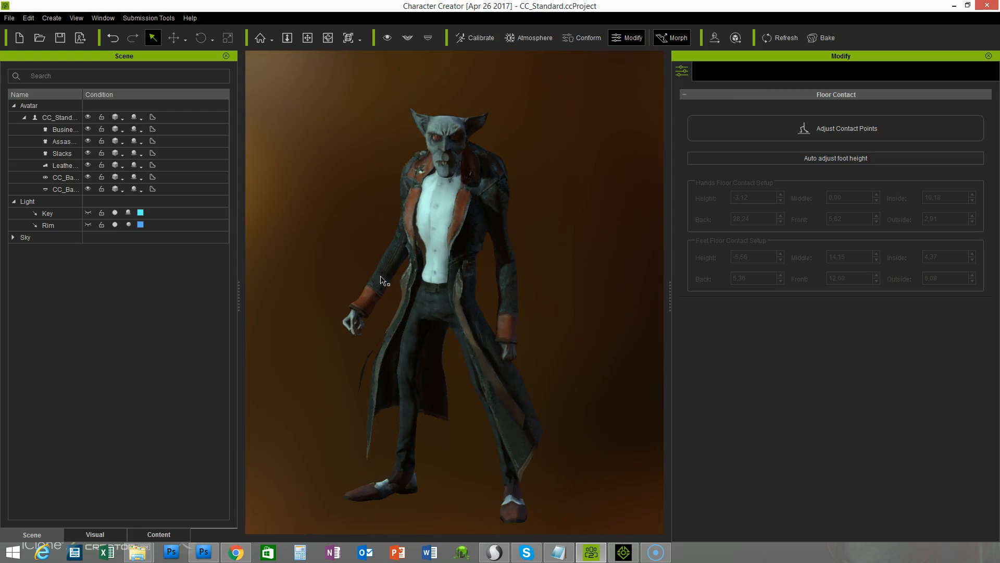
Edit the character's pose by moving the left hand slightly outward and opening the fingers of both hands.
click(29, 17)
click(67, 146)
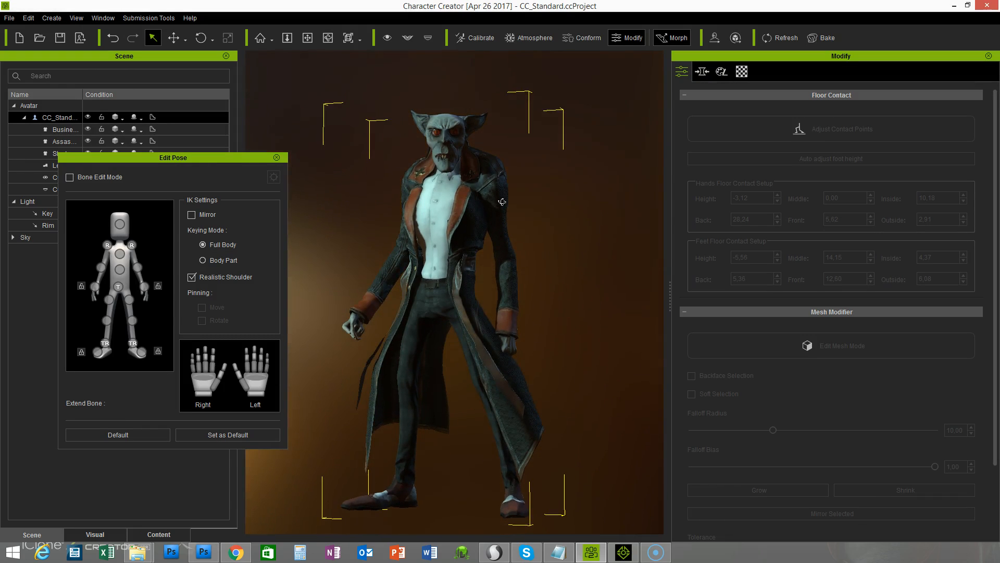
click(145, 288)
drag(523, 314, 554, 291)
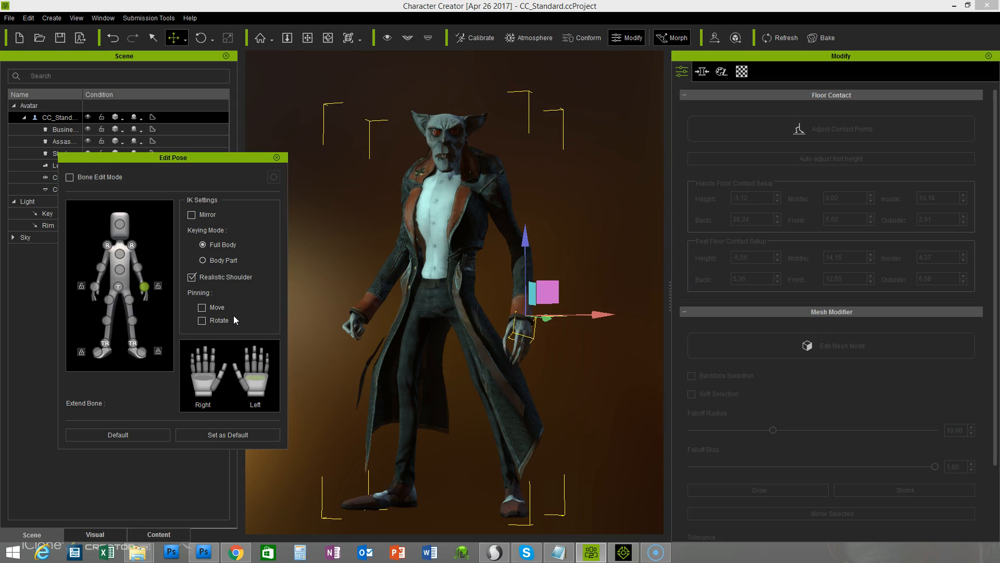
click(202, 360)
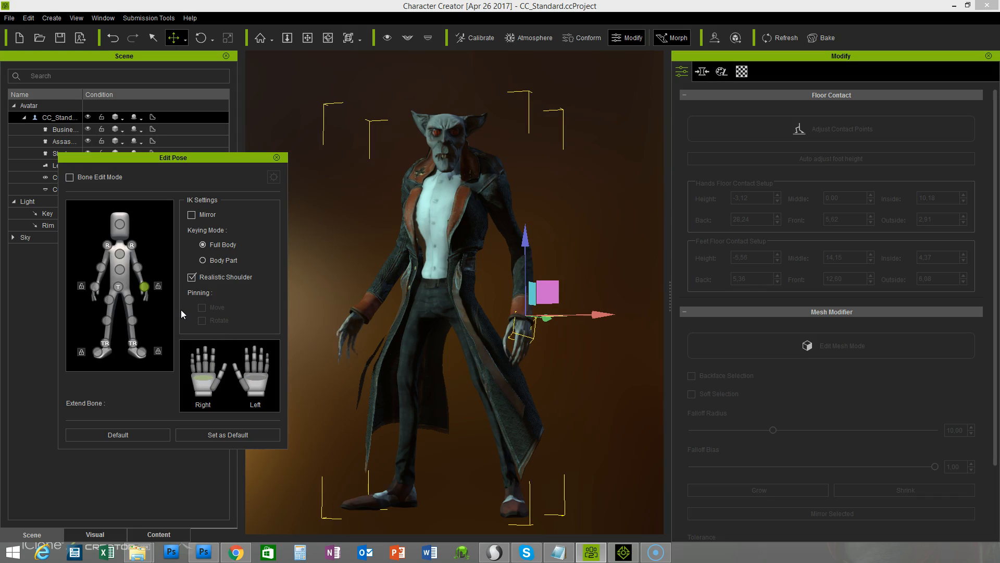
Rotate the character's head to the side with the Rotate tool and close the pose editor.
click(120, 224)
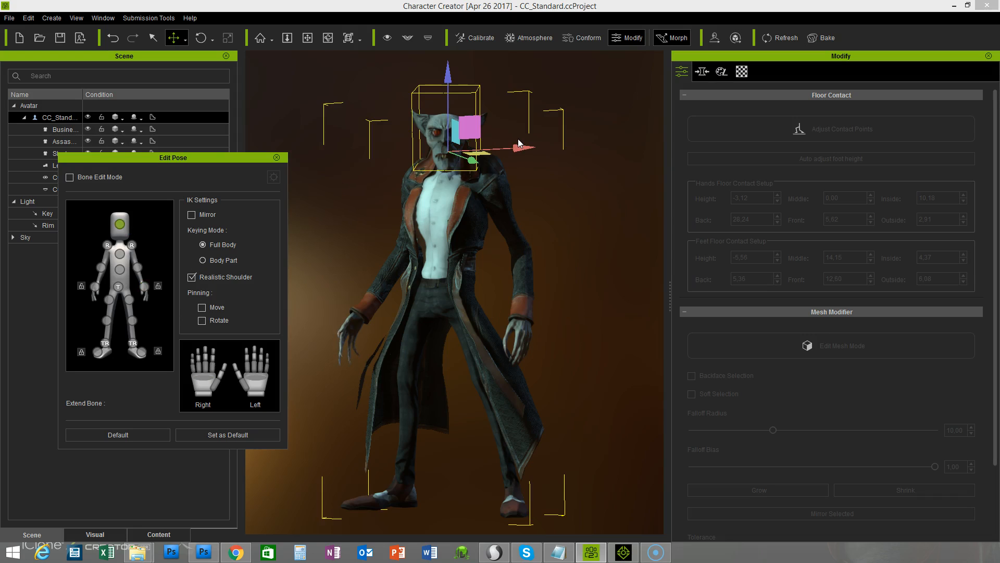
key(e)
drag(481, 113, 481, 111)
right_drag(546, 267, 463, 275)
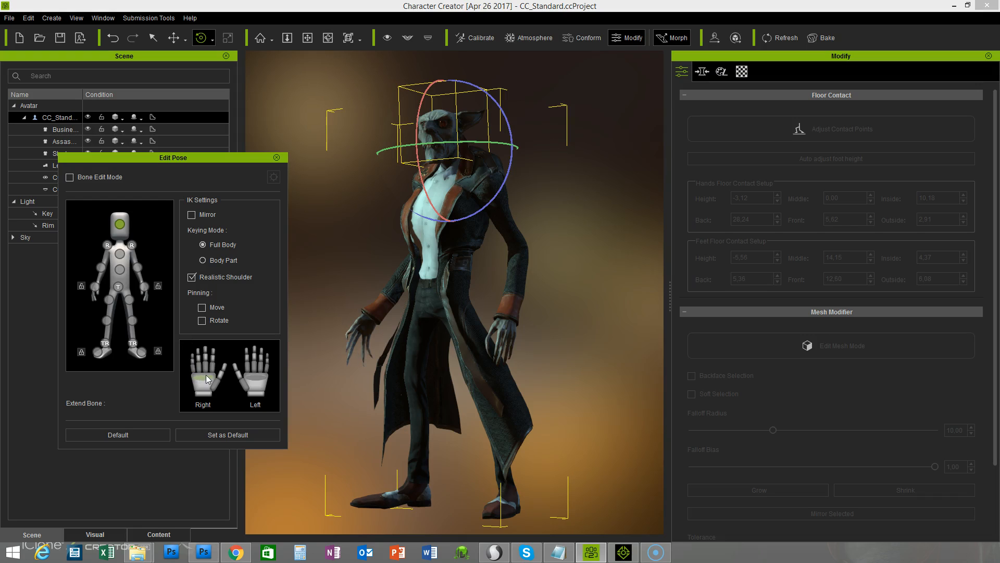
click(277, 158)
Examine the lighting on the posed character's full figure from several angles.
right_drag(418, 319, 461, 313)
scroll(418, 337, down, 1)
scroll(424, 338, up, 2)
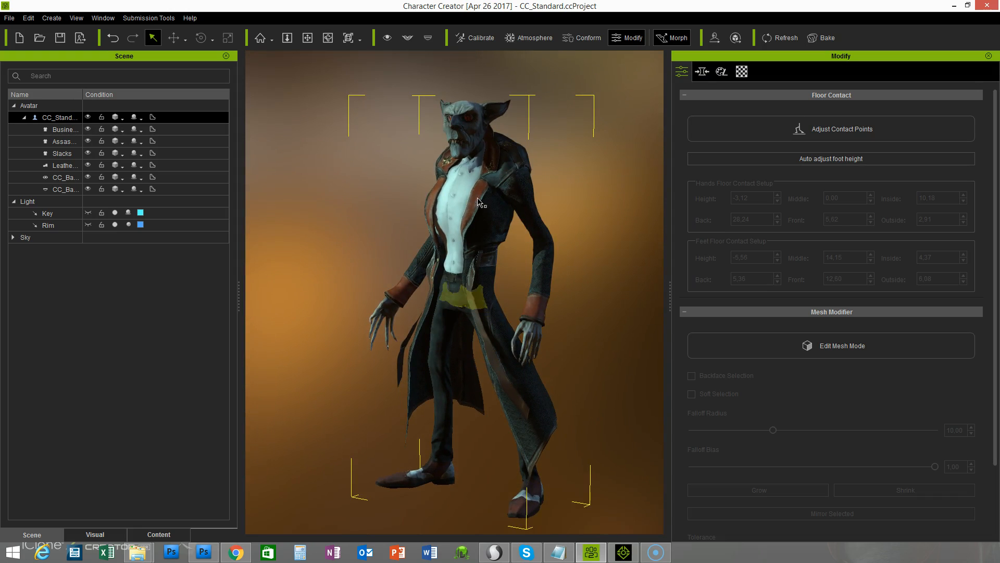
right_drag(506, 293, 509, 274)
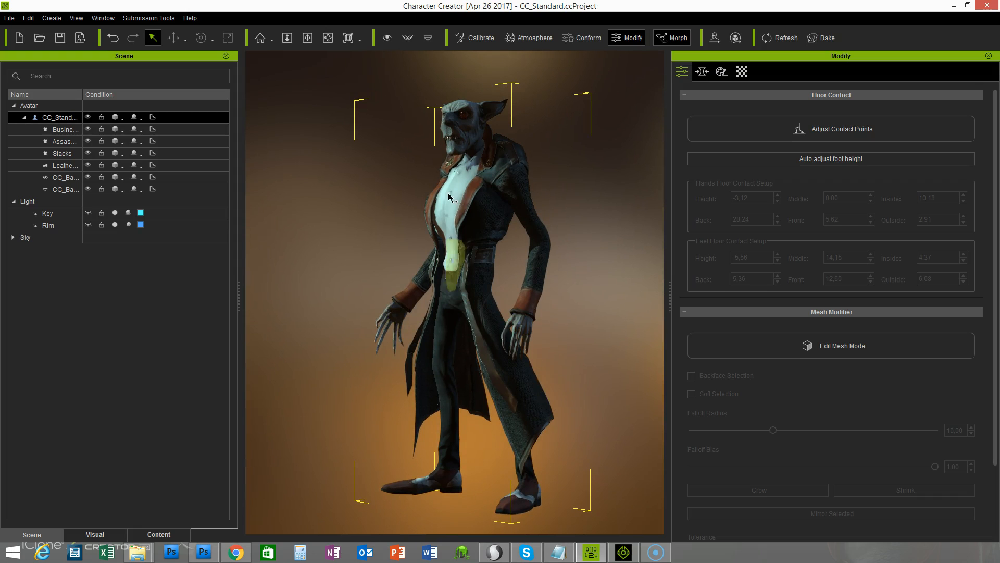
right_drag(383, 315, 448, 321)
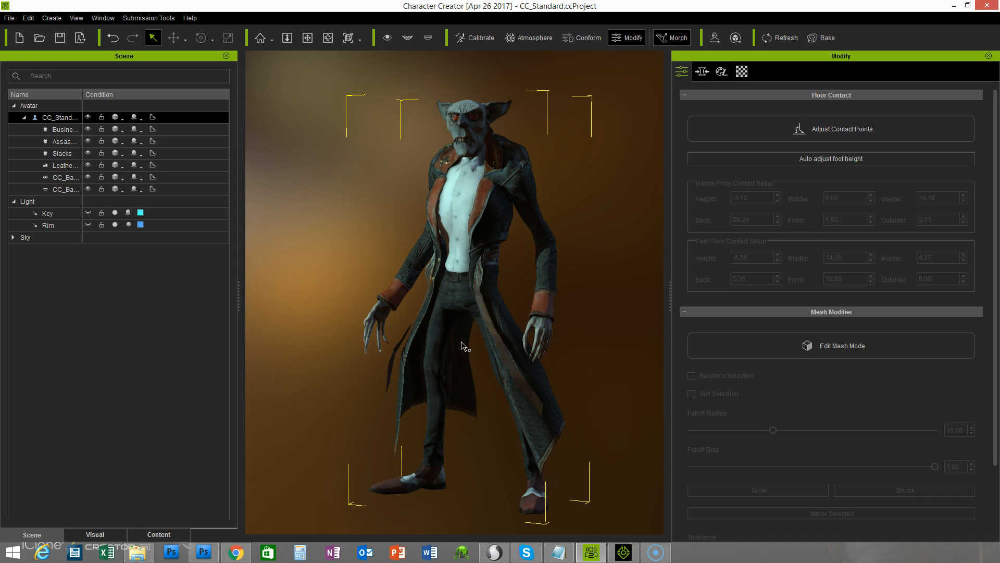
right_drag(502, 341, 475, 343)
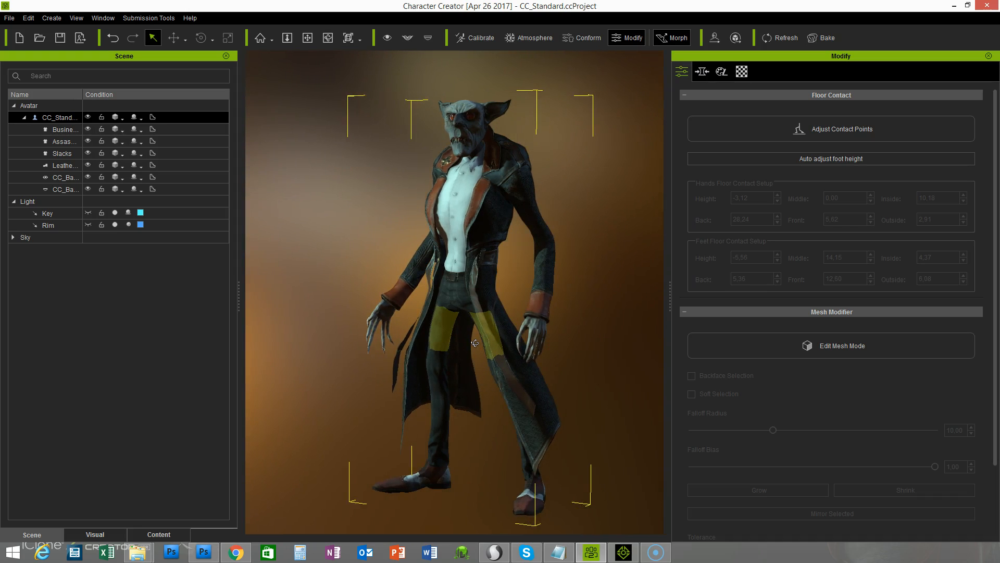
Deselect the character and examine the face, shirt and coat up close, finishing with the full figure from the front.
scroll(475, 343, up, 6)
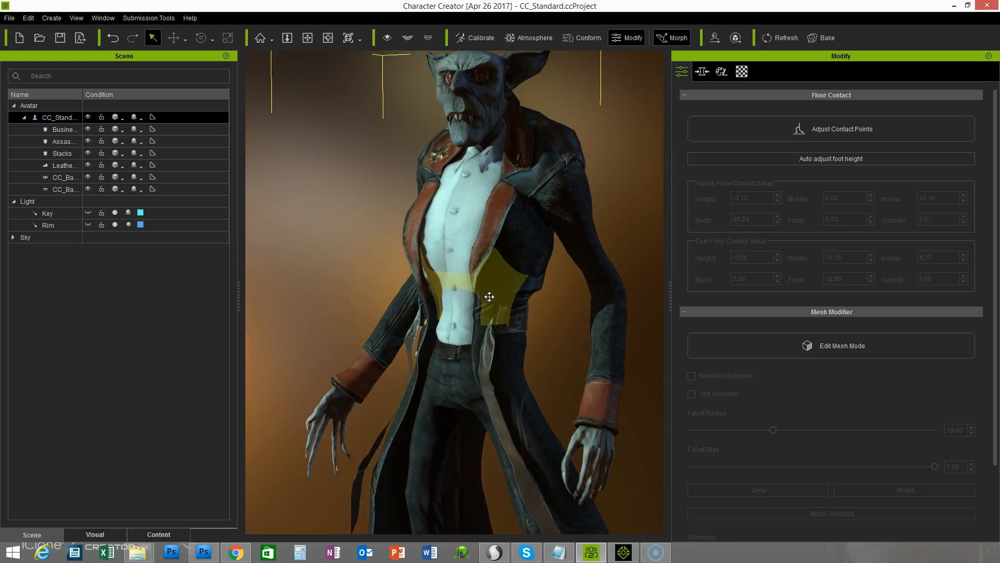
middle_drag(489, 296, 490, 335)
scroll(489, 335, up, 1)
middle_drag(496, 287, 496, 312)
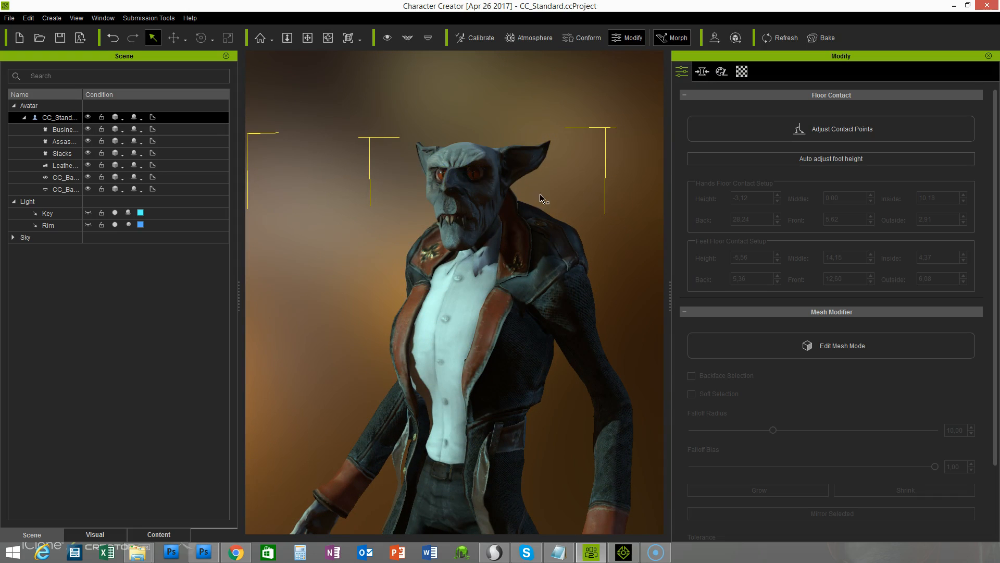
right_drag(537, 271, 493, 254)
click(618, 151)
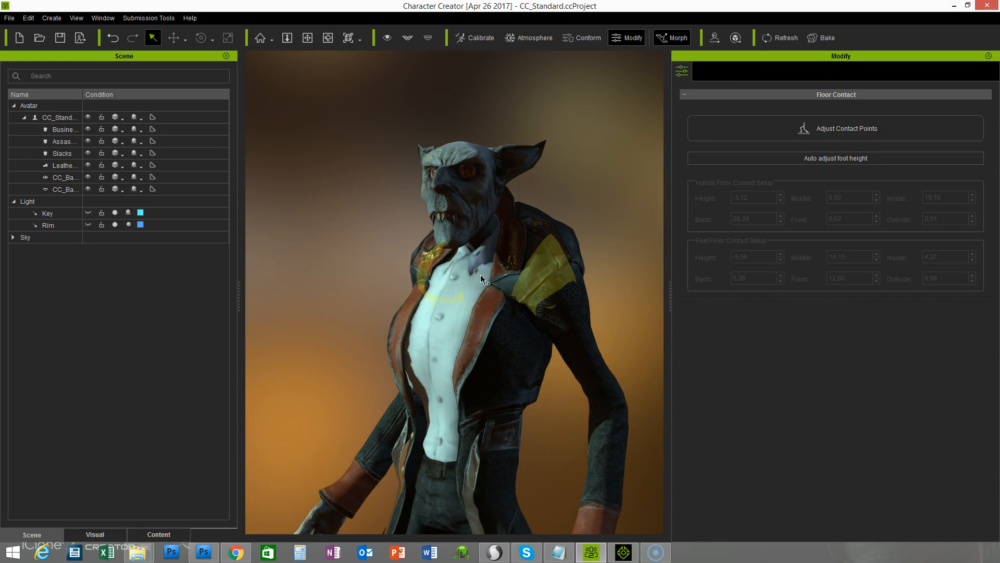
scroll(481, 296, up, 2)
scroll(481, 297, down, 3)
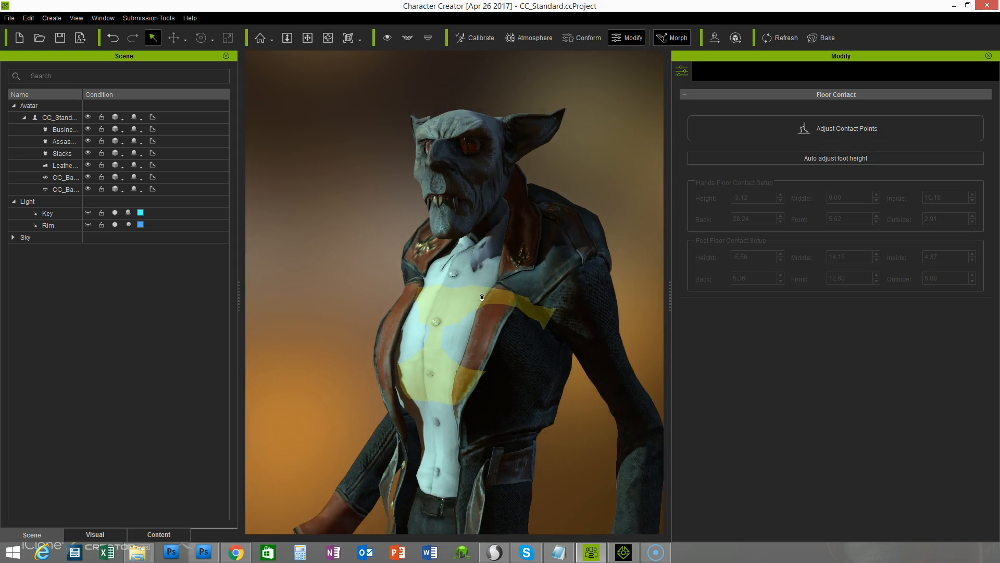
scroll(476, 255, down, 3)
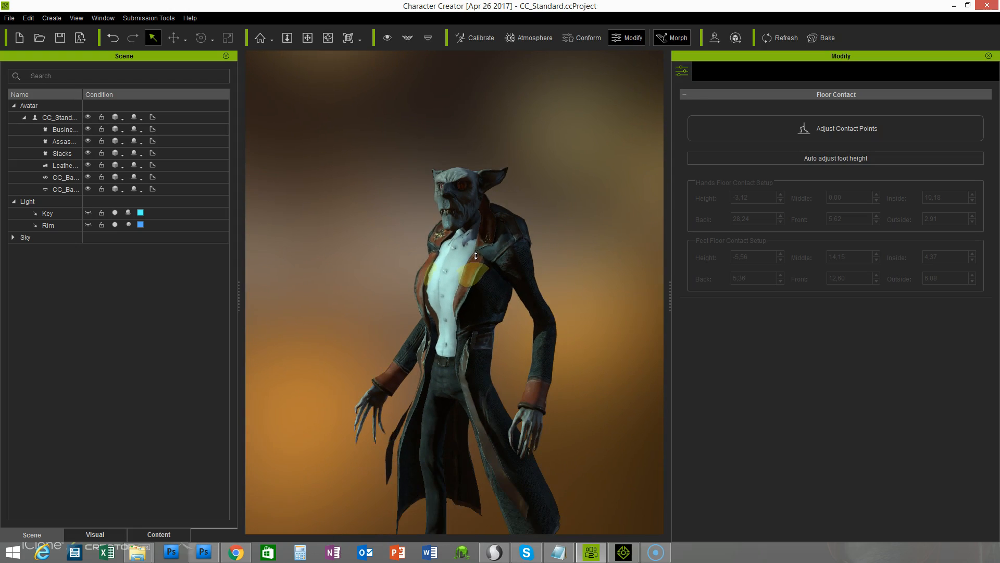
scroll(417, 235, down, 3)
right_drag(387, 223, 480, 242)
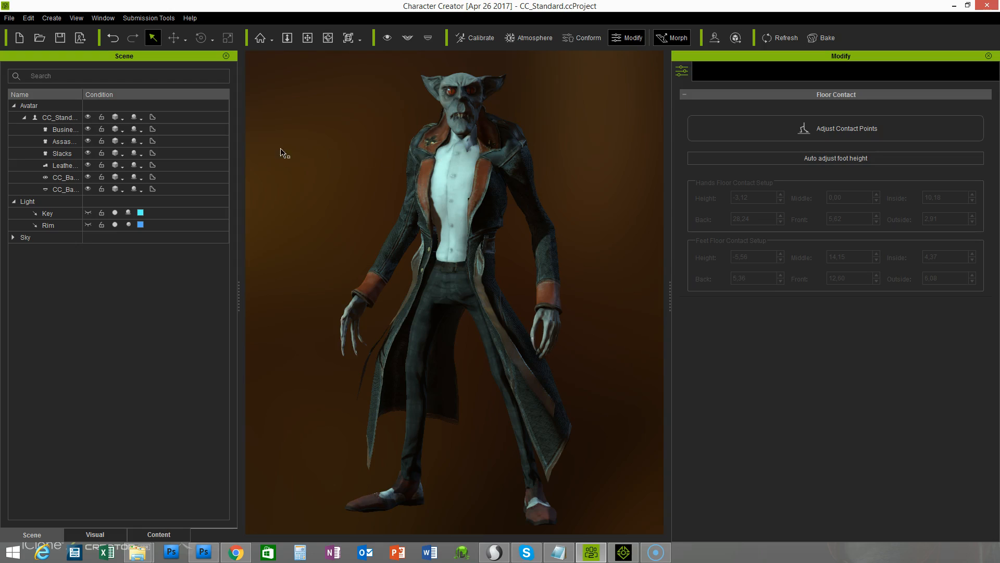
Review the FBX export settings for the clothed character with Custom motion selected, and cancel the export.
click(10, 21)
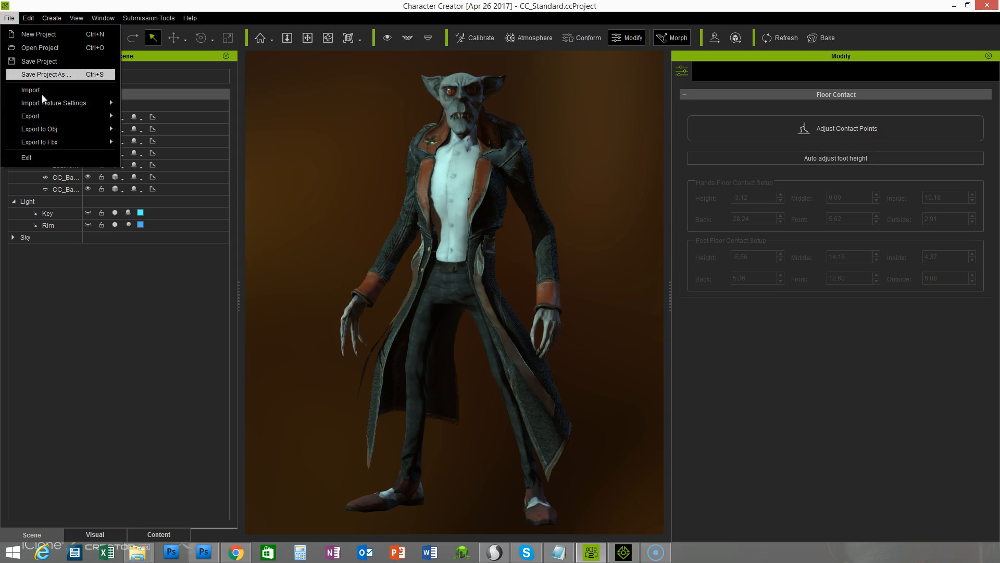
mouse_move(47, 121)
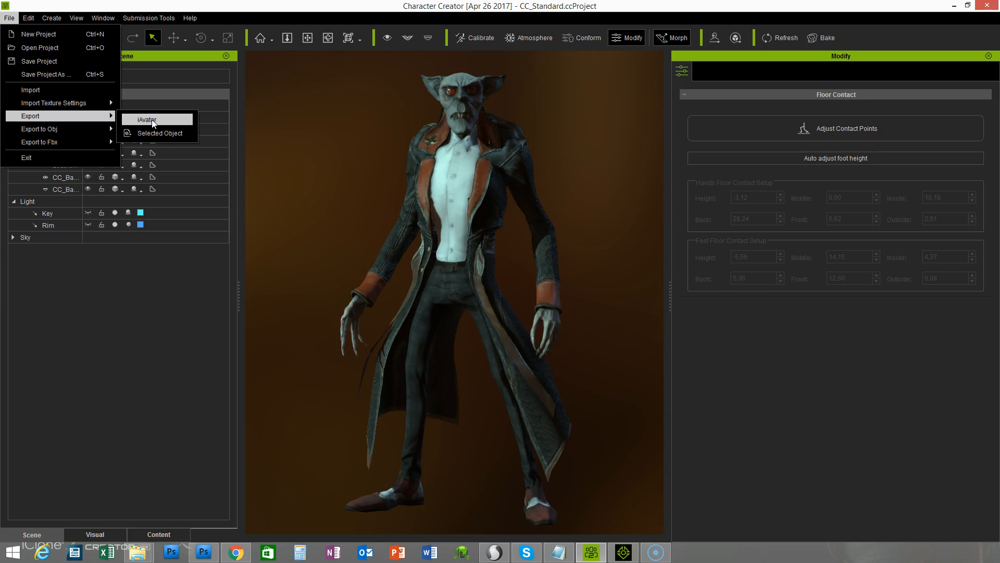
mouse_move(34, 148)
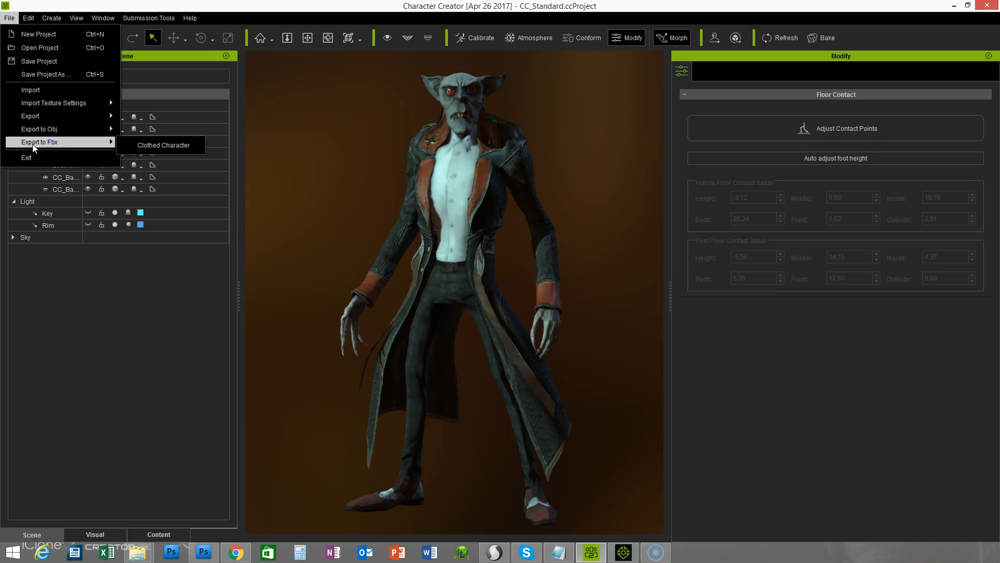
click(159, 147)
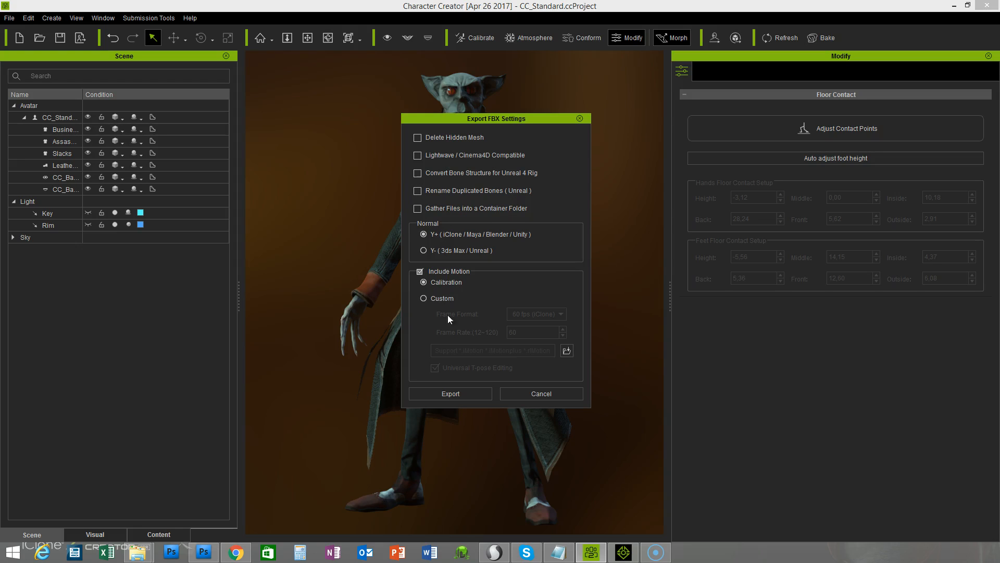
click(423, 299)
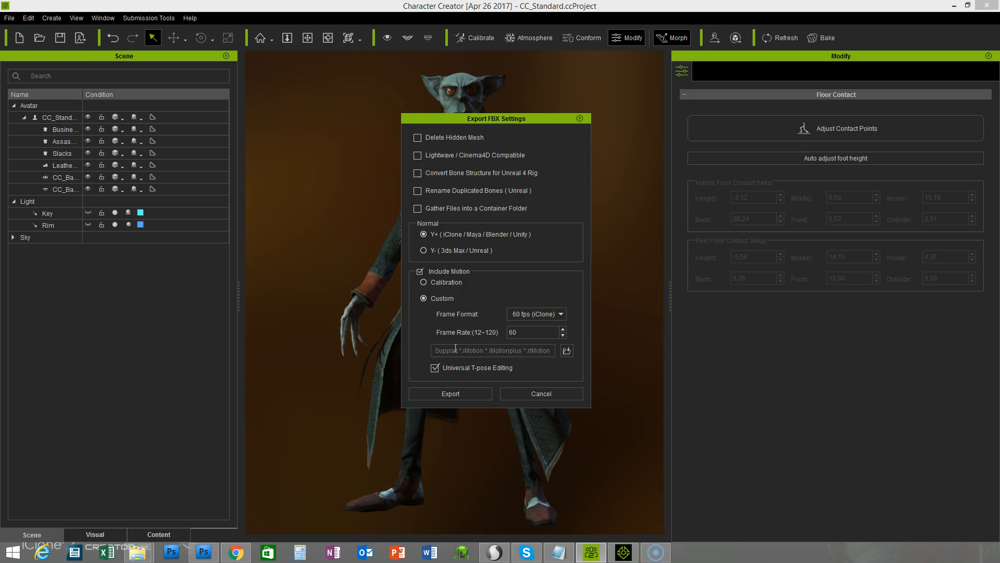
click(531, 395)
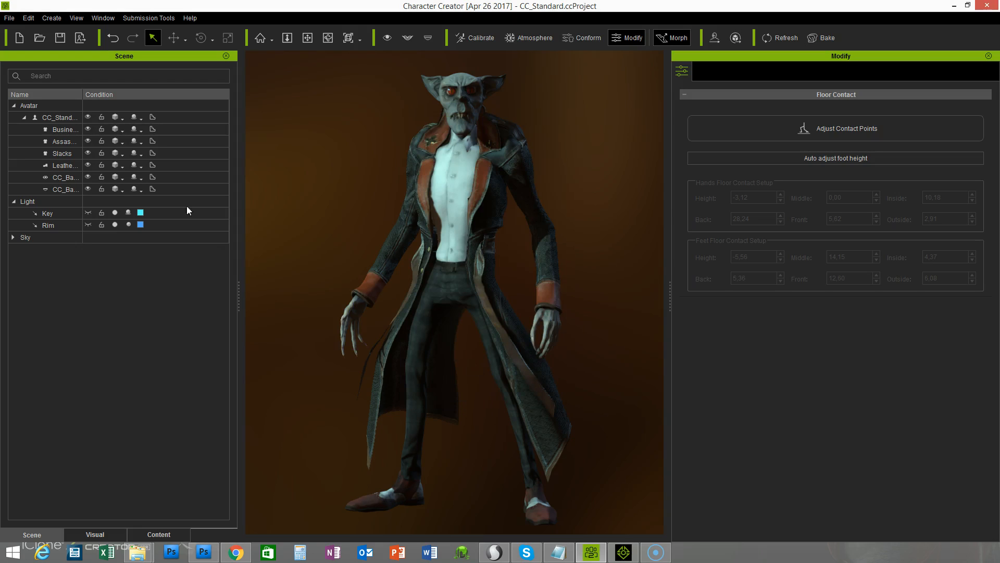
Configure an iAvatar export for Character Creator 2.0 for iClone & iClone 7.0 at Highest global quality, and cancel it.
click(9, 18)
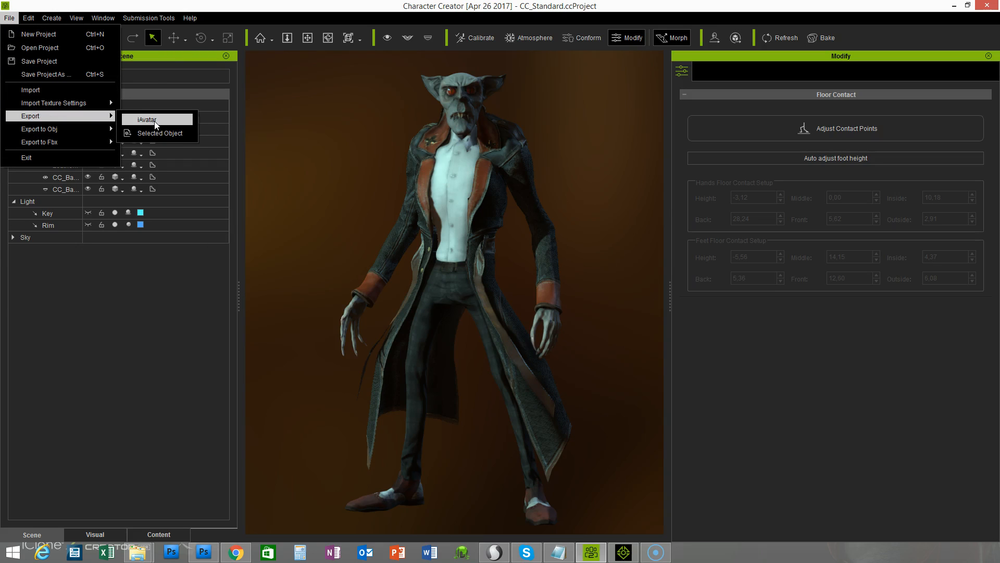
click(154, 121)
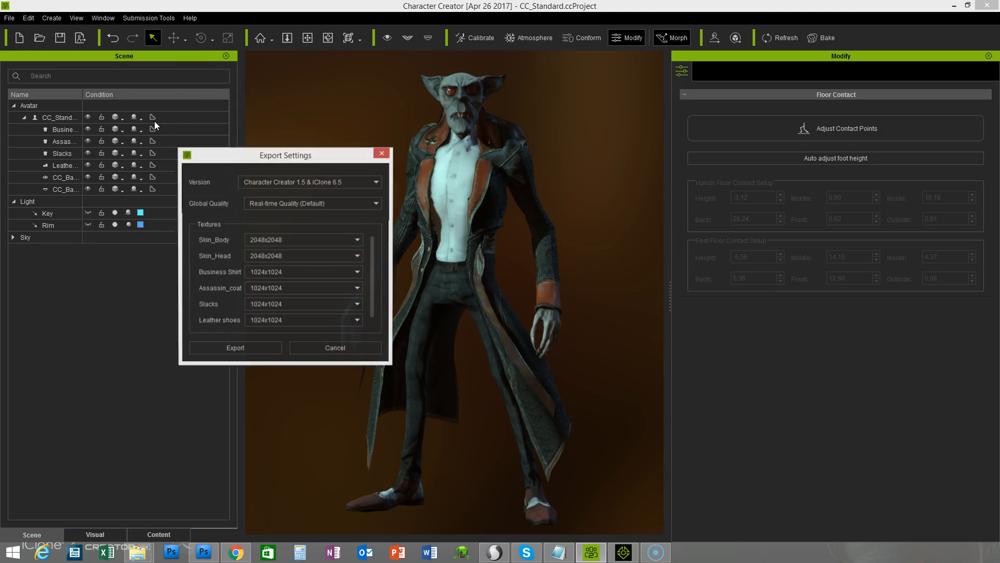
drag(307, 150, 403, 149)
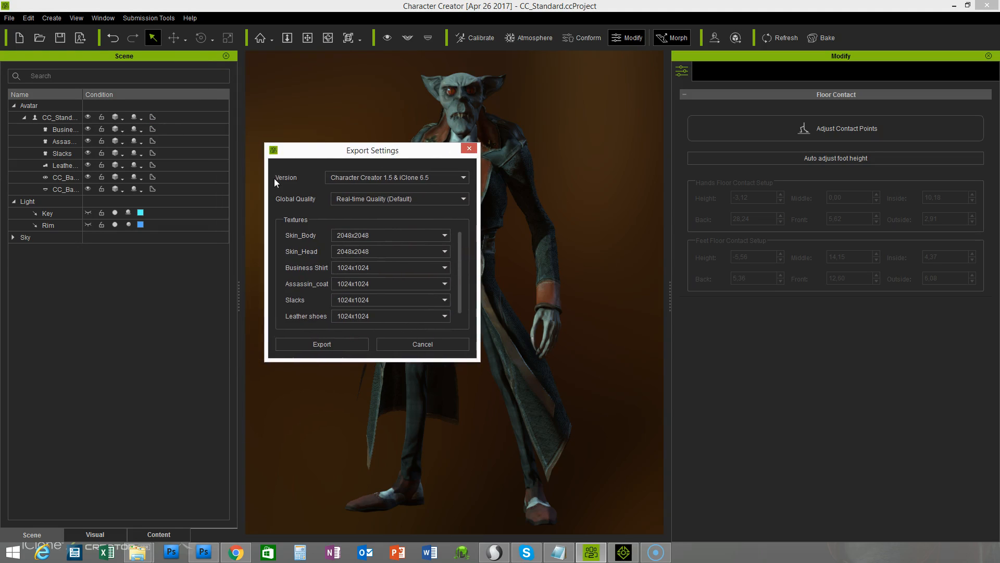
click(358, 178)
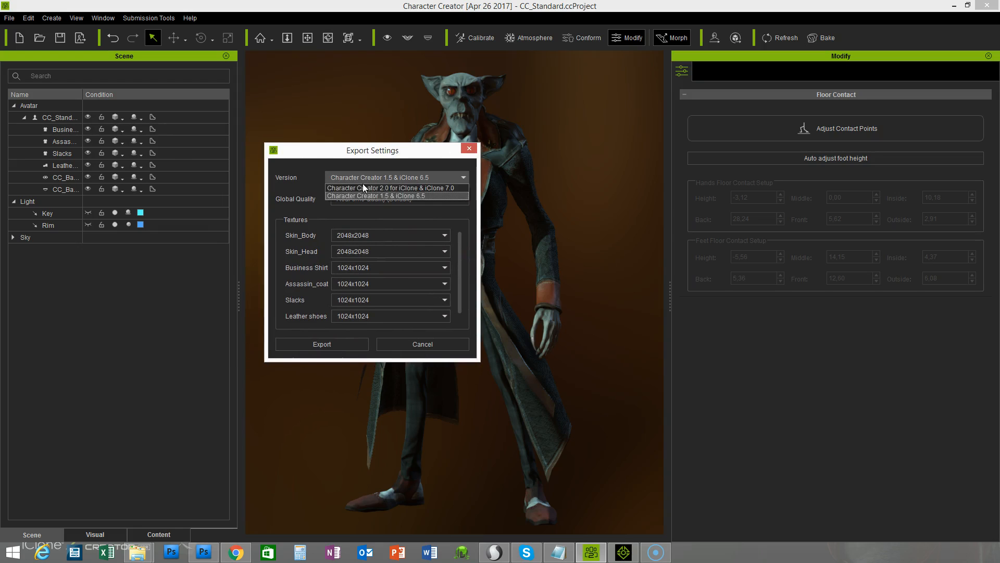
click(432, 188)
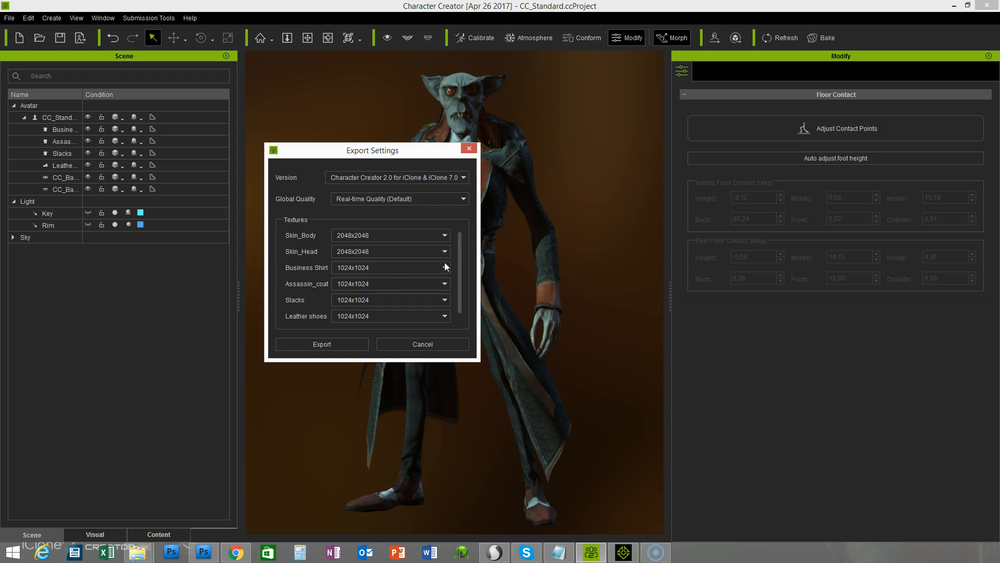
click(392, 199)
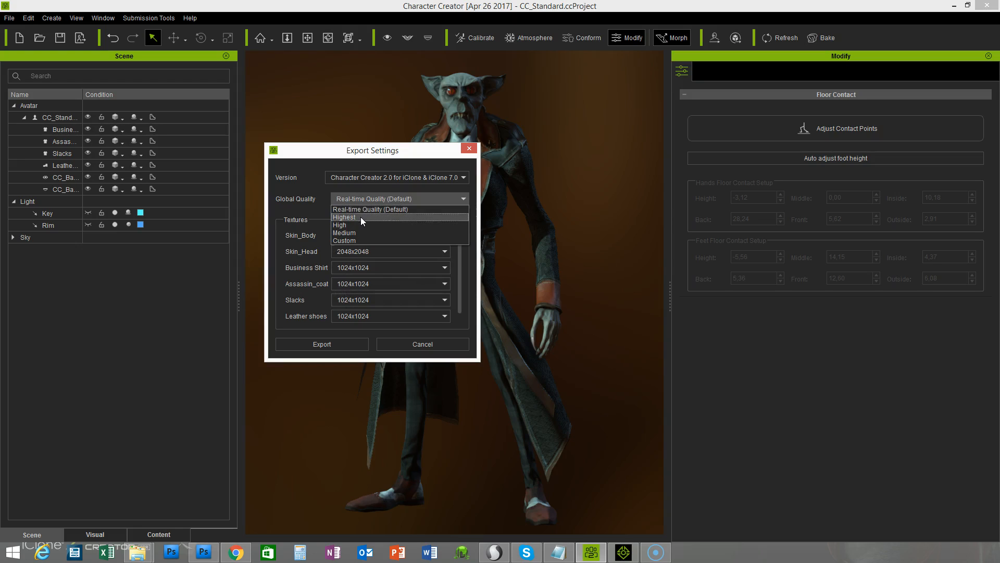
click(362, 218)
drag(461, 246, 460, 260)
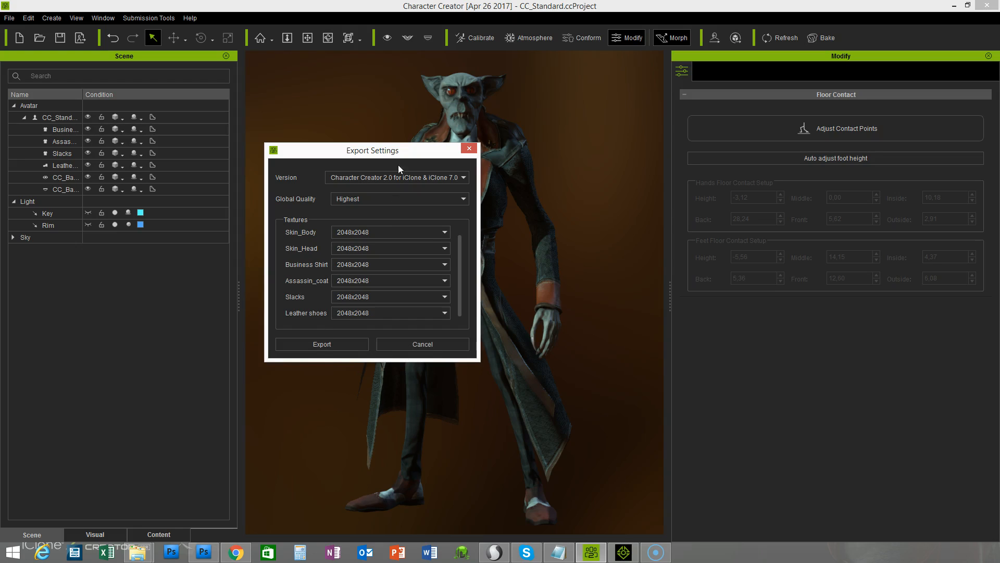
click(412, 345)
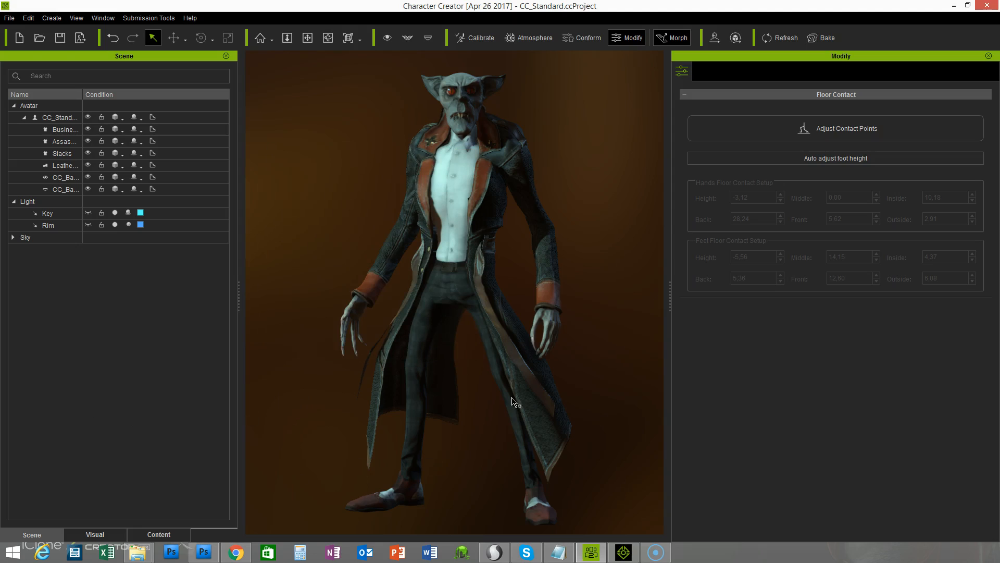
Switch to iClone 7 and load the Vampire03 avatar from its file folder into the scene.
click(623, 552)
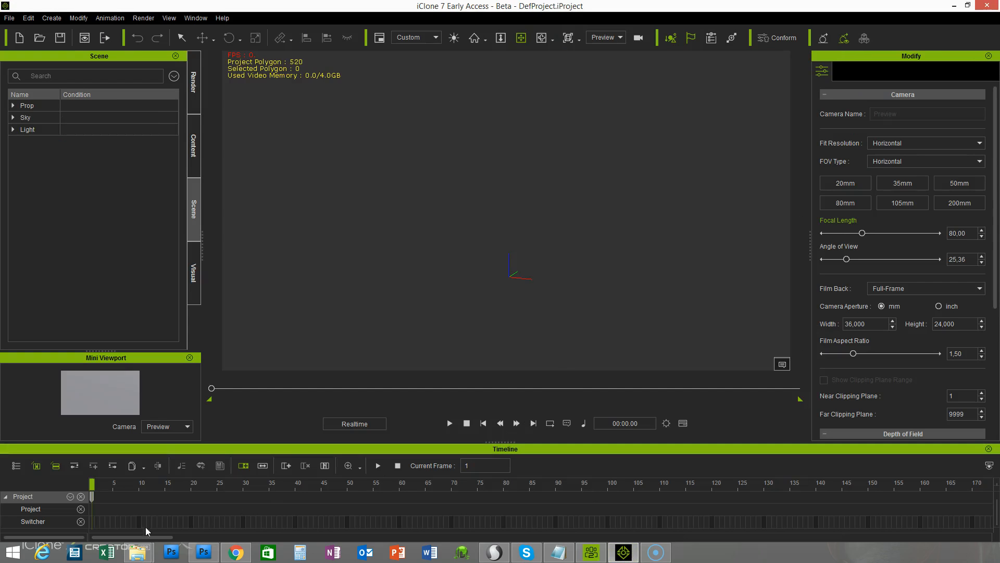
mouse_move(138, 553)
click(86, 518)
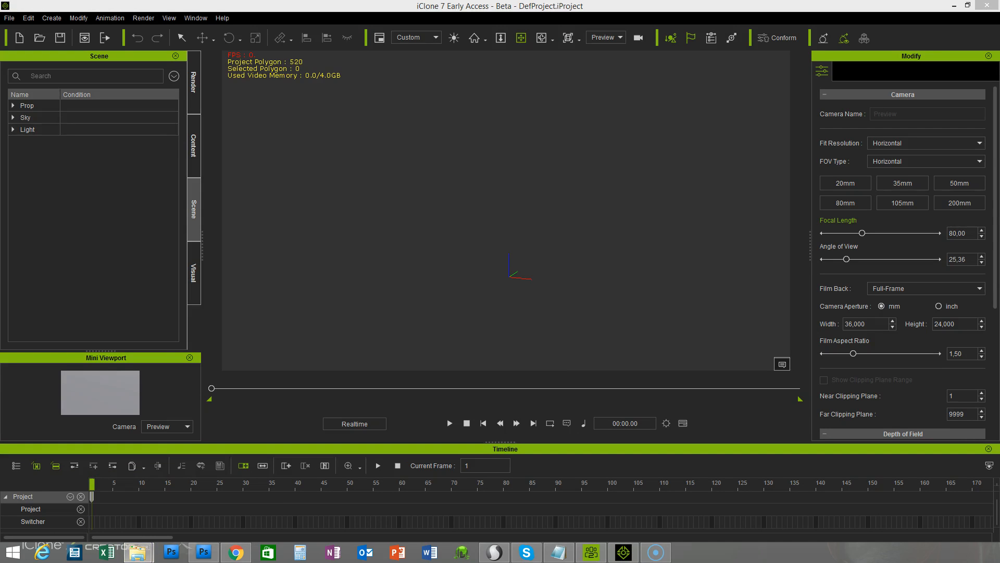
drag(199, 236, 543, 209)
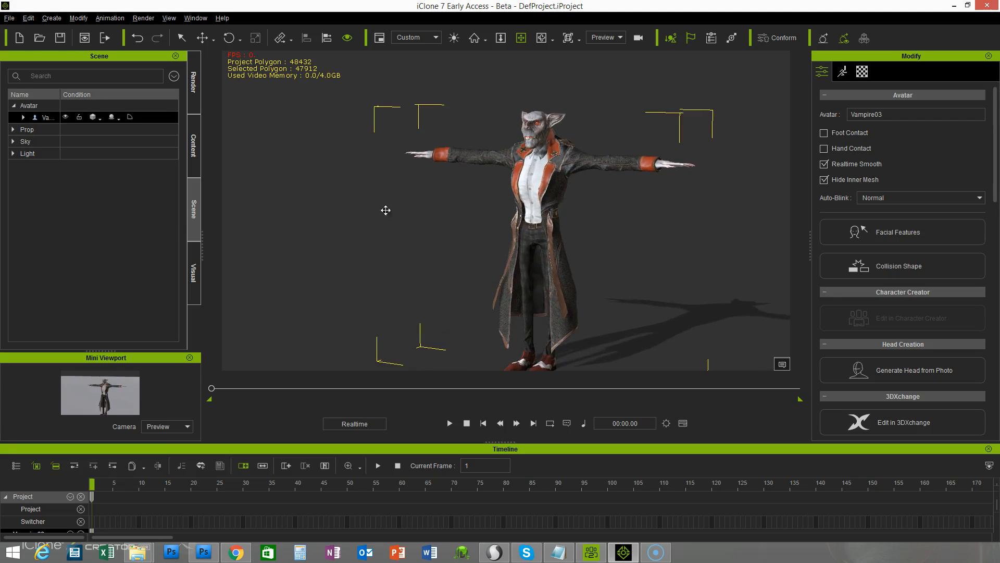
scroll(447, 216, up, 3)
middle_drag(447, 217, 411, 241)
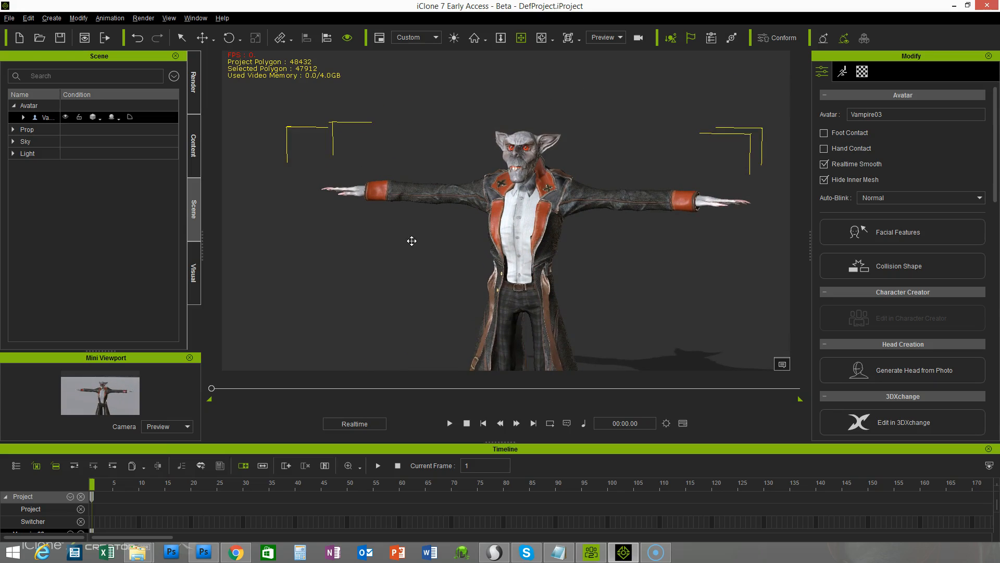
Open the Image Based Lighting section of the iClone scene's visual settings.
scroll(412, 241, up, 3)
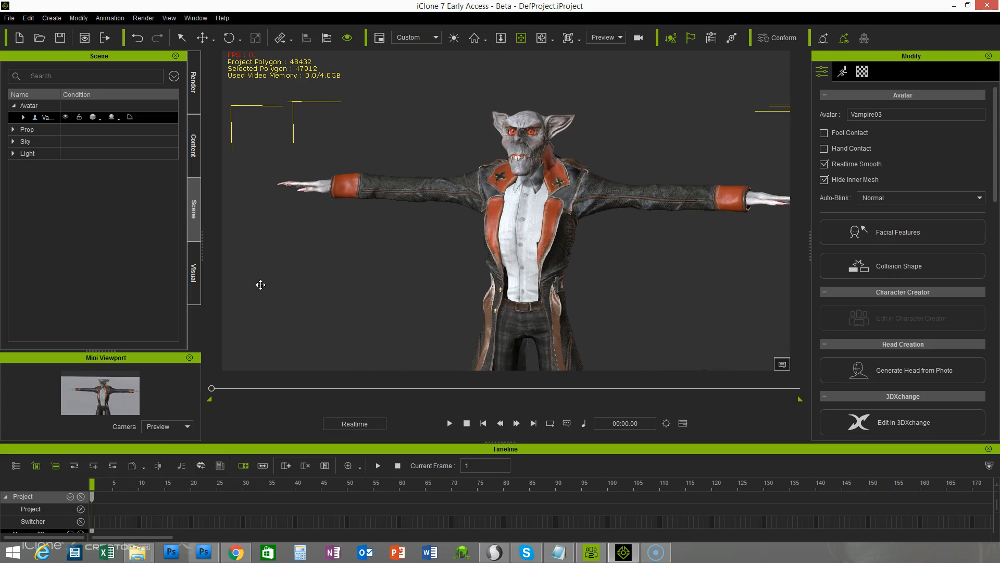
click(195, 271)
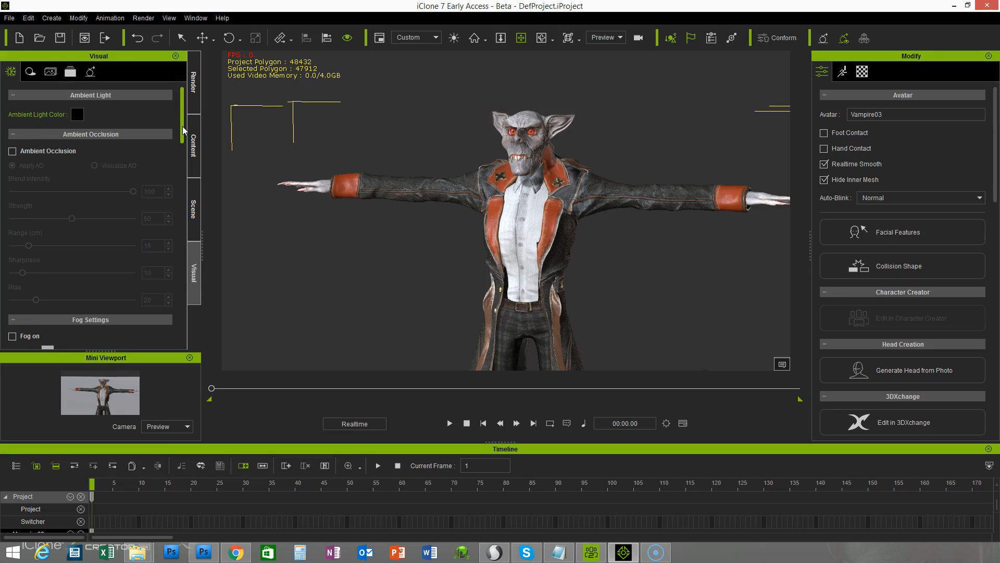
scroll(182, 126, down, 1)
drag(182, 104, 183, 221)
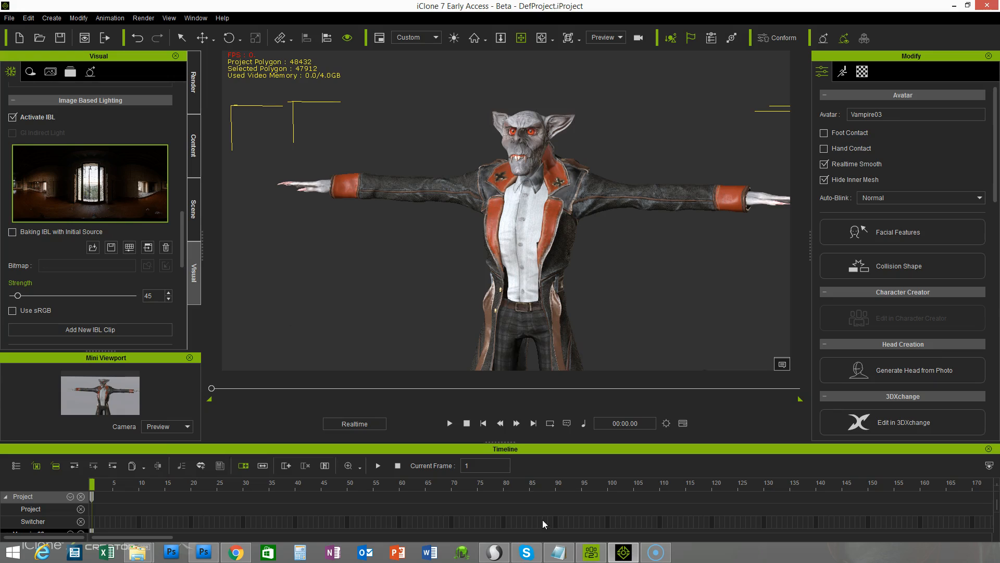
Switch to Character Creator, review its Image Based Lighting settings and the save dialog for the HDR image, and cancel saving.
click(593, 553)
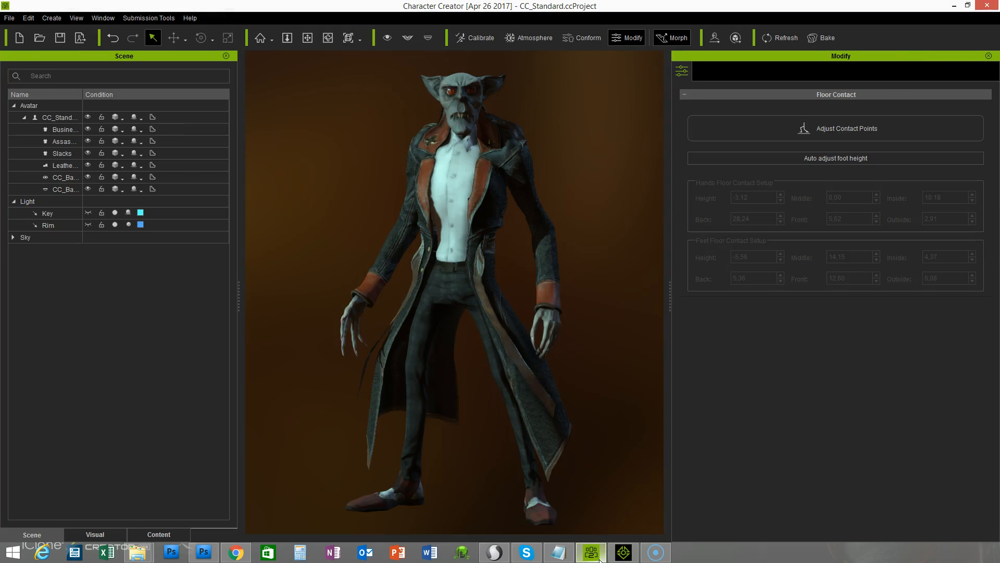
click(99, 534)
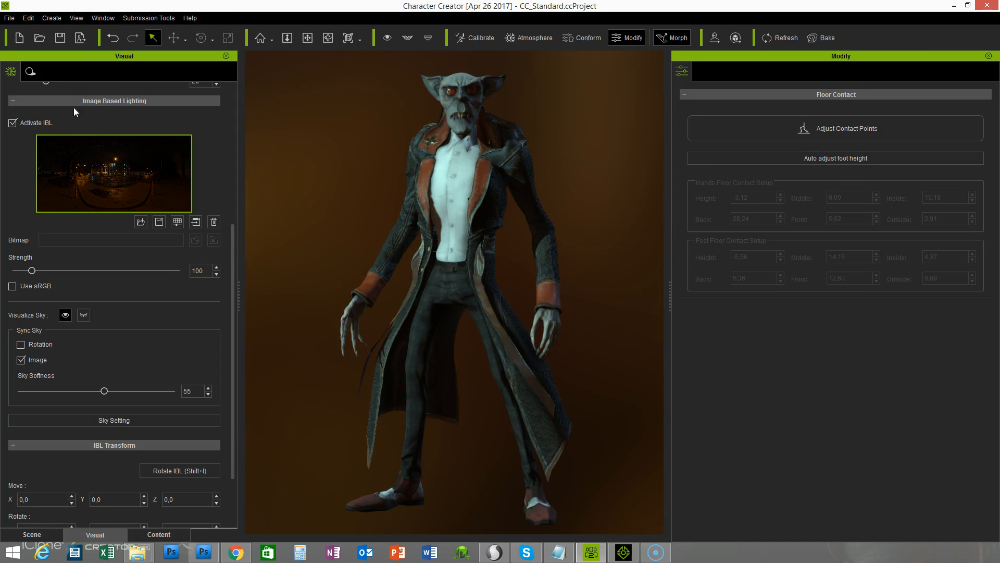
click(159, 222)
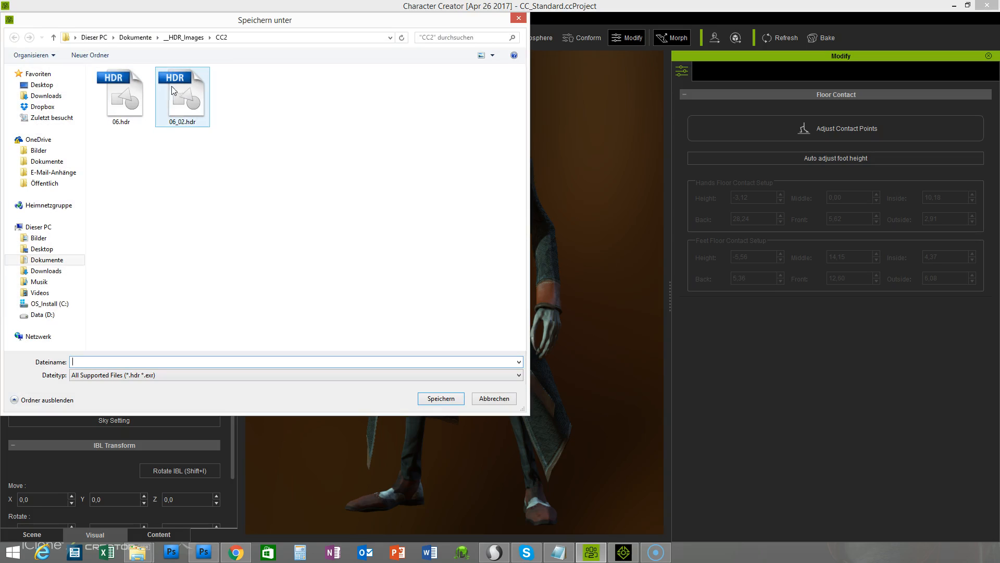
click(494, 399)
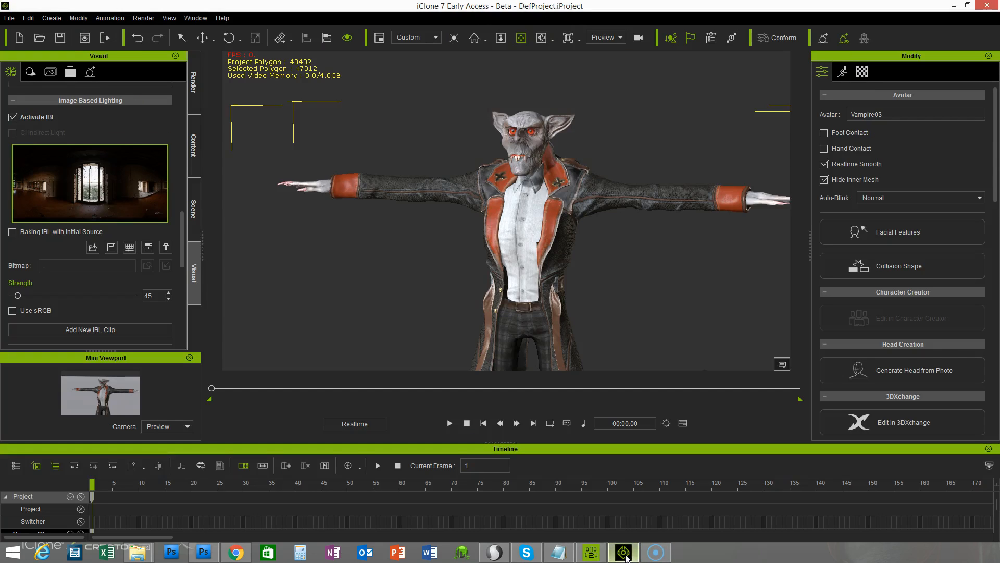
Switch back to iClone 7 and load 06_02.hdr from the CC2 folder as the image-based lighting source.
click(623, 552)
click(92, 248)
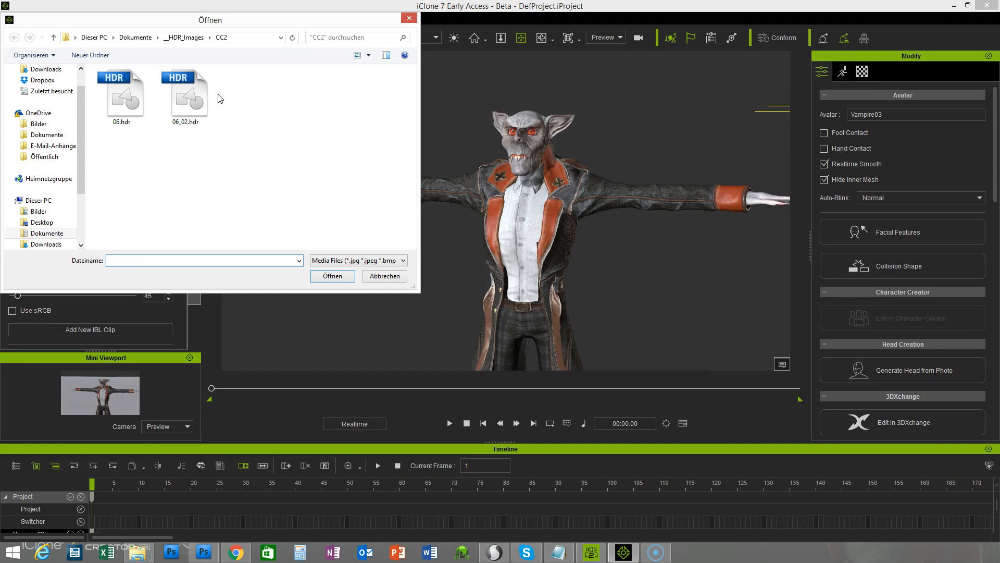
click(186, 94)
click(333, 278)
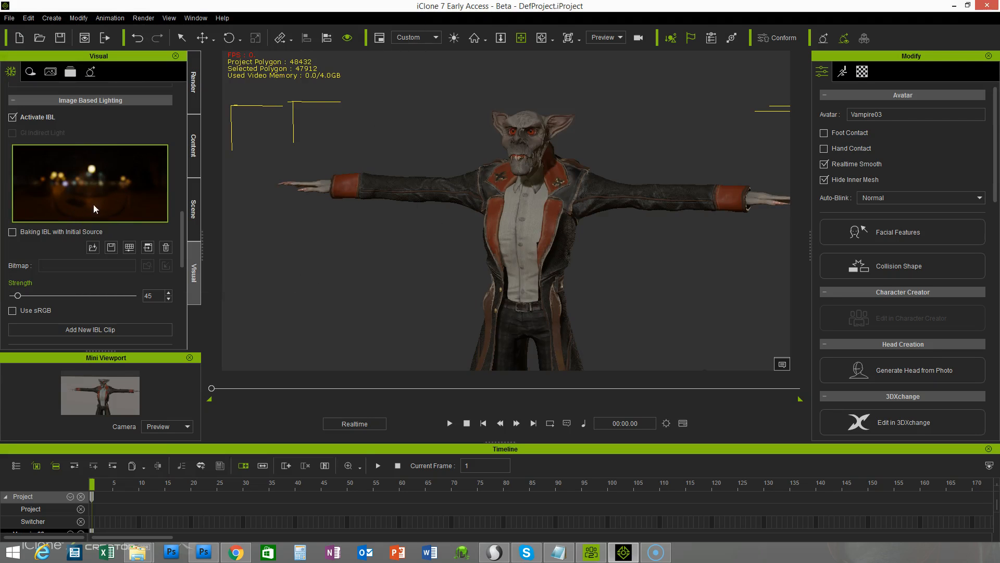
right_drag(571, 279, 555, 275)
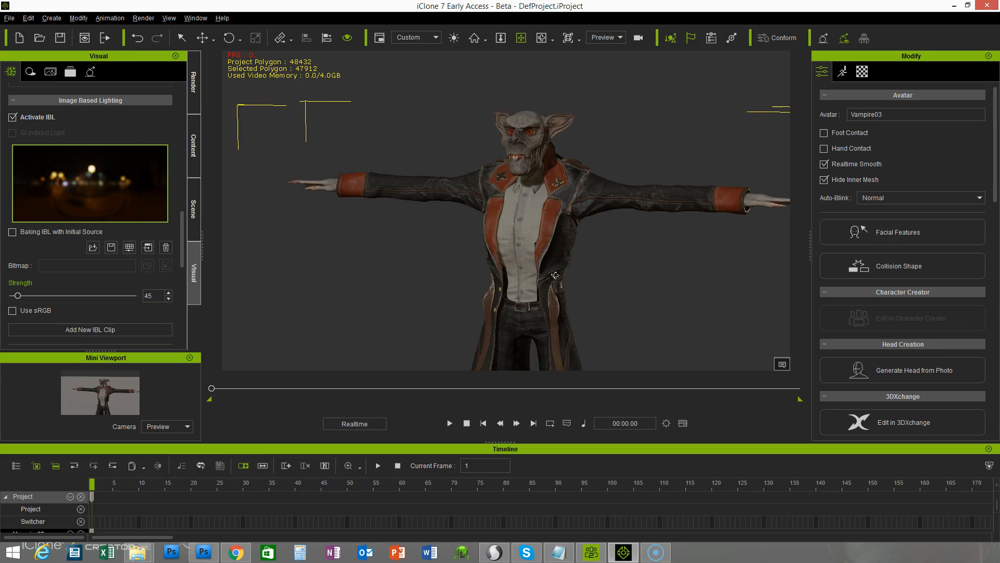
Raise the image-based lighting strength to 109 and show the image as the visible sky.
drag(17, 295, 27, 296)
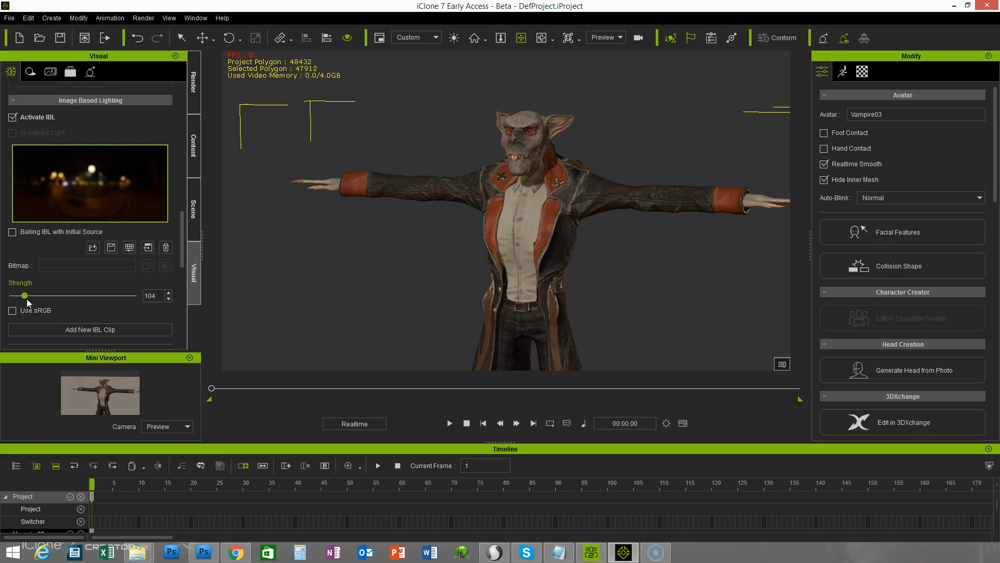
drag(186, 220, 183, 258)
click(65, 195)
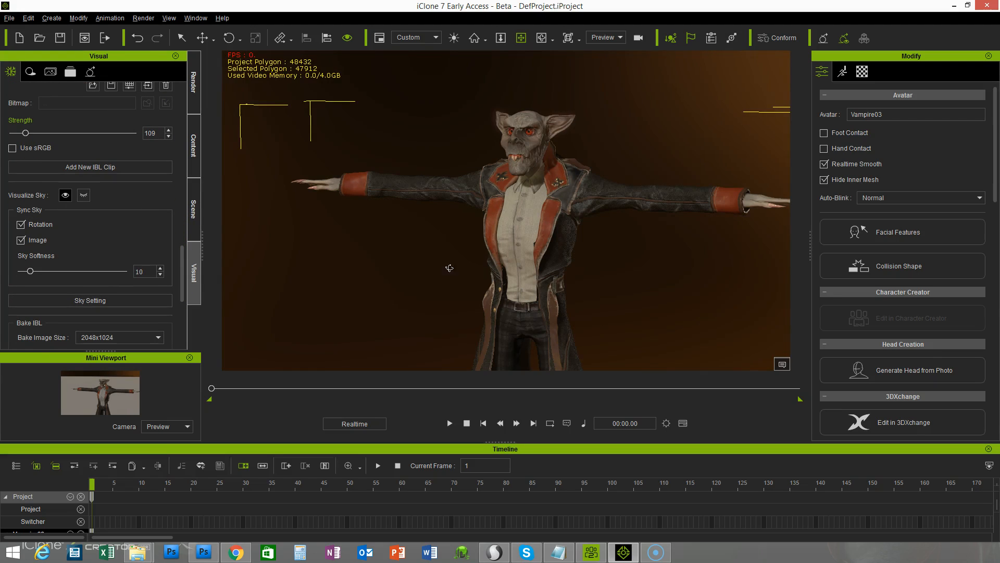
right_drag(449, 268, 406, 266)
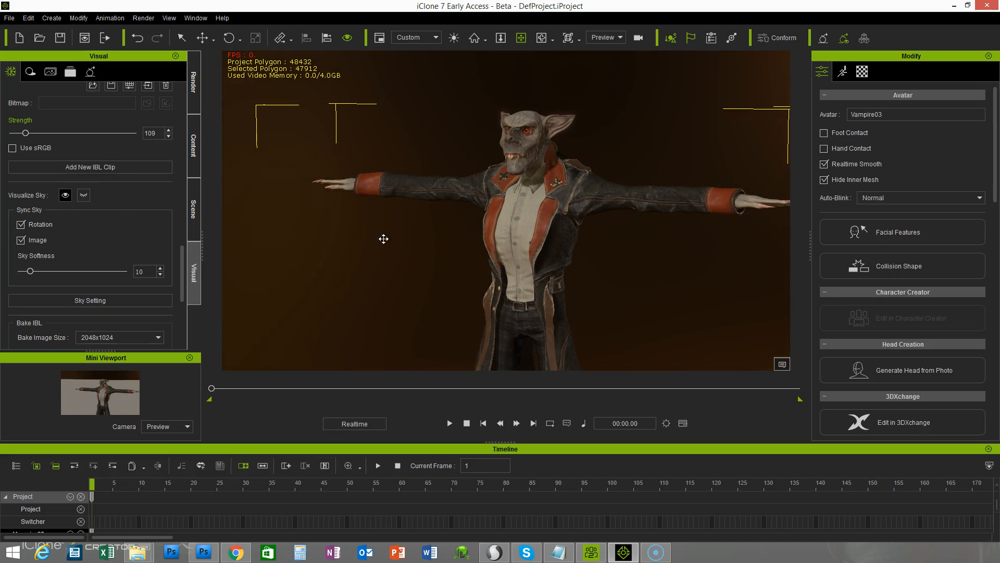
right_drag(432, 210, 436, 242)
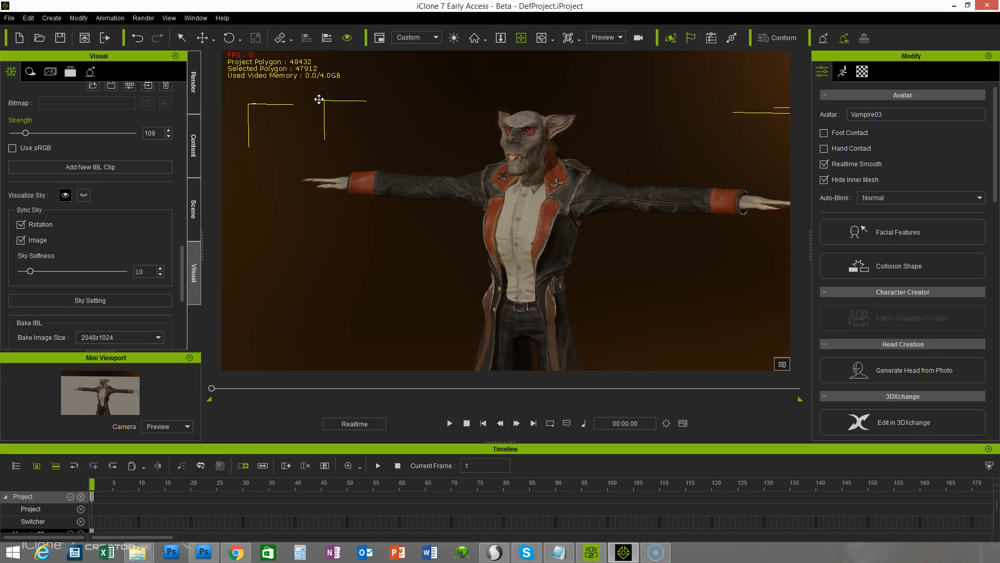
right_drag(375, 281, 382, 284)
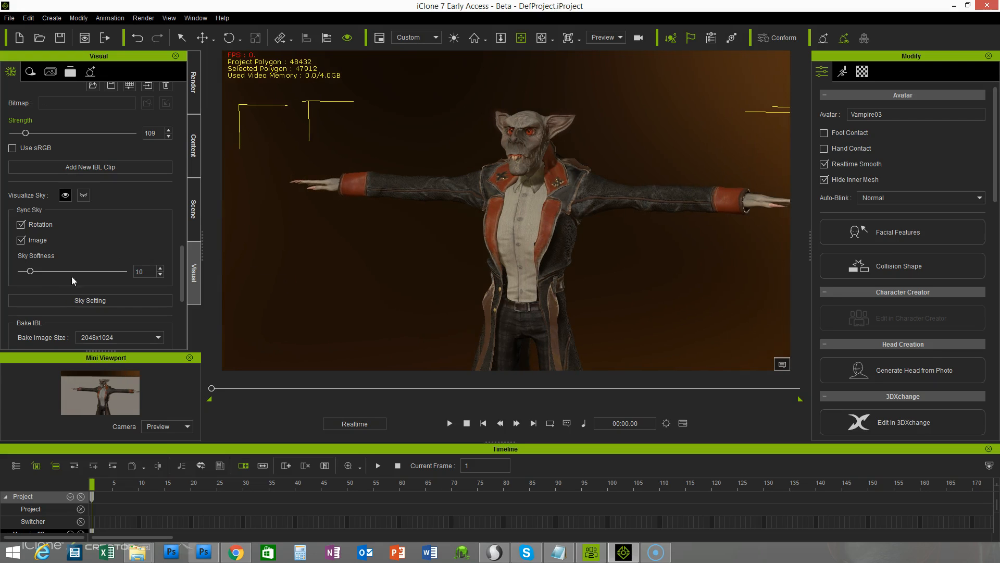
Set the Sky Softness to 16, comparing it with the setting in Character Creator.
mouse_move(30, 271)
mouse_down()
mouse_move(10, 273)
mouse_move(40, 270)
mouse_up()
click(589, 555)
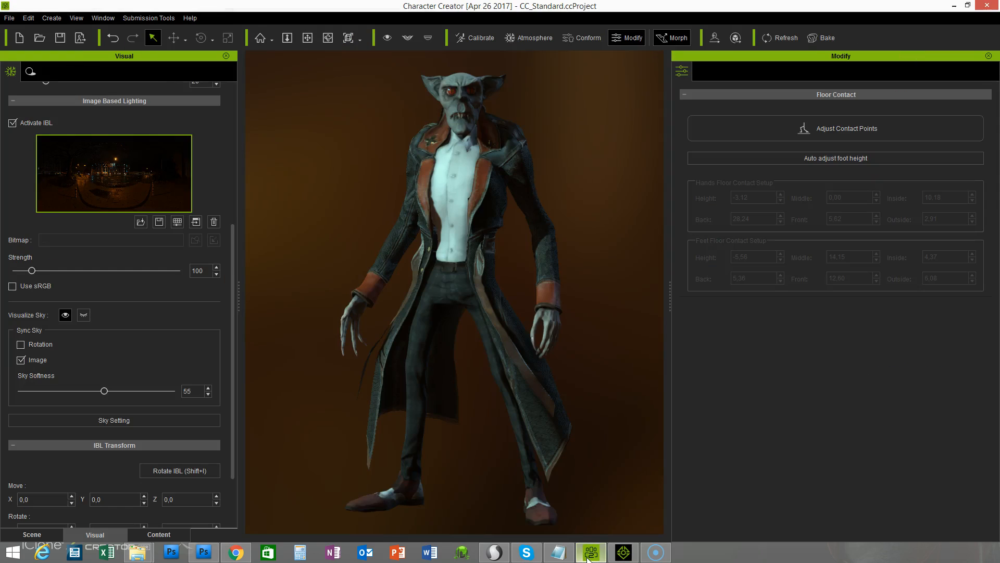
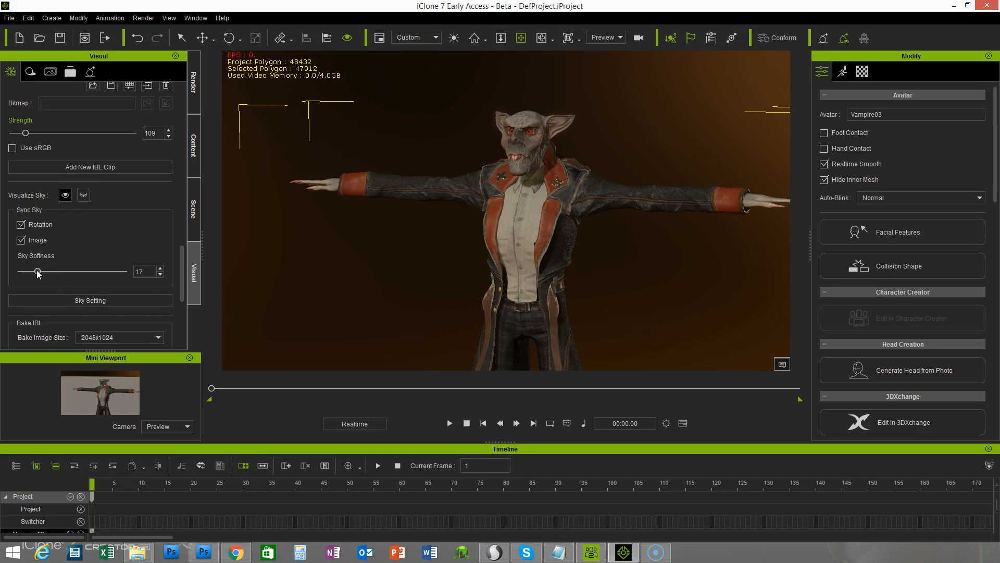
mouse_move(39, 273)
mouse_down()
mouse_move(31, 272)
mouse_move(97, 274)
mouse_move(40, 272)
mouse_up()
drag(504, 204, 443, 279)
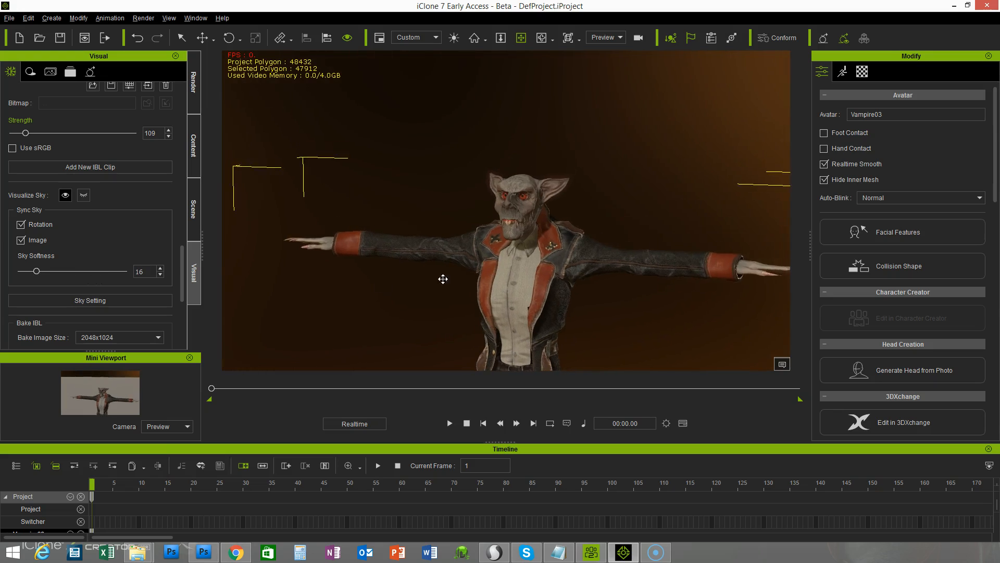
right_drag(443, 279, 442, 251)
Turn on Ambient Occlusion and set its strength to 100.
drag(417, 266, 184, 113)
click(13, 131)
drag(72, 199, 117, 199)
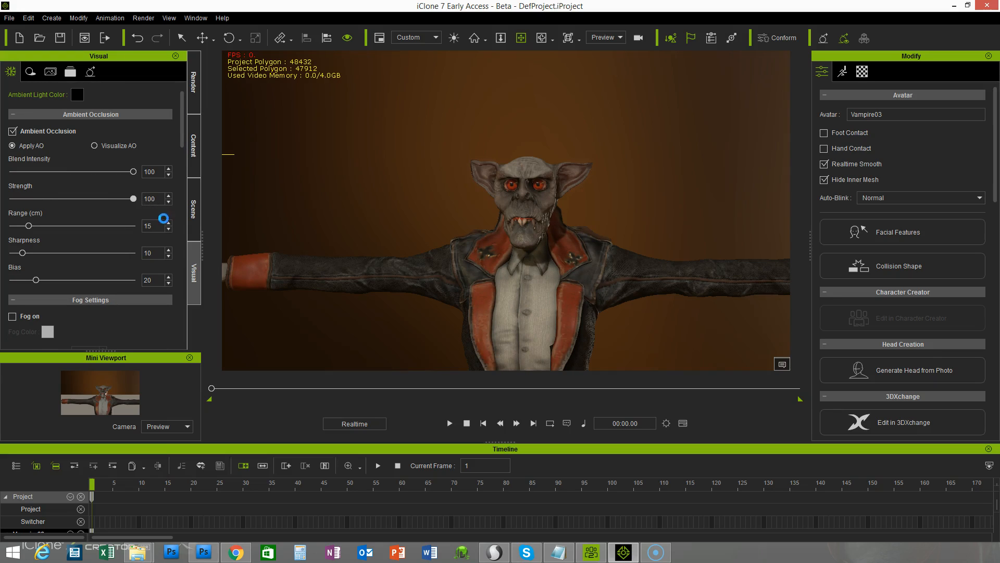
Set the shadow resolution to 4096 x 4096, the bias to 0 and Multiply Darkness to 100.
drag(182, 104, 186, 143)
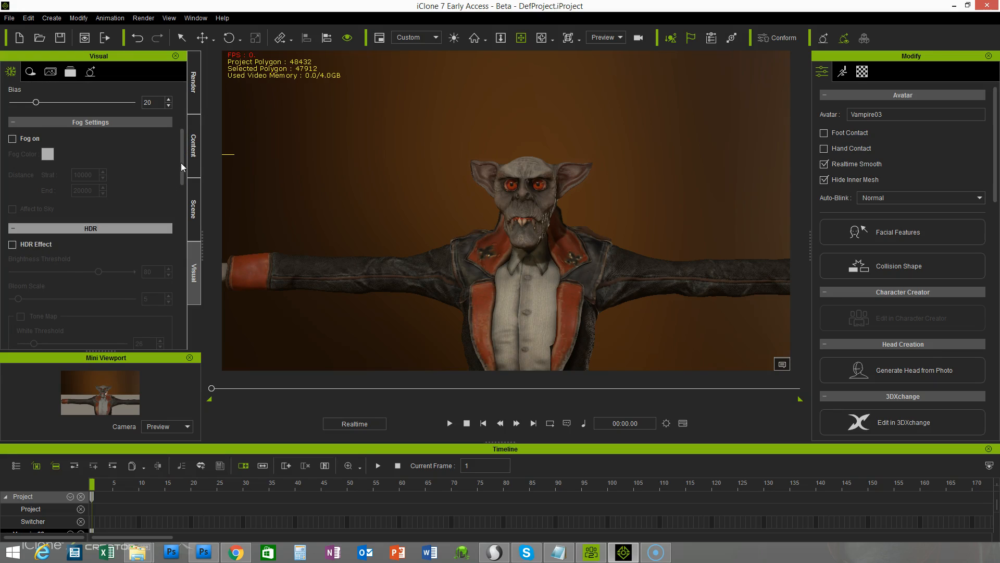
drag(184, 156, 183, 141)
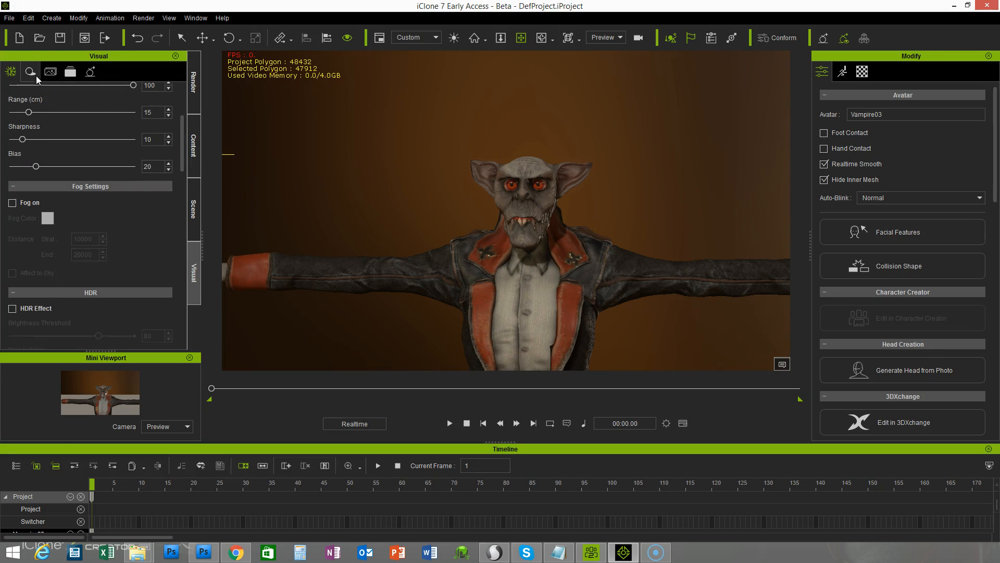
click(33, 74)
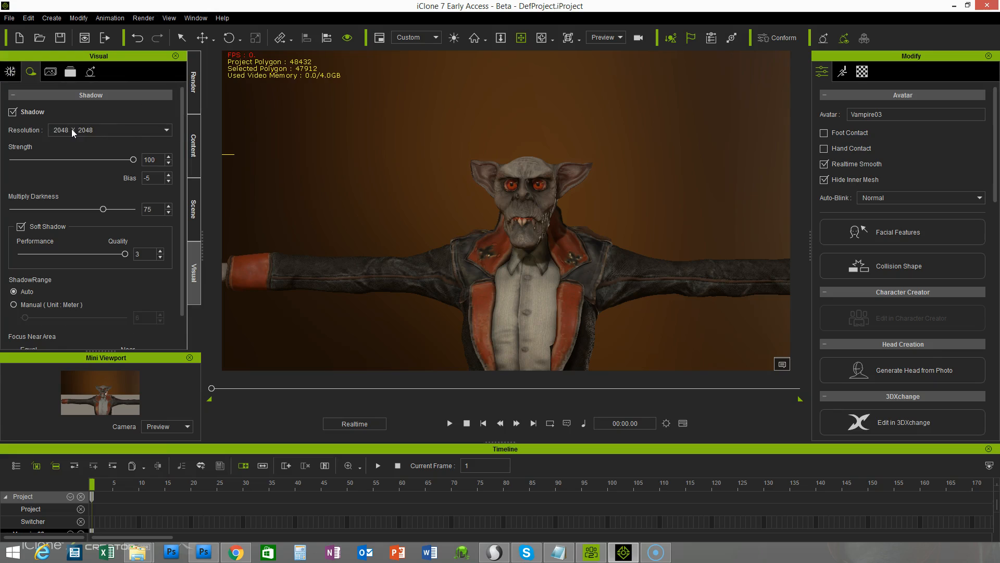
click(71, 129)
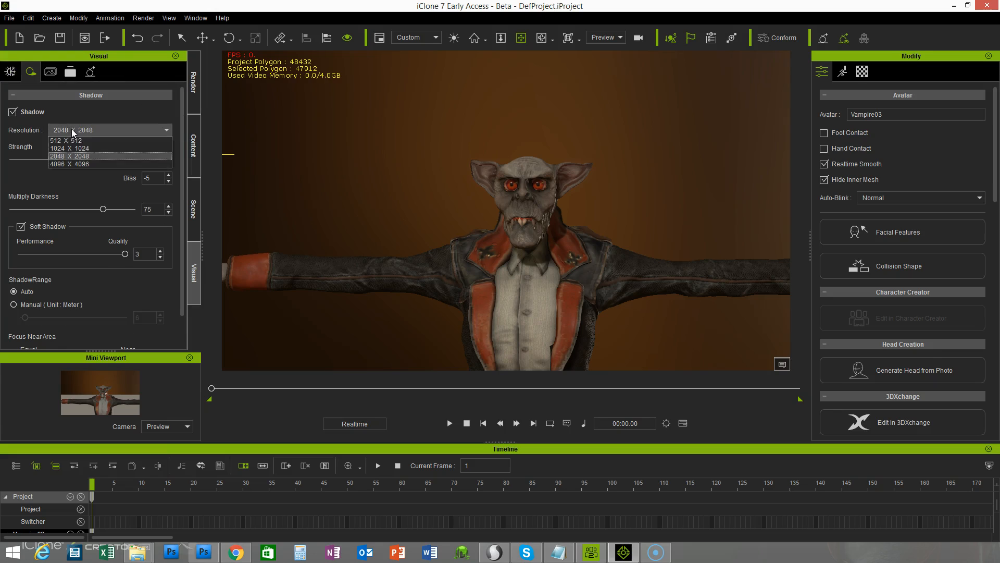
click(64, 164)
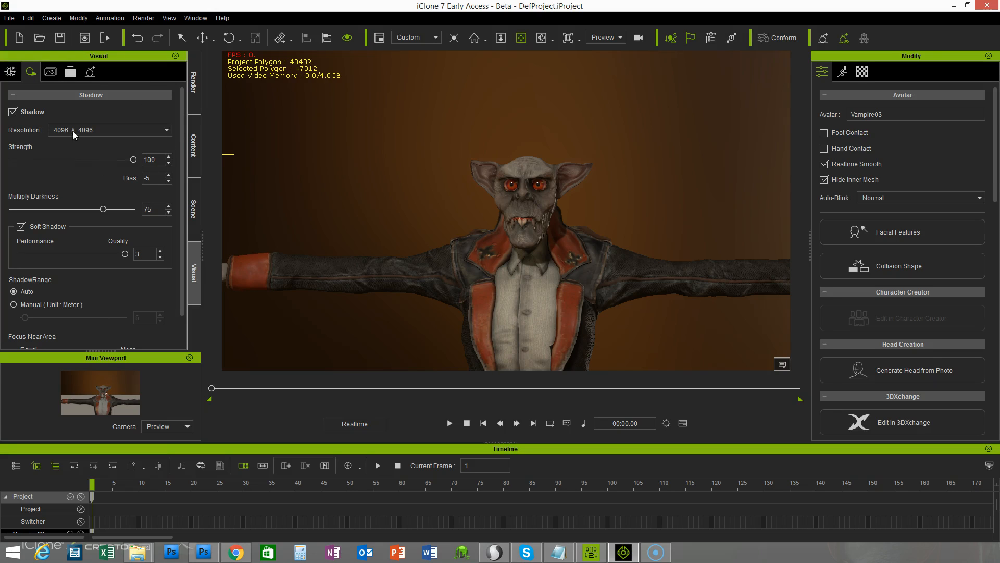
drag(152, 178, 140, 180)
text(0)
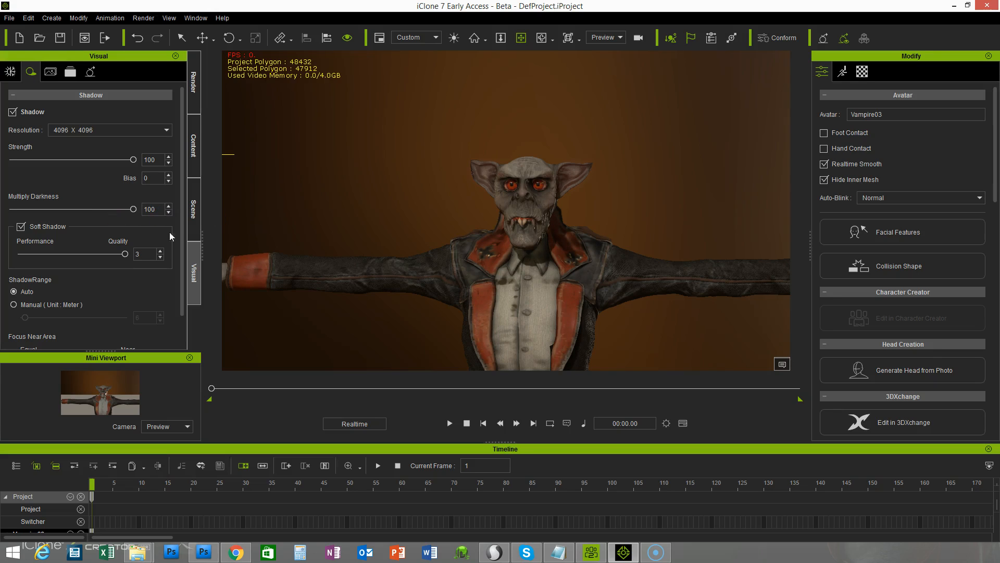
right_drag(501, 289, 437, 278)
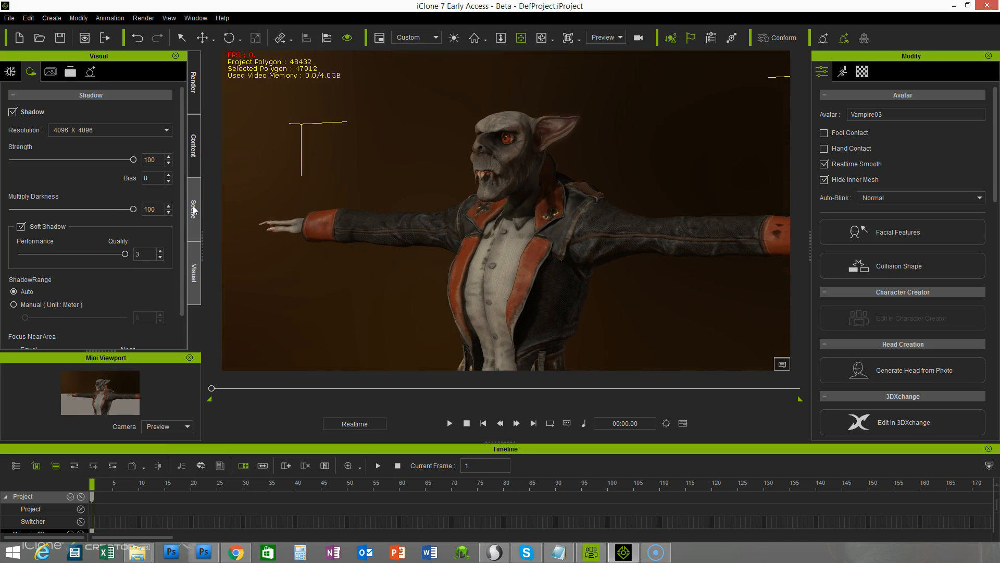
Change the Rim directional light's colour to light blue.
click(56, 71)
click(72, 74)
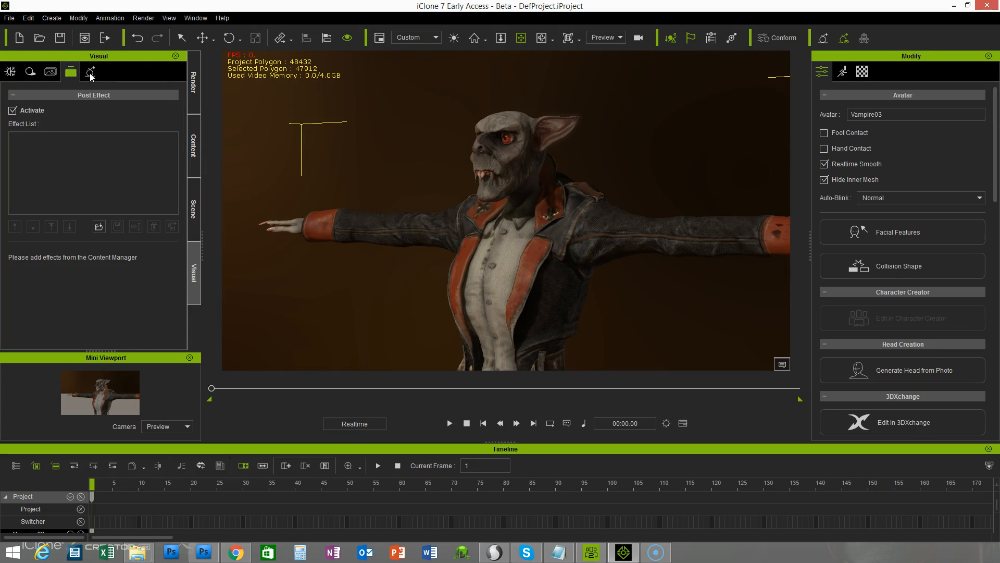
click(193, 213)
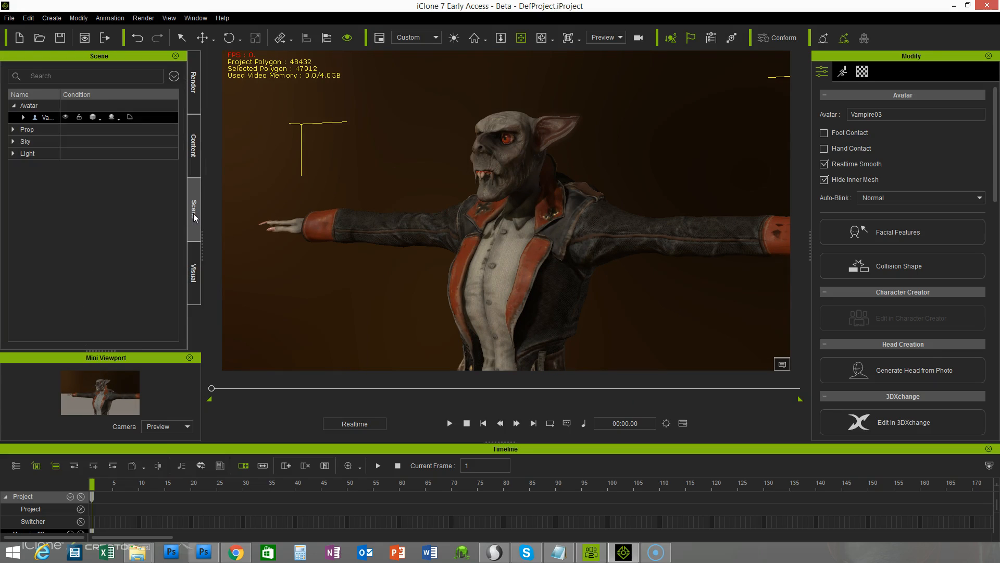
click(13, 154)
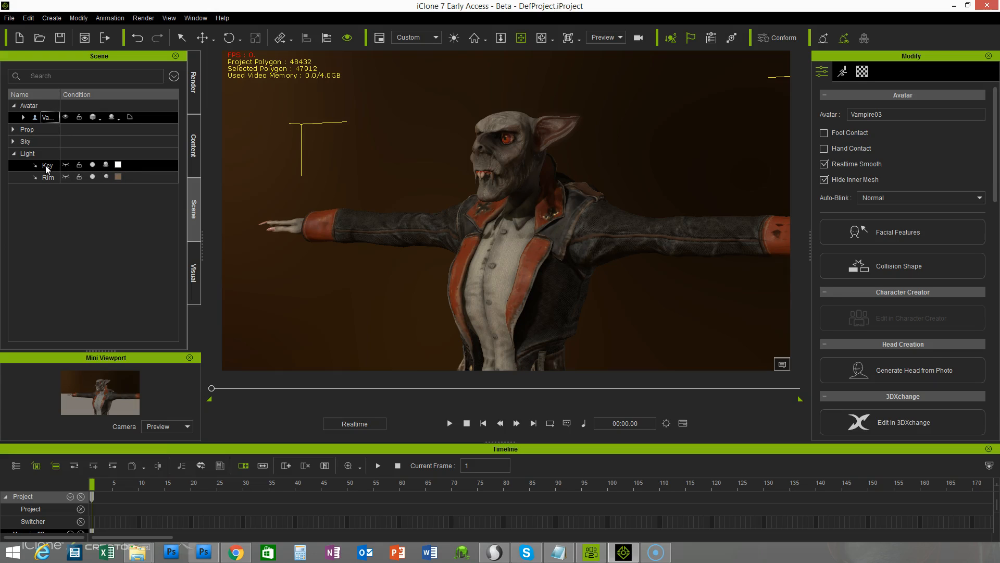
click(118, 176)
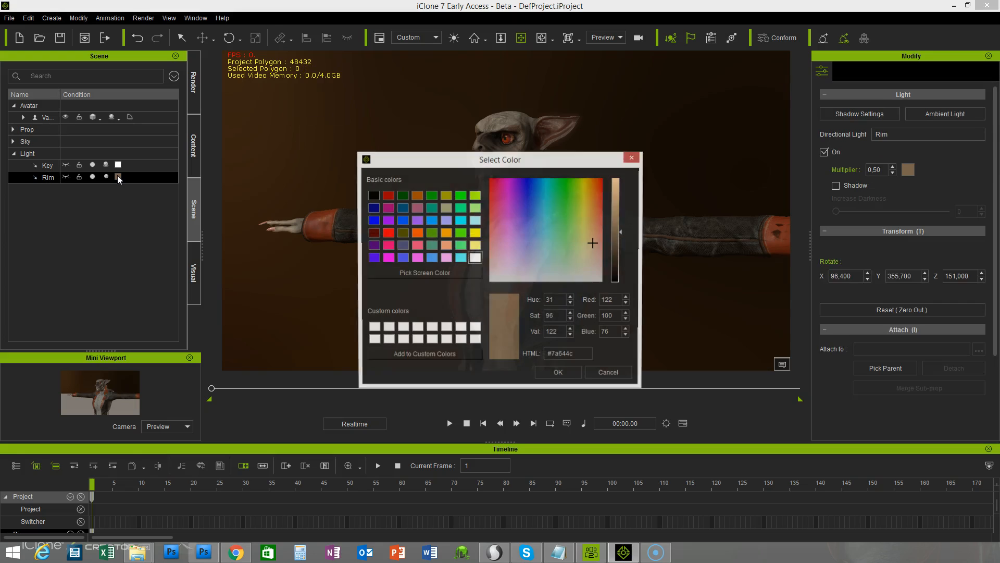
click(432, 258)
click(558, 375)
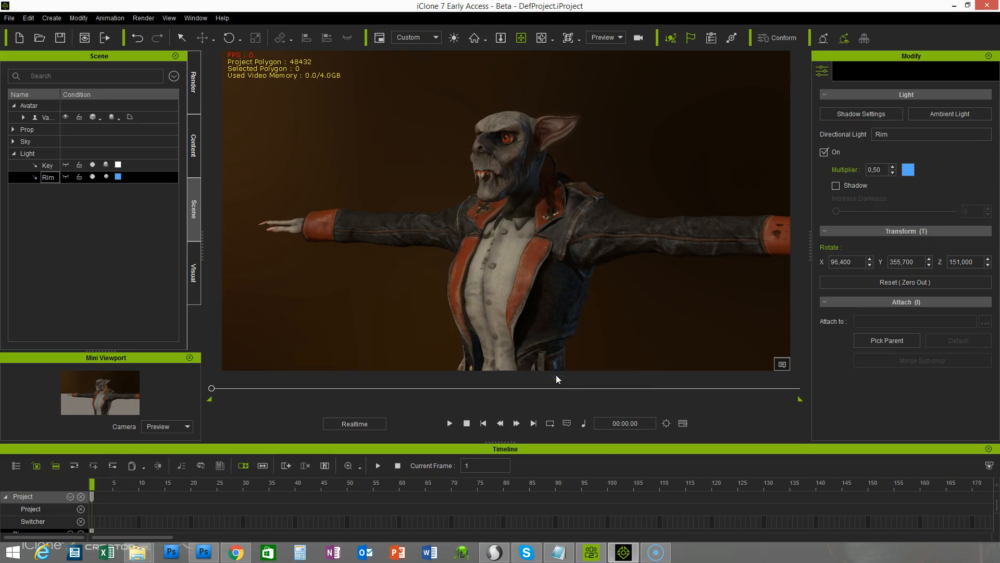
Change the Key directional light's colour to cyan, #55ffff.
click(118, 164)
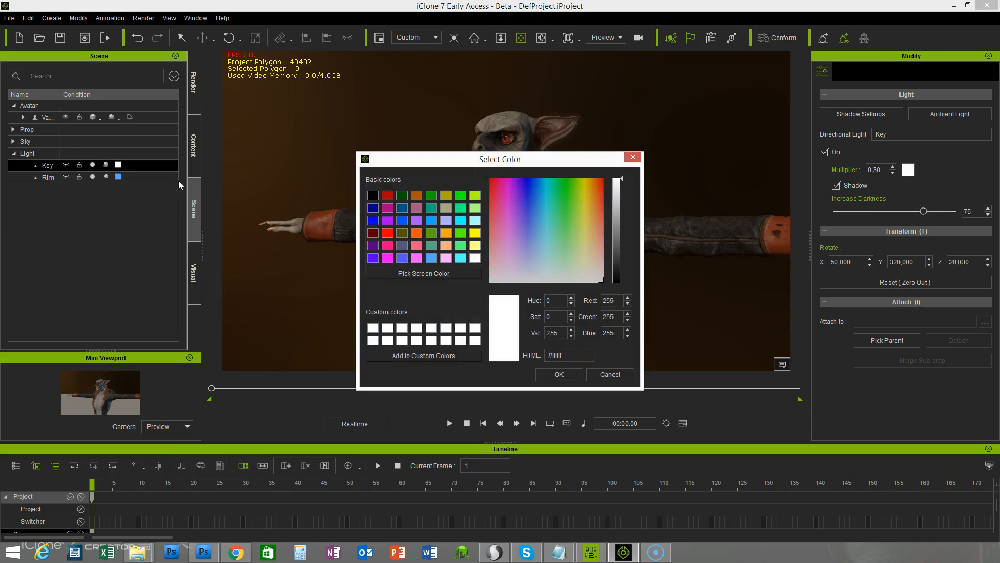
click(460, 259)
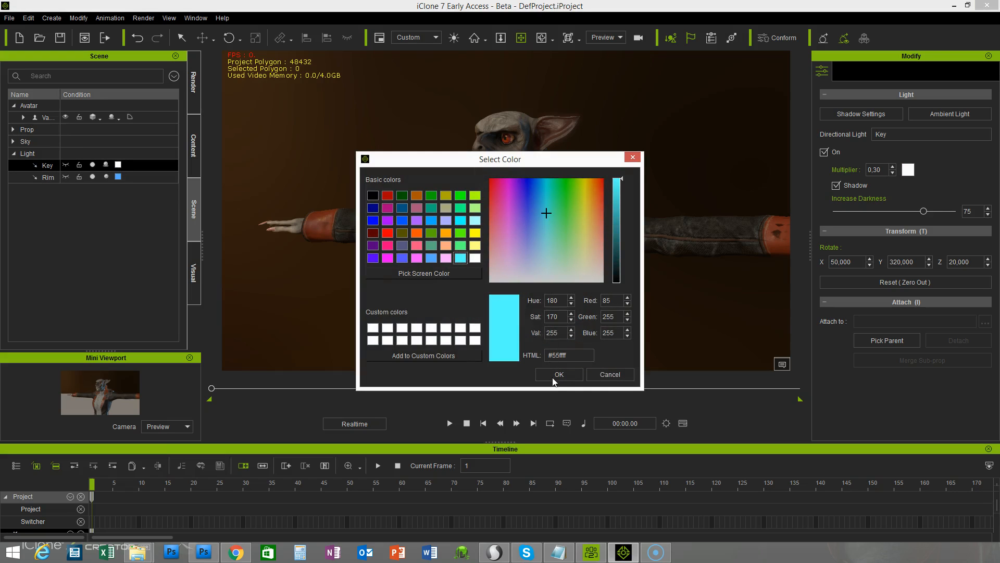
click(557, 375)
Show the Rim and Key directional light gizmos in the viewport.
scroll(415, 238, up, 5)
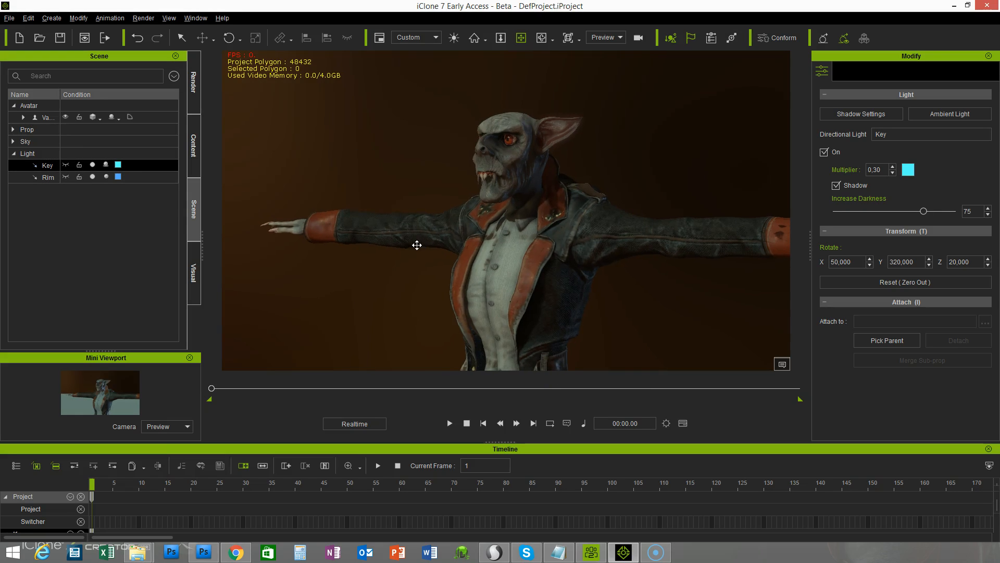
right_drag(471, 248, 446, 248)
click(78, 180)
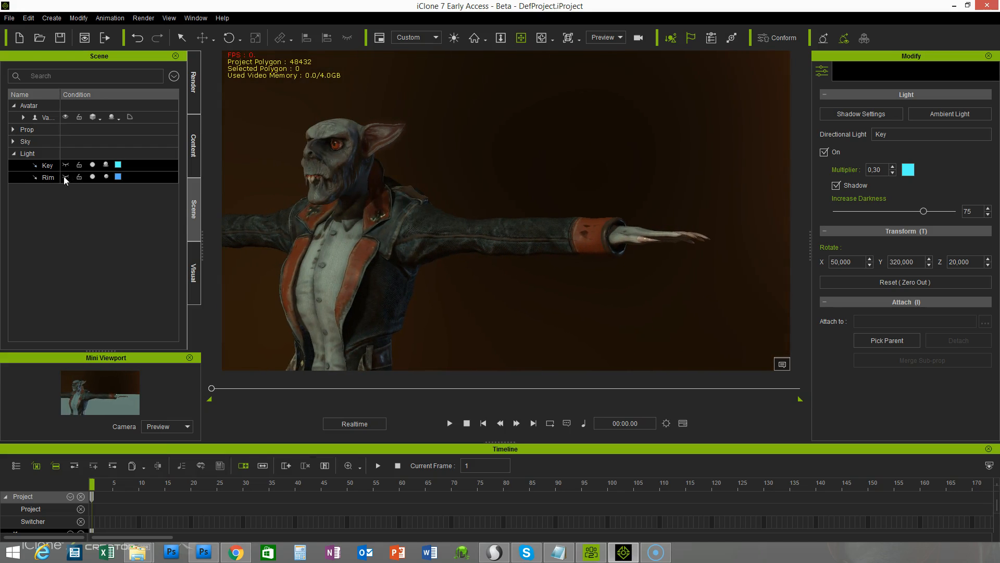
click(66, 165)
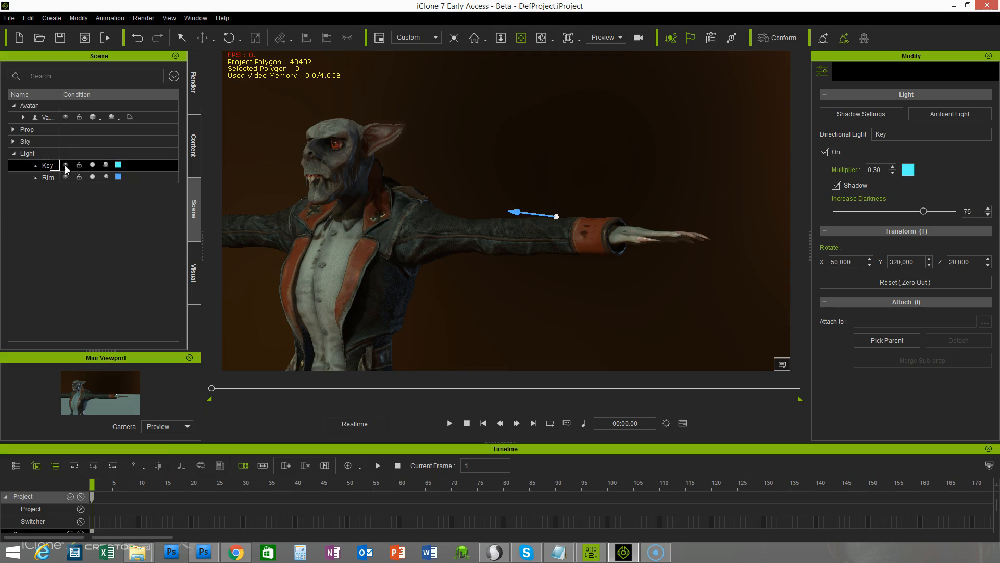
Rotate the Rim light to about X 44.8, Y 334.2, Z 135.6 and turn the Key light to a Z rotation of 340.
click(43, 179)
key(e)
drag(488, 168, 511, 212)
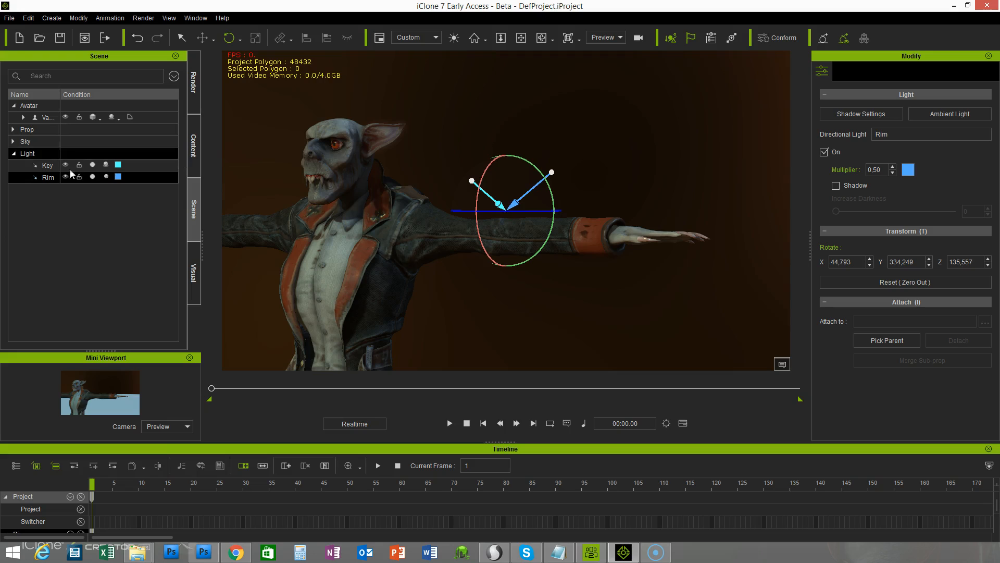
click(45, 167)
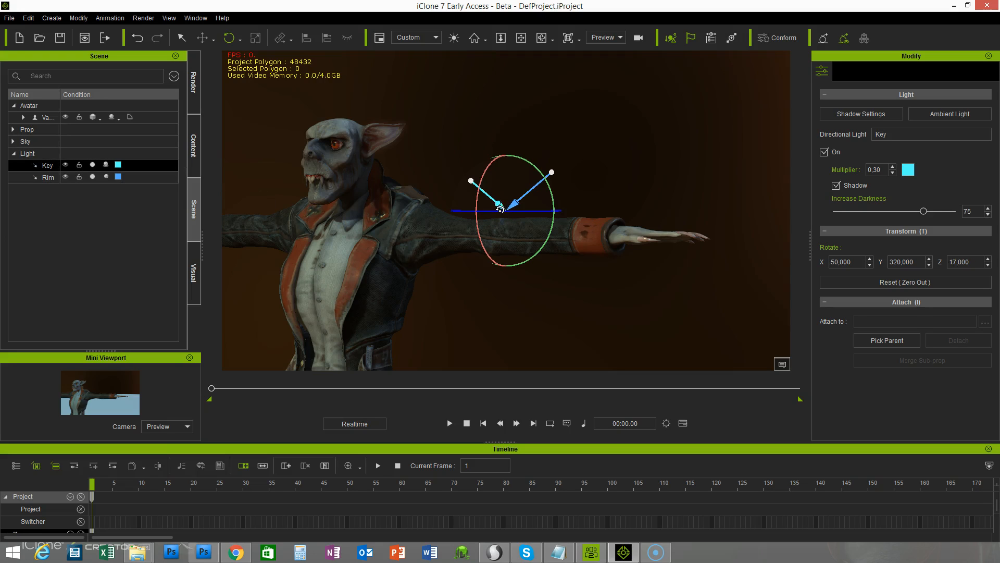
drag(494, 209, 486, 208)
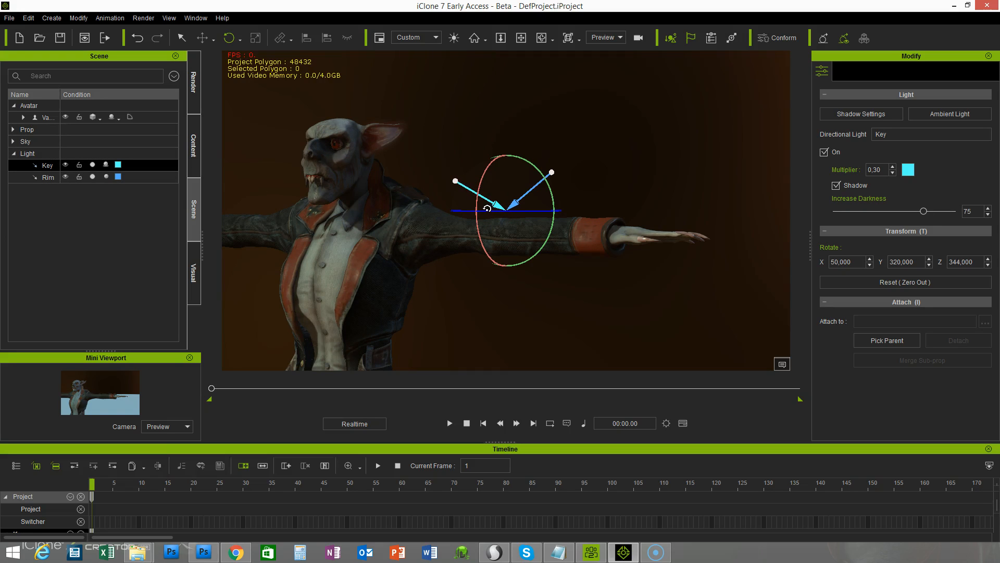
Examine the light and shadows on the vampire's face, ears and jacket from several angles and distances.
mouse_move(435, 274)
middle_down()
mouse_move(480, 271)
mouse_move(442, 266)
middle_up()
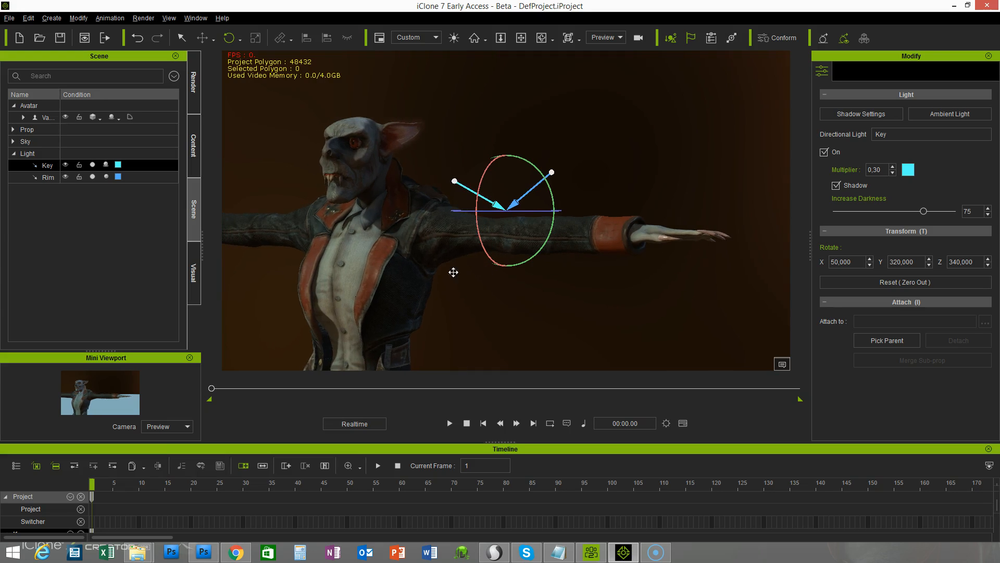
right_drag(442, 265, 402, 272)
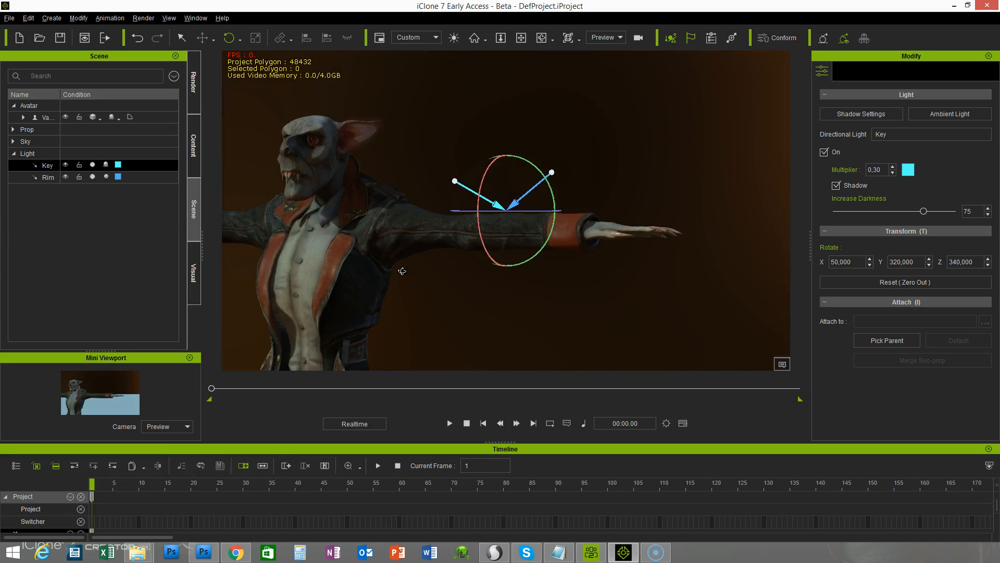
scroll(485, 280, up, 8)
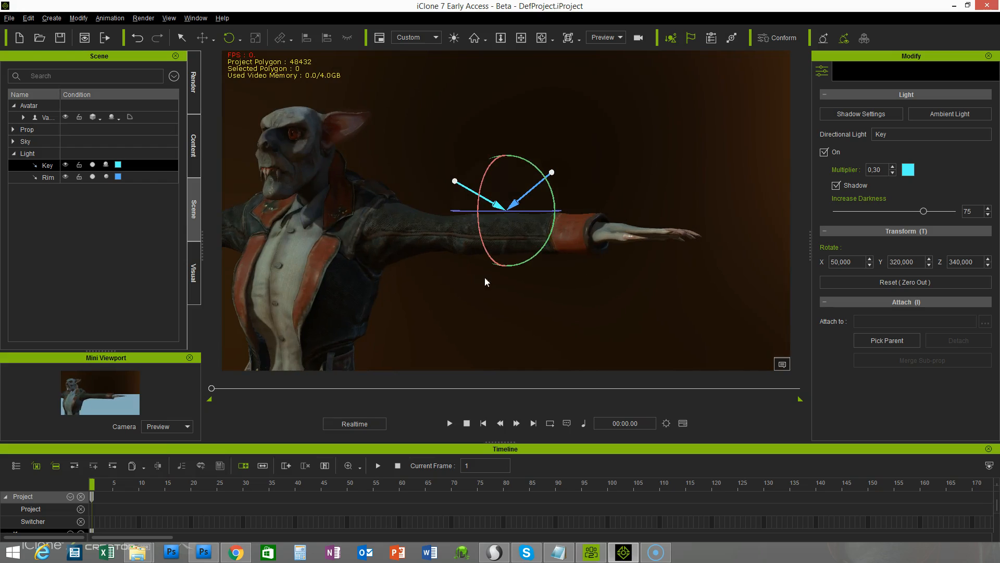
scroll(334, 267, down, 6)
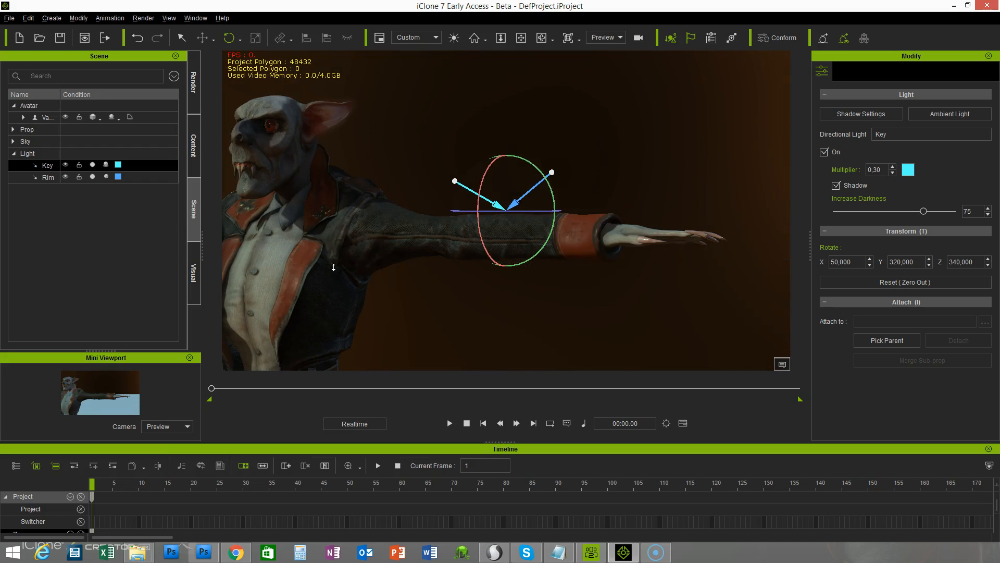
click(294, 174)
middle_drag(316, 203, 413, 229)
right_drag(413, 228, 398, 258)
middle_drag(398, 258, 397, 251)
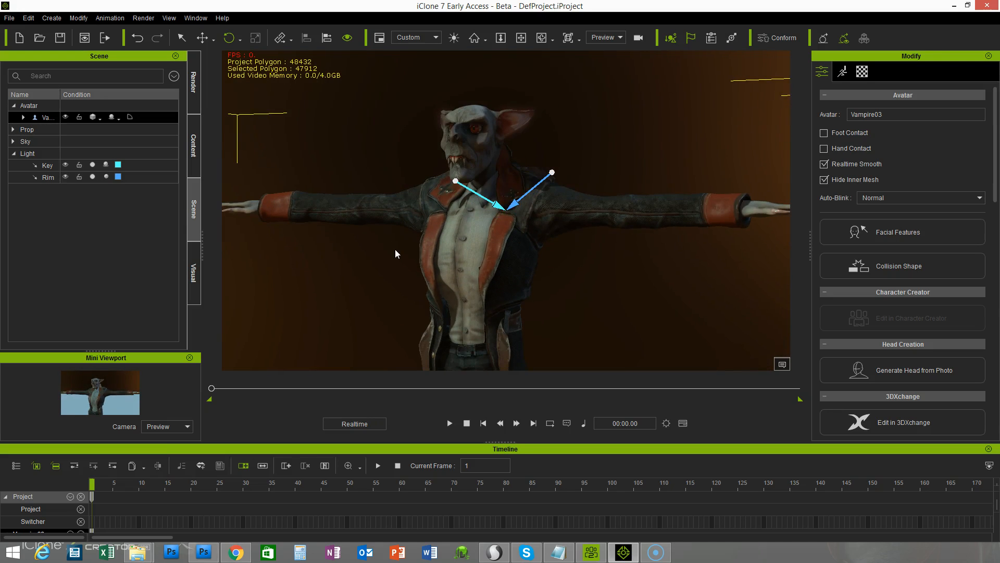
scroll(396, 254, up, 6)
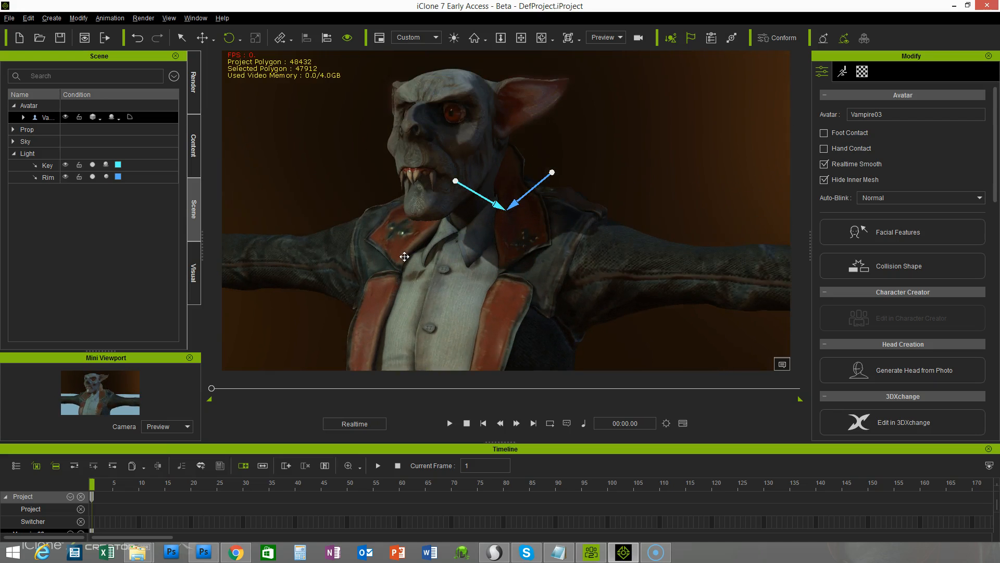
middle_drag(405, 256, 396, 290)
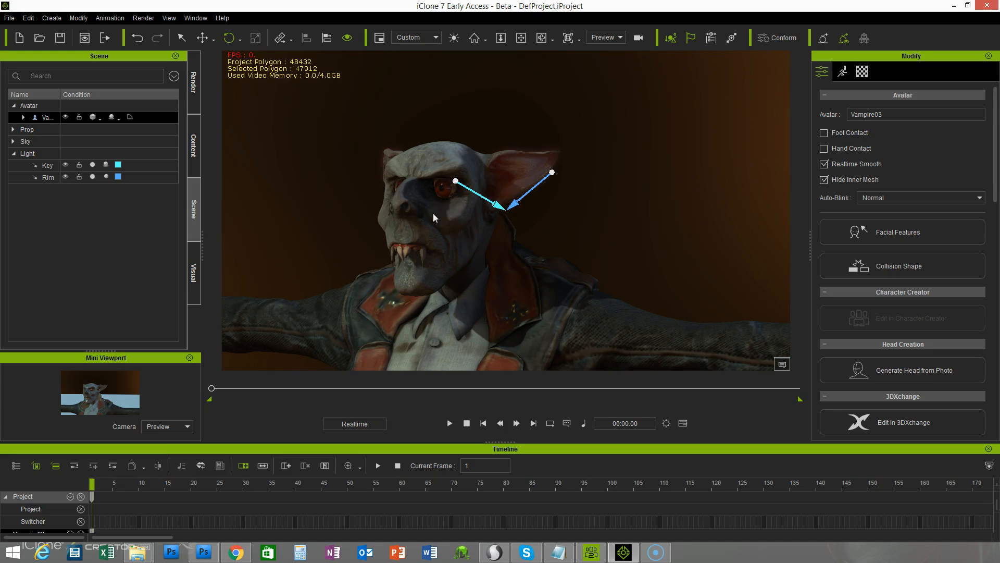
right_drag(452, 290, 516, 246)
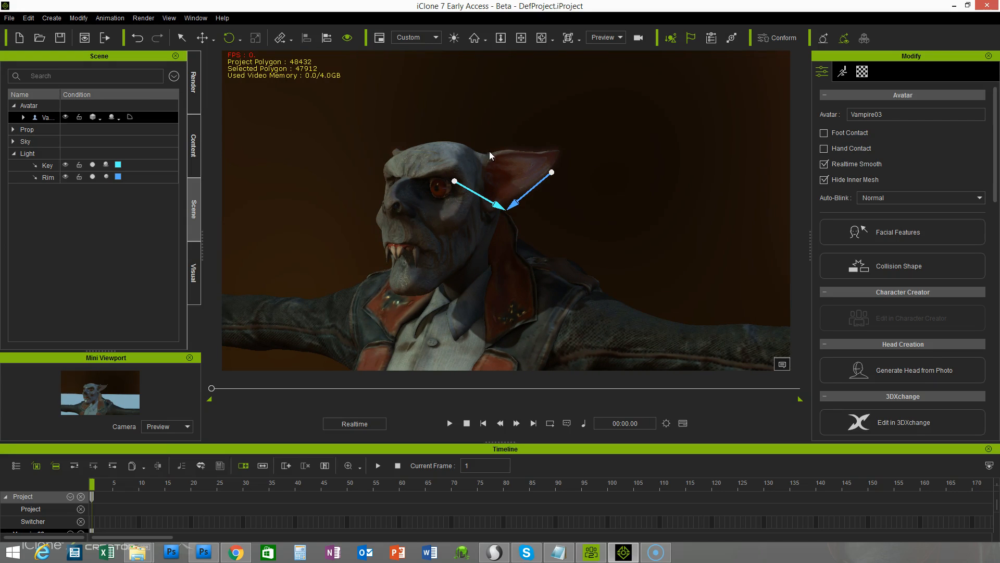
Hide the Key and Rim light gizmos in the viewport and select the vampire avatar.
click(65, 164)
click(65, 176)
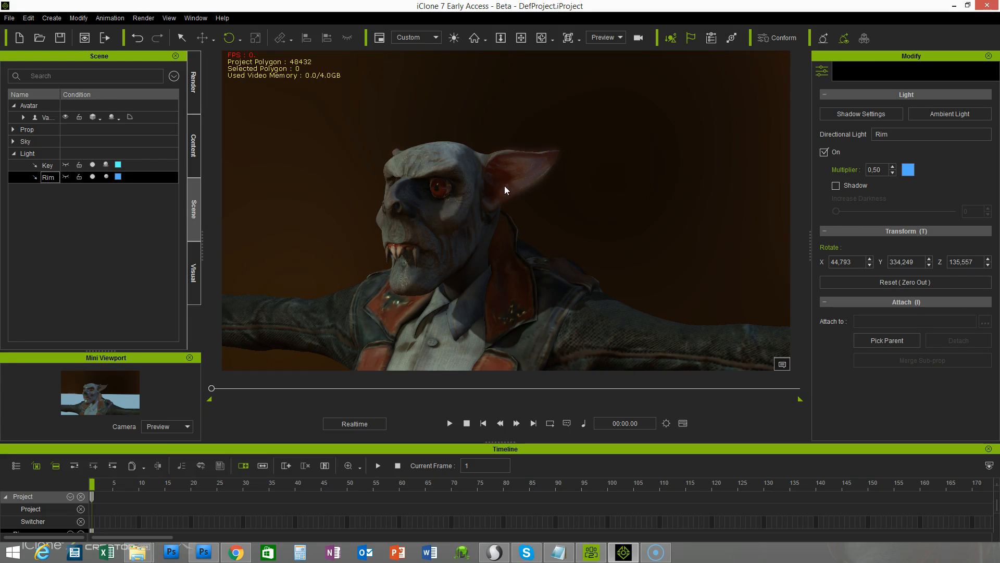
right_drag(467, 290, 397, 253)
click(568, 346)
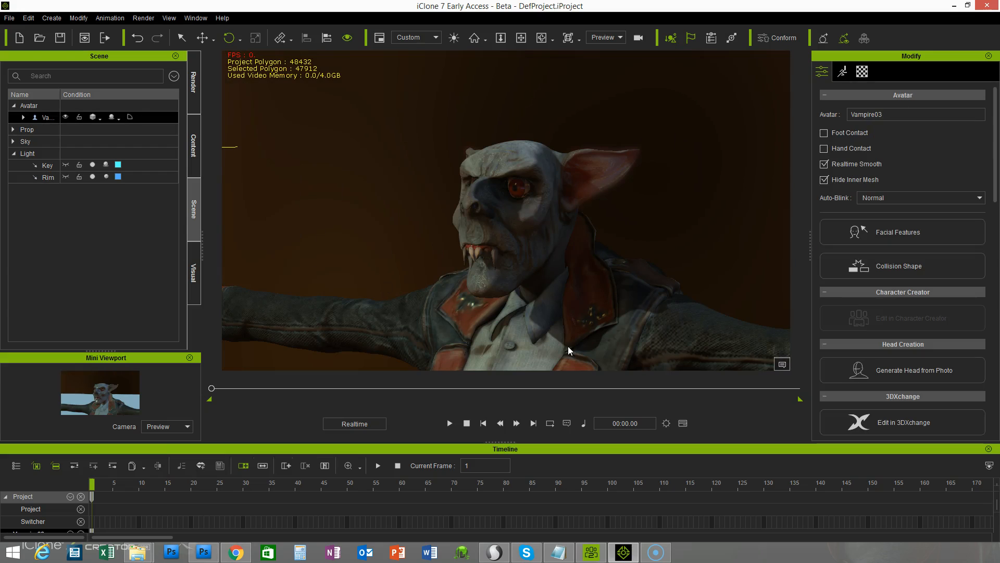
Switch to Character Creator and select the vampire's Skin_Head material for texture editing.
click(591, 553)
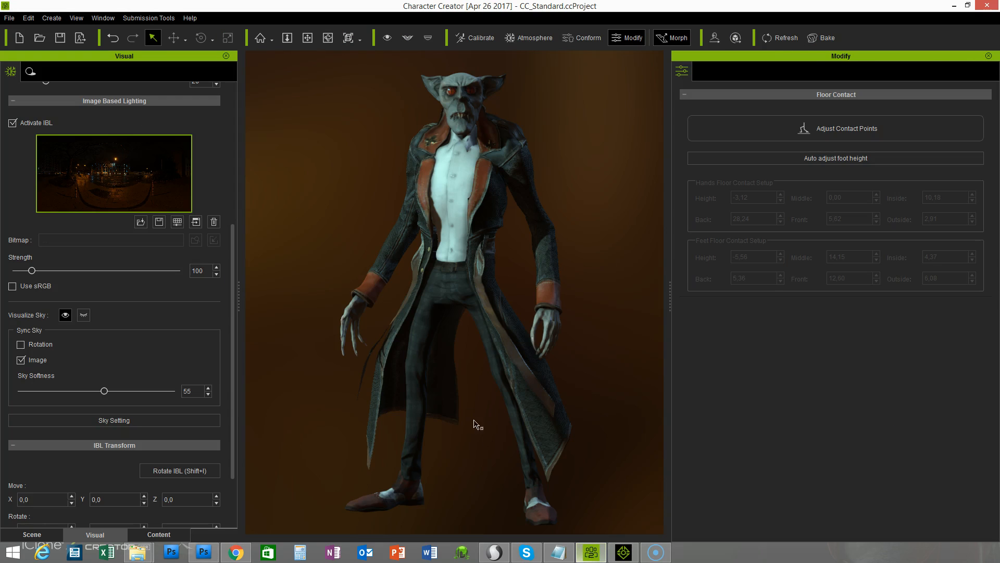
middle_drag(582, 354, 580, 386)
scroll(580, 387, up, 5)
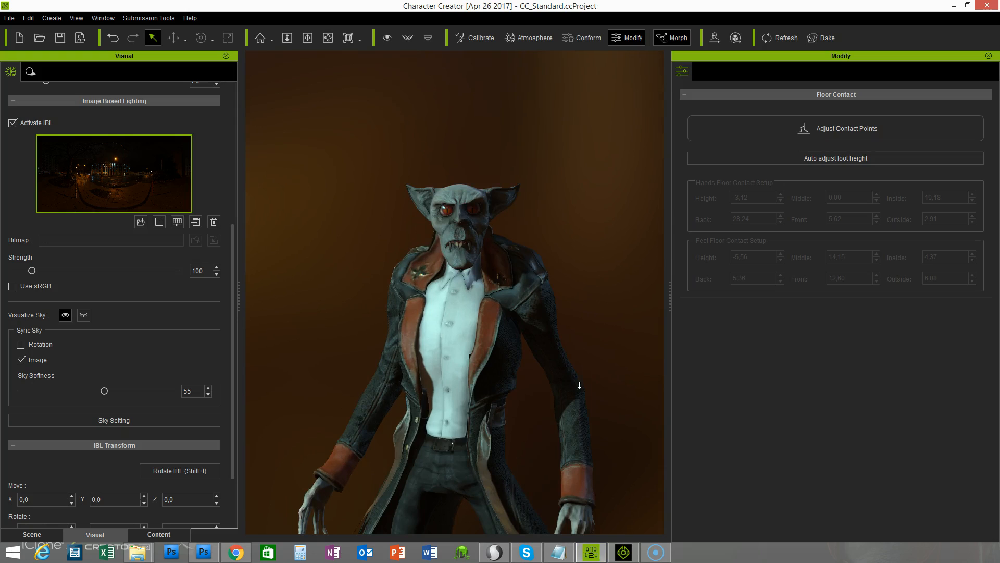
scroll(579, 385, up, 3)
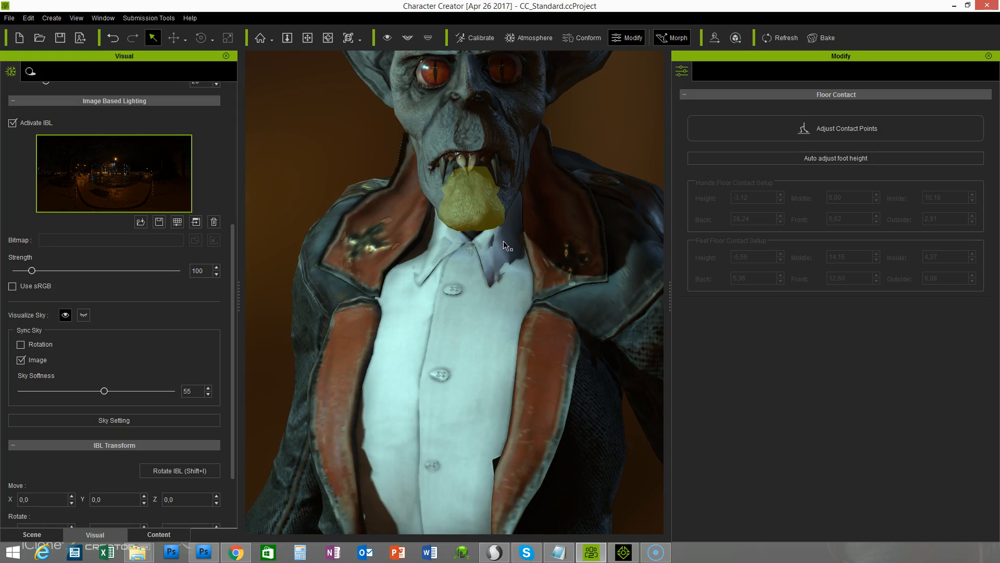
click(490, 259)
scroll(490, 259, down, 3)
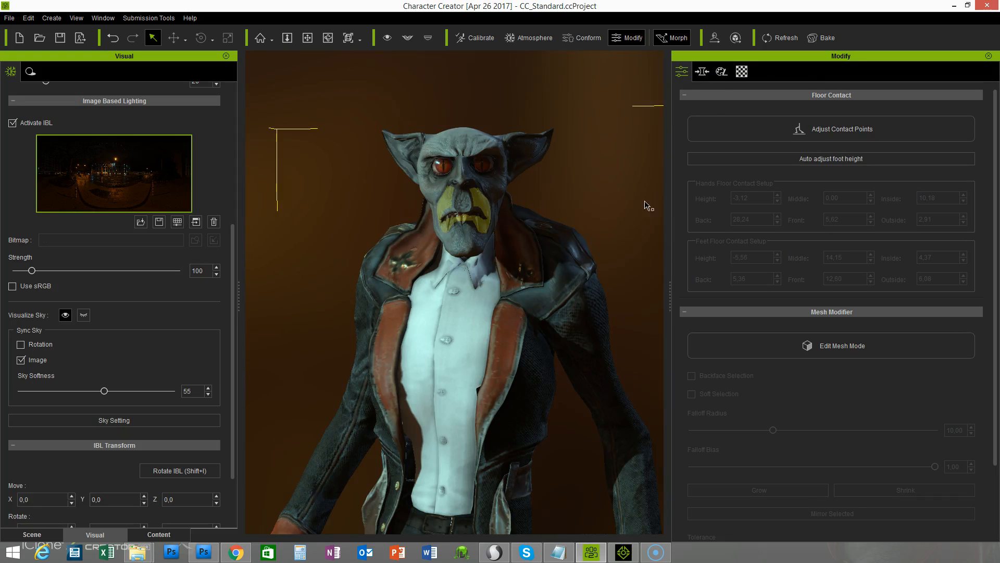
click(742, 71)
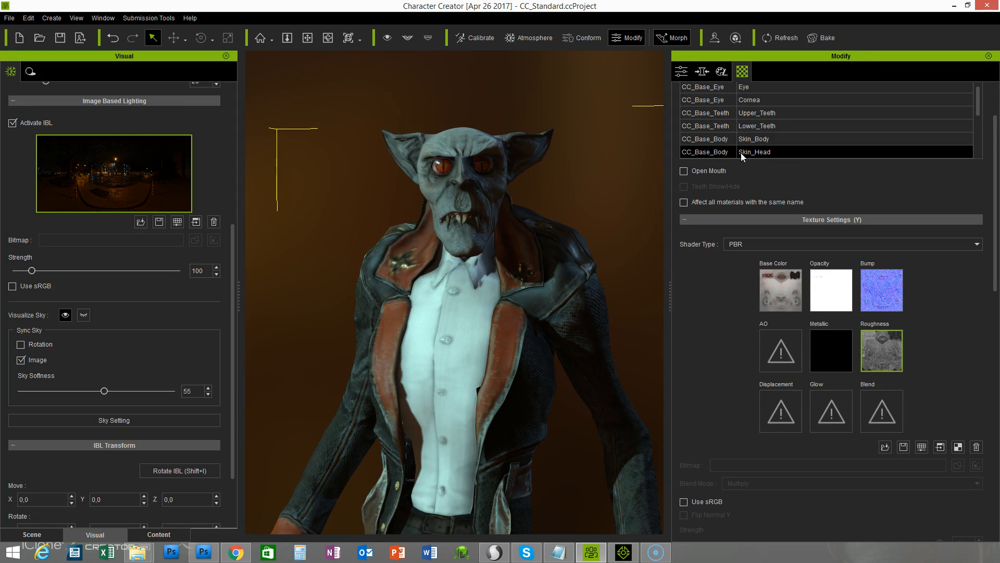
click(761, 153)
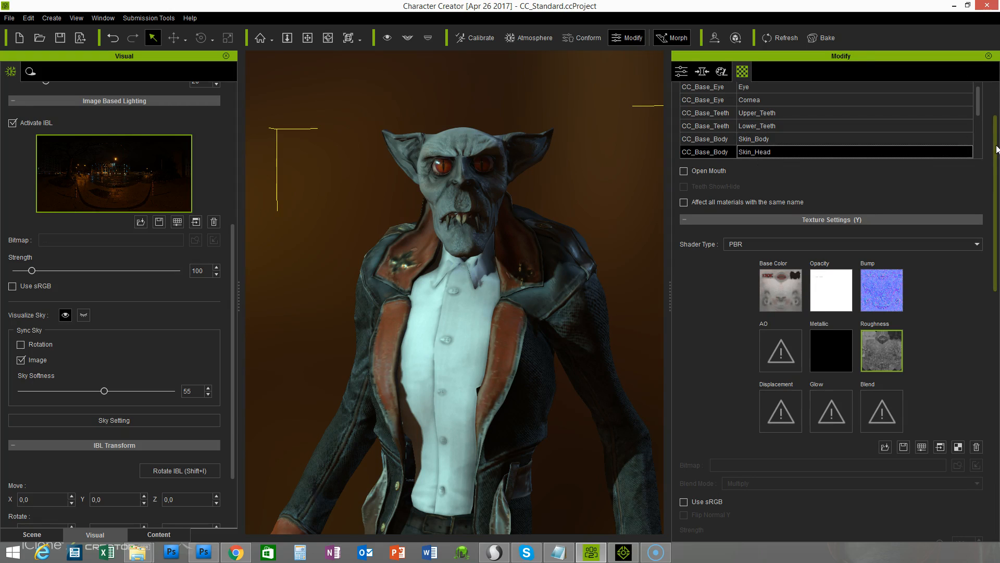
Load Test.png from the Desktop into the Glow channel of the Skin_Head material.
drag(998, 149, 998, 220)
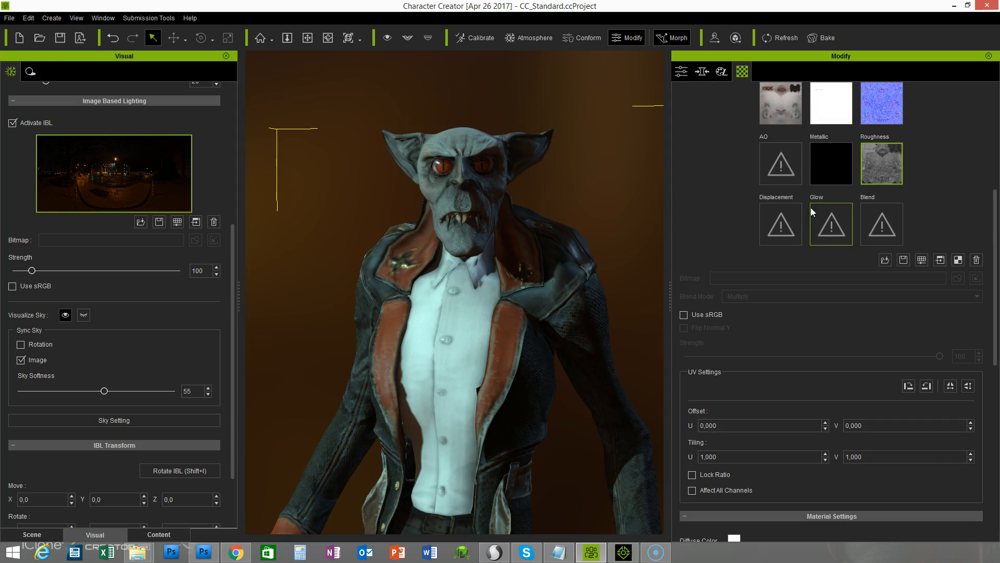
double_click(832, 229)
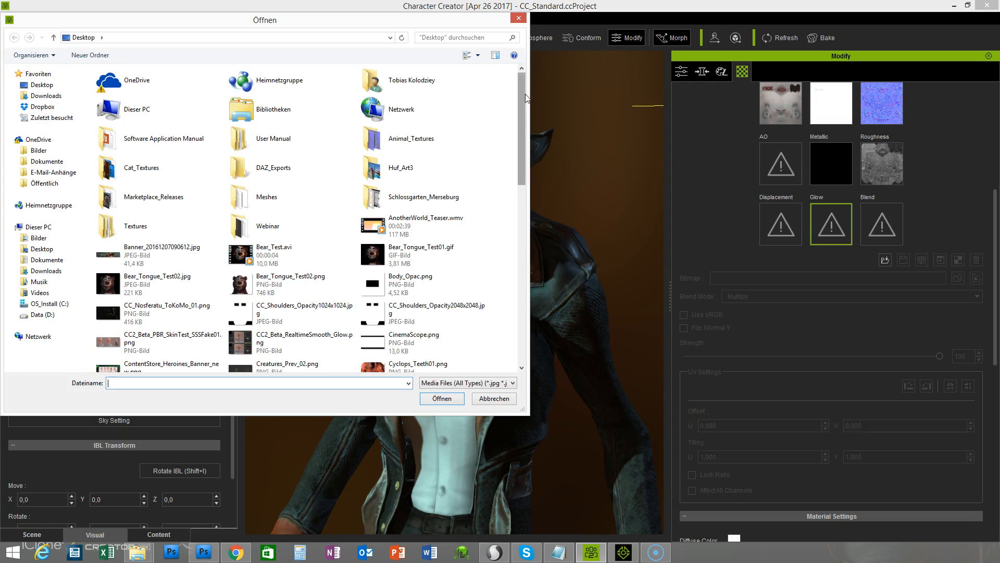
scroll(529, 167, down, 5)
drag(530, 181, 533, 227)
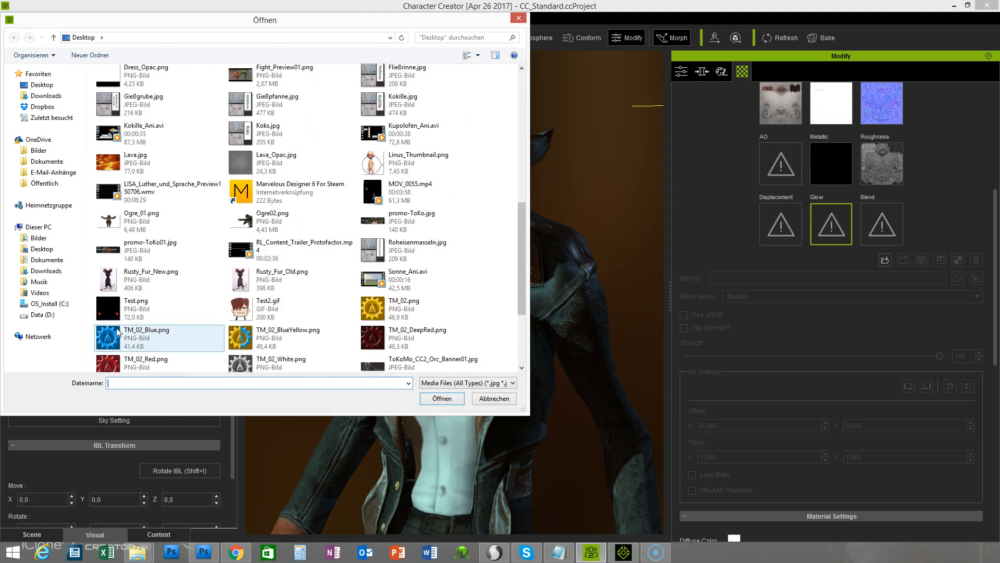
click(146, 308)
click(435, 402)
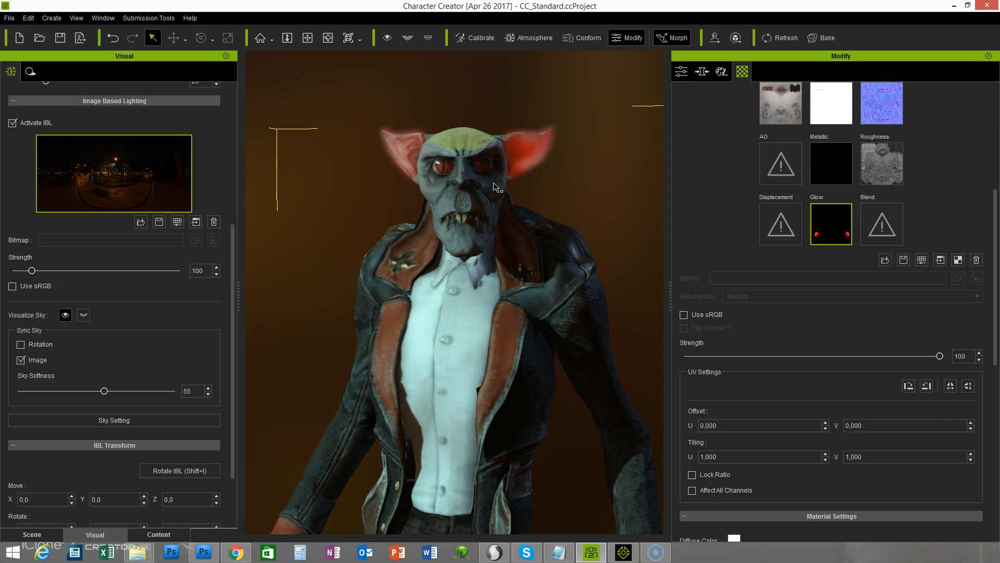
Reduce the Glow texture strength to 9 and check the ears from several angles.
drag(940, 359, 808, 356)
drag(743, 355, 717, 364)
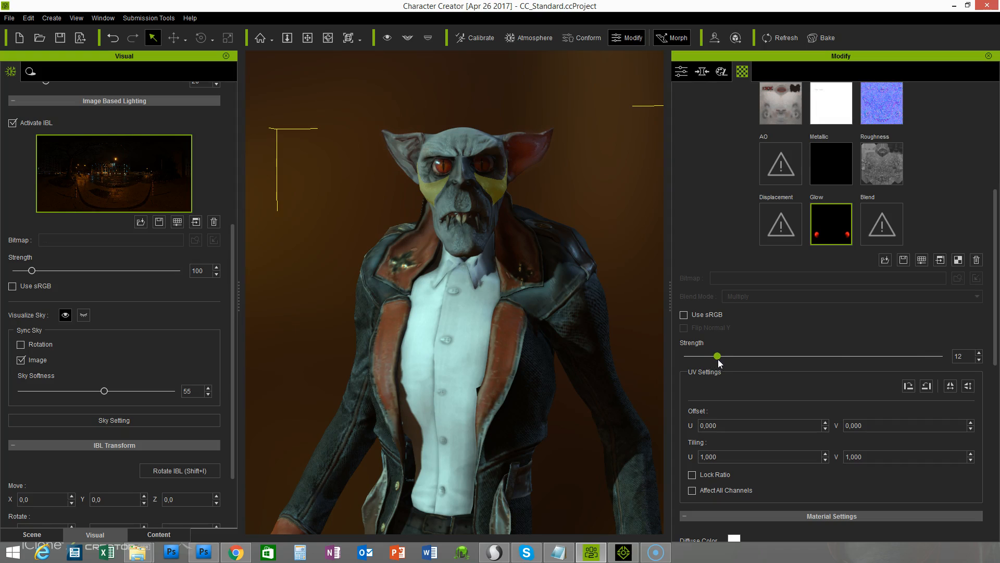
drag(721, 363, 709, 359)
drag(707, 356, 710, 356)
right_drag(604, 271, 655, 273)
right_drag(435, 285, 488, 276)
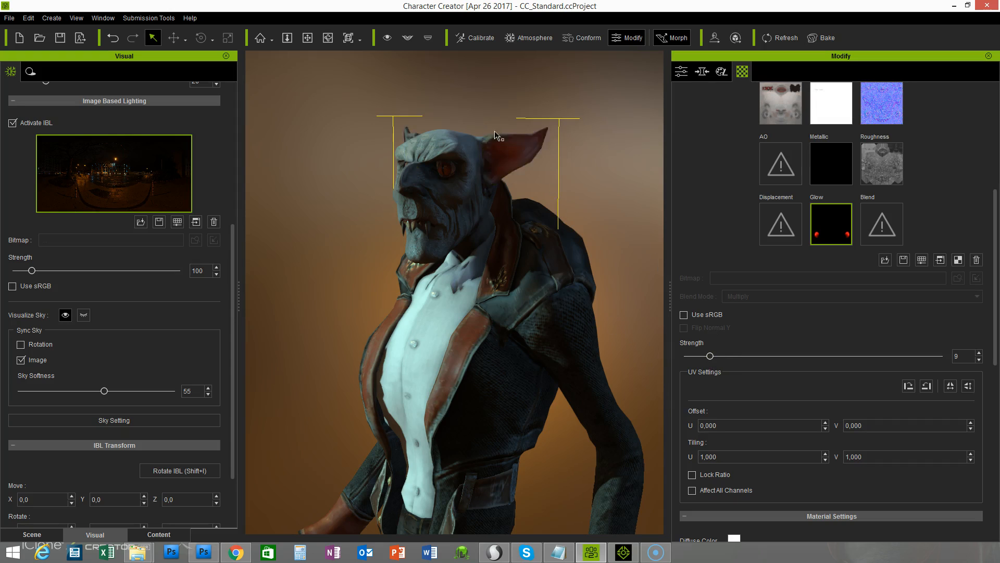
right_drag(478, 318, 542, 368)
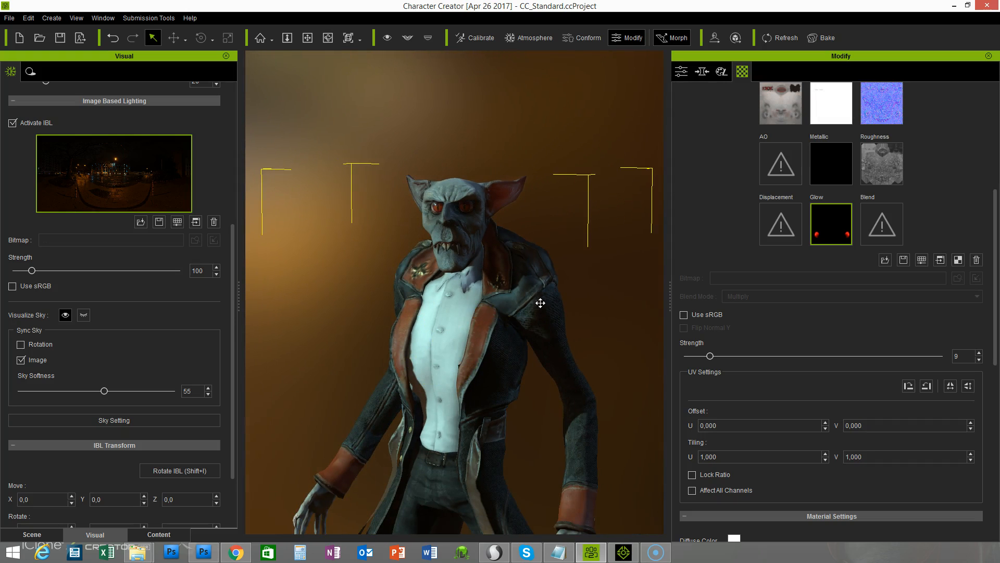
middle_drag(540, 303, 545, 287)
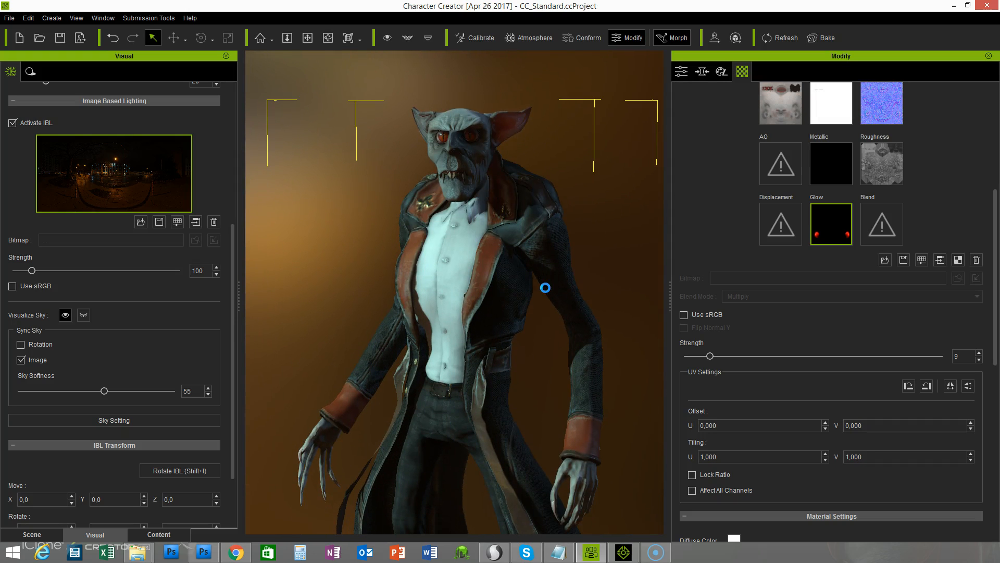
Switch to iClone, frame the full vampire, and enable Shadow on the Rim directional light.
click(624, 552)
scroll(574, 325, down, 6)
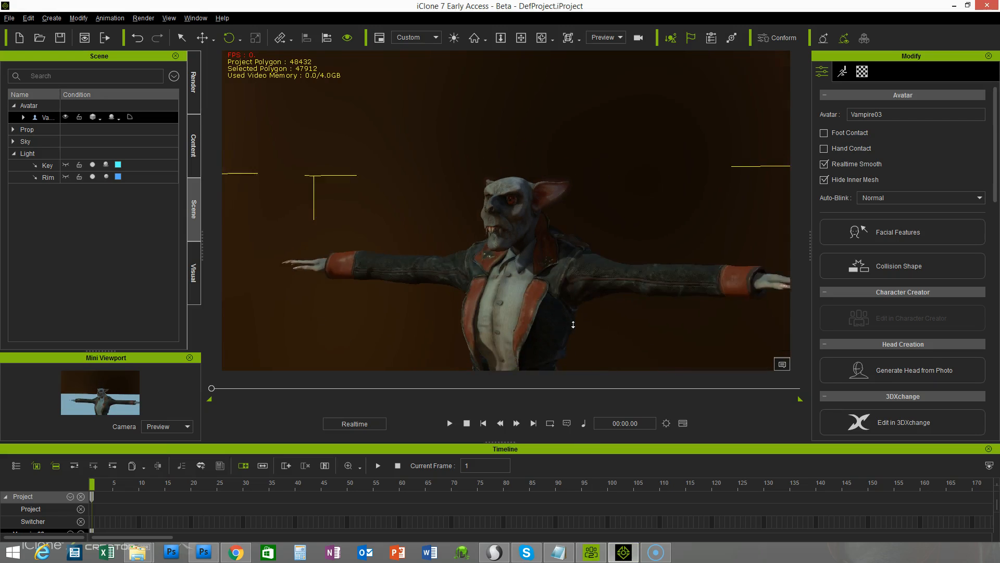
middle_drag(569, 254, 553, 205)
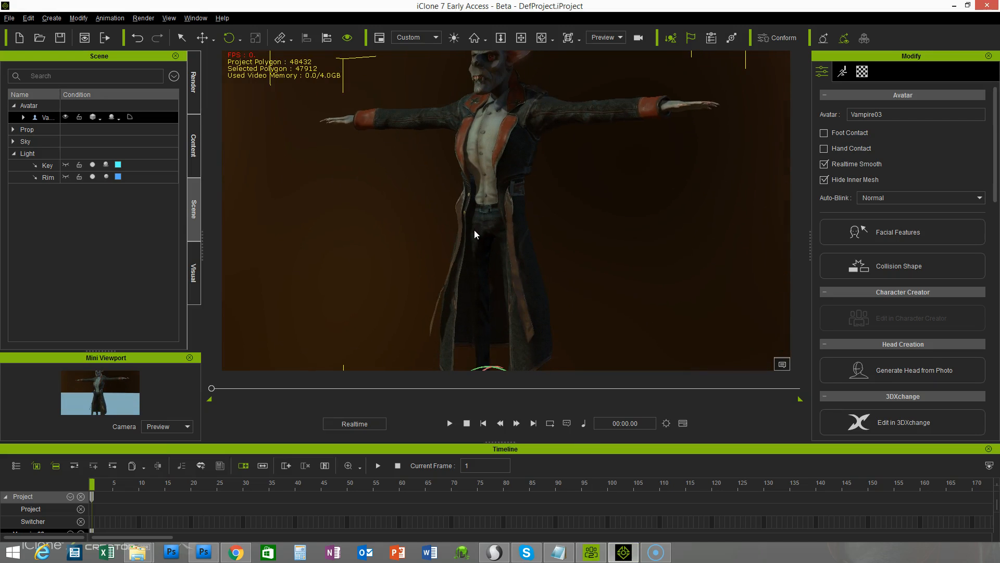
scroll(524, 253, down, 3)
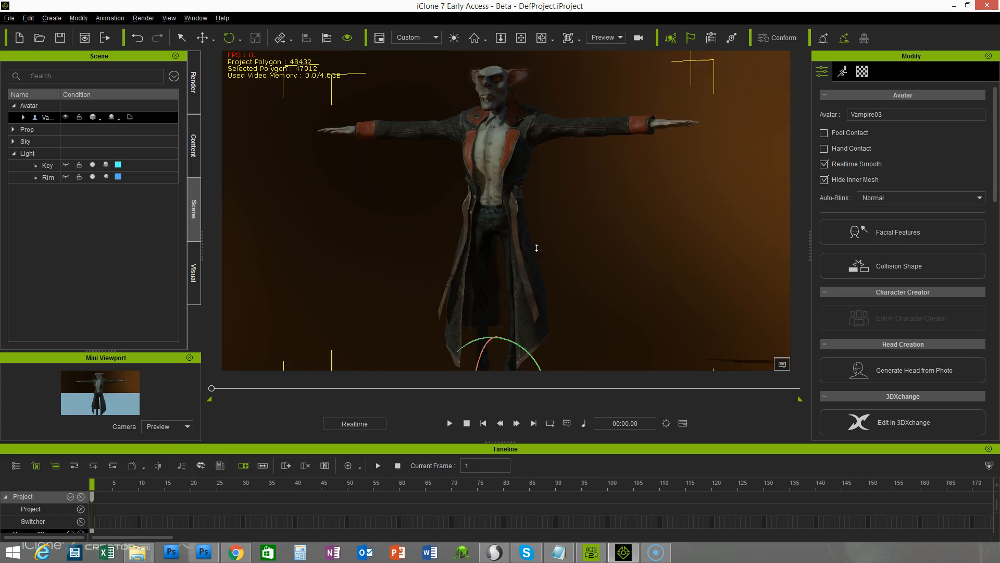
middle_drag(558, 278, 558, 263)
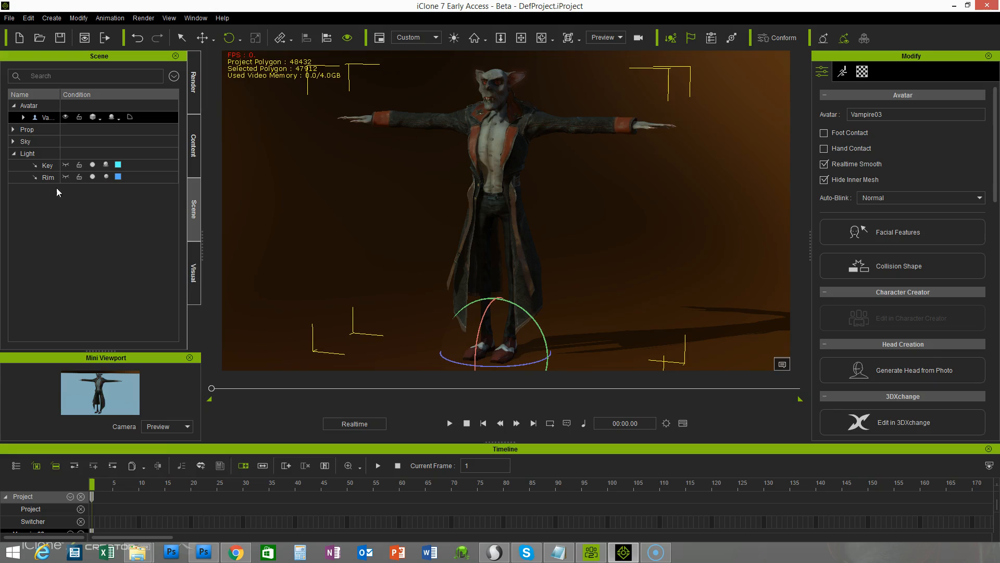
click(77, 154)
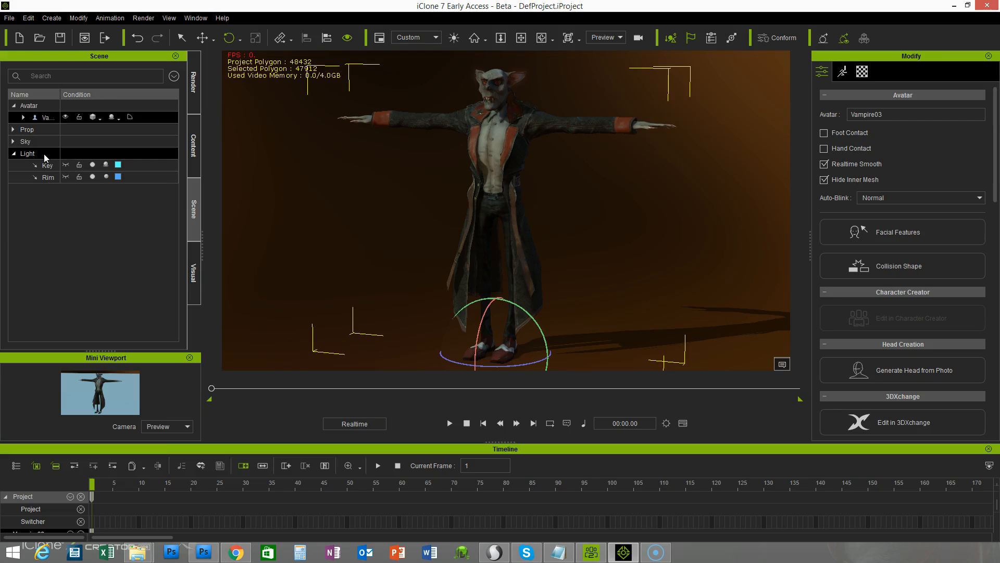
click(73, 196)
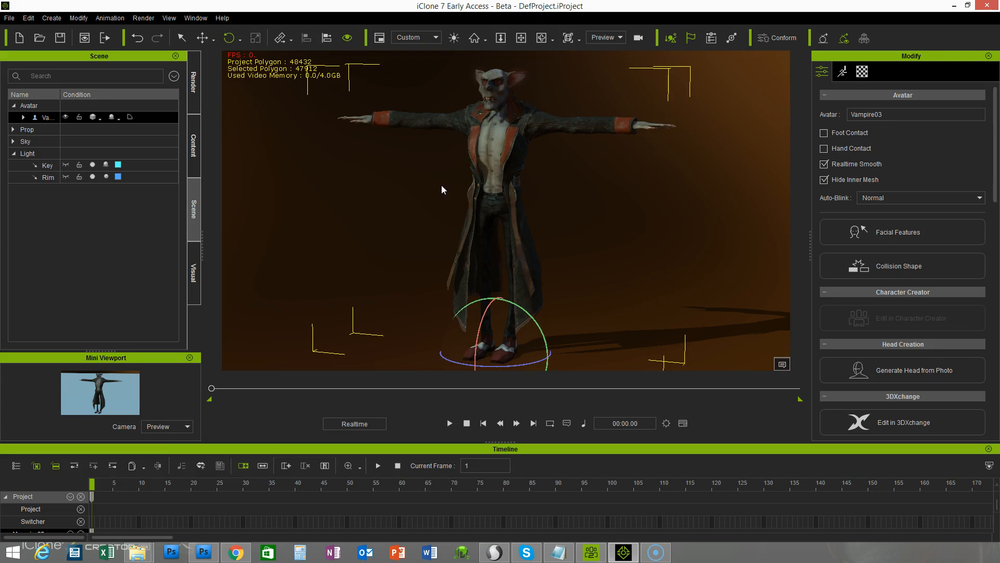
click(50, 180)
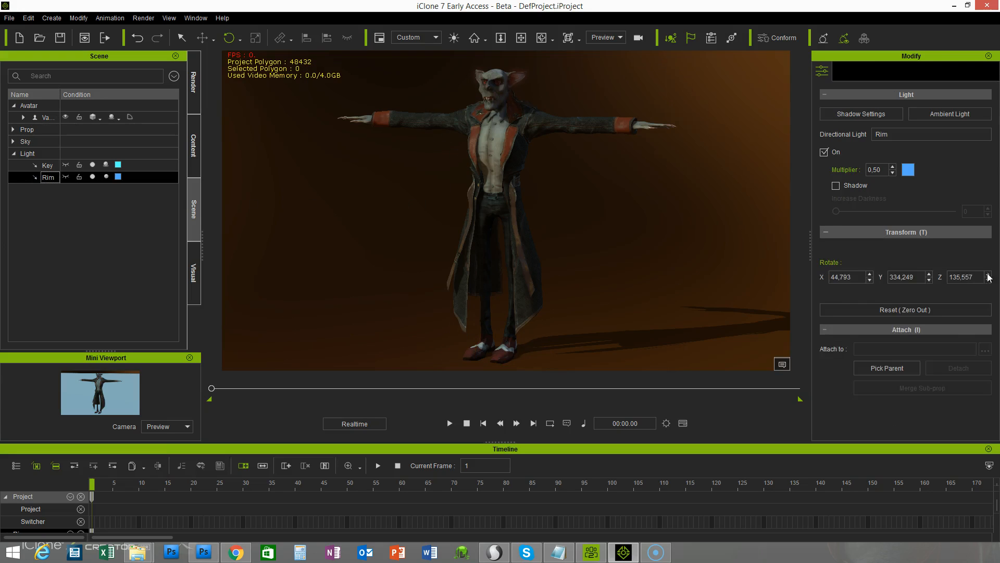
click(837, 186)
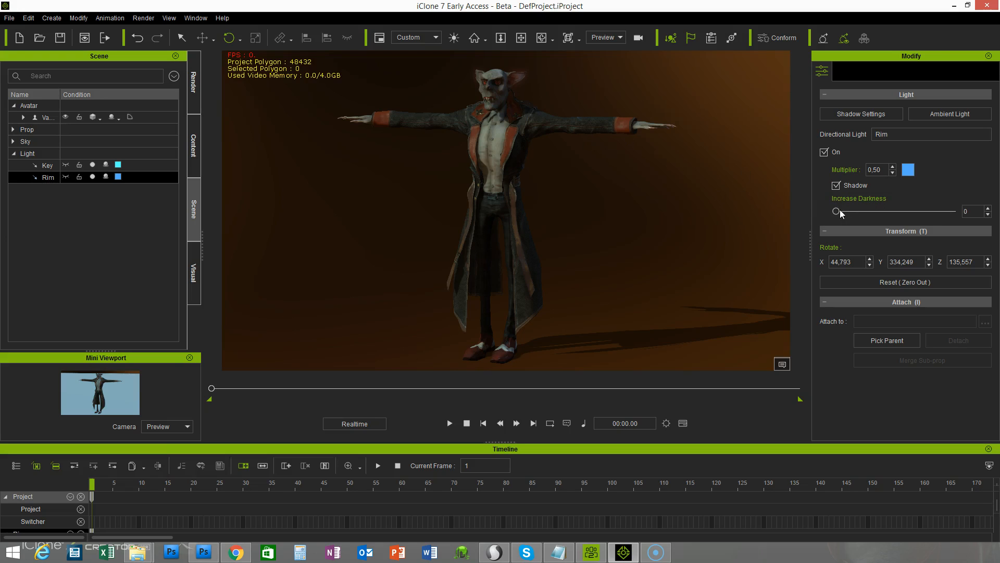
Try a shadow darkness of 100 on the Rim light, inspect the avatar, and return the darkness to 0.
drag(874, 213, 961, 216)
right_drag(667, 252, 718, 252)
middle_drag(674, 252, 640, 252)
click(490, 92)
middle_drag(419, 241, 331, 230)
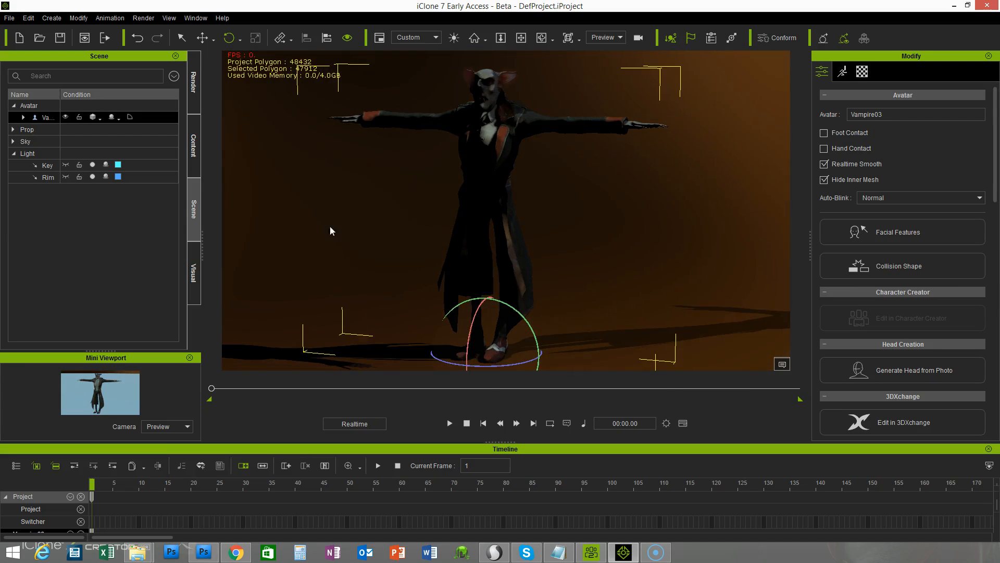
click(52, 177)
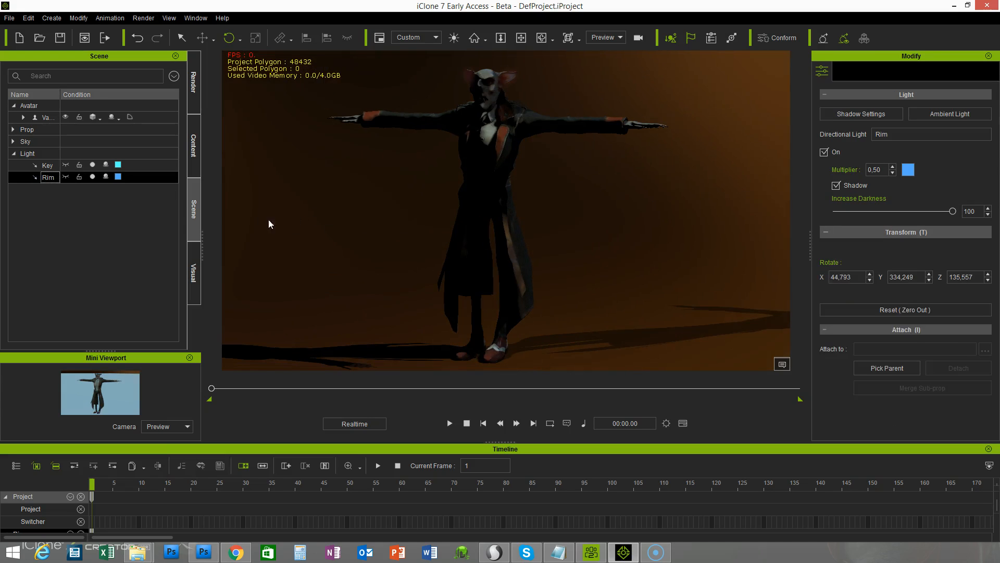
drag(953, 212, 825, 212)
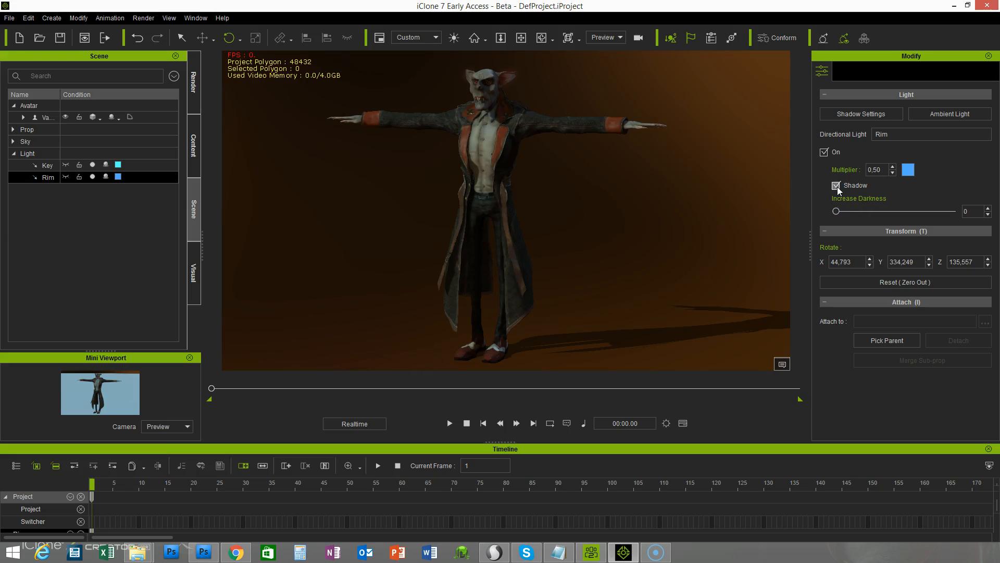
Set the multiplier of both the Rim light and the Key light to 1.
double_click(869, 167)
text(1,)
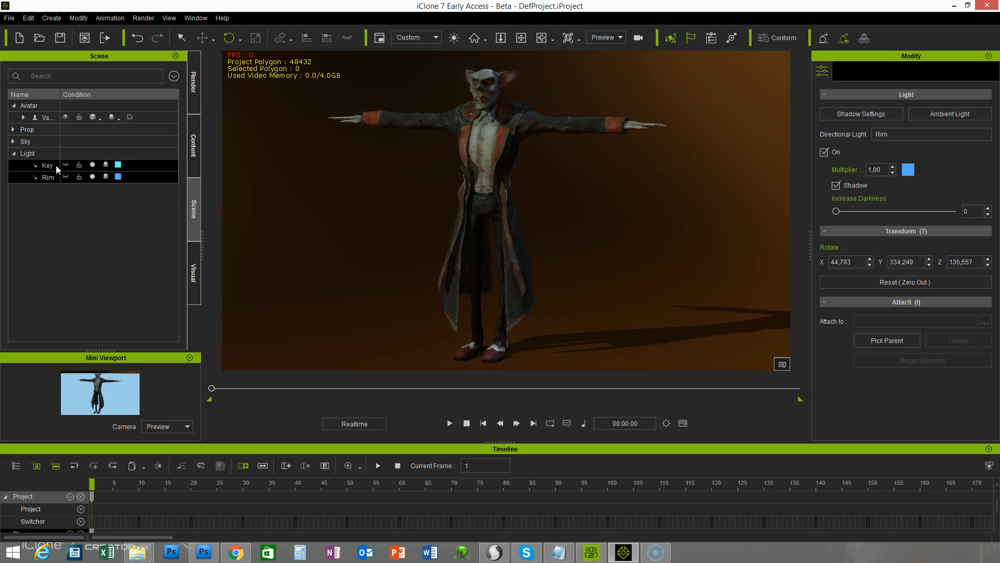
click(42, 166)
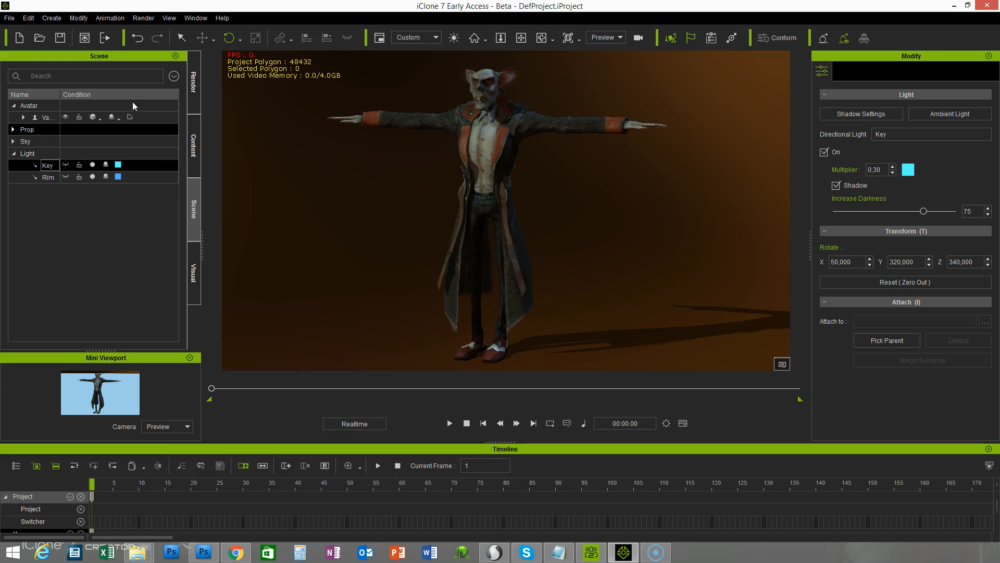
click(194, 277)
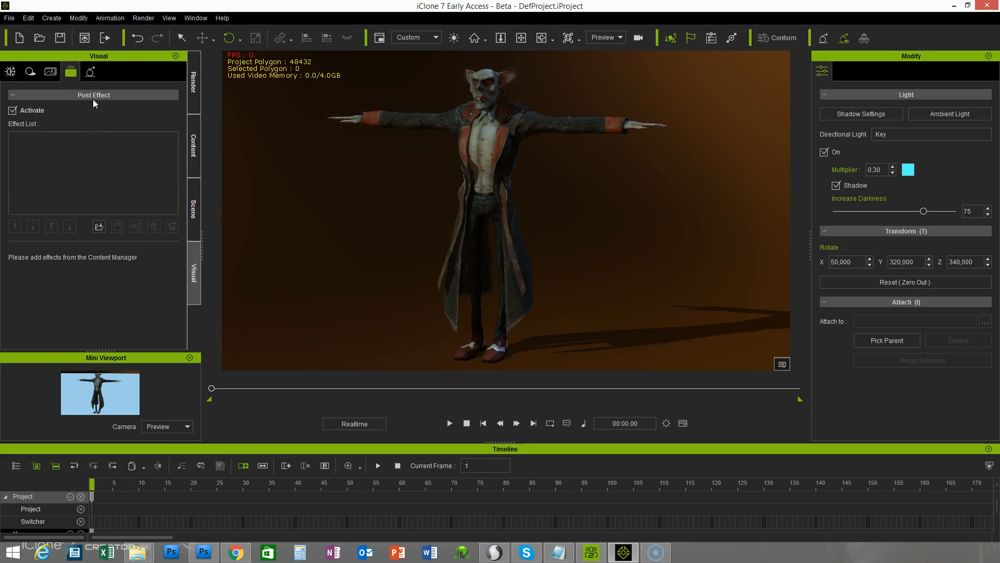
click(92, 73)
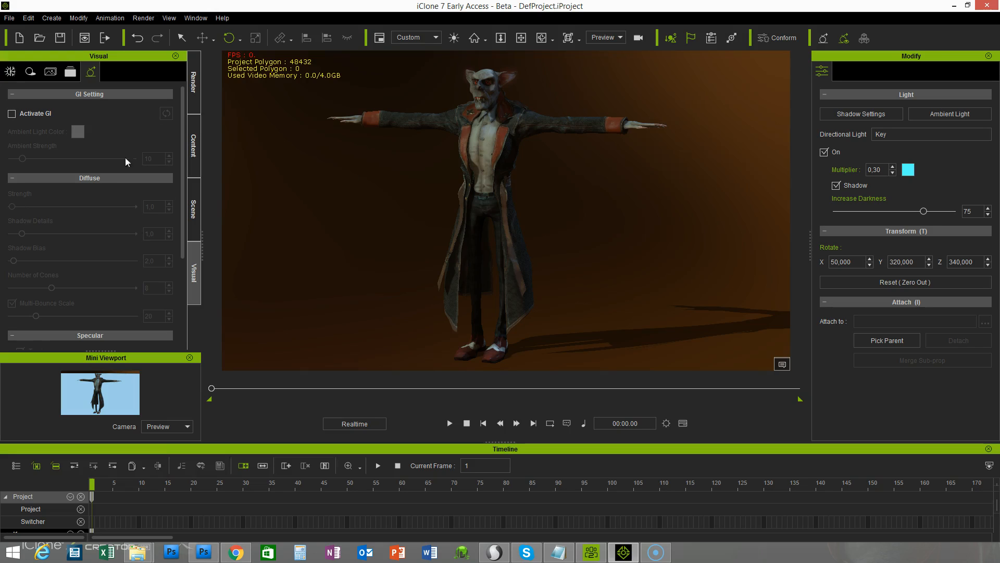
scroll(182, 113, down, 3)
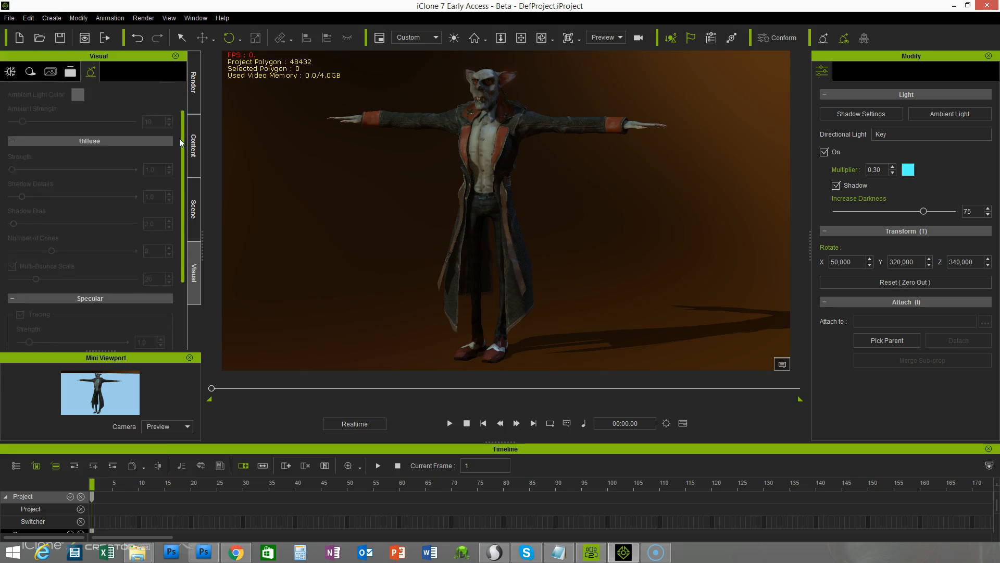
drag(181, 150, 183, 97)
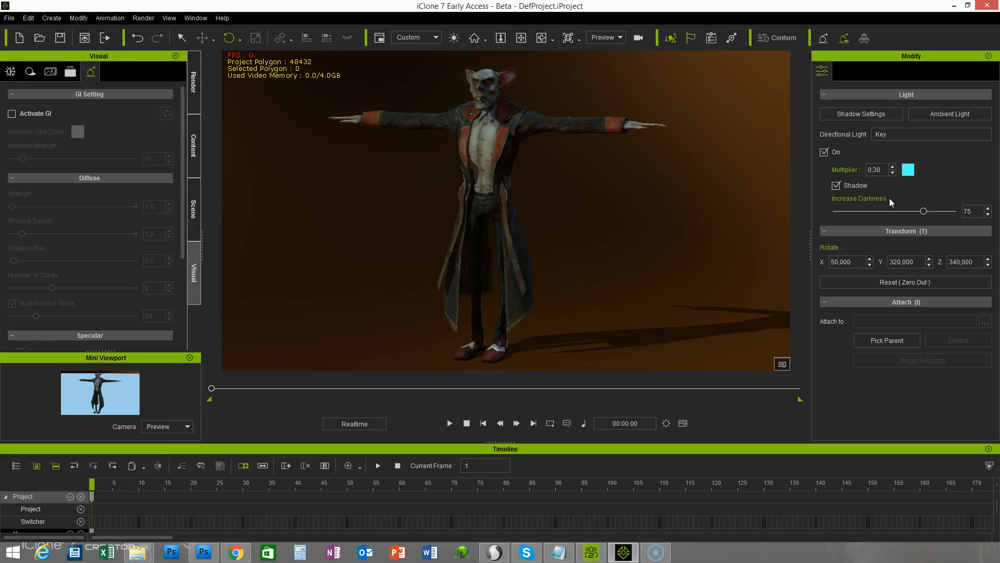
drag(882, 169, 862, 170)
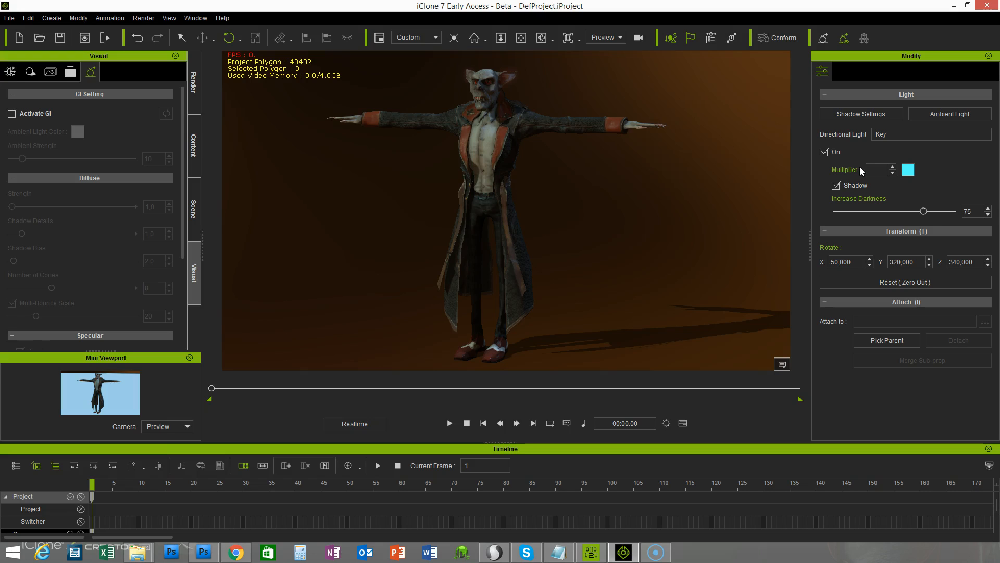
key(Return)
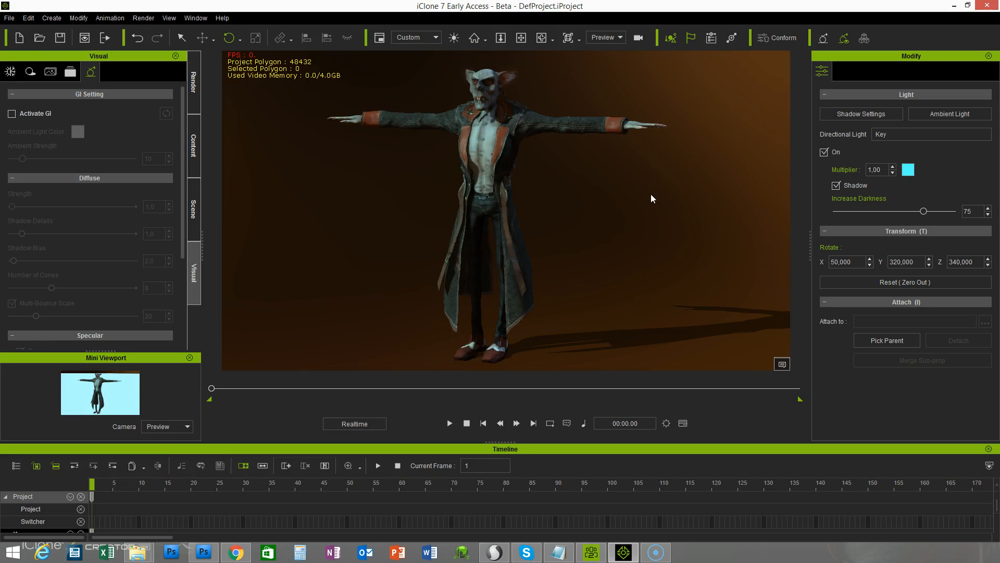
Review the scene's Image Based Lighting settings.
middle_drag(539, 185, 629, 190)
click(10, 71)
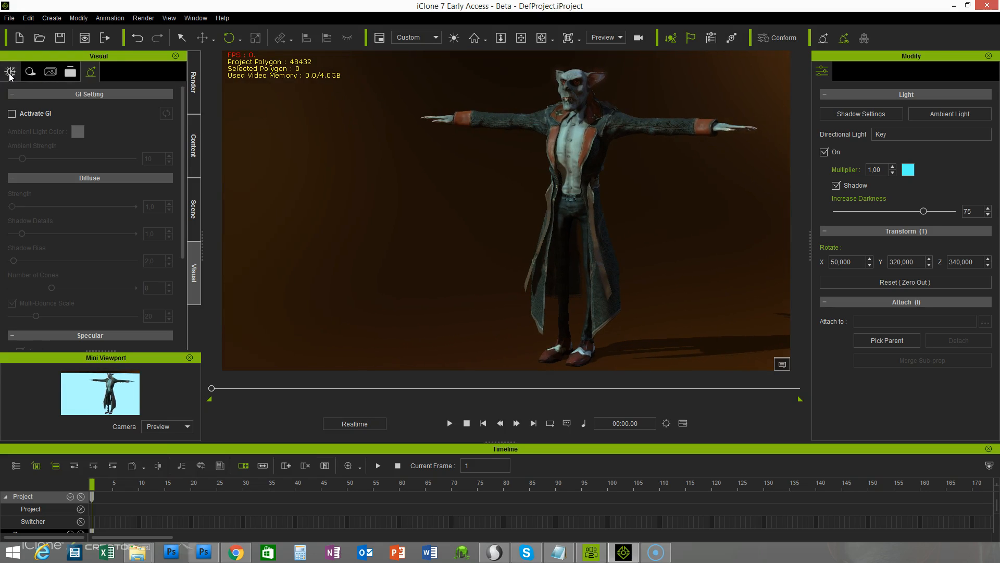
scroll(34, 99, down, 5)
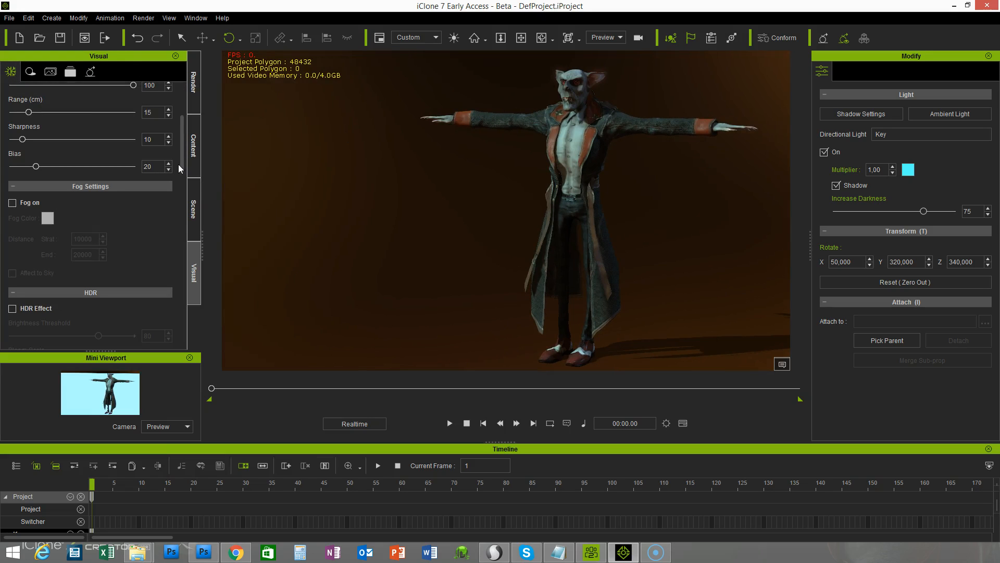
drag(183, 153, 189, 240)
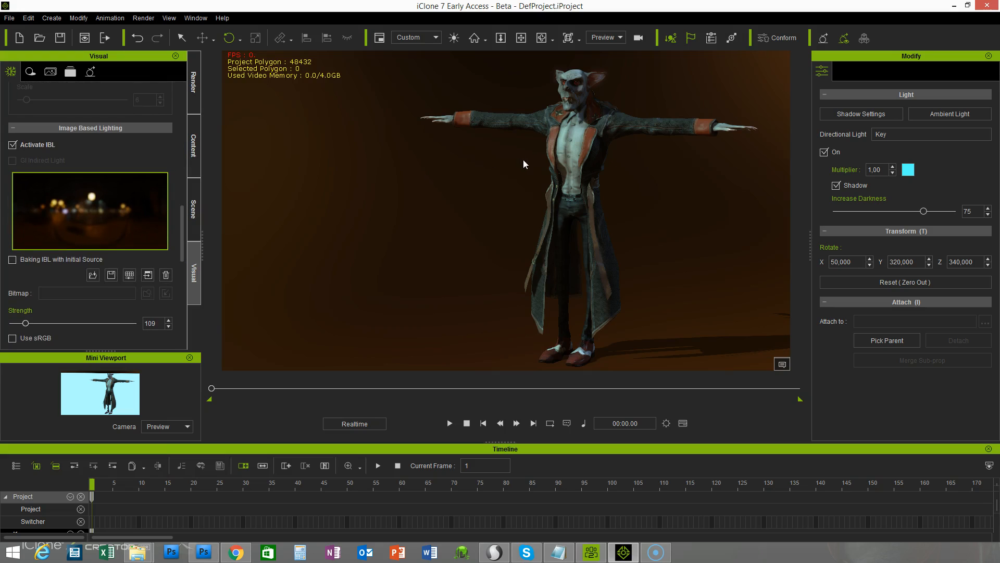
Raise the Key light's shadow darkness to the maximum, then select the vampire and inspect its shading at full length.
scroll(469, 196, up, 5)
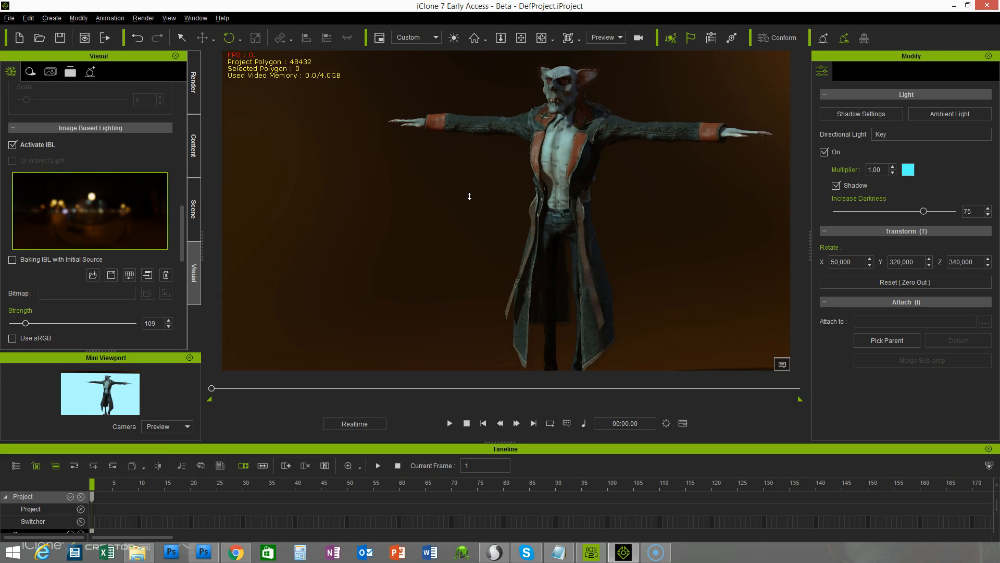
drag(932, 214, 986, 215)
middle_drag(652, 275, 615, 272)
click(630, 96)
right_drag(735, 255, 629, 290)
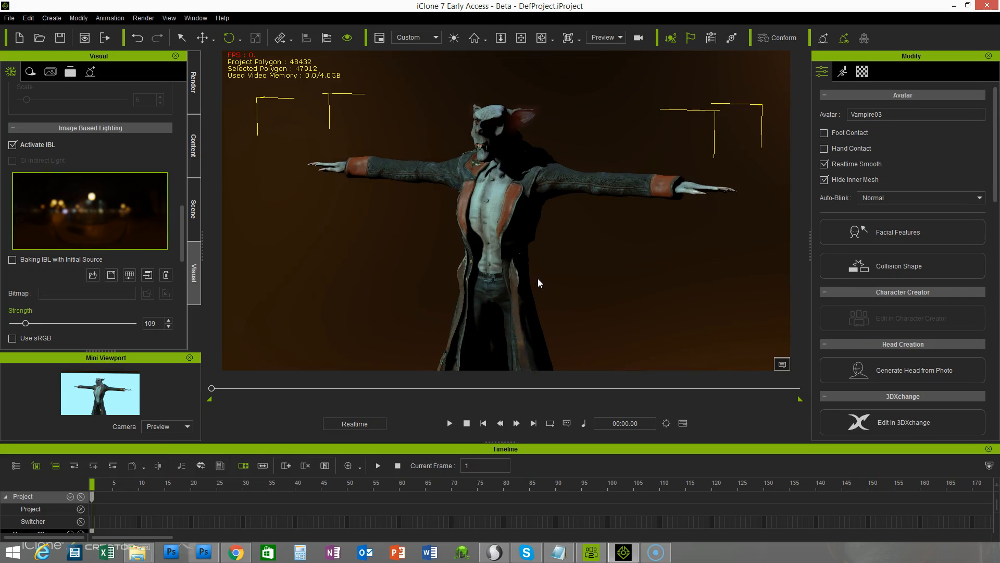
scroll(537, 279, down, 4)
middle_drag(582, 276, 588, 238)
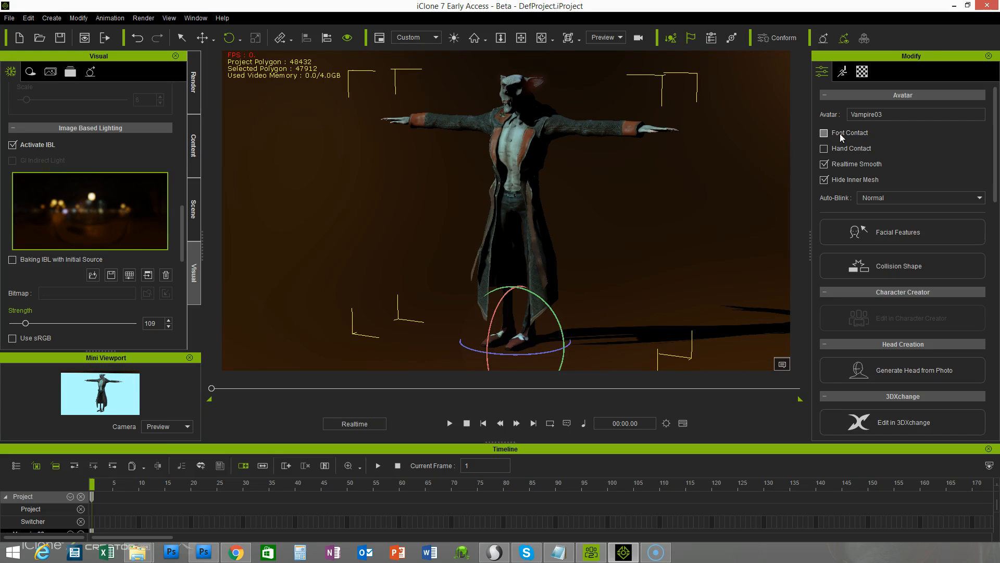
Open Motion Puppet for the vampire and preview the male tip-toe motion from the Move category.
click(843, 73)
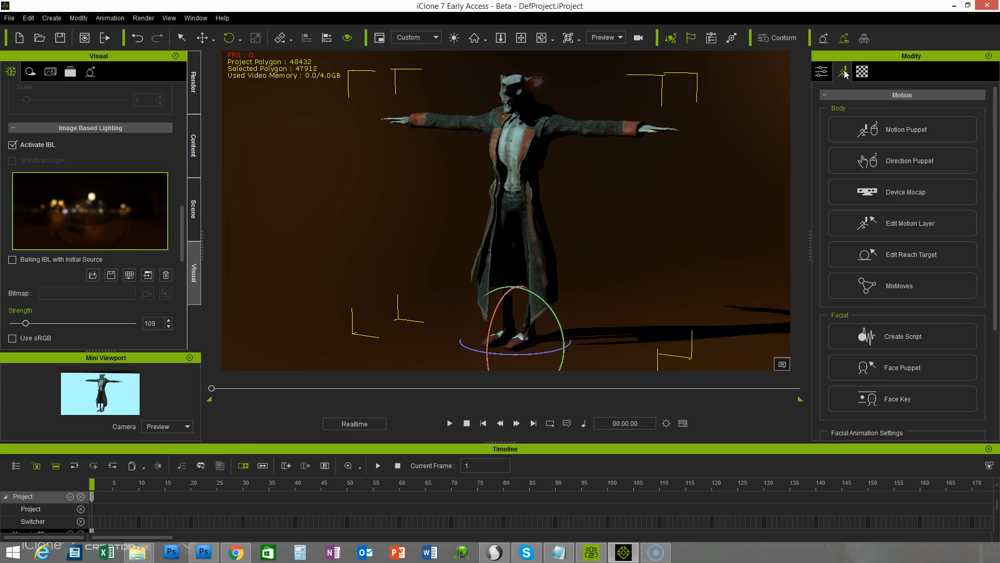
click(905, 128)
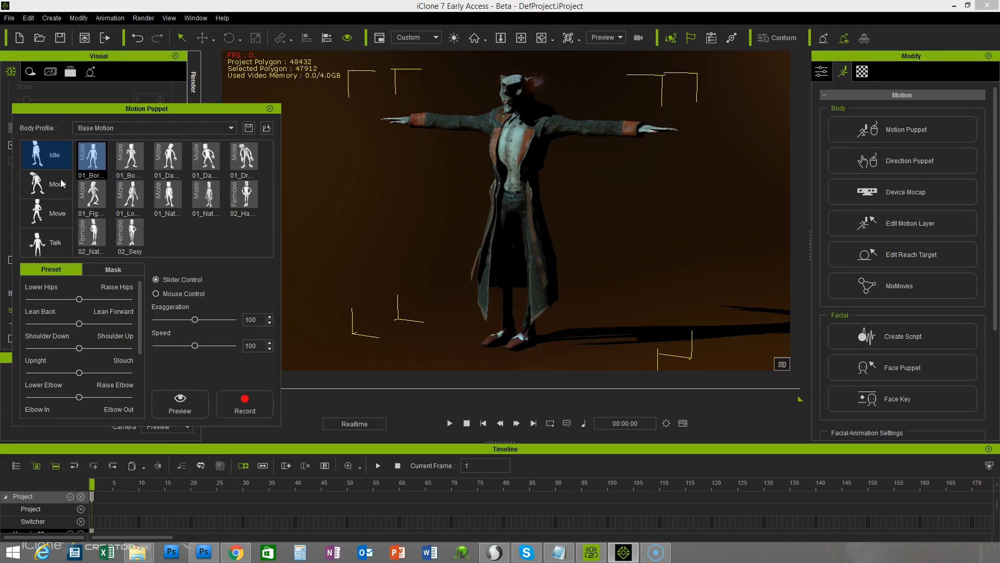
click(50, 213)
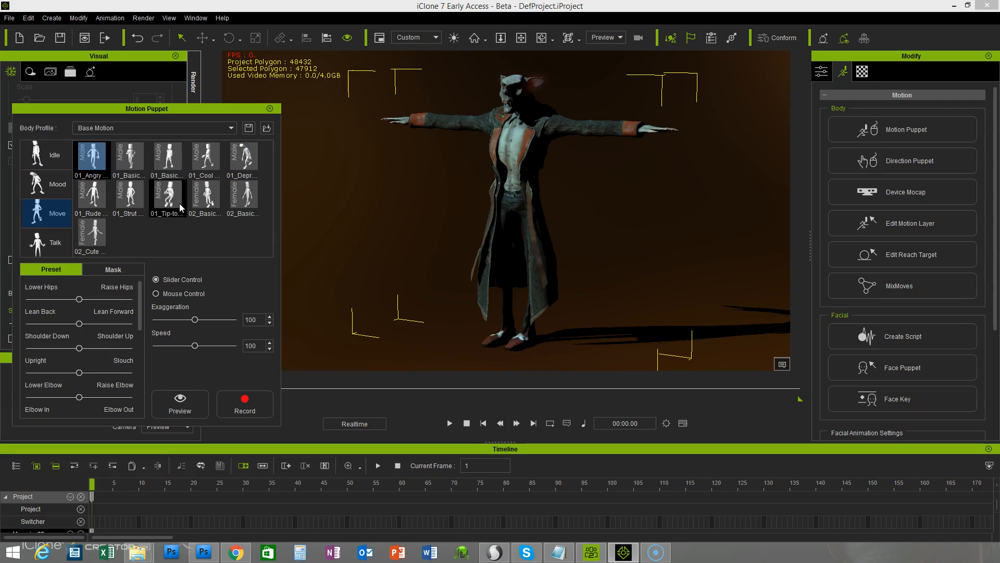
click(168, 201)
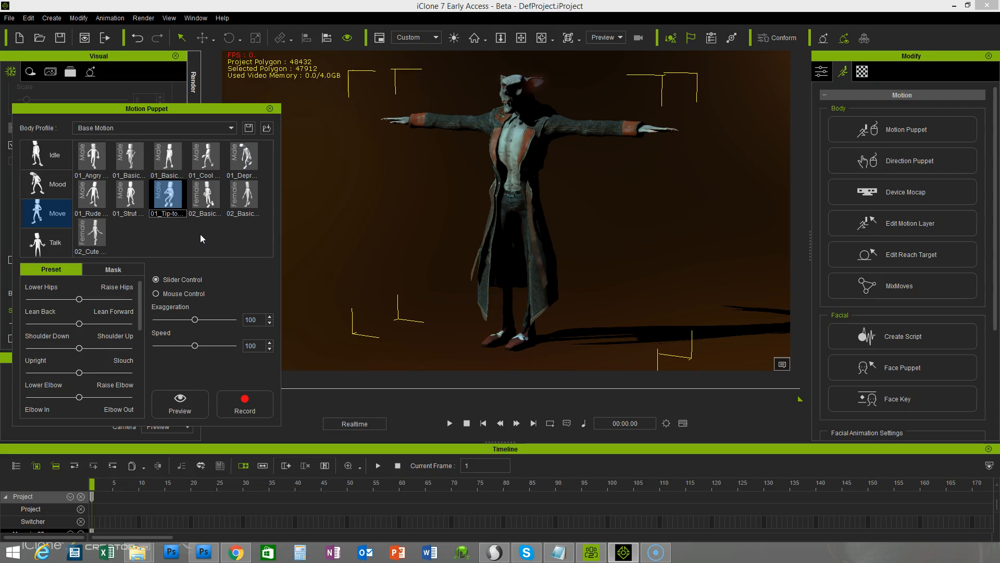
click(180, 402)
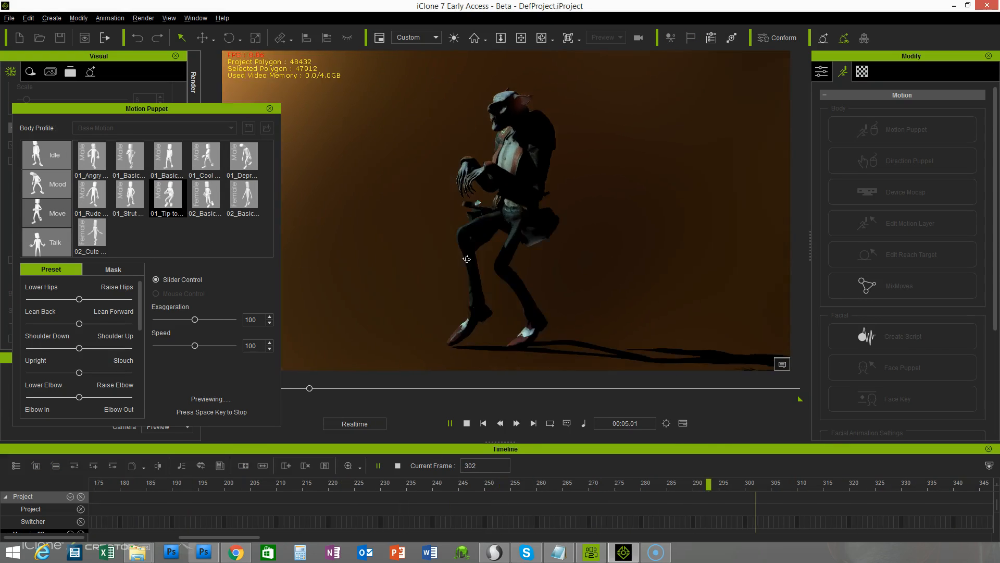
Make the tip-toe motion lean forward with shoulders fully up, check it from another angle, and stop the preview.
drag(82, 324, 143, 357)
right_drag(588, 328, 396, 280)
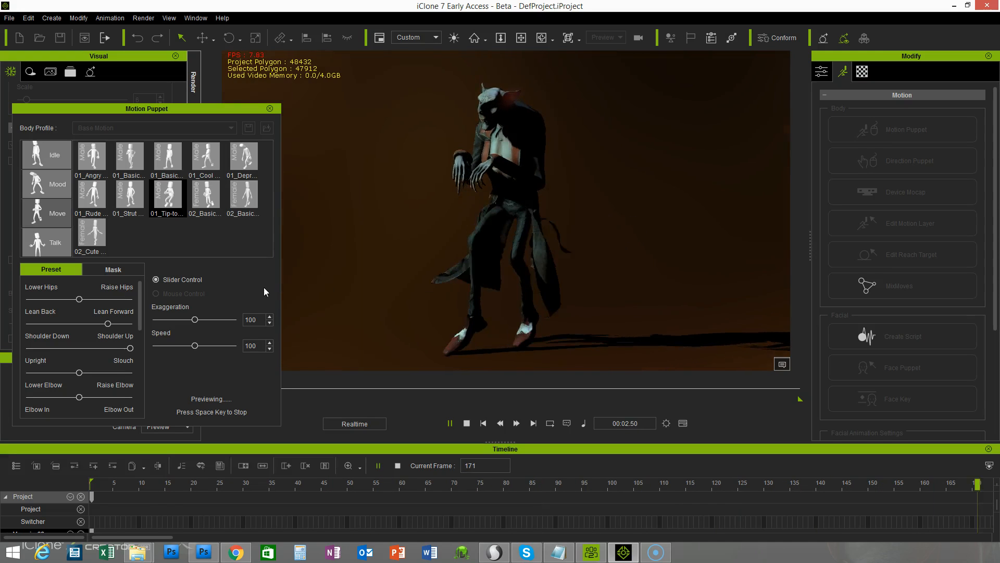
key(space)
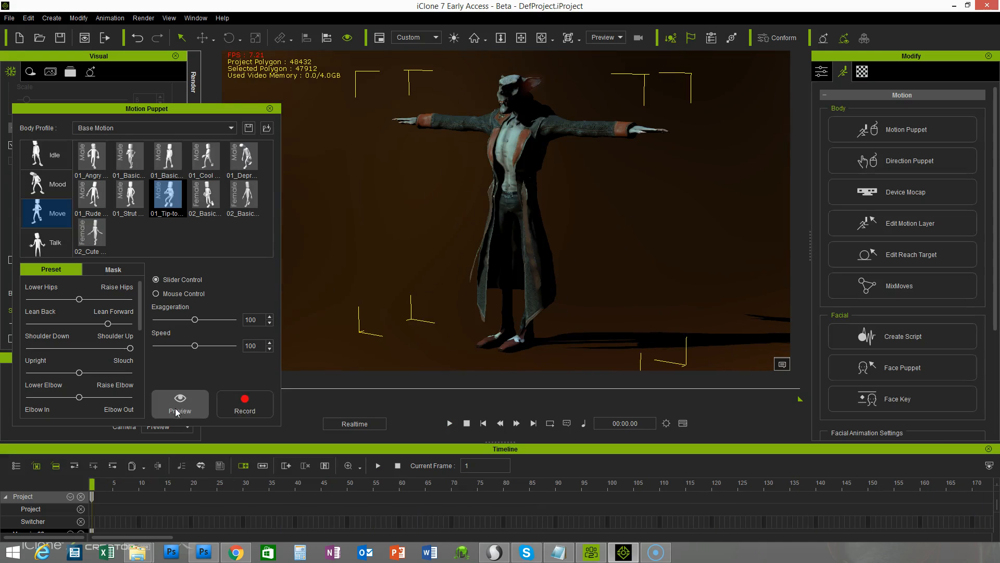
Record the adjusted tip-toe motion onto the vampire for a few seconds and close Motion Puppet.
click(244, 411)
key(space)
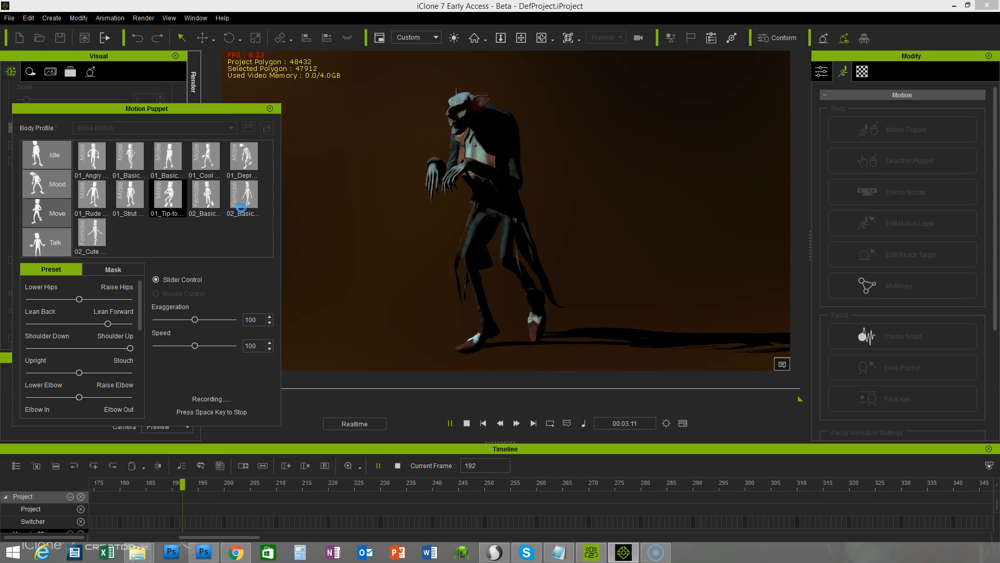
key(space)
click(270, 108)
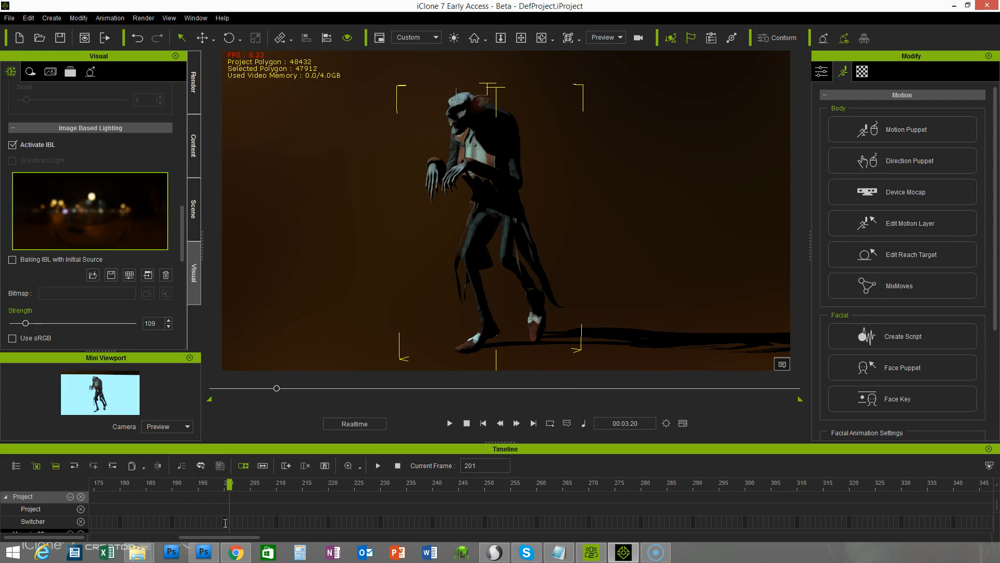
Return the timeline to frame 1, at the start of the recorded motion.
drag(237, 540, 112, 536)
click(243, 483)
drag(160, 482, 74, 474)
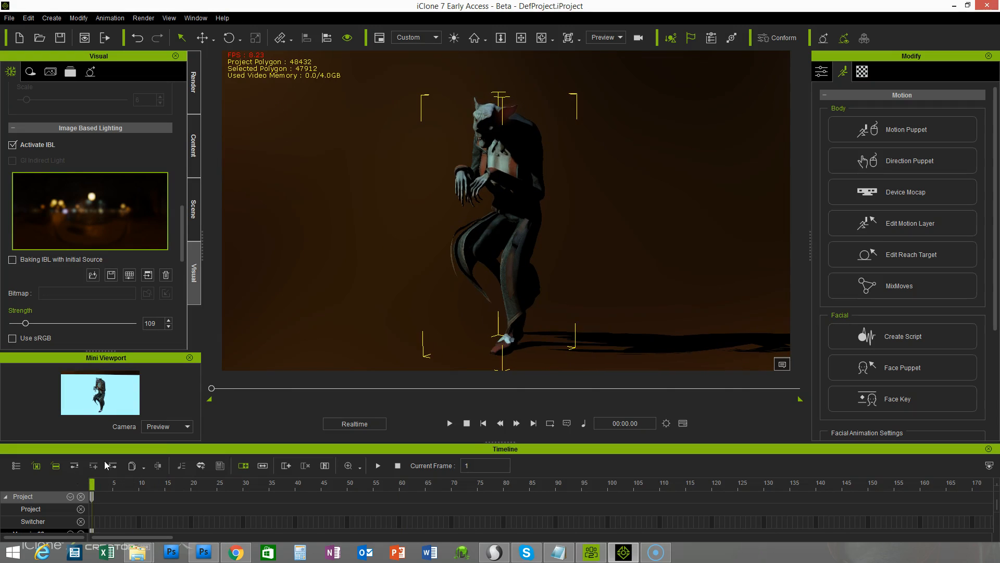
Scrub to the end of the recorded tip-toe motion and set the playback end marker at about frame 135.
right_drag(678, 278, 507, 368)
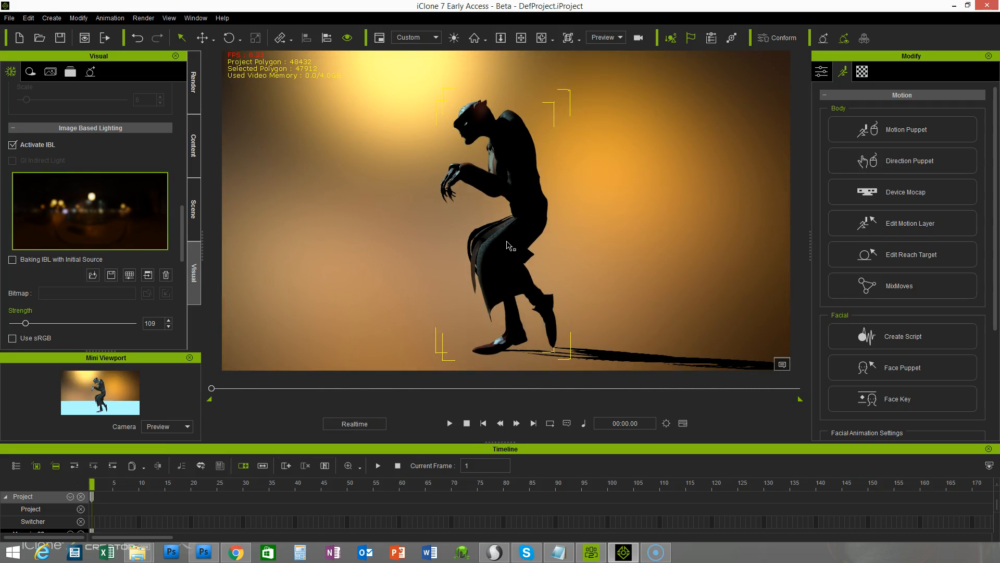
right_drag(386, 251, 667, 279)
right_drag(430, 271, 291, 360)
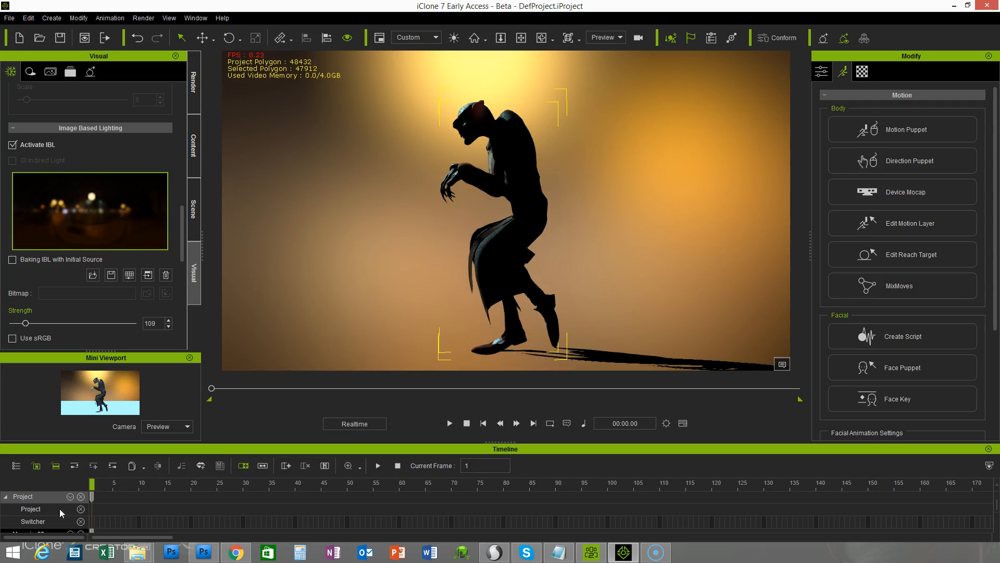
drag(94, 487, 790, 484)
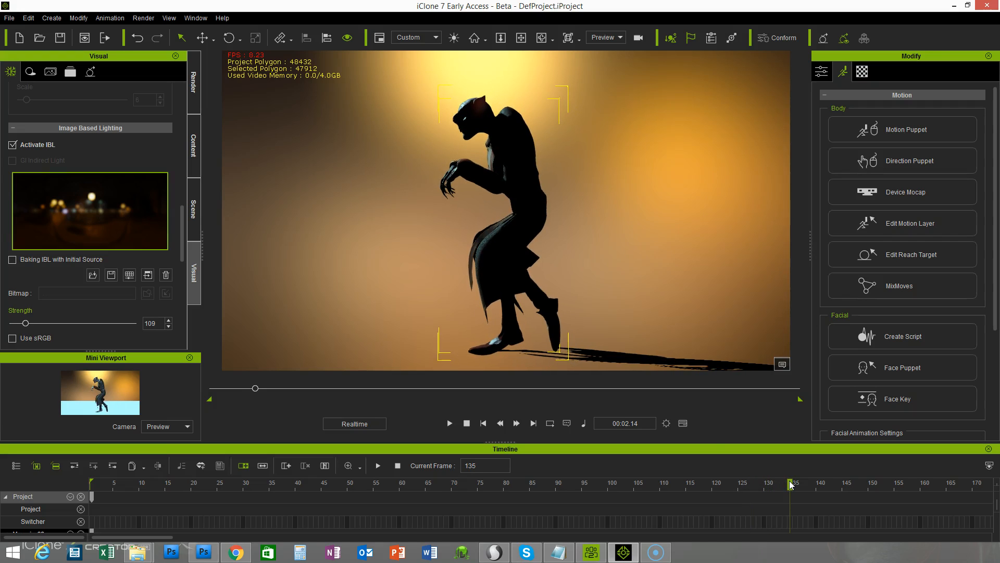
mouse_move(800, 398)
mouse_down()
mouse_move(664, 408)
mouse_move(583, 399)
mouse_up()
drag(260, 417, 257, 417)
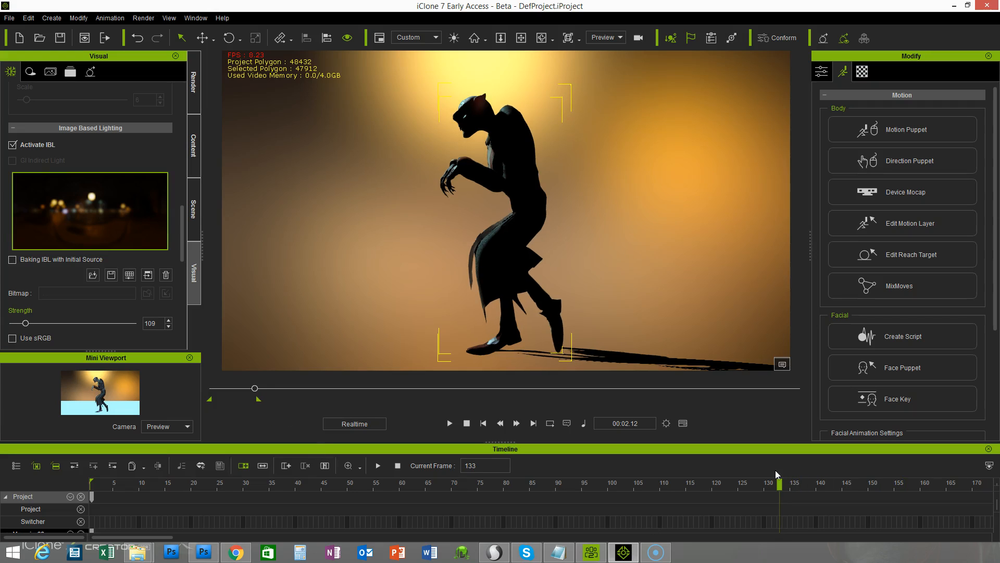
drag(779, 486, 769, 484)
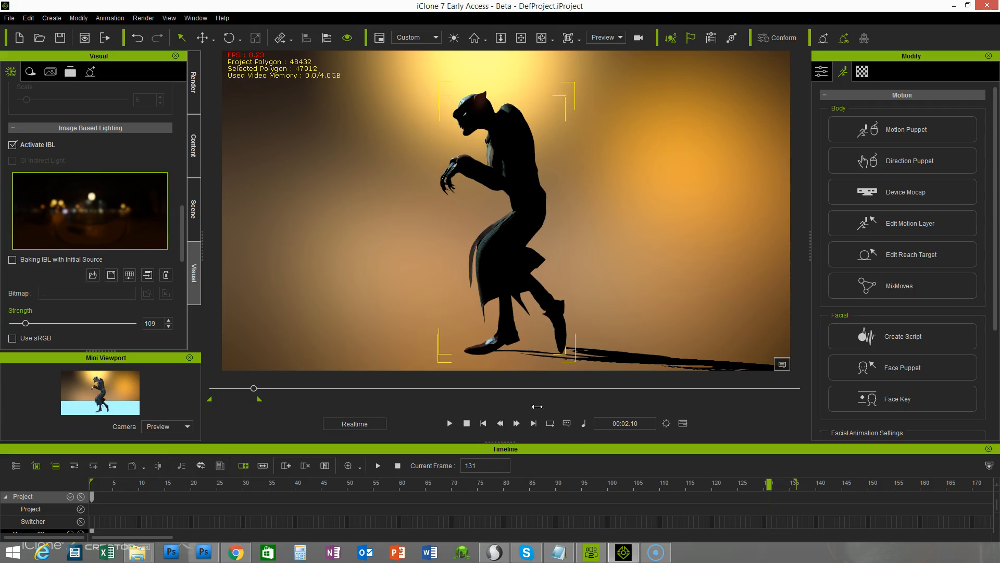
Turn on looped playback, play the tip-toe motion from the side, and stop it.
click(550, 423)
click(449, 424)
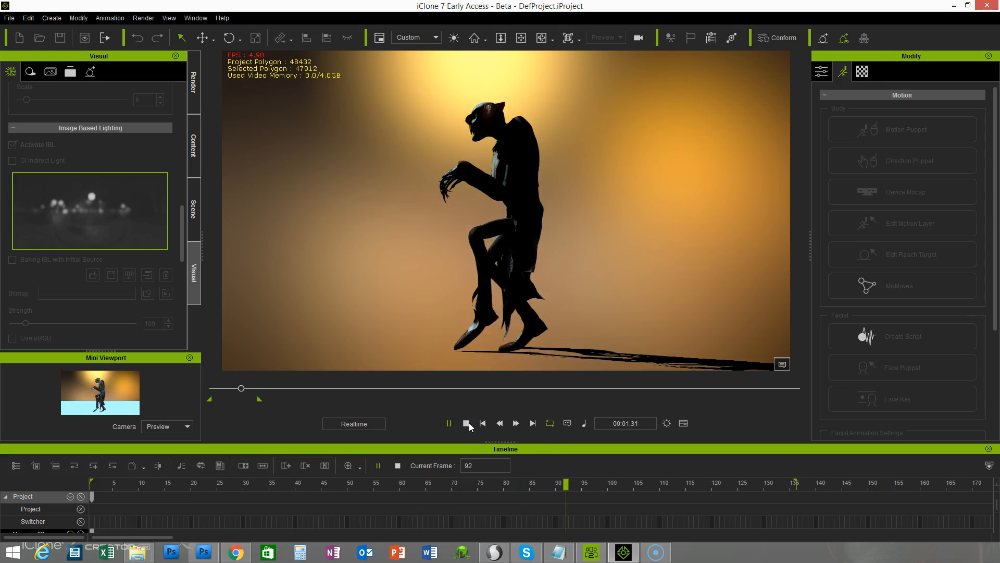
click(468, 423)
Open Edit Motion Layer at frame 1 and raise the vampire's left and right hands to just below the chin.
right_drag(427, 290, 557, 289)
middle_drag(555, 286, 565, 306)
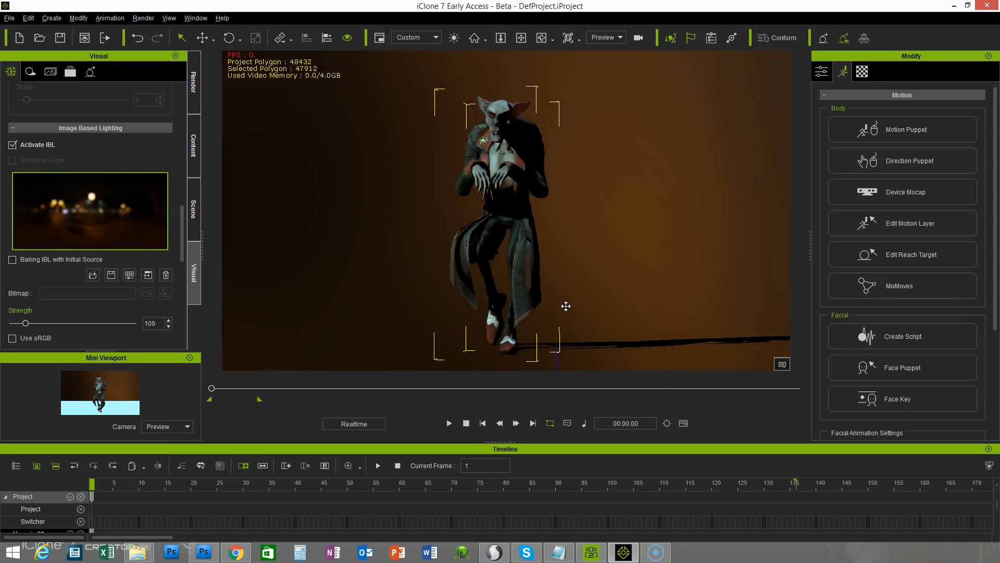
right_drag(565, 306, 596, 307)
middle_drag(600, 302, 606, 283)
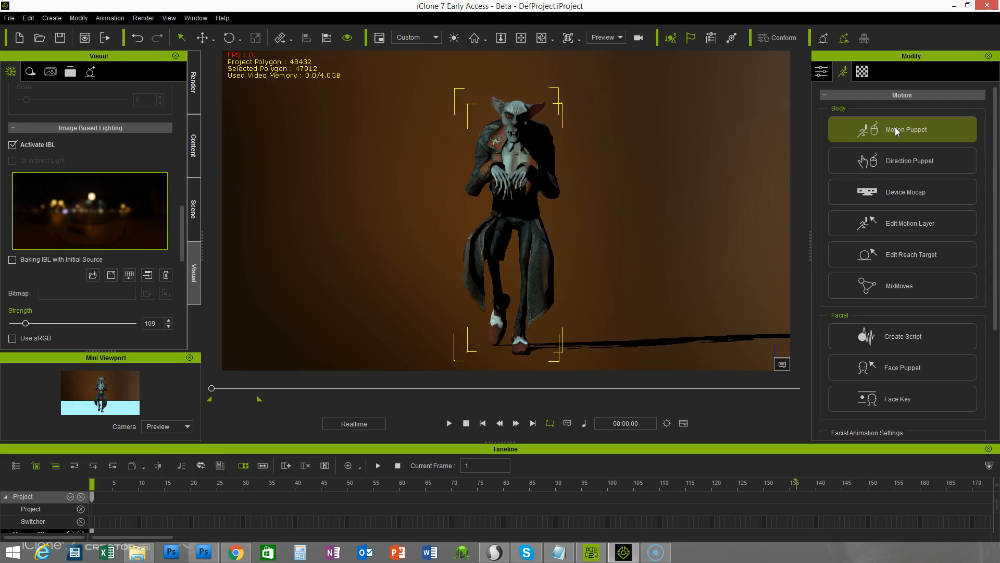
click(892, 225)
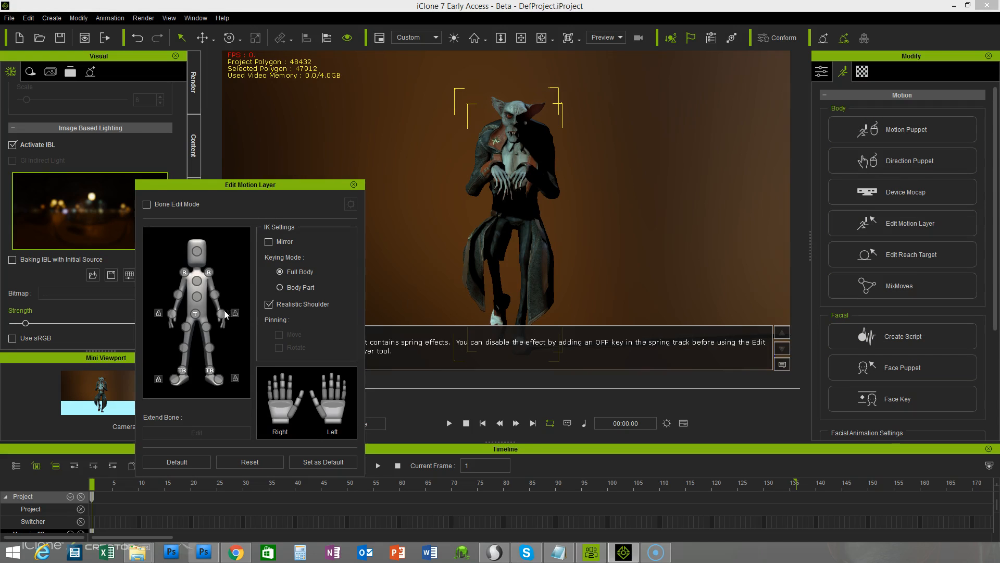
click(517, 169)
drag(527, 107, 529, 87)
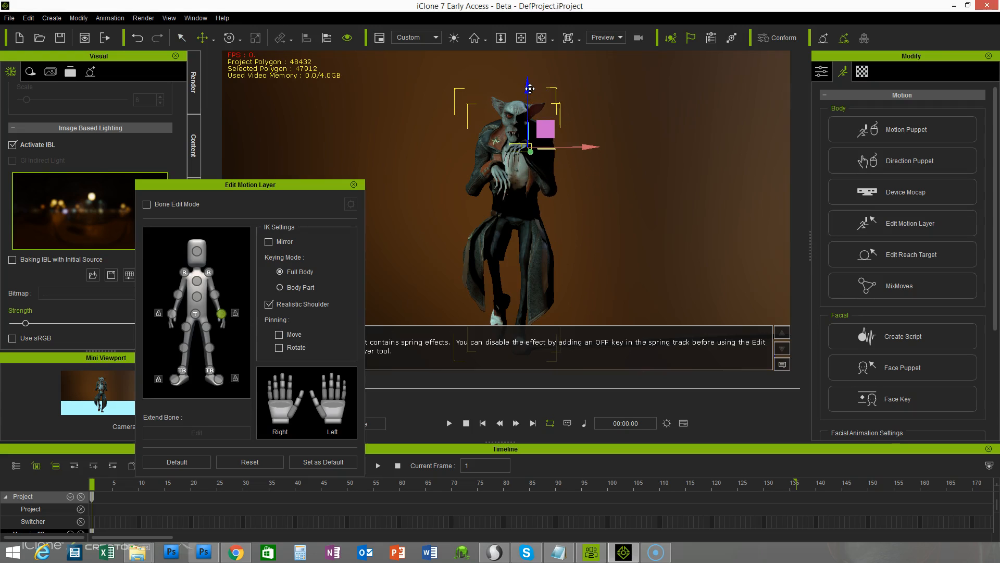
click(172, 313)
click(497, 170)
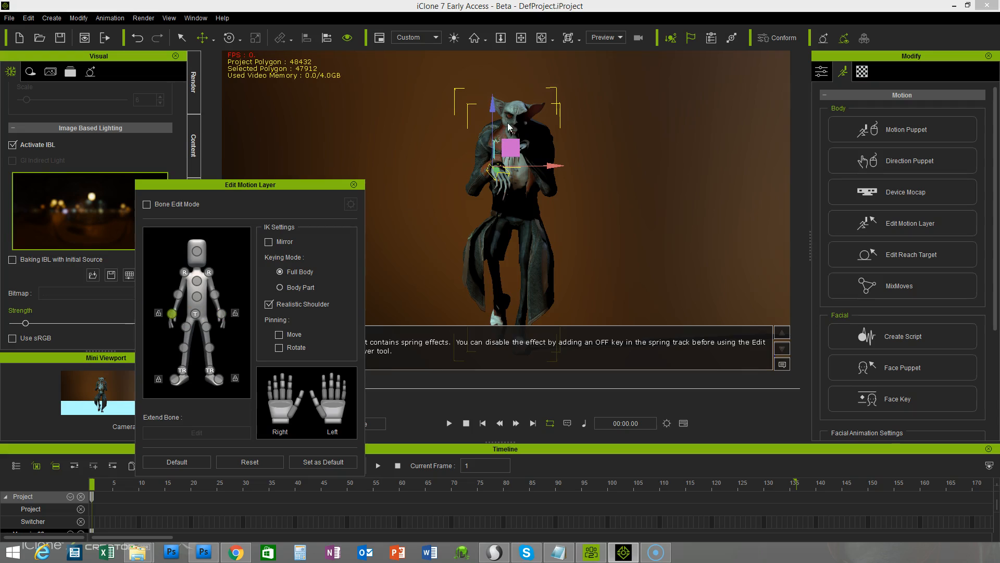
drag(494, 104, 493, 86)
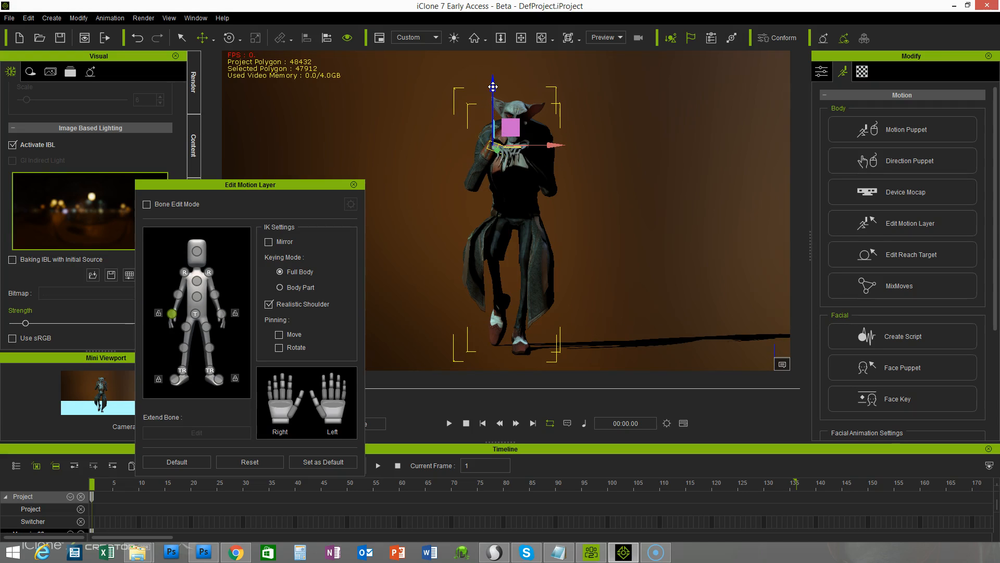
Rotate the vampire's right hand and left hand at the wrists so the raised claws match.
key(e)
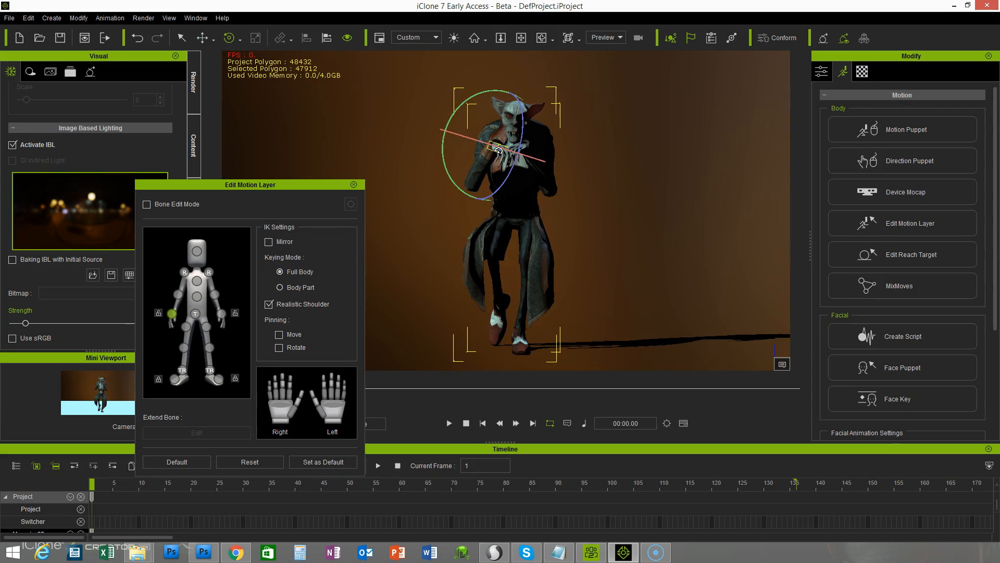
drag(490, 144, 475, 147)
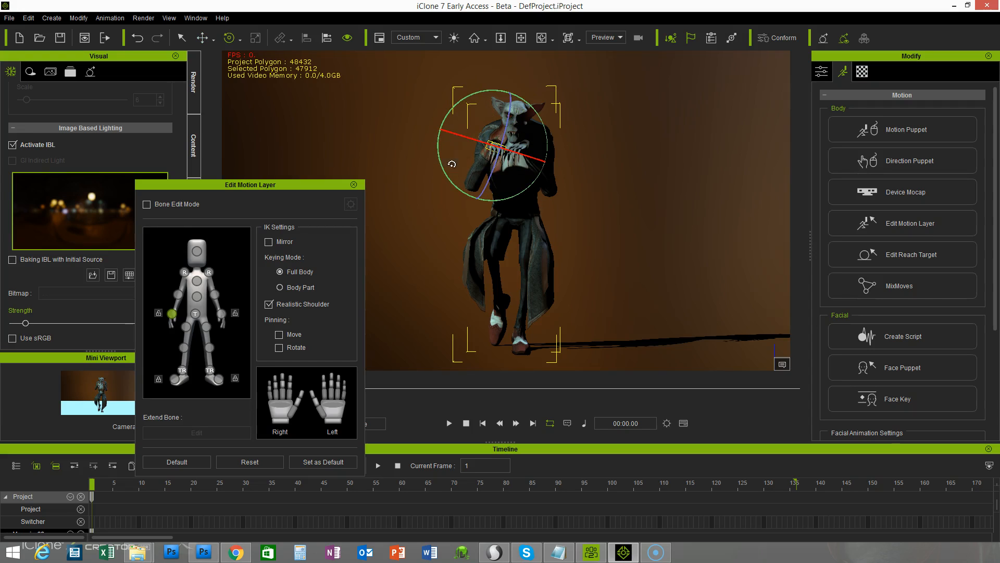
click(221, 314)
drag(546, 152, 556, 150)
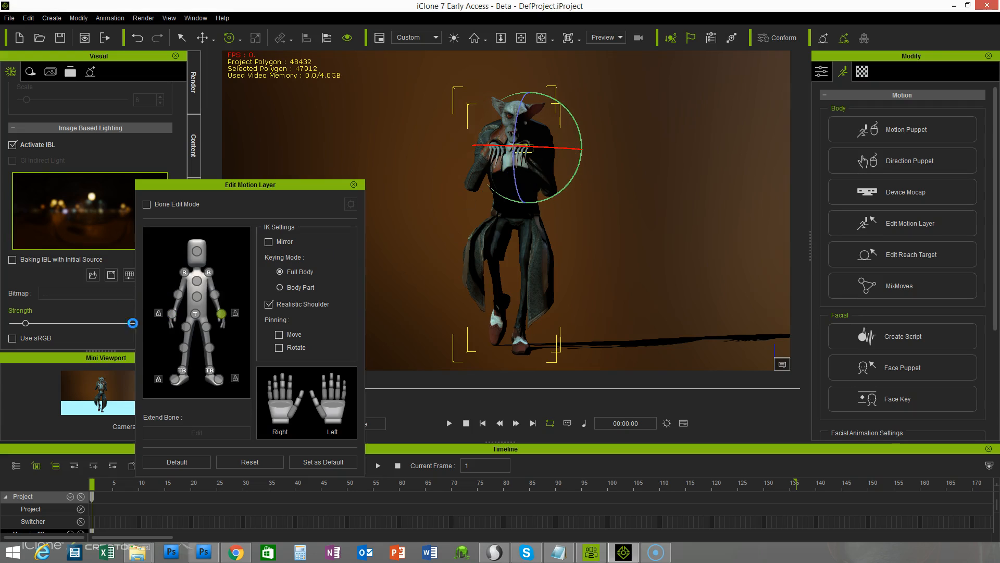
Lock both hands, rotate the right and left shoulders to adjust the raised arms, and close Edit Motion Layer.
click(159, 313)
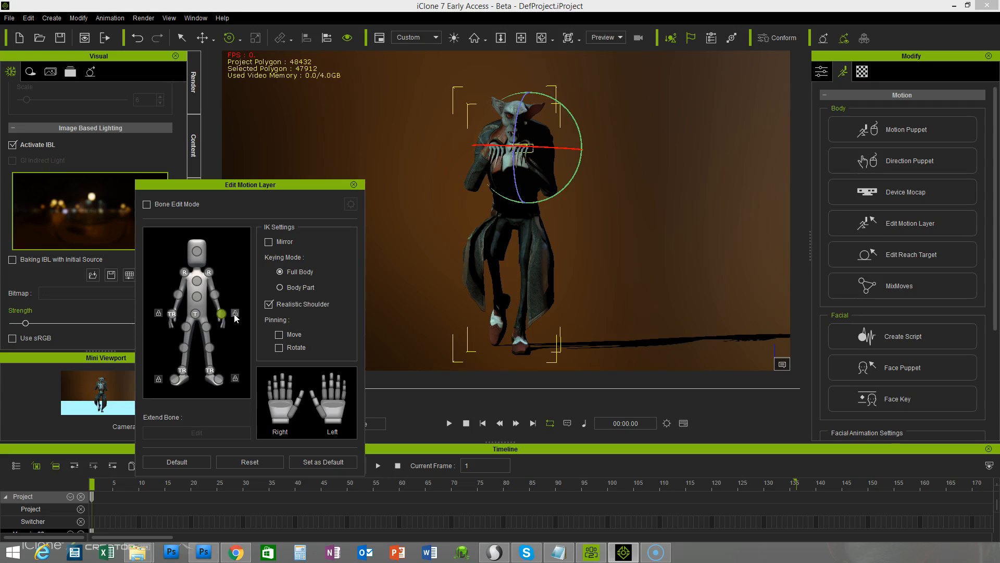
click(186, 274)
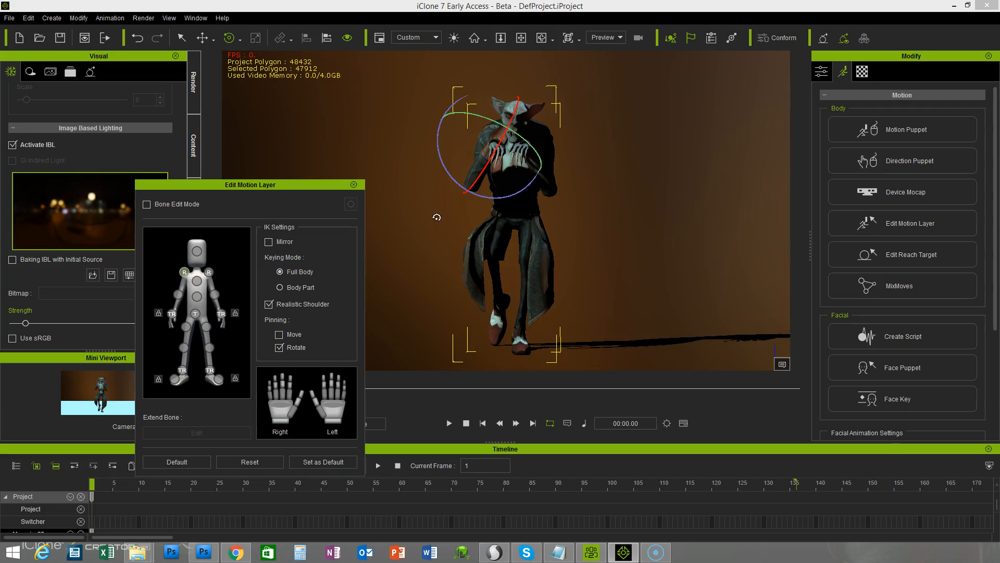
mouse_move(443, 155)
mouse_down()
mouse_move(447, 166)
mouse_move(431, 168)
mouse_up()
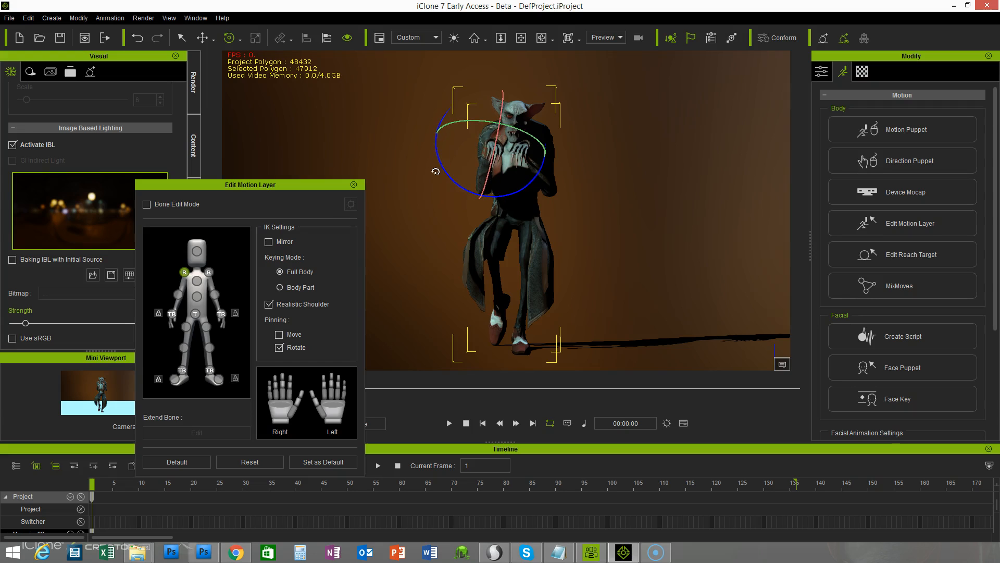
click(544, 181)
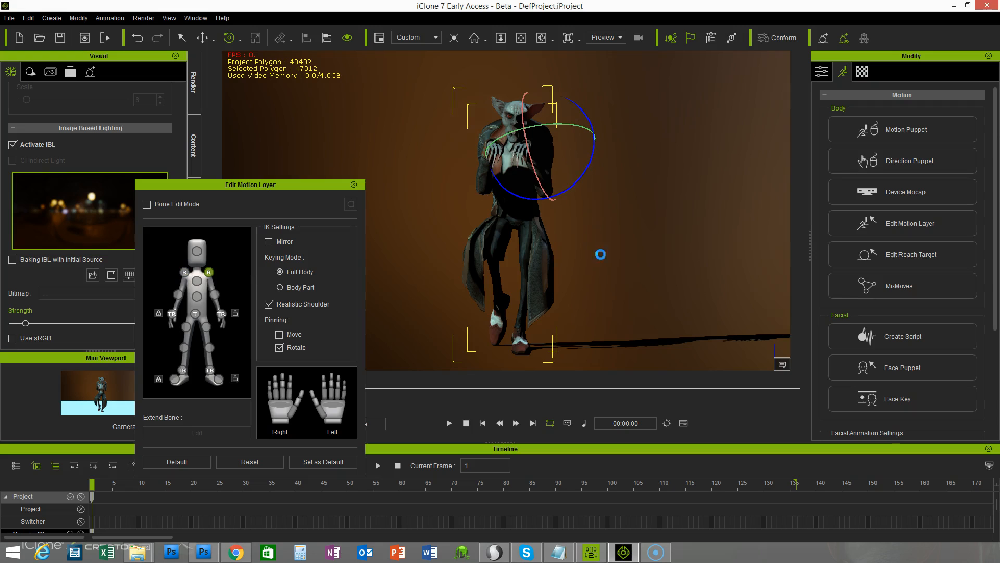
right_drag(630, 287, 497, 262)
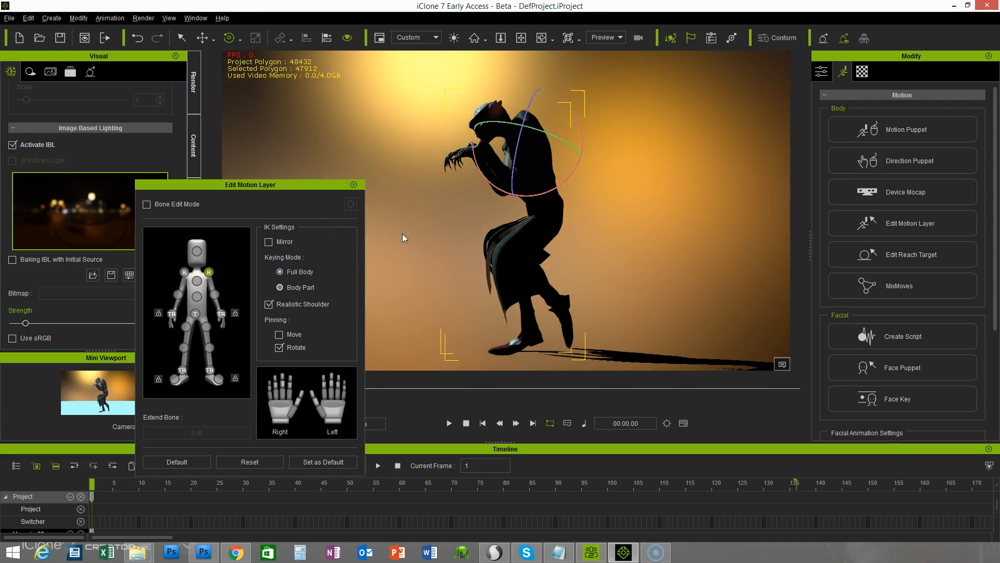
click(354, 185)
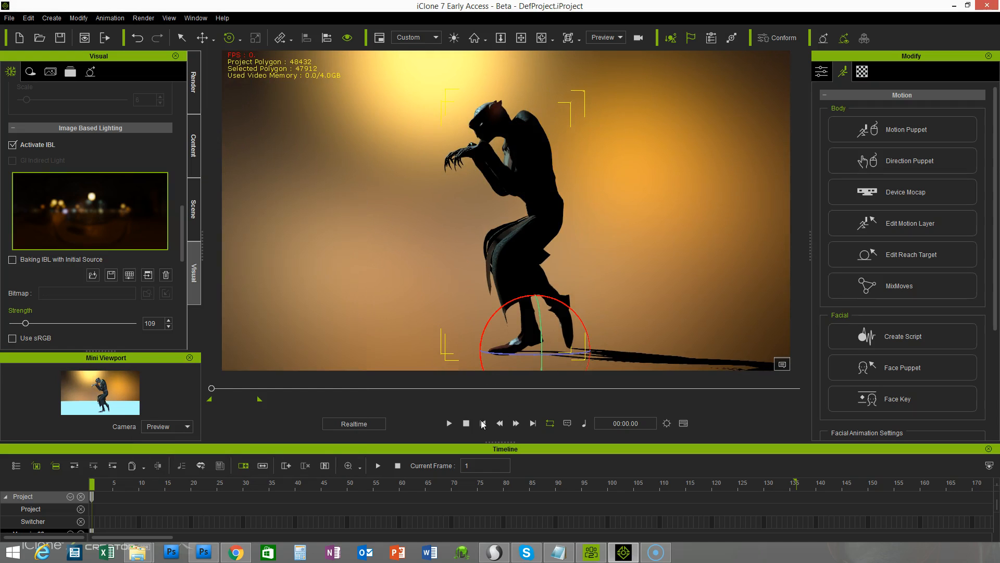
Play back the walk with the edited arm pose from the side and stop it.
click(451, 424)
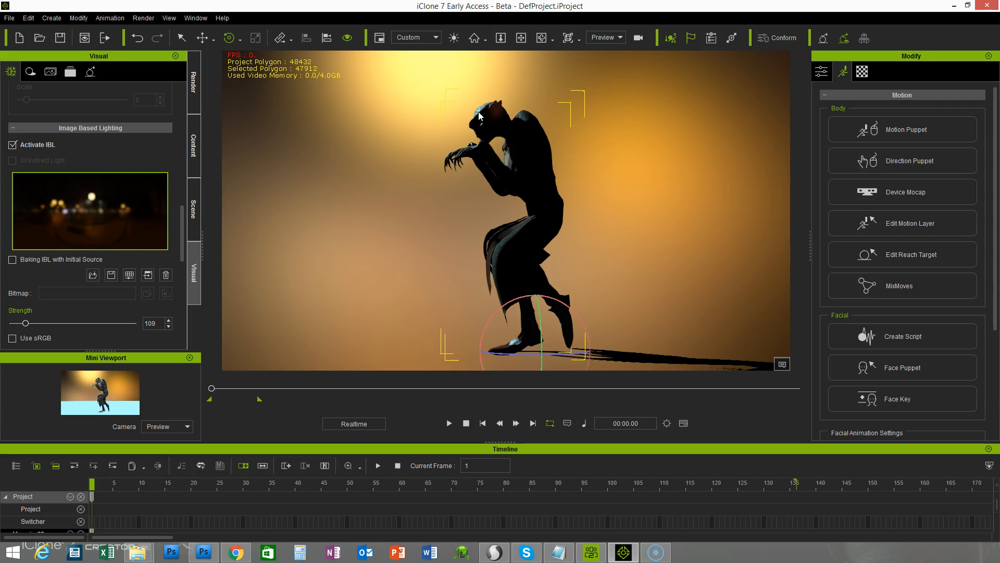
right_drag(414, 261, 686, 284)
right_drag(449, 272, 406, 237)
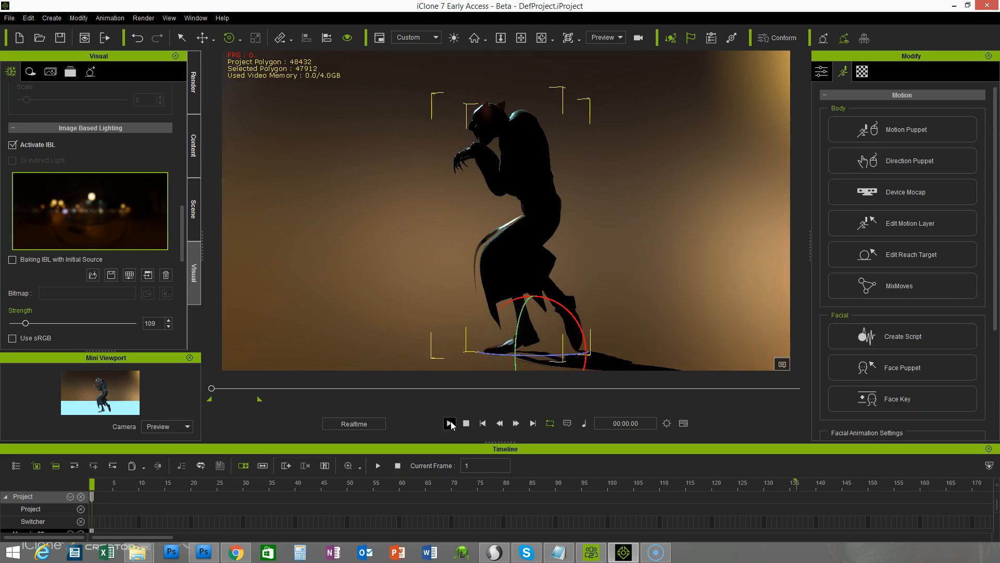
click(449, 424)
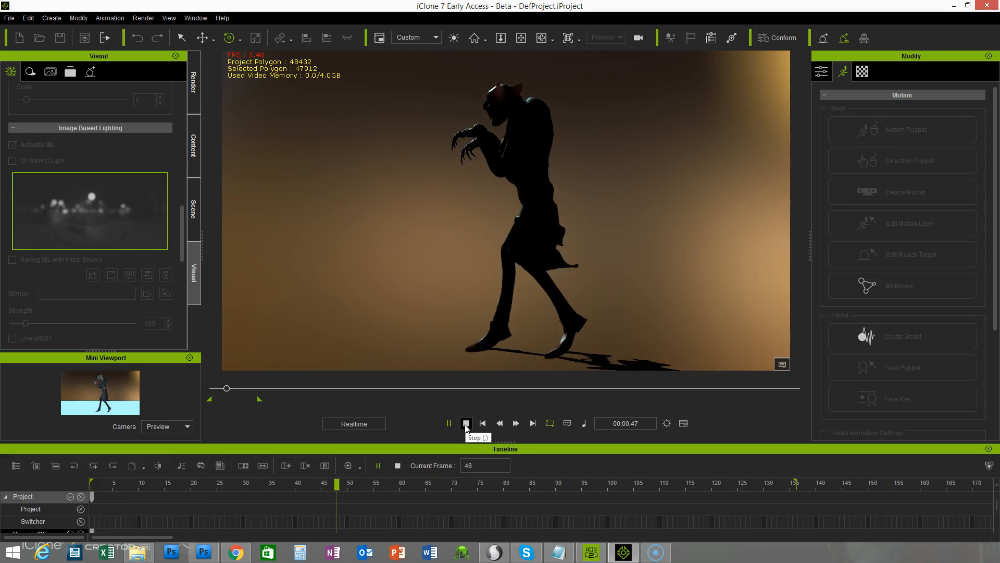
click(466, 423)
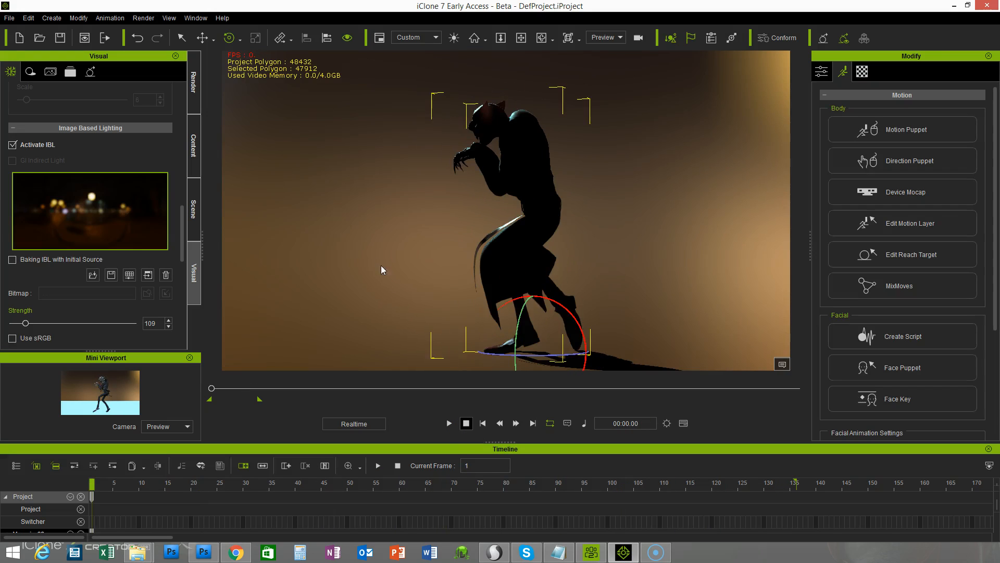
Examine the lighting and shading on the vampire's face, hands and upper body close up.
right_drag(475, 258, 664, 250)
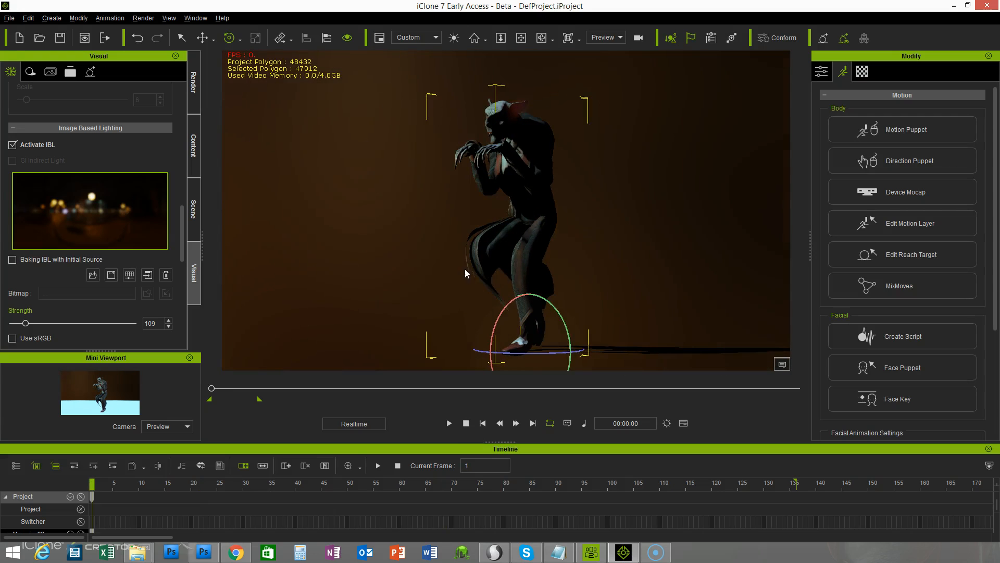
right_drag(511, 269, 531, 265)
scroll(532, 265, up, 5)
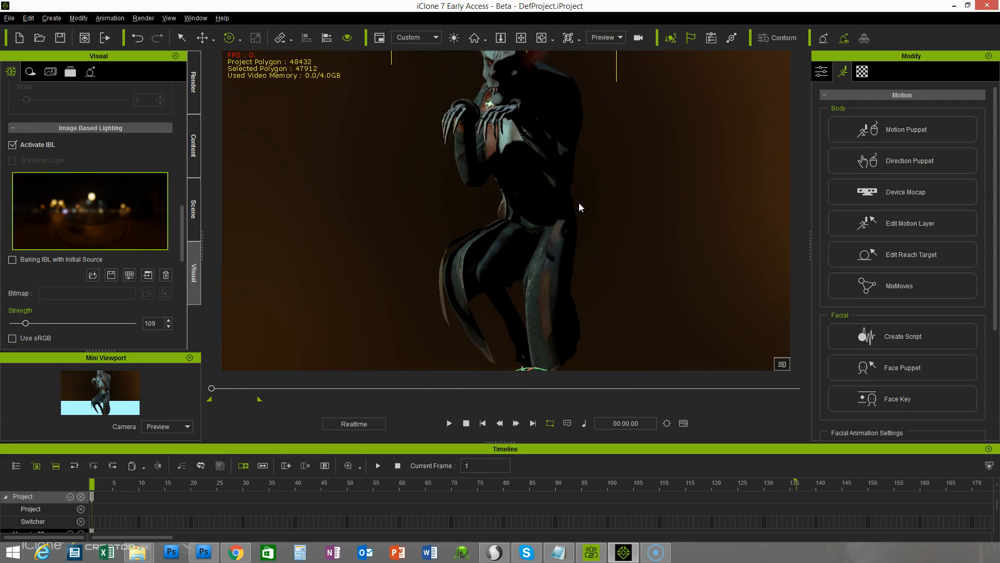
middle_drag(589, 247, 592, 297)
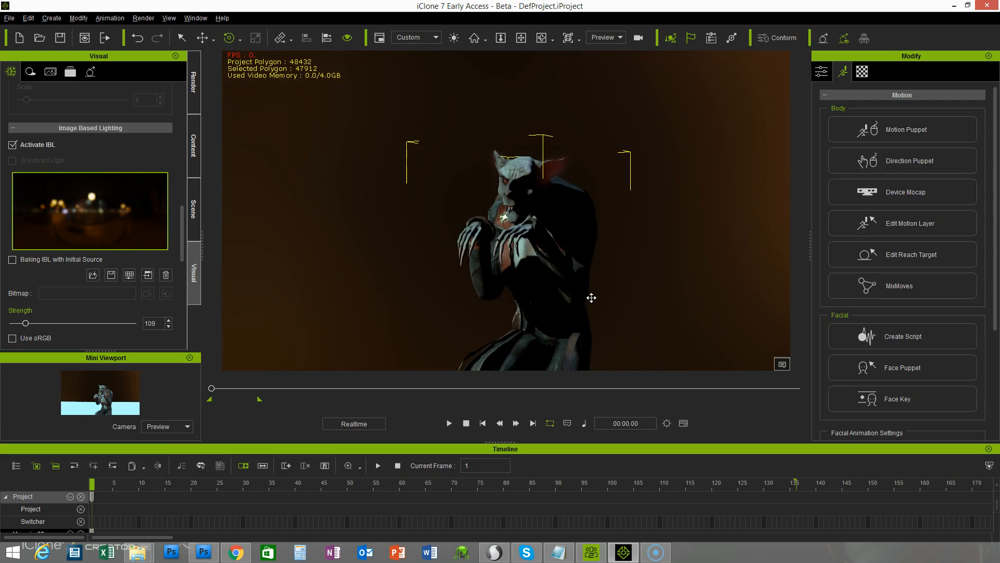
right_drag(606, 298, 573, 295)
scroll(579, 261, up, 4)
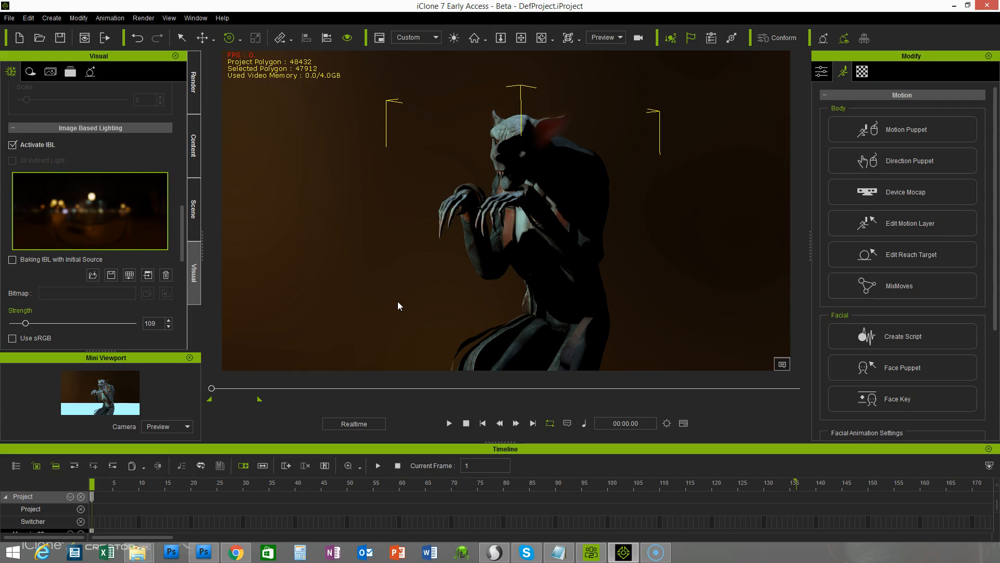
Review the Key and Rim lights in the scene list and the ambient light and ambient occlusion settings against the vampire.
drag(183, 220, 186, 196)
click(194, 211)
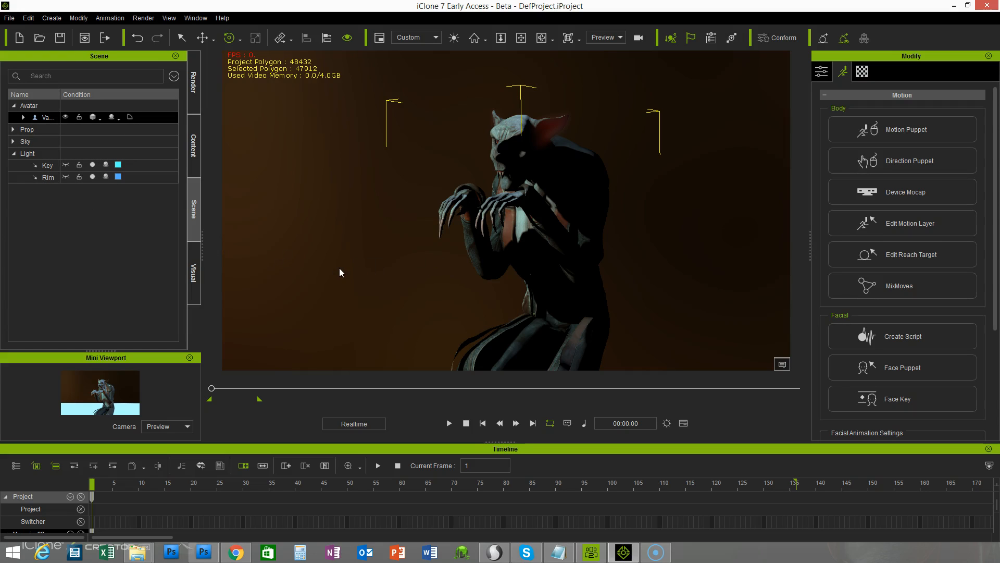
mouse_move(372, 263)
right_down()
mouse_move(406, 261)
mouse_move(378, 260)
right_up()
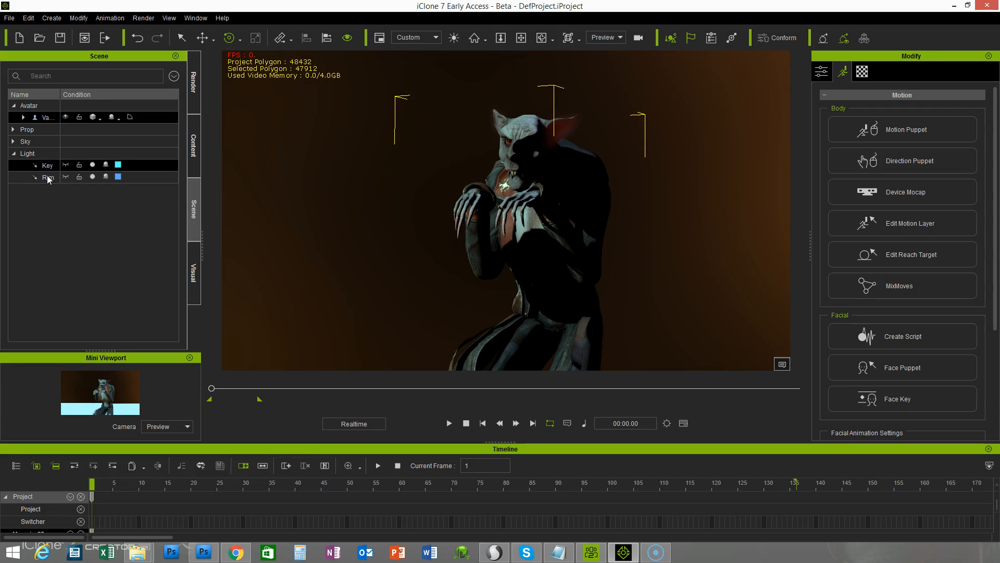
click(194, 272)
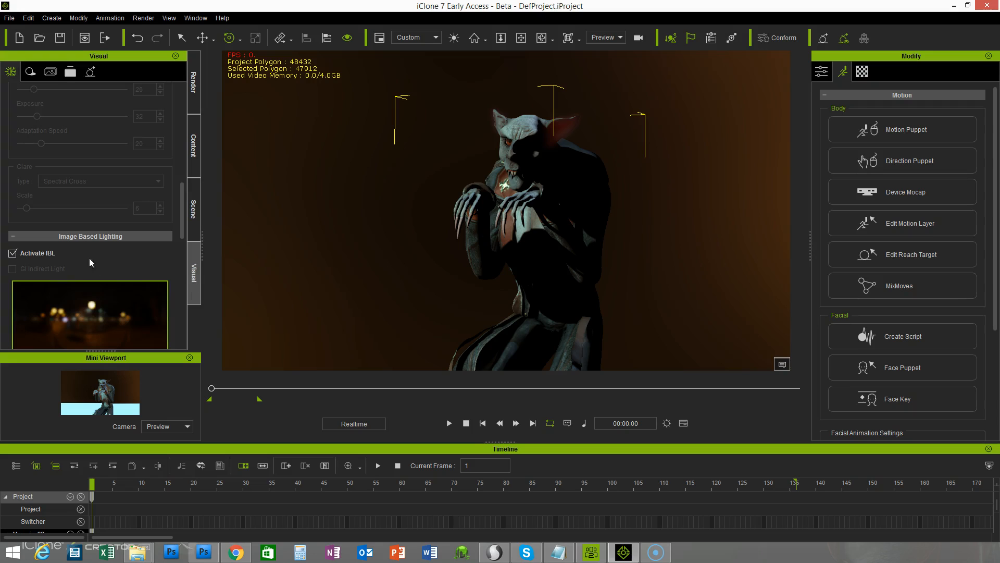
drag(182, 185, 182, 94)
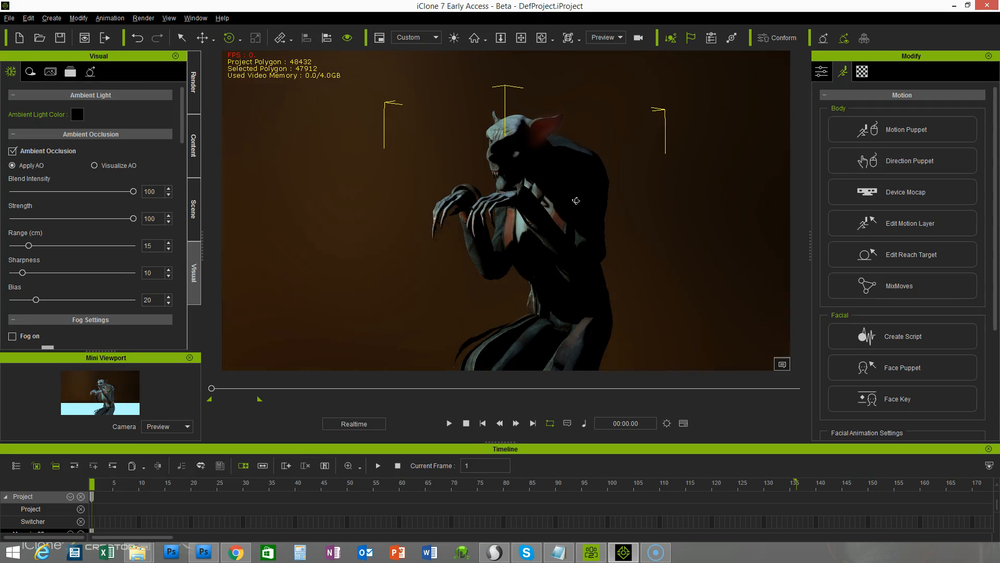
drag(576, 201, 594, 268)
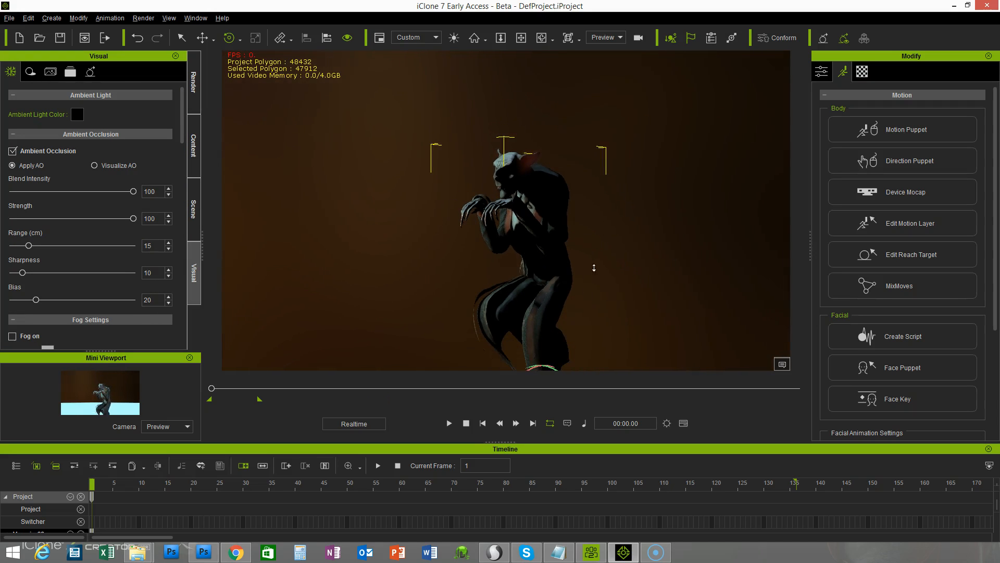
drag(587, 221, 584, 198)
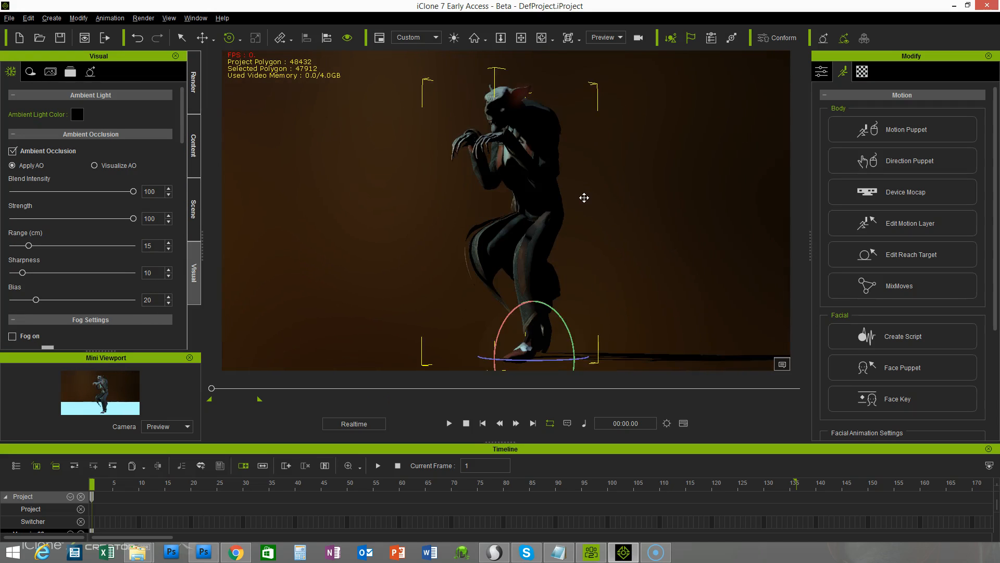
Switch to Character Creator, open the Sketchfab upload settings for the vampire and set the maximum texture size to 2048x2048.
middle_drag(584, 197, 570, 205)
right_drag(461, 244, 552, 248)
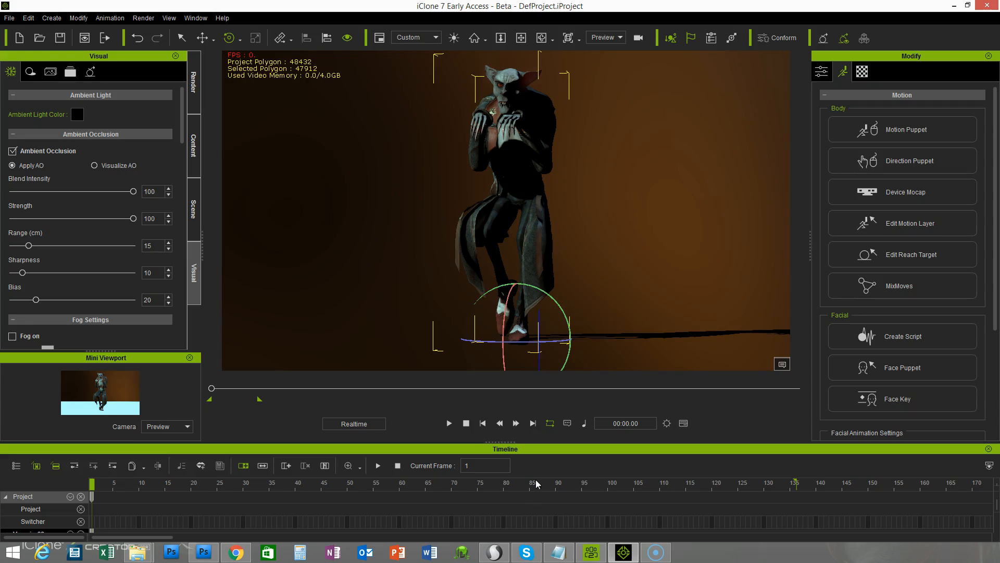
click(627, 558)
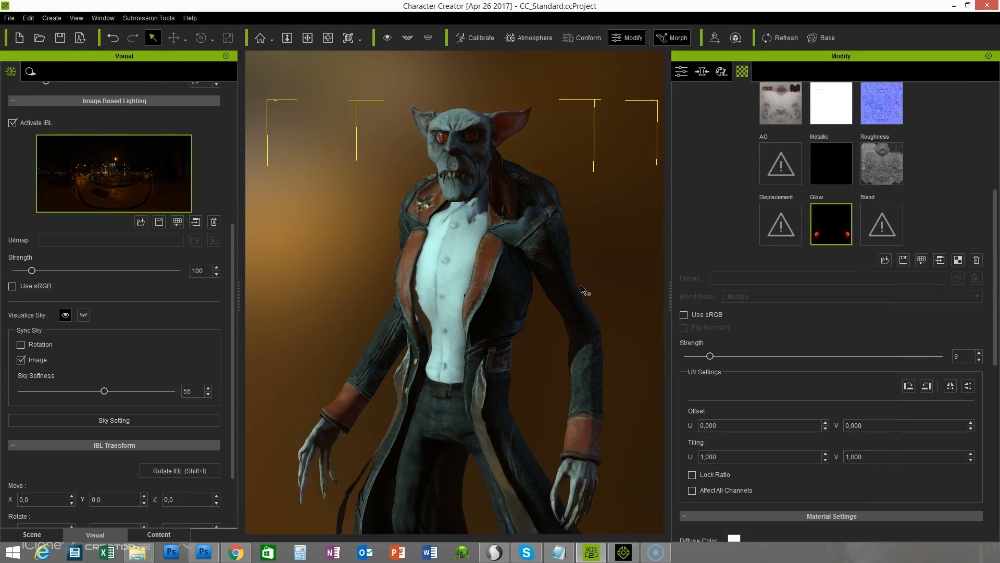
scroll(580, 284, down, 3)
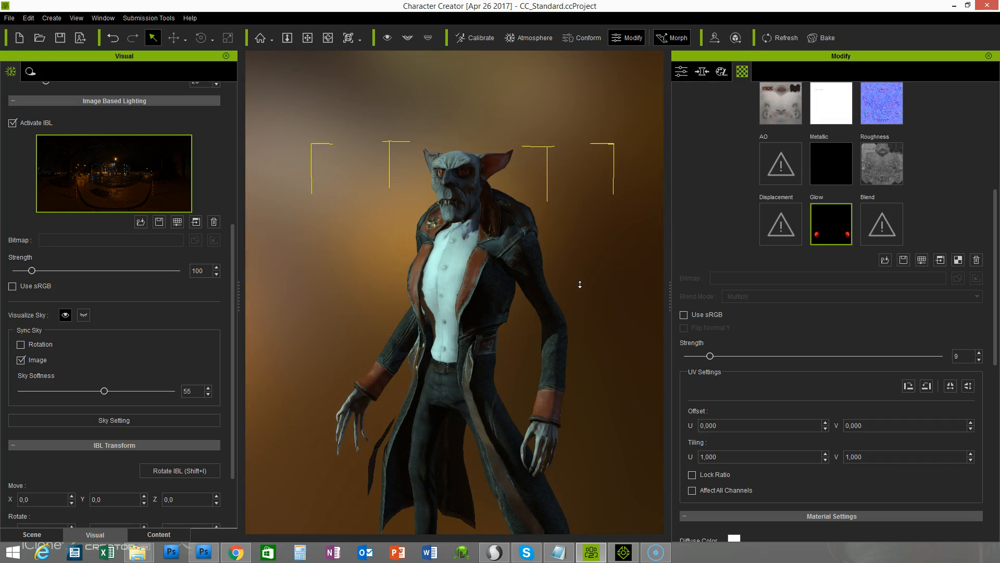
scroll(581, 284, down, 2)
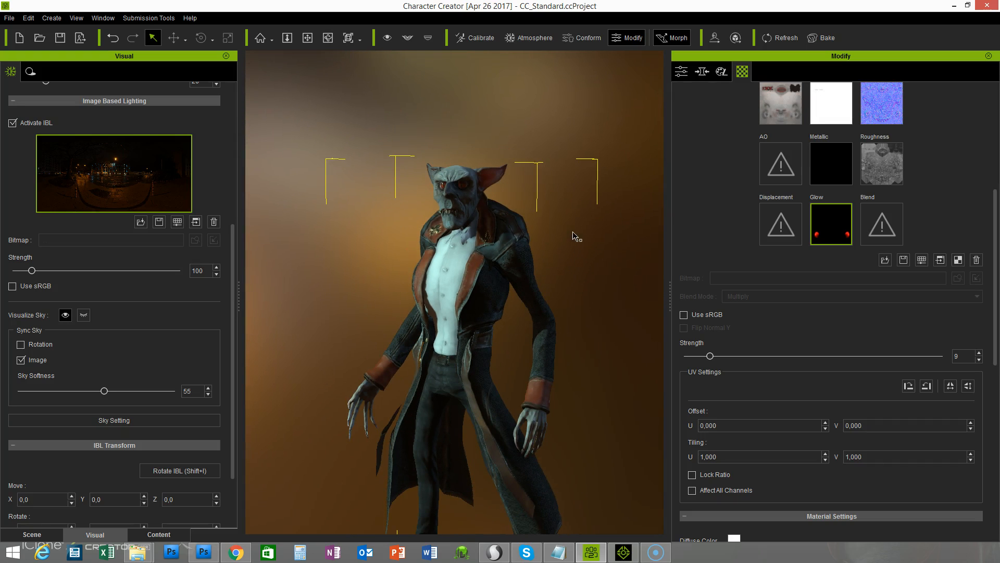
middle_drag(572, 226, 568, 199)
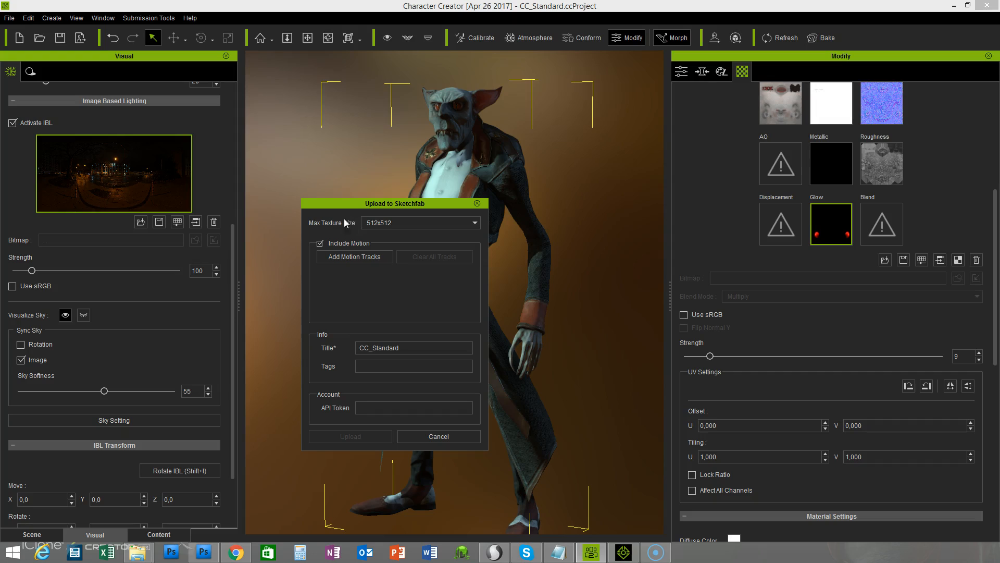
click(390, 223)
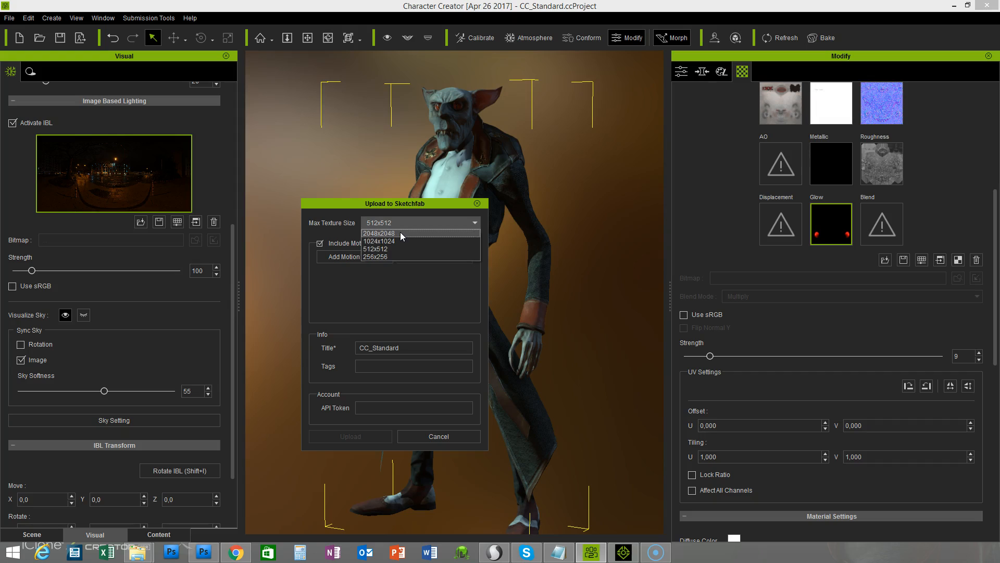
click(400, 233)
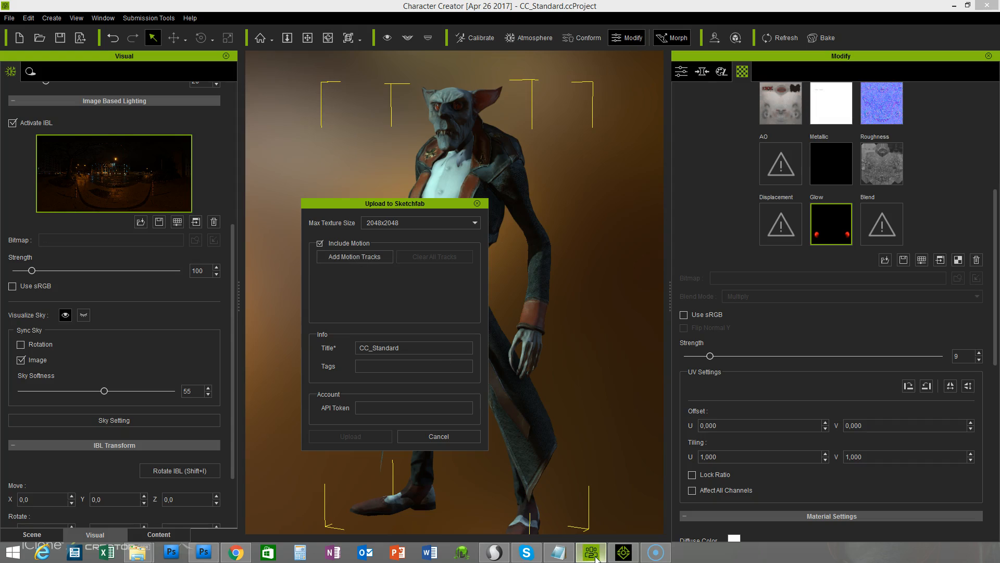
Switch to iClone and select the whole walk range on the Collect Clip track, from the first frame to the end marker.
mouse_move(595, 557)
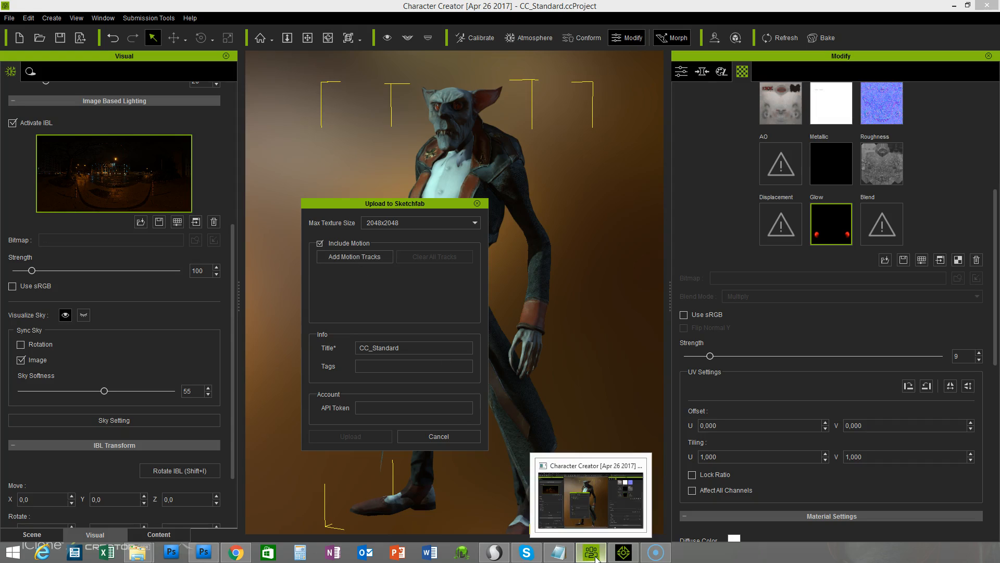
click(627, 556)
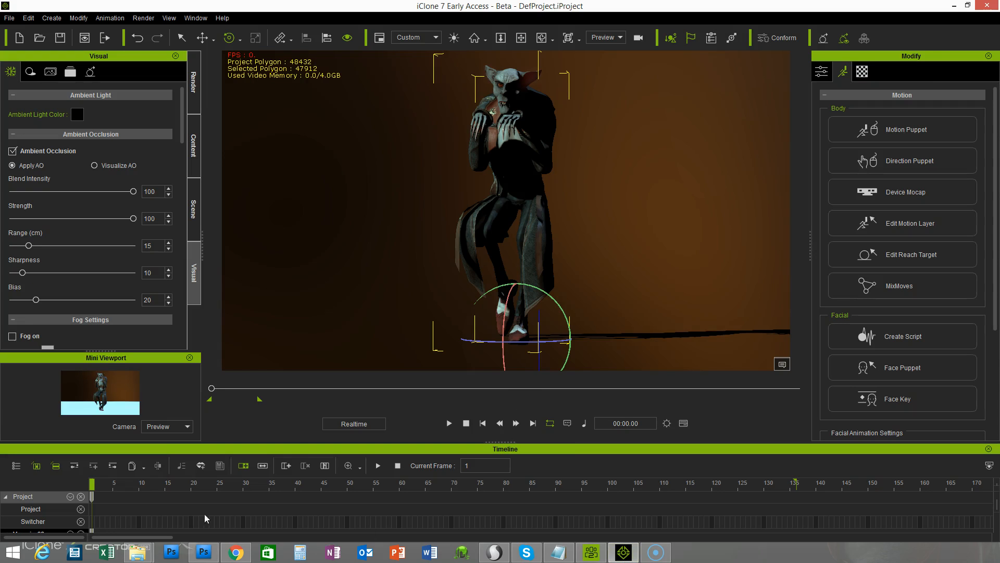
scroll(148, 510, down, 5)
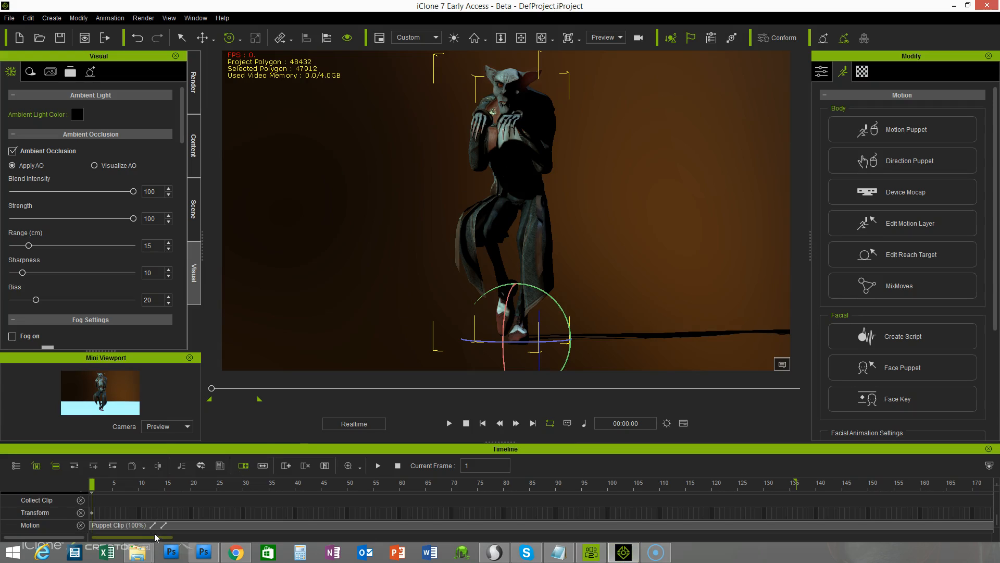
click(796, 501)
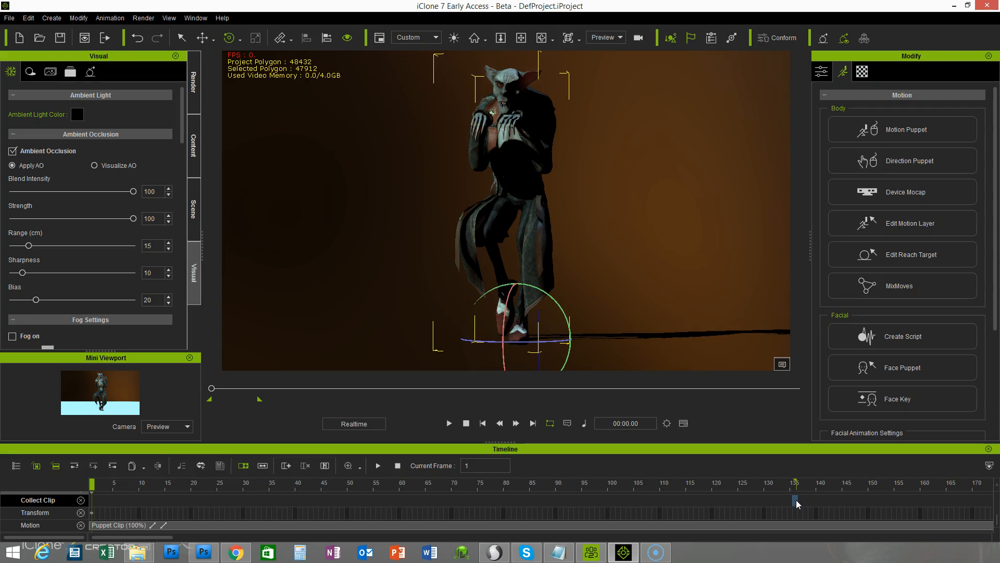
drag(797, 499, 50, 498)
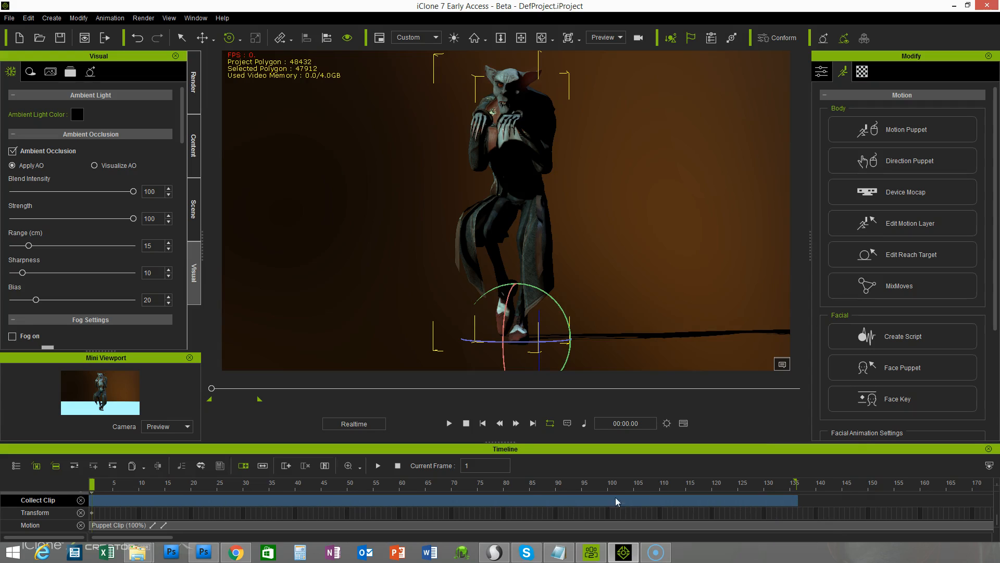
right_click(489, 500)
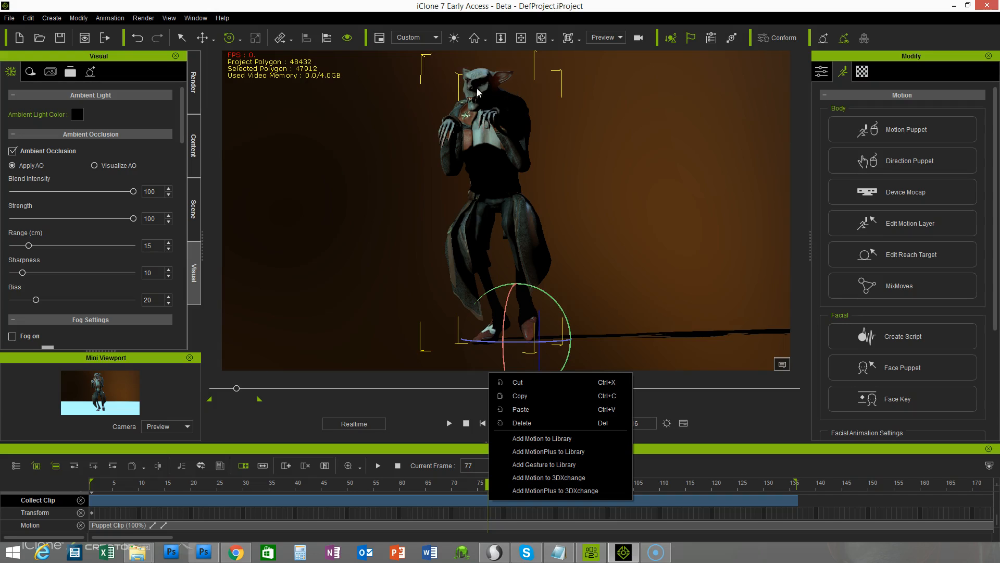
click(549, 451)
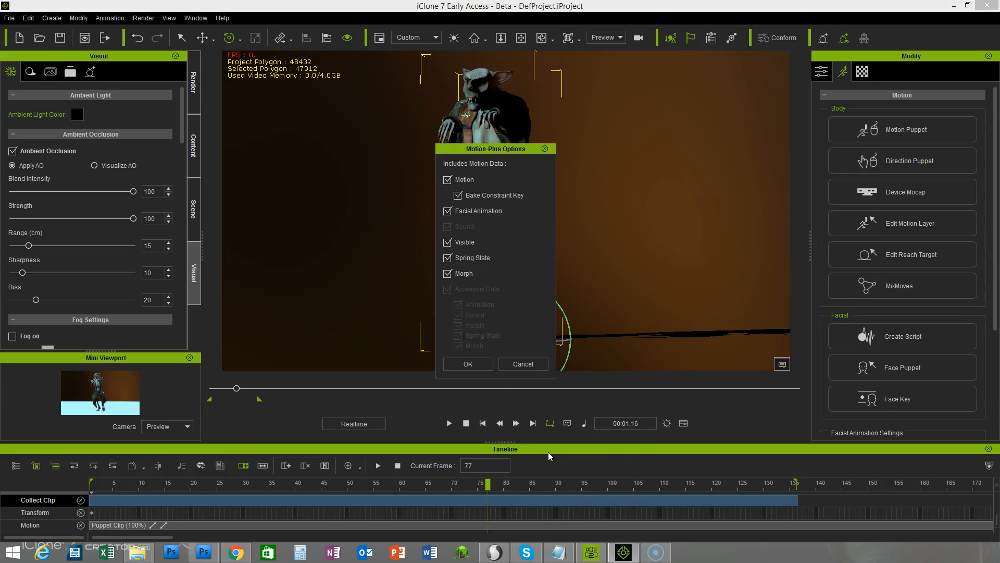
click(522, 368)
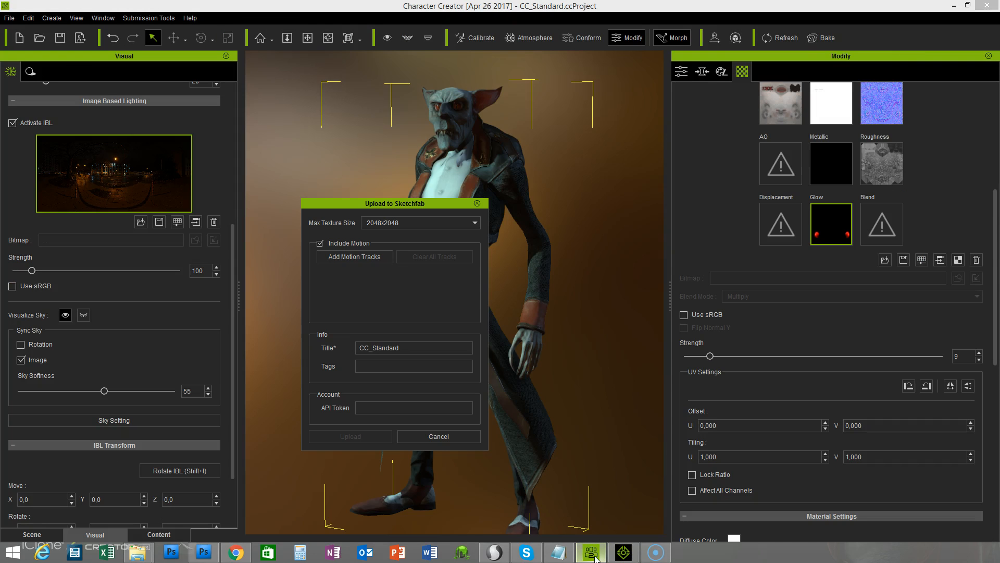
Switch to Character Creator and browse the Webinar and Teeth folders for a motion track for the Sketchfab upload, then cancel.
click(591, 552)
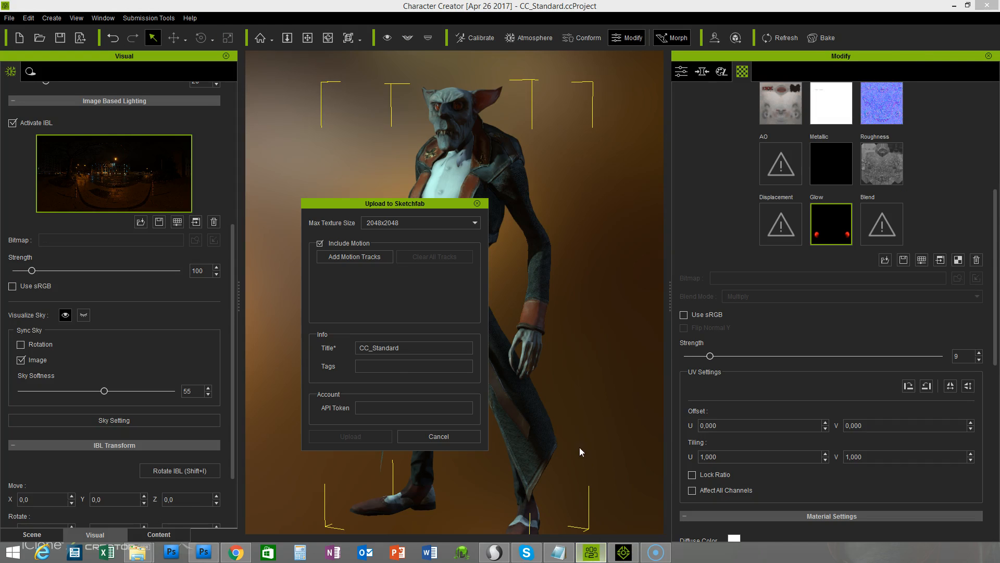
click(357, 256)
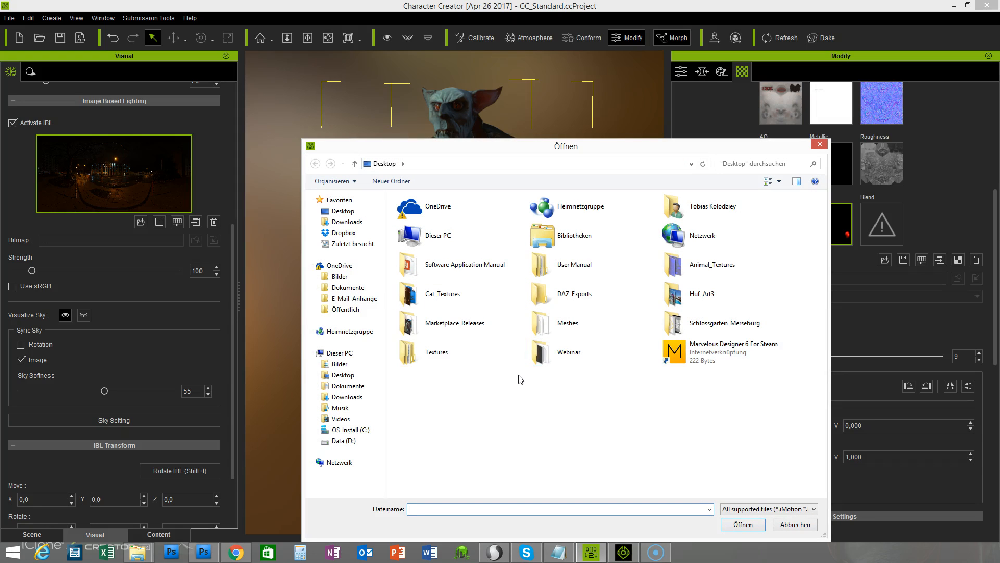
double_click(547, 353)
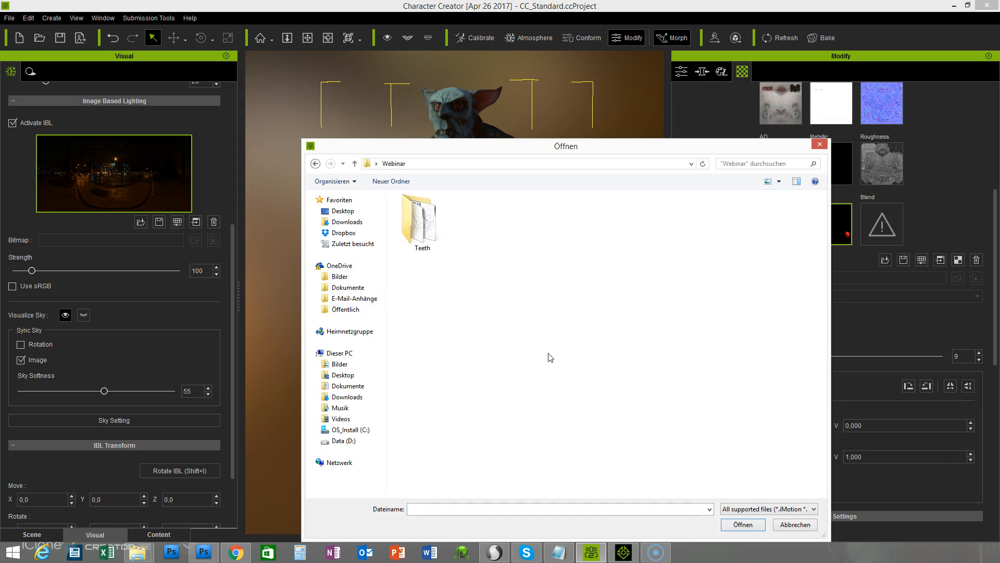
double_click(411, 220)
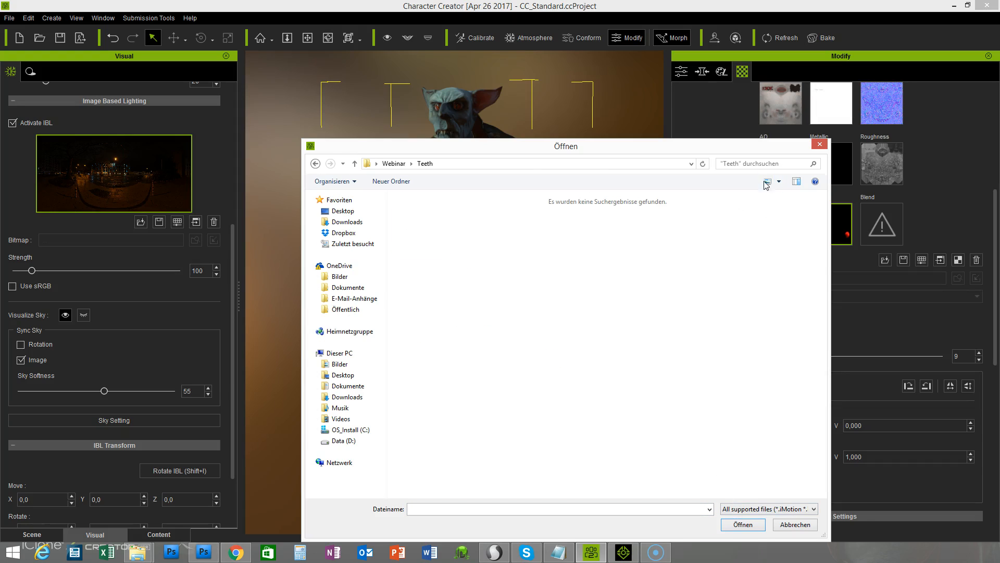
click(394, 162)
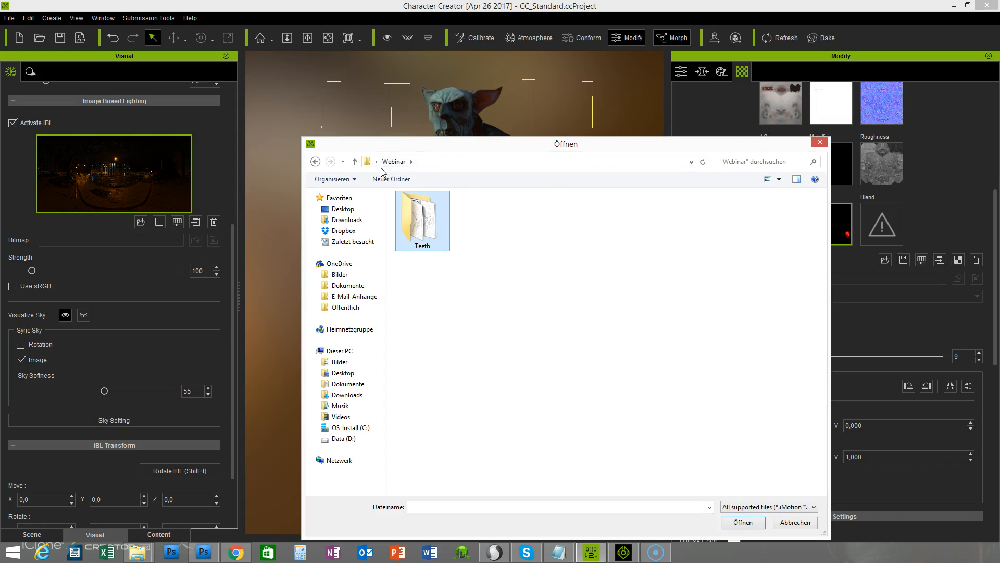
click(355, 162)
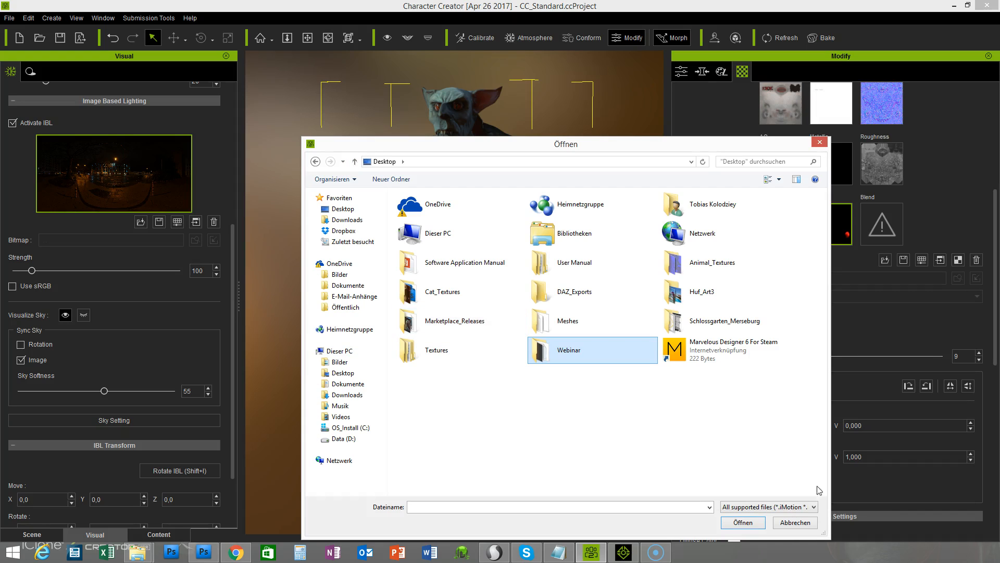
click(793, 522)
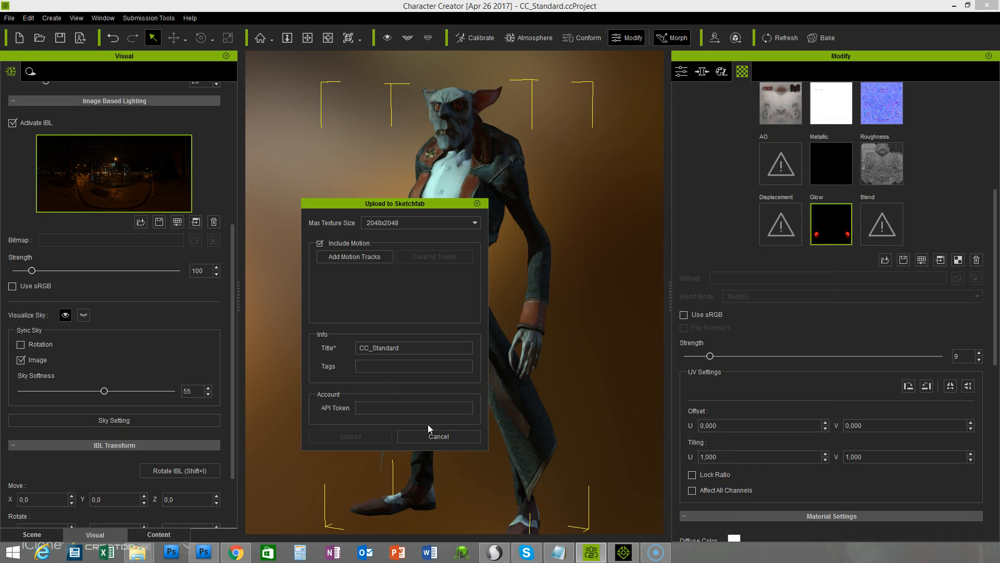
Switch to iClone and save the collected clip as the motion file Vampire_Walk on the desktop.
click(624, 552)
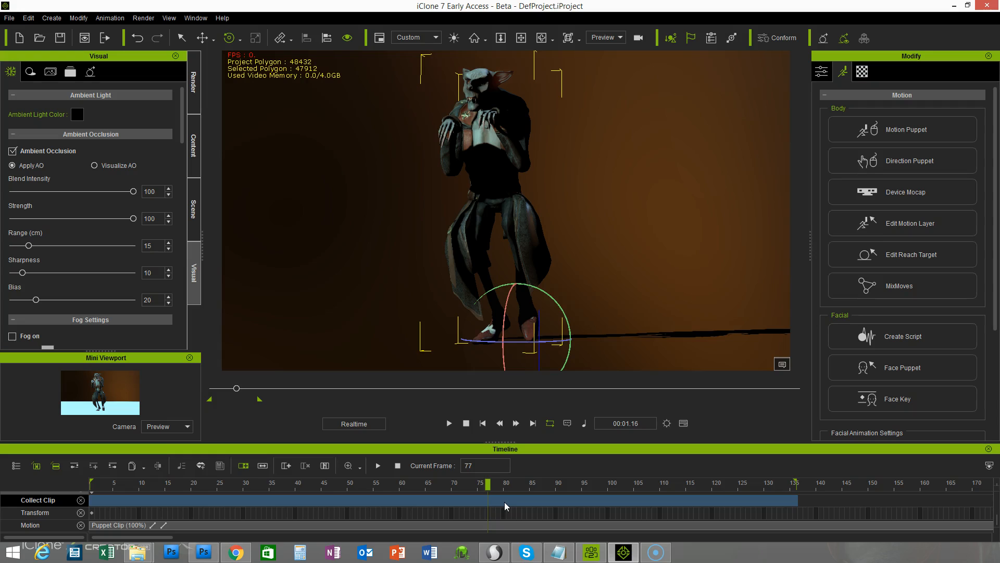
right_click(177, 498)
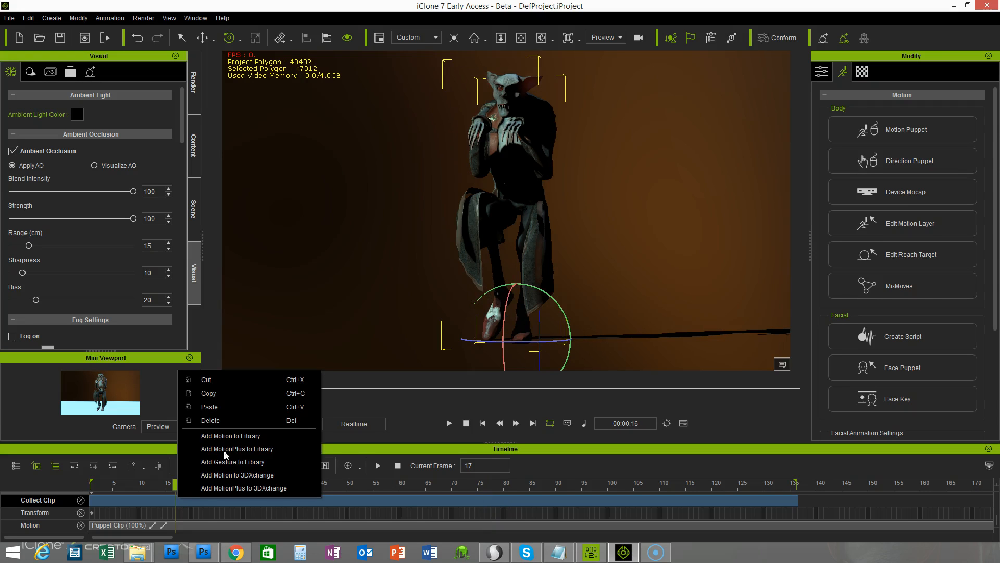
click(229, 437)
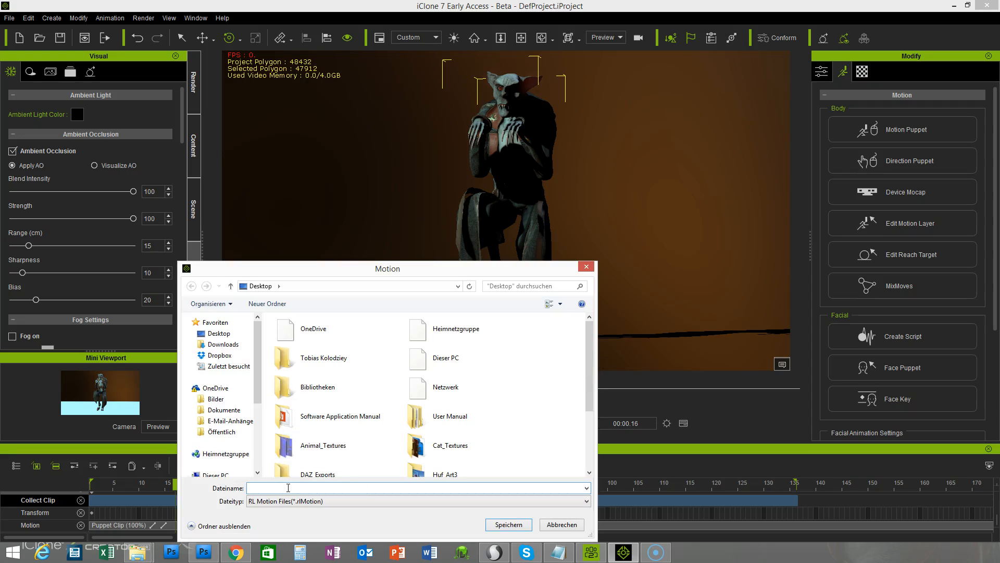
text(Vampire_Walk)
key(Return)
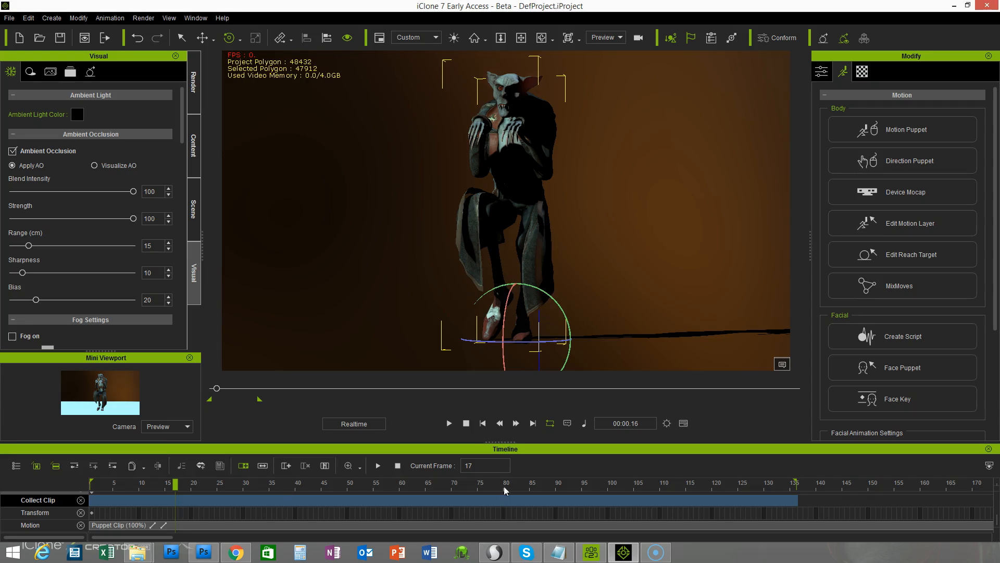
Switch to Character Creator and add Vampire_Walk.rlMotion as a motion track for the Sketchfab upload.
mouse_move(622, 557)
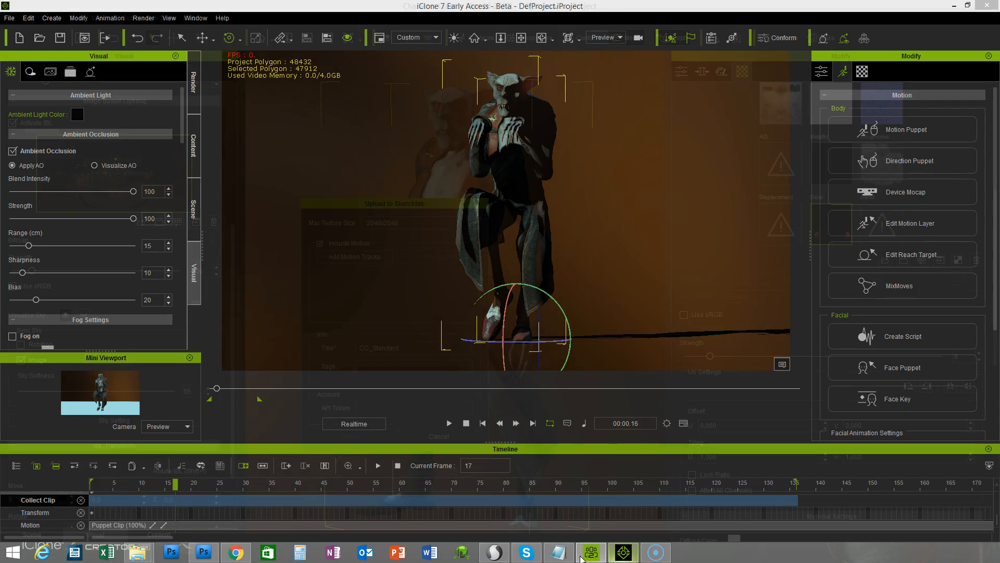
mouse_move(588, 557)
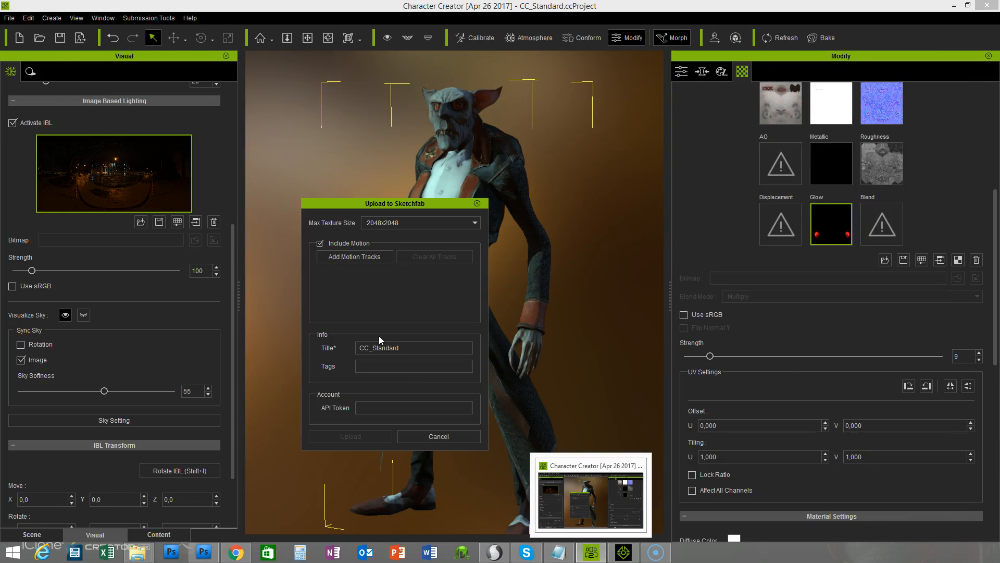
click(361, 257)
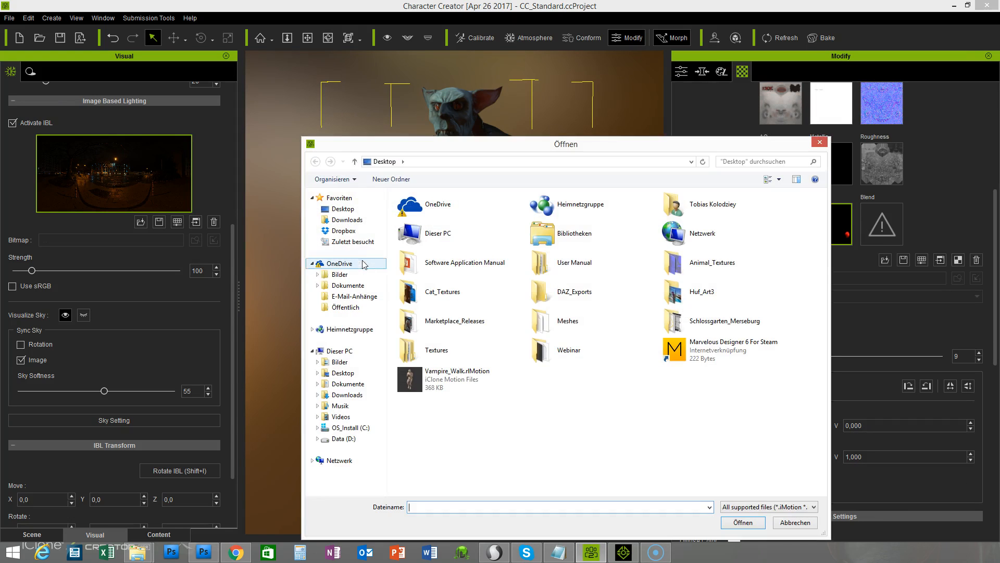
click(441, 384)
click(743, 523)
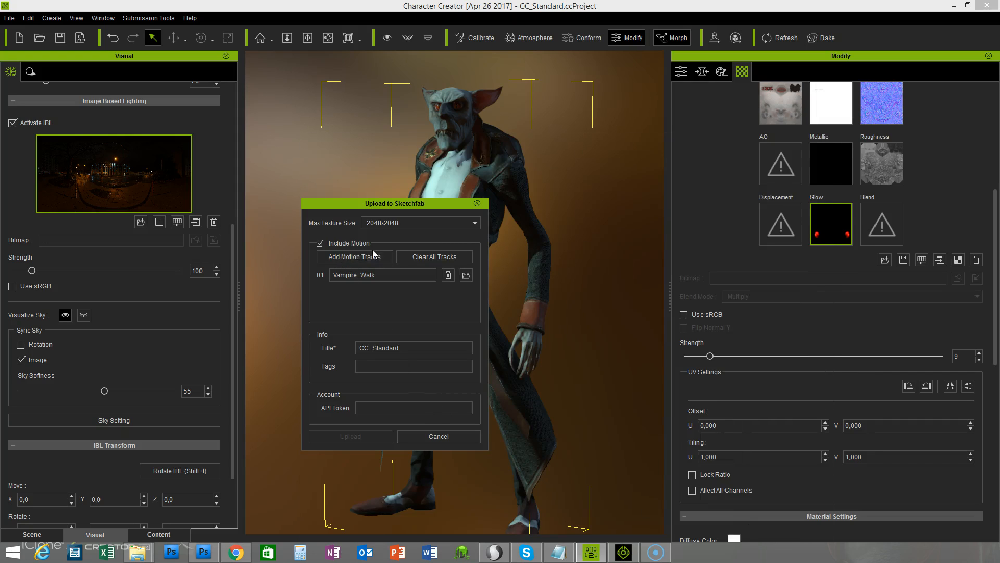
Title the Sketchfab upload CC_Vampire, go to the API token field and cancel the upload.
double_click(369, 348)
text(CC_Vampire)
click(368, 407)
click(452, 436)
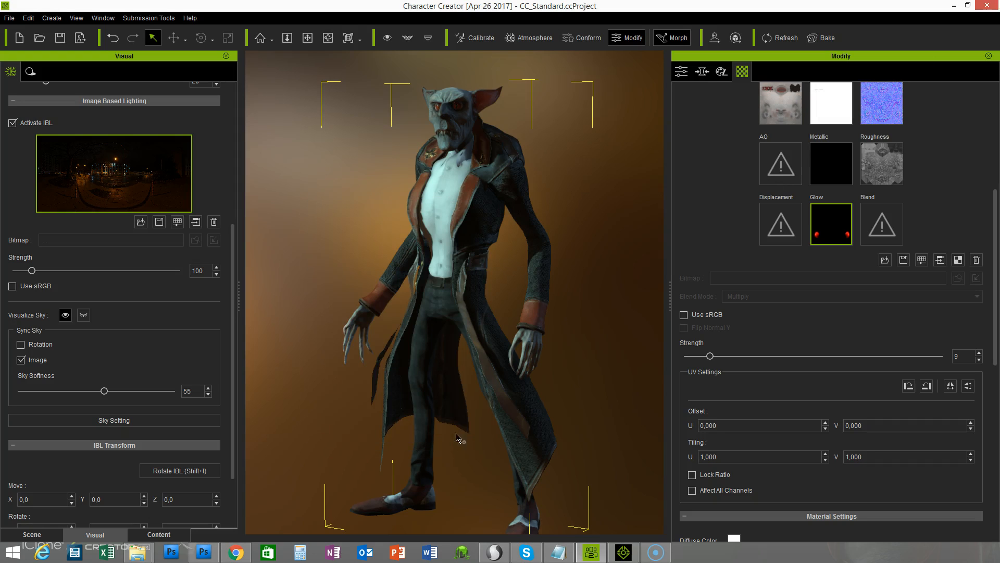
Switch to the Sketchfab profile in Chrome, open the published CC_Vampire model and view its walk animation from another angle.
click(954, 6)
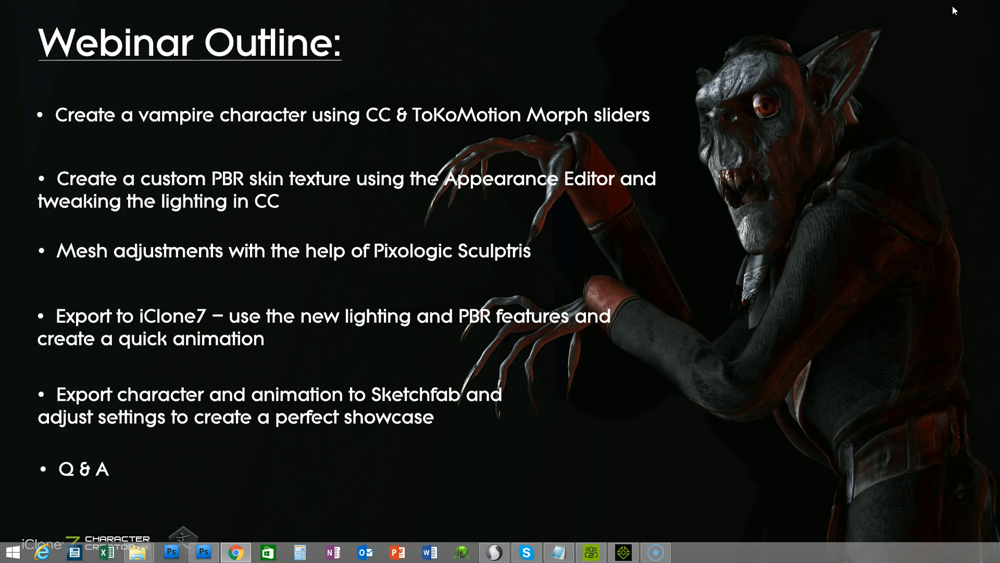
mouse_move(0, 63)
mouse_down()
mouse_move(400, 56)
mouse_move(485, 13)
mouse_up()
click(726, 4)
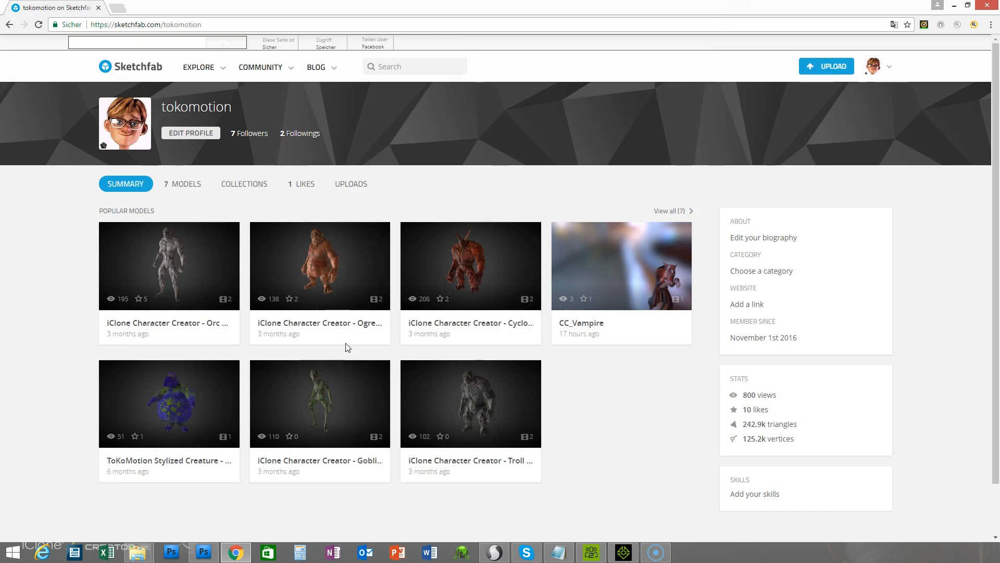
click(636, 275)
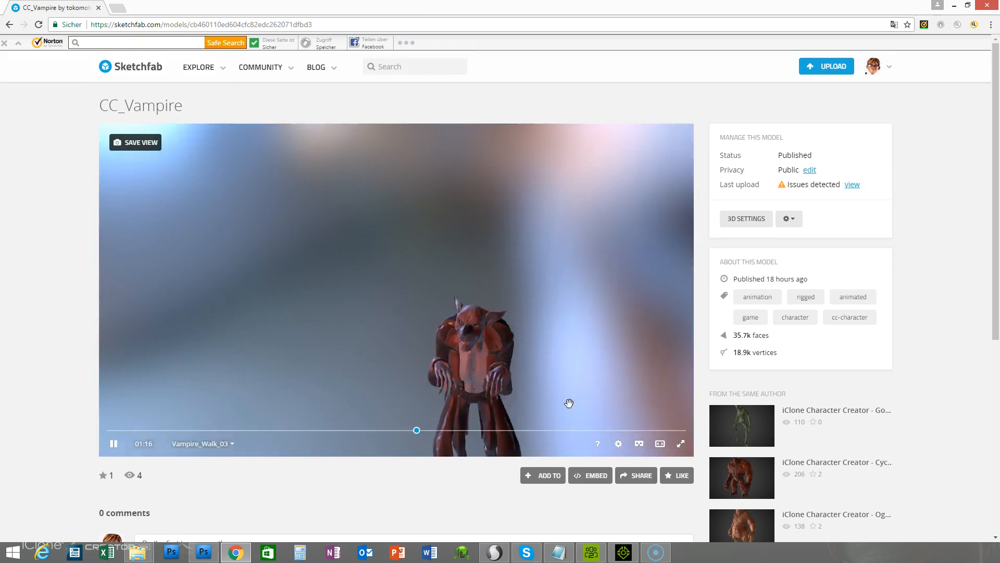
mouse_move(569, 403)
mouse_down()
mouse_move(604, 371)
mouse_move(584, 326)
mouse_move(634, 361)
mouse_move(566, 280)
mouse_move(639, 364)
mouse_move(611, 319)
mouse_move(592, 339)
mouse_move(604, 346)
mouse_move(500, 317)
mouse_move(508, 338)
mouse_move(509, 328)
mouse_move(694, 297)
mouse_up()
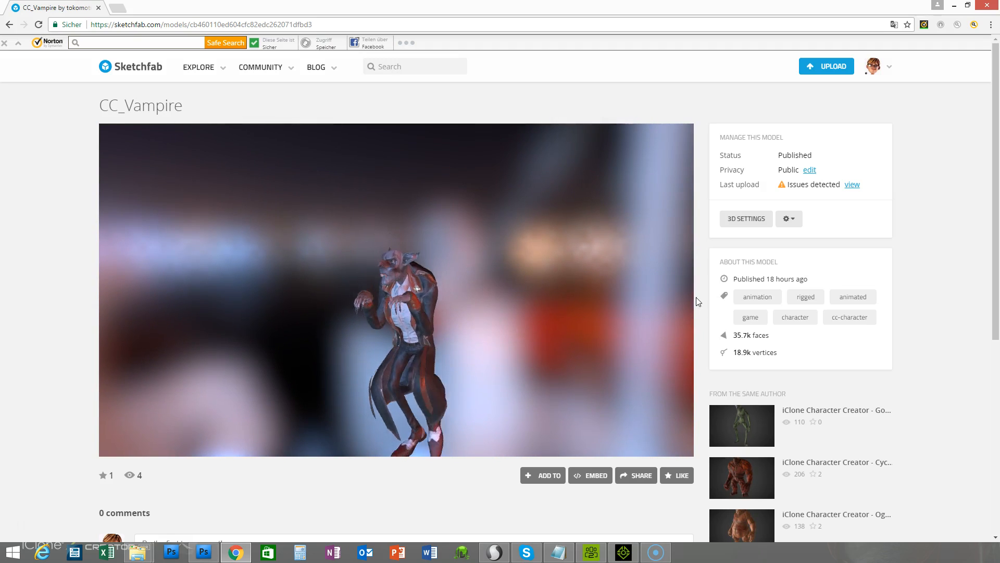
Open the 3D settings of CC_Vampire and replace the environment background with the clean_light image.
click(748, 220)
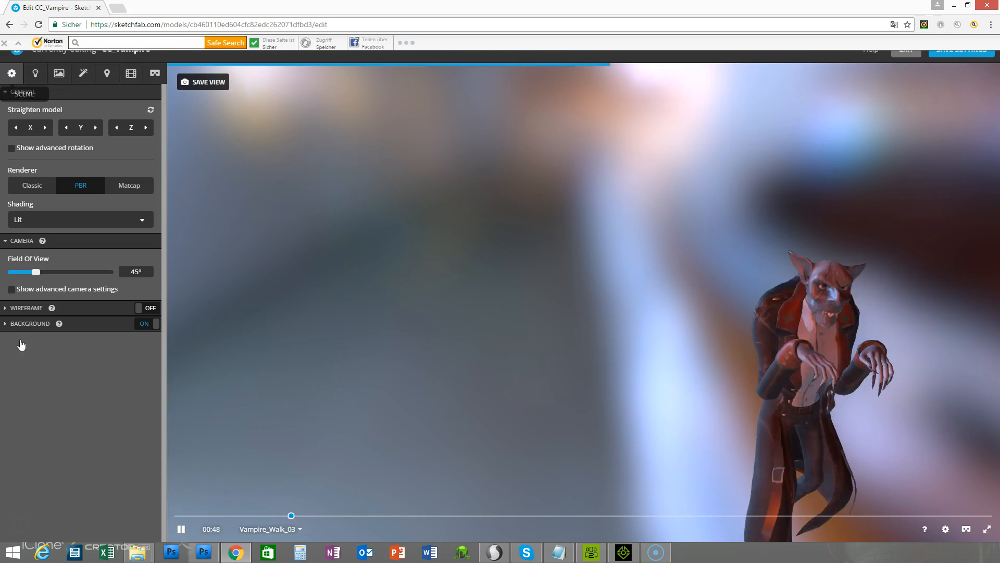
click(5, 324)
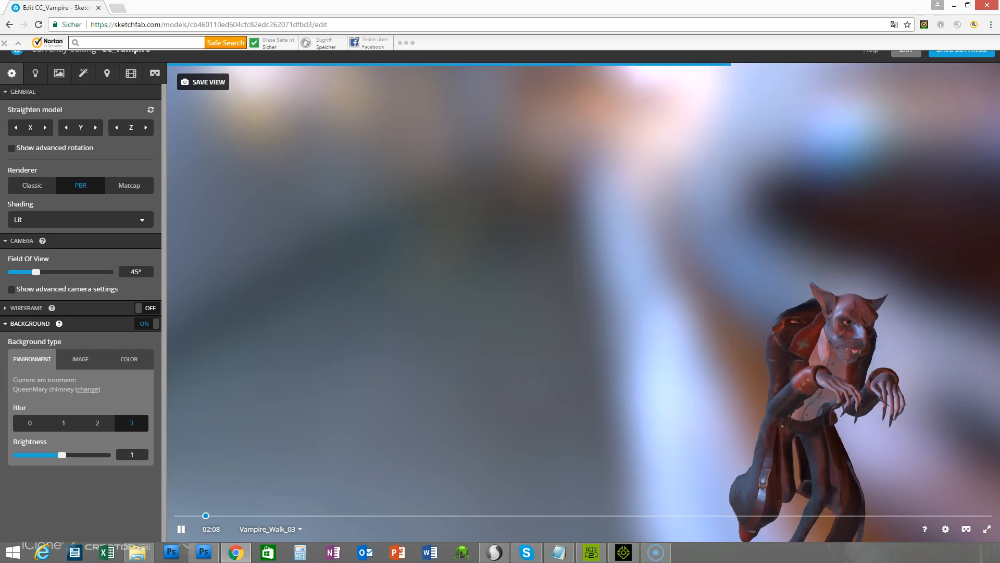
click(81, 359)
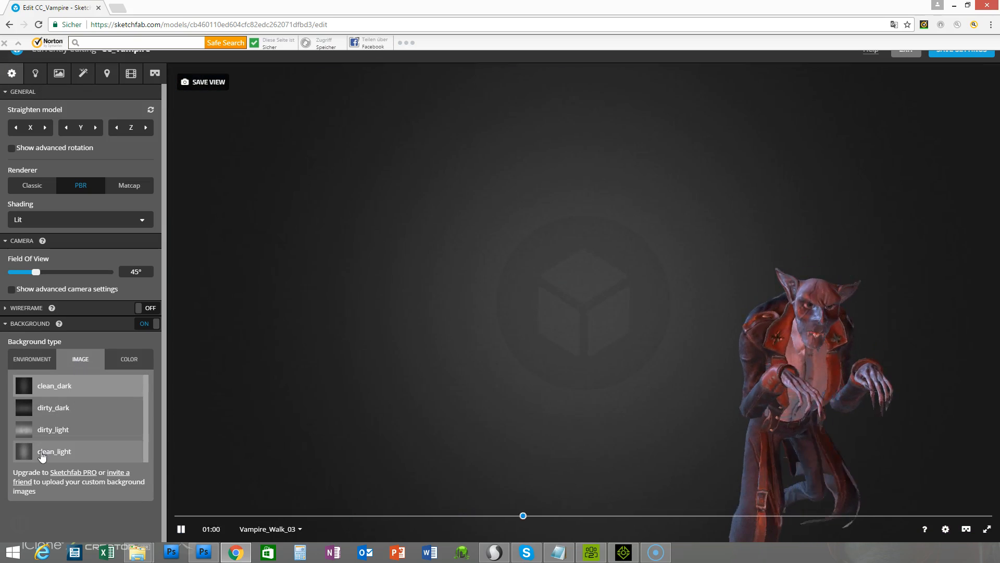
click(39, 452)
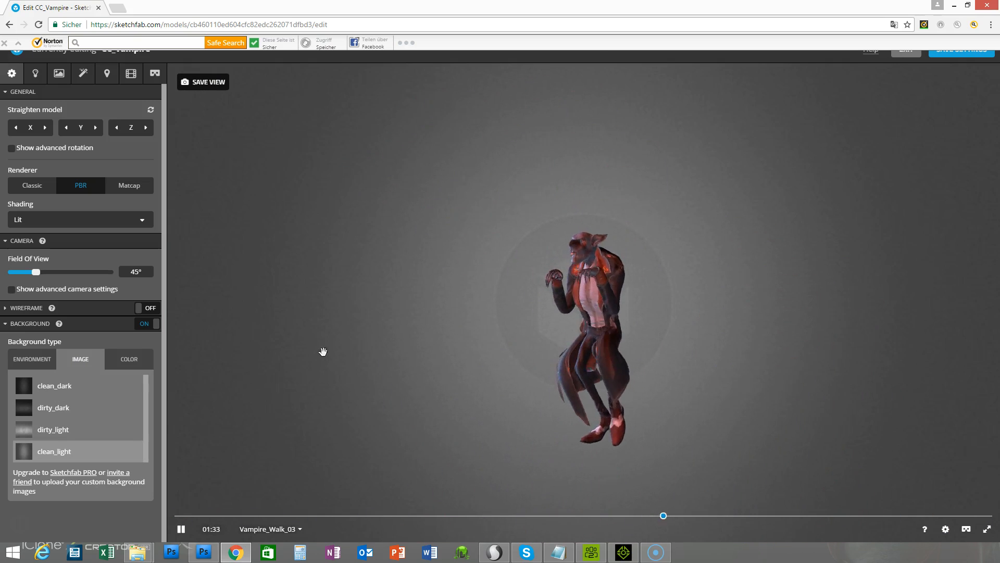
Try lighting the model with the Gdansk shipyard buildings and Industrial room environments.
click(37, 78)
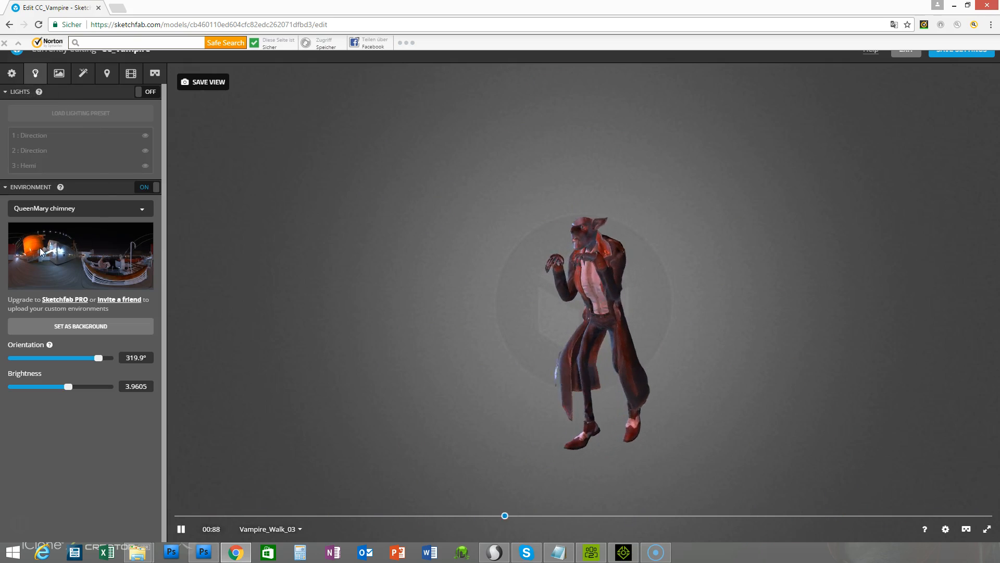
click(143, 210)
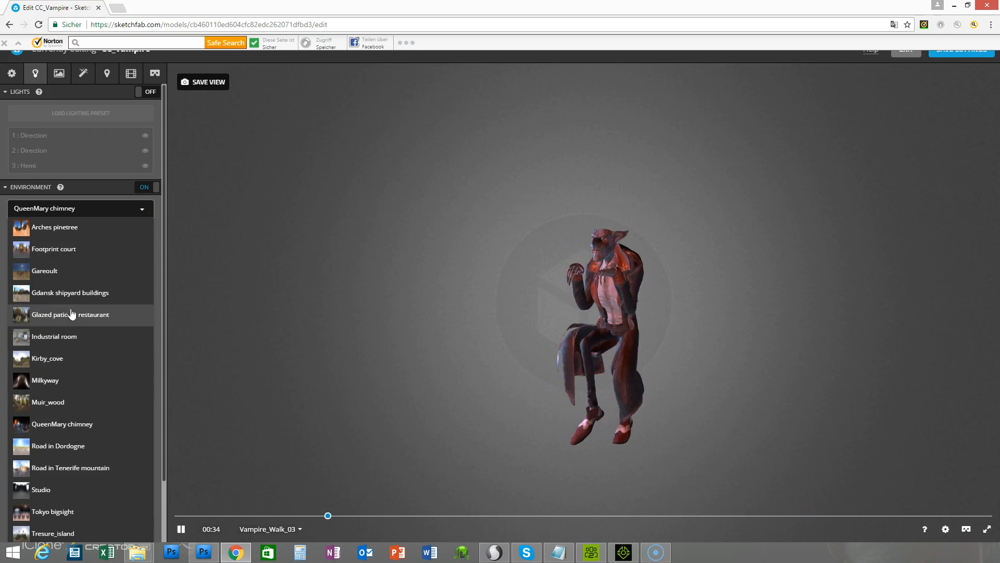
click(83, 291)
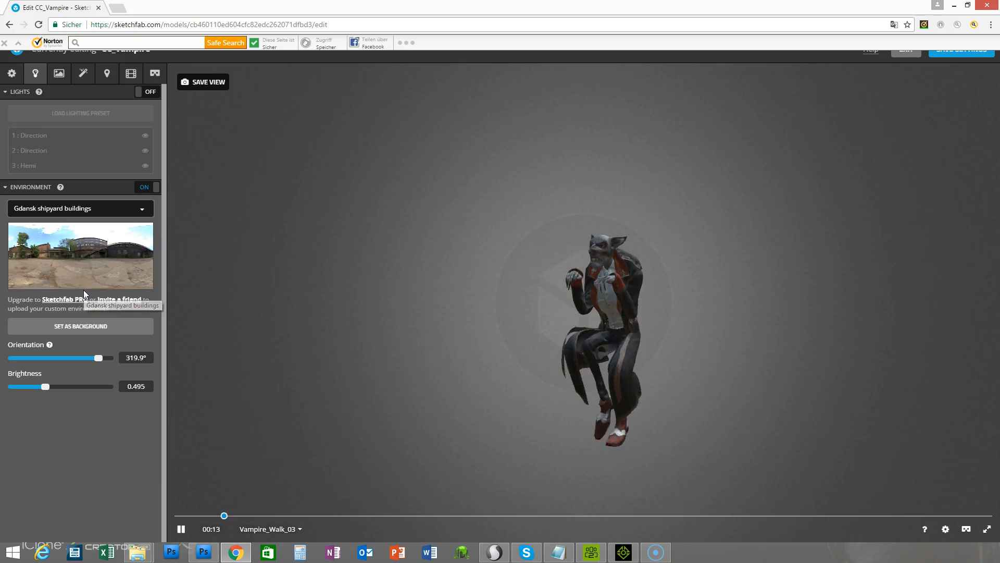
click(78, 211)
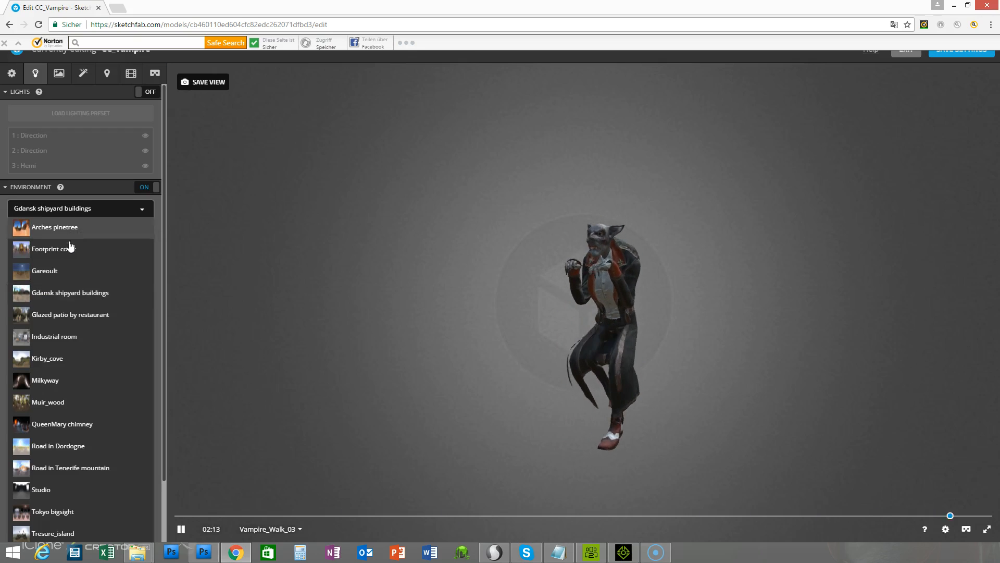
click(54, 336)
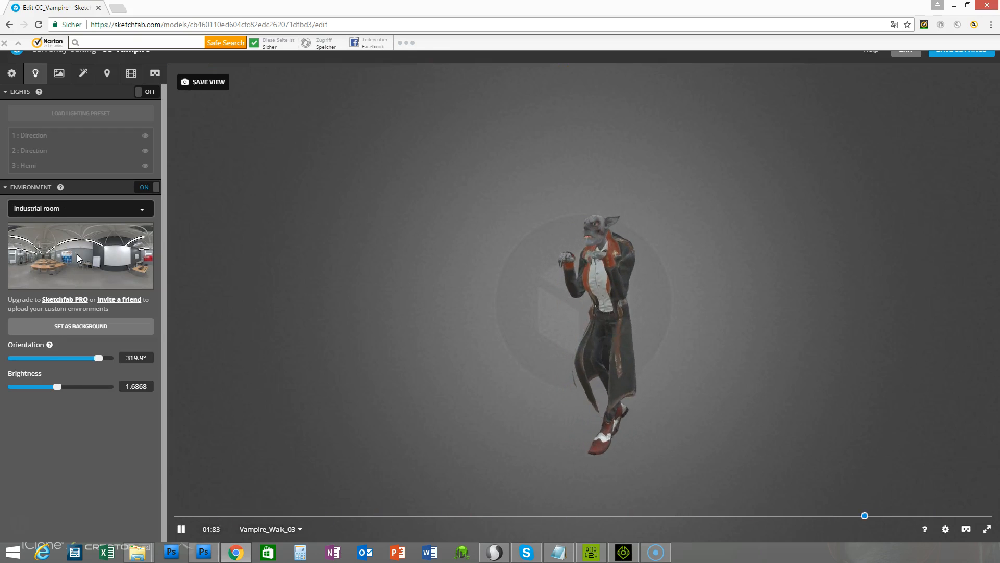
Try the Kirby_cove lighting environment with its orientation set to about 218.1°.
click(85, 211)
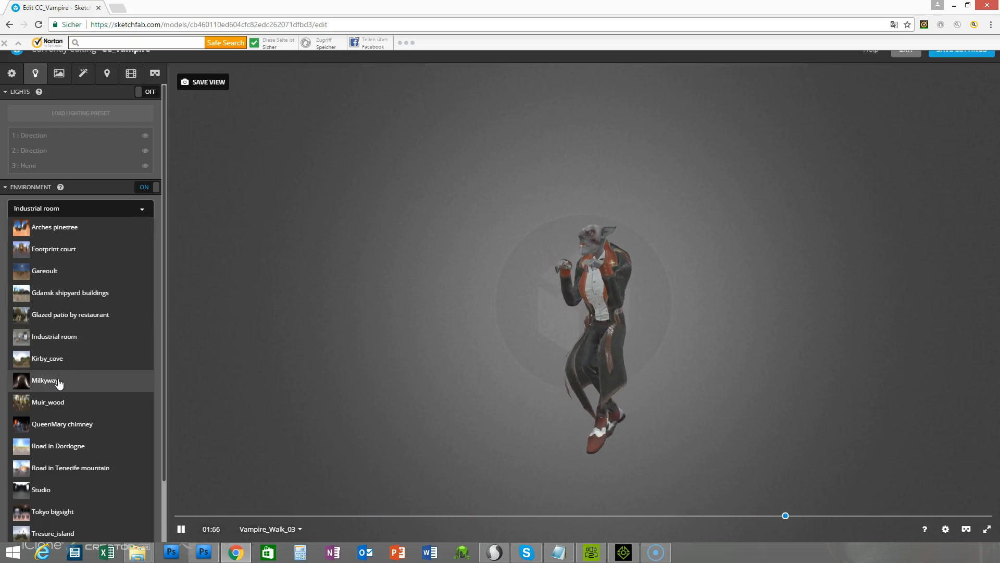
click(55, 356)
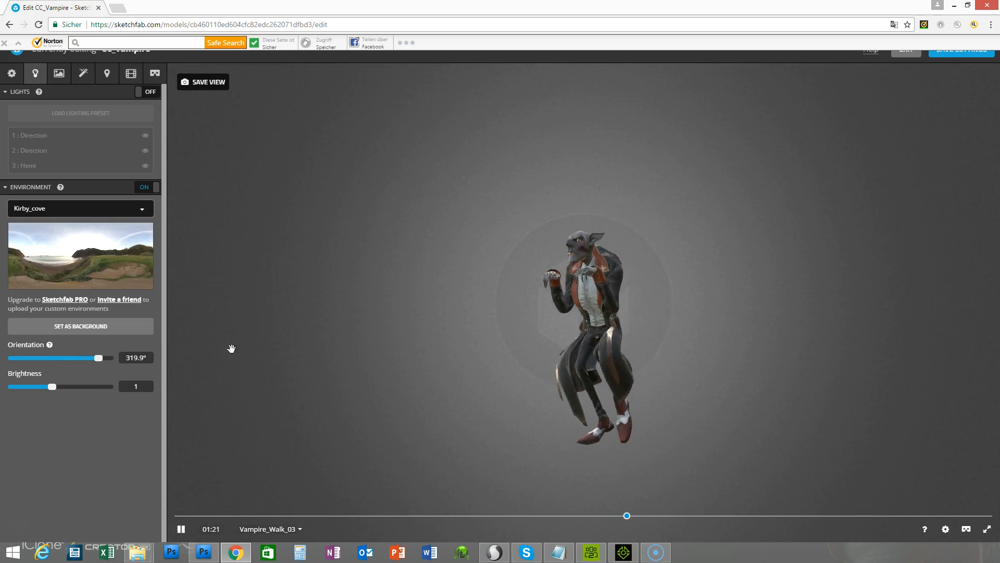
mouse_move(99, 358)
mouse_down()
mouse_move(59, 356)
mouse_move(85, 360)
mouse_up()
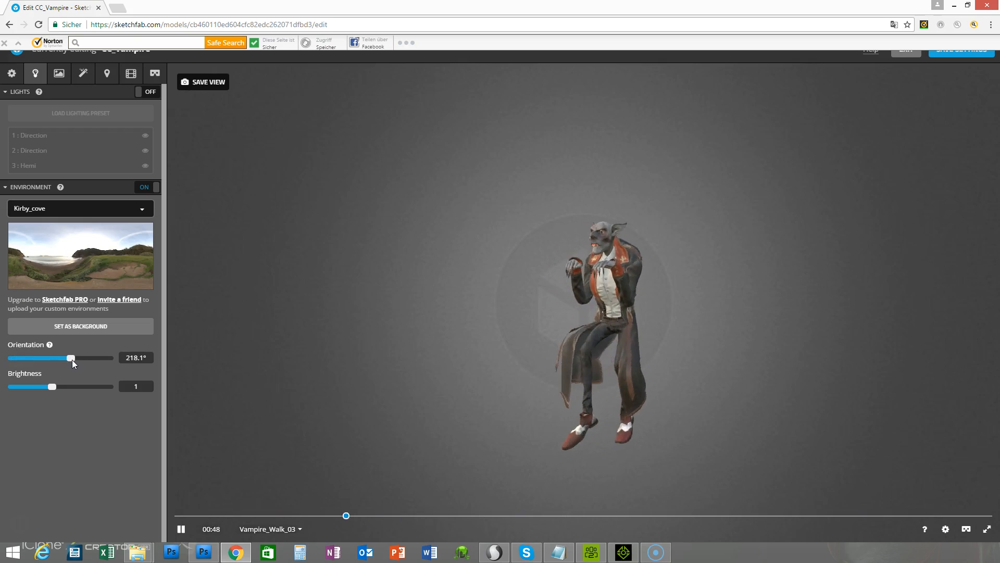
mouse_move(50, 388)
mouse_down()
mouse_move(41, 388)
mouse_move(50, 389)
mouse_up()
Try the Arches pinetree lighting environment with orientation about 199.3° and brightness about 0.72, checking the vampire up close.
click(101, 215)
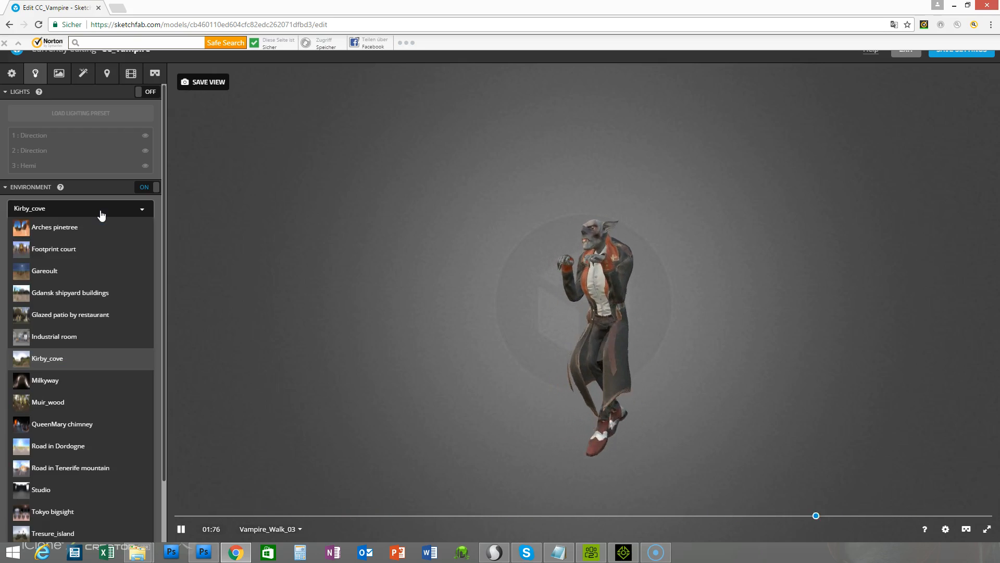
click(58, 226)
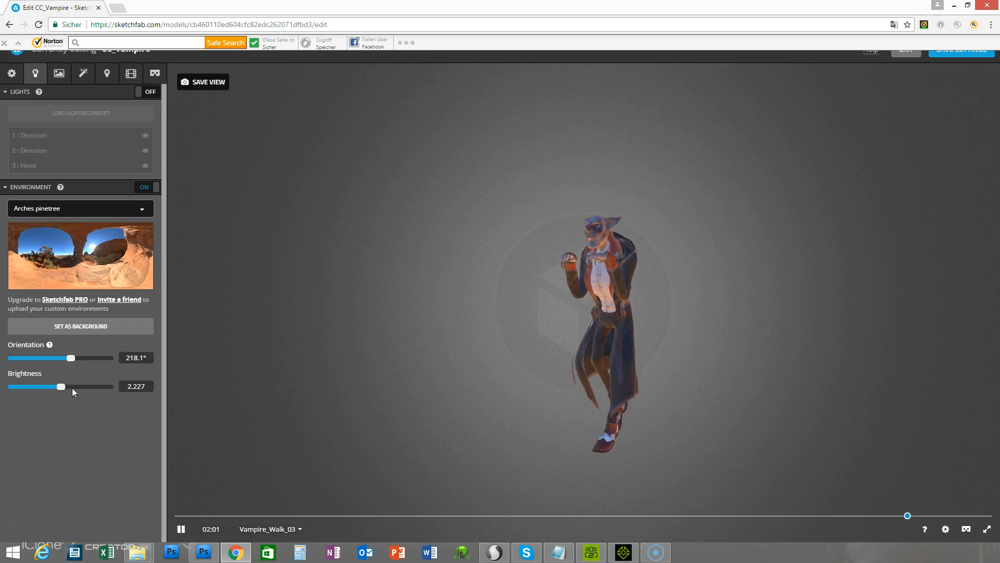
drag(65, 383, 65, 358)
scroll(370, 397, up, 5)
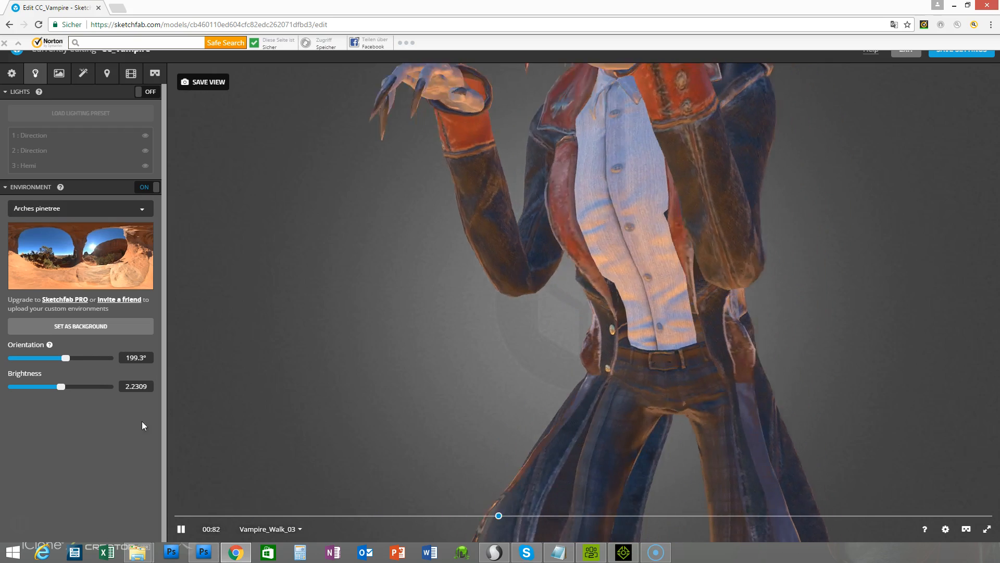
scroll(321, 326, down, 5)
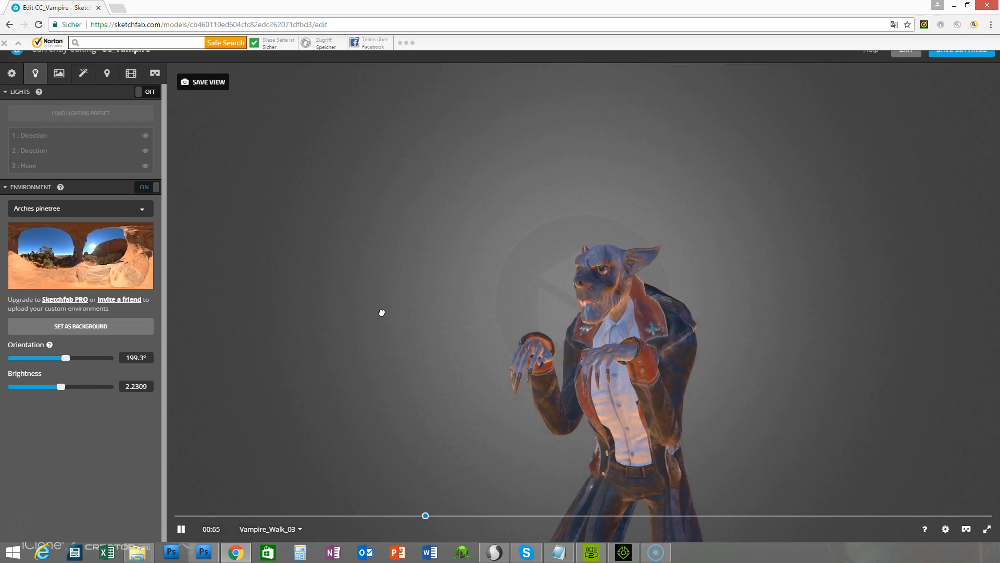
drag(61, 387, 39, 389)
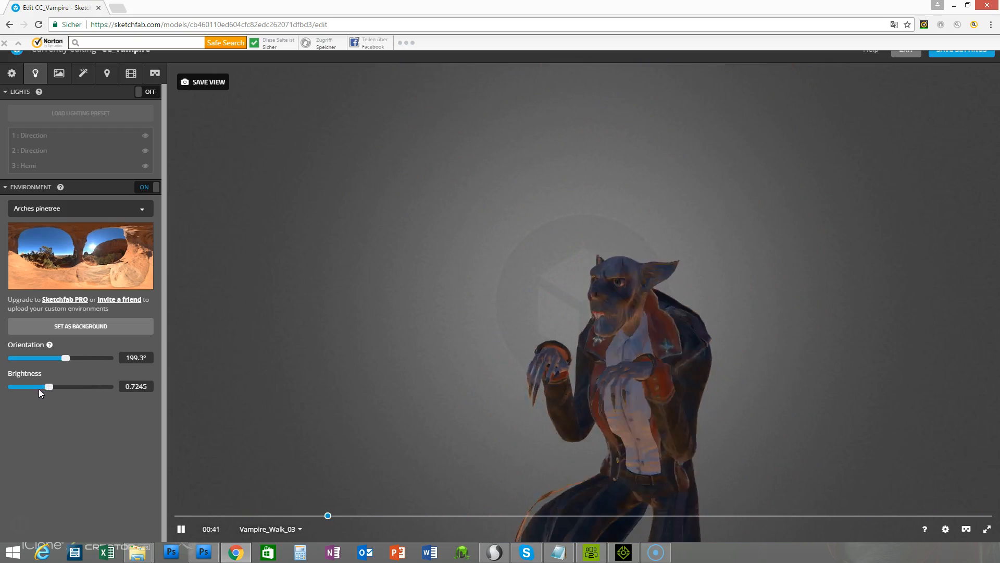
Light the vampire with the Muir_wood environment, setting orientation to about 155.9° and brightness to about 1.75.
click(141, 210)
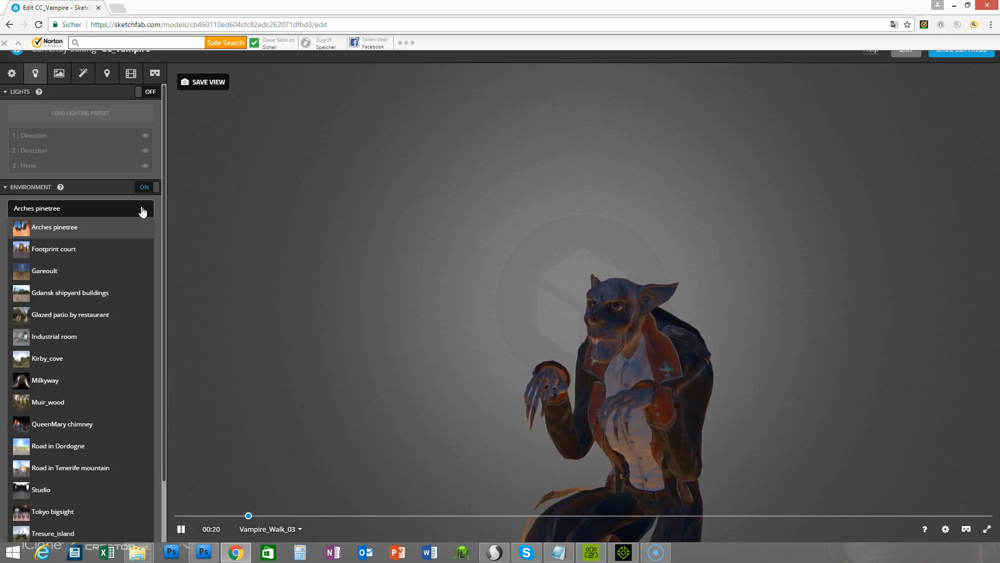
click(75, 402)
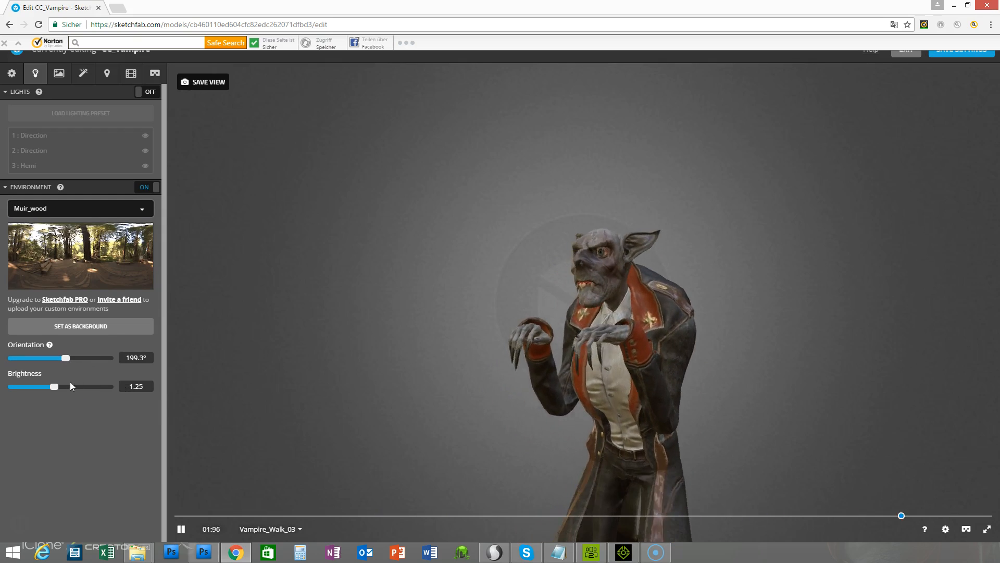
drag(59, 387, 79, 366)
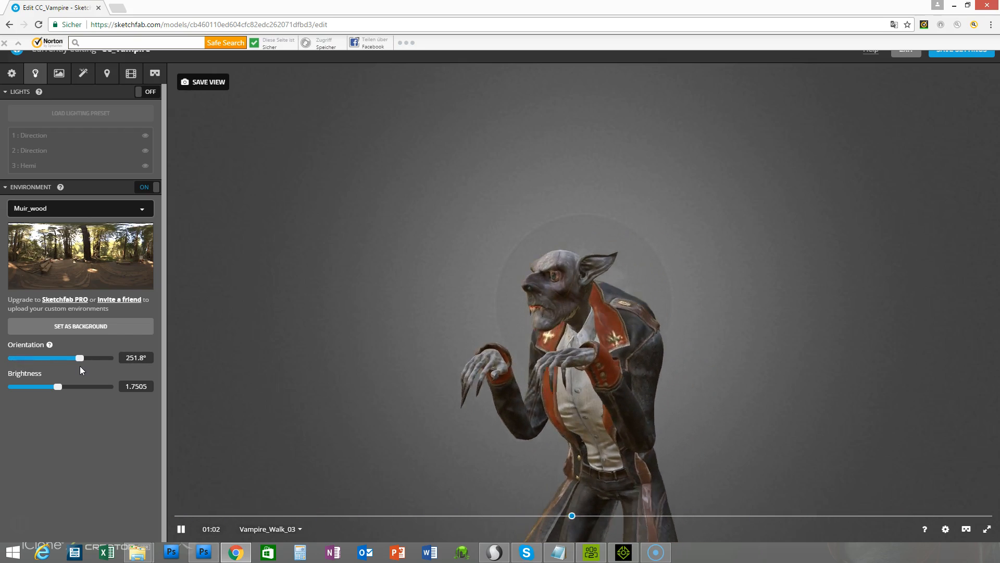
alt+drag(841, 427, 752, 406)
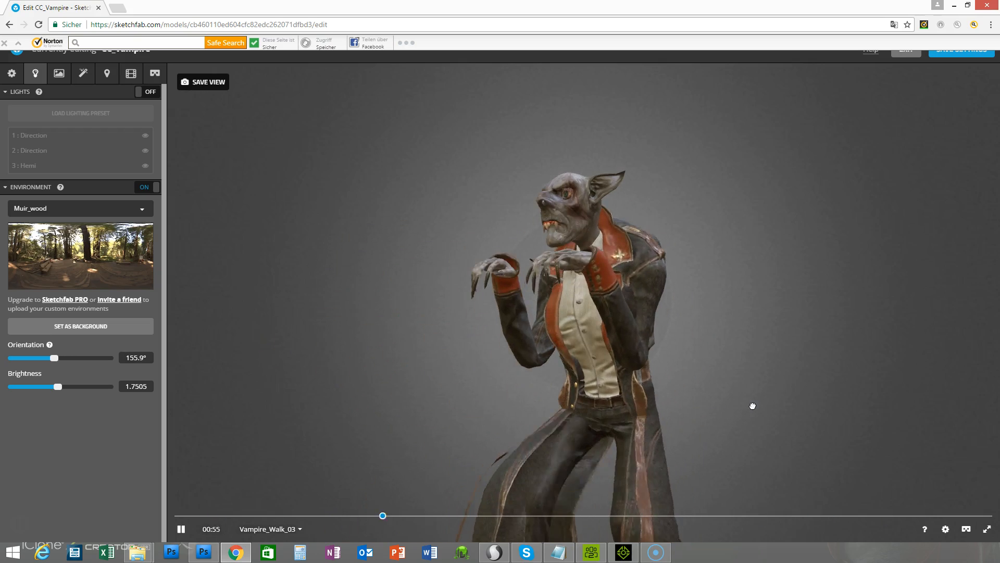
For the Skin_Head material, lower the roughness to about 86.1 and turn on ambient occlusion.
click(59, 73)
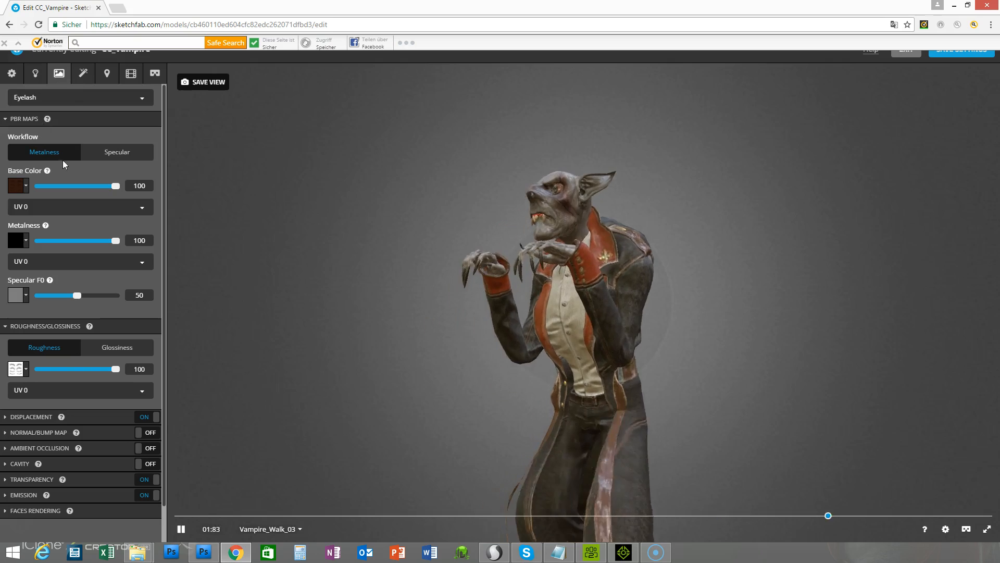
mouse_move(45, 121)
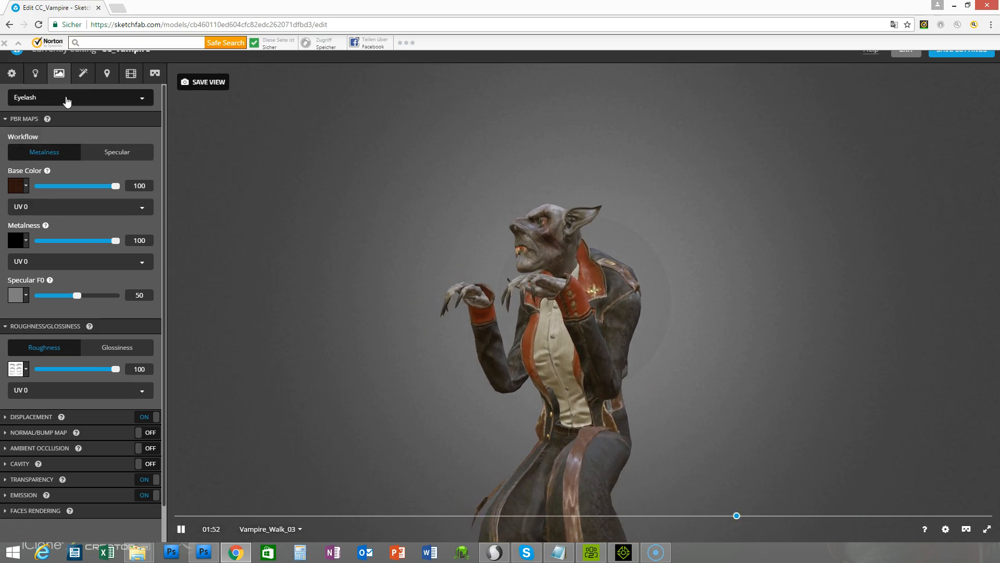
click(67, 98)
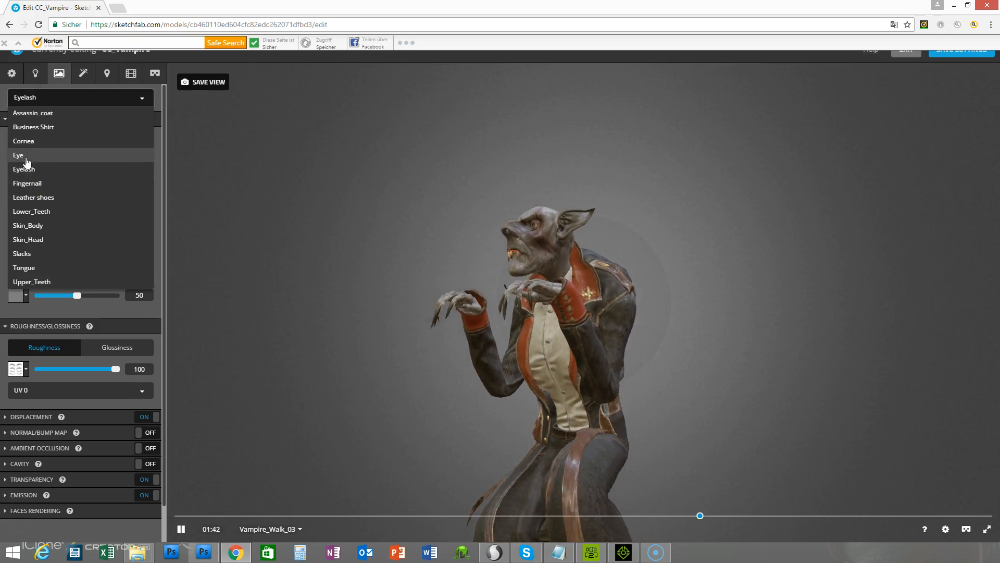
click(33, 240)
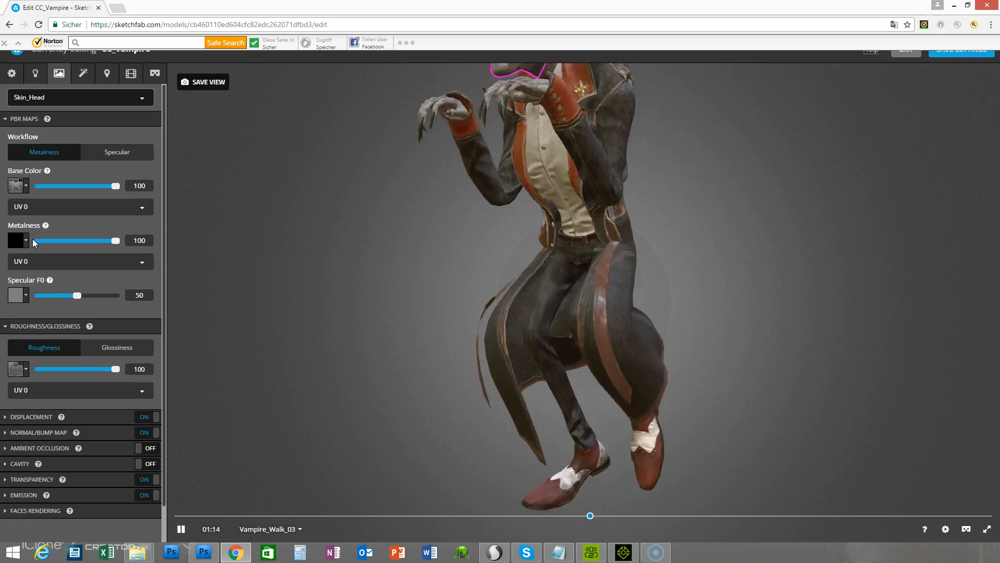
right_drag(442, 222, 437, 287)
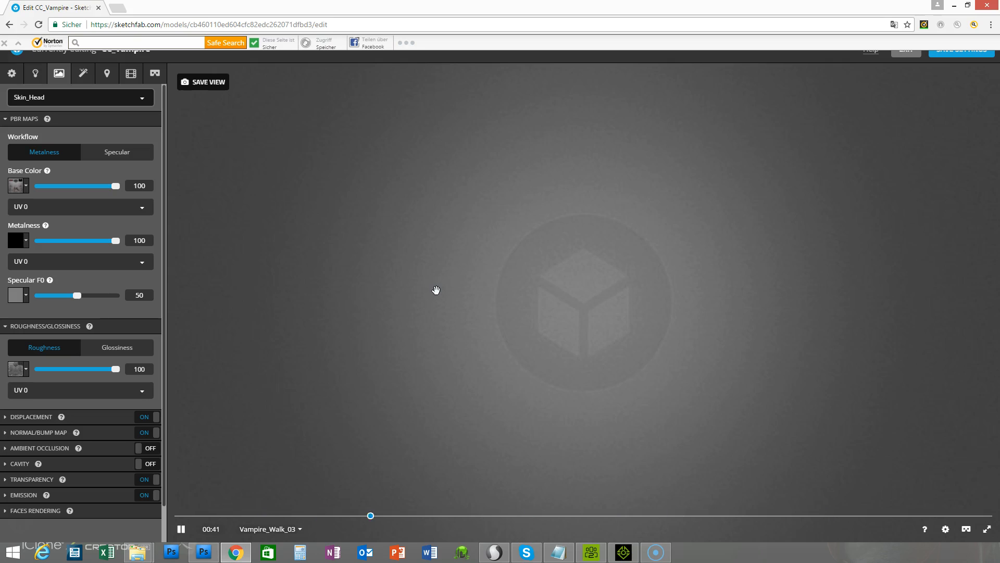
drag(439, 311, 580, 321)
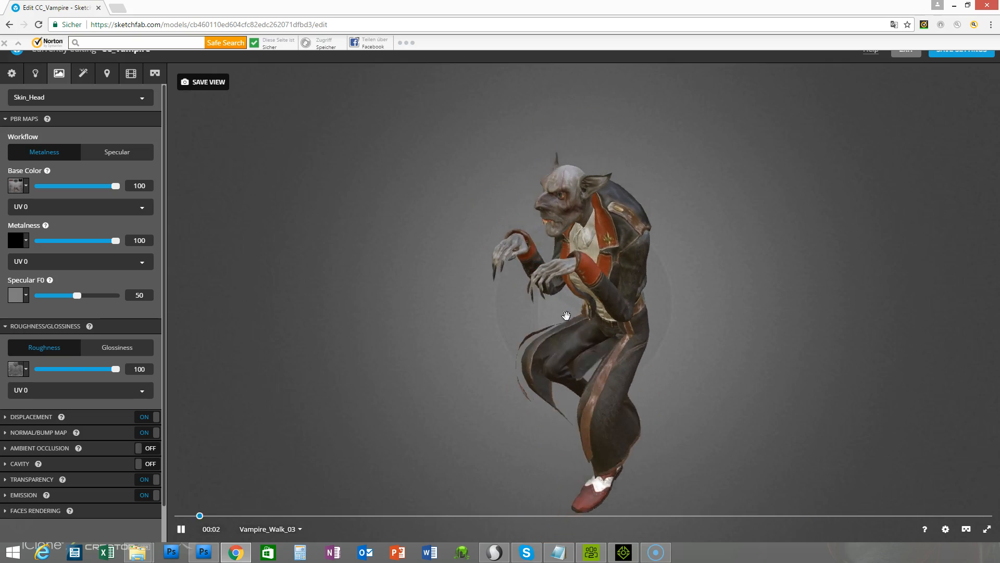
mouse_move(119, 372)
mouse_down()
mouse_move(50, 372)
mouse_move(109, 376)
mouse_up()
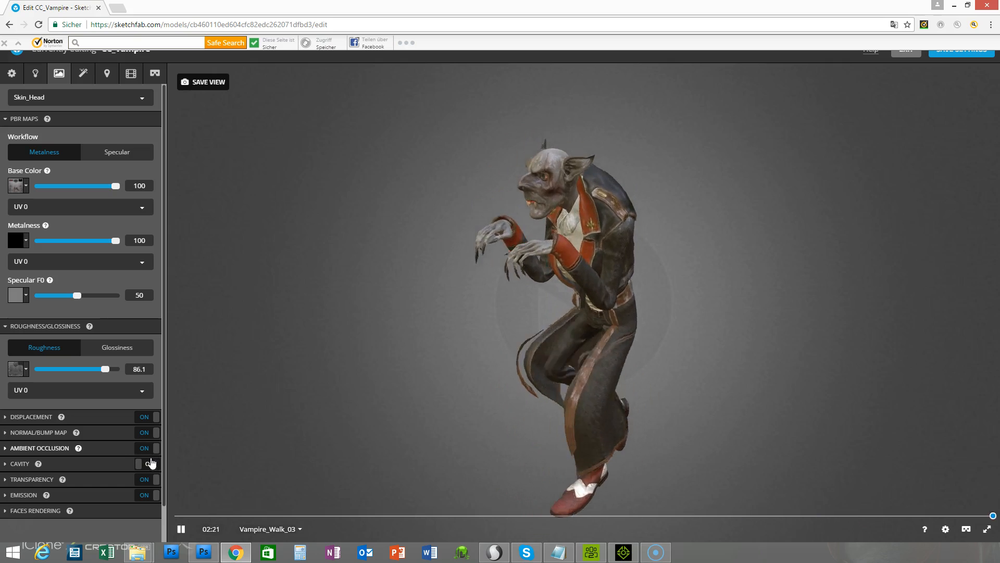
Enable the vignette post-processing filter and save a view framing the vampire's full figure.
click(82, 74)
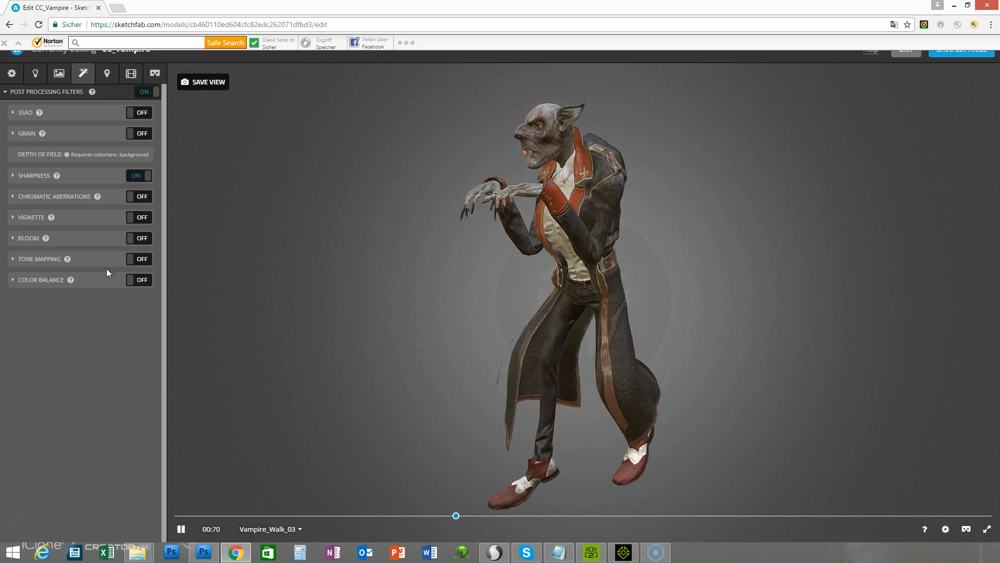
click(136, 217)
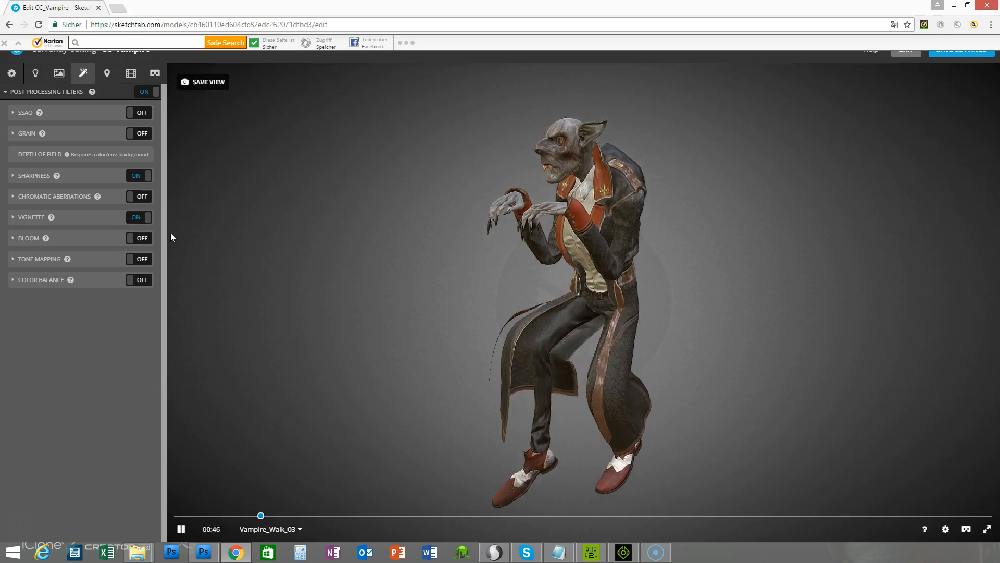
drag(371, 281, 311, 276)
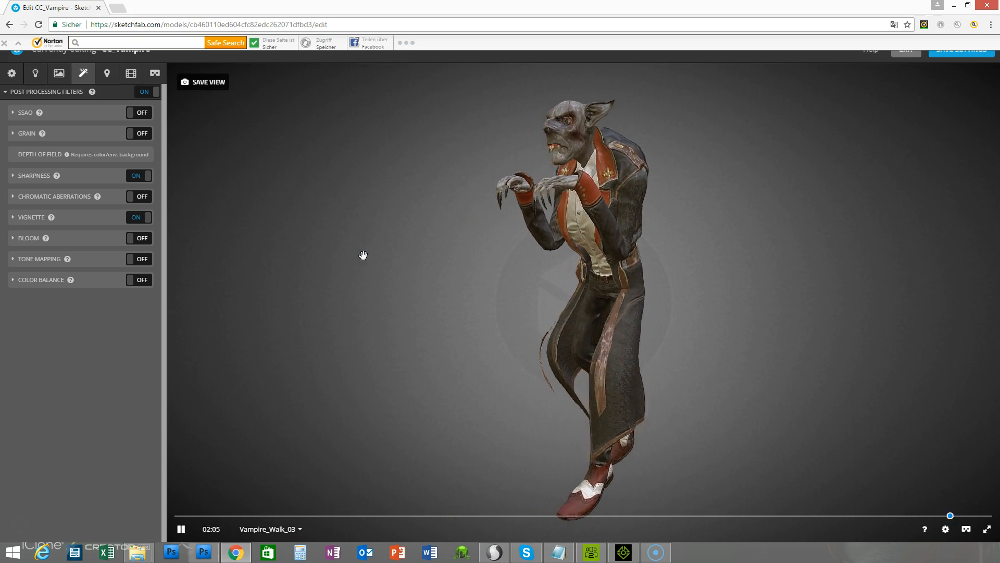
click(208, 83)
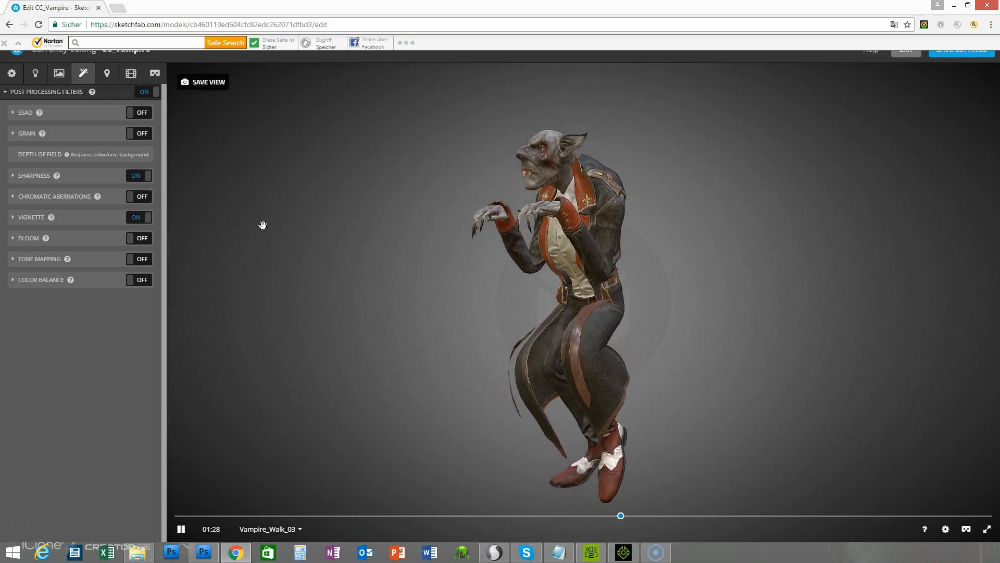
Try adding an untitled annotation on the vampire's coat and delete it.
click(107, 73)
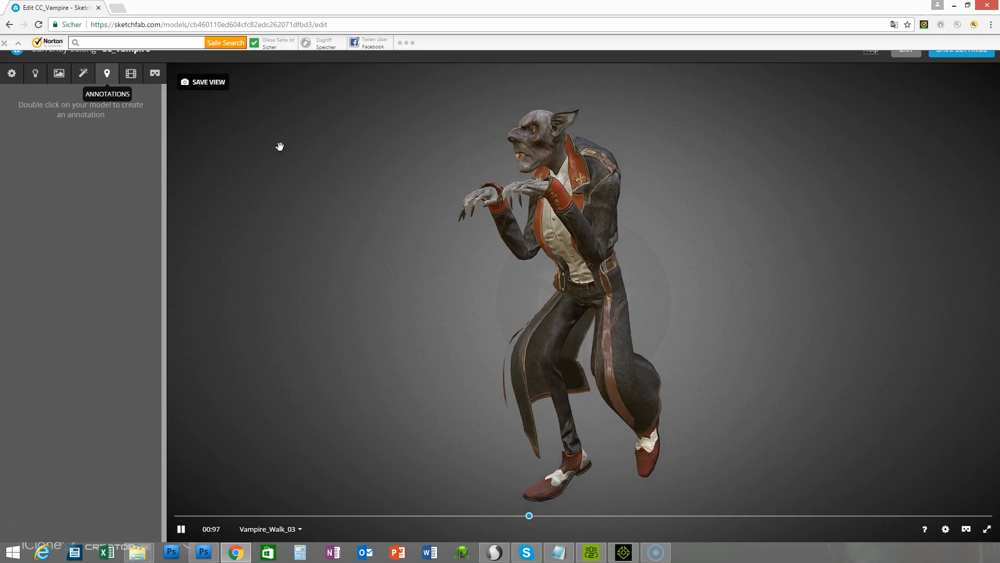
double_click(603, 206)
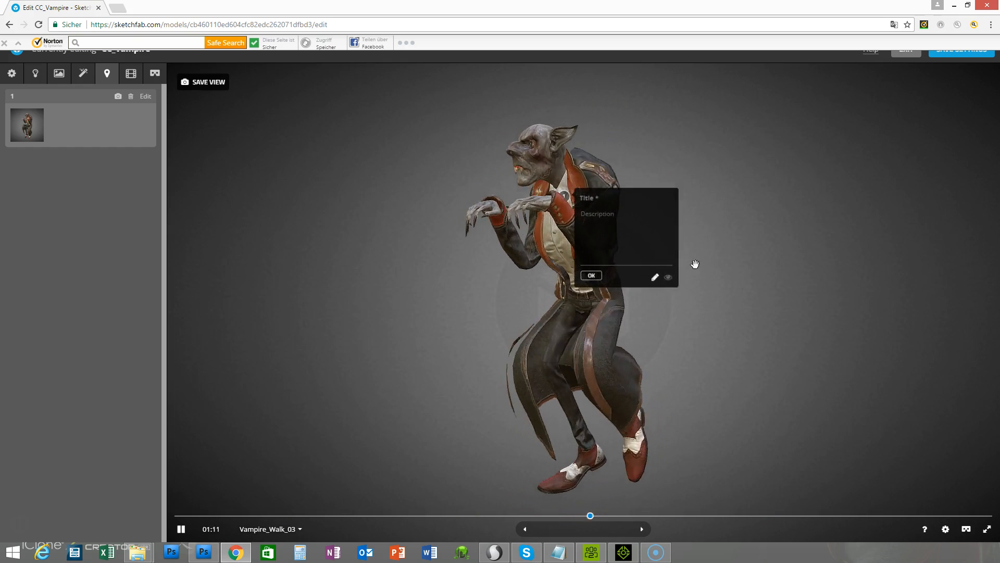
click(130, 98)
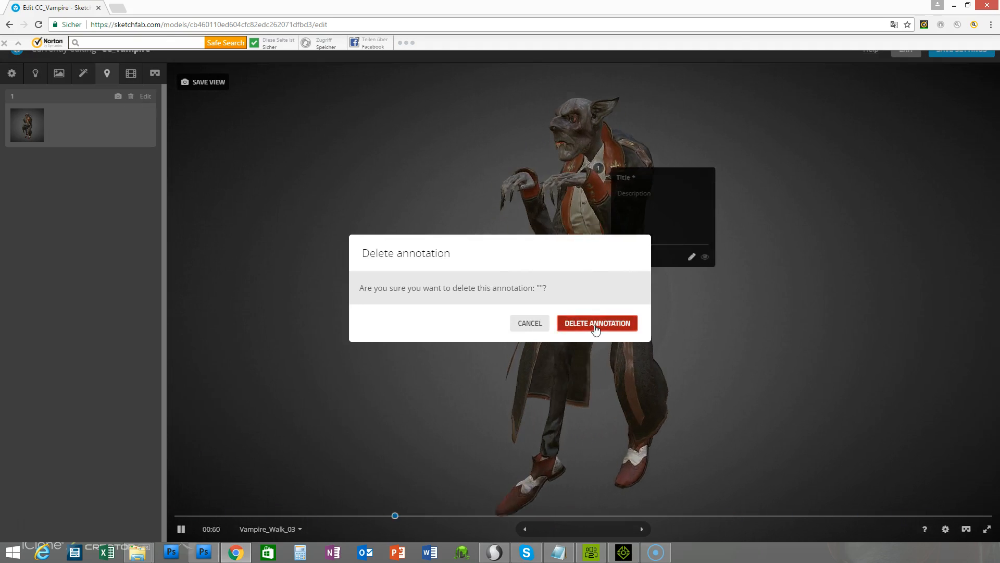
click(625, 322)
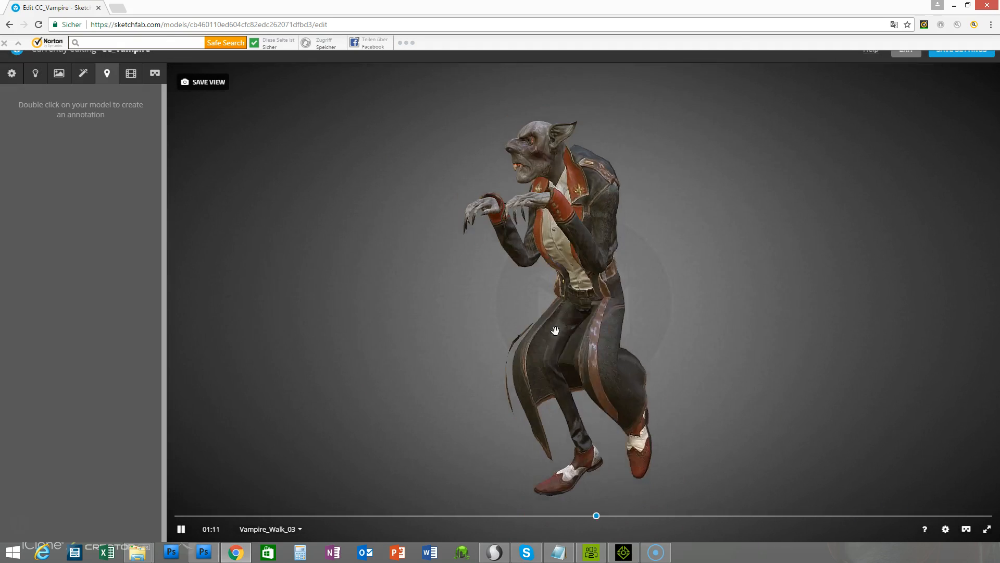
Check the animation and general settings, save the vampire's 3D settings and exit the editor to the model page.
click(133, 78)
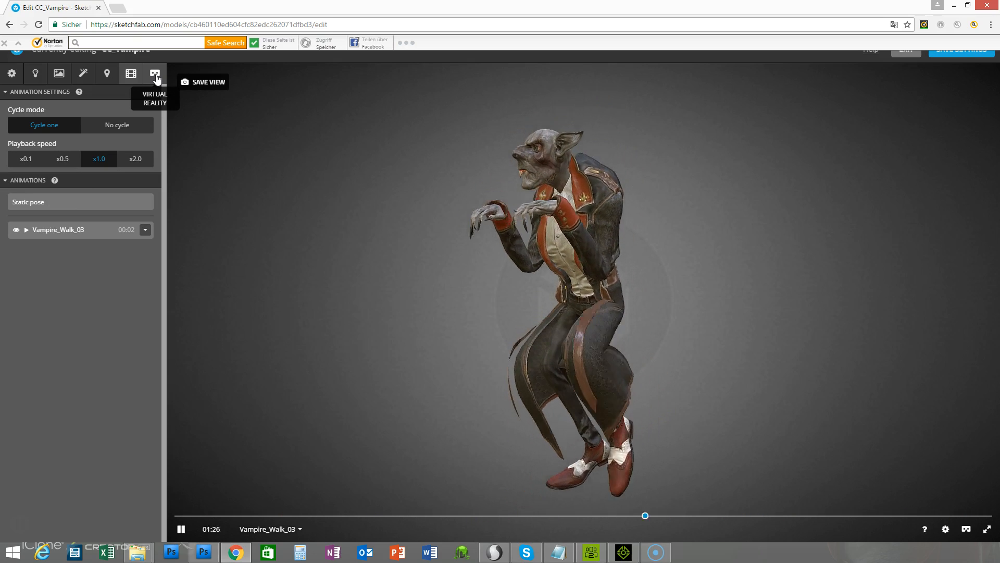
click(11, 73)
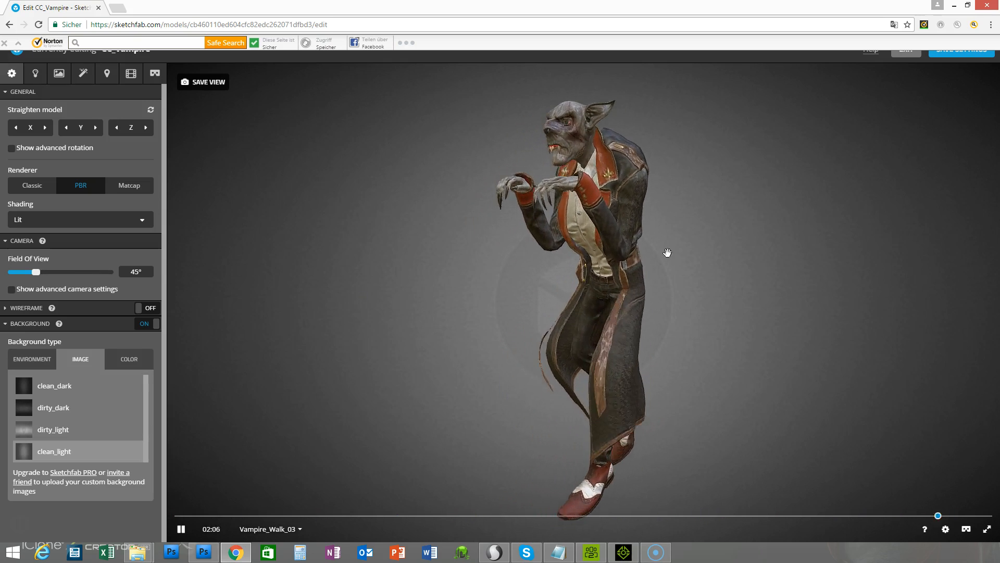
click(954, 60)
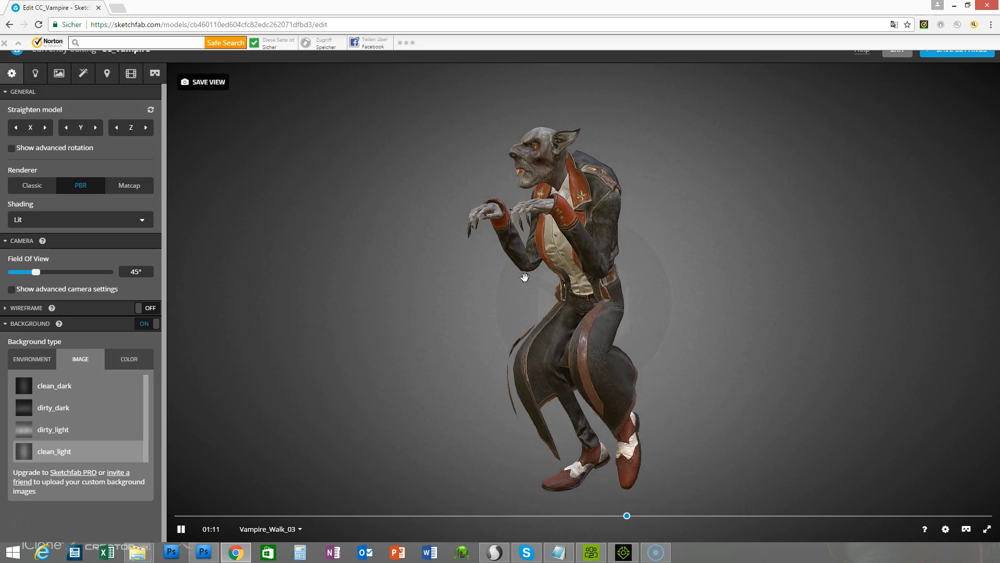
click(907, 61)
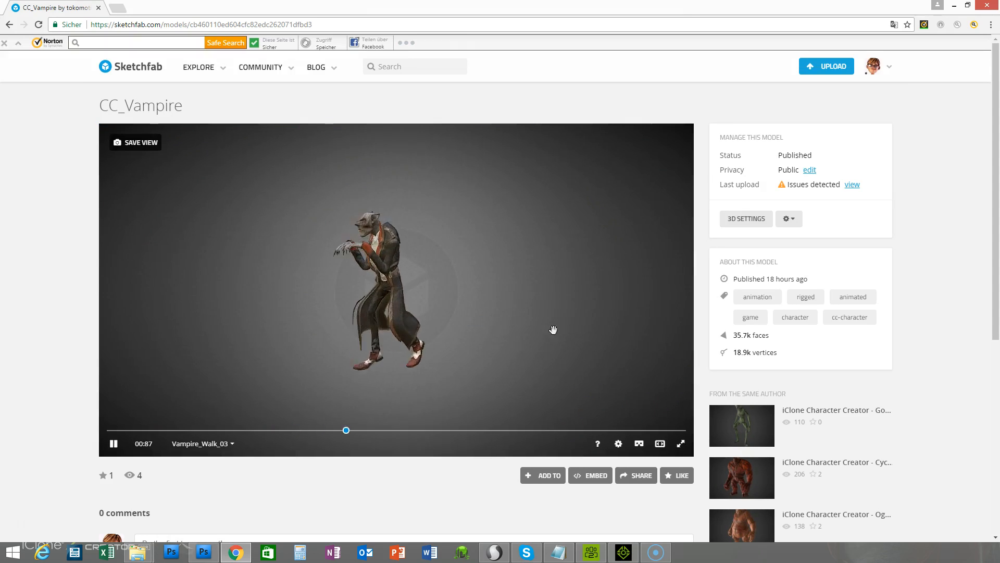
Inspect the published CC_Vampire model from another angle and open the account's profile summary with its models.
drag(554, 329, 505, 329)
mouse_move(862, 81)
click(829, 87)
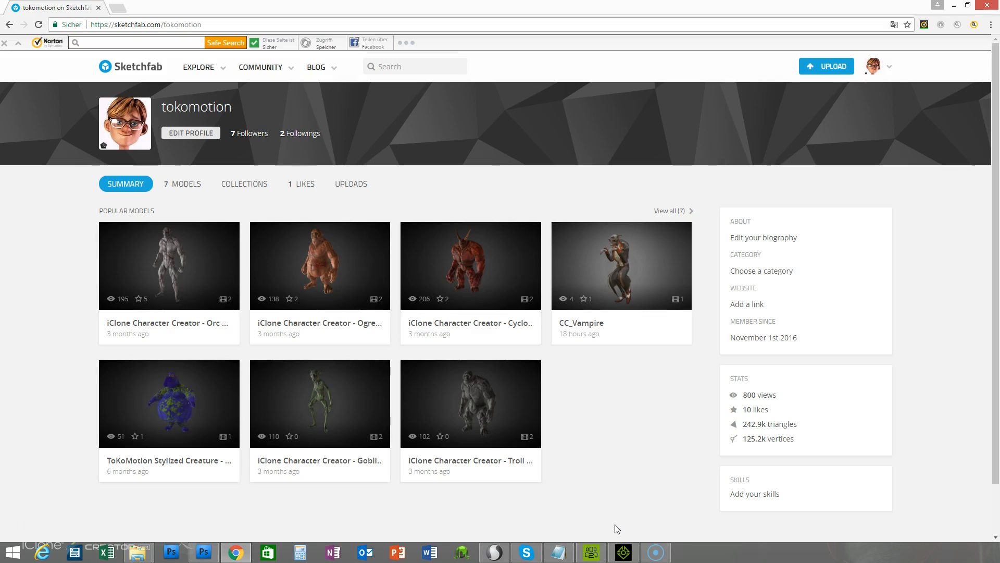
Switch to Character Creator to view the vampire, and to iClone 7 to play its walk animation.
click(594, 553)
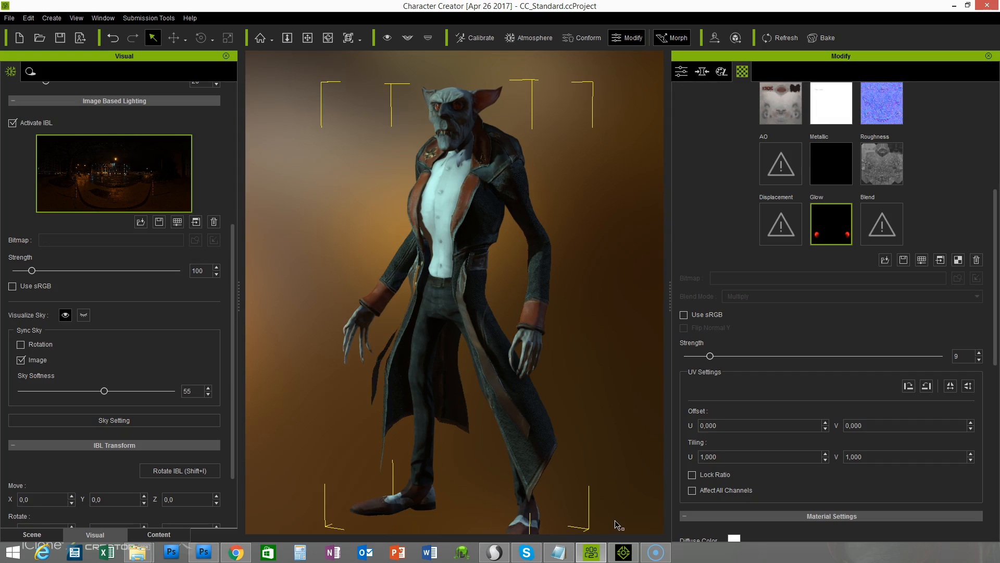
click(624, 555)
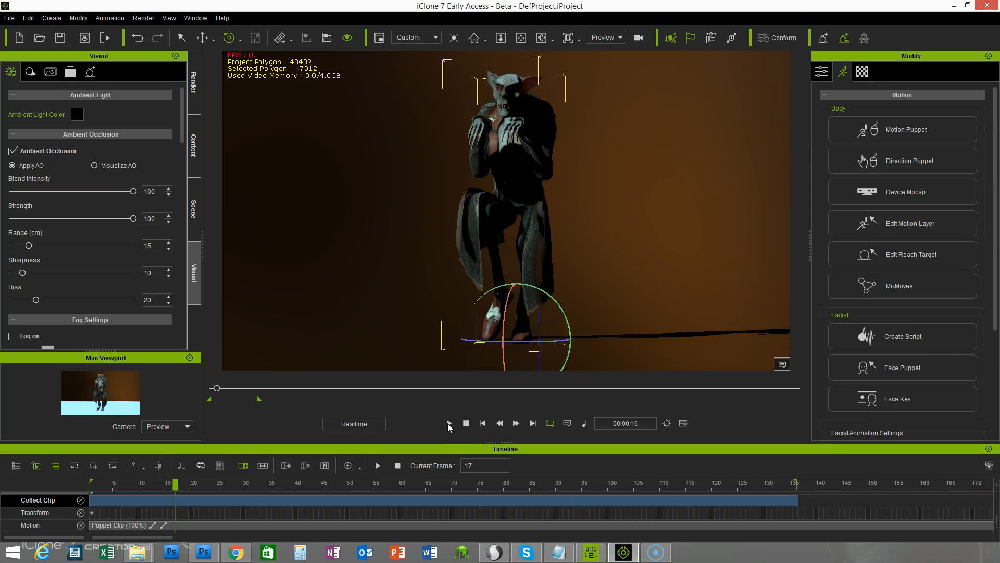
click(449, 423)
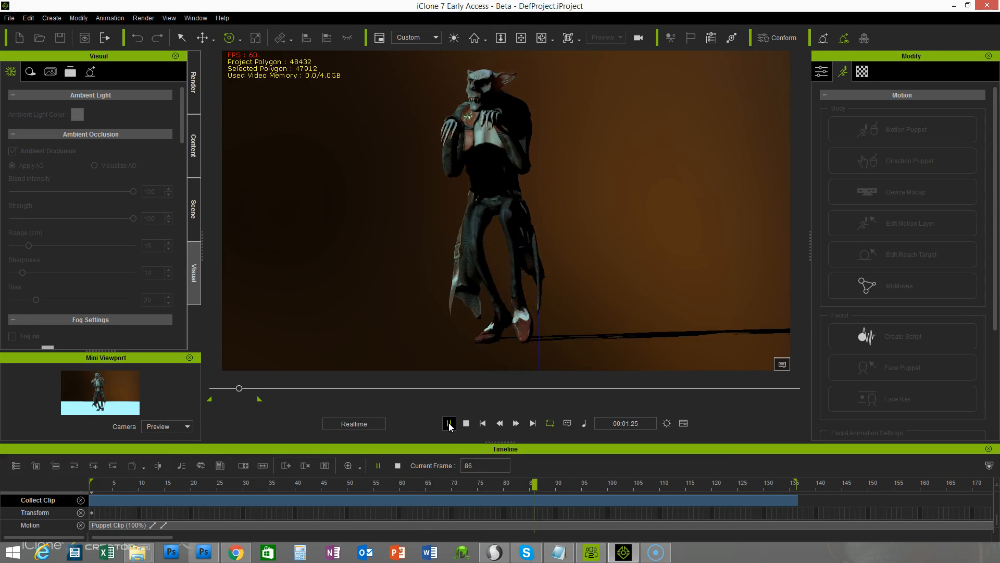